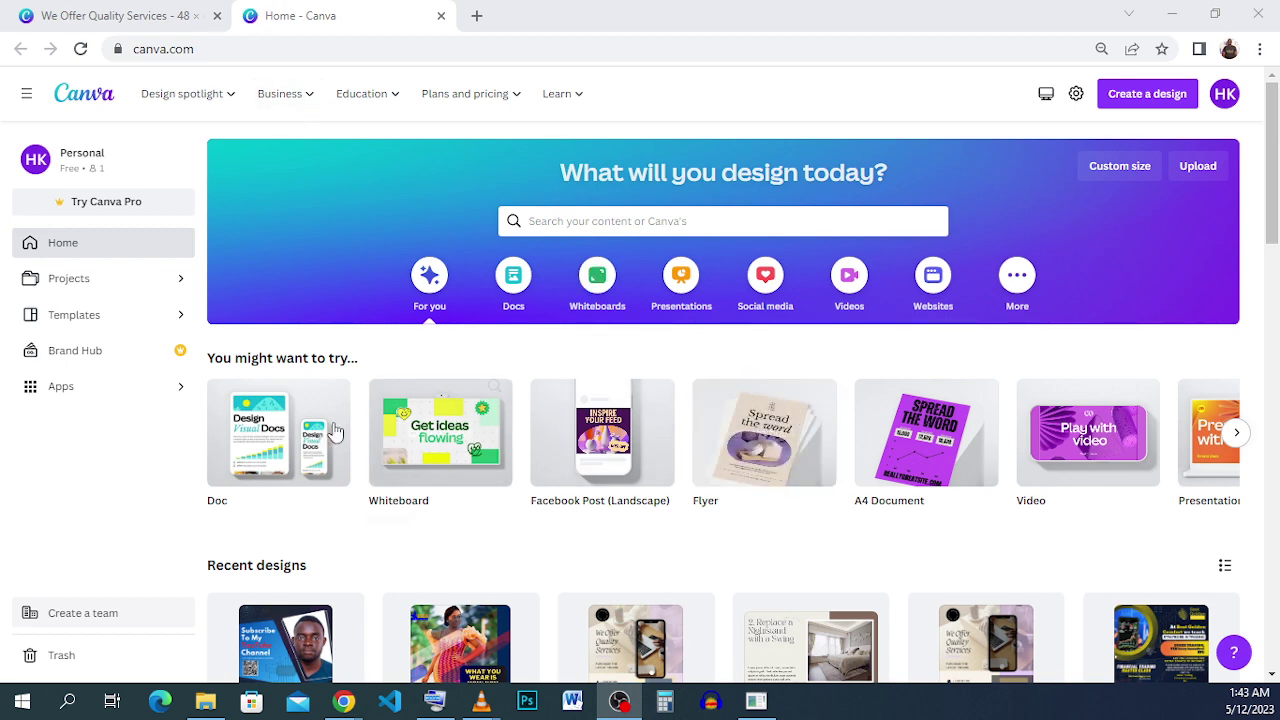
View the finished Cheesy Pizza flyer on page 2 of the existing design, and return to the home page.
left_click(145, 12)
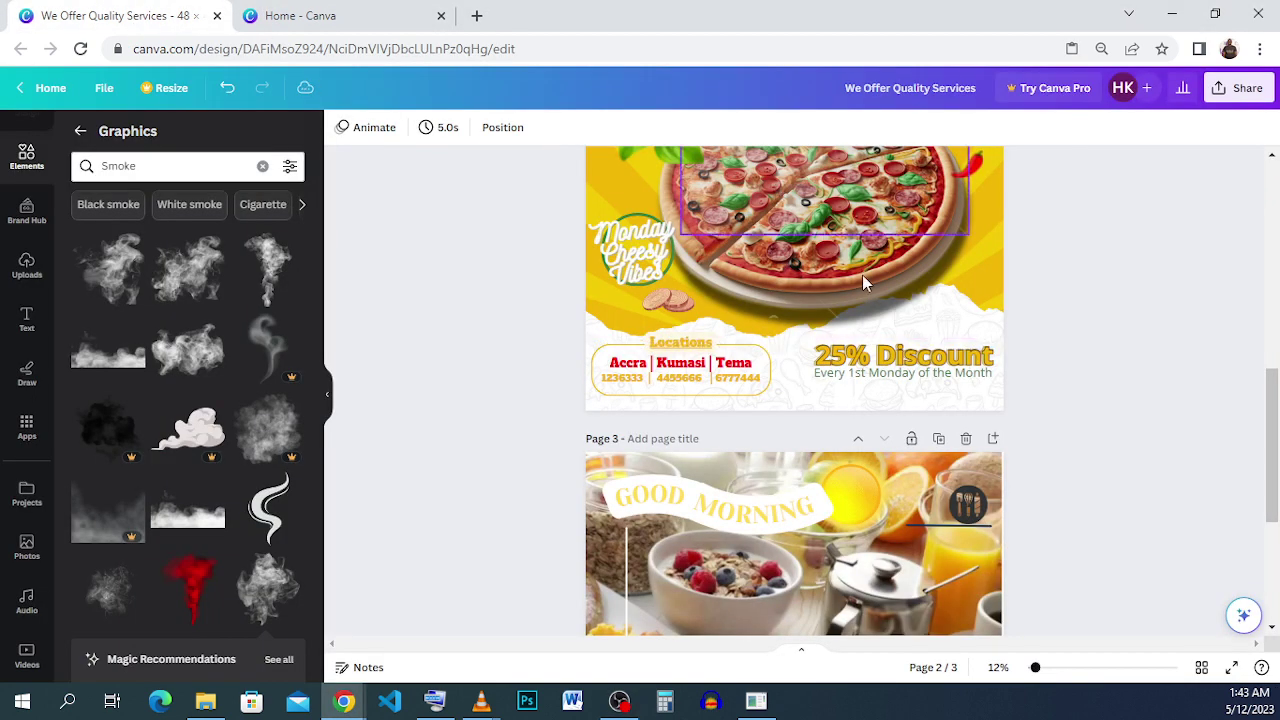
scroll(864, 275, "up", 3)
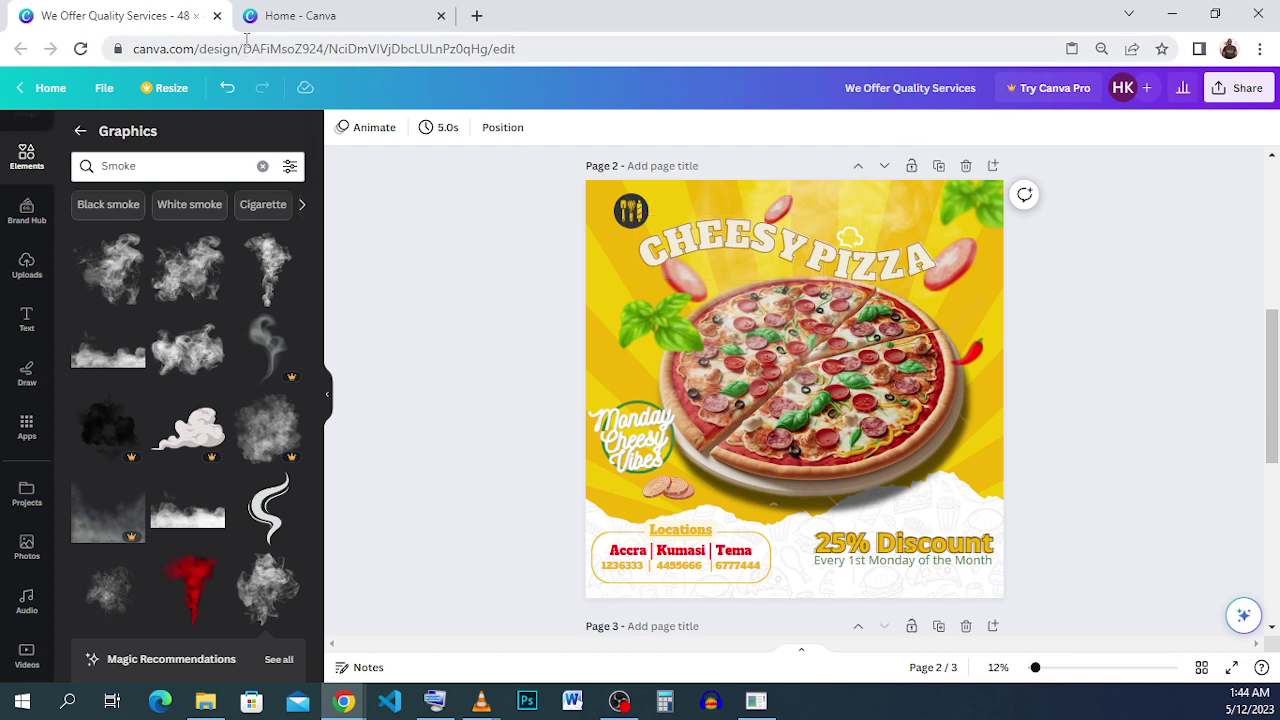
left_click(323, 18)
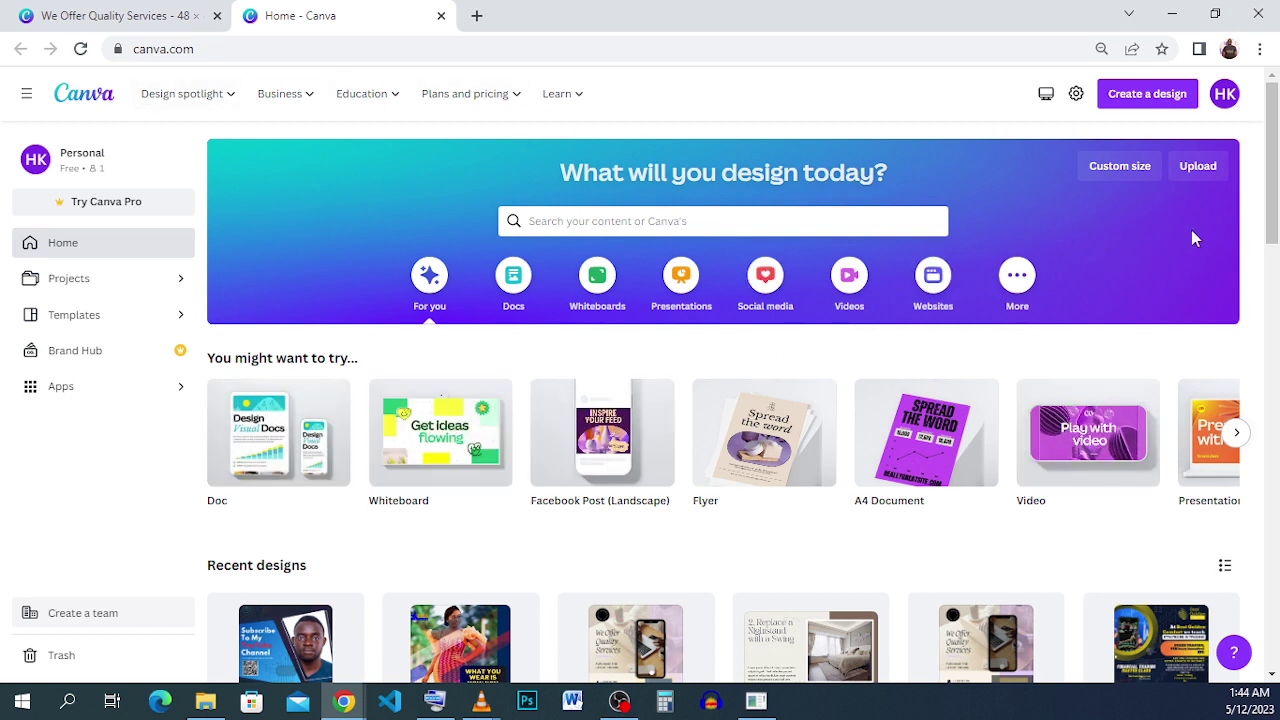
Create a new custom-size design, setting the unit to inches and choosing the recent 48 × 48 in size.
left_click(1138, 167)
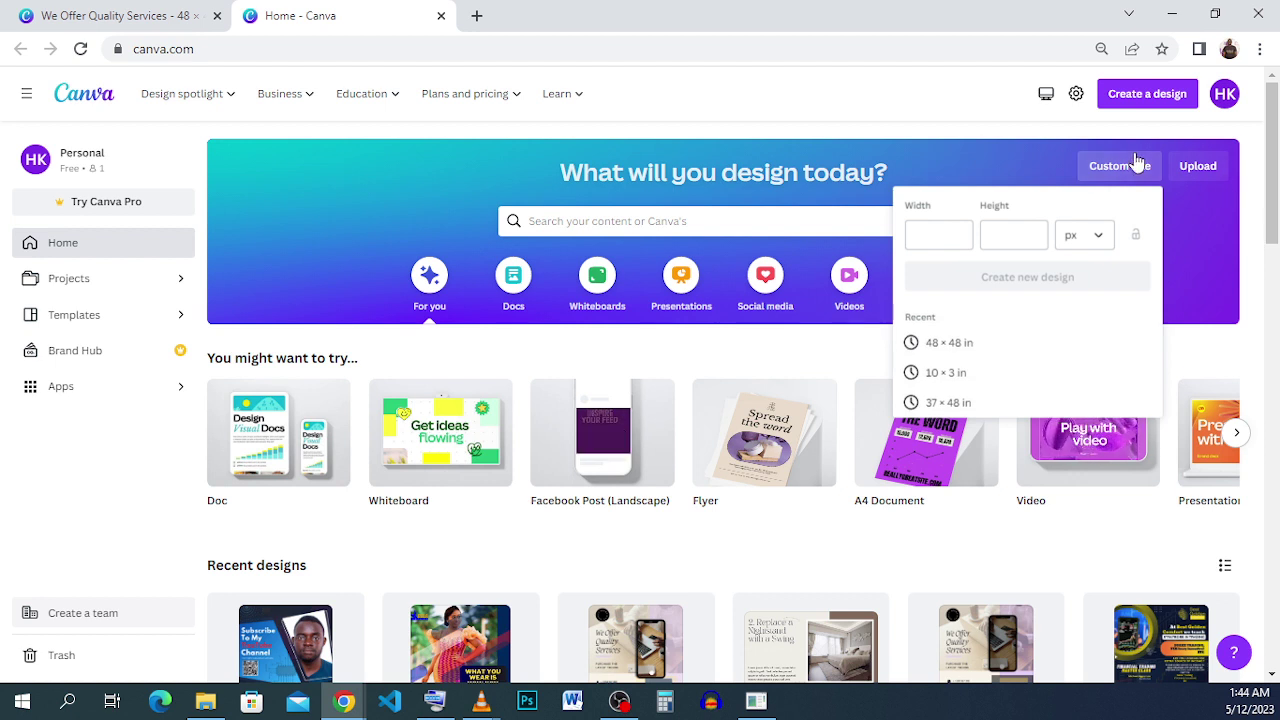
left_click(1089, 245)
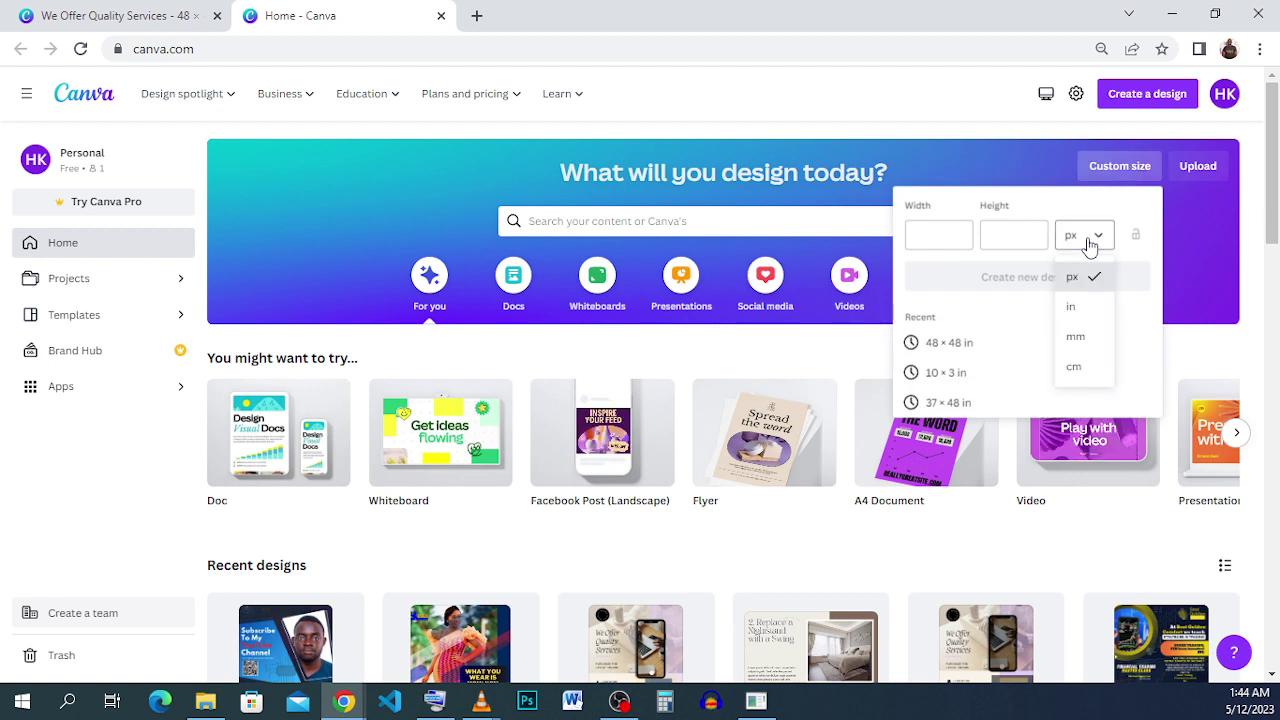
left_click(1087, 246)
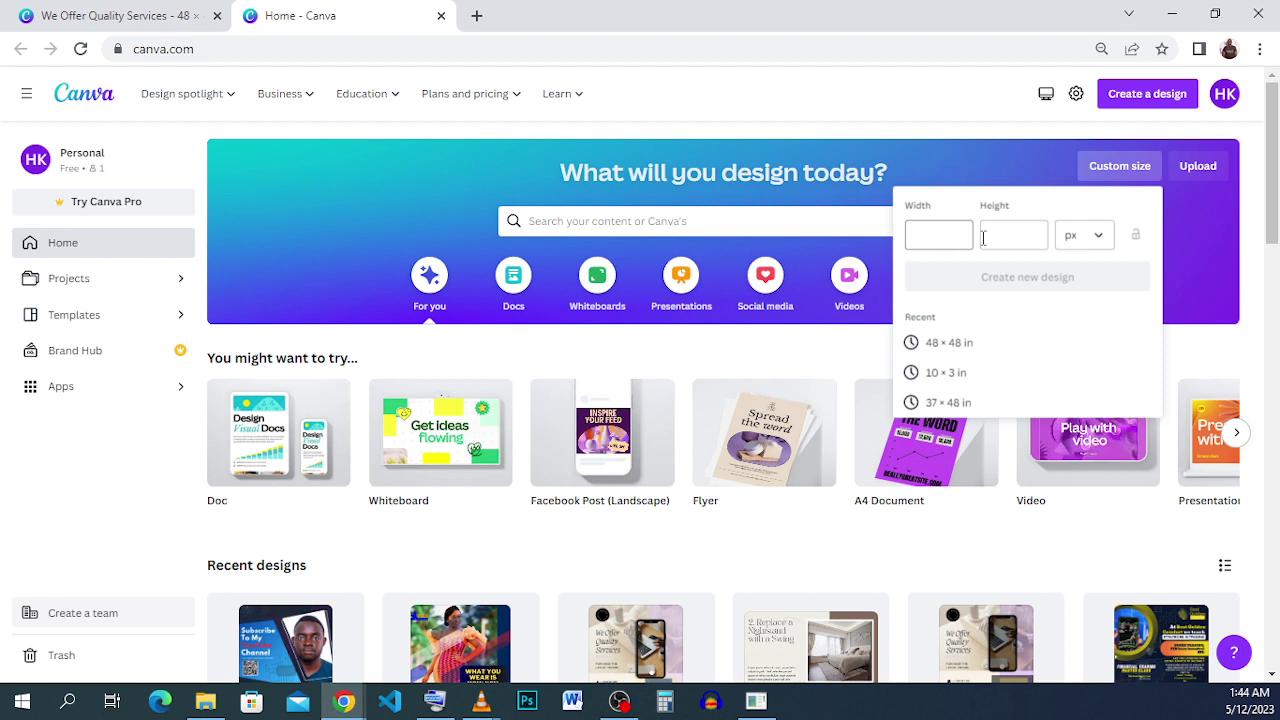
left_click(1094, 236)
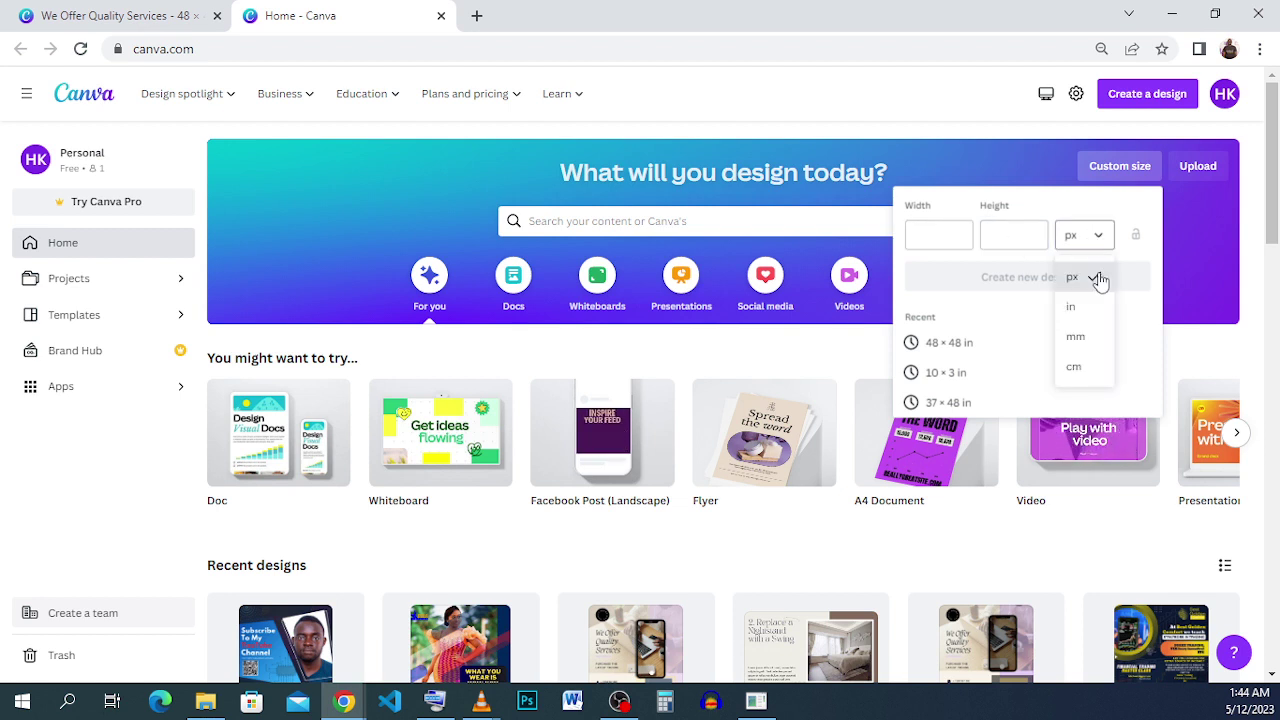
left_click(1100, 308)
left_click(1107, 240)
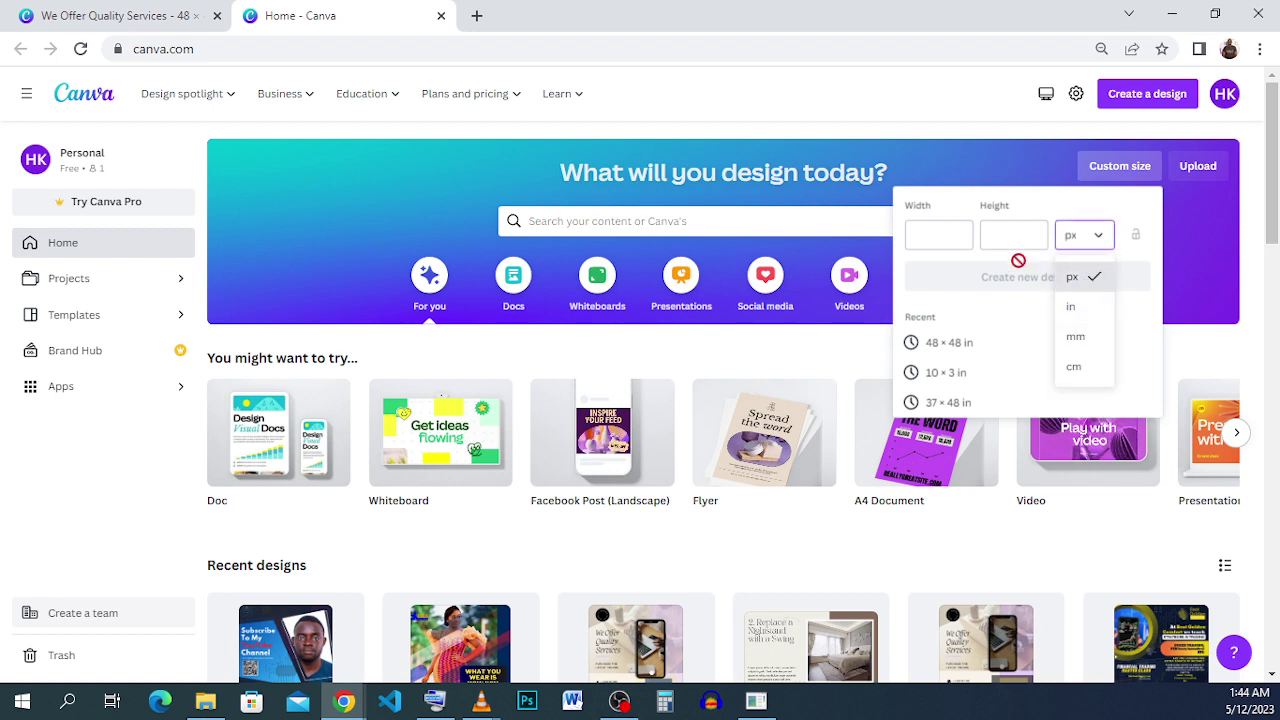
left_click(1070, 277)
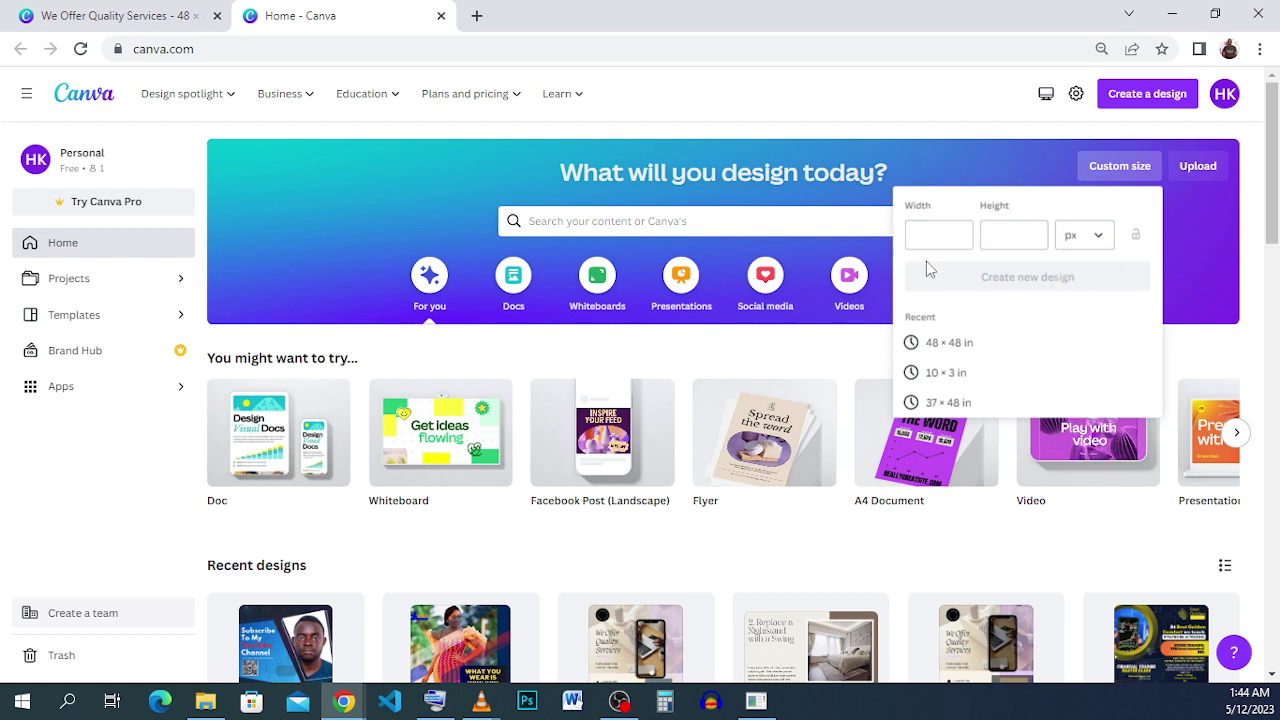
left_click(1081, 252)
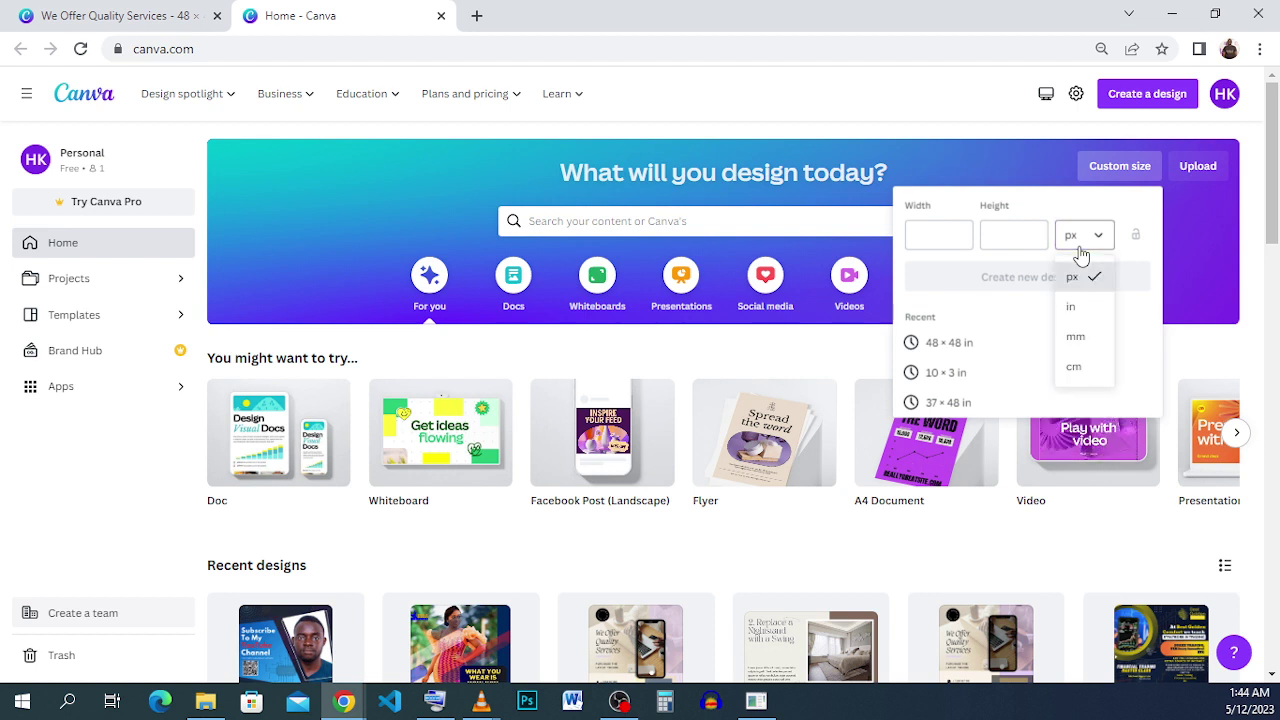
left_click(1093, 306)
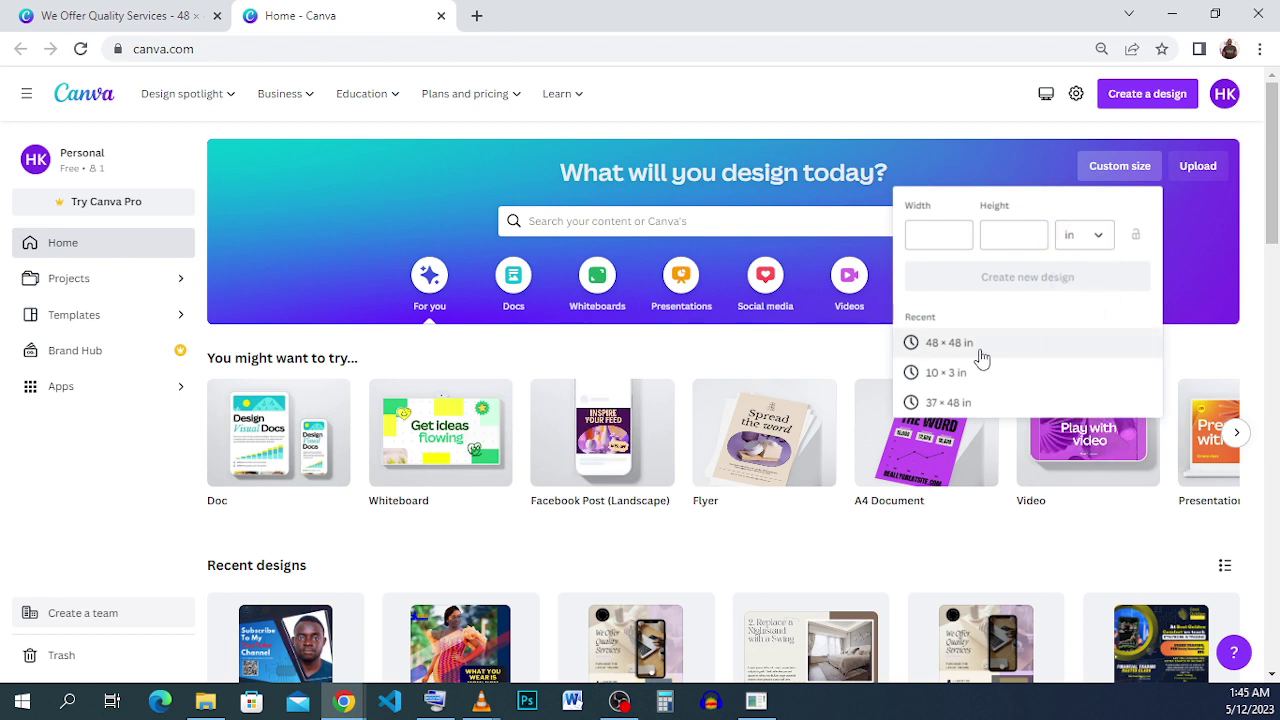
left_click(966, 231)
left_click(1006, 236)
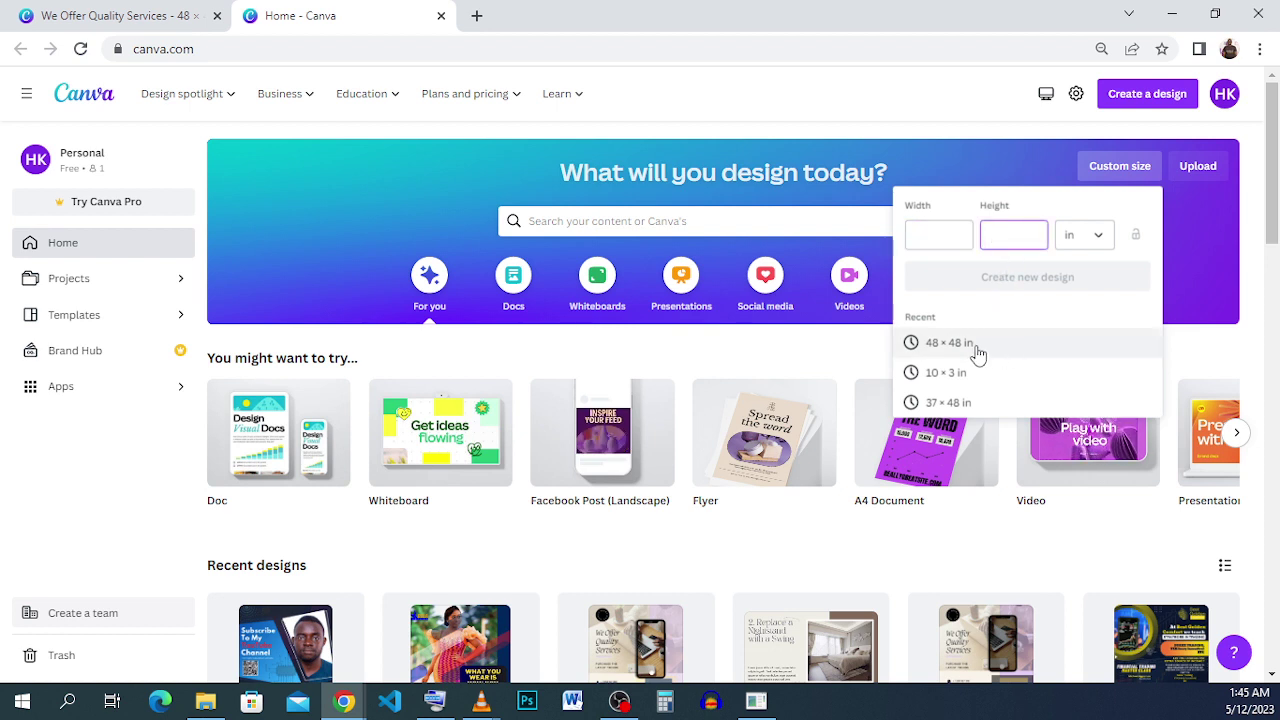
left_click(977, 352)
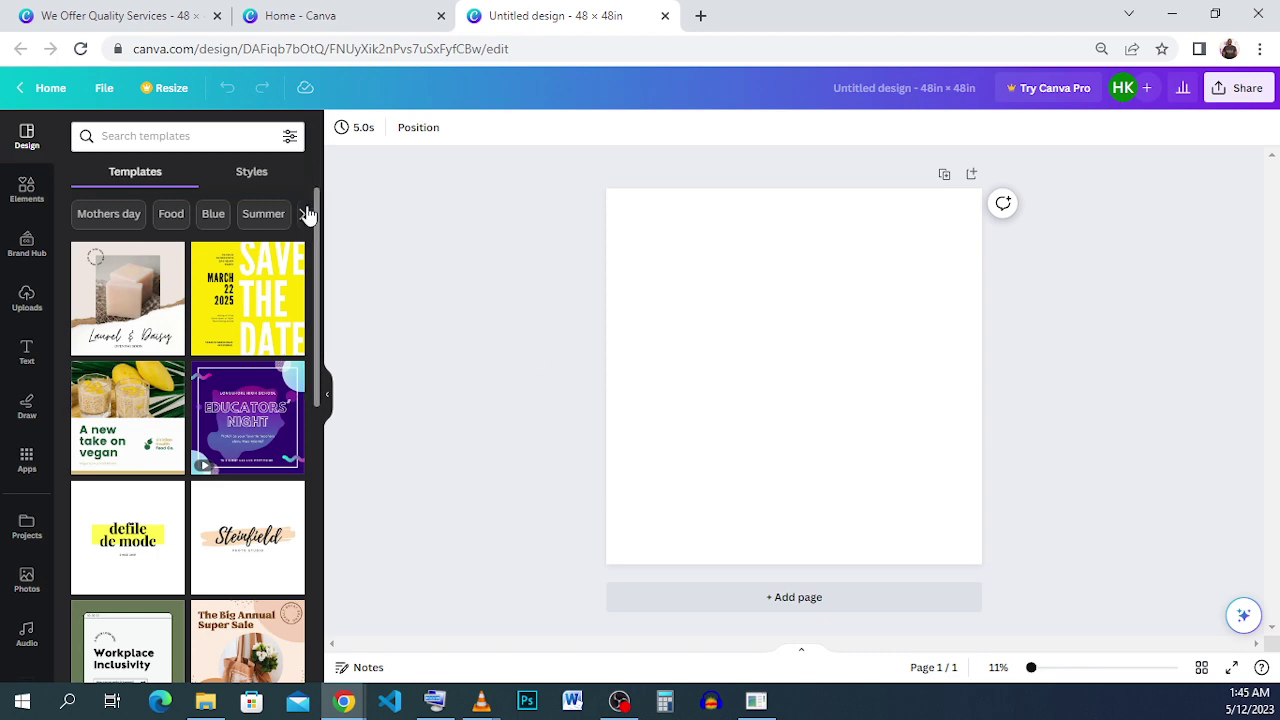
Find the full list of frames in the elements library and add the torn-paper-edge frame to the blank page.
left_click(168, 18)
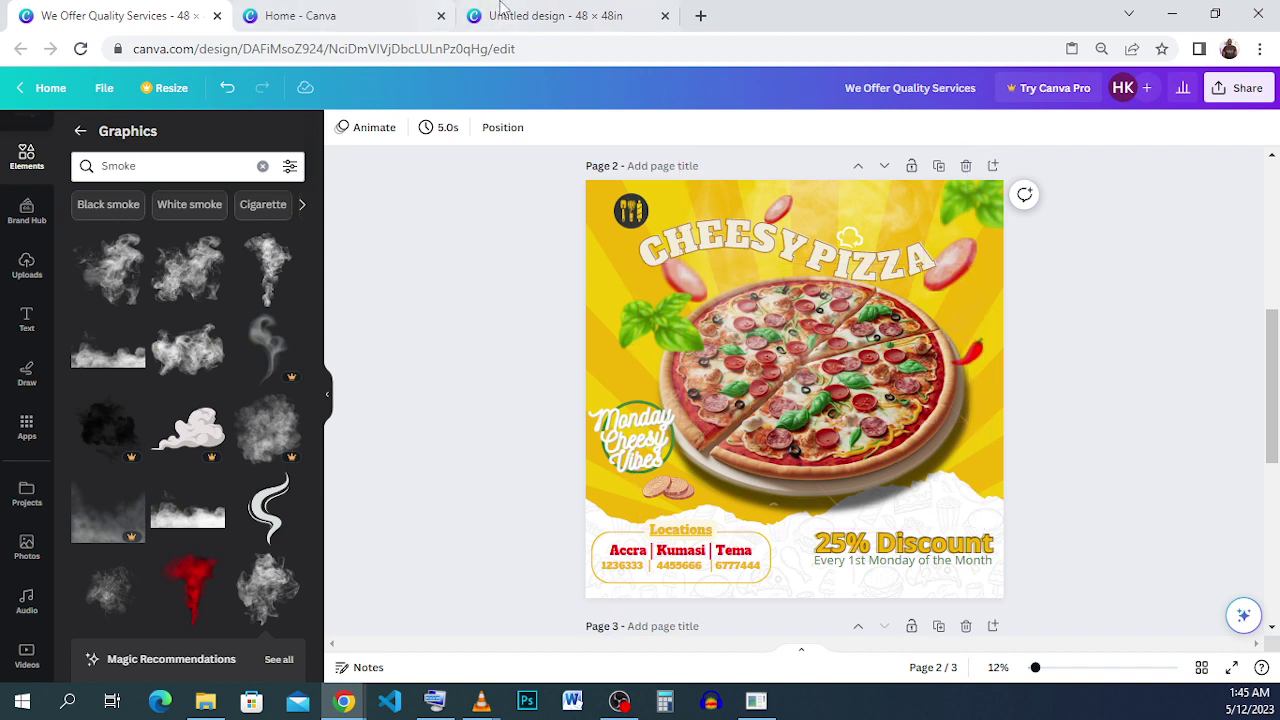
left_click(530, 15)
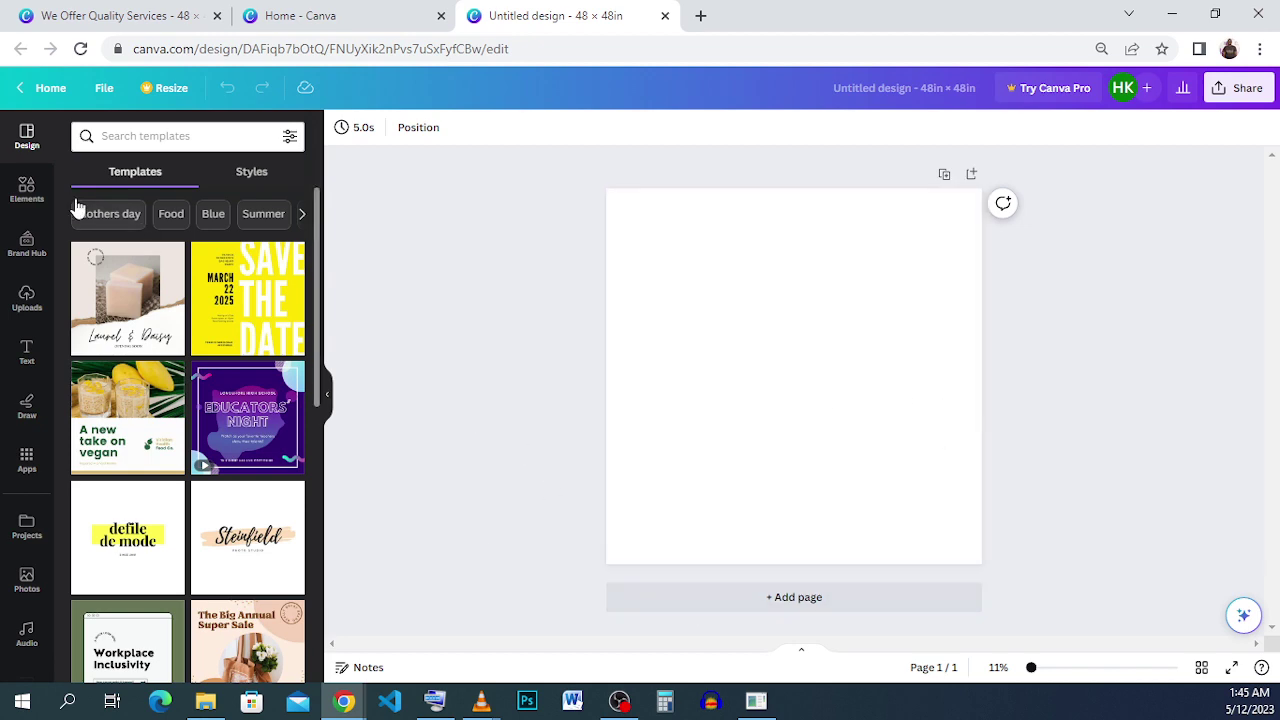
left_click(22, 196)
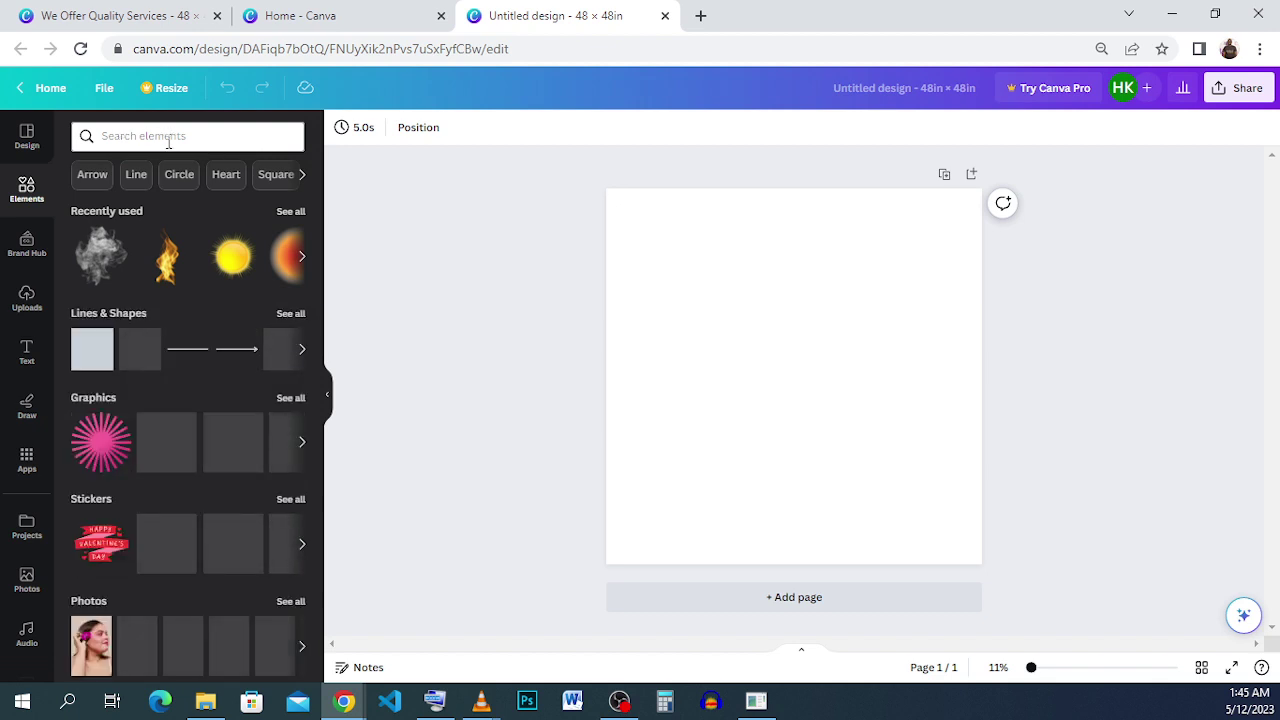
left_click(161, 142)
scroll(236, 373, "down", 5)
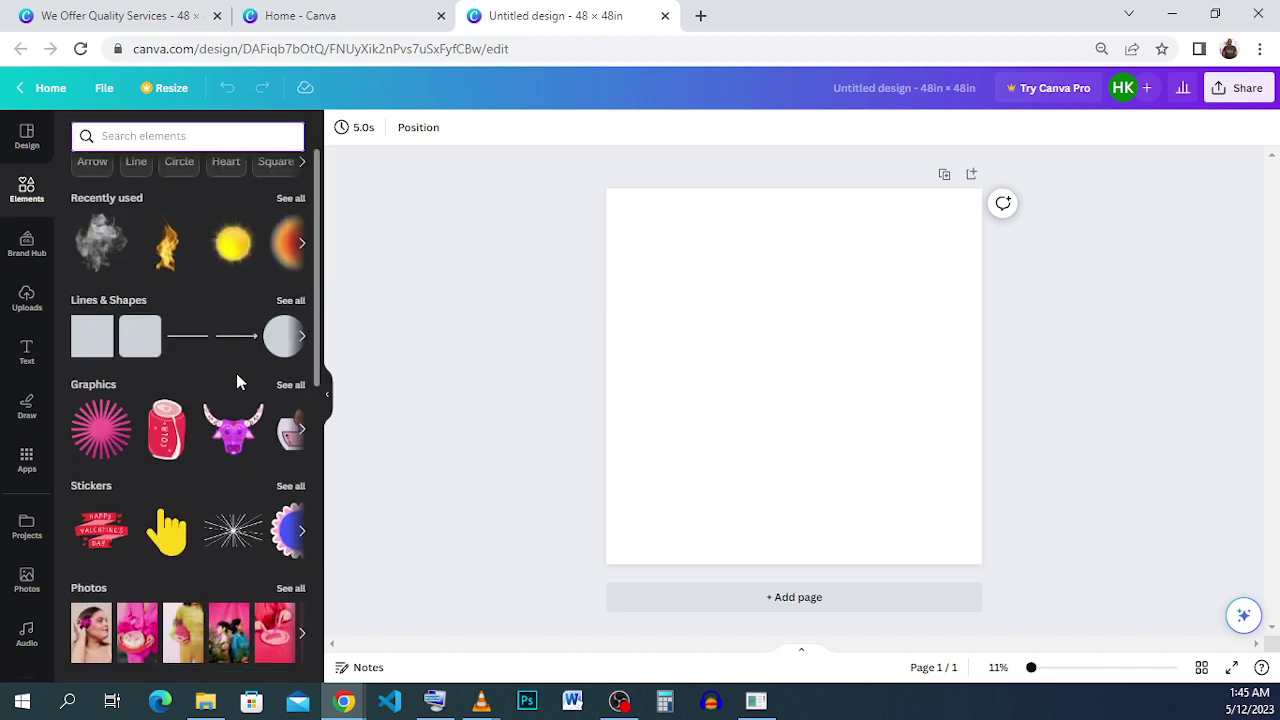
scroll(237, 378, "down", 5)
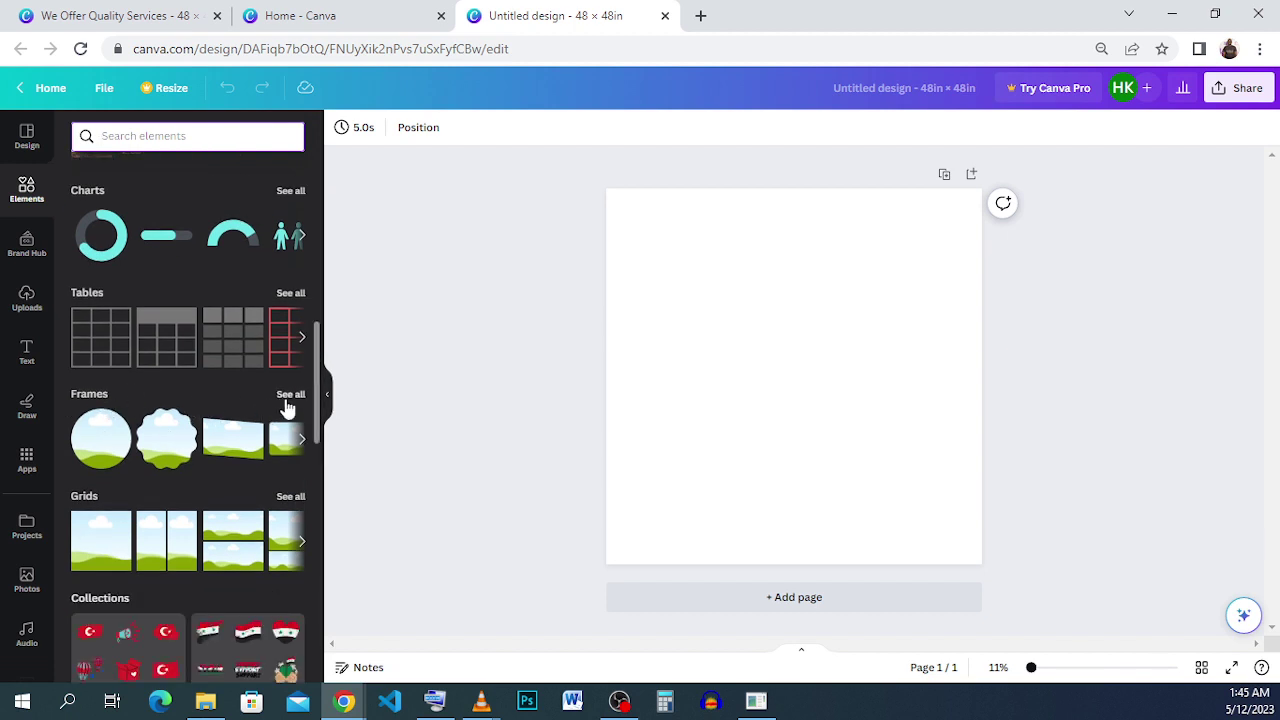
left_click(289, 396)
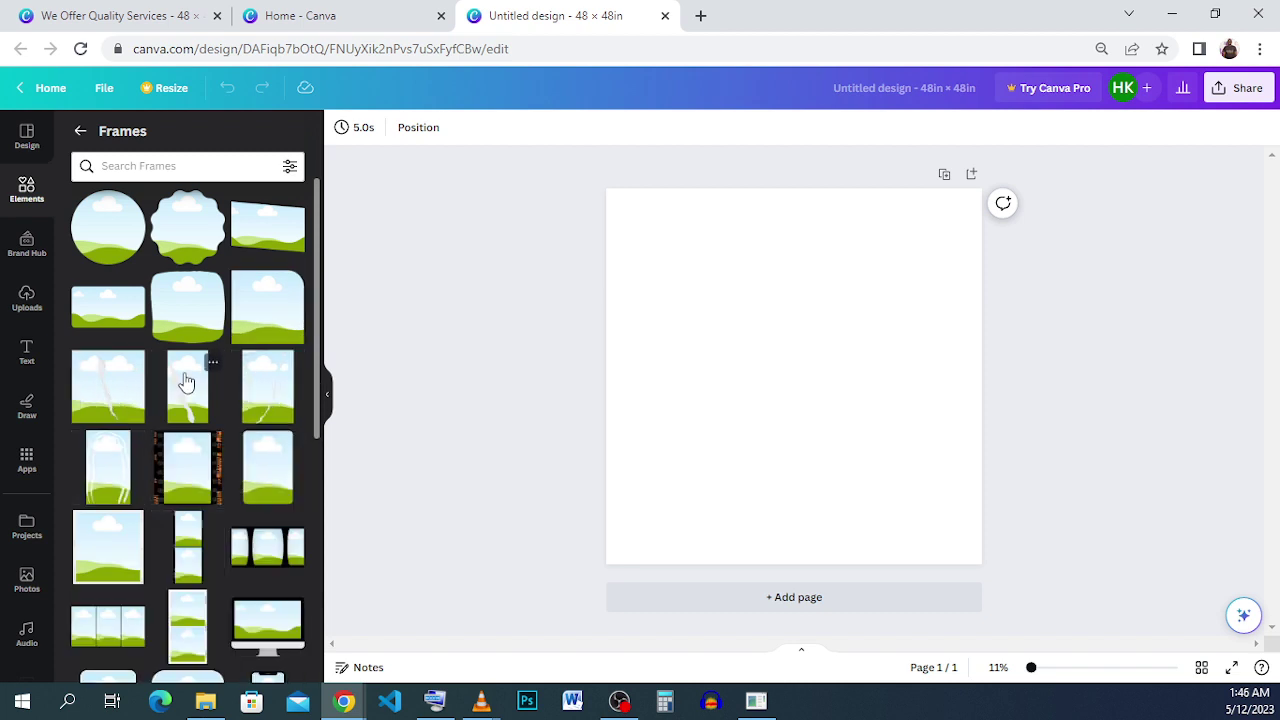
scroll(185, 375, "down", 3)
scroll(190, 343, "down", 2)
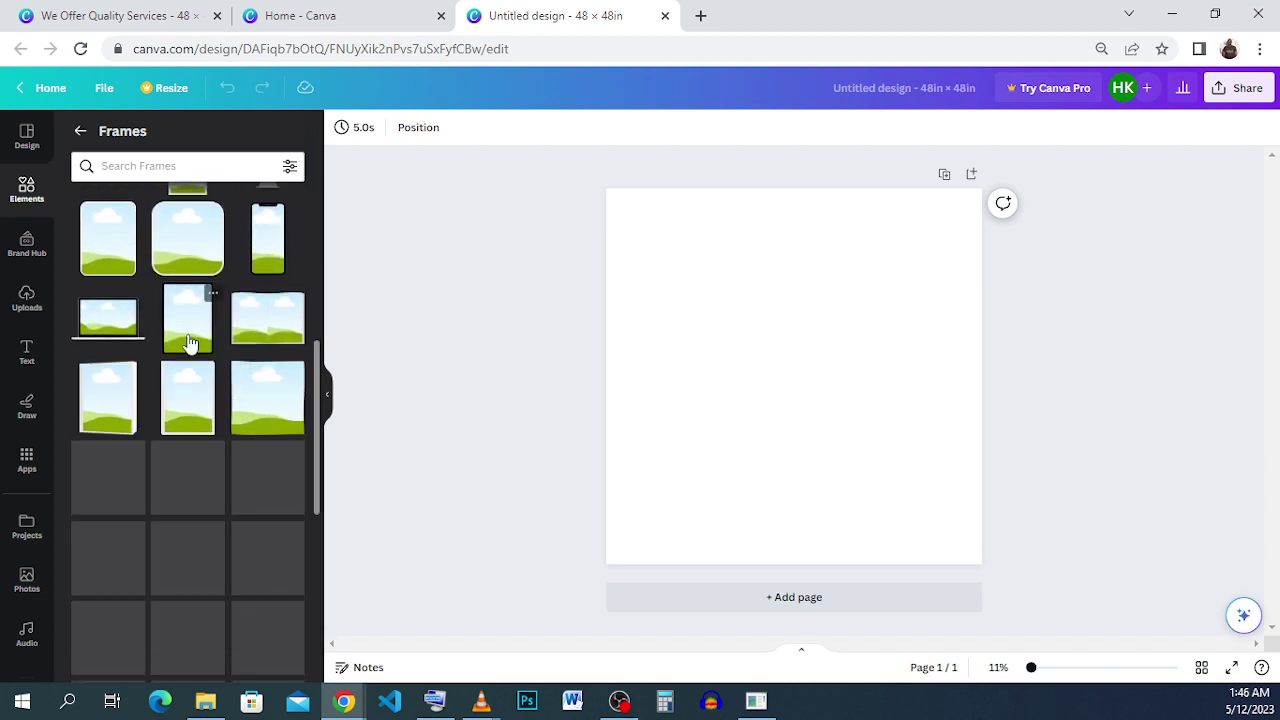
scroll(190, 343, "down", 2)
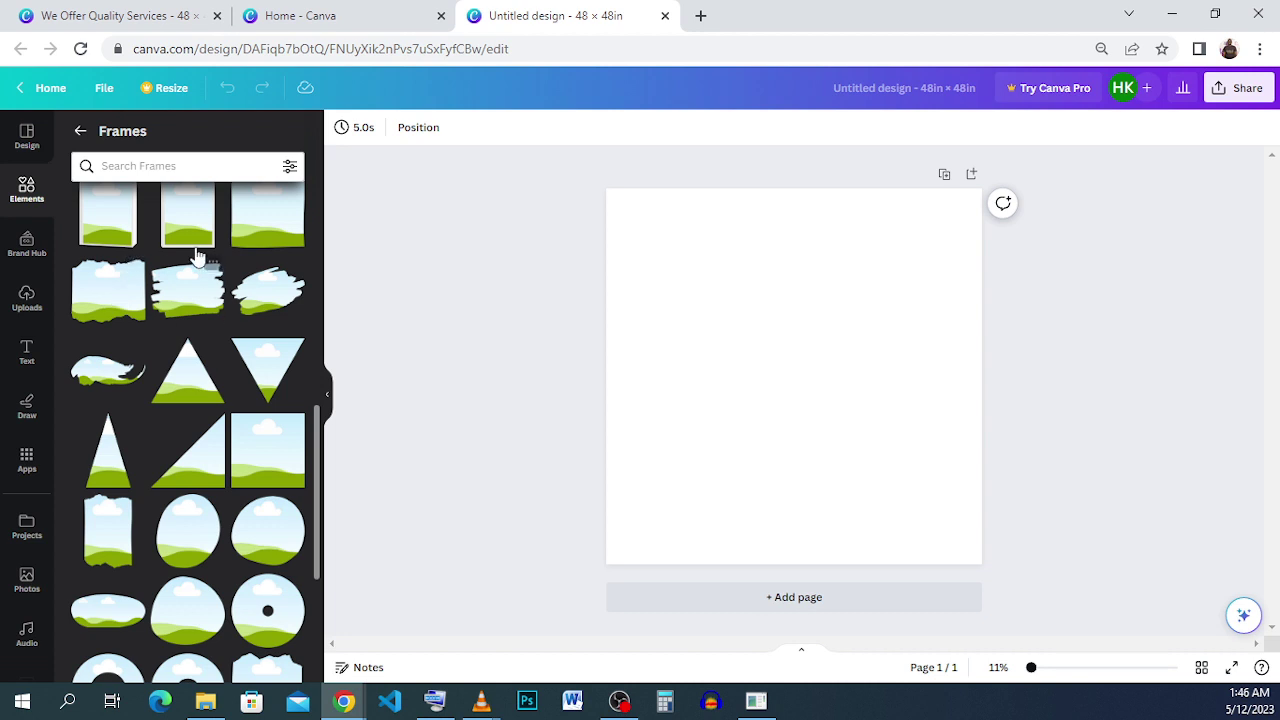
left_click(110, 289)
Enlarge and position the torn-edge frame so it spans the page width, with its torn edge above a blank strip along the page bottom.
left_click_drag(786, 423, 673, 291)
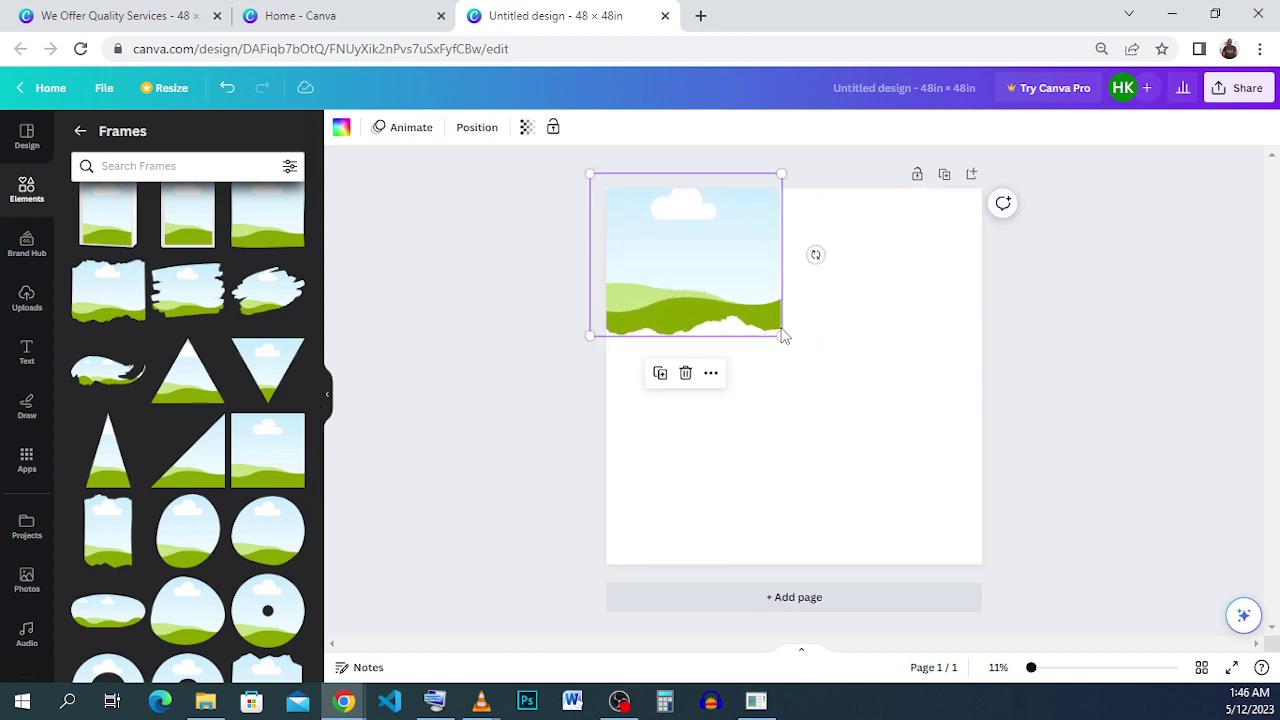
left_click_drag(786, 333, 1016, 461)
left_click_drag(922, 441, 921, 416)
left_click(929, 503)
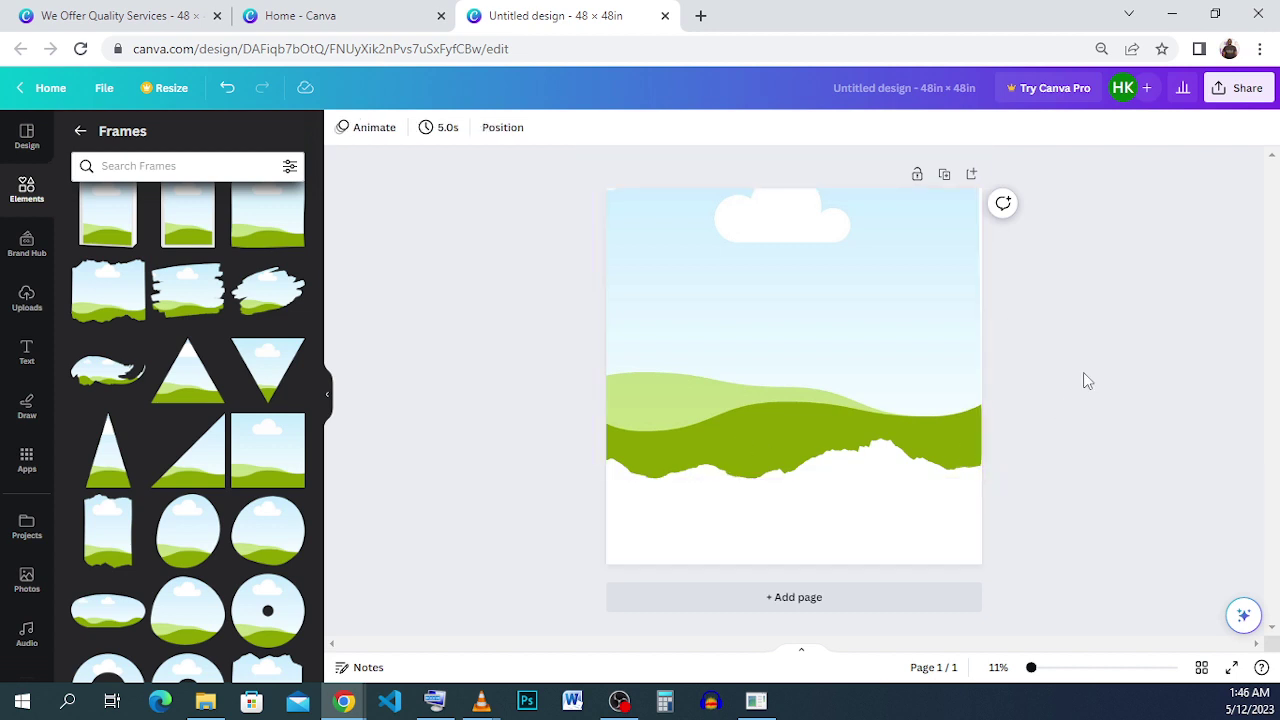
left_click(955, 304)
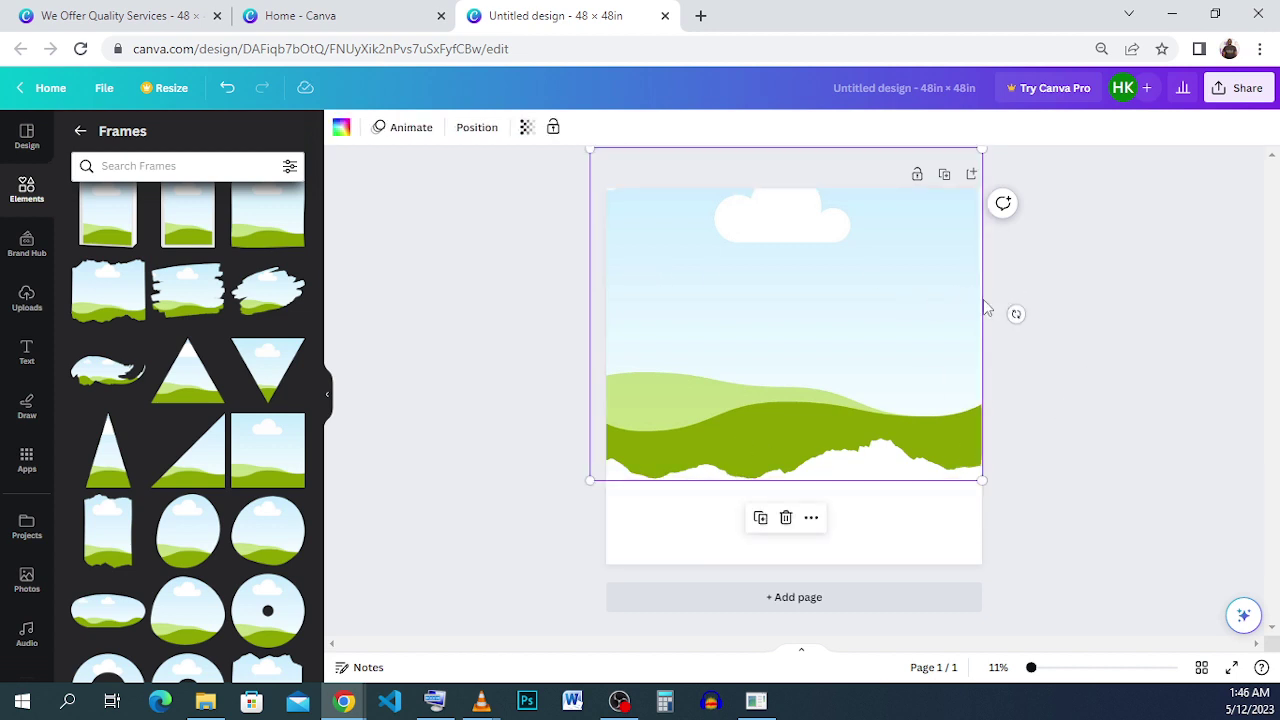
left_click_drag(867, 367, 875, 366)
left_click(1090, 367)
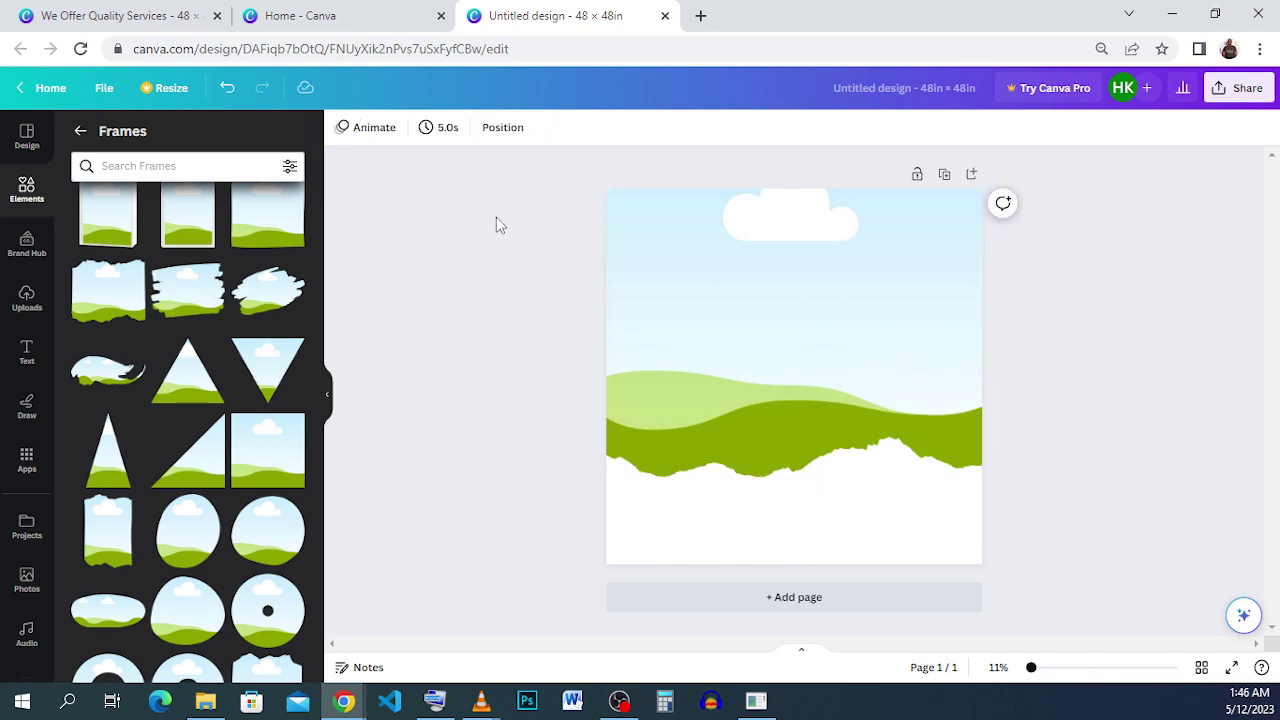
Search the elements for "background", list all graphics results and compare them with the background of the finished pizza flyer.
left_click(115, 16)
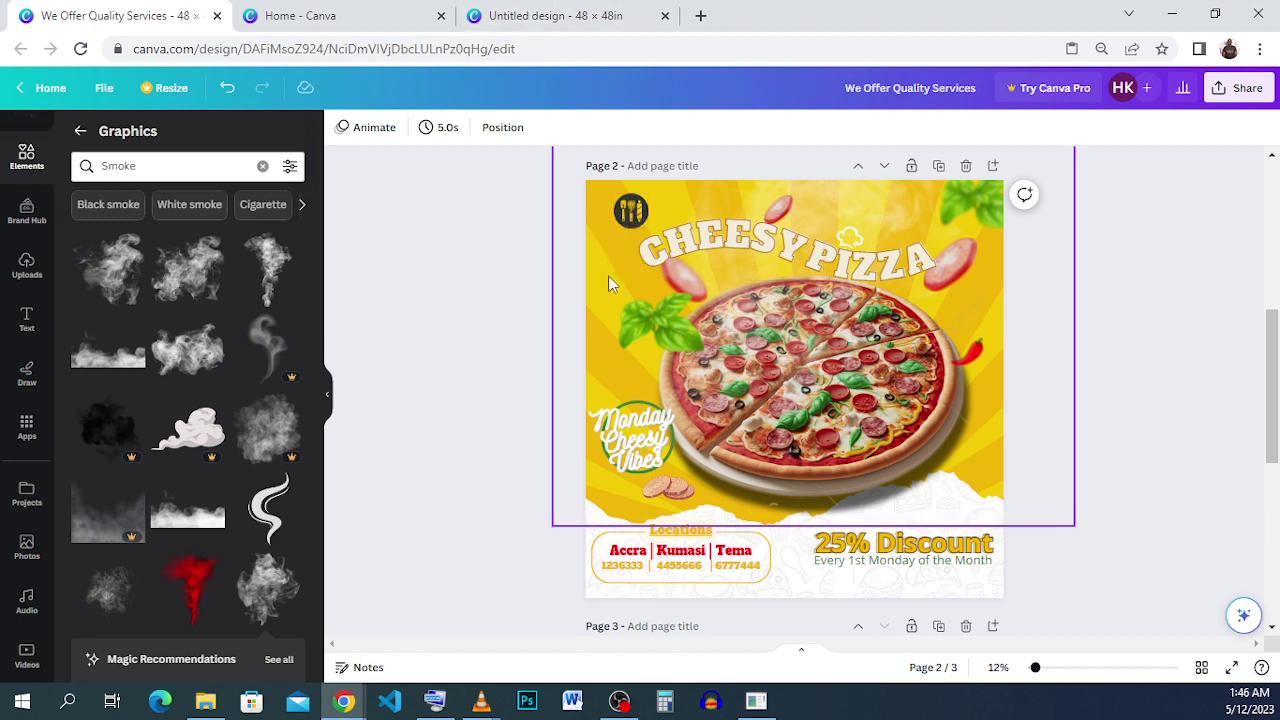
left_click(535, 17)
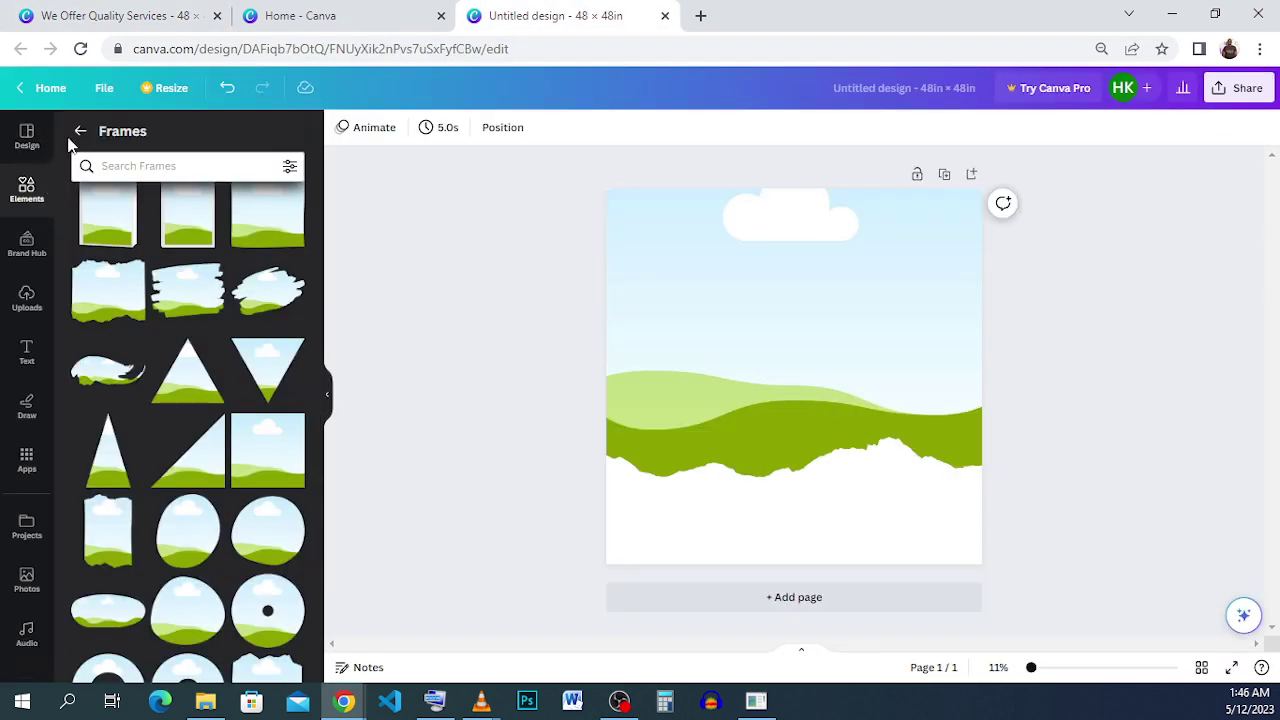
left_click(80, 131)
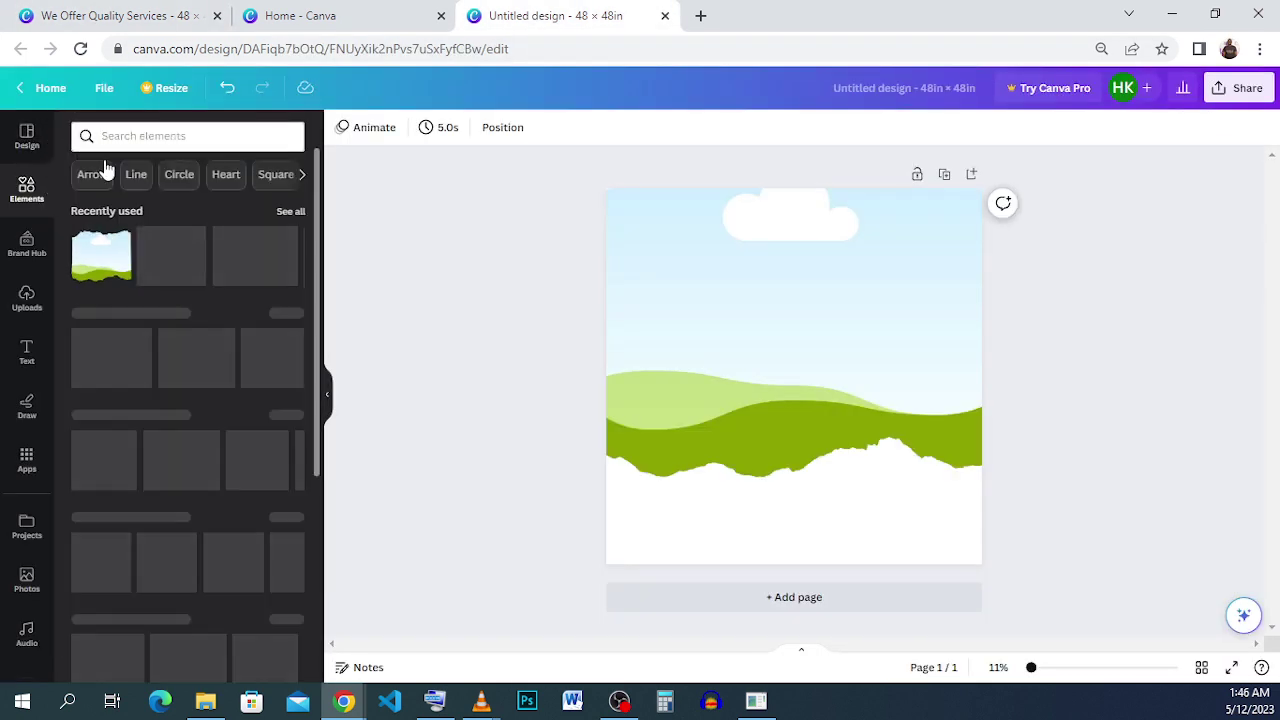
left_click(188, 138)
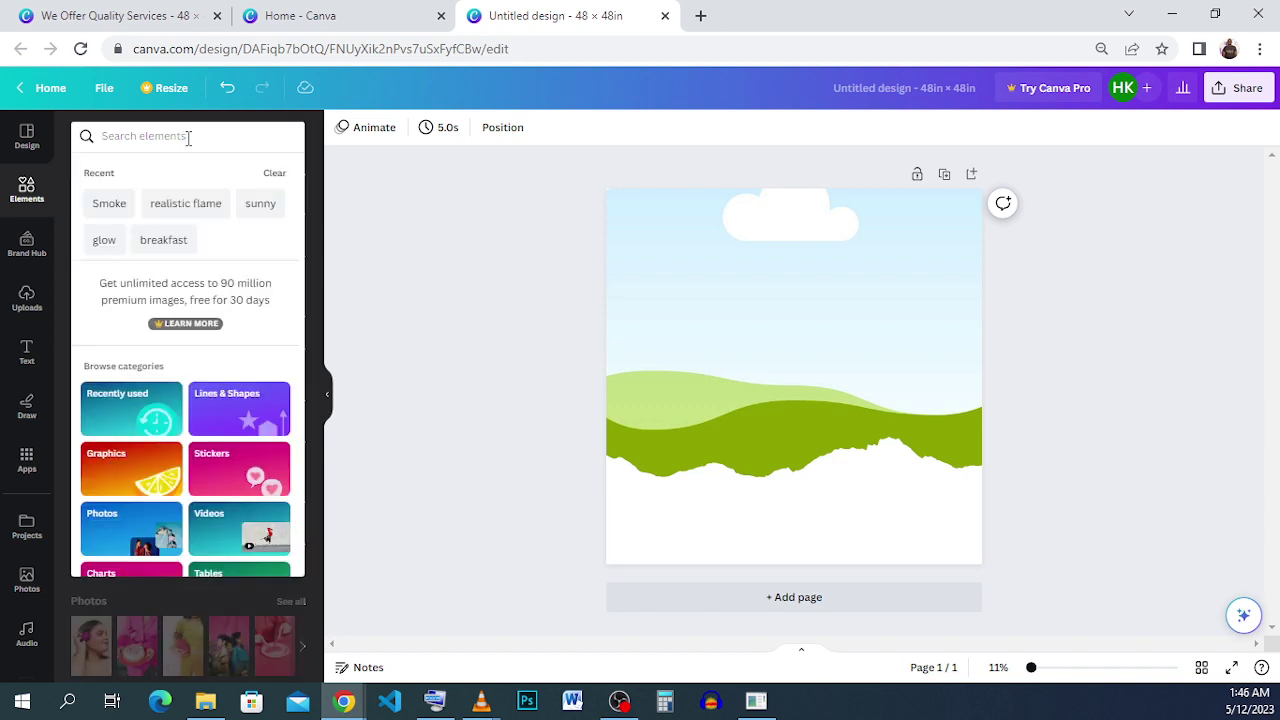
type("brac")
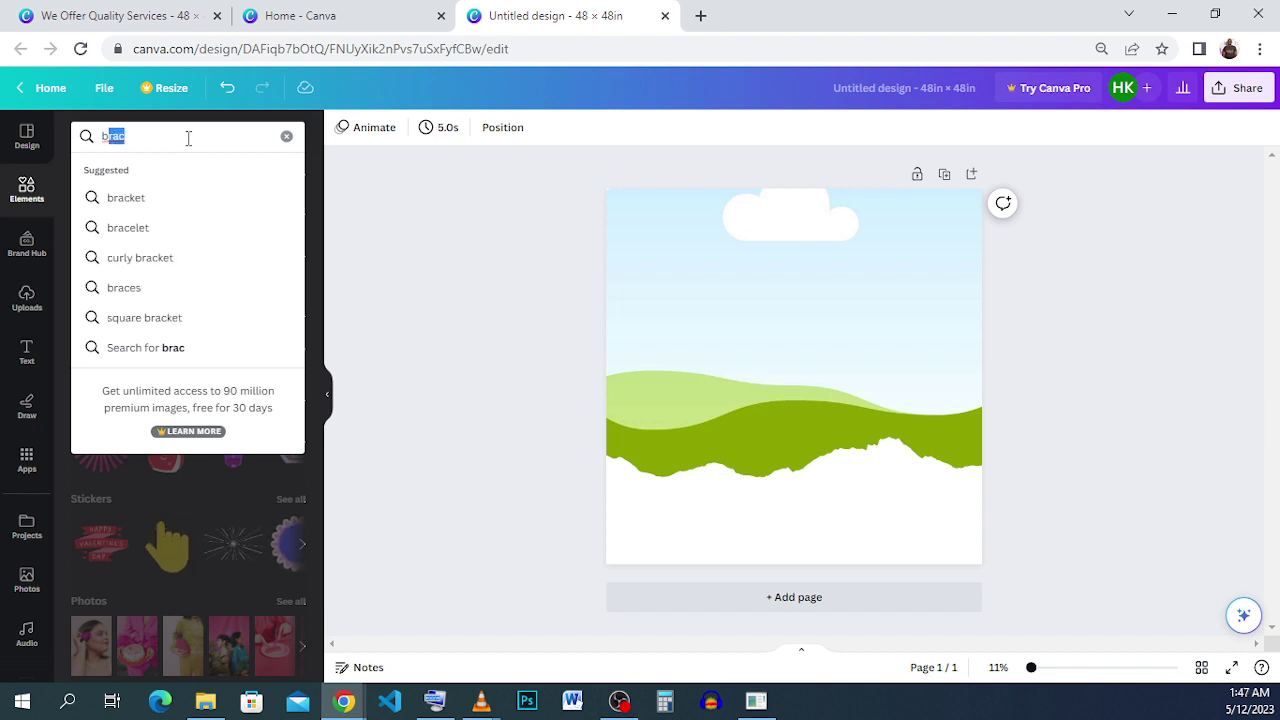
type("bac")
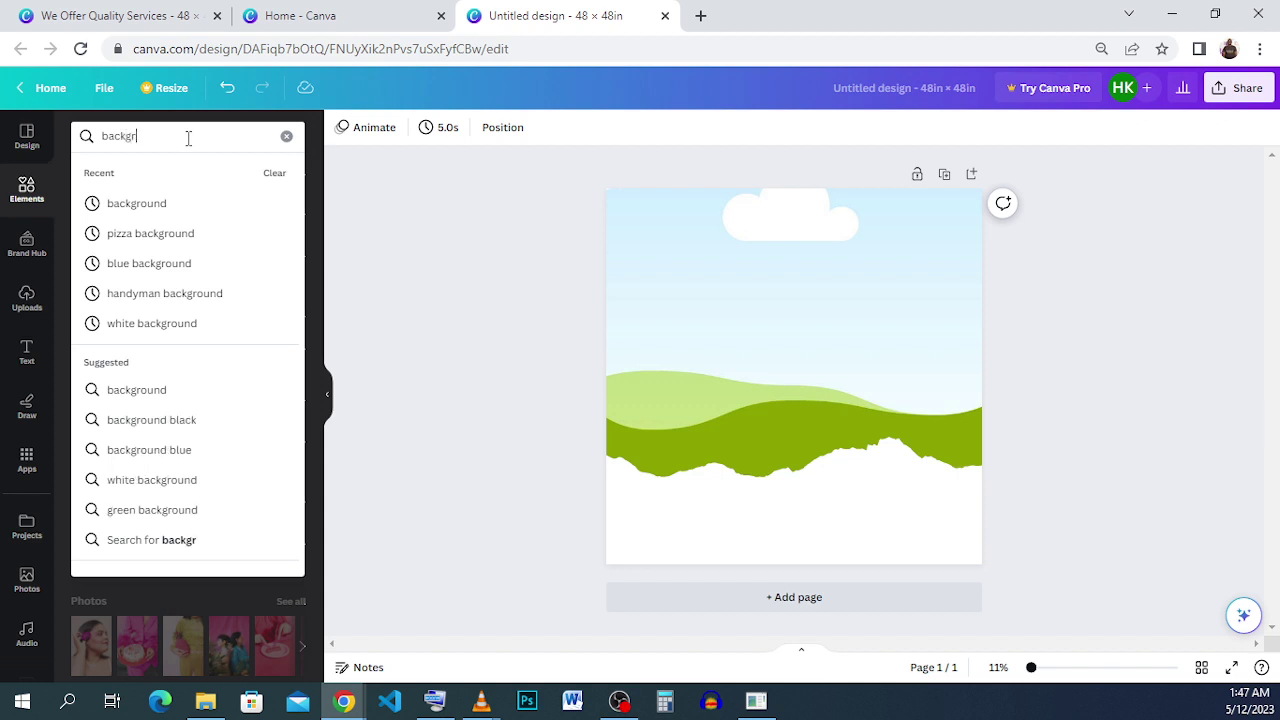
left_click(160, 205)
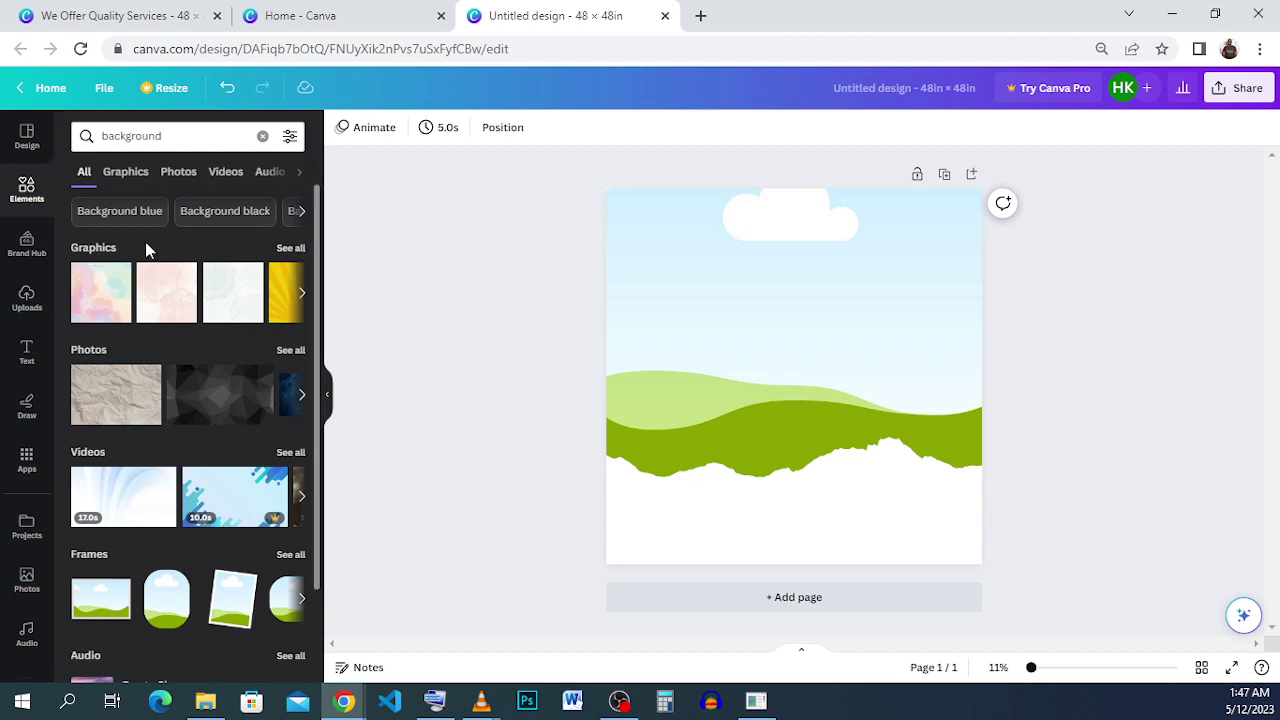
left_click(290, 248)
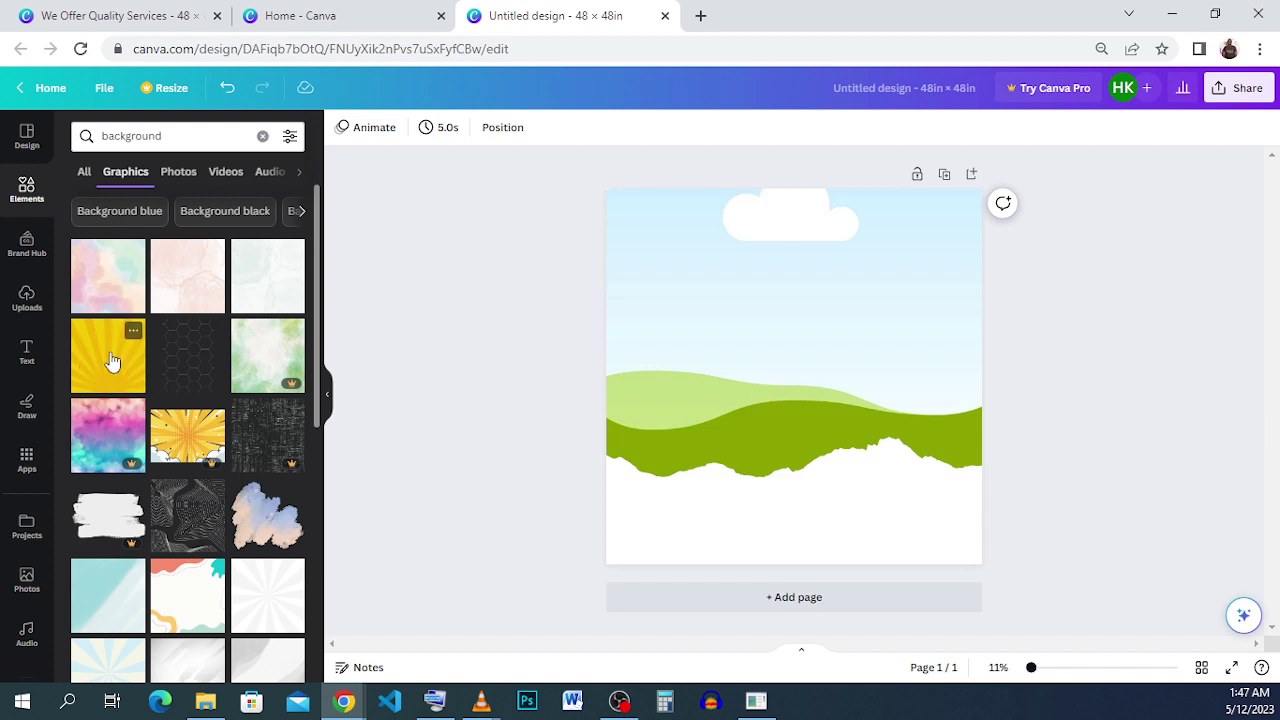
left_click(110, 15)
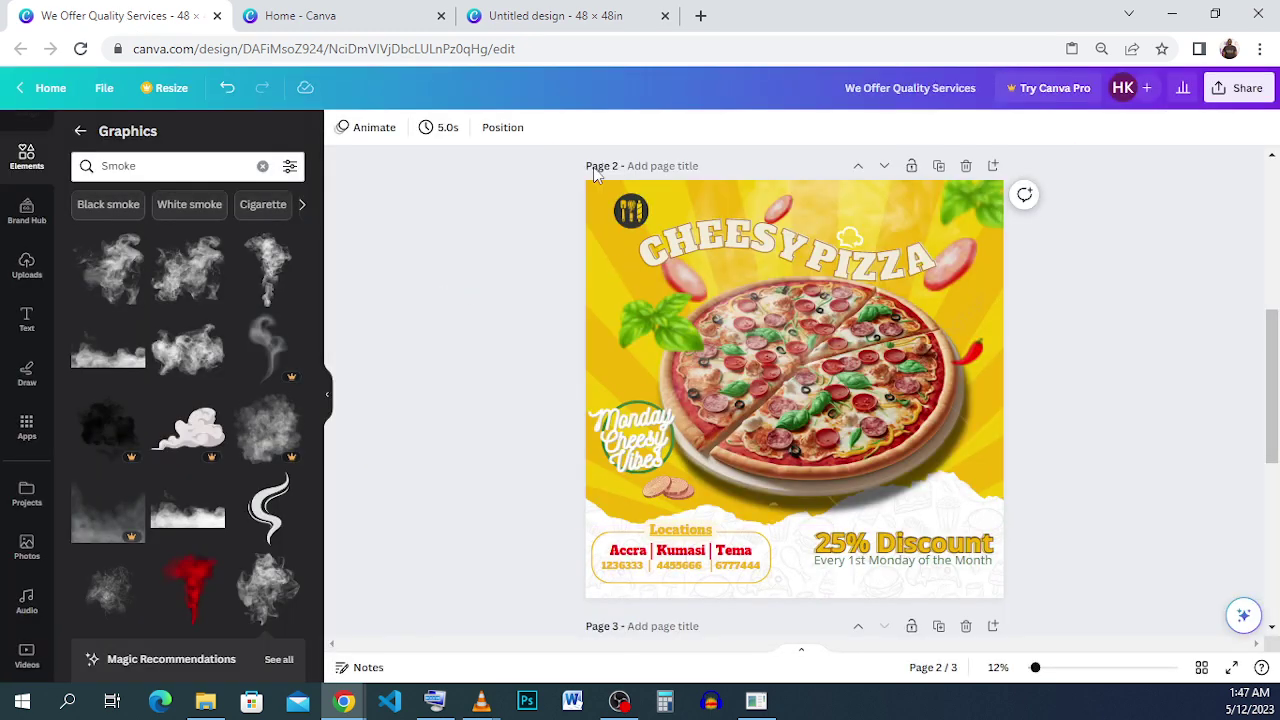
left_click(560, 15)
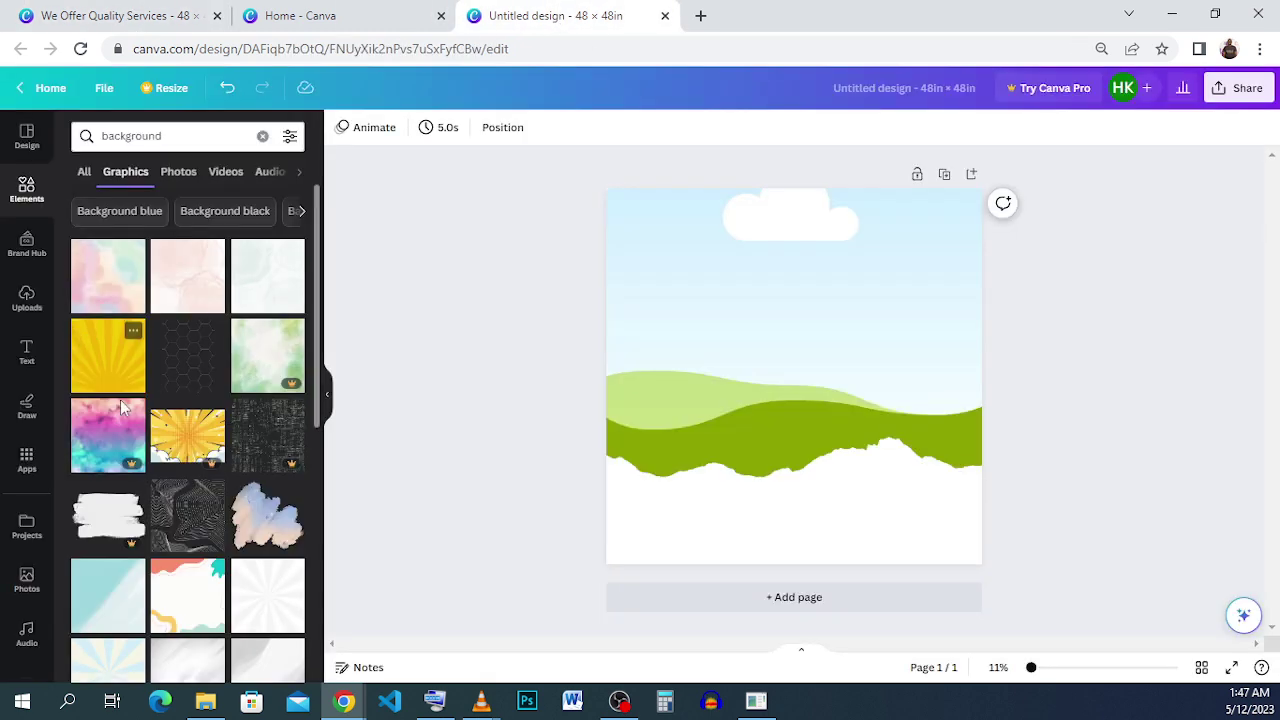
Add the yellow sunburst background graphic to the page and drop it into the torn-edge frame as its fill.
left_click(108, 358)
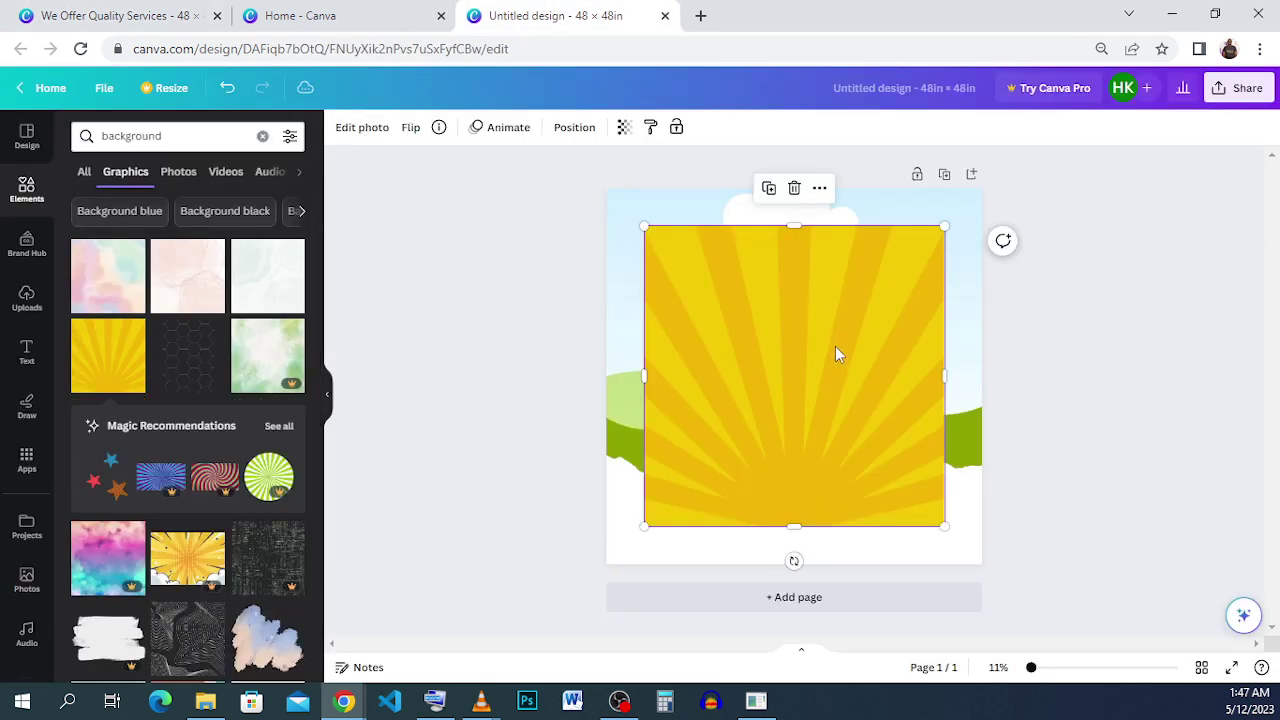
left_click_drag(821, 363, 834, 317)
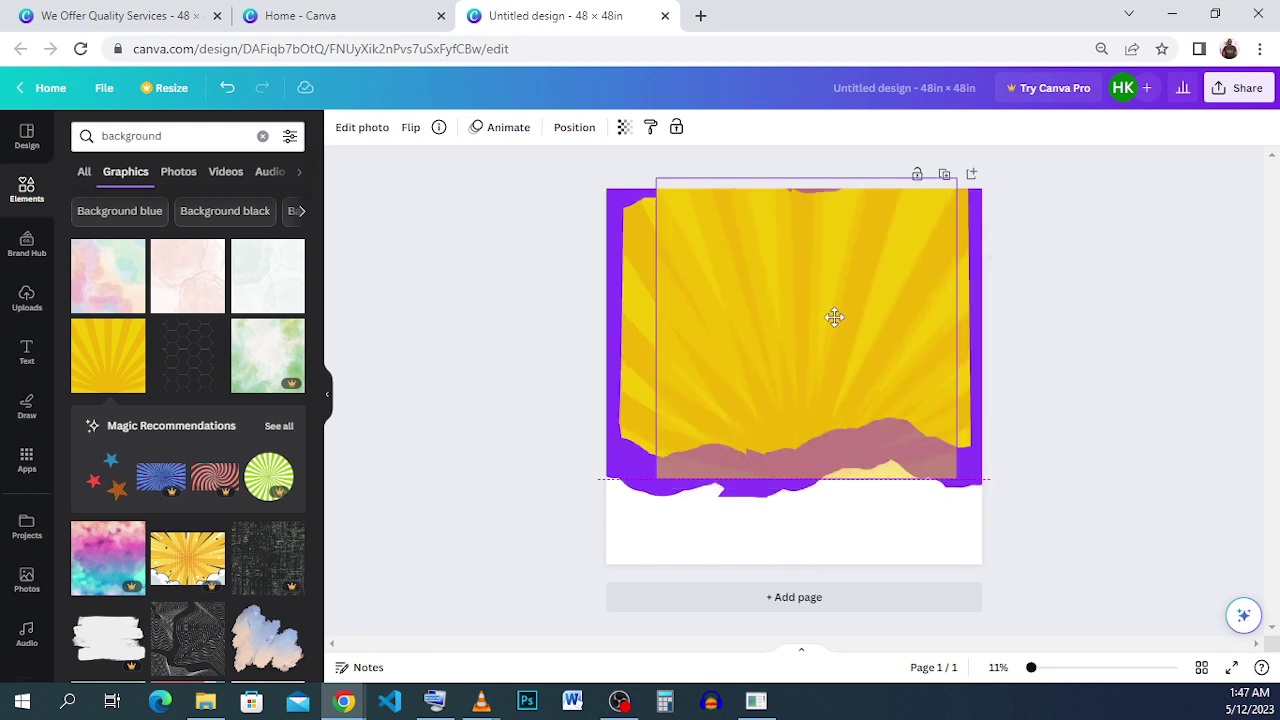
left_click_drag(834, 317, 834, 317)
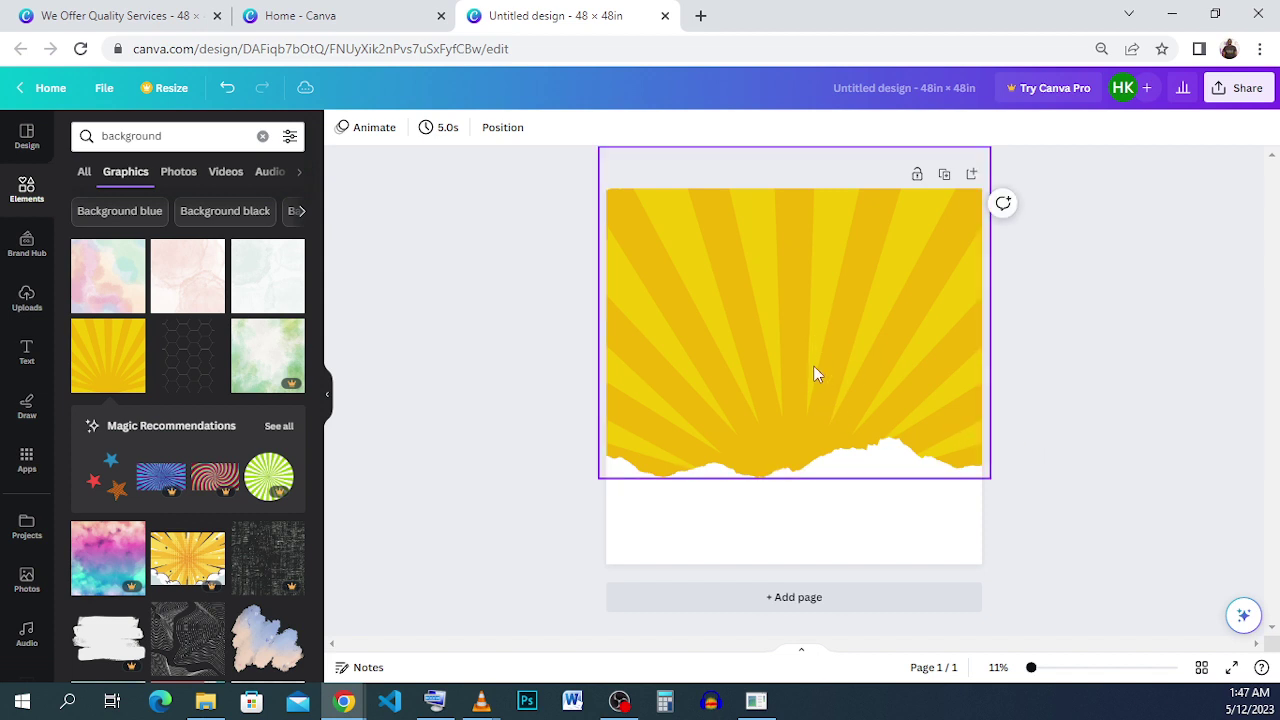
left_click(882, 456)
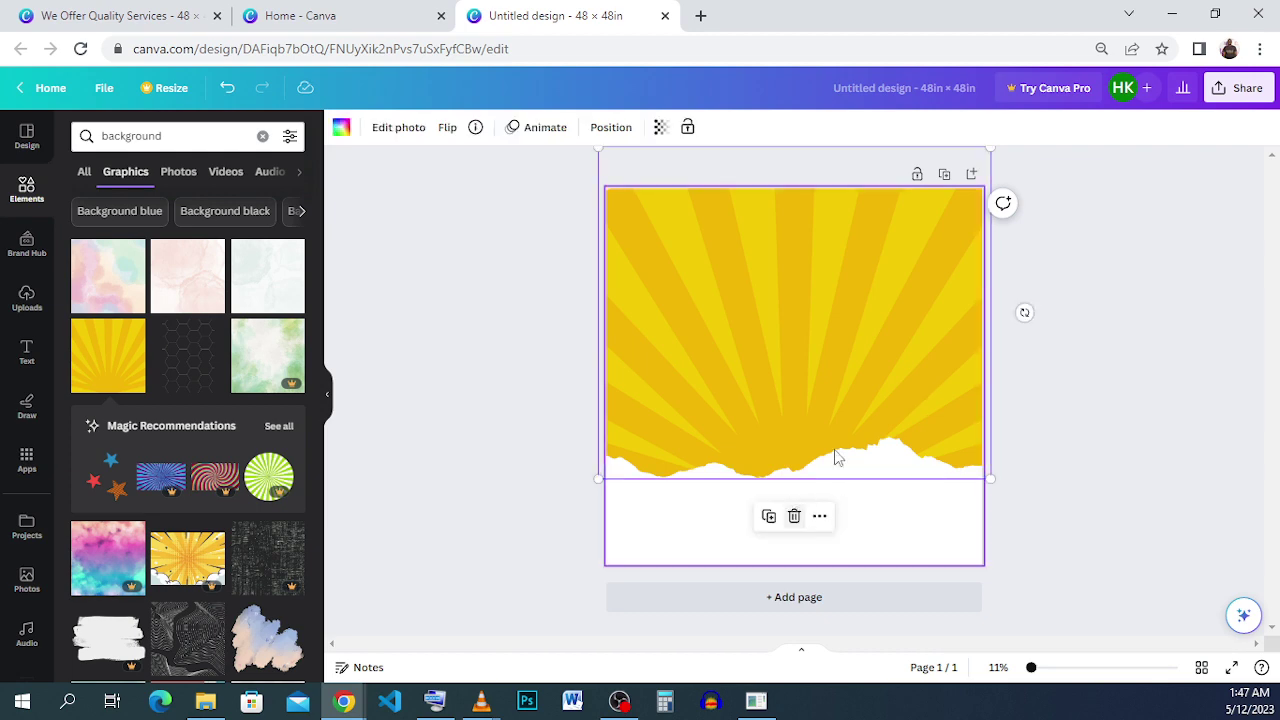
left_click(1017, 352)
Switch to the finished Cheesy Pizza flyer and examine its pizza image and how it sits over the torn edge.
left_click(72, 22)
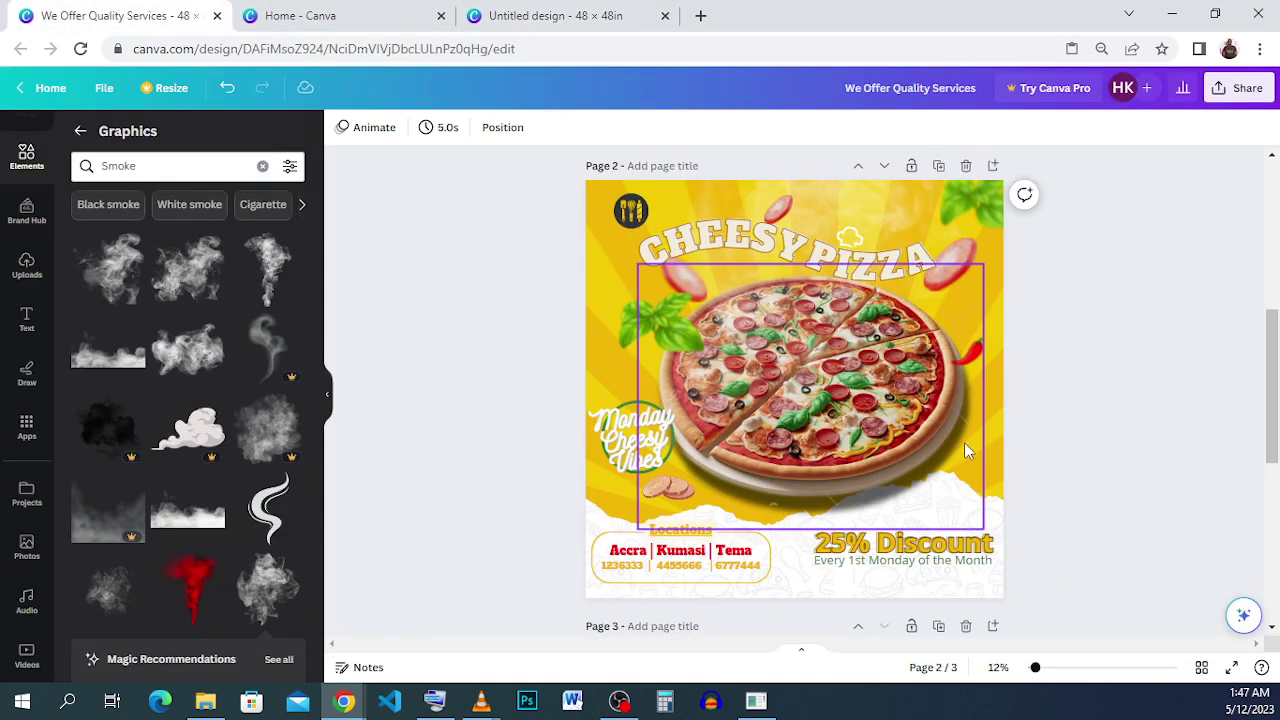
left_click(867, 449)
left_click(1043, 438)
left_click(898, 443)
left_click(1032, 422)
left_click(780, 397)
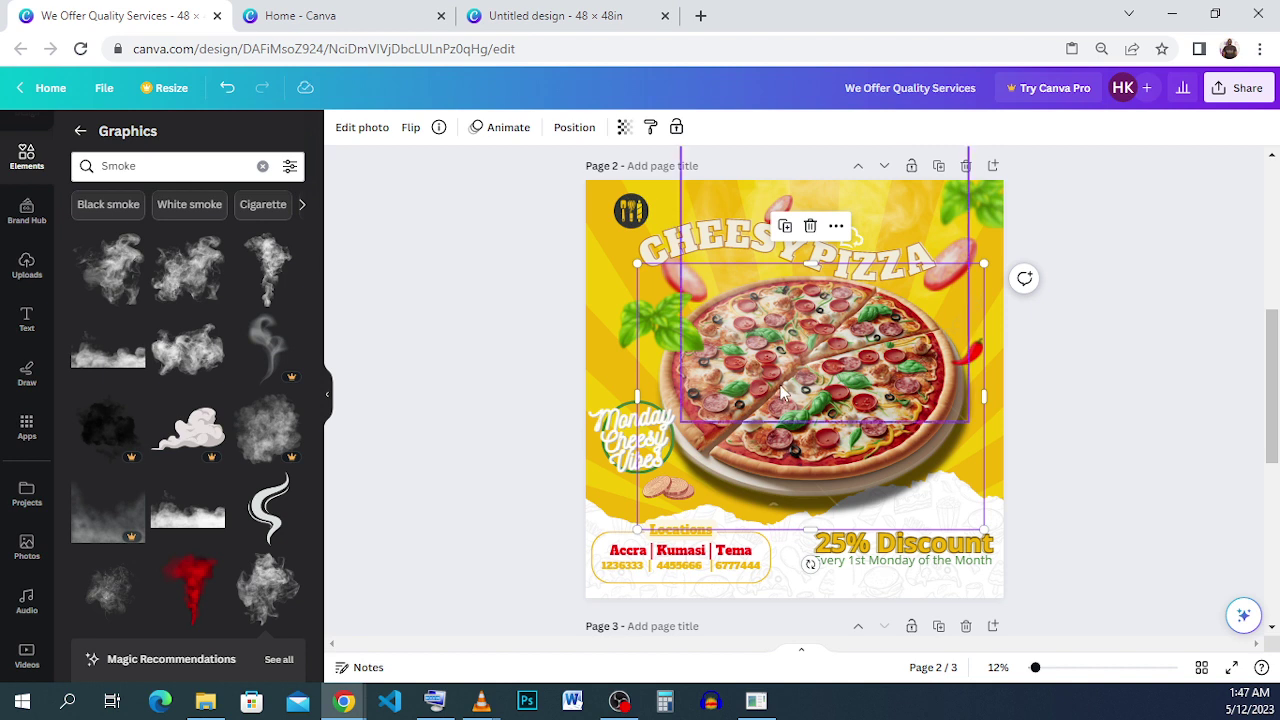
left_click(1115, 481)
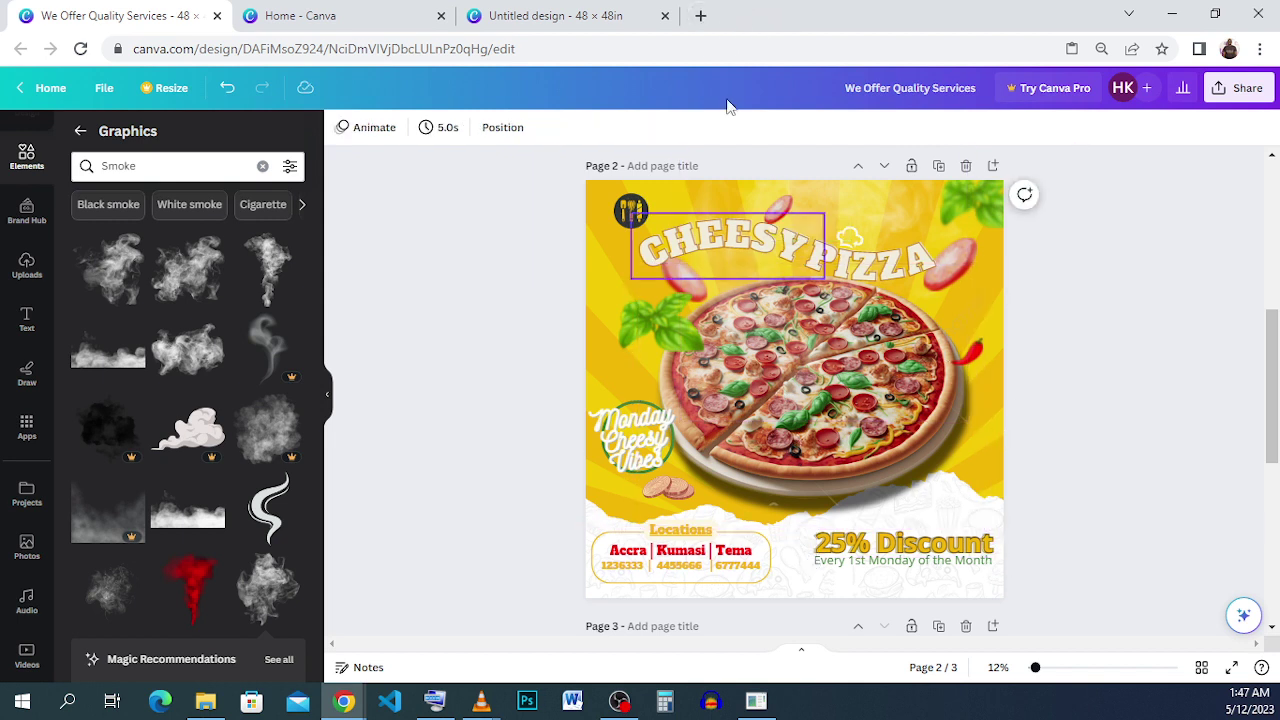
Open Google in a new browser tab and run an image search for "pizza png".
left_click(700, 15)
left_click(646, 57)
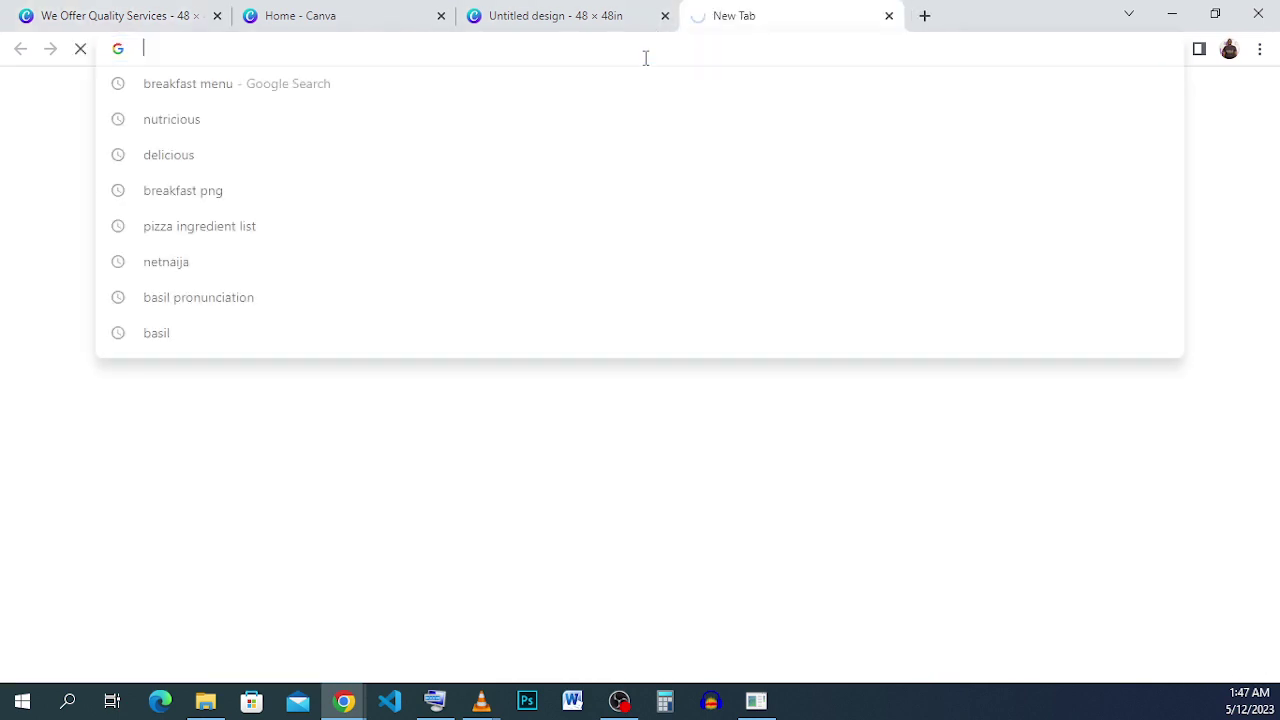
type("goog")
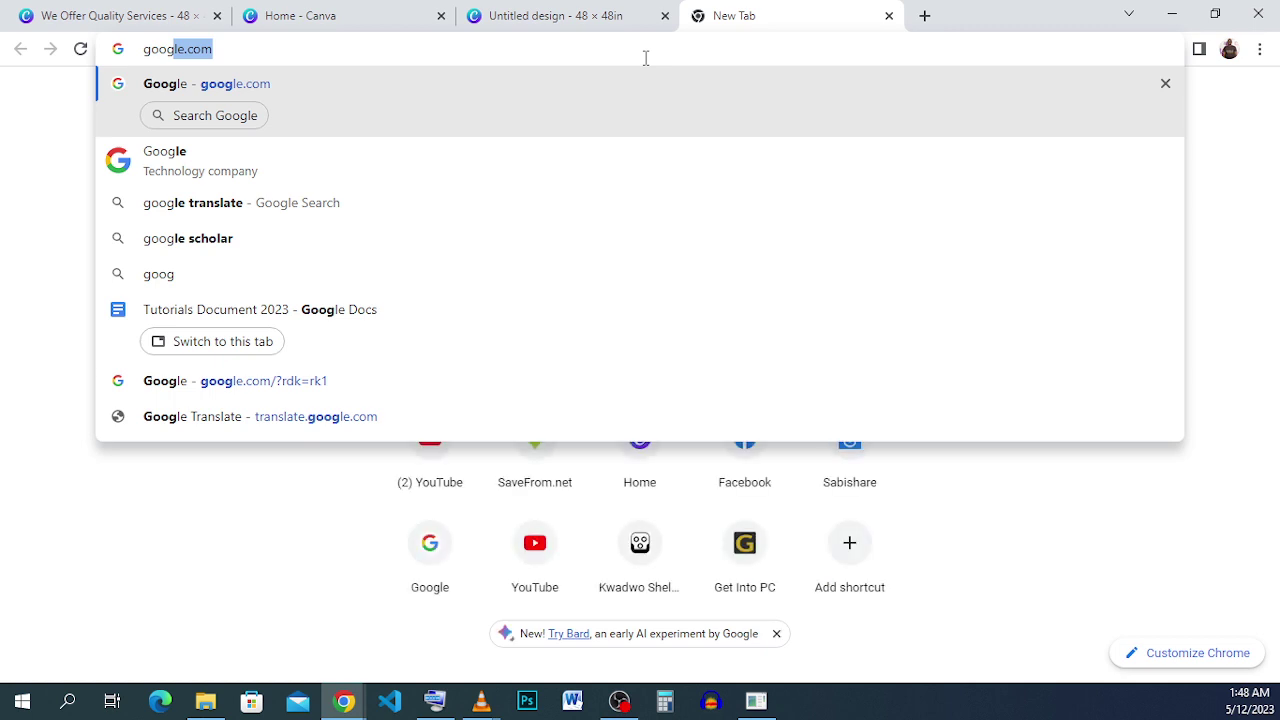
key("Return")
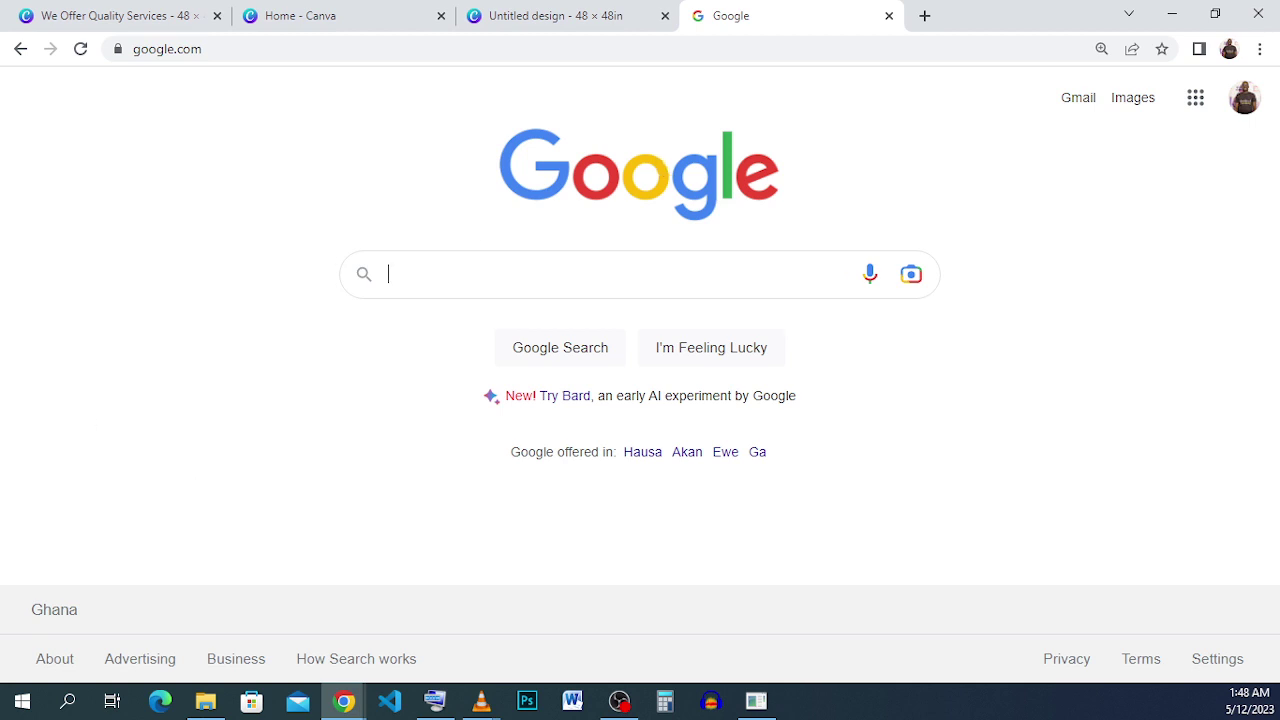
type("pi")
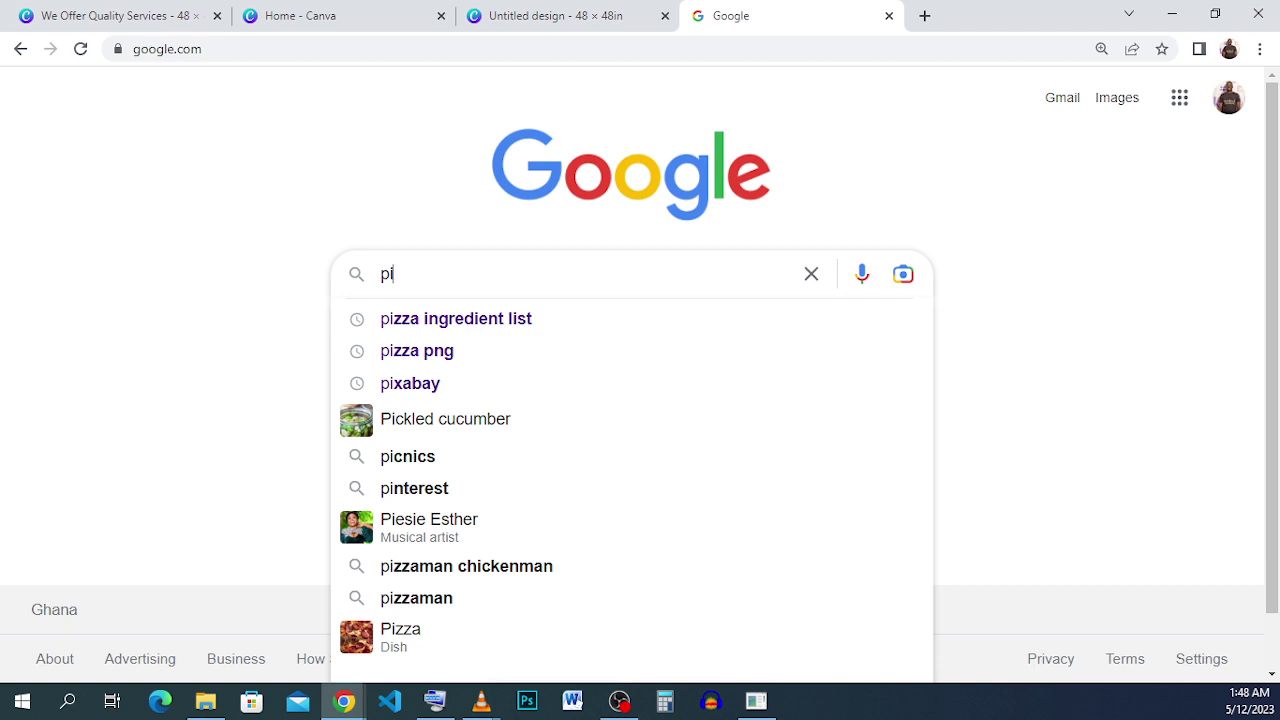
type("zz")
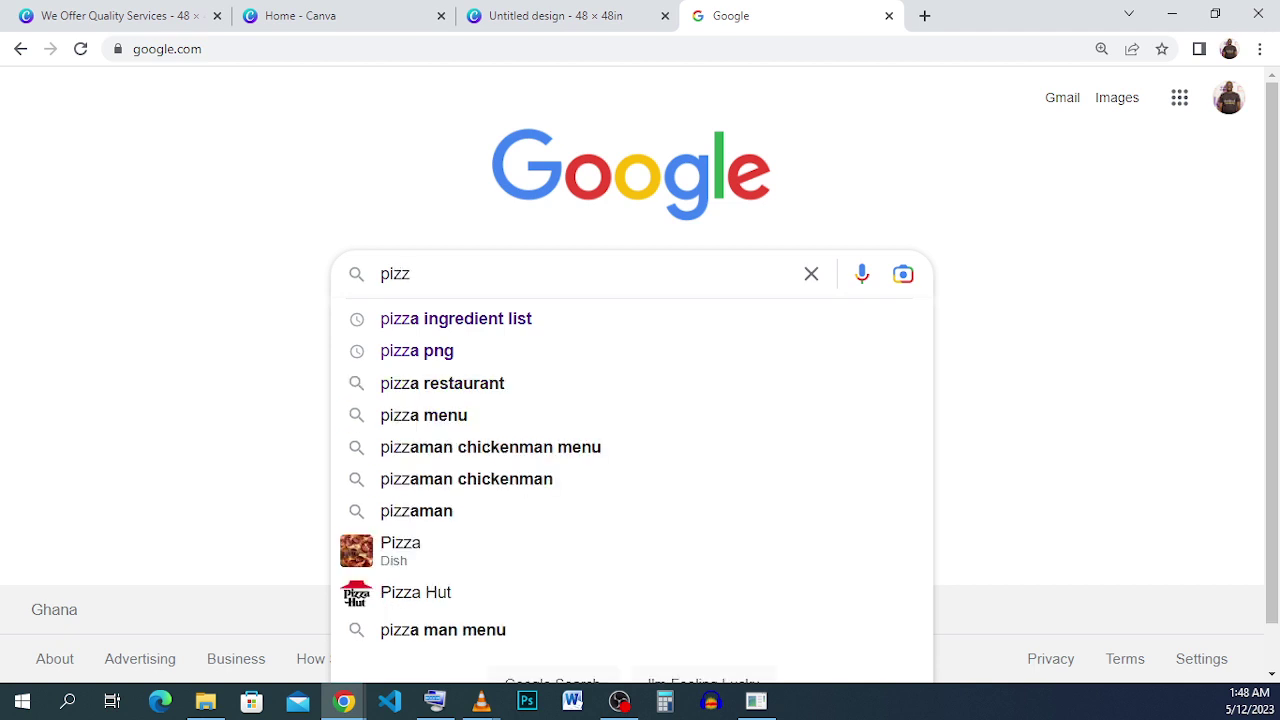
left_click(480, 352)
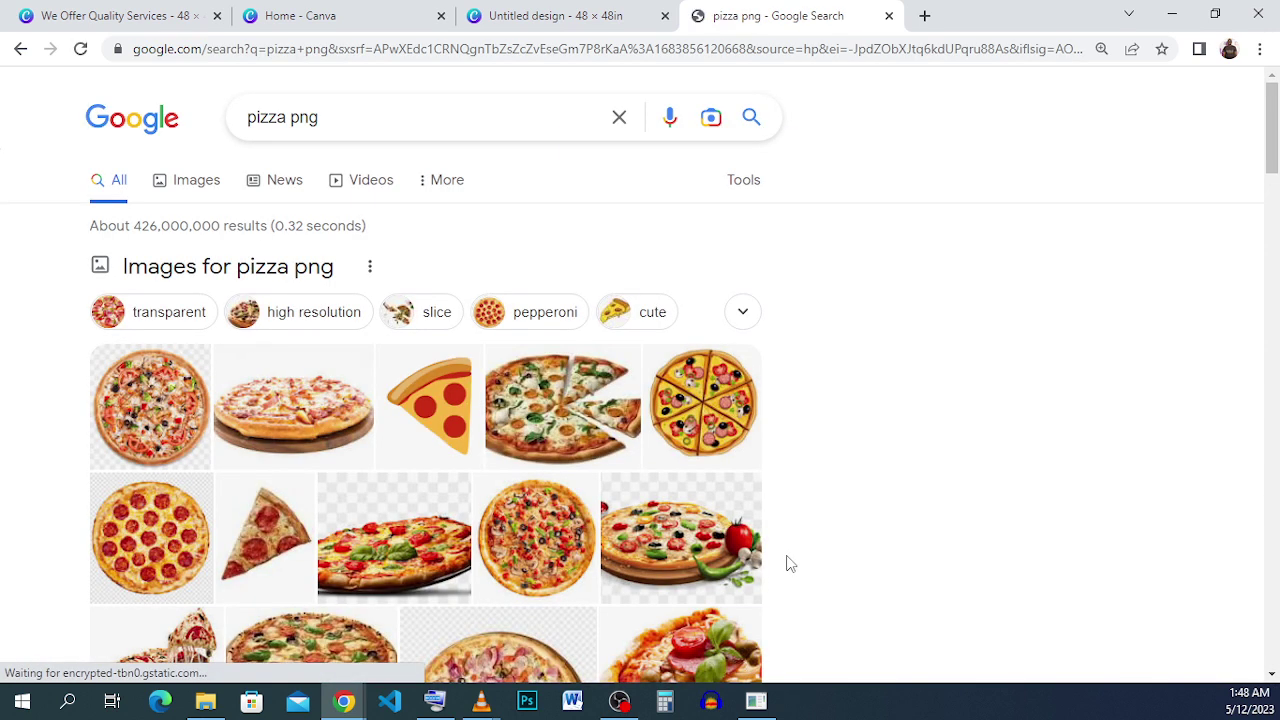
left_click(192, 188)
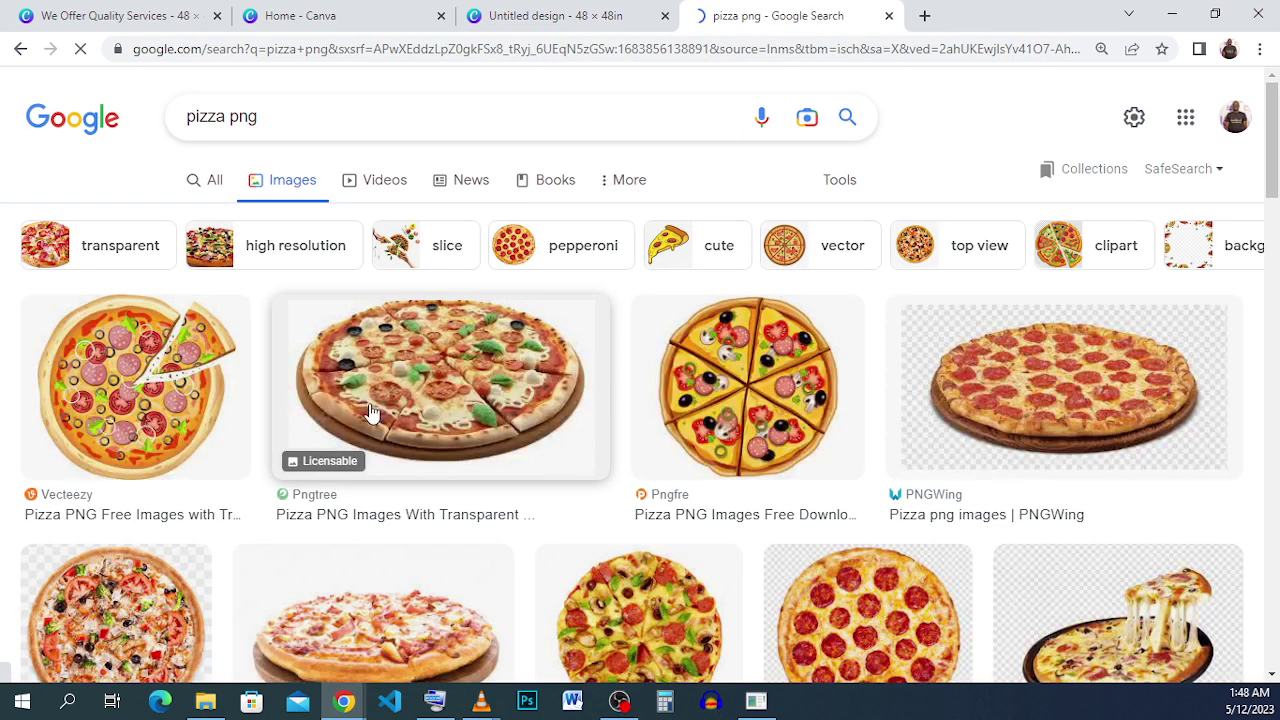
Look through the pizza image results for a cut-out pizza comparable to the one on the finished flyer.
scroll(640, 328, "down", 2)
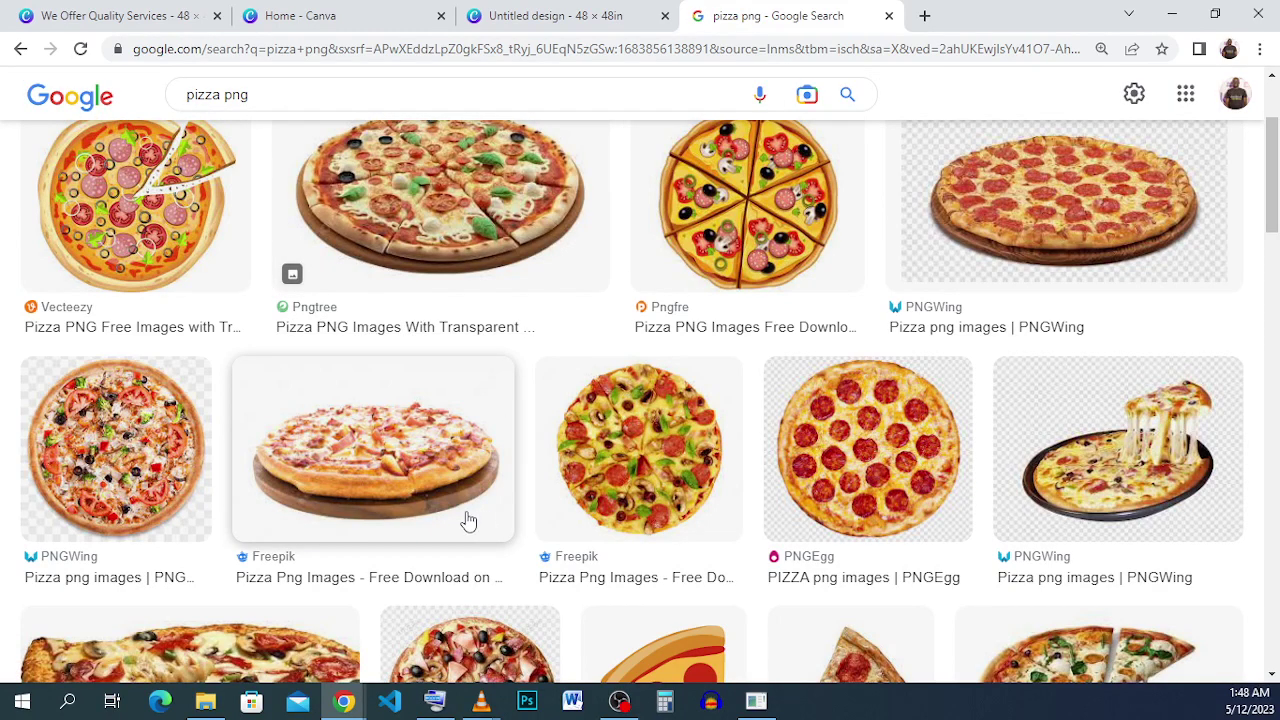
scroll(569, 363, "down", 3)
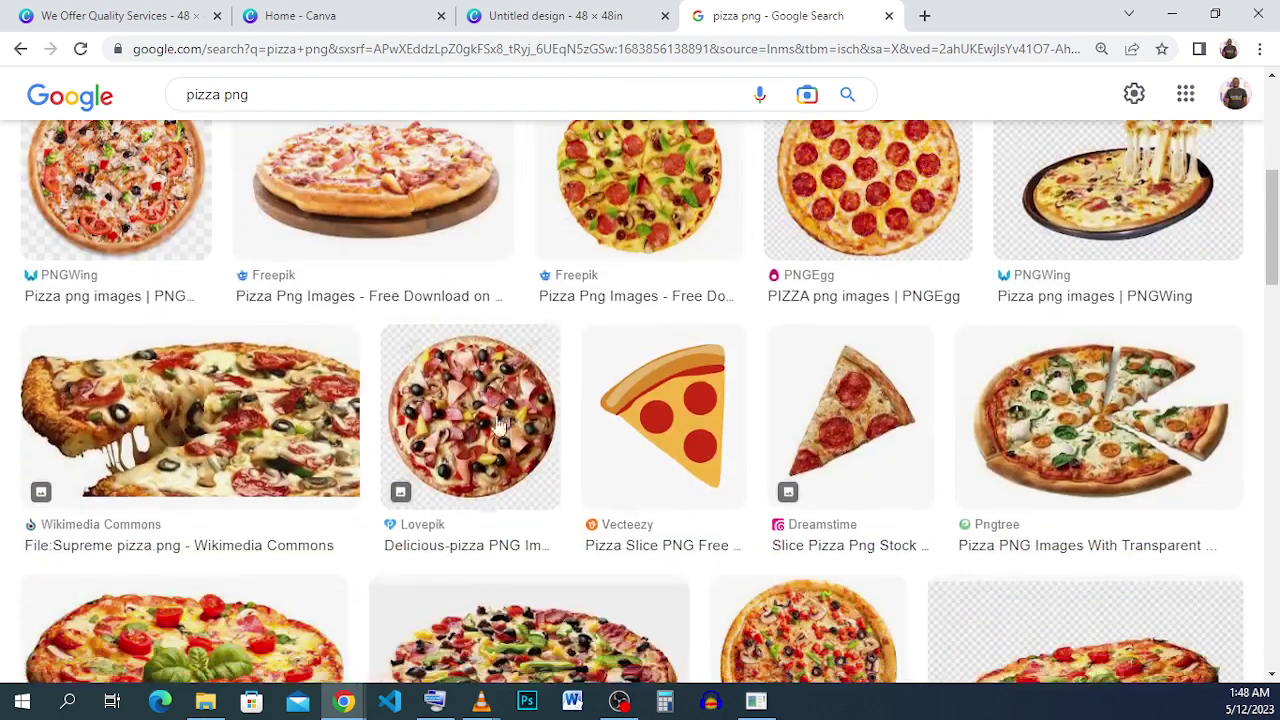
scroll(502, 400, "down", 4)
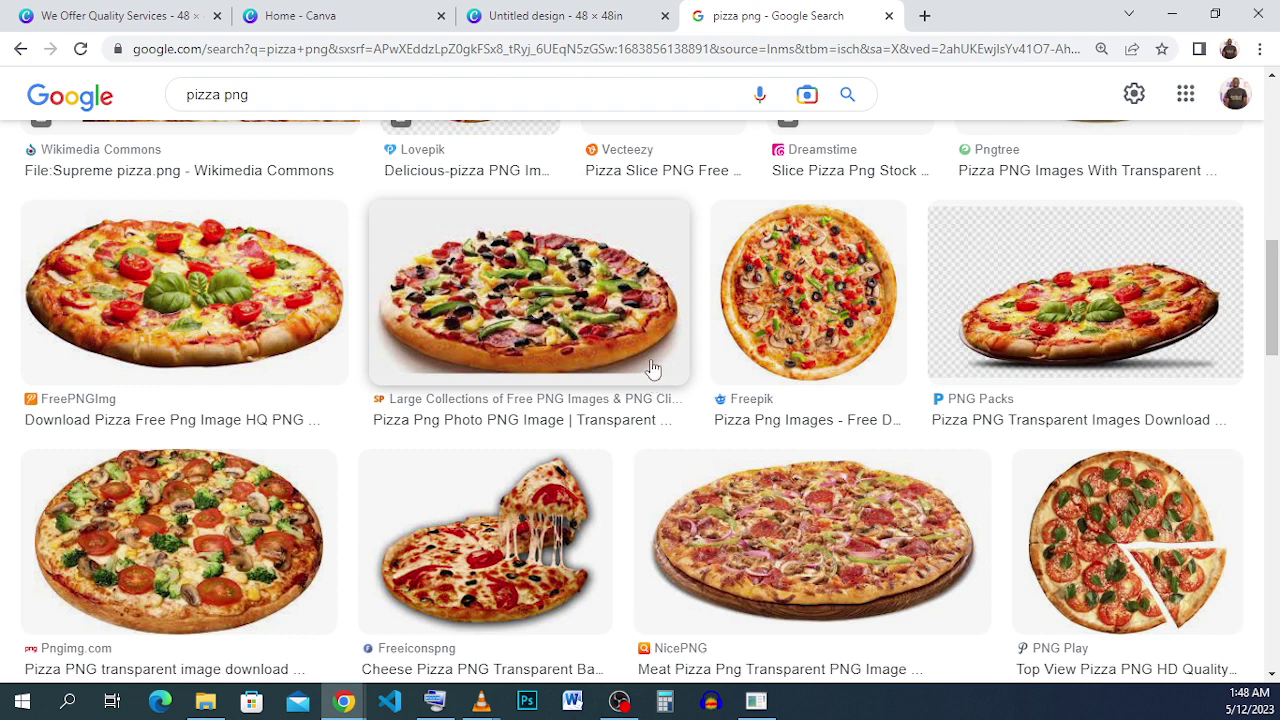
left_click(130, 12)
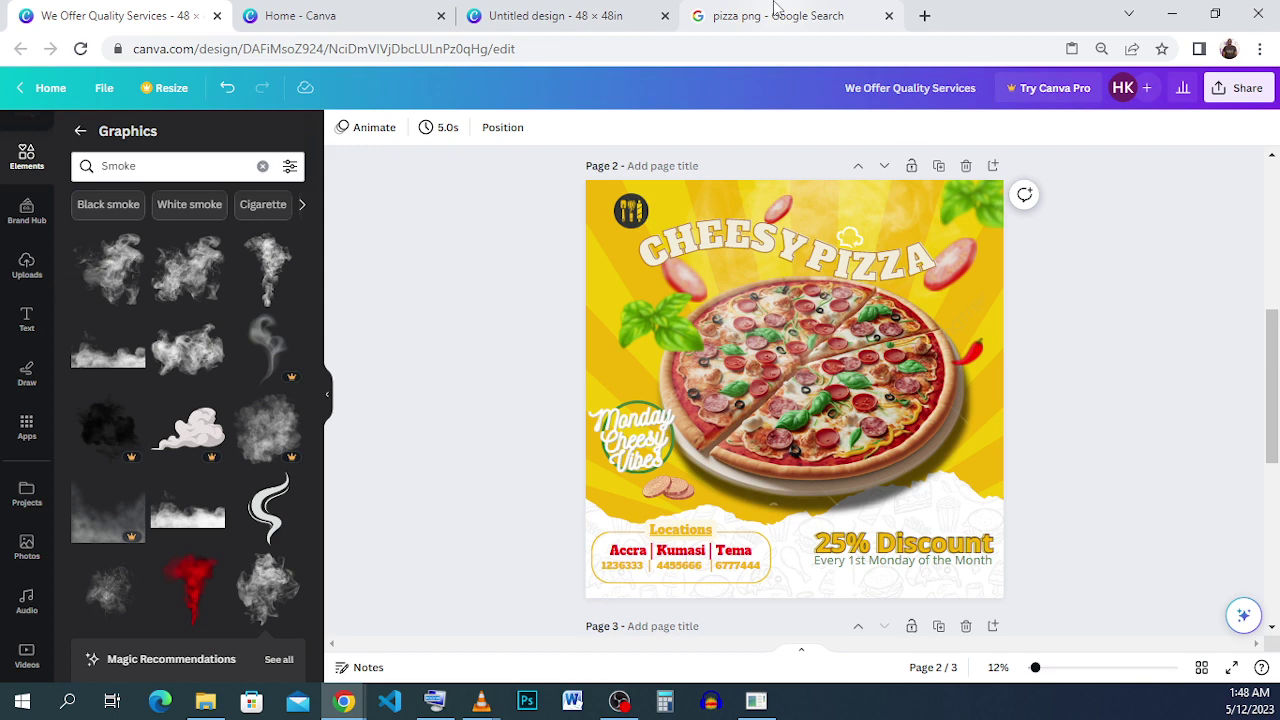
left_click(775, 12)
left_click_drag(255, 98, 243, 100)
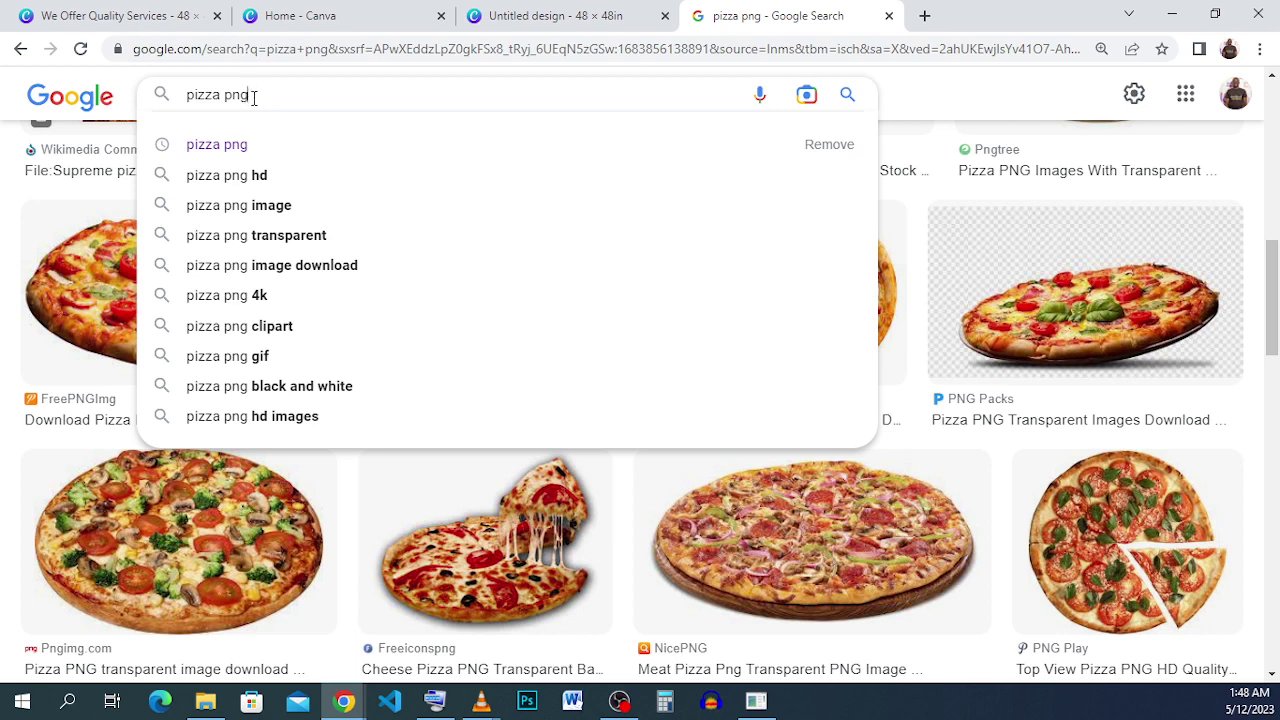
left_click(978, 105)
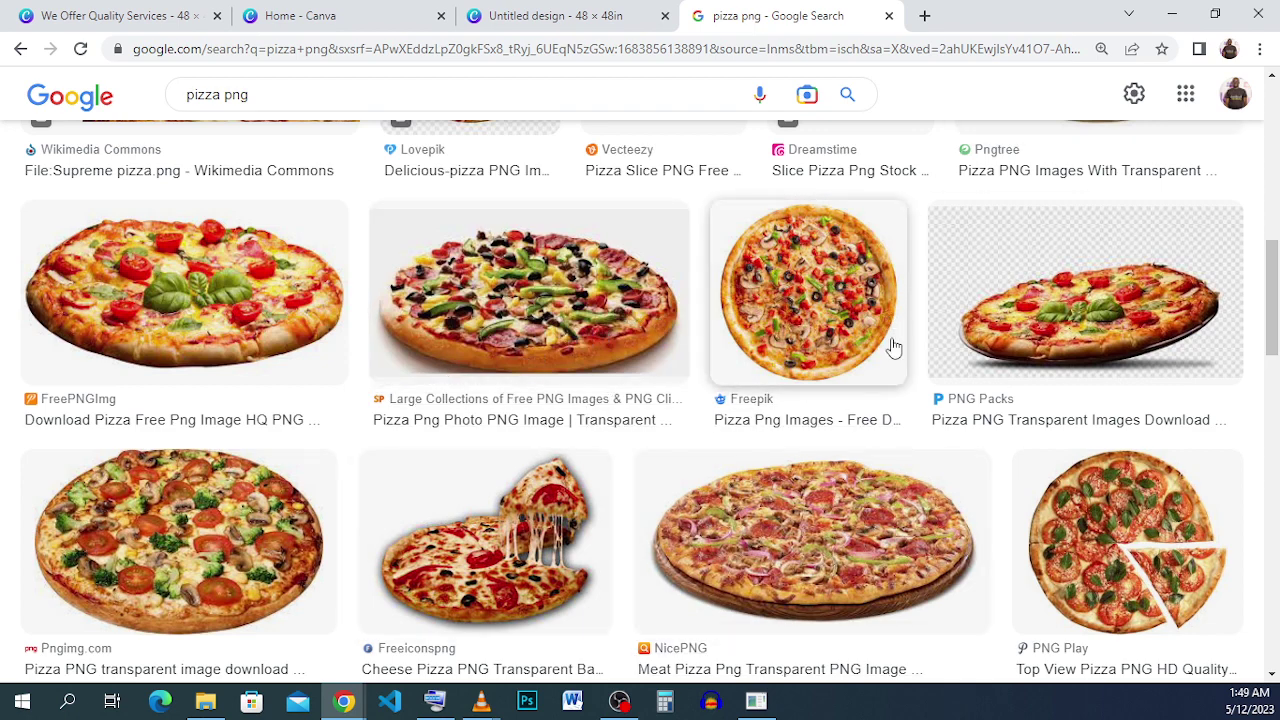
scroll(890, 400, "down", 5)
scroll(895, 500, "up", 5)
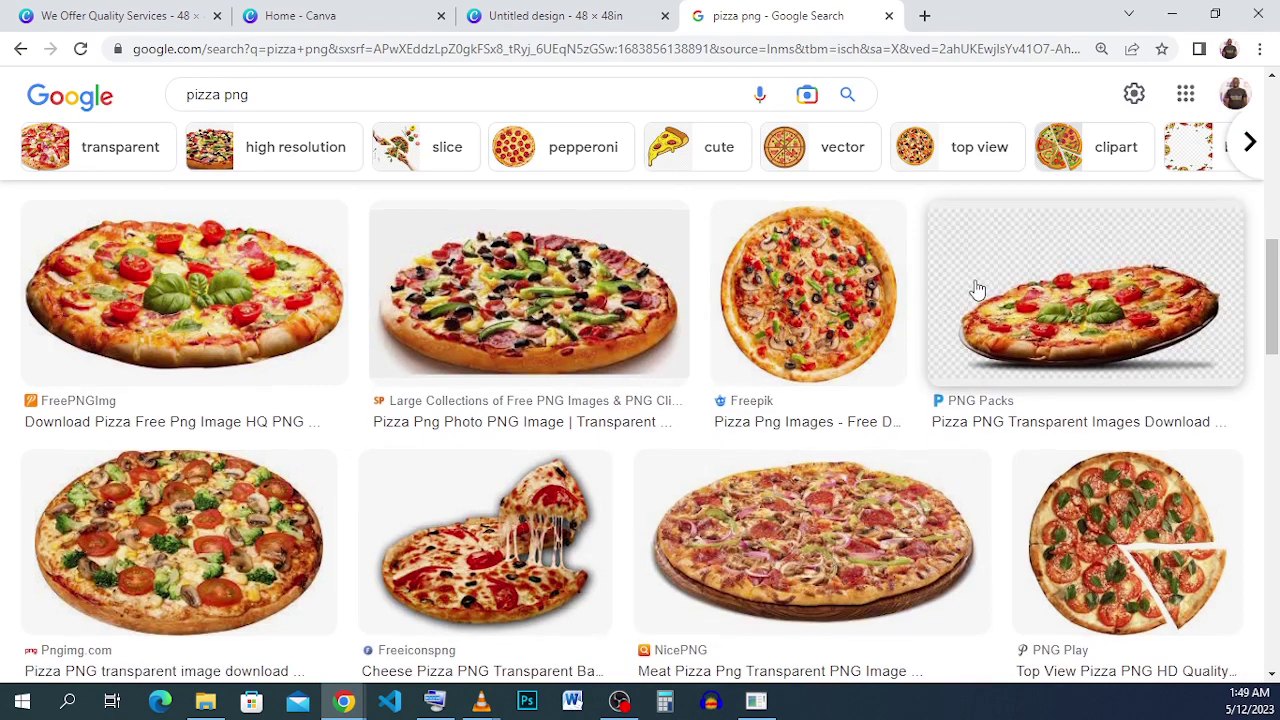
scroll(950, 290, "up", 4)
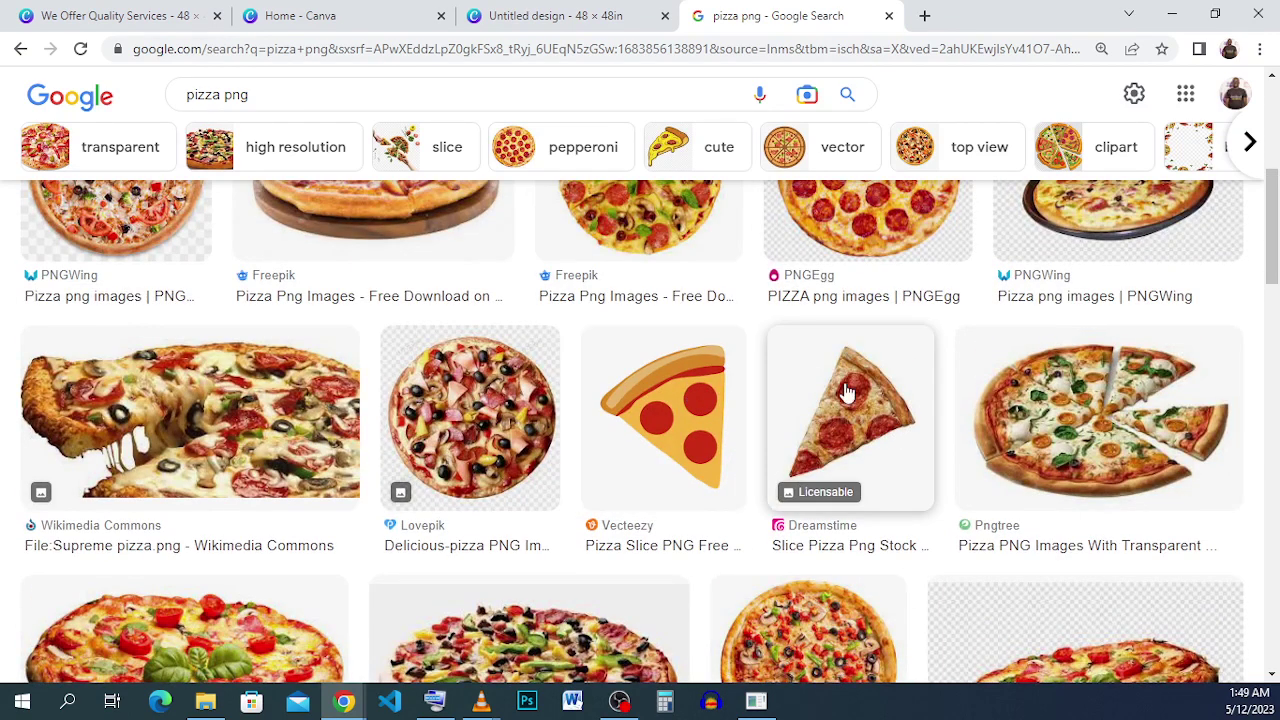
scroll(455, 330, "up", 2)
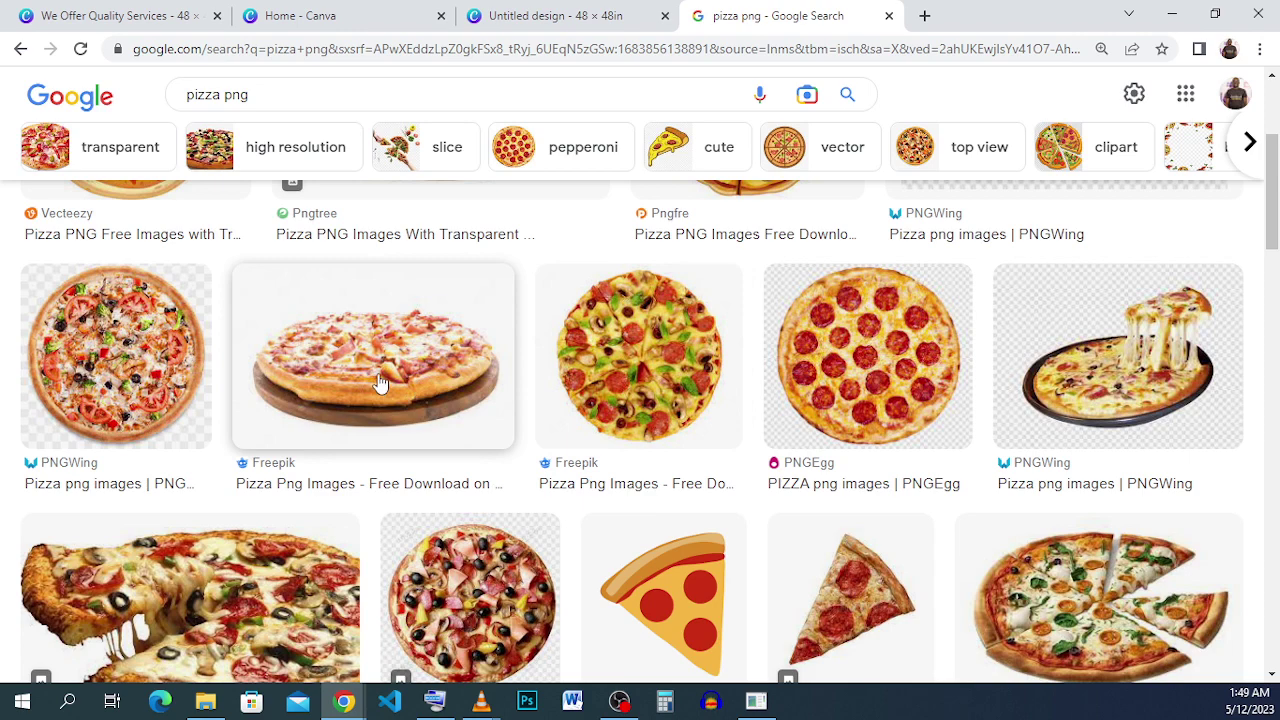
Preview the Freepik and SeekPNG pizzas, and open the PNG All pizza on a wooden board from the related content.
left_click(403, 403)
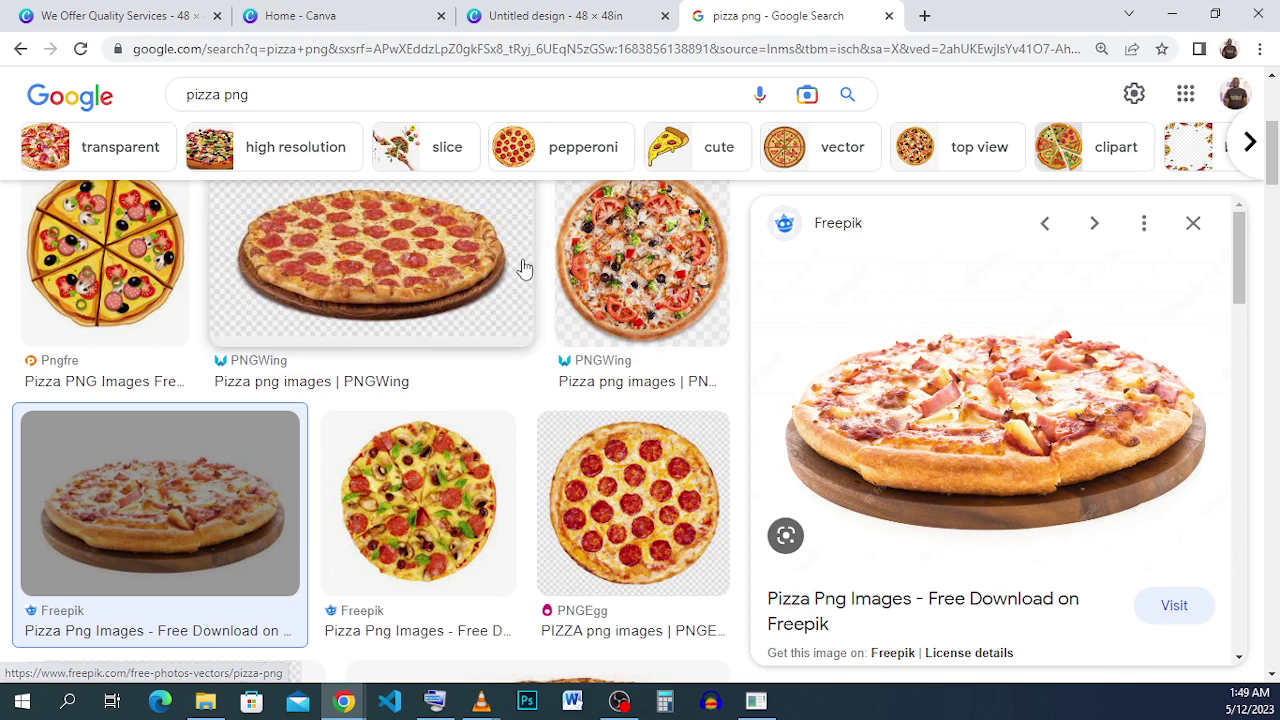
scroll(548, 375, "down", 3)
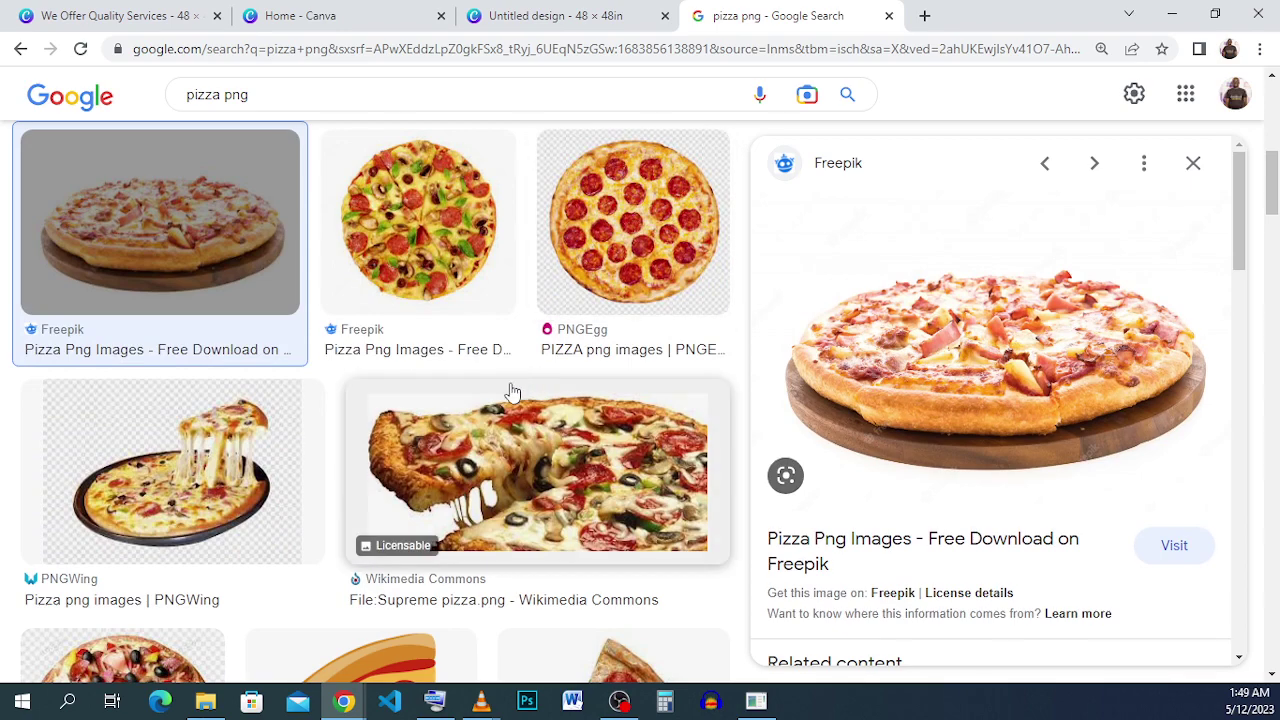
scroll(512, 390, "down", 8)
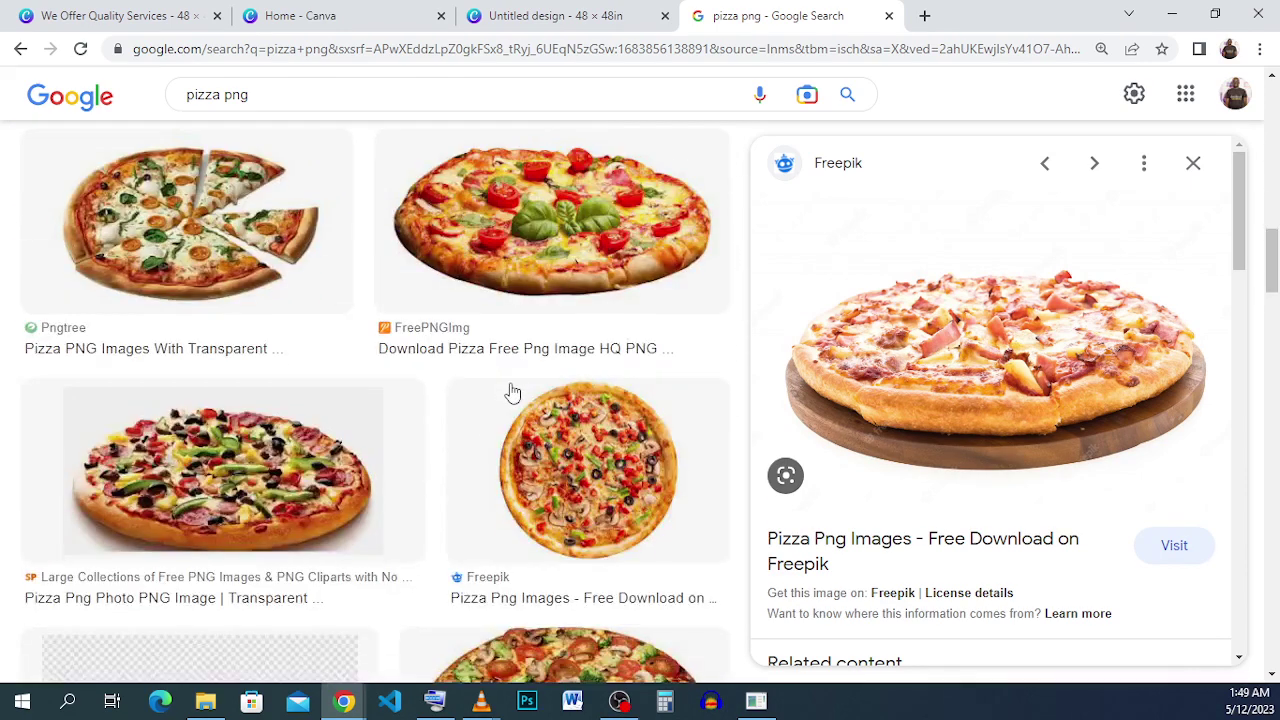
scroll(512, 391, "down", 2)
left_click(250, 305)
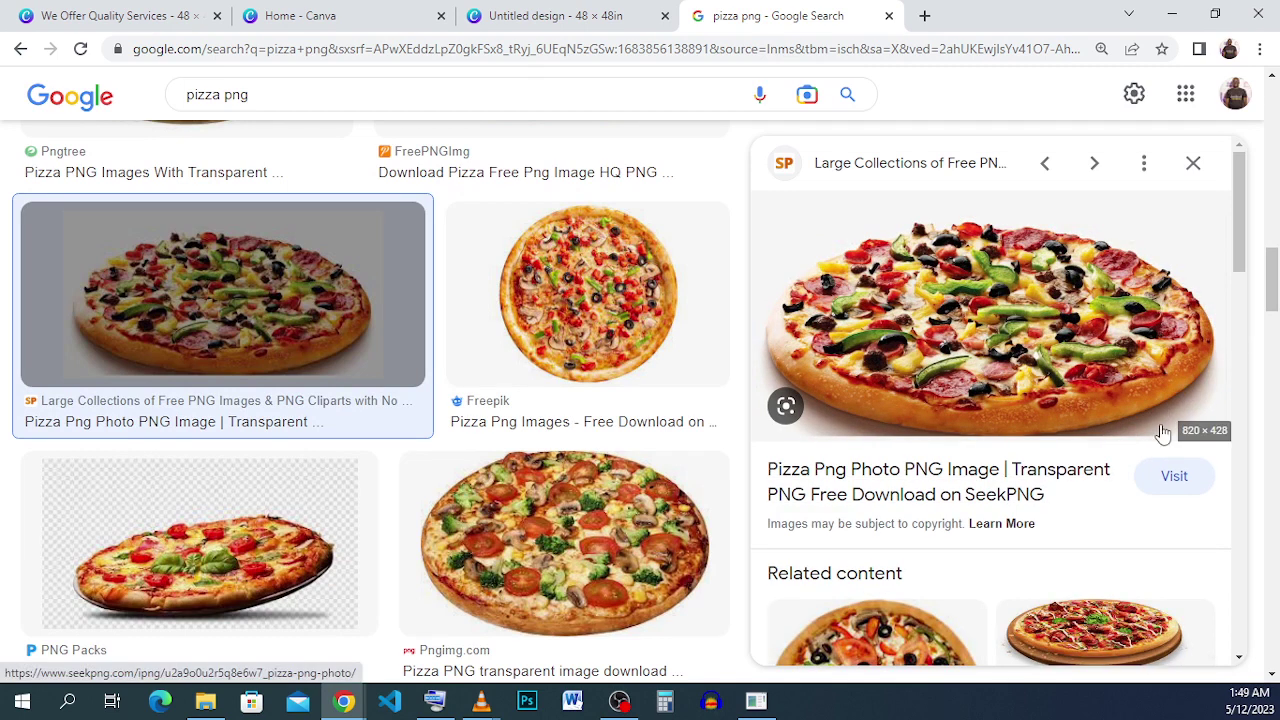
scroll(905, 455, "down", 2)
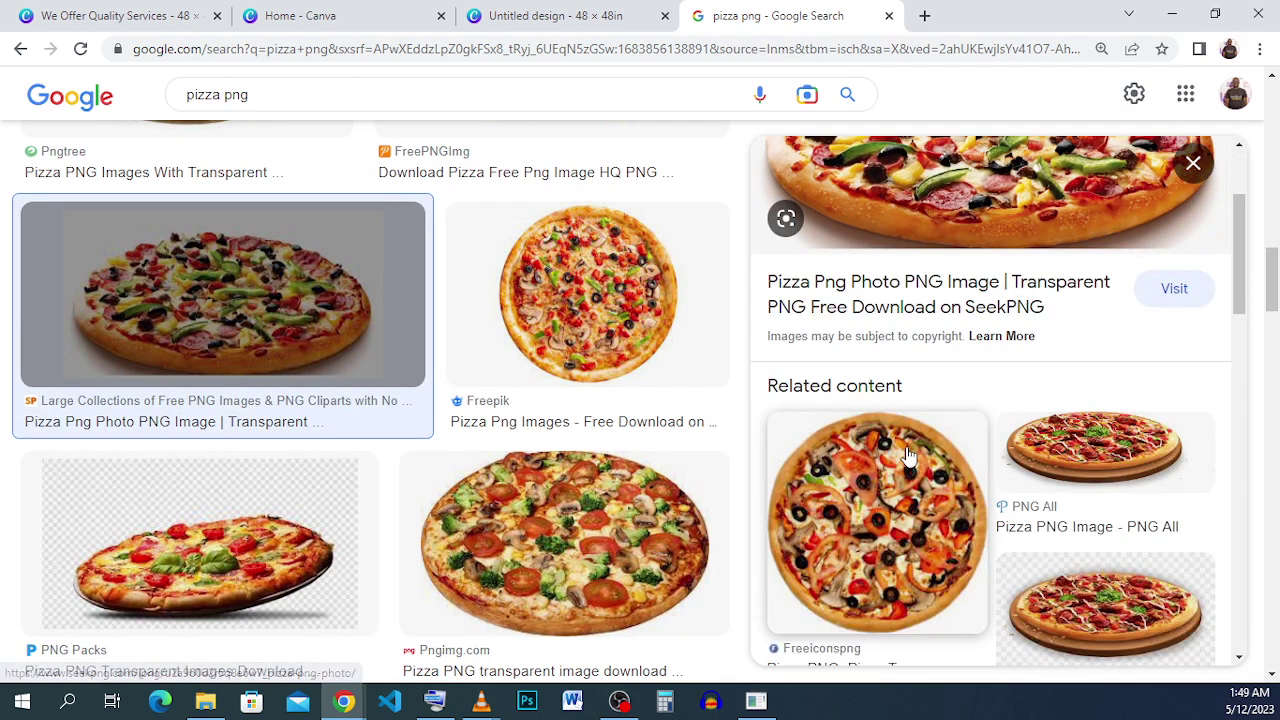
left_click(1107, 451)
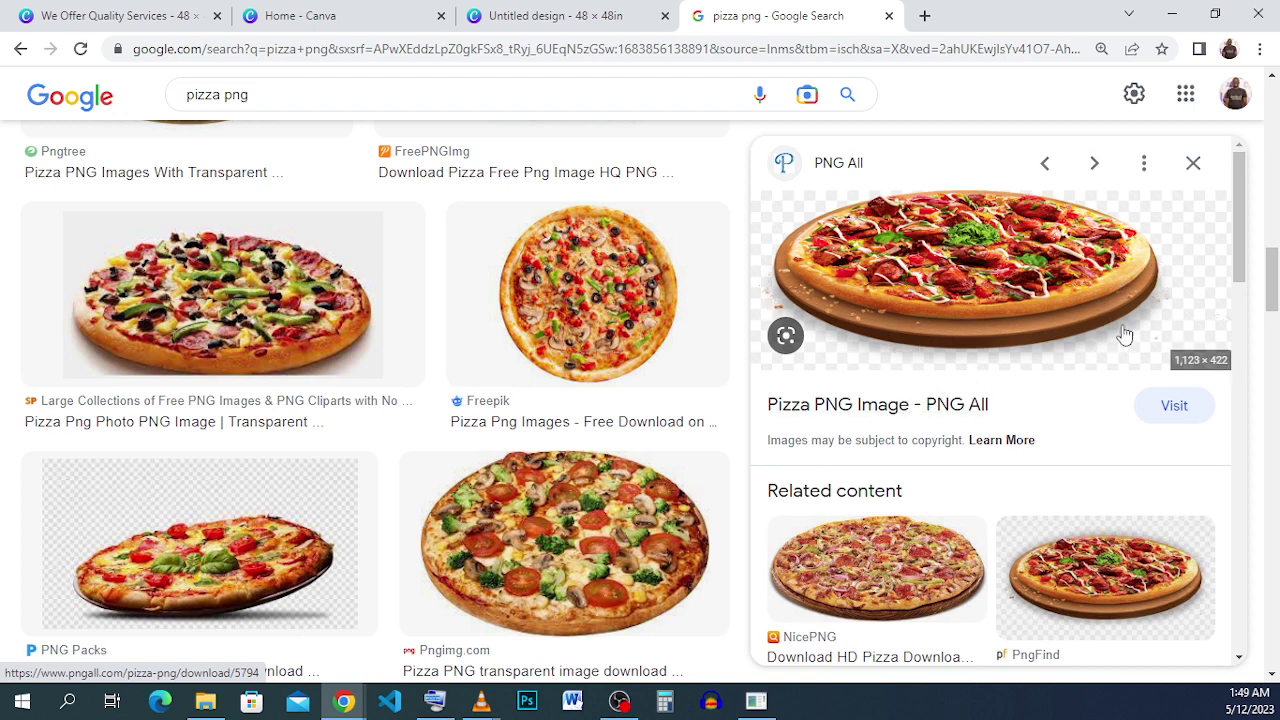
Copy the PNG All pizza image and paste it onto the sunburst page of the untitled 48 × 48 in Canva design.
right_click(931, 252)
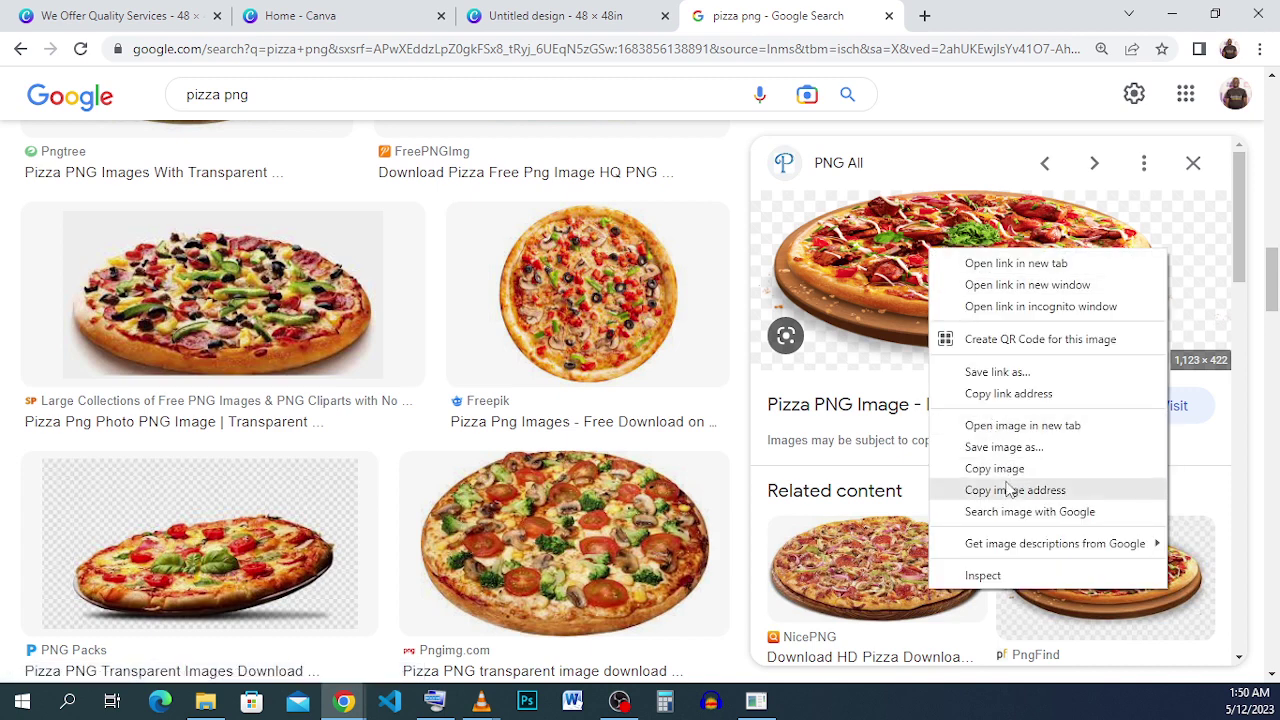
left_click(1085, 470)
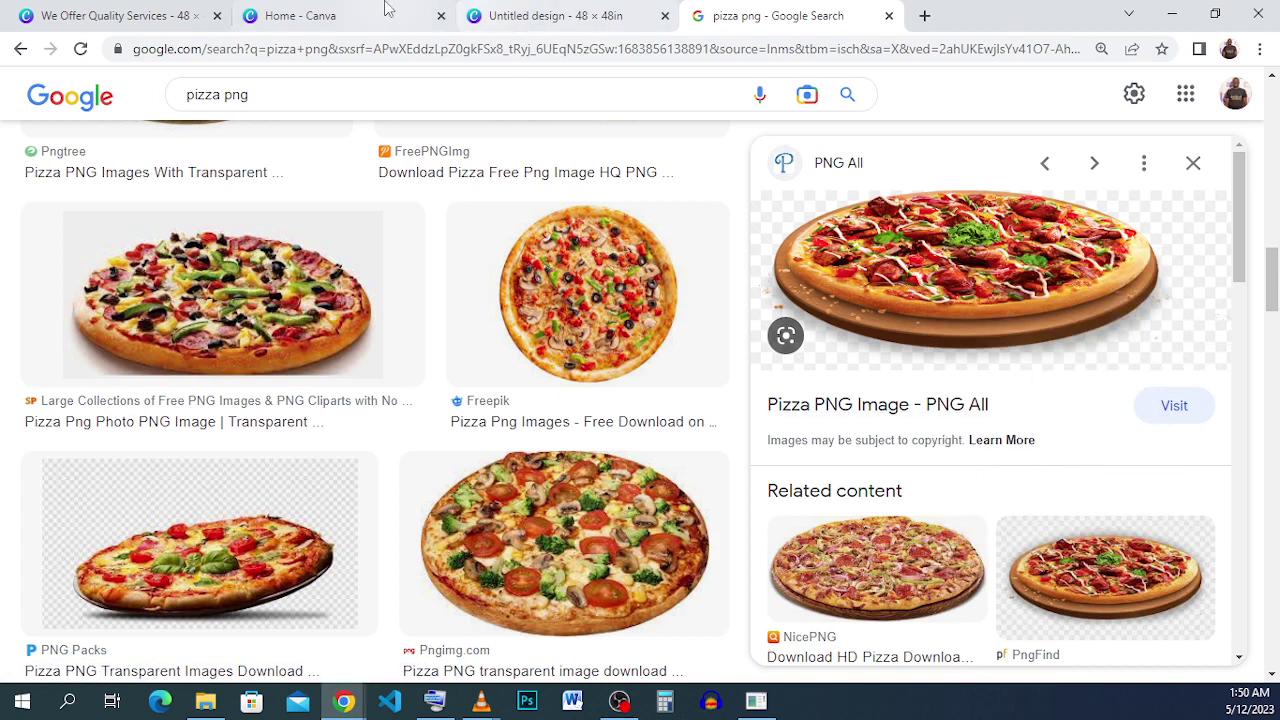
left_click(530, 22)
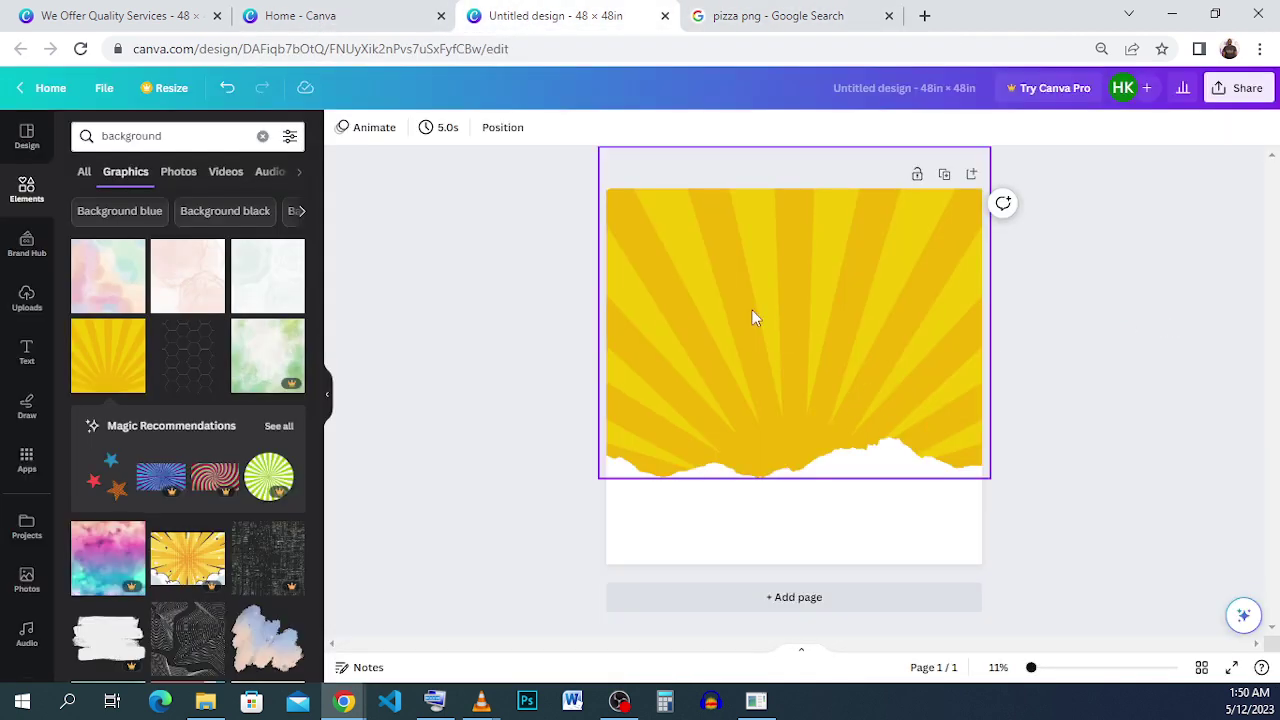
right_click(752, 310)
left_click(880, 352)
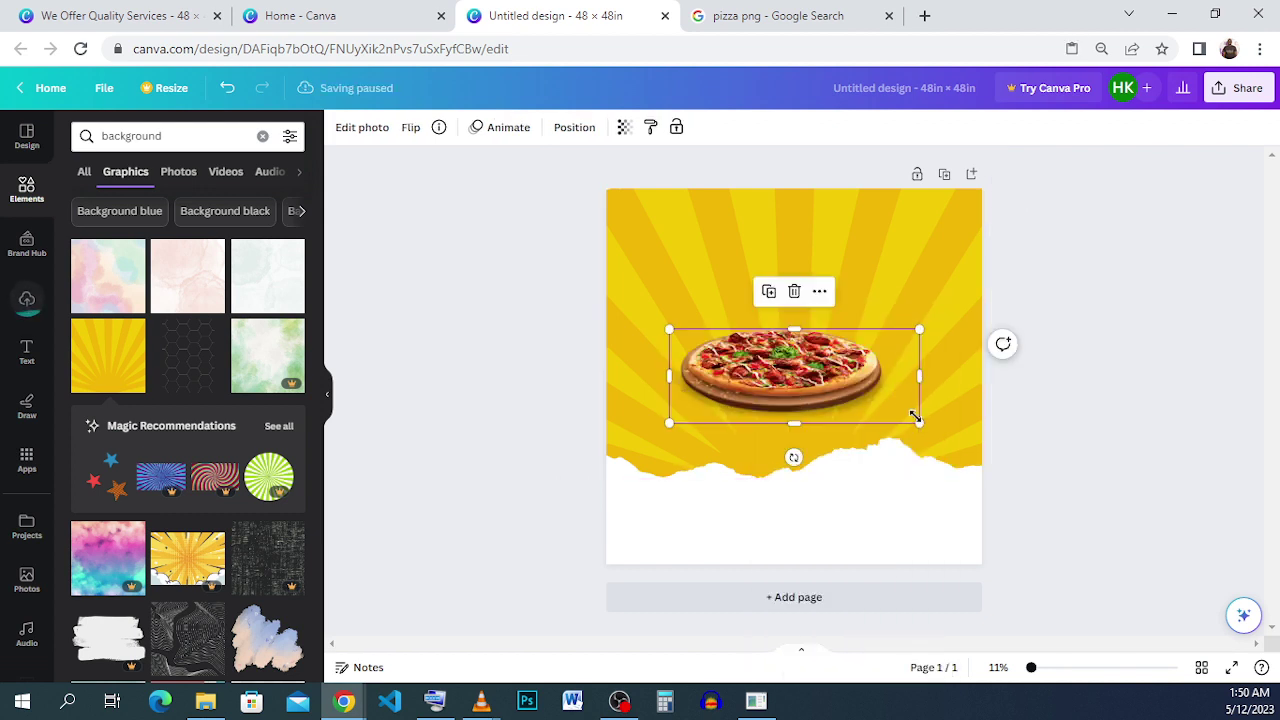
Enlarge the pasted pizza to nearly the page width and place it centrally over the sunburst, its base just overlapping the torn edge.
left_click_drag(918, 424, 1035, 537)
left_click_drag(867, 441, 835, 472)
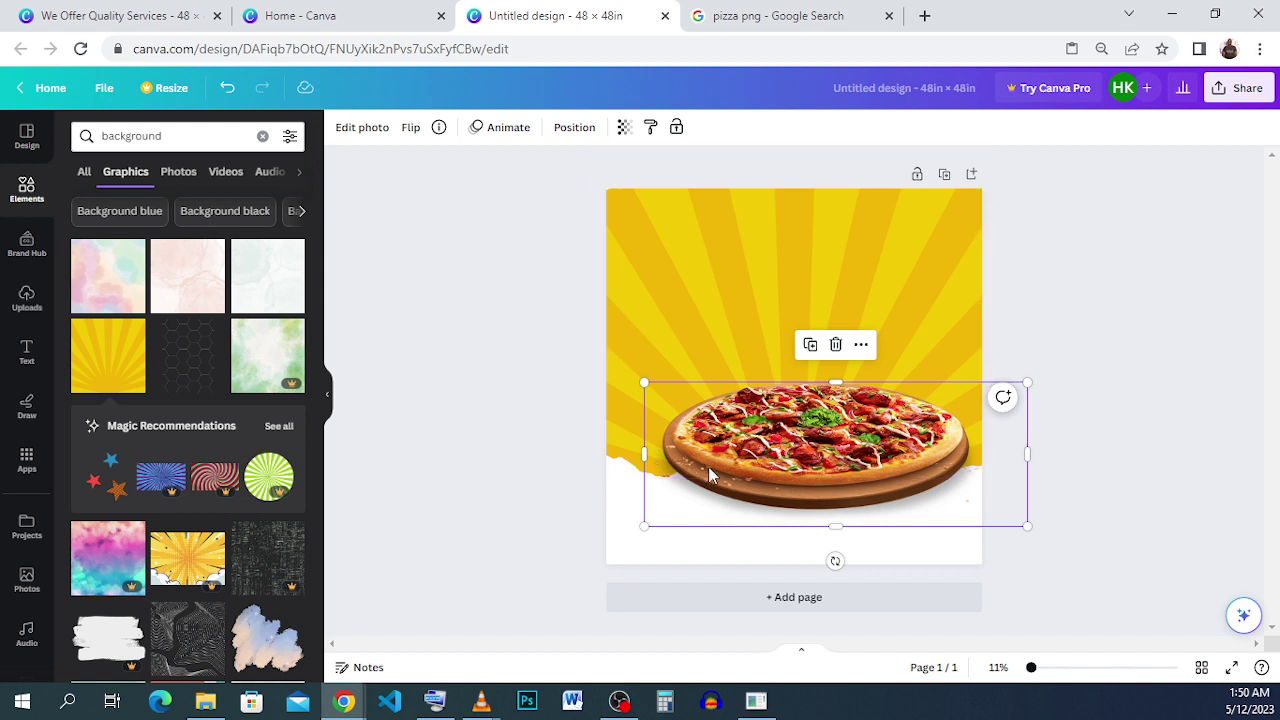
left_click_drag(708, 466, 770, 521)
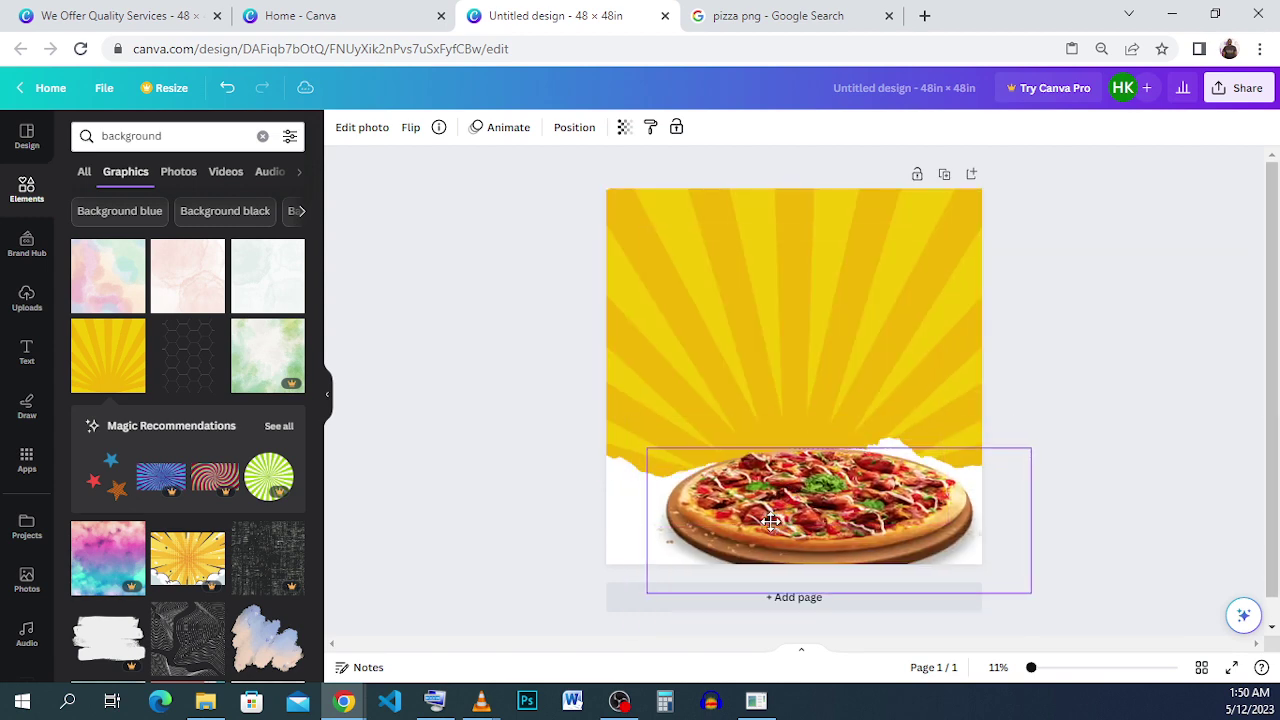
left_click_drag(770, 521, 741, 385)
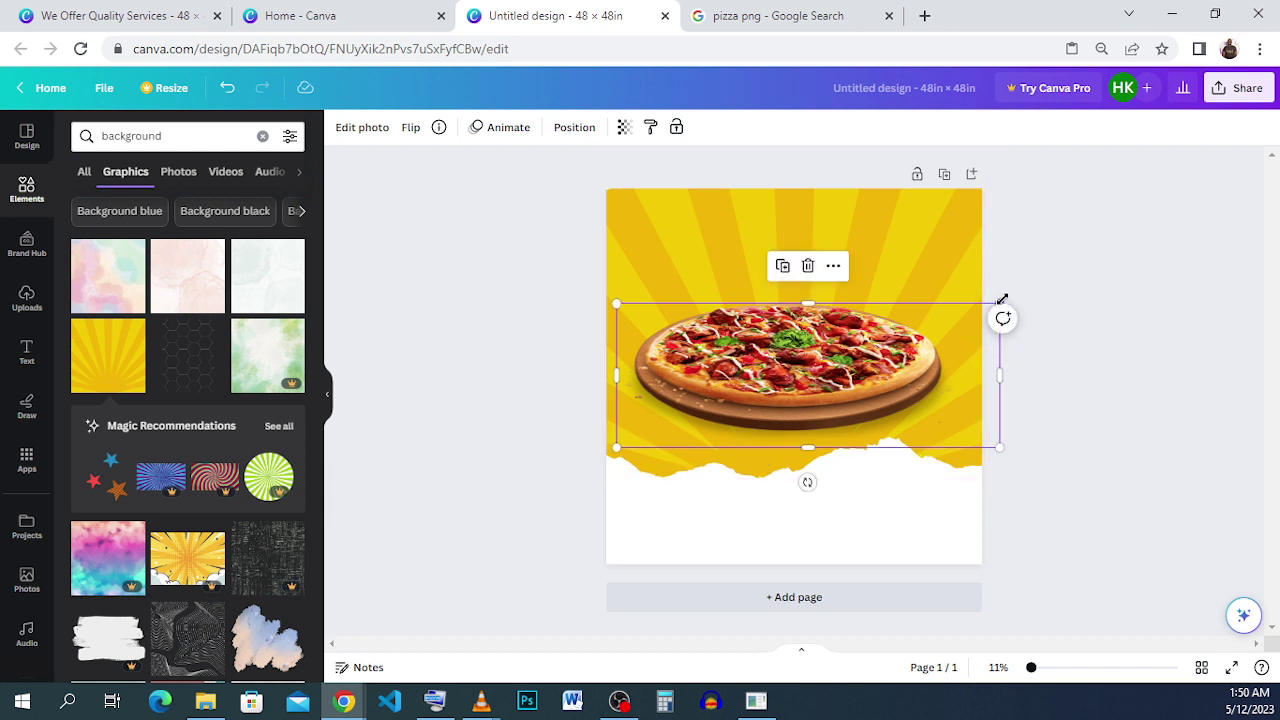
left_click_drag(835, 389, 838, 421)
left_click(857, 250)
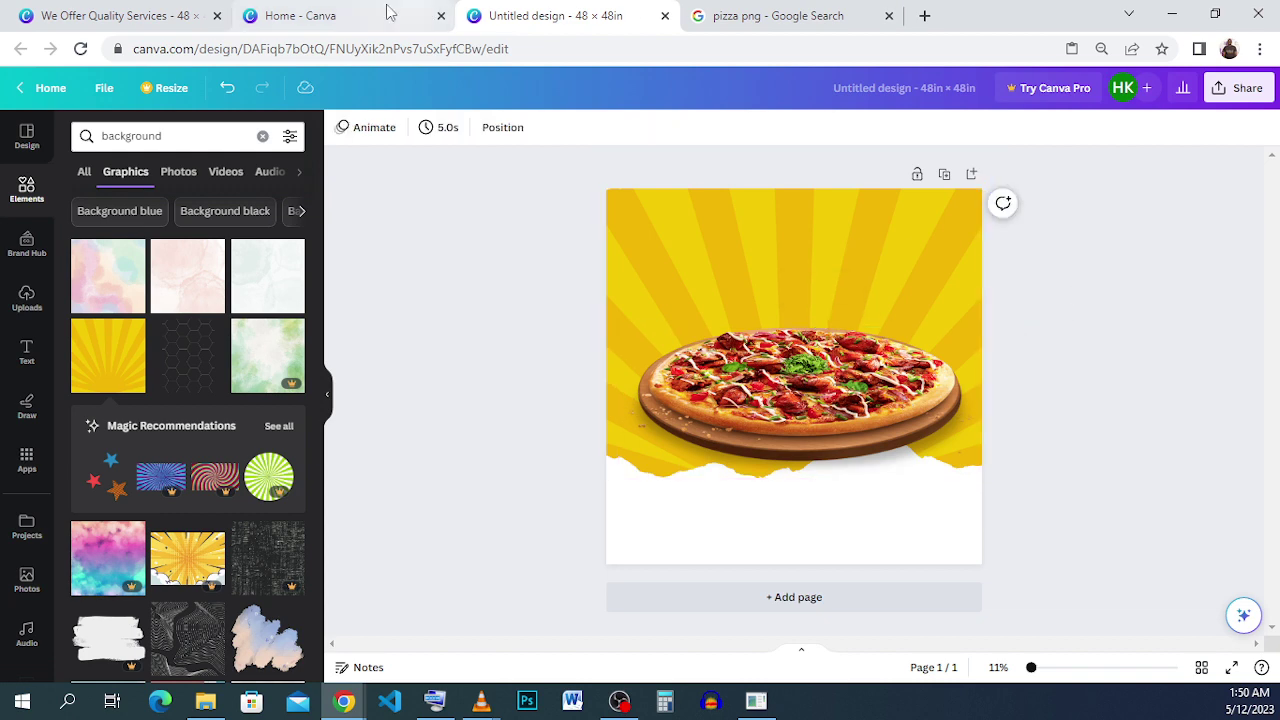
Check the pizza on the finished Cheesy Pizza flyer and look through the related Google image results for a closer match.
left_click(195, 16)
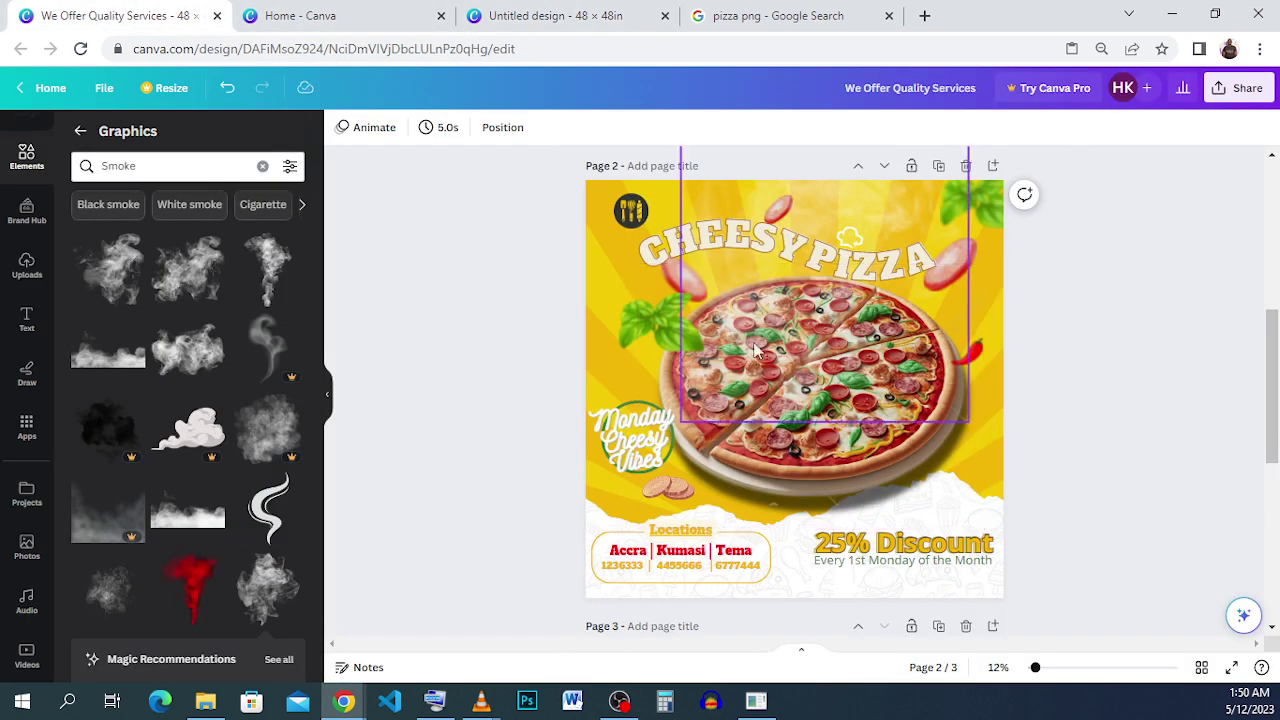
left_click(712, 14)
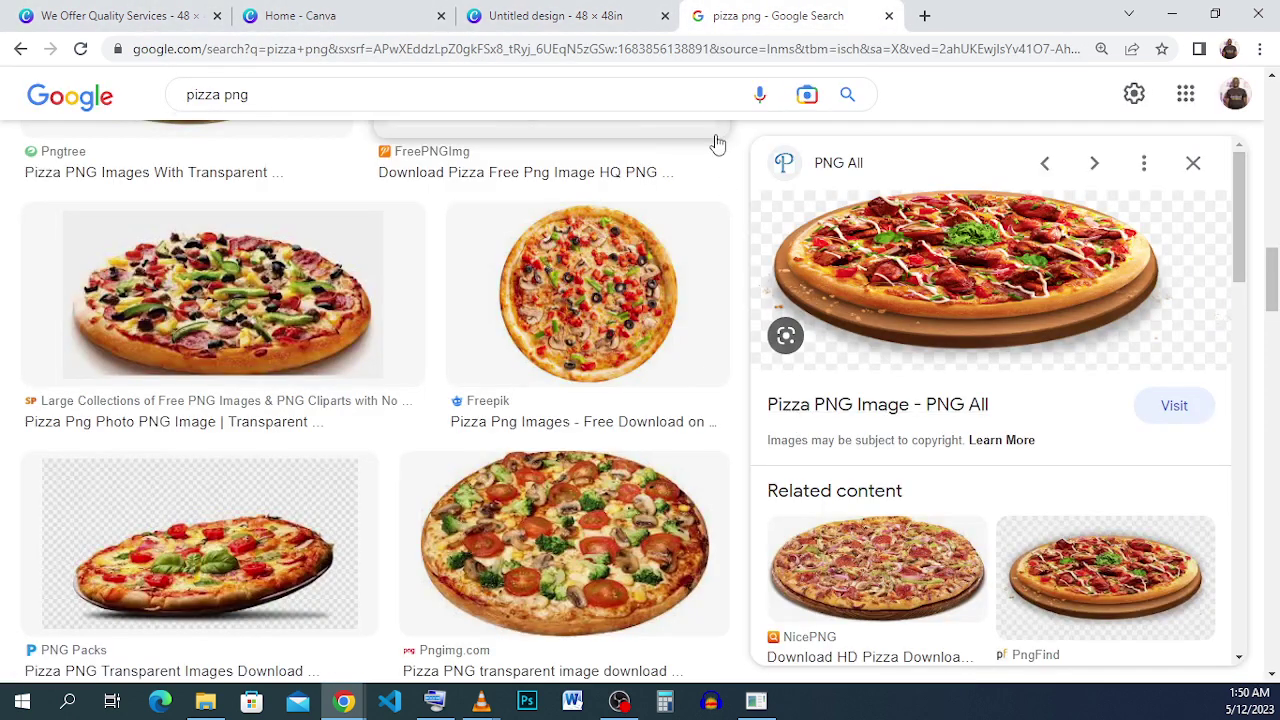
scroll(1070, 443, "down", 1)
scroll(1070, 443, "down", 2)
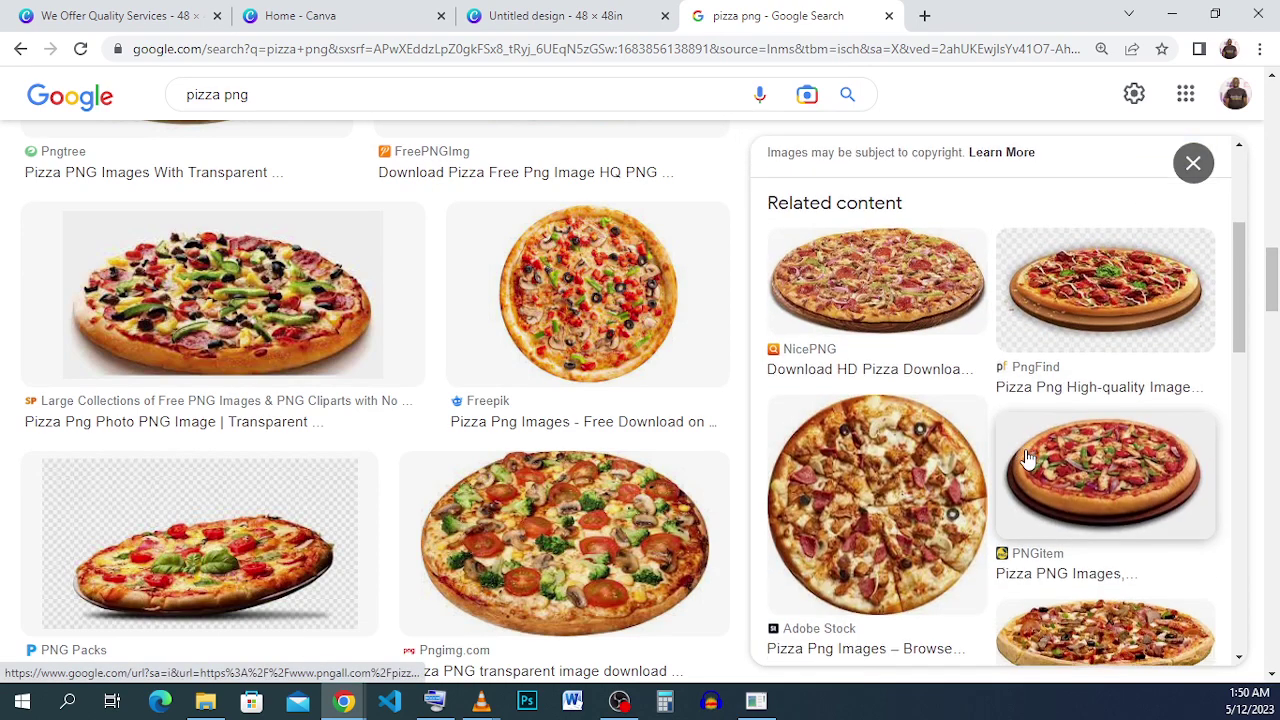
scroll(1028, 457, "down", 2)
scroll(1016, 463, "down", 2)
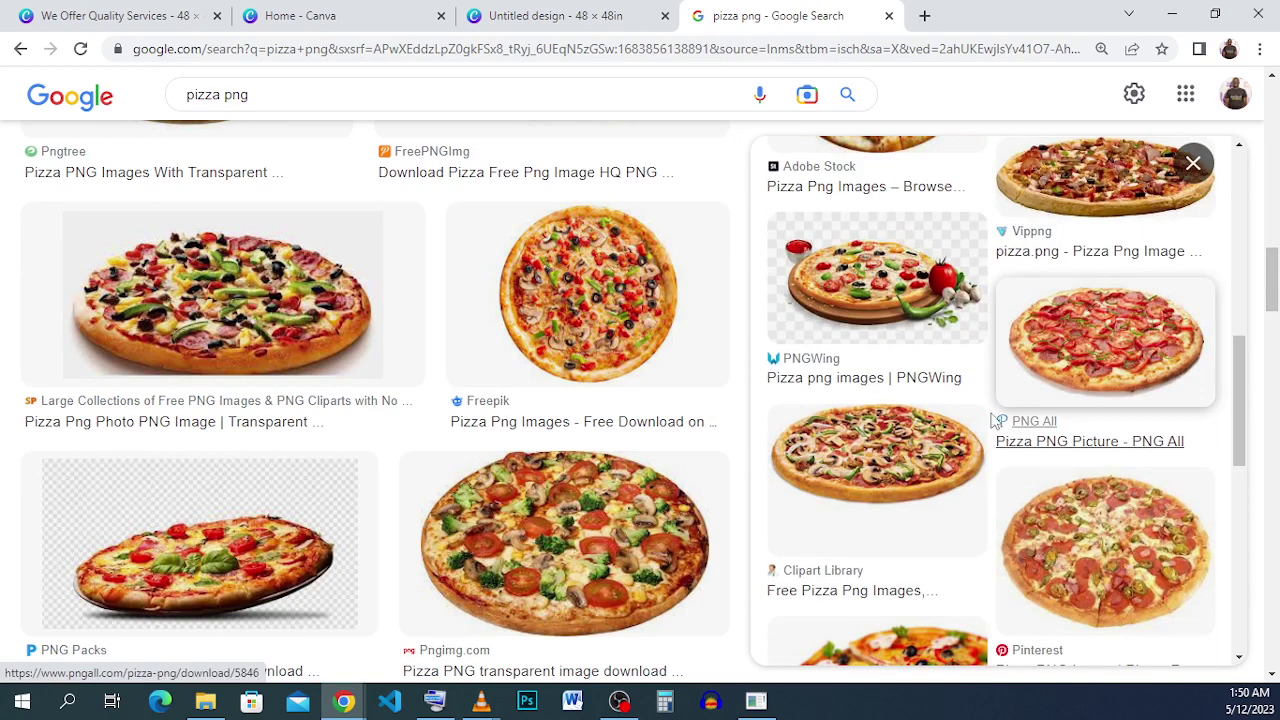
scroll(1030, 355, "down", 1)
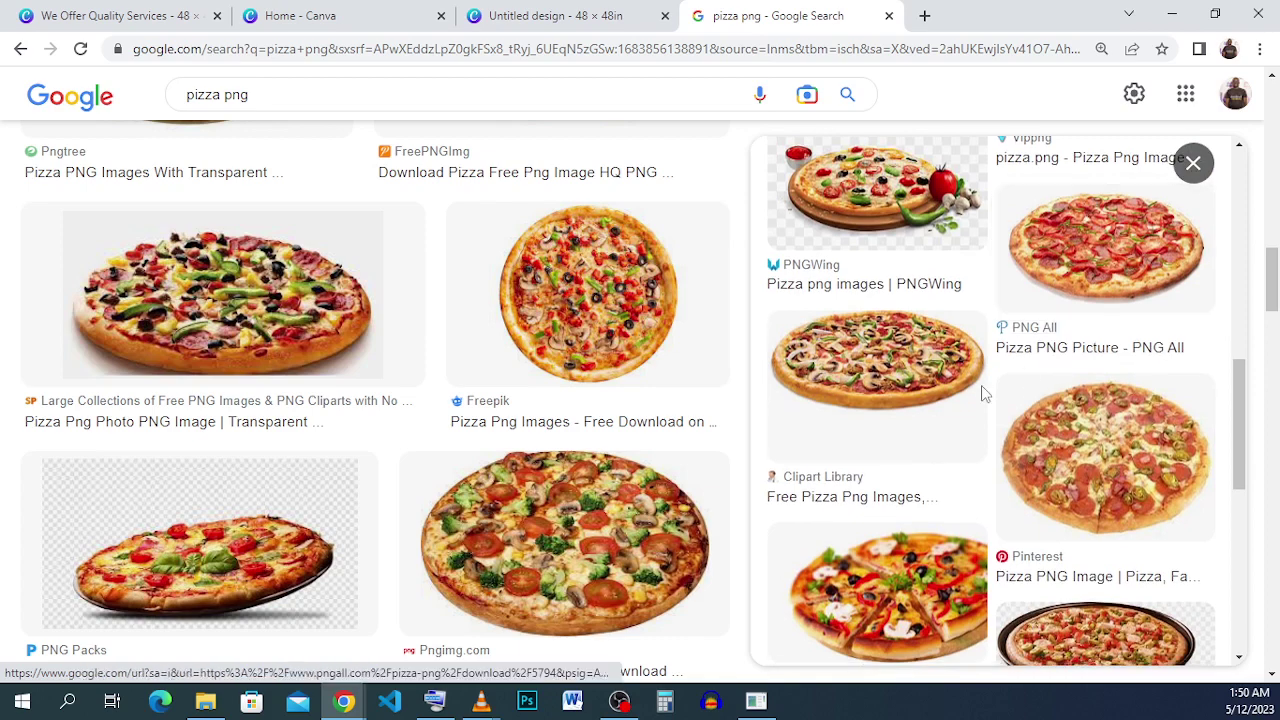
scroll(990, 400, "down", 2)
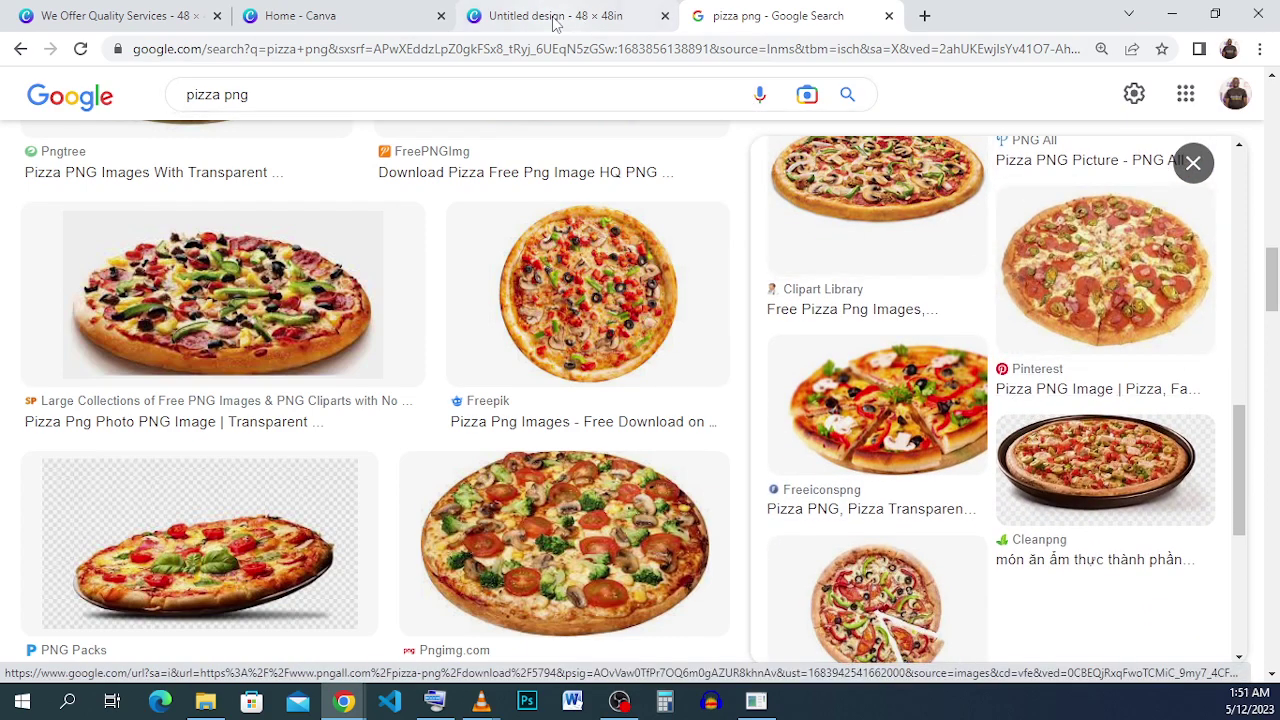
Back in the untitled 48 × 48 in design, enlarge the pizza slightly and shift it up a little over the sunburst.
left_click(556, 18)
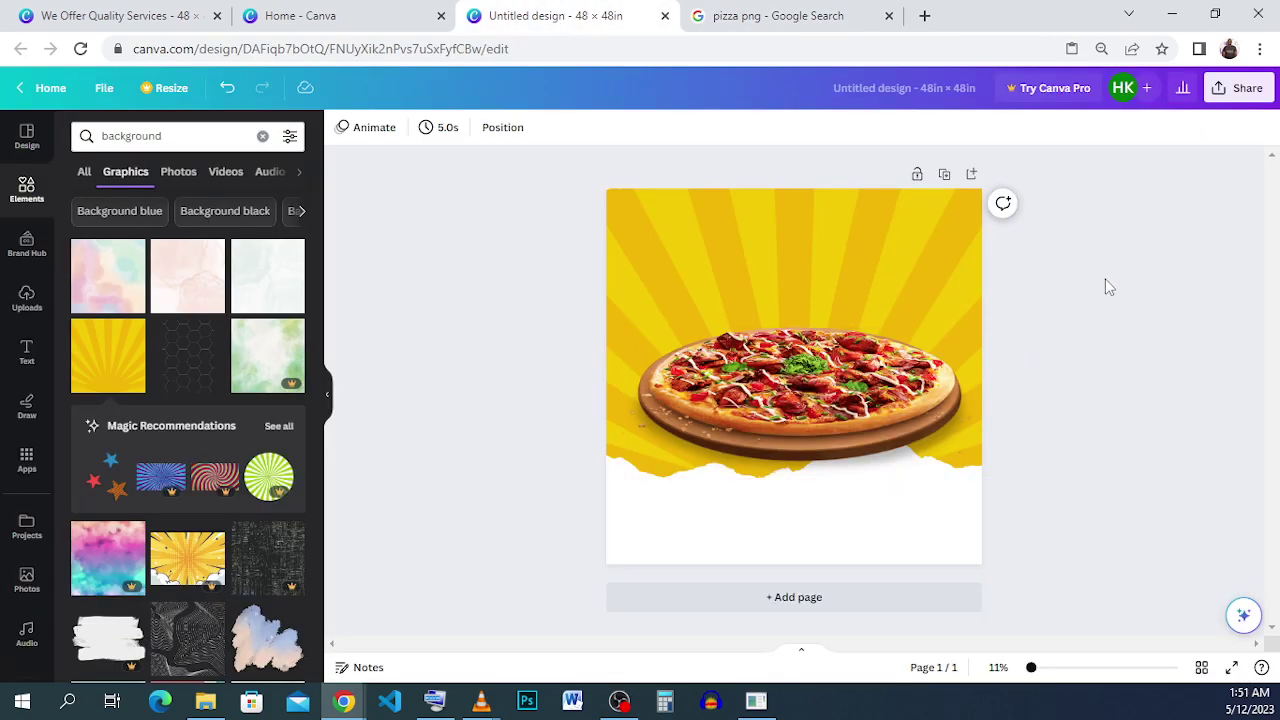
left_click(1012, 355)
left_click_drag(1024, 324, 1046, 317)
left_click_drag(866, 382, 856, 373)
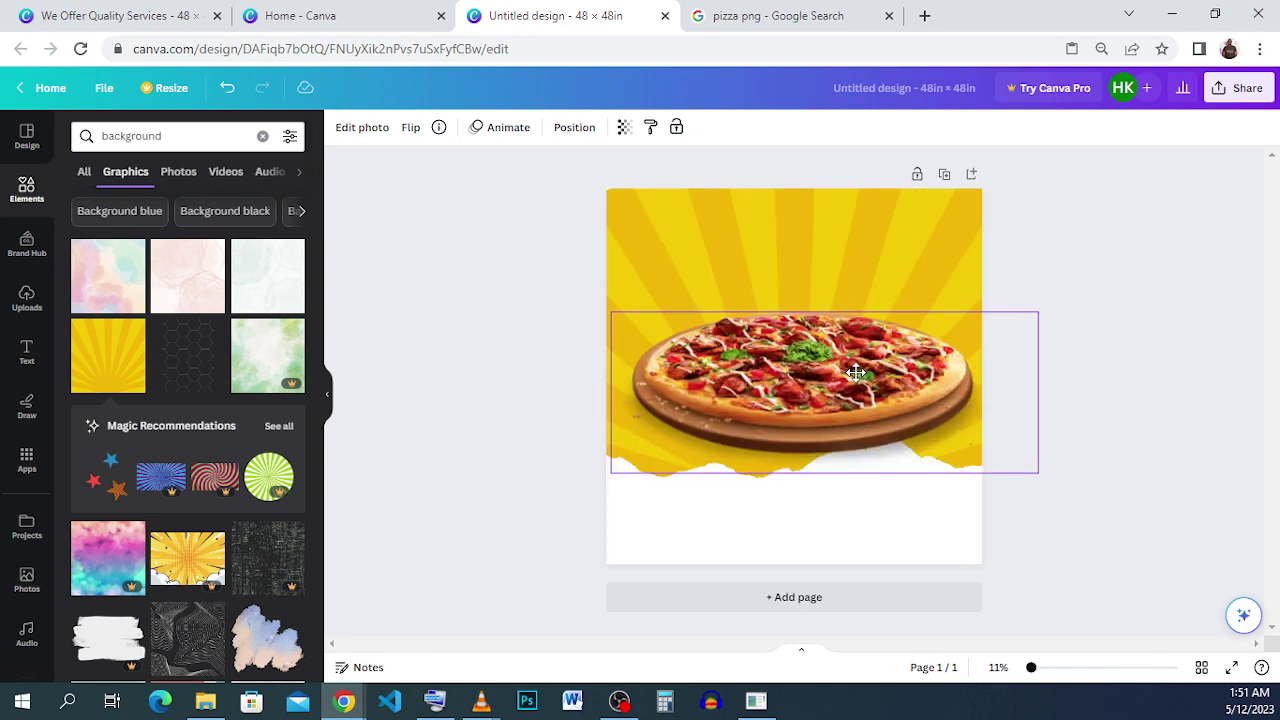
left_click(704, 202)
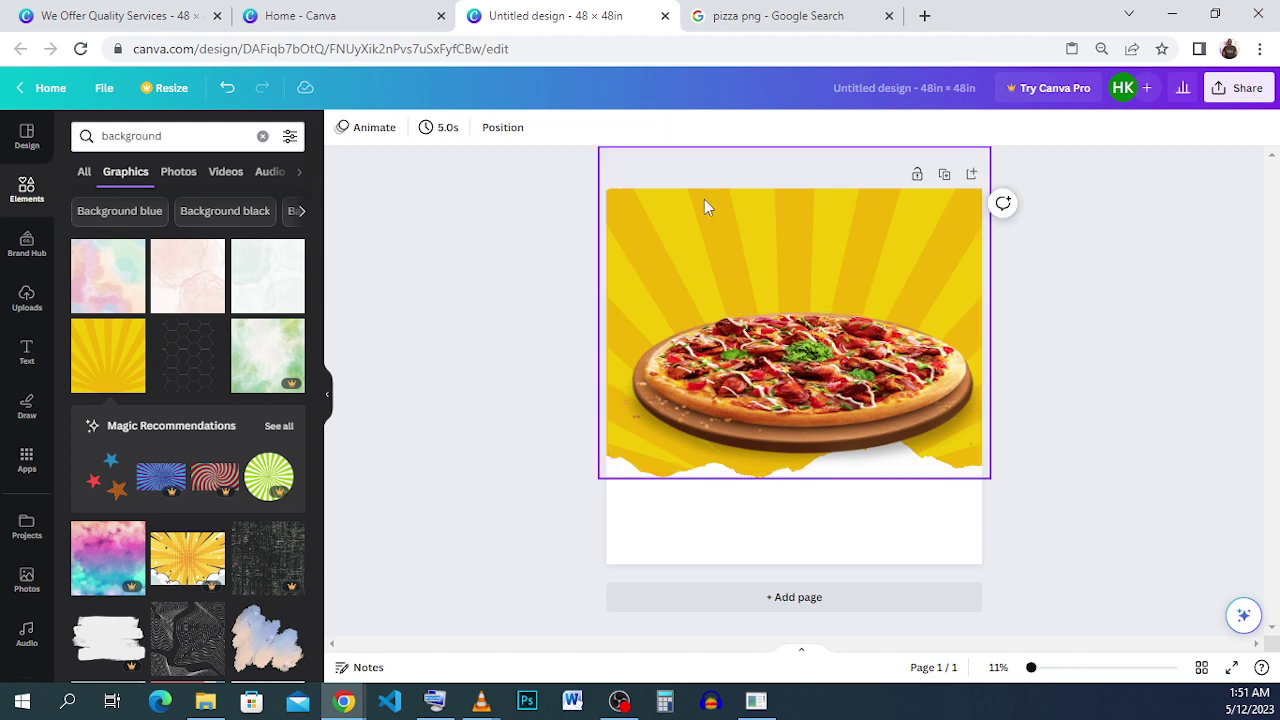
Examine the tomato slices, basil leaves and red chili placed around the pizza on the finished flyer.
left_click(36, 12)
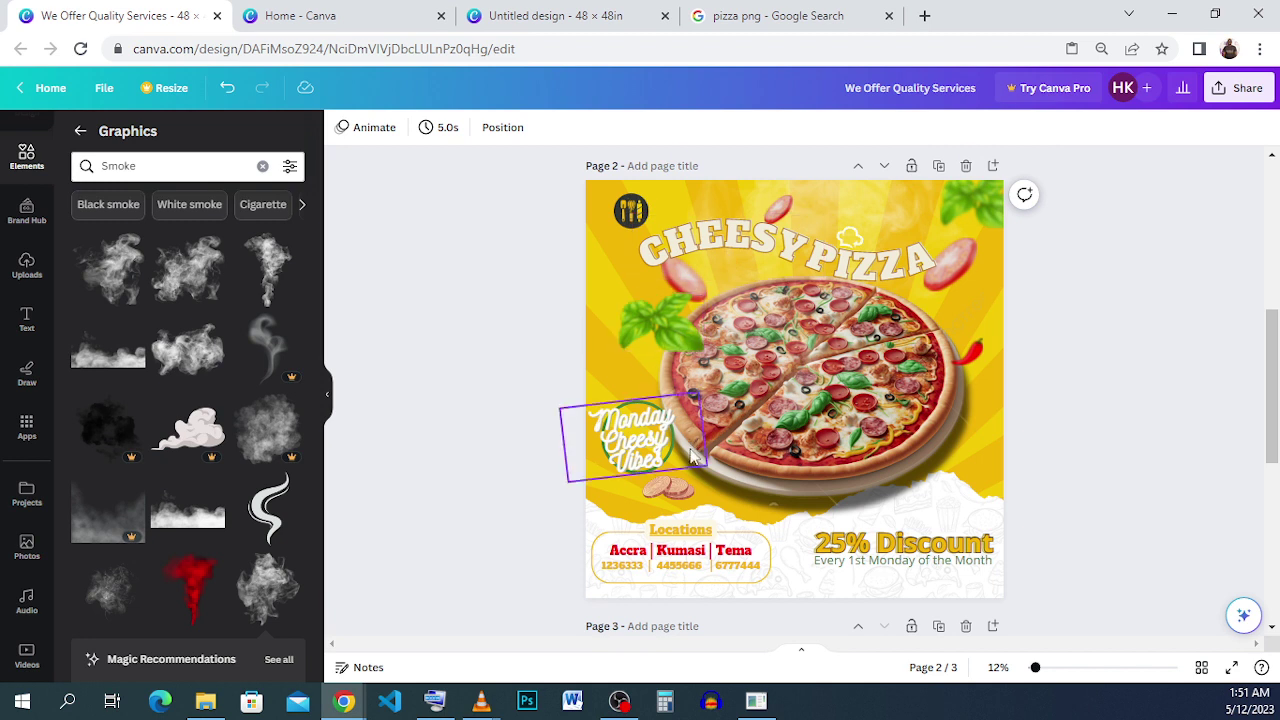
left_click(782, 218)
left_click(950, 262)
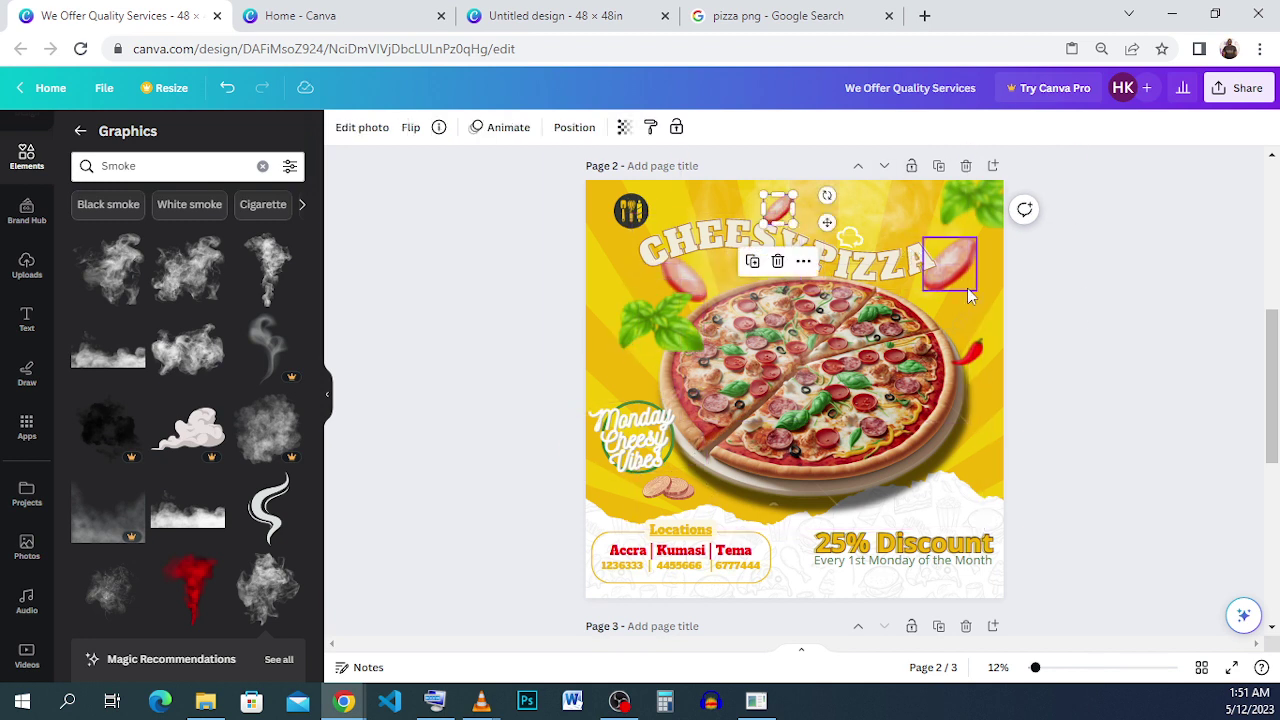
left_click(683, 290)
key("Tab")
key("Tab")
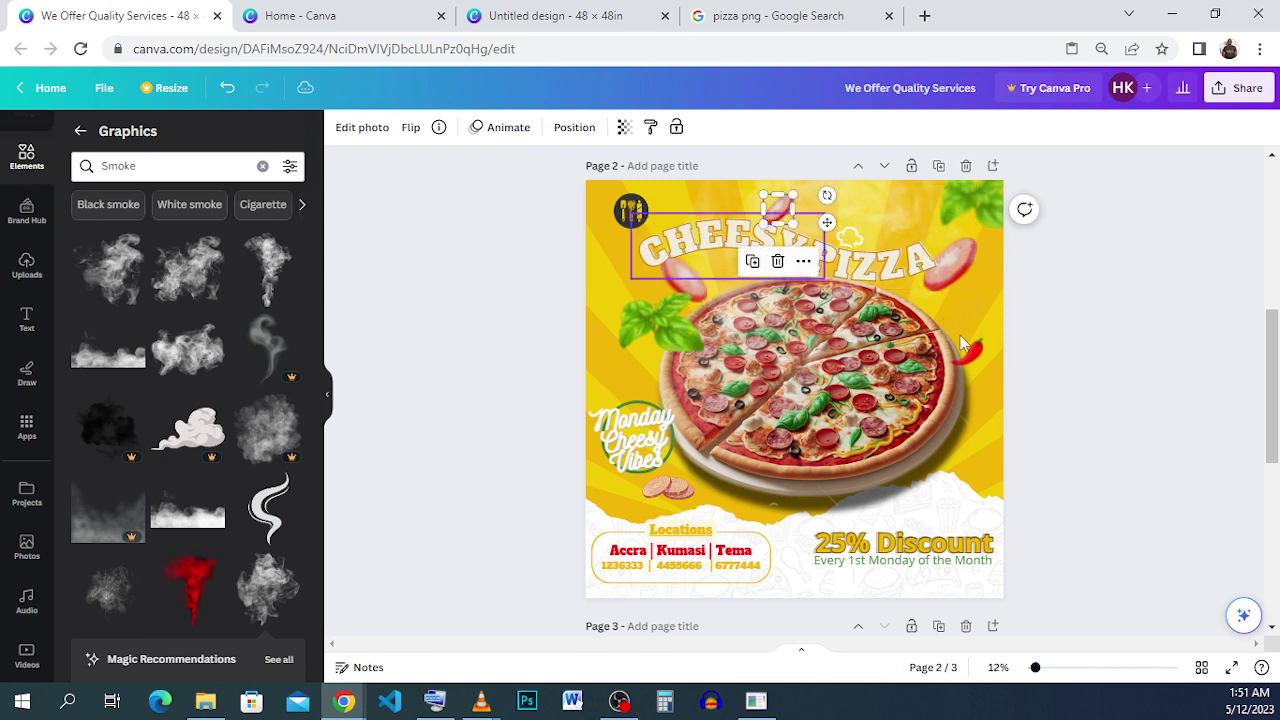
left_click(684, 276)
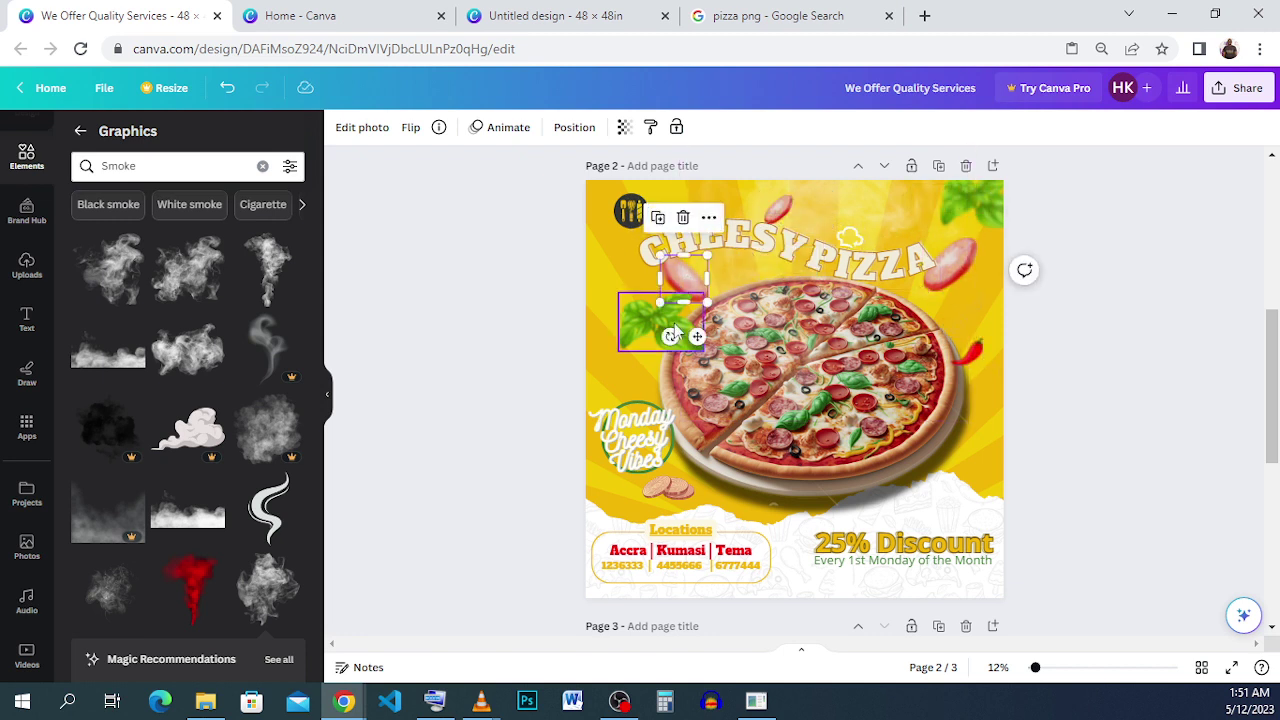
left_click(675, 331)
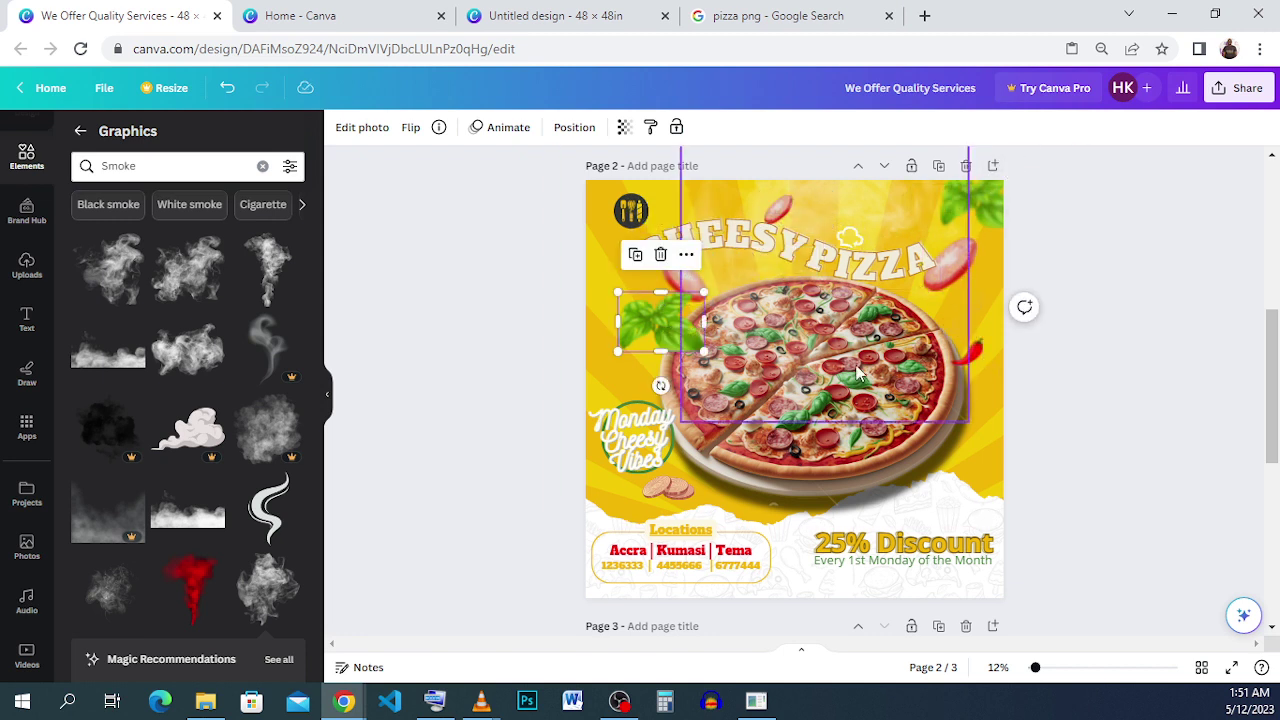
left_click(975, 368)
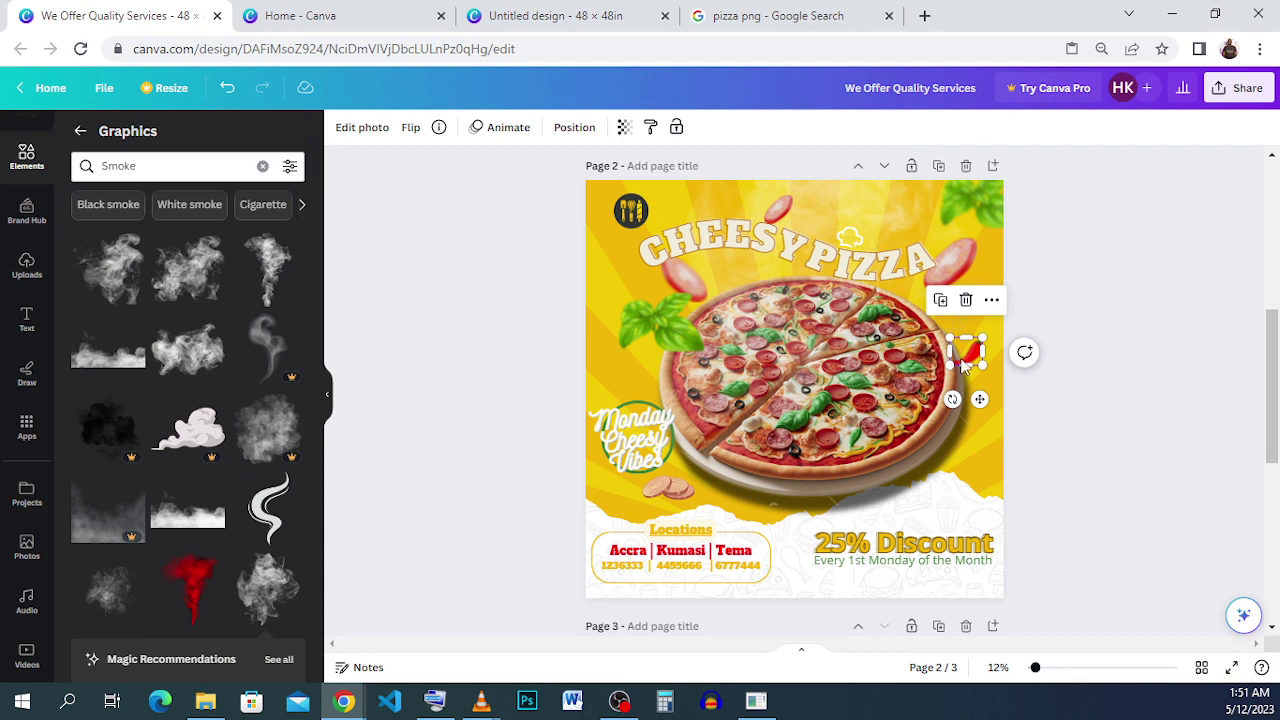
Search the graphics elements for "tomato" in the untitled 48 × 48 in design.
left_click(540, 15)
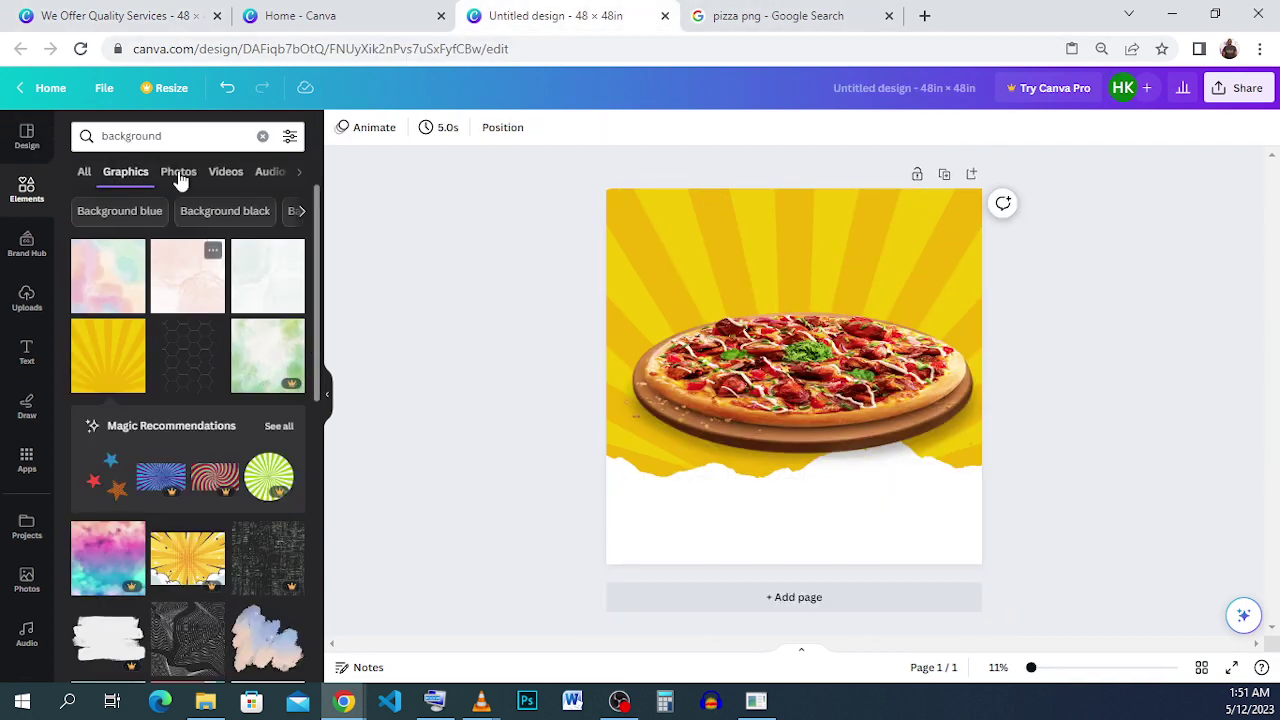
left_click(150, 138)
double_click(155, 140)
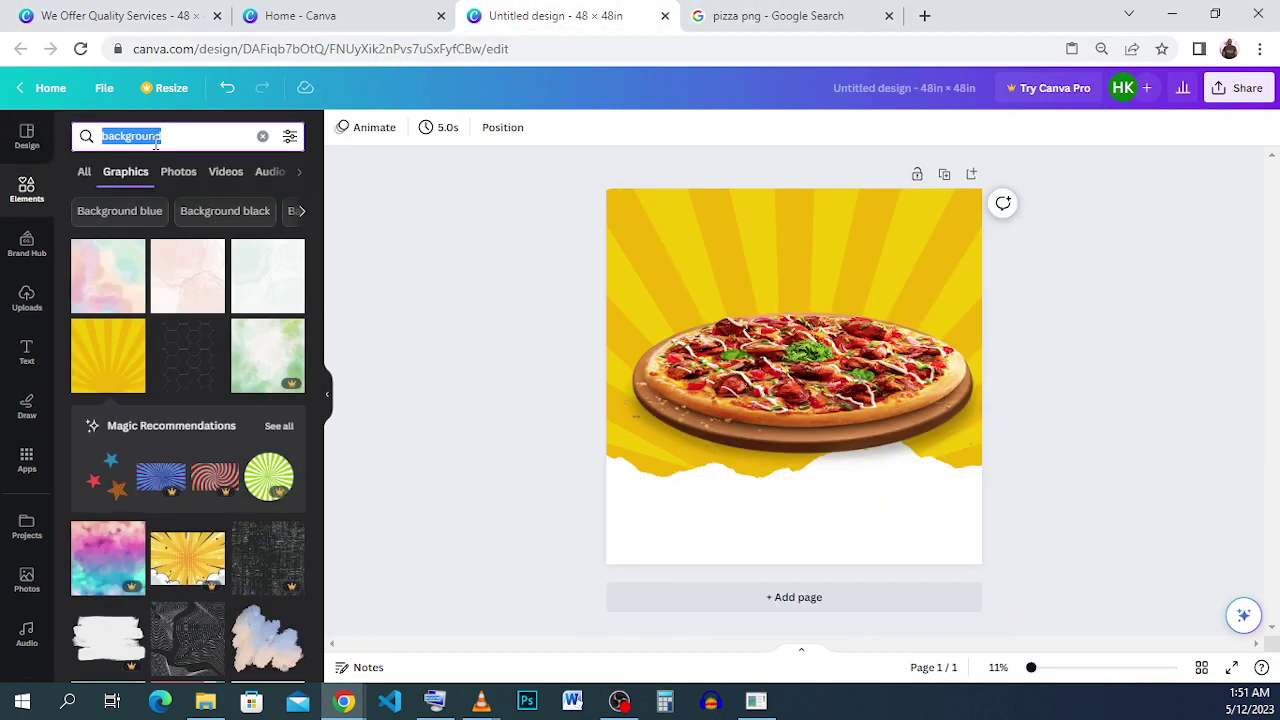
type("to")
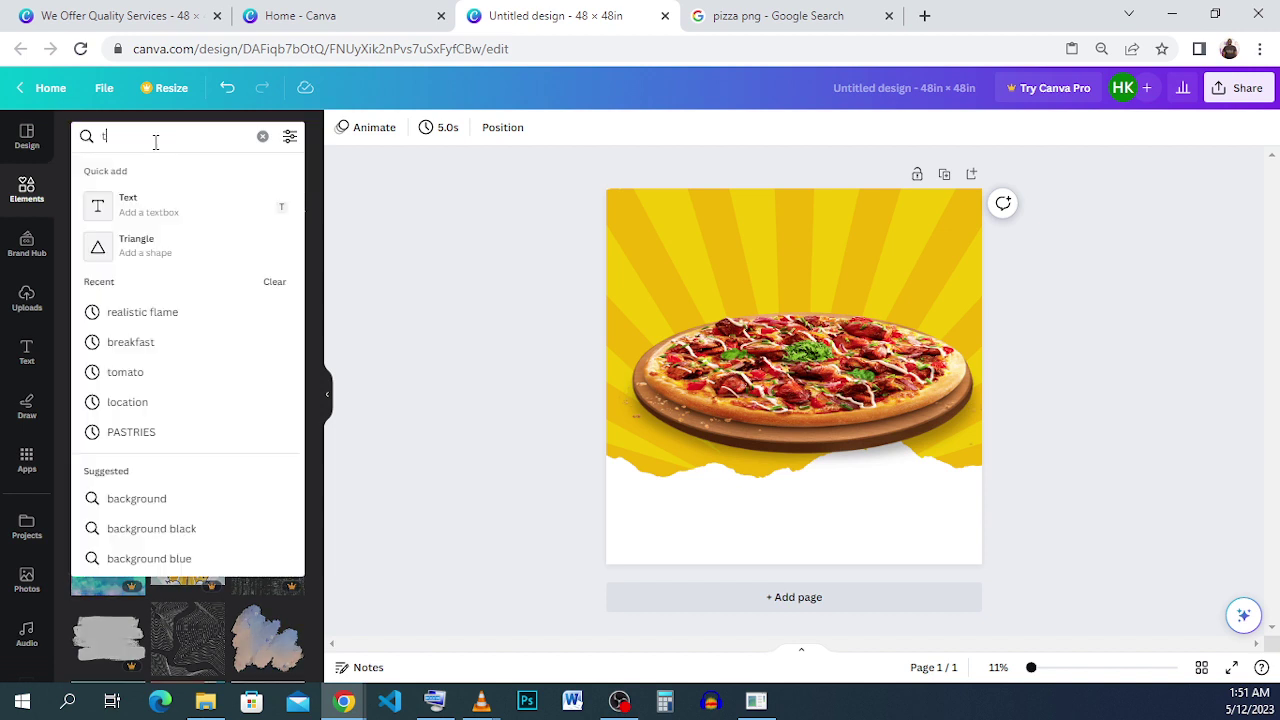
left_click(155, 206)
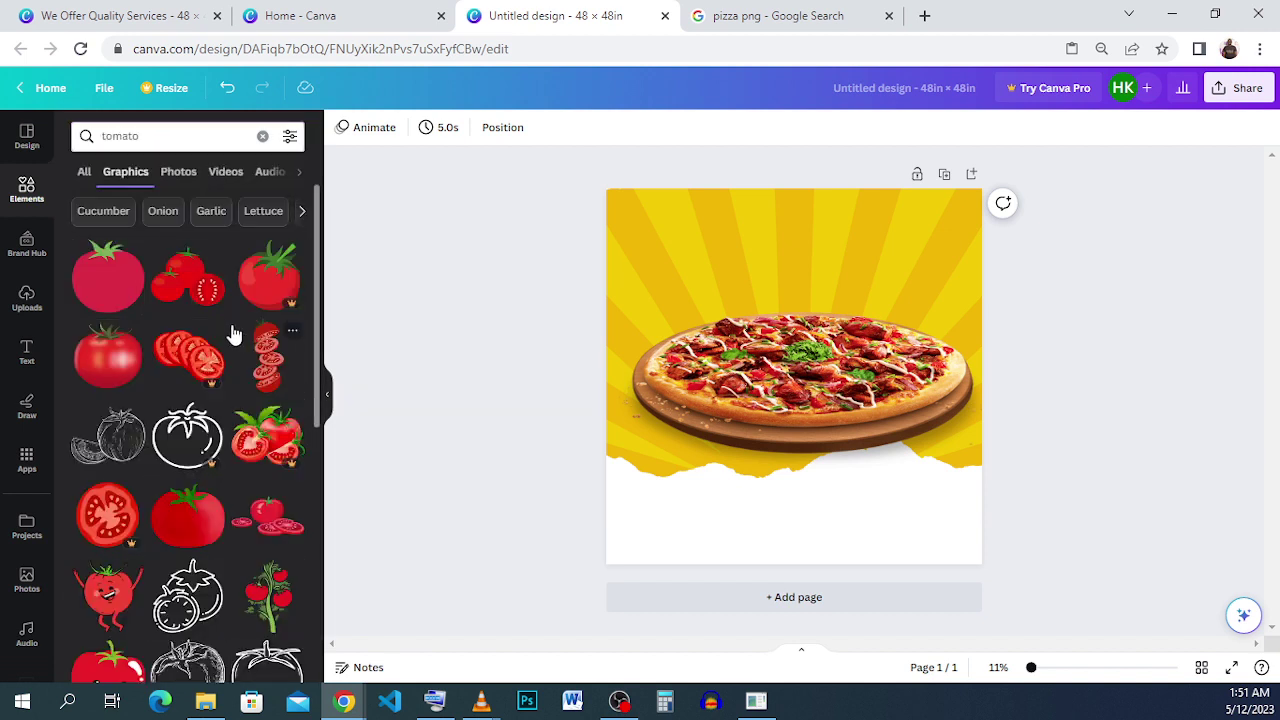
Add the tilted tomato slice graphic to the page and shrink it to a small piece above the pizza's upper-left edge.
scroll(233, 333, "down", 4)
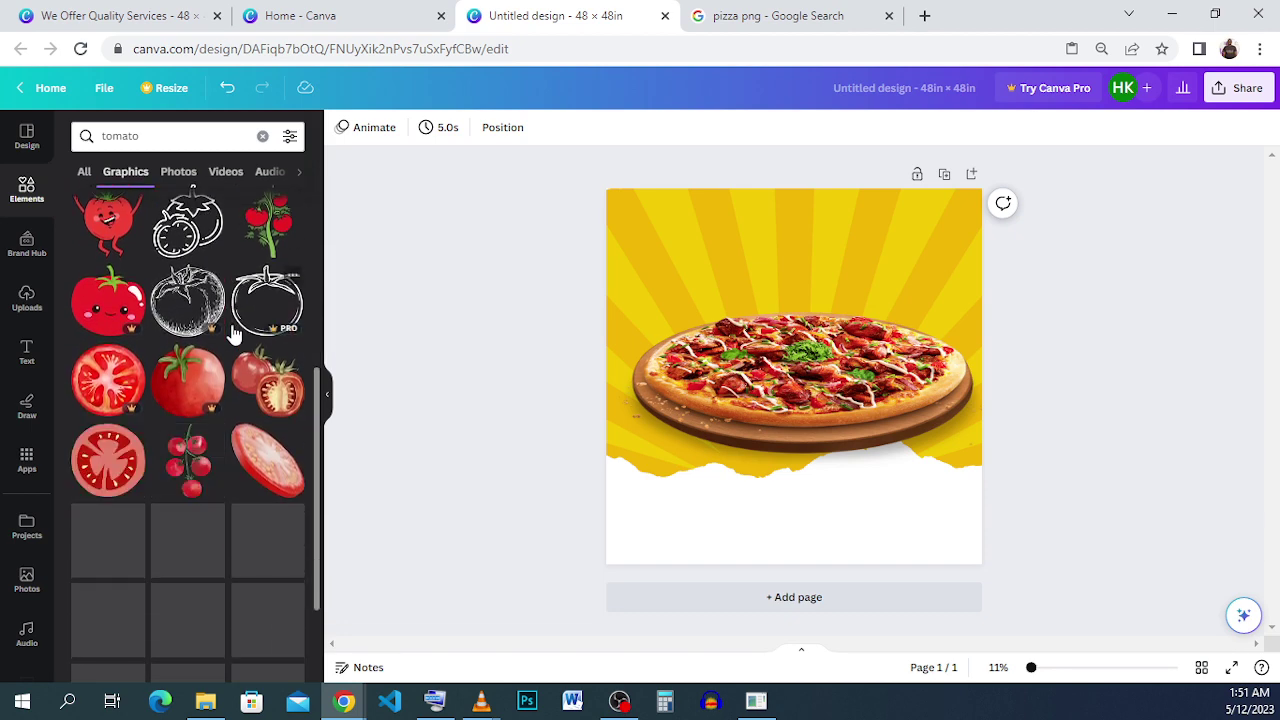
scroll(233, 333, "down", 2)
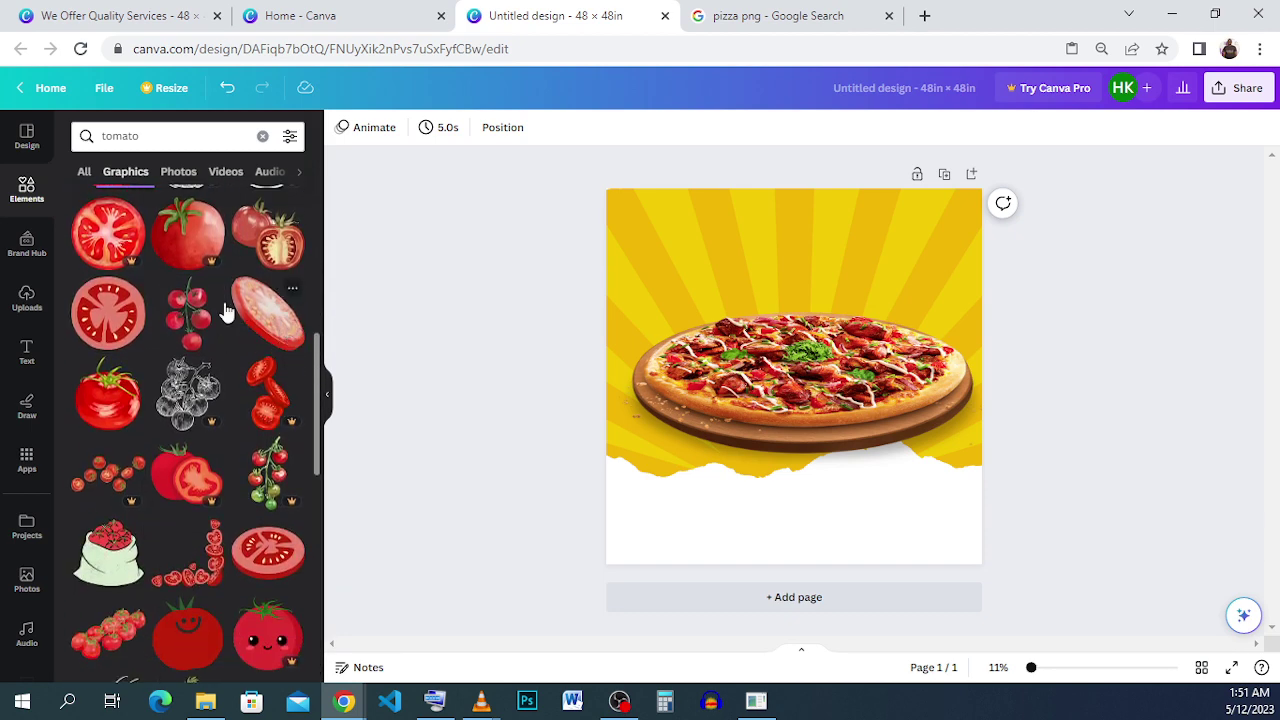
left_click(293, 343)
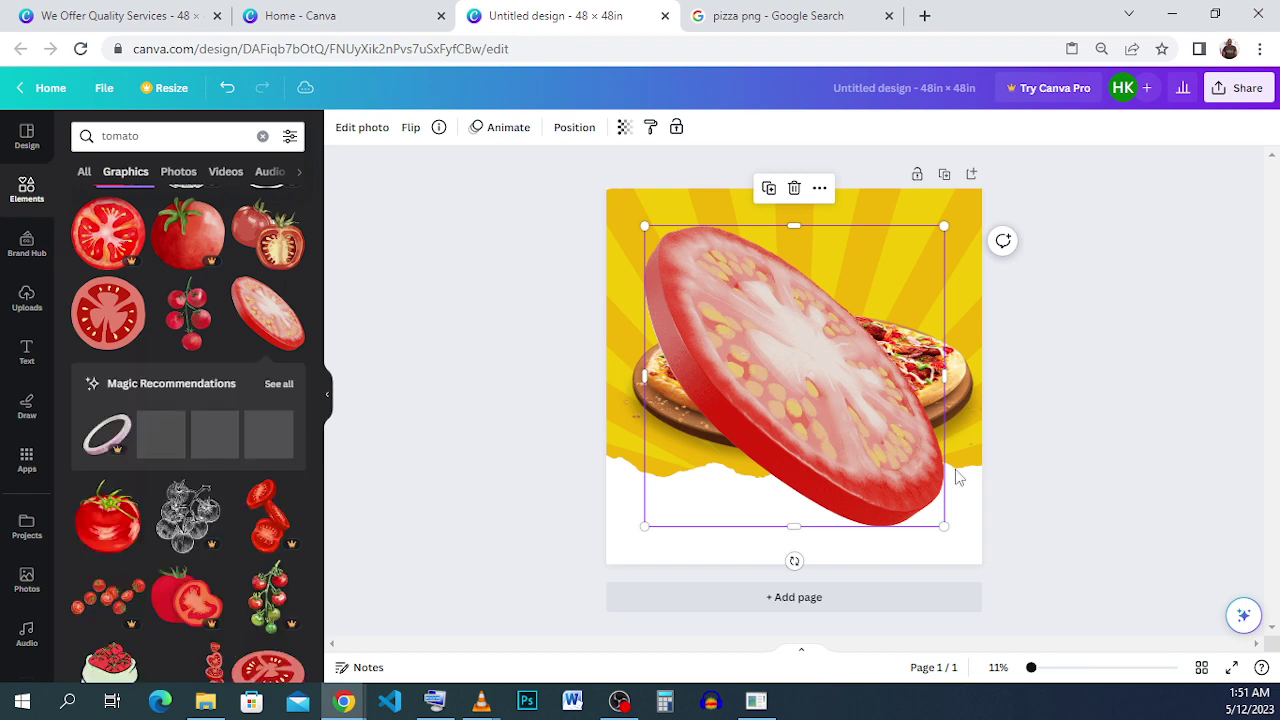
left_click_drag(943, 522, 668, 307)
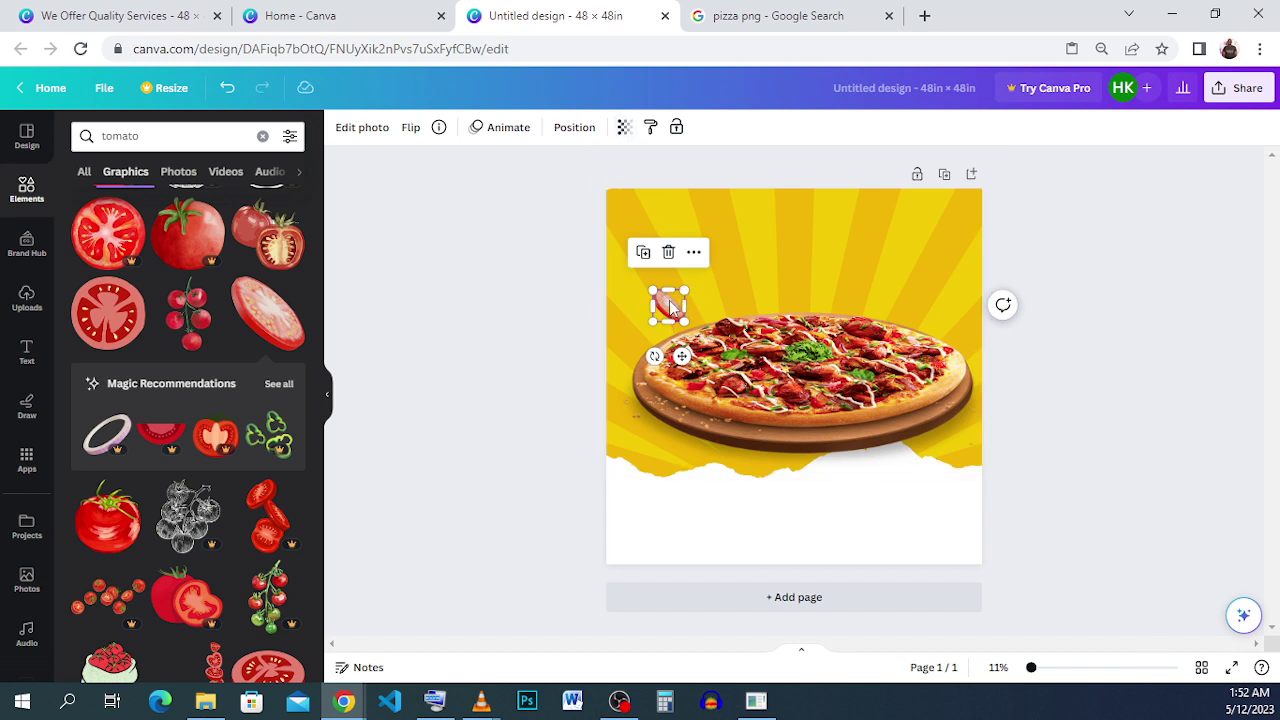
Set the tomato slice's transparency to 81 and apply the Blur effect at intensity 63.
left_click(624, 127)
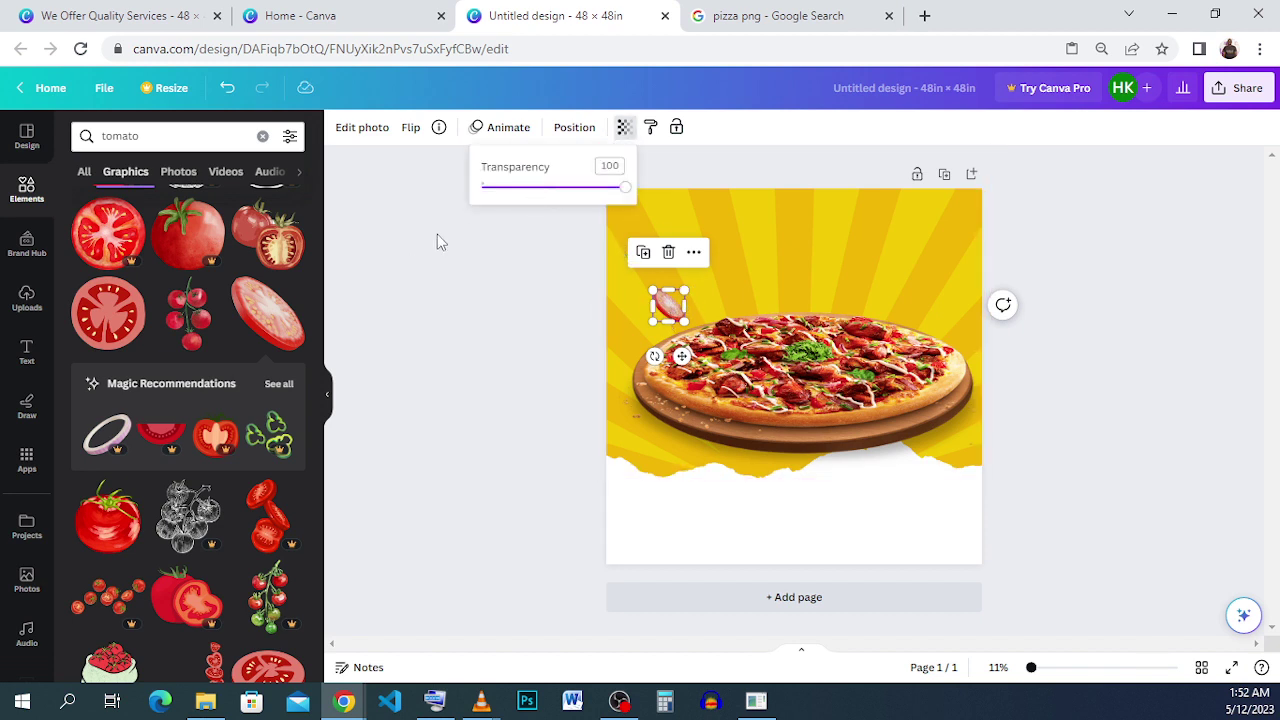
left_click_drag(545, 188, 598, 192)
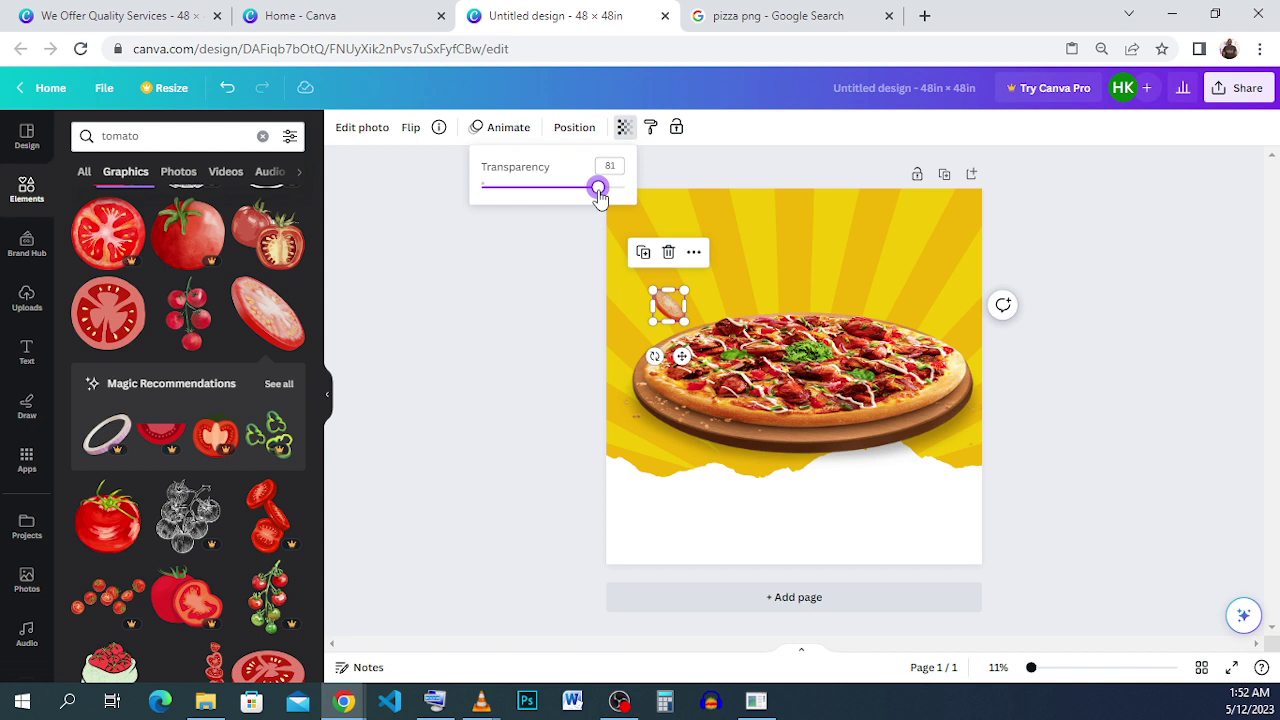
left_click(366, 137)
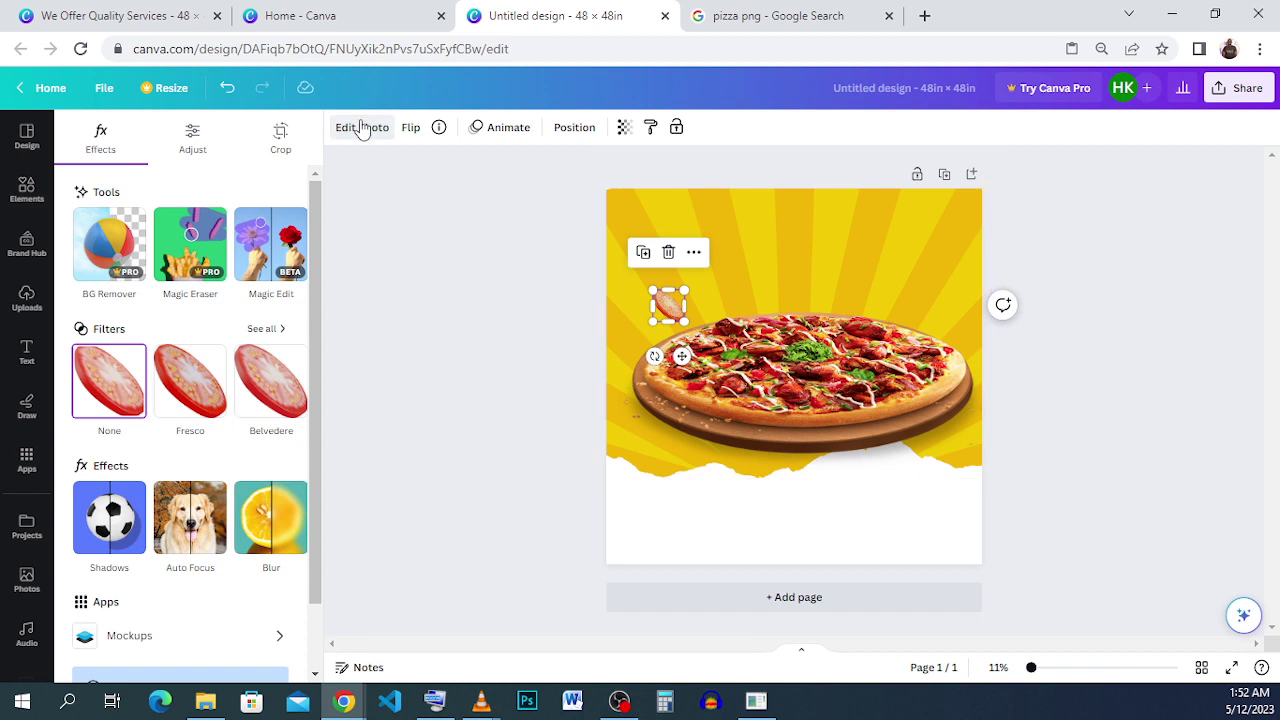
left_click(278, 557)
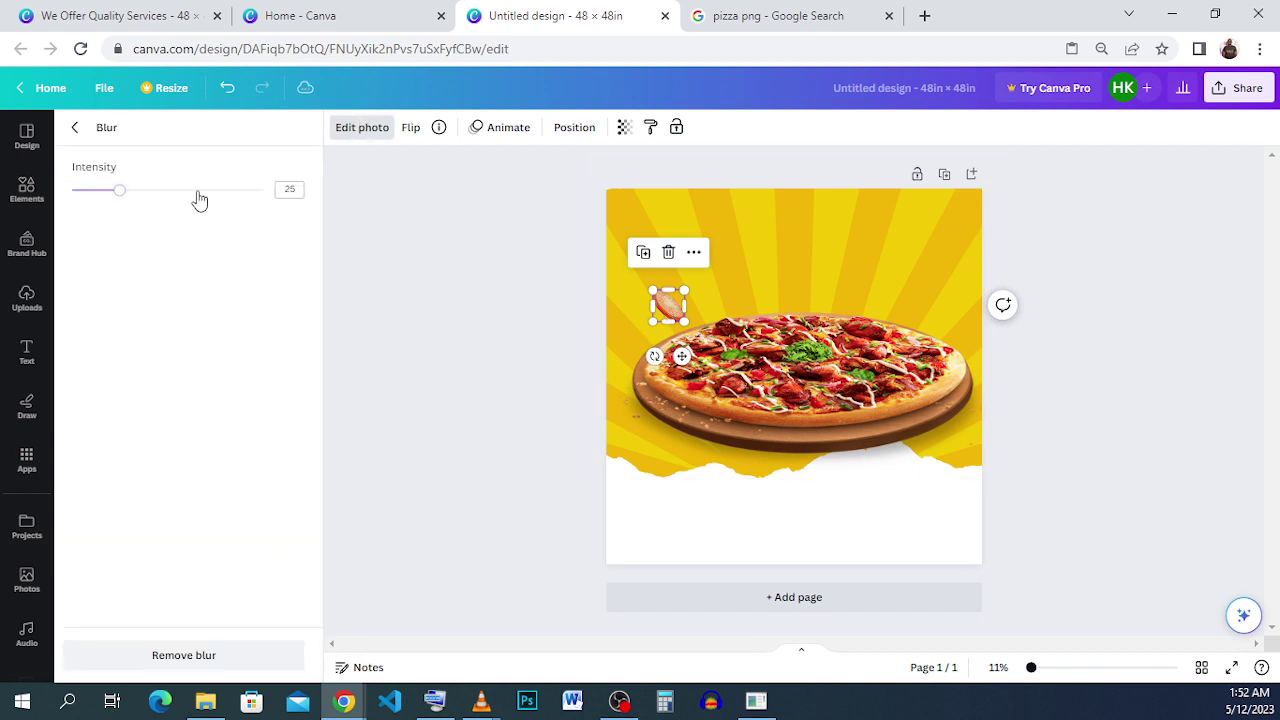
left_click_drag(117, 196, 195, 197)
Set the tomato slice's transparency to 100 and its blur intensity to 85.
left_click(624, 128)
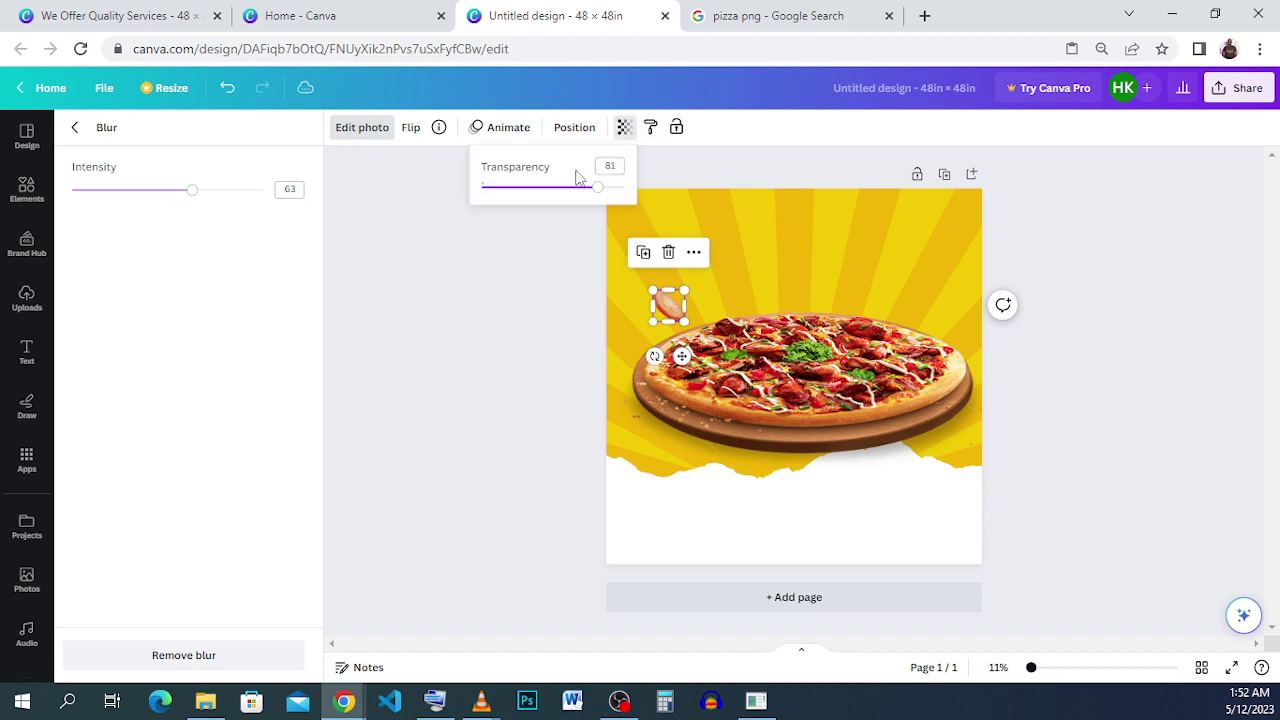
left_click_drag(603, 194, 666, 200)
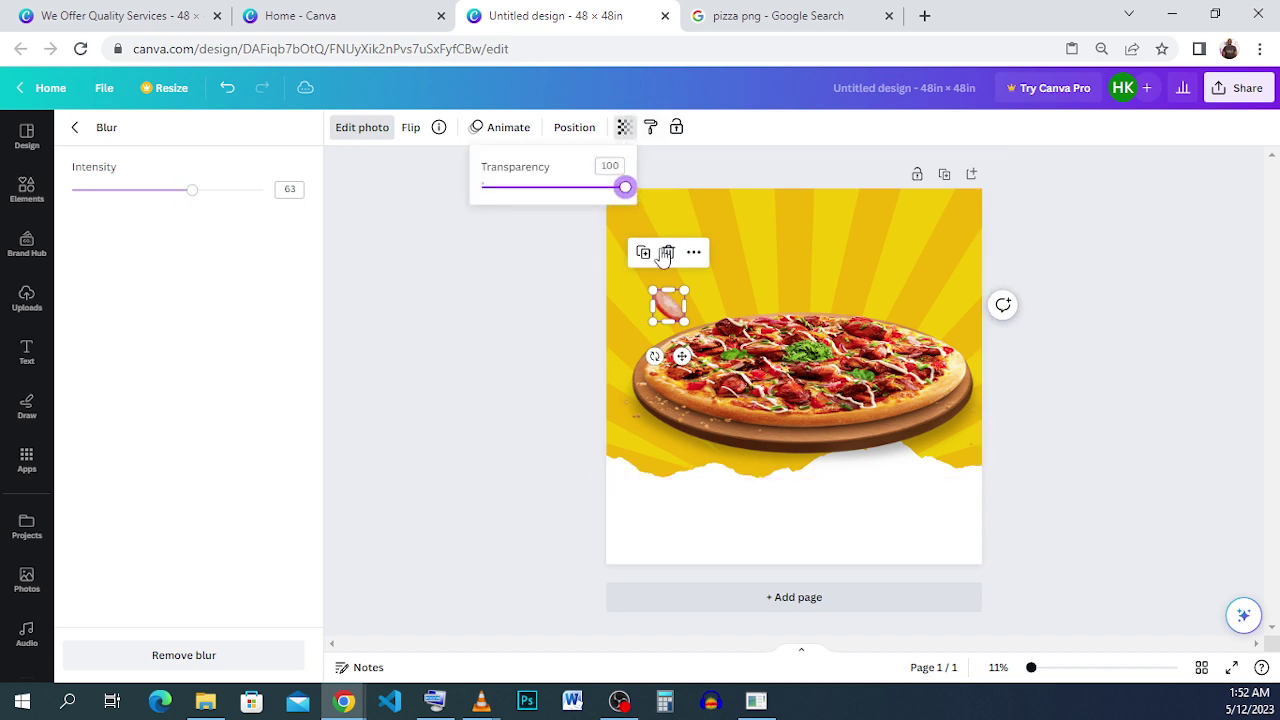
left_click_drag(194, 194, 234, 195)
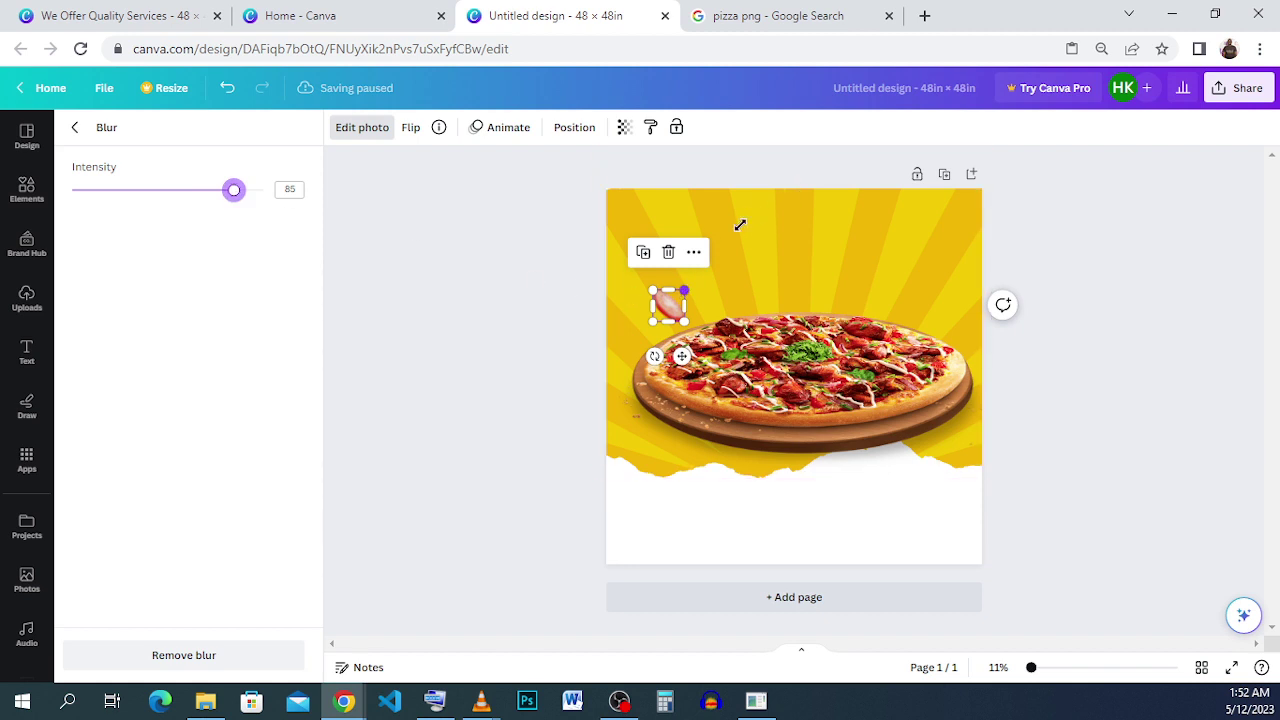
Set the tomato slice's blur intensity to 70 and place it at a small size above the pizza's upper-left edge.
left_click_drag(735, 232, 692, 262)
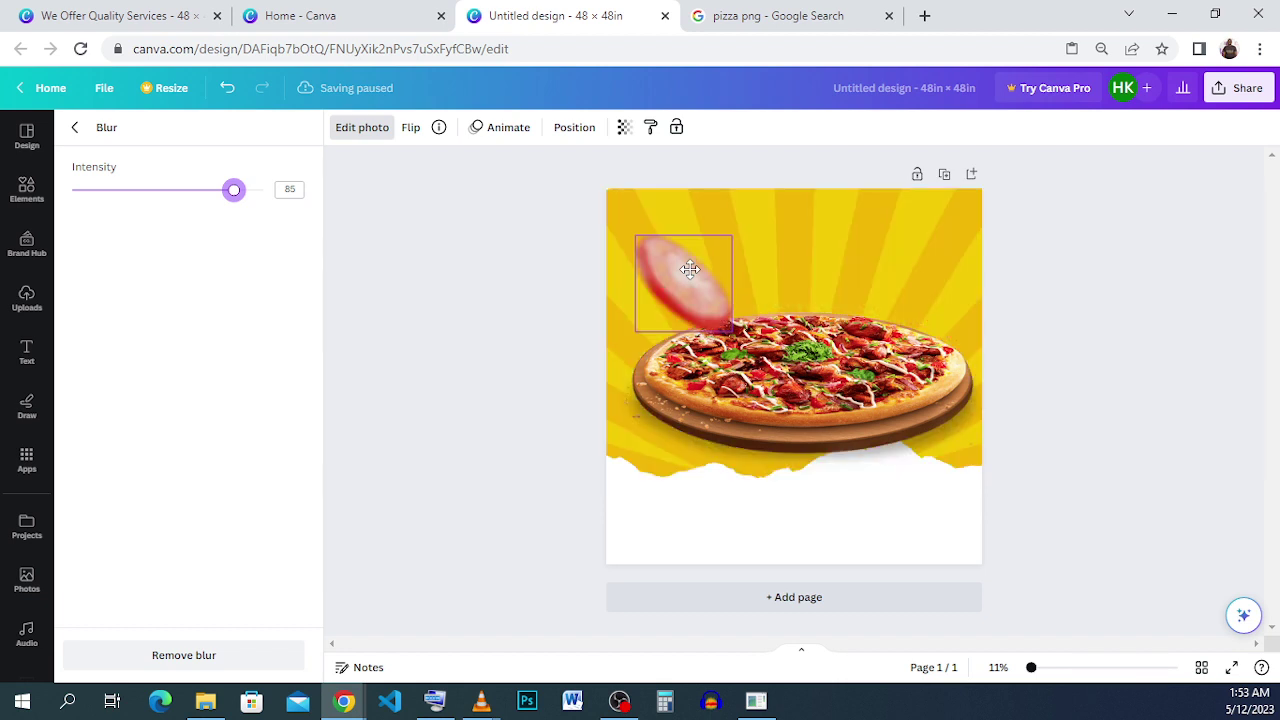
left_click_drag(176, 190, 206, 200)
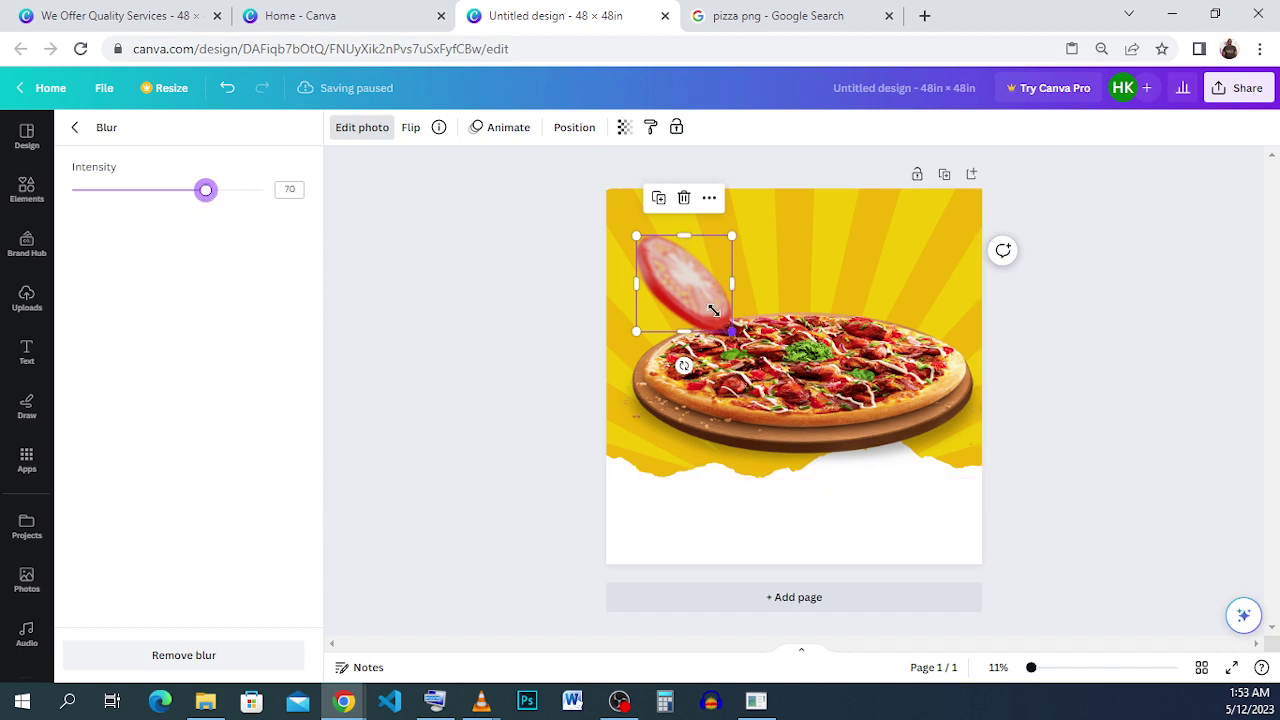
left_click_drag(713, 311, 661, 252)
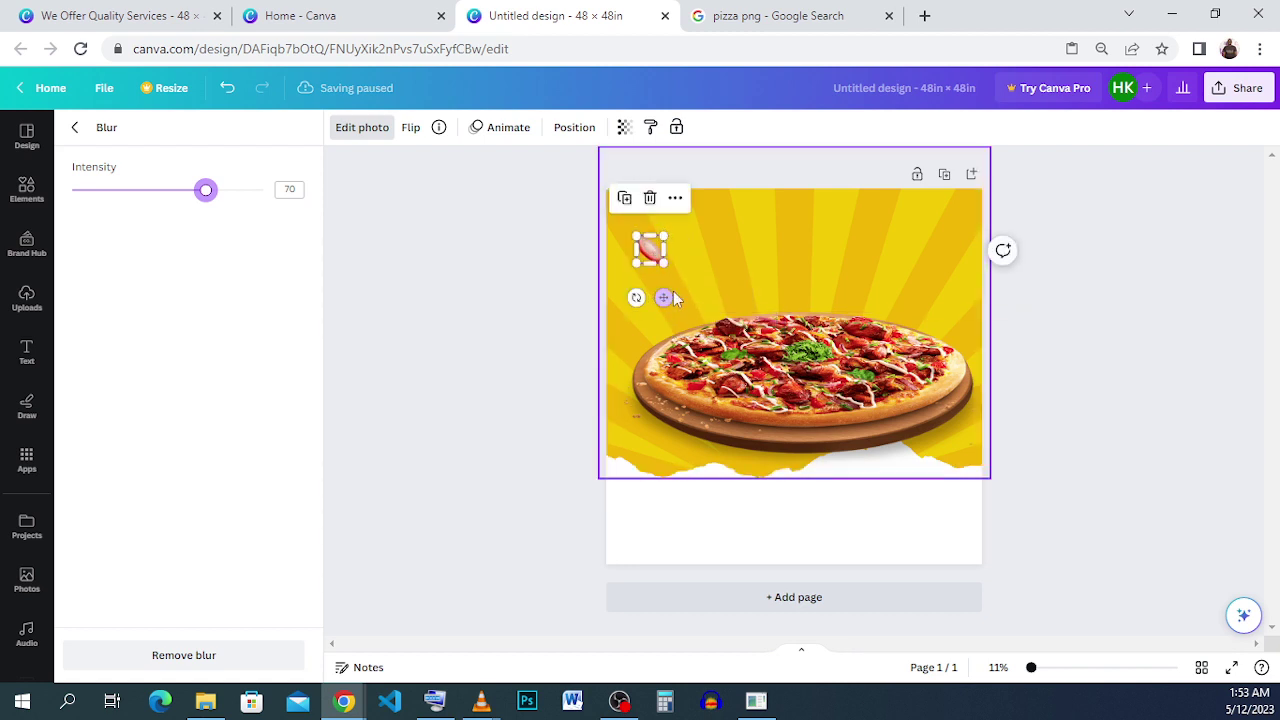
left_click_drag(673, 297, 684, 346)
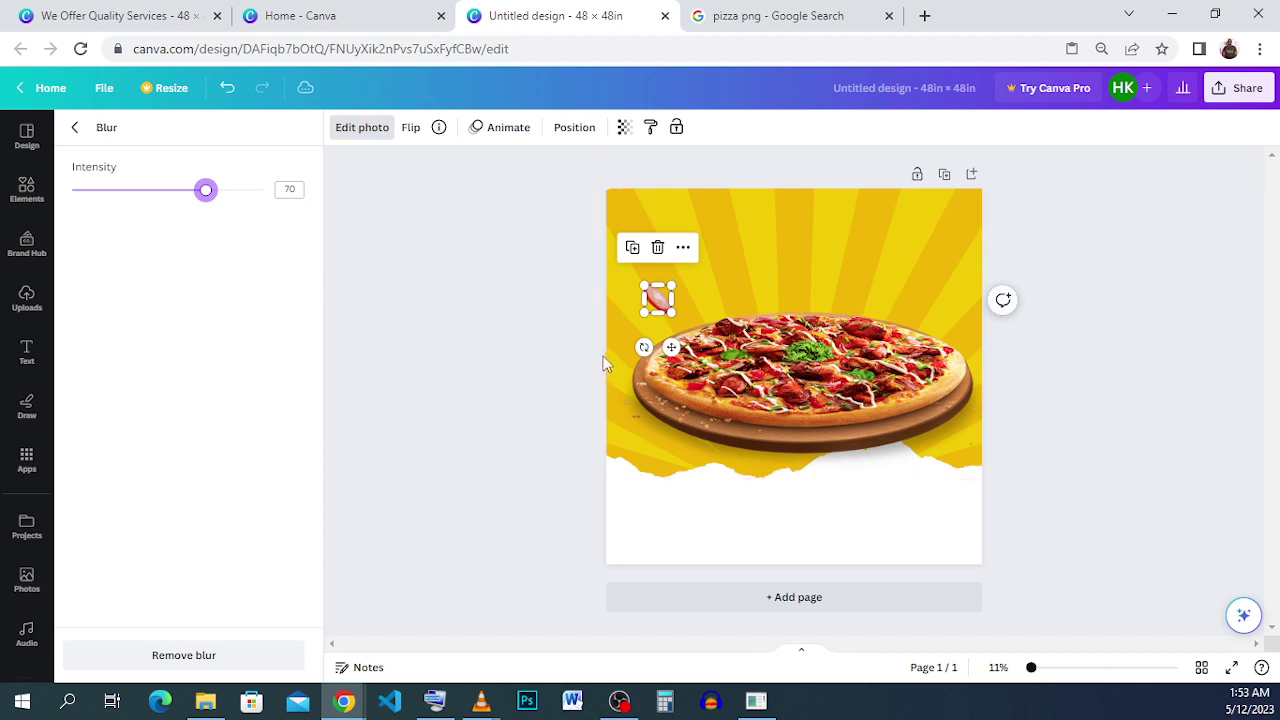
Duplicate the tomato slice, place the copy above the pizza's upper-right edge and flip it horizontally.
left_click(632, 247)
left_click_drag(690, 345, 909, 306)
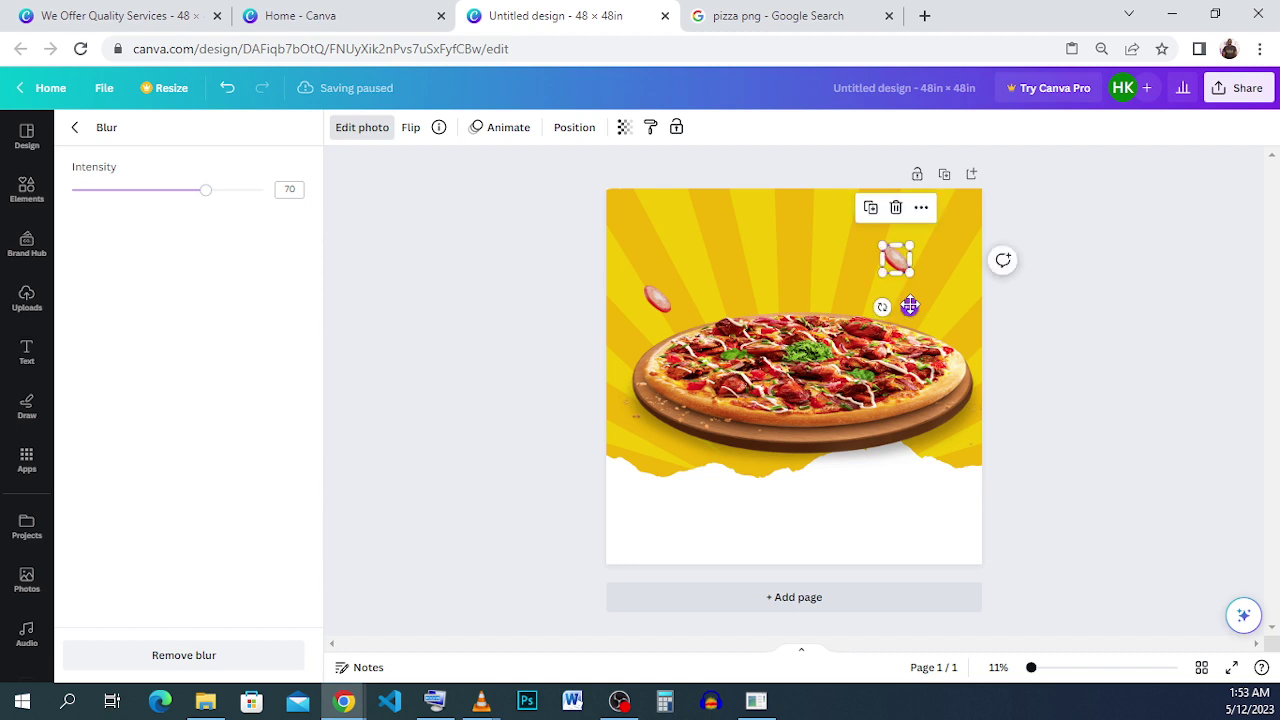
left_click(410, 128)
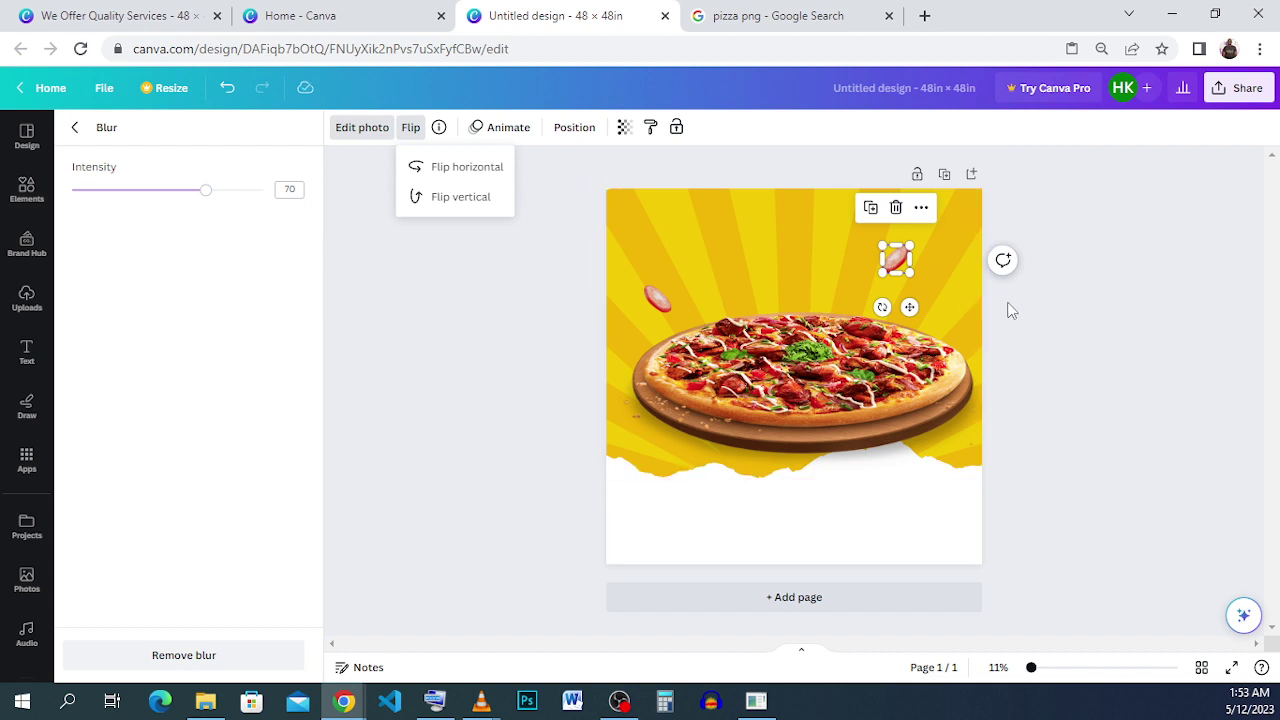
Duplicate the flipped tomato slice, place the copy above the middle of the pizza and rotate it slightly clockwise to counterclockwise, making it steeper.
key("ctrl+z")
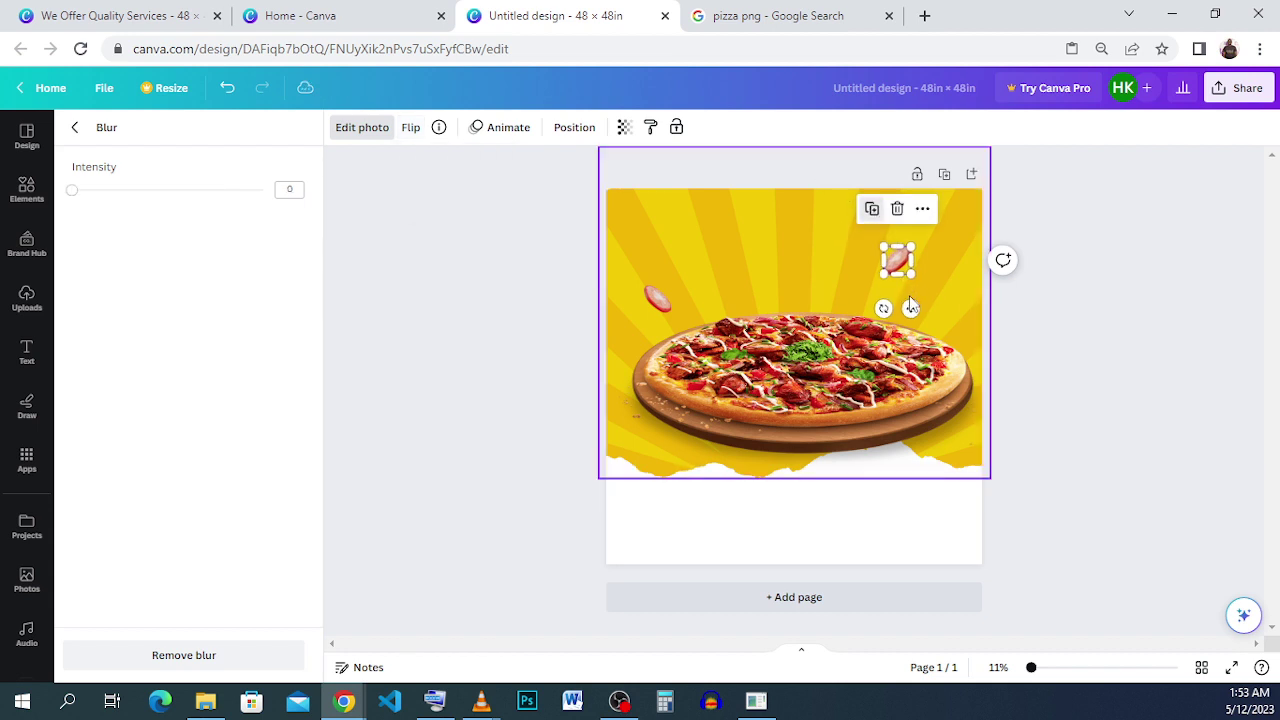
left_click_drag(910, 303, 790, 330)
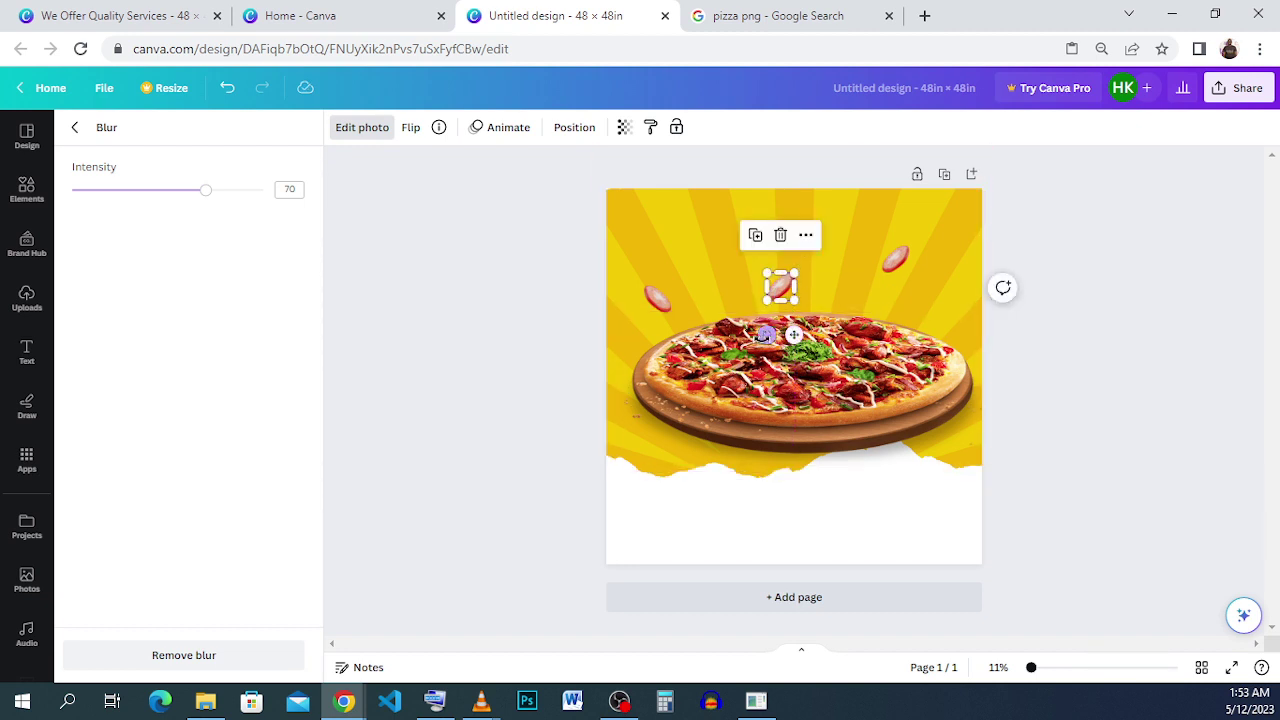
left_click_drag(767, 335, 784, 338)
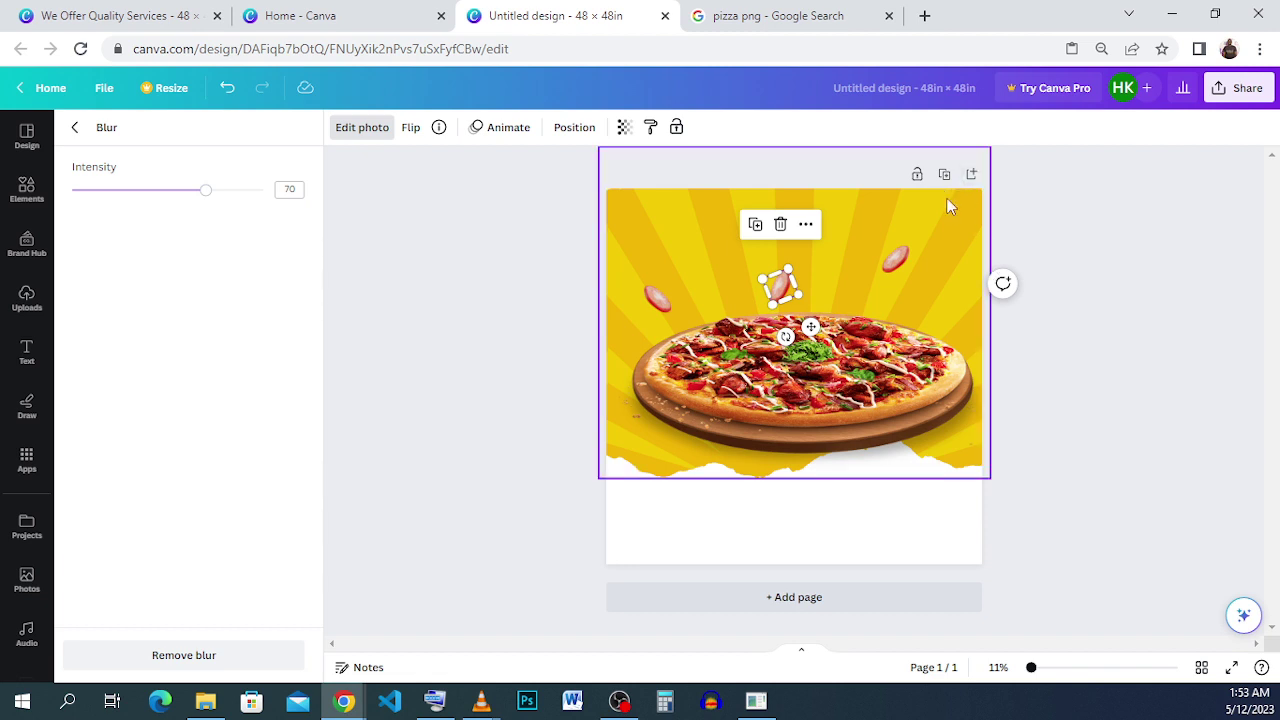
key("Escape")
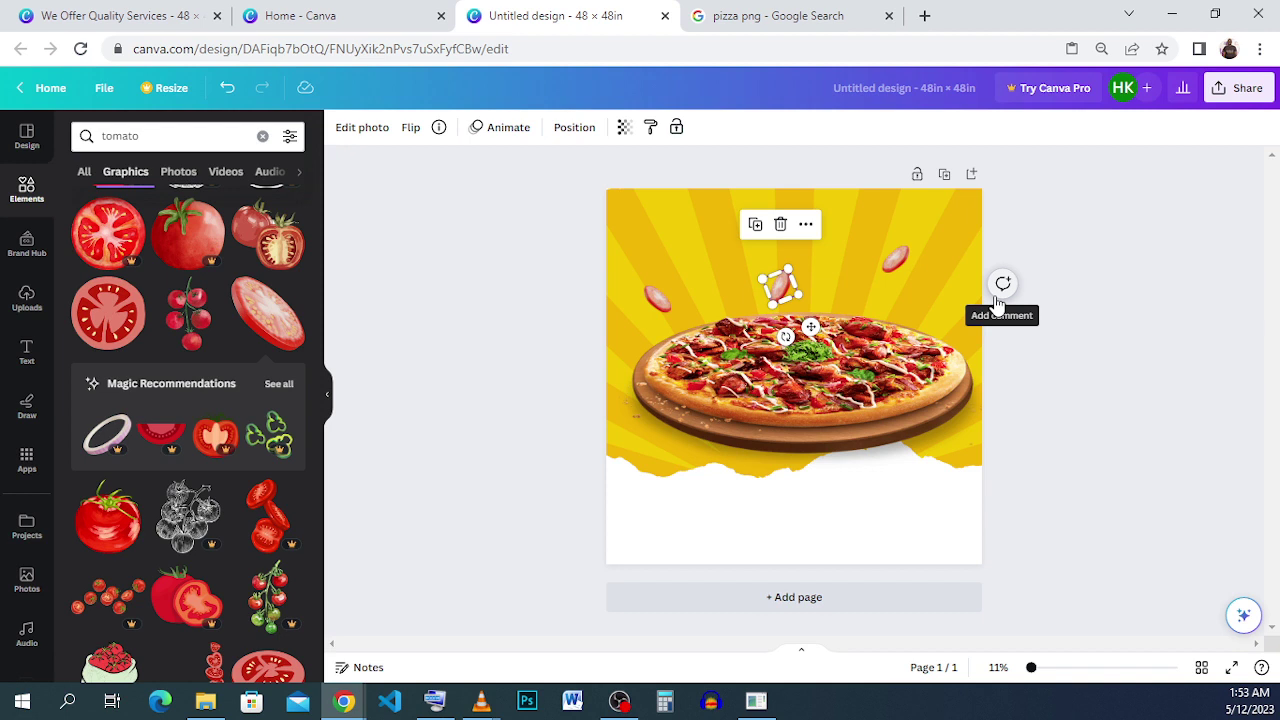
left_click(1080, 259)
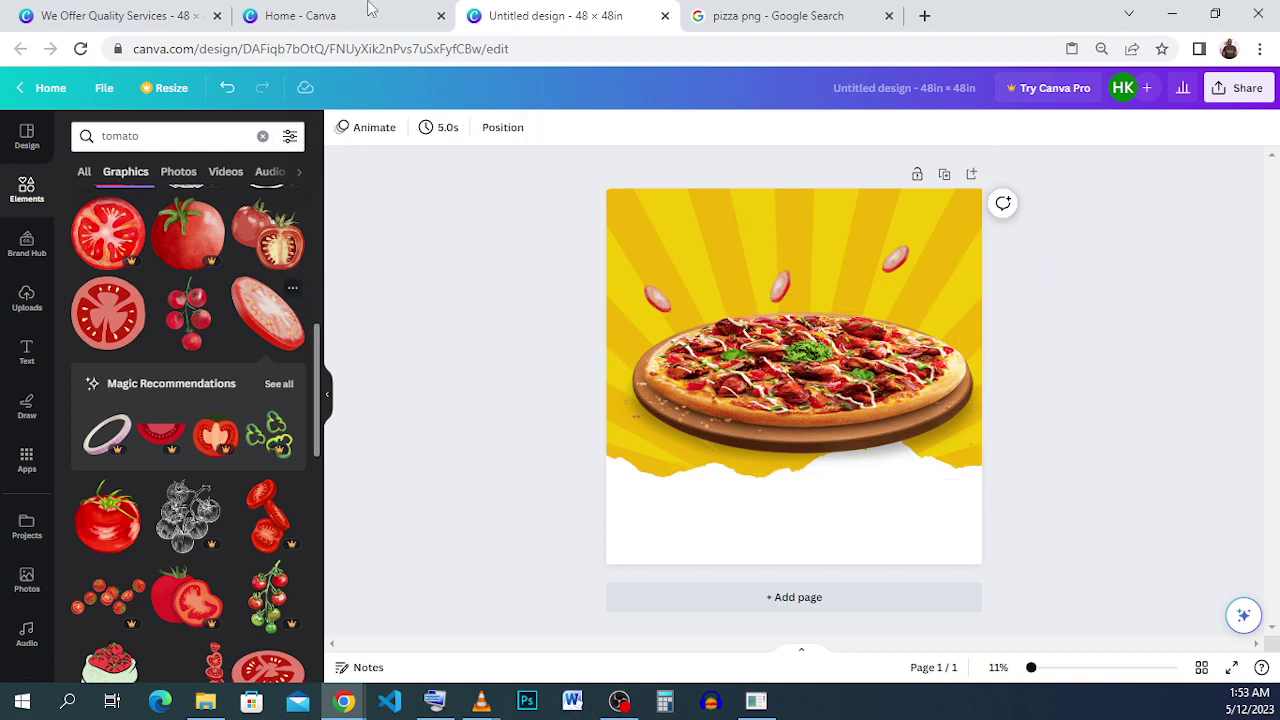
Add the "Coffee Please" font combination and move it onto the upper-left part of the sunburst.
left_click(120, 16)
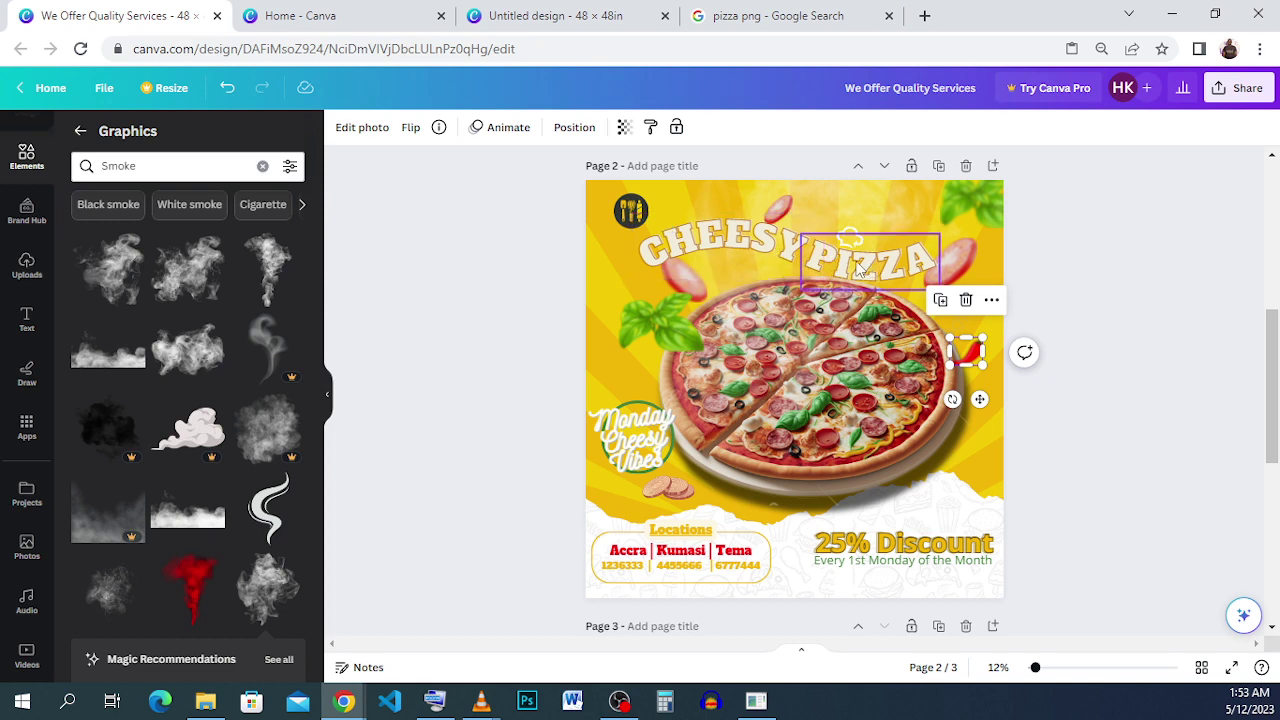
left_click(540, 16)
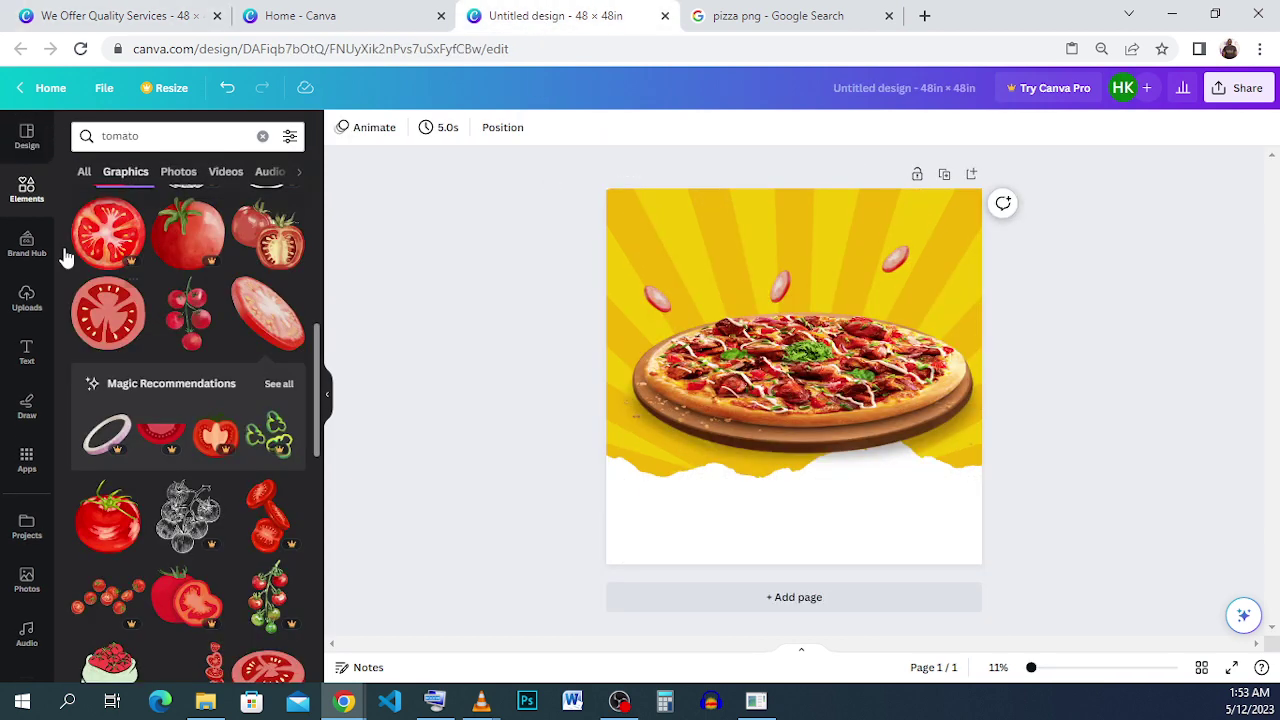
left_click(40, 355)
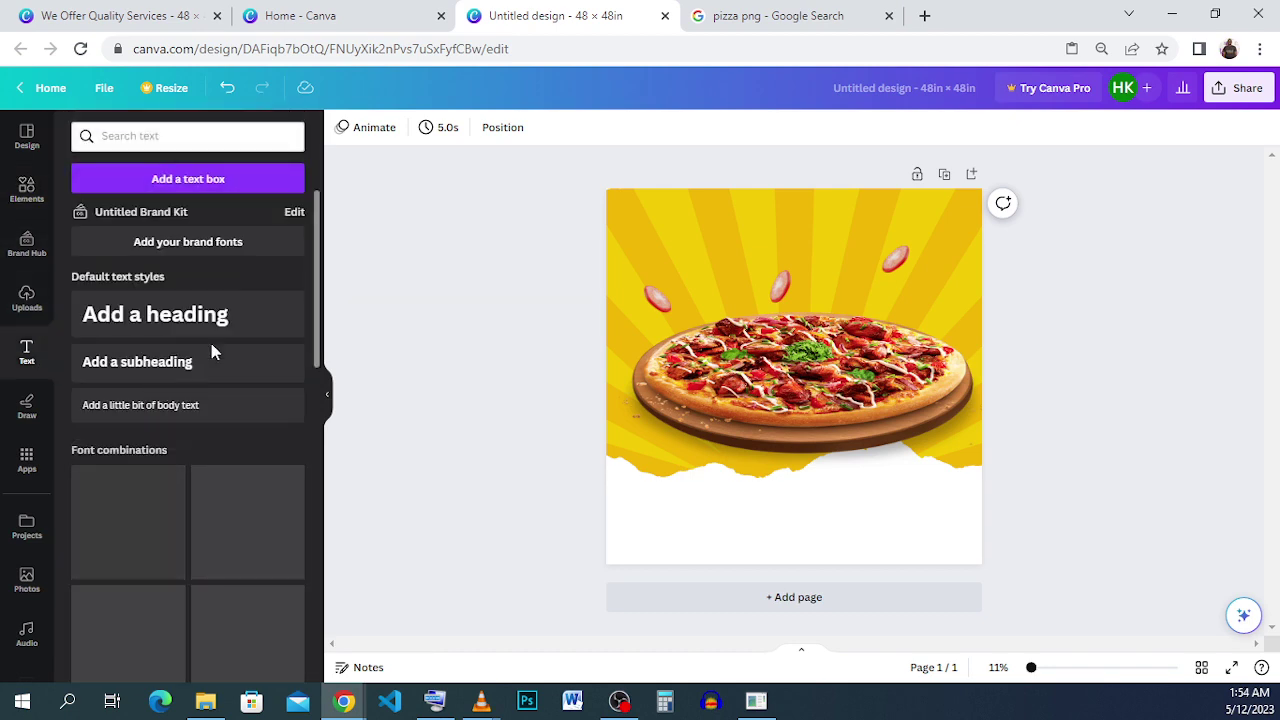
scroll(215, 338, "down", 5)
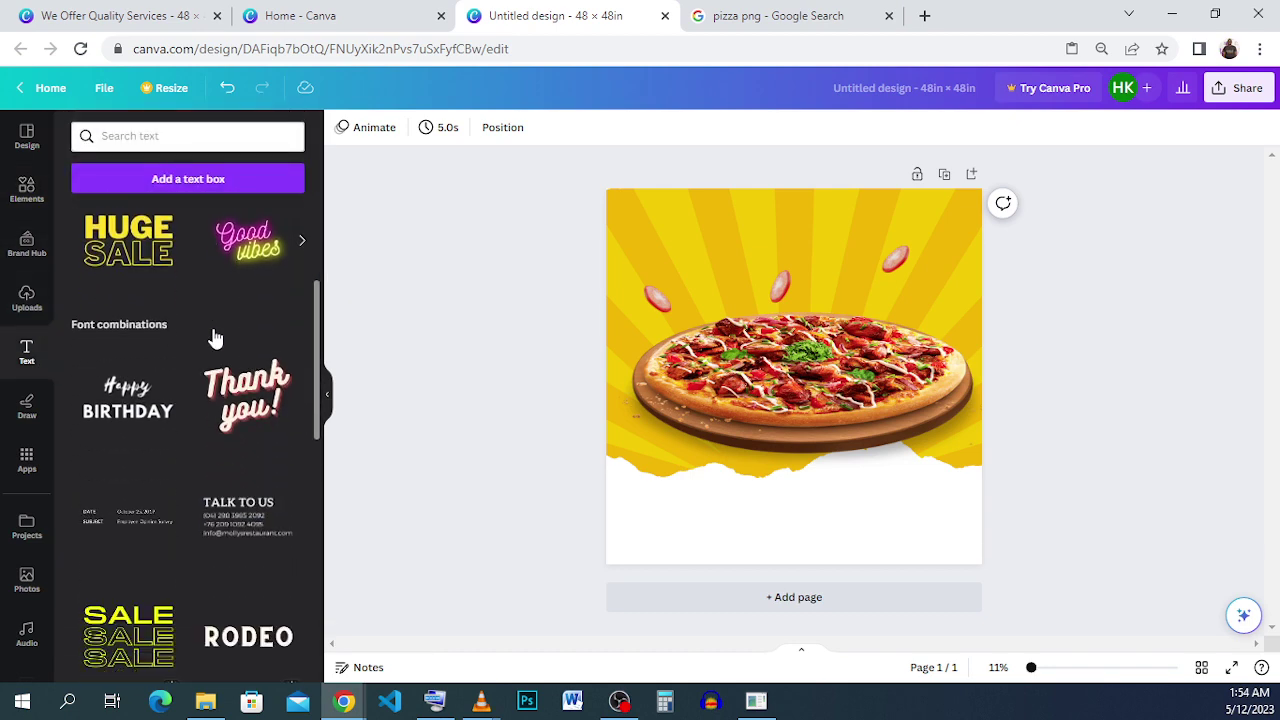
scroll(213, 337, "down", 4)
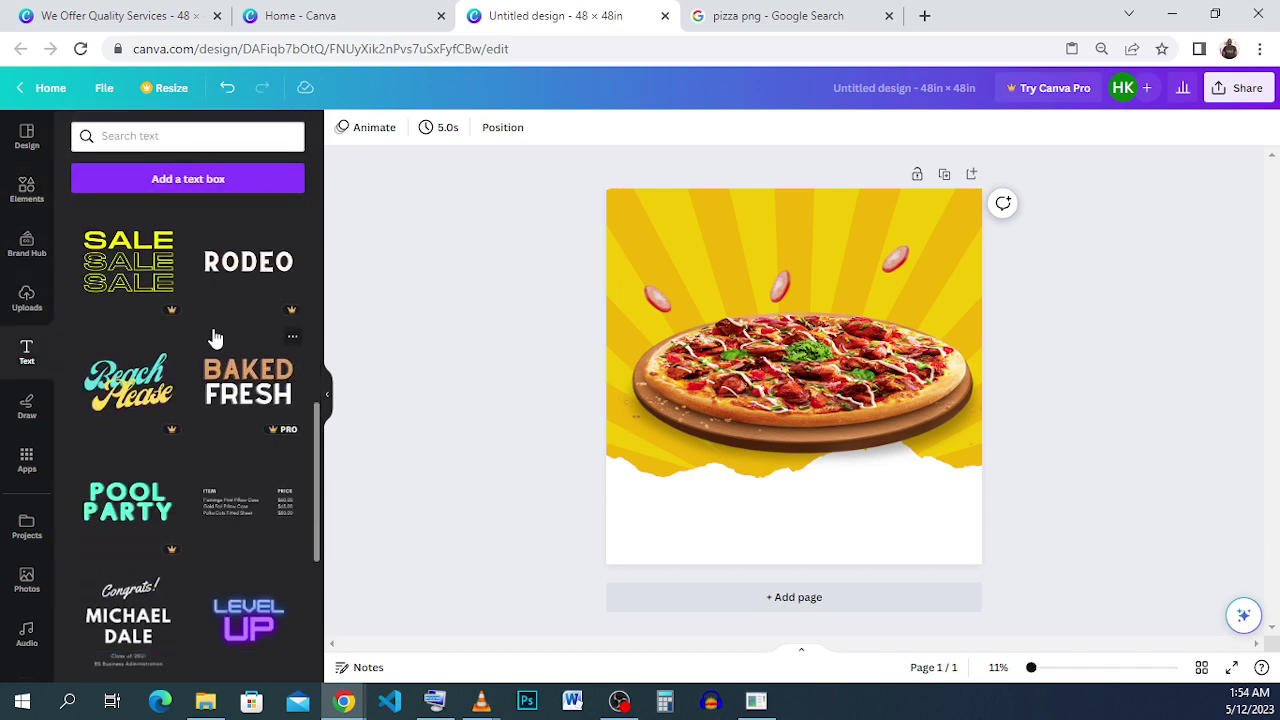
scroll(215, 338, "down", 3)
scroll(215, 338, "down", 3)
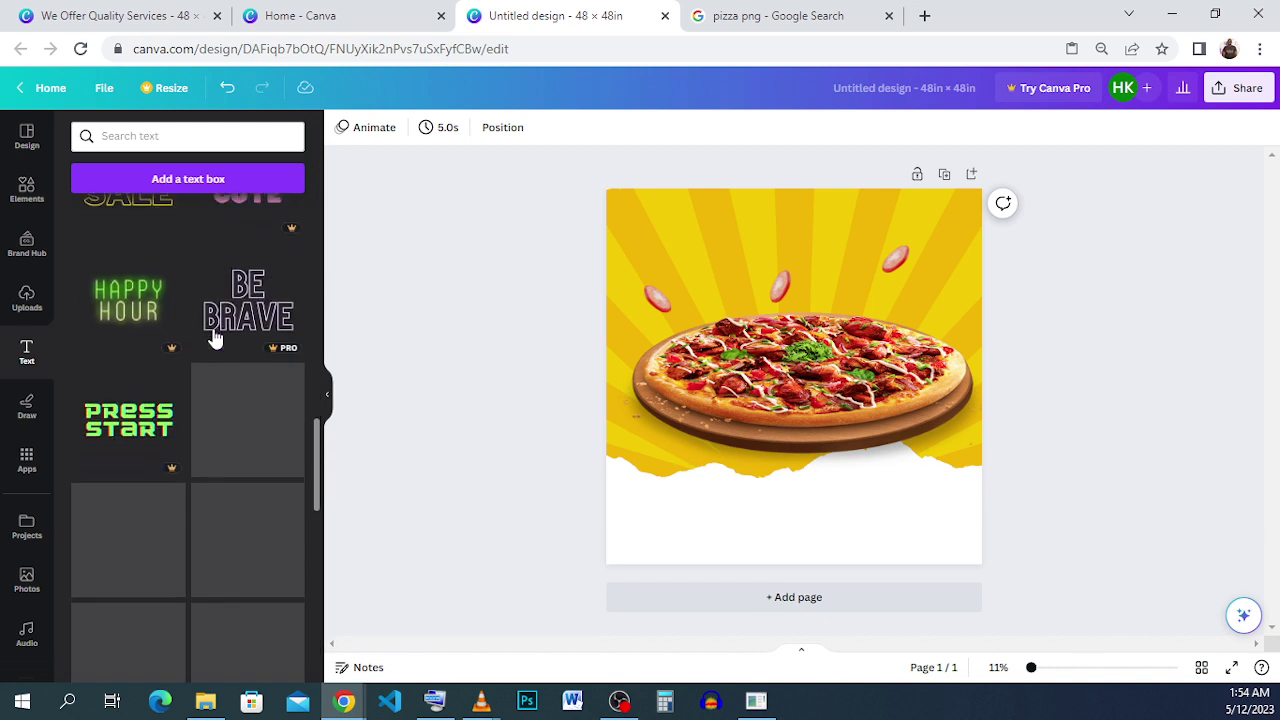
scroll(215, 338, "down", 3)
scroll(215, 338, "down", 3)
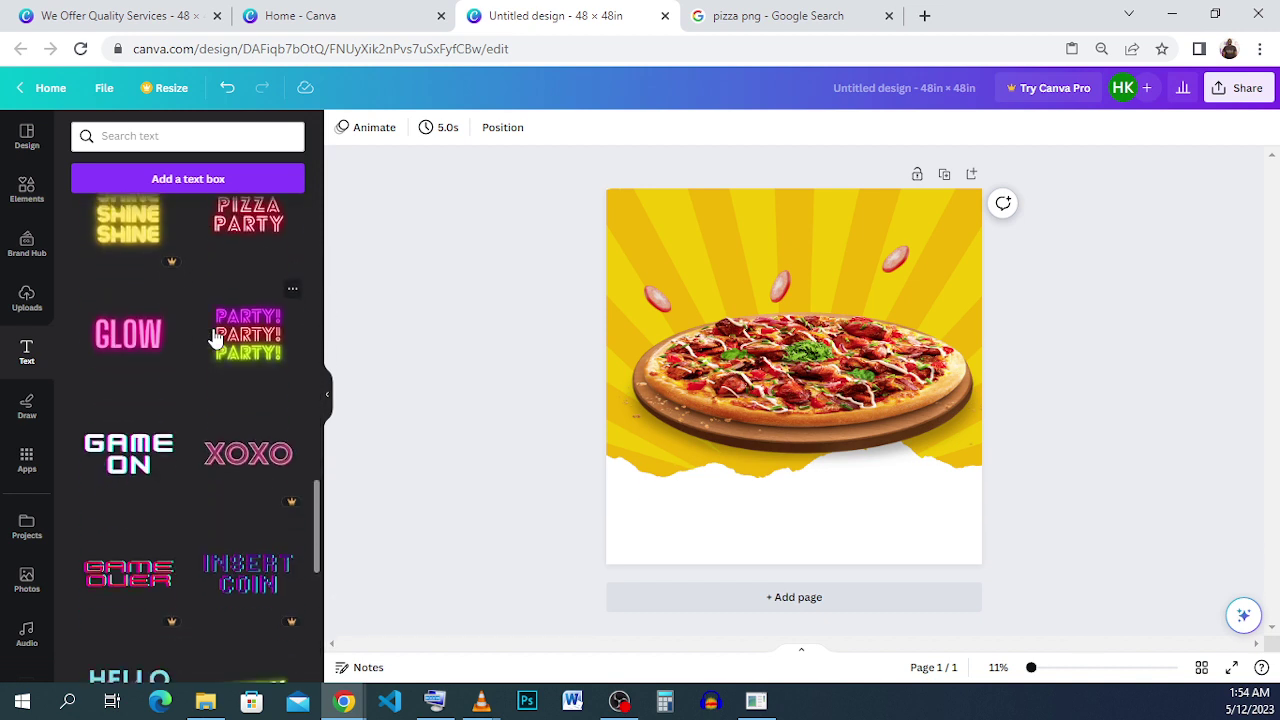
scroll(215, 338, "down", 3)
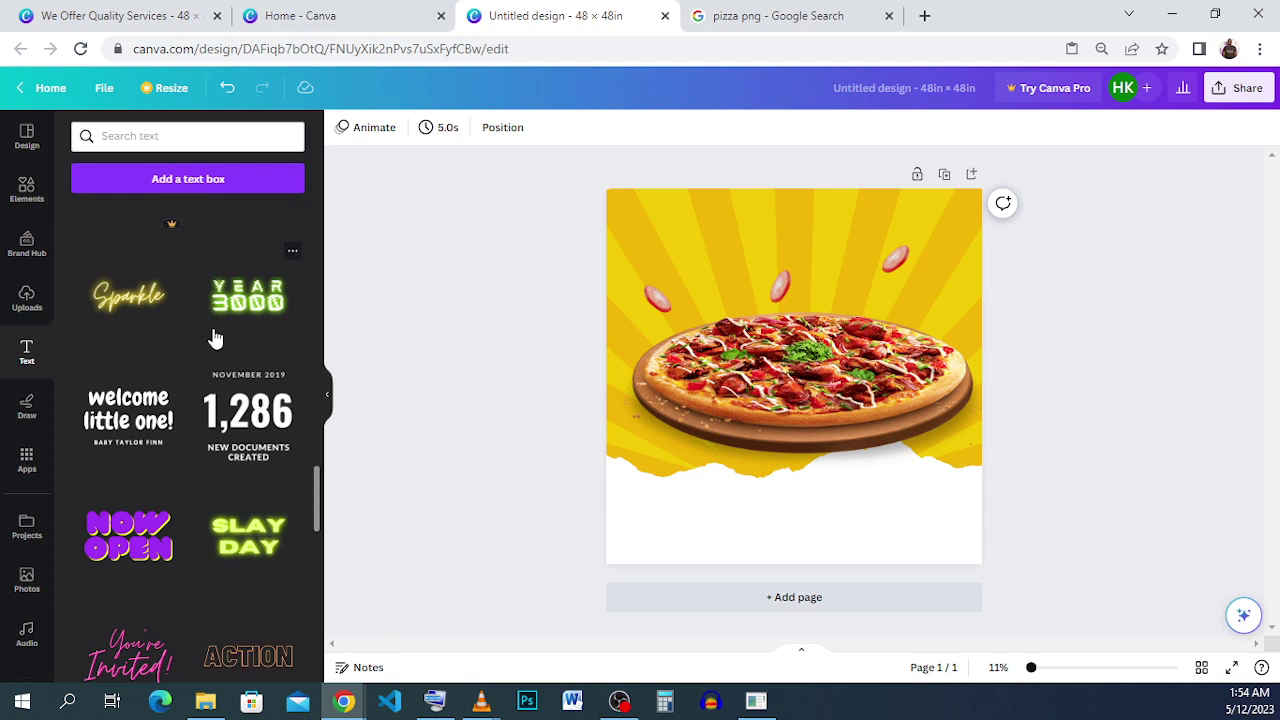
scroll(215, 338, "down", 8)
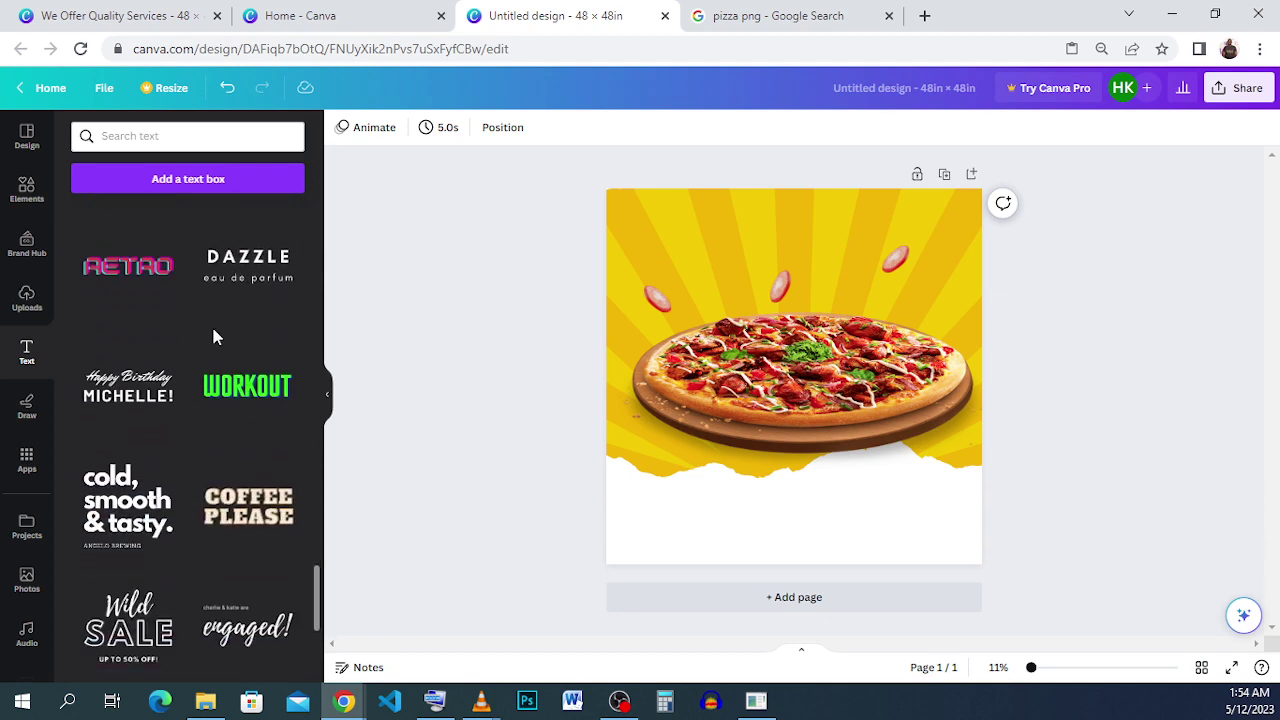
scroll(215, 338, "down", 4)
scroll(215, 338, "up", 3)
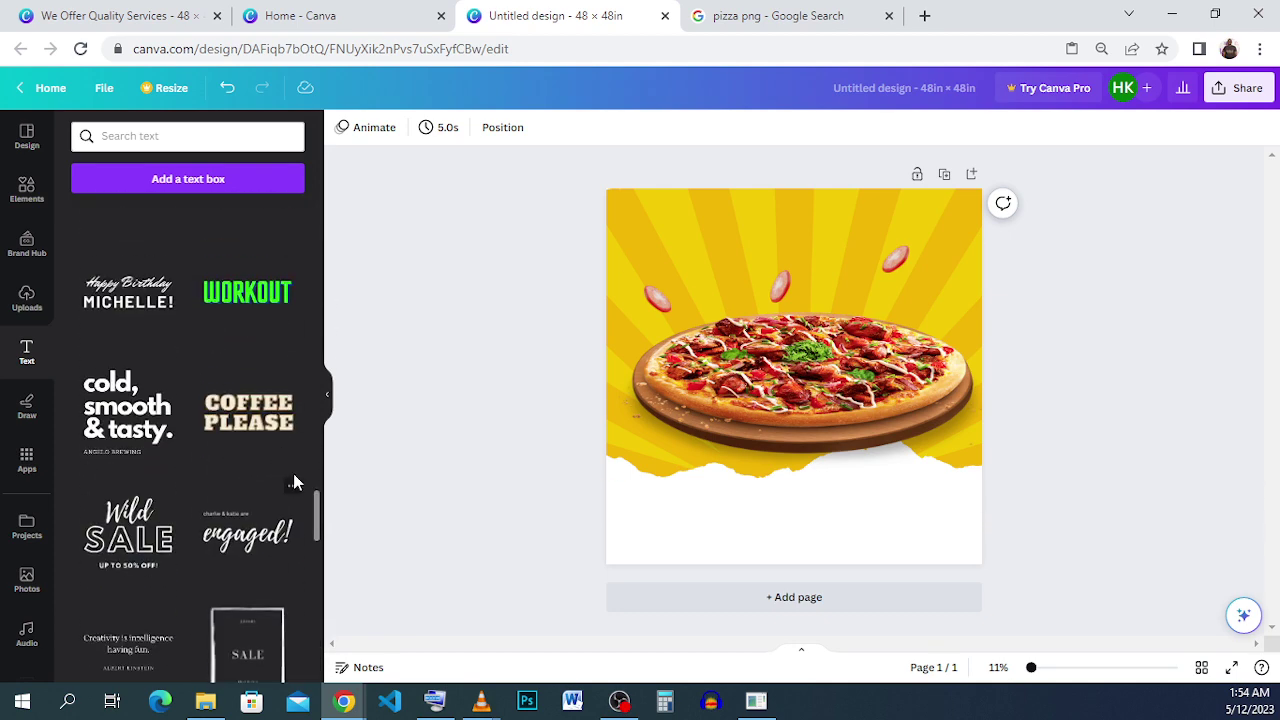
left_click(268, 404)
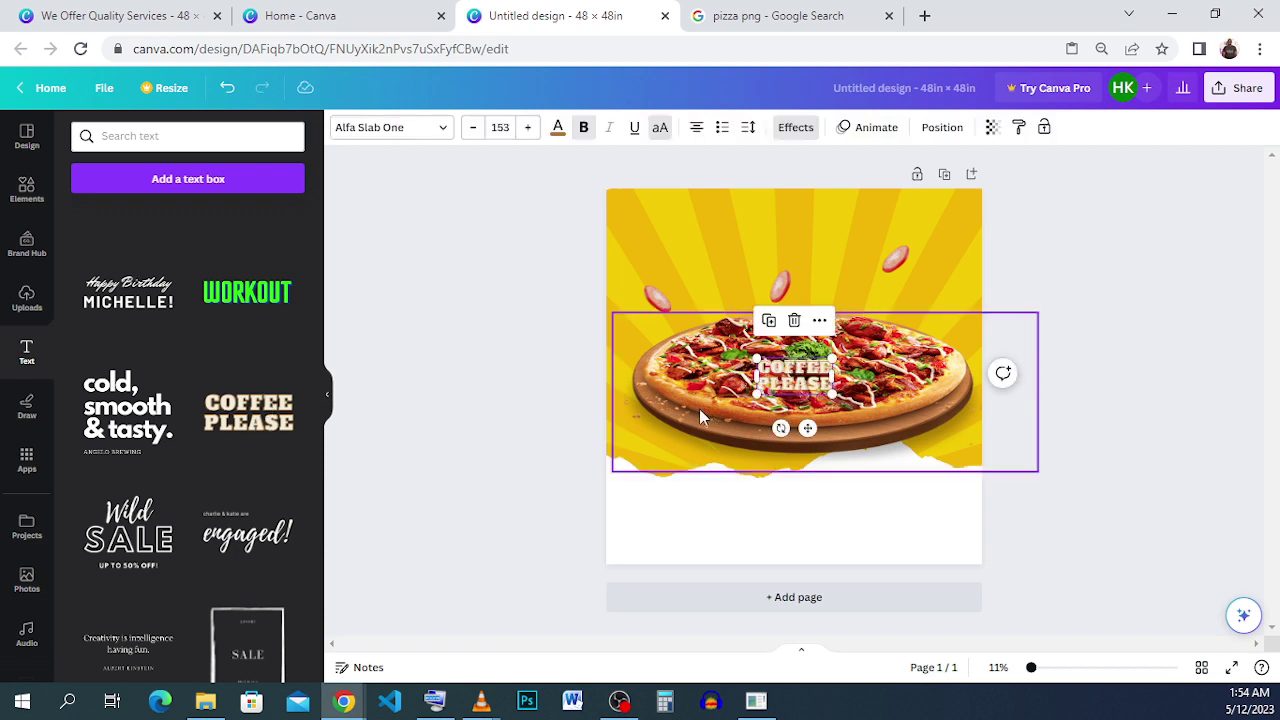
left_click_drag(818, 400, 720, 269)
left_click(770, 268)
left_click(704, 254)
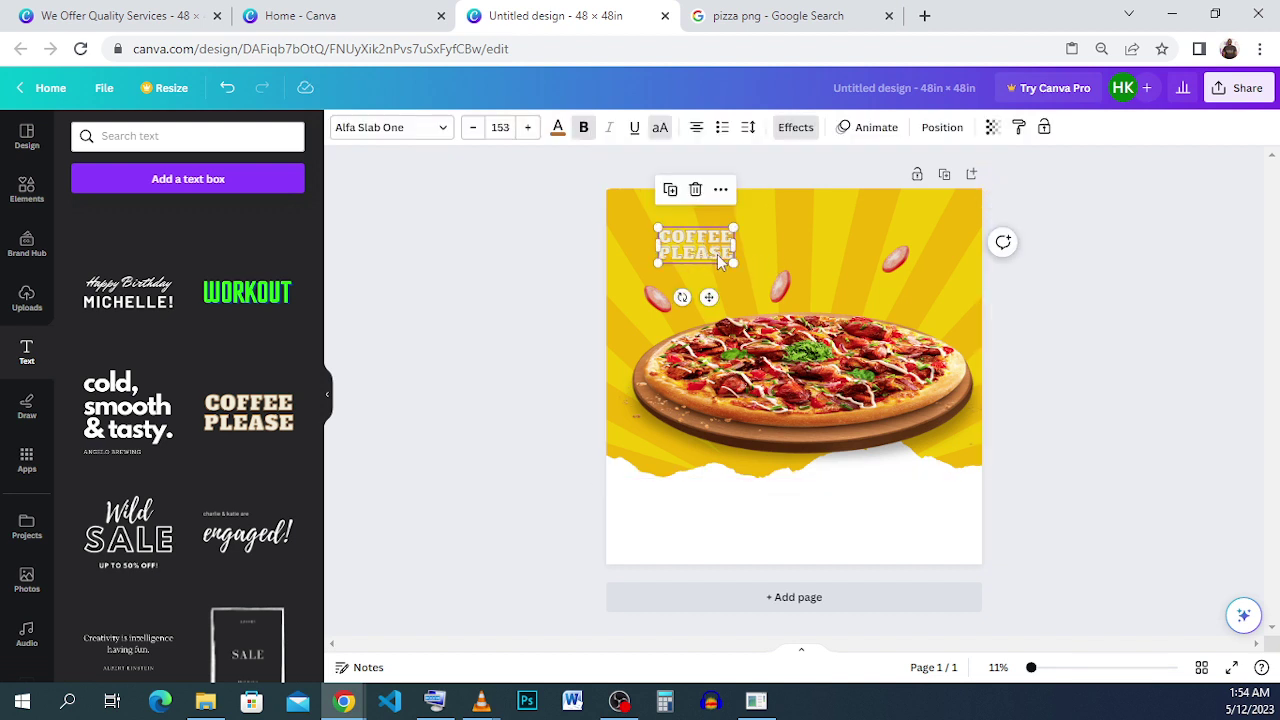
Delete the word "PLEASE" and its empty line from the heading, keeping only "COFFEE".
double_click(706, 252)
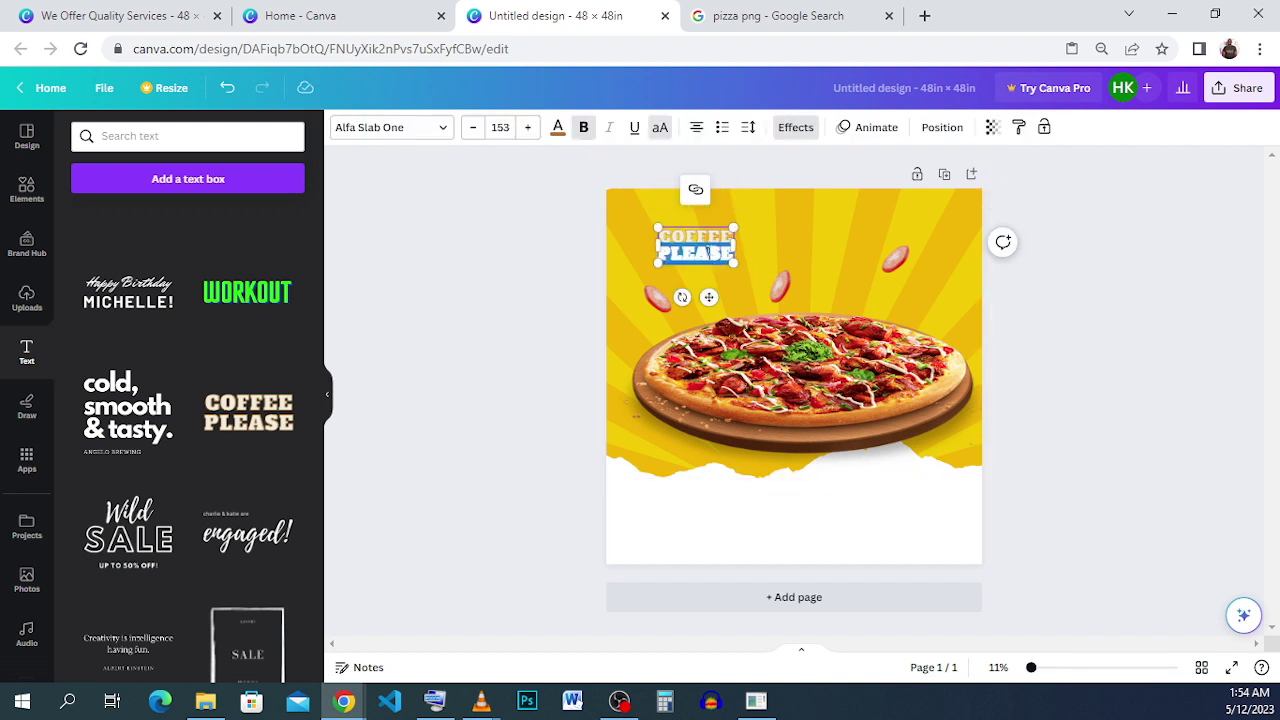
left_click(786, 238)
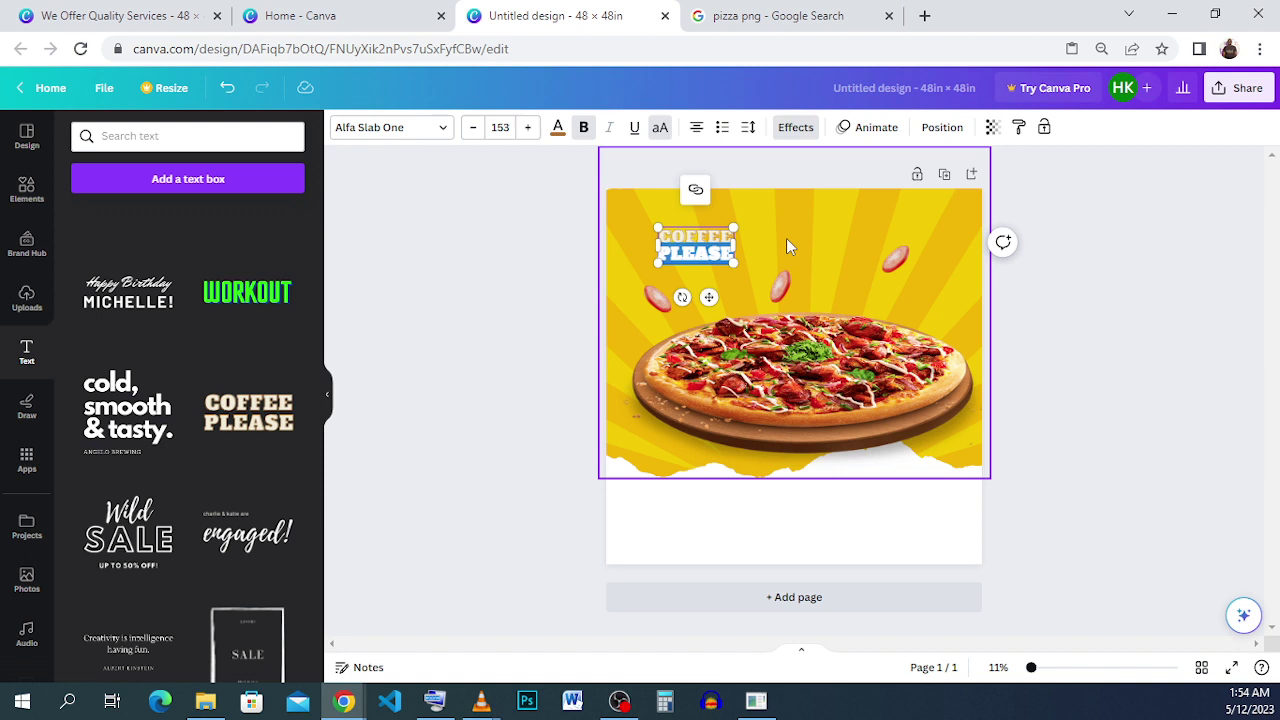
double_click(694, 253)
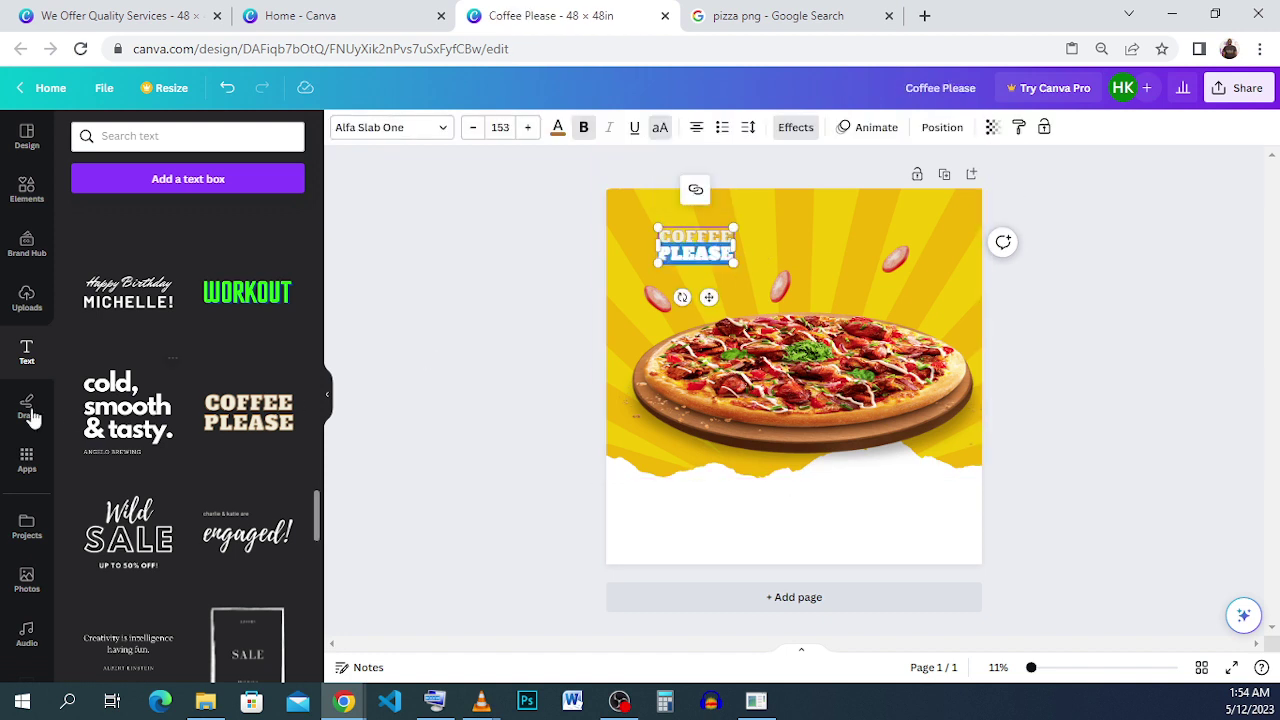
key("BackSpace")
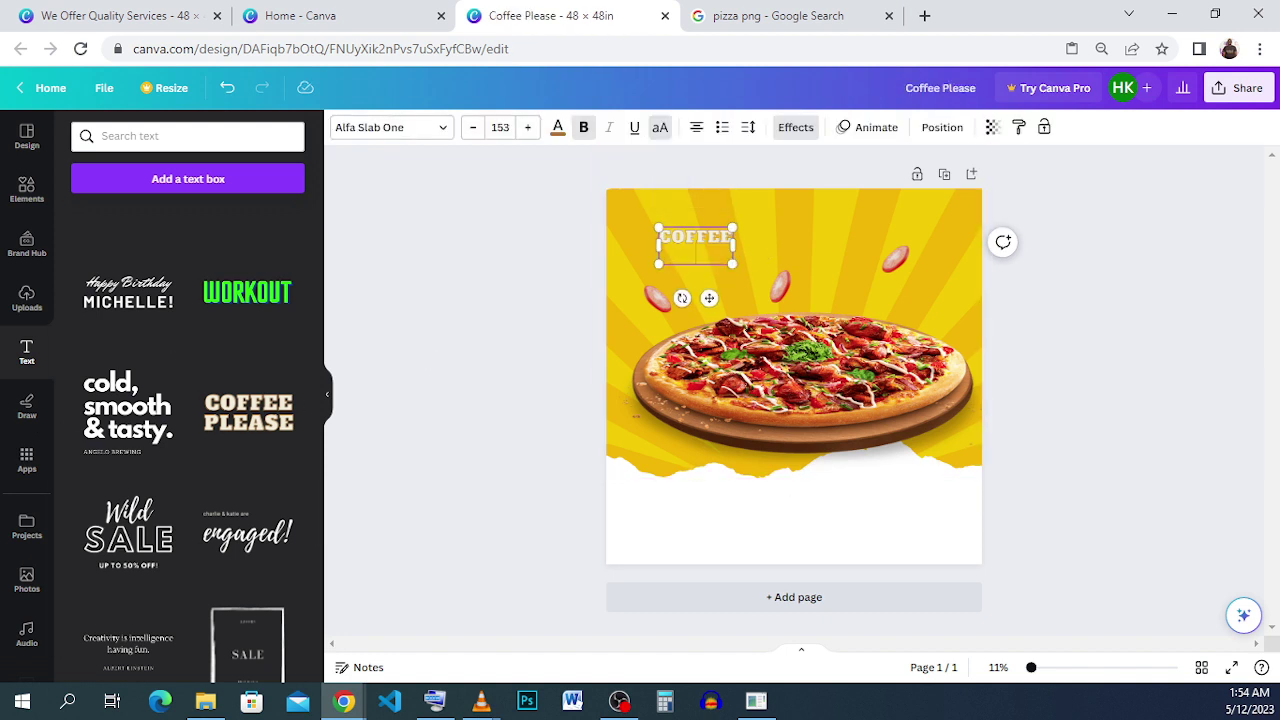
key("BackSpace")
left_click(806, 242)
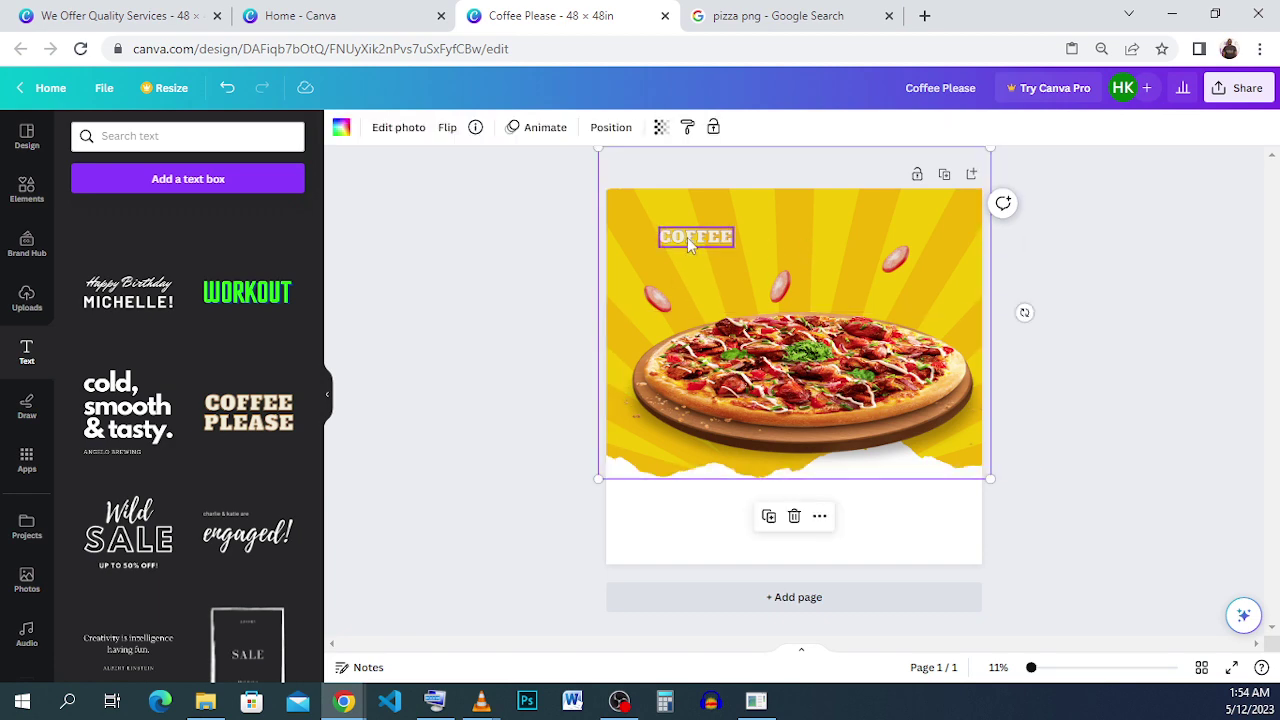
left_click(687, 237)
Replace the heading text with "CHEESY", matching the title in the We Offer Quality Services design.
left_click(94, 17)
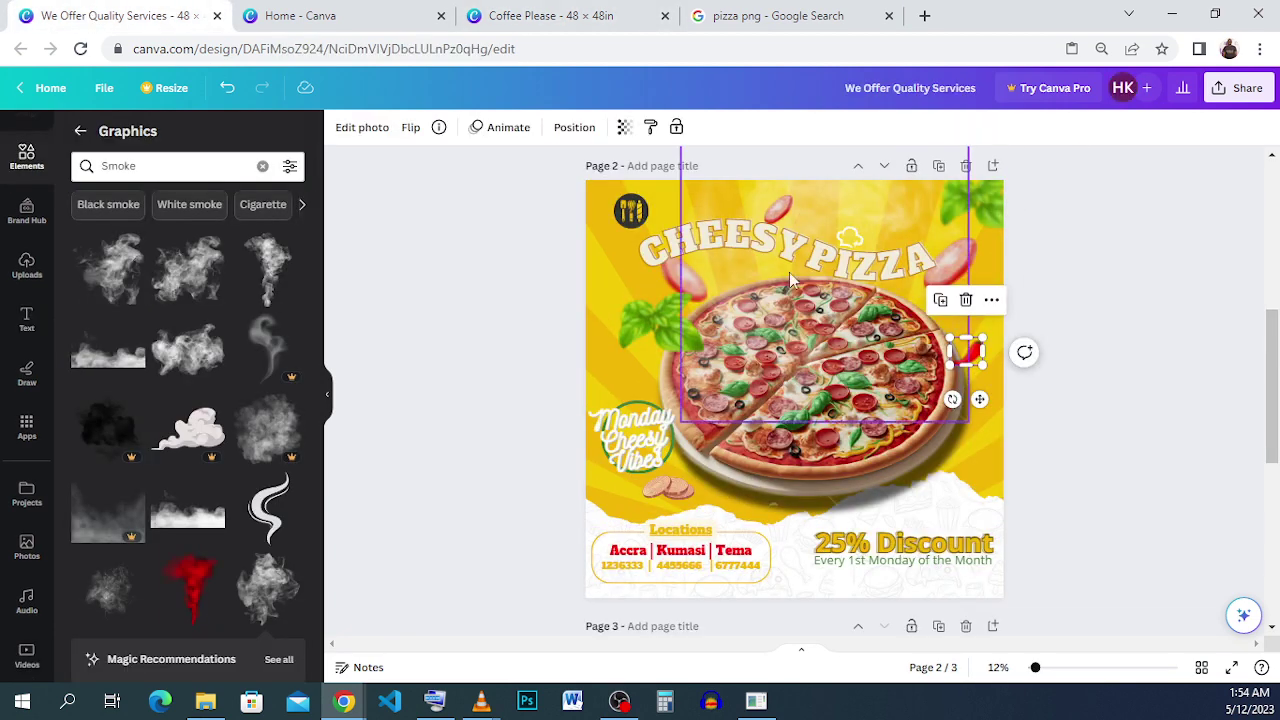
left_click(560, 26)
double_click(704, 236)
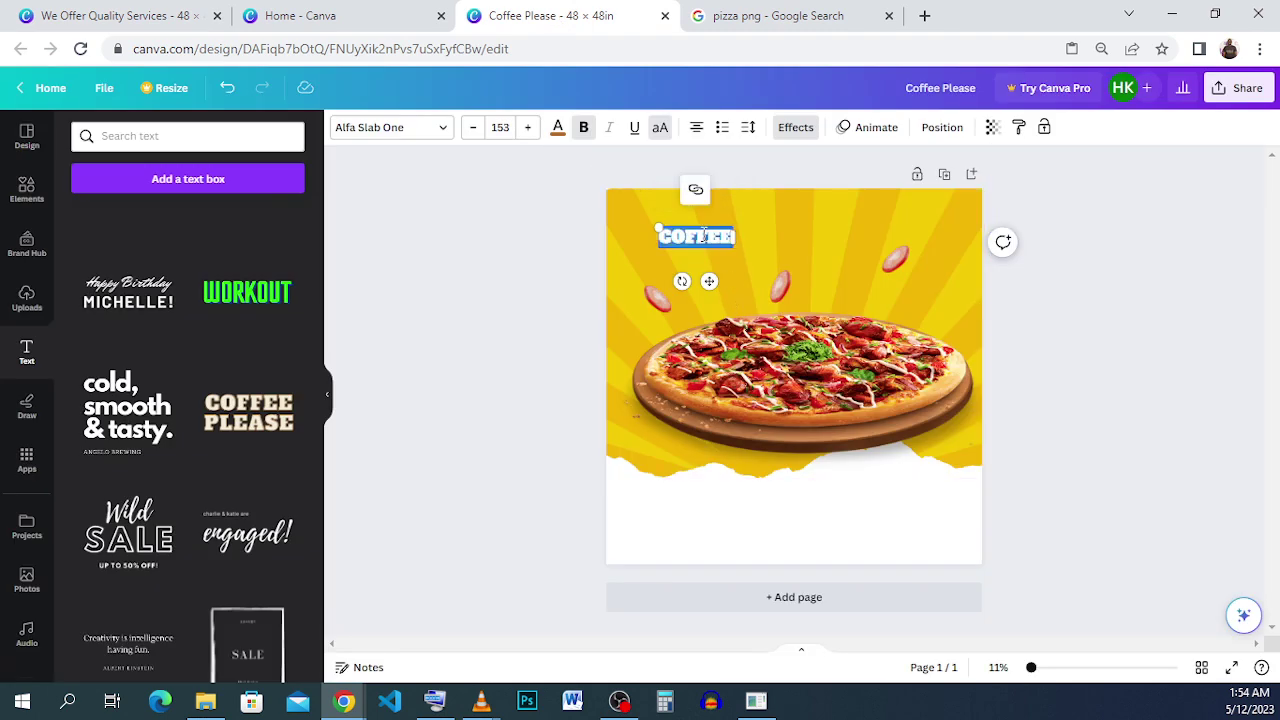
type("CH")
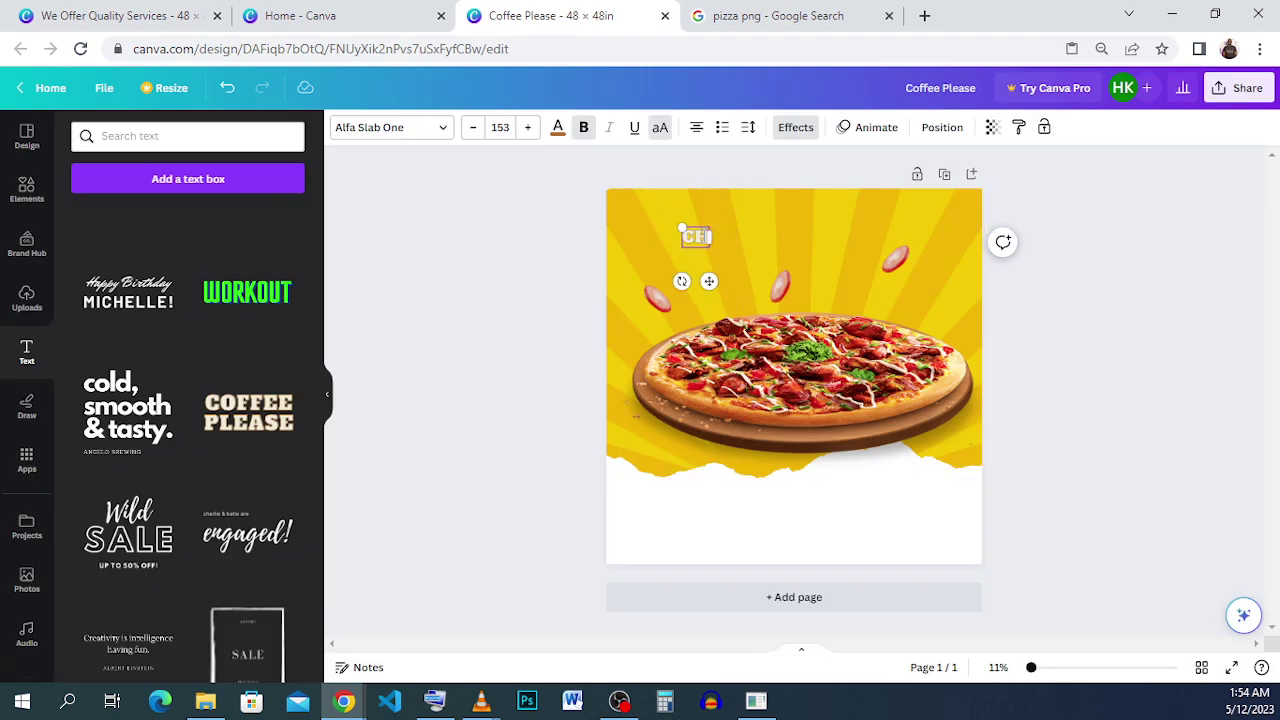
type("EESY")
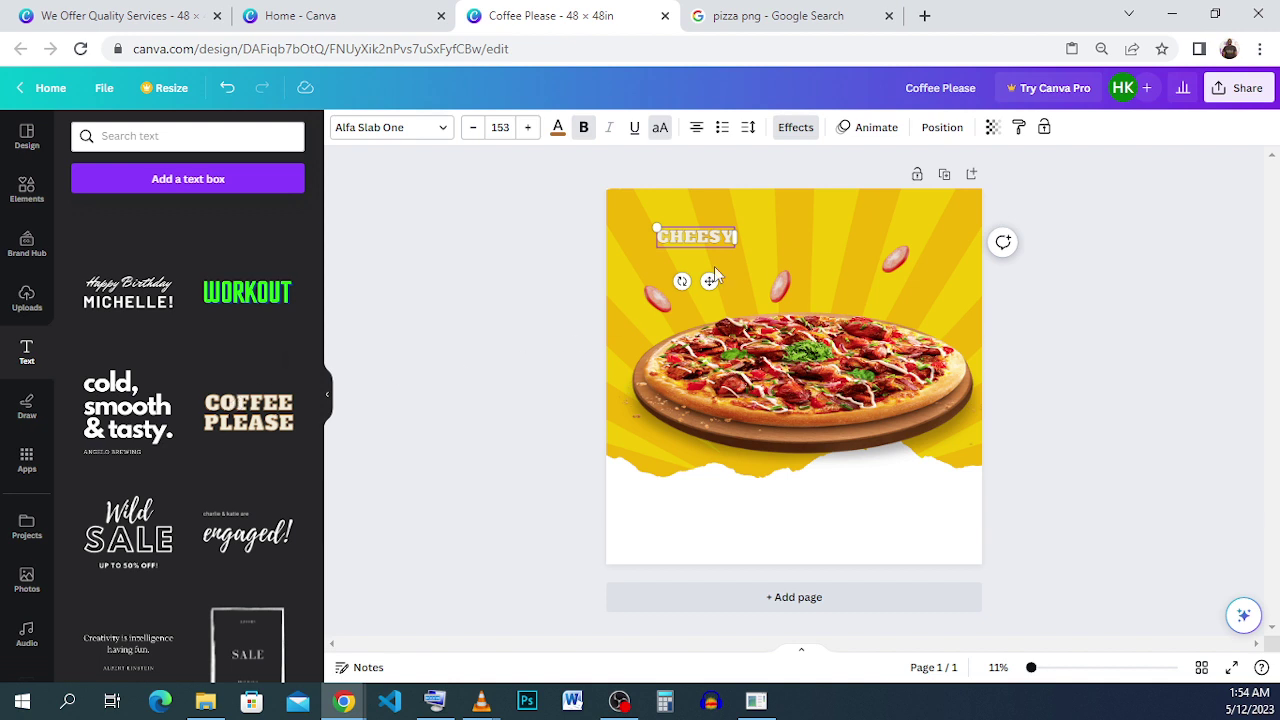
left_click(787, 234)
Increase the "CHEESY" heading's font size to 177.
left_click(684, 243)
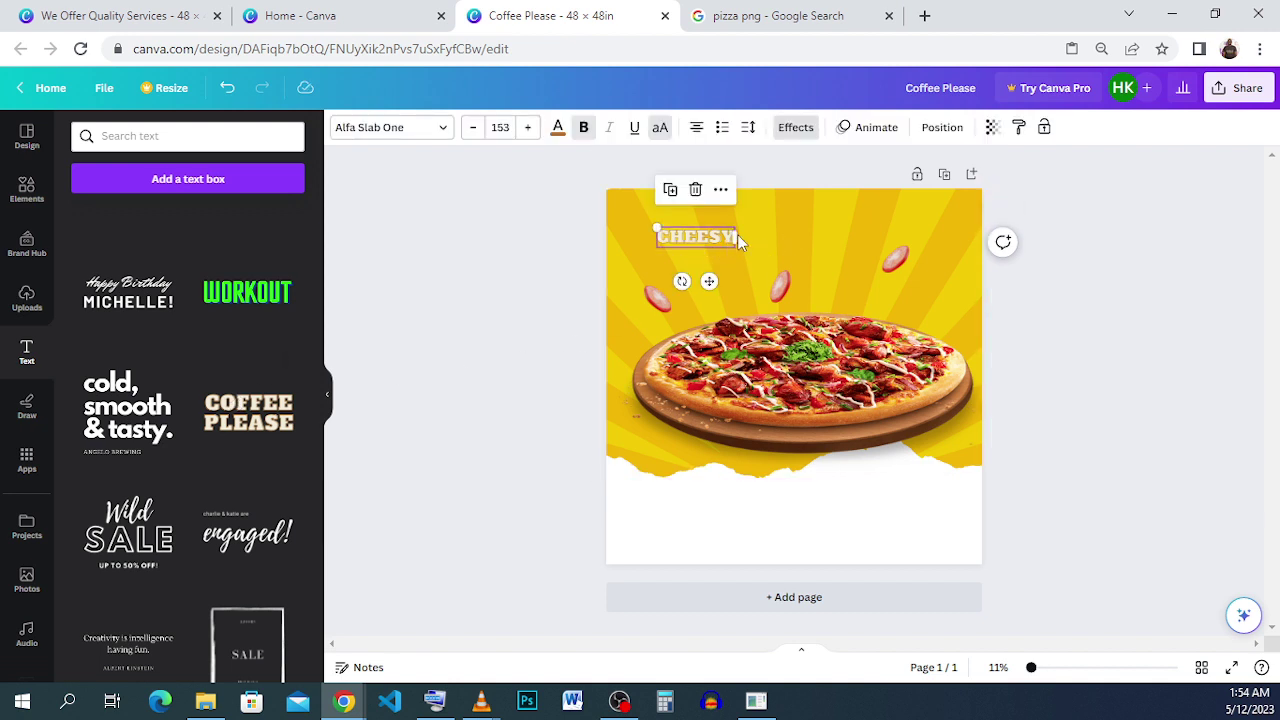
left_click(527, 127)
left_click(527, 127)
left_click(527, 127)
left_click(527, 127)
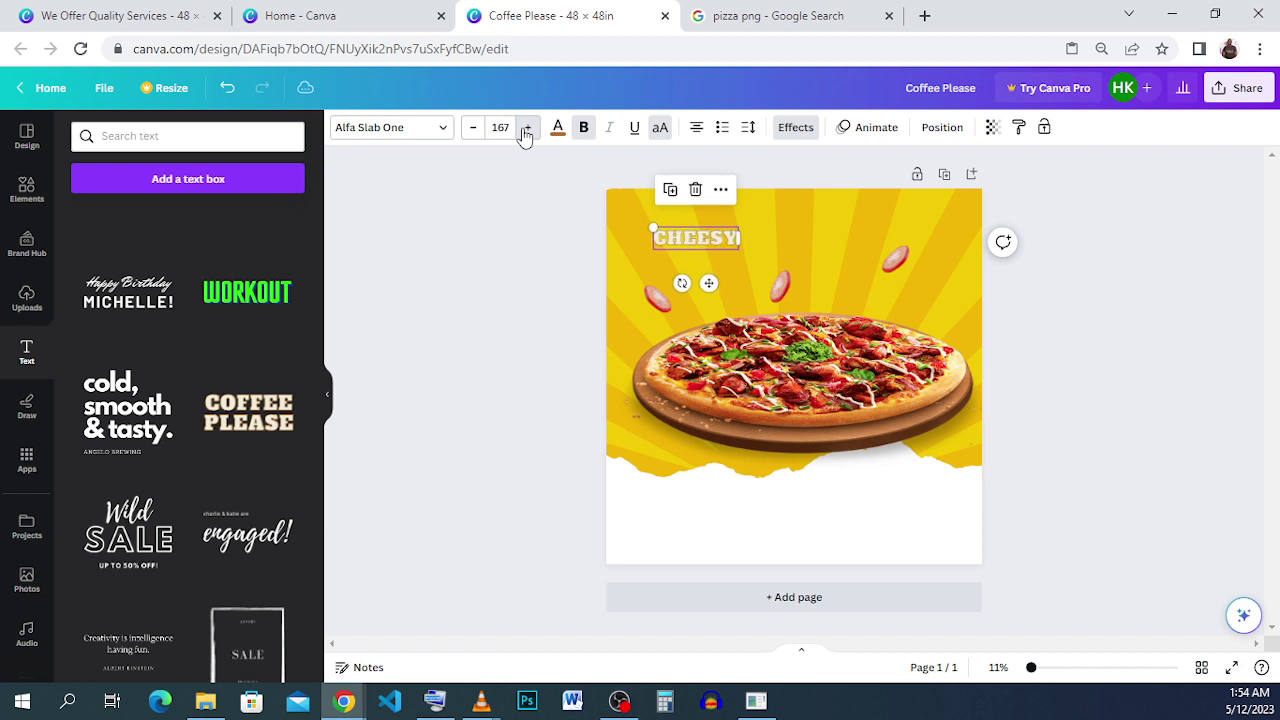
left_click(527, 127)
left_click(527, 127)
left_click(527, 127)
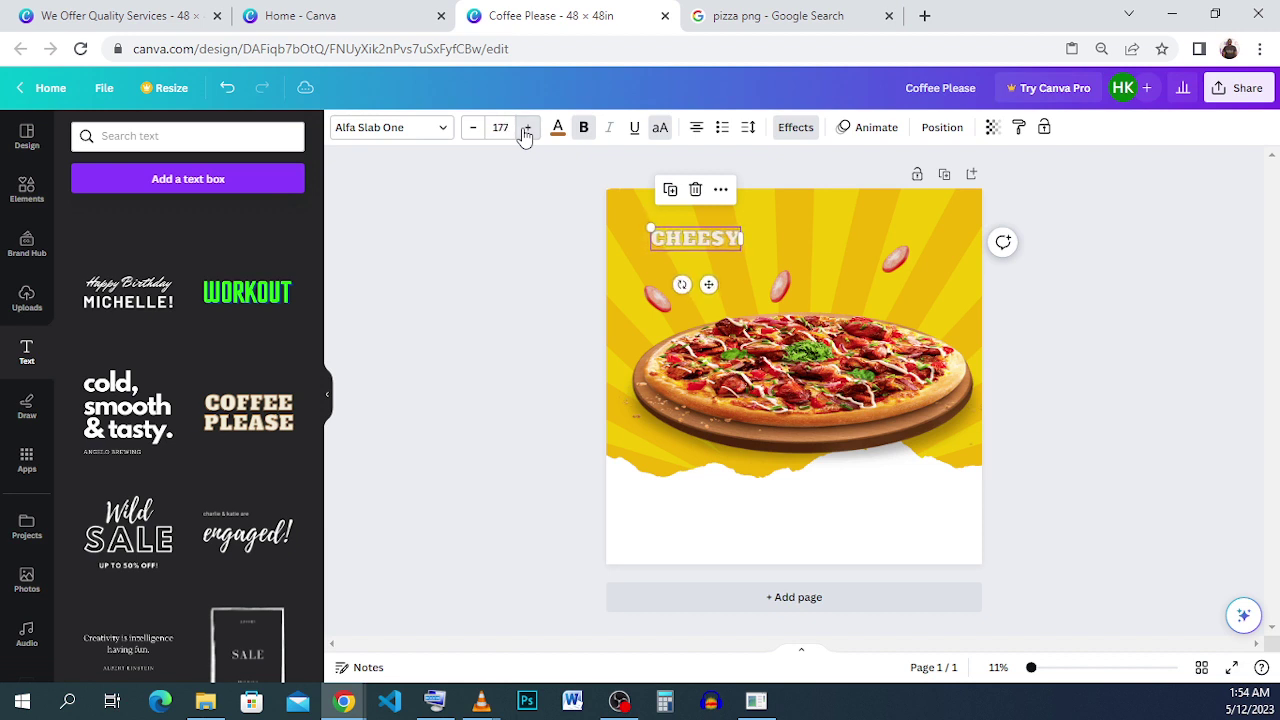
Set the "CHEESY" heading's font size to 200.
left_click(527, 127)
left_click(527, 127)
left_click(527, 127)
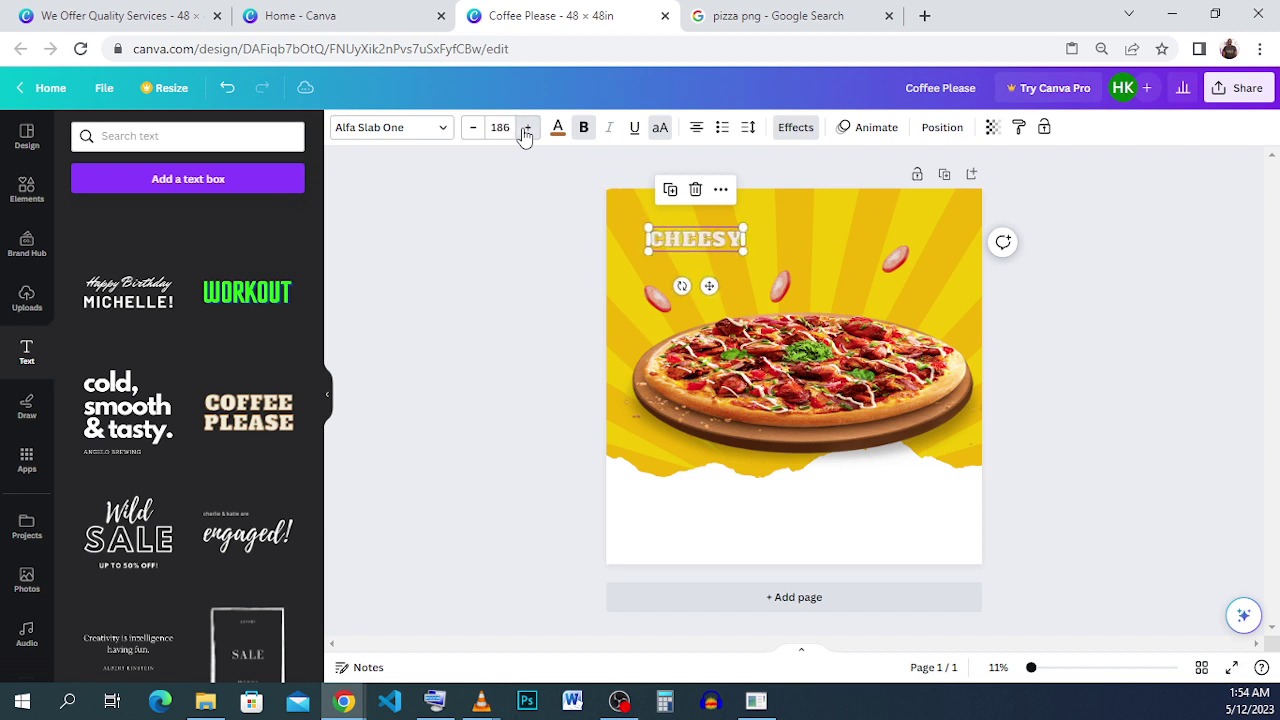
left_click(527, 127)
left_click(527, 127)
left_click(527, 127)
left_click(527, 127)
left_click(527, 127)
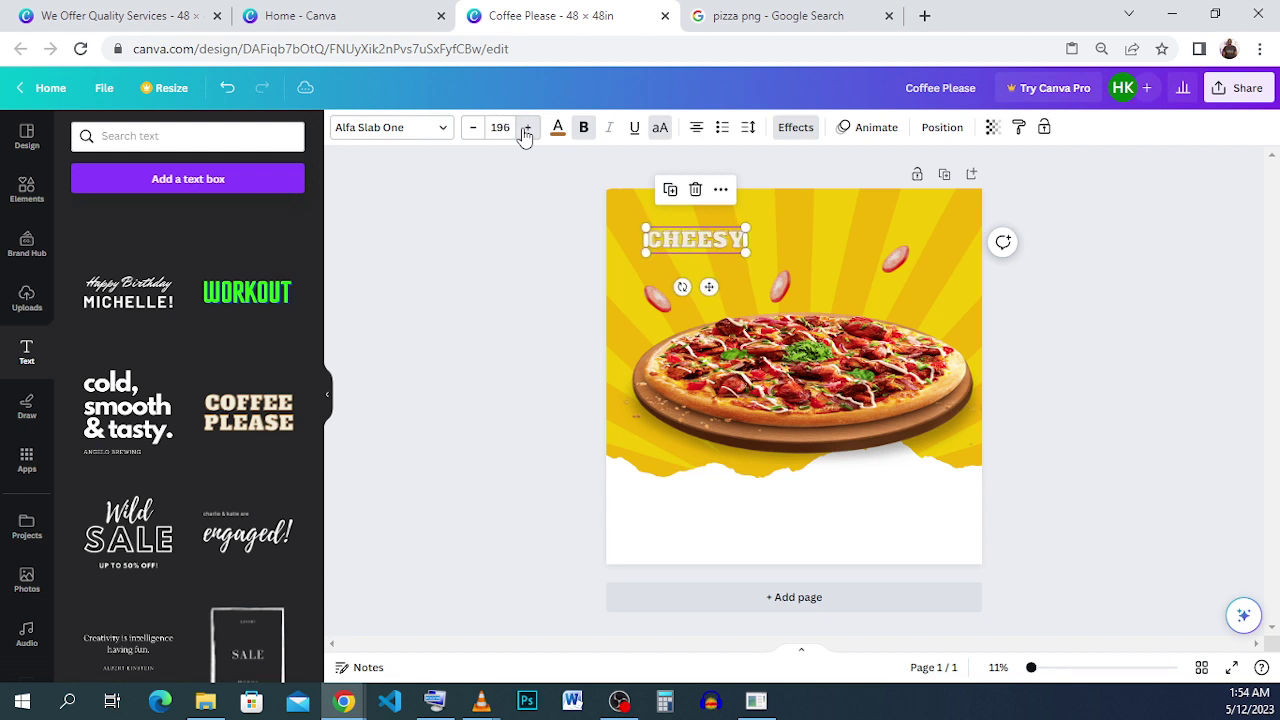
left_click(527, 127)
left_click(527, 127)
left_click(527, 127)
left_click(527, 127)
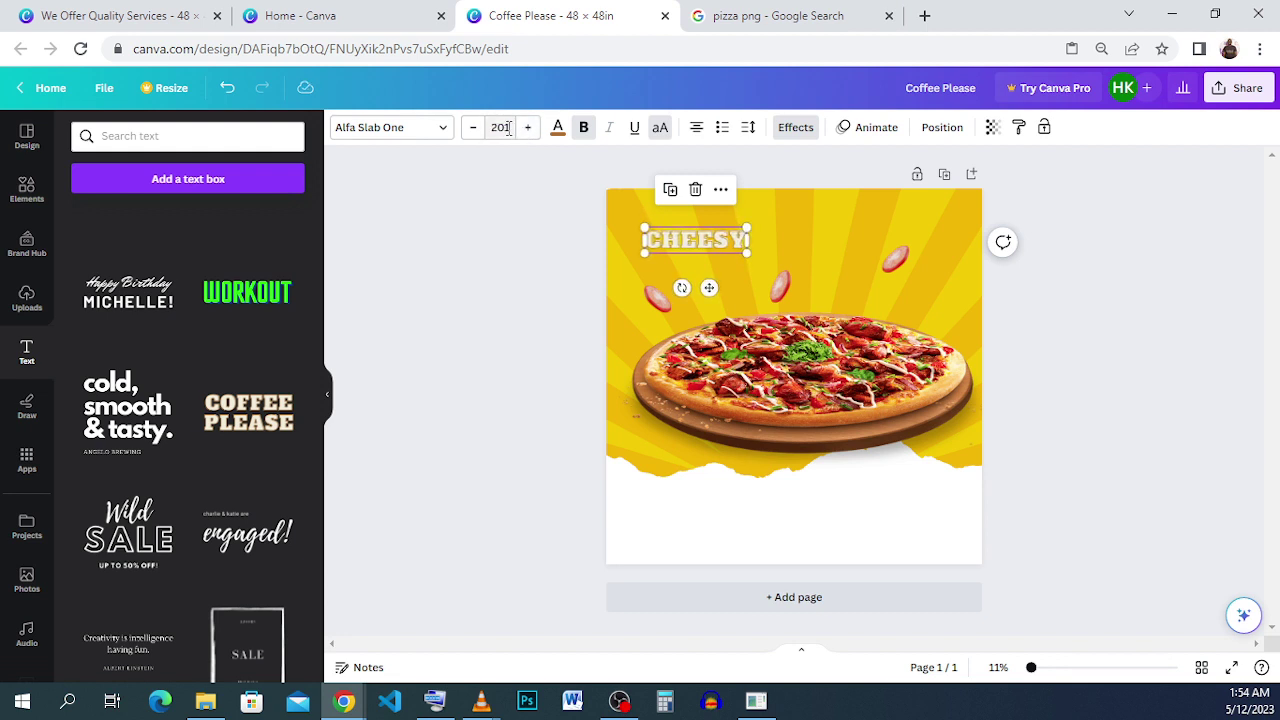
left_click(473, 127)
left_click(473, 127)
left_click(476, 135)
left_click(809, 247)
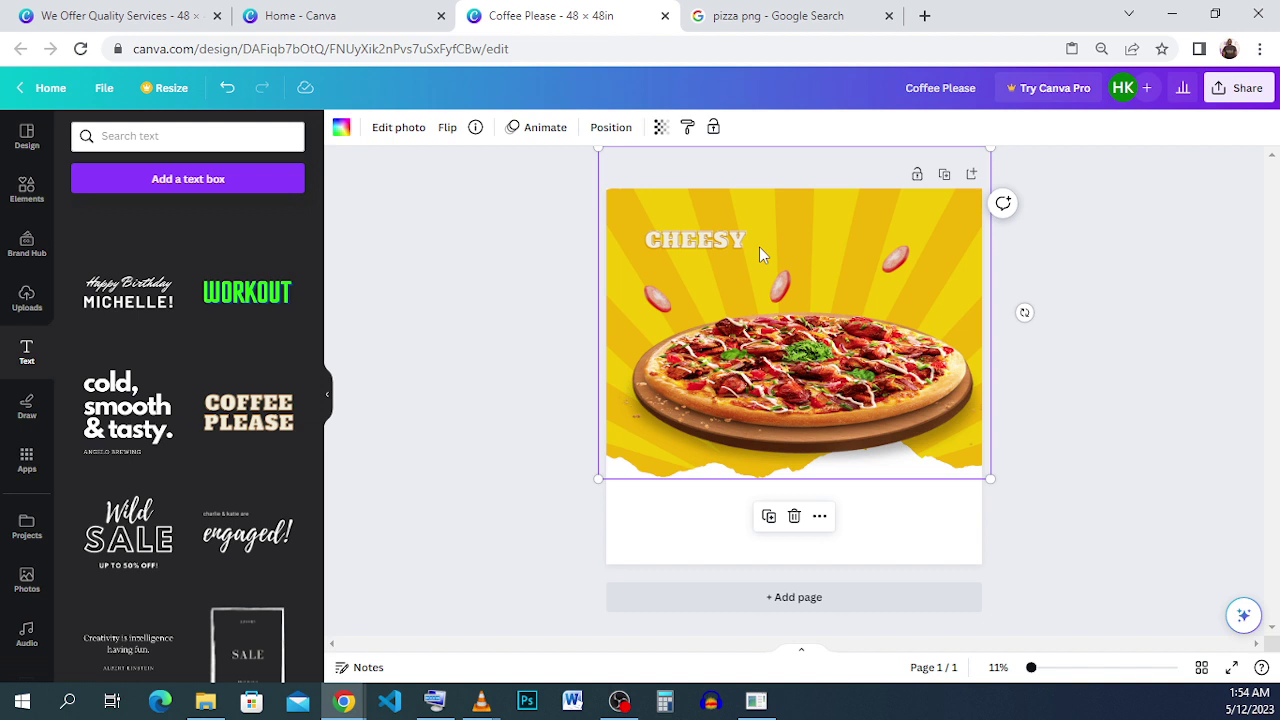
Duplicate the "CHEESY" heading and place the copy in the upper-right corner of the sunburst.
left_click(700, 249)
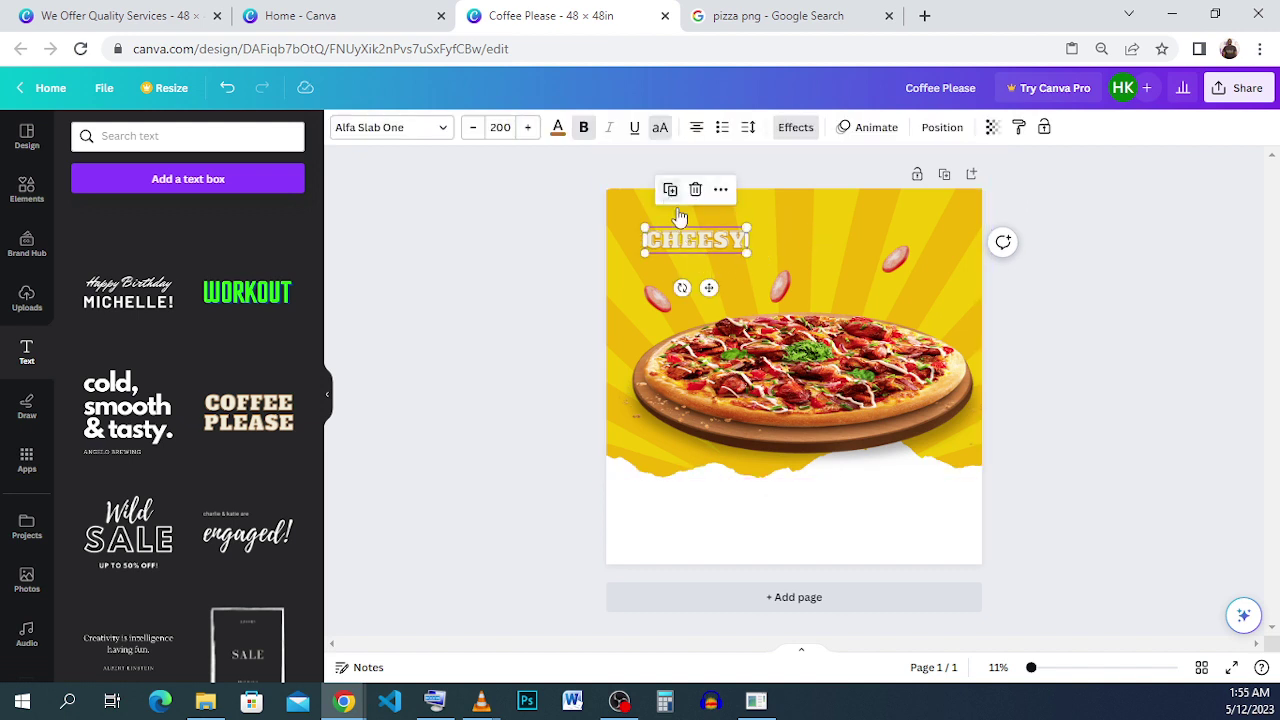
double_click(698, 246)
left_click_drag(698, 246, 910, 207)
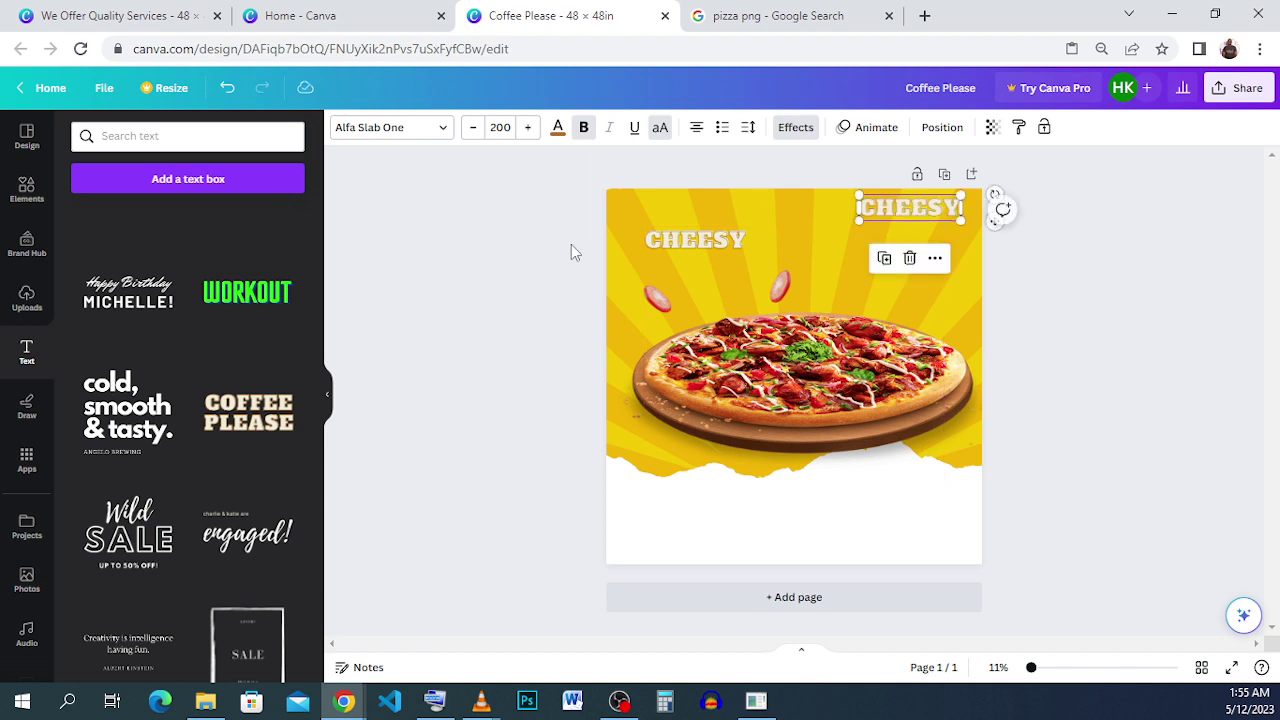
Apply the Curve shape to the left "CHEESY" heading with a curve value of -40.
left_click(697, 245)
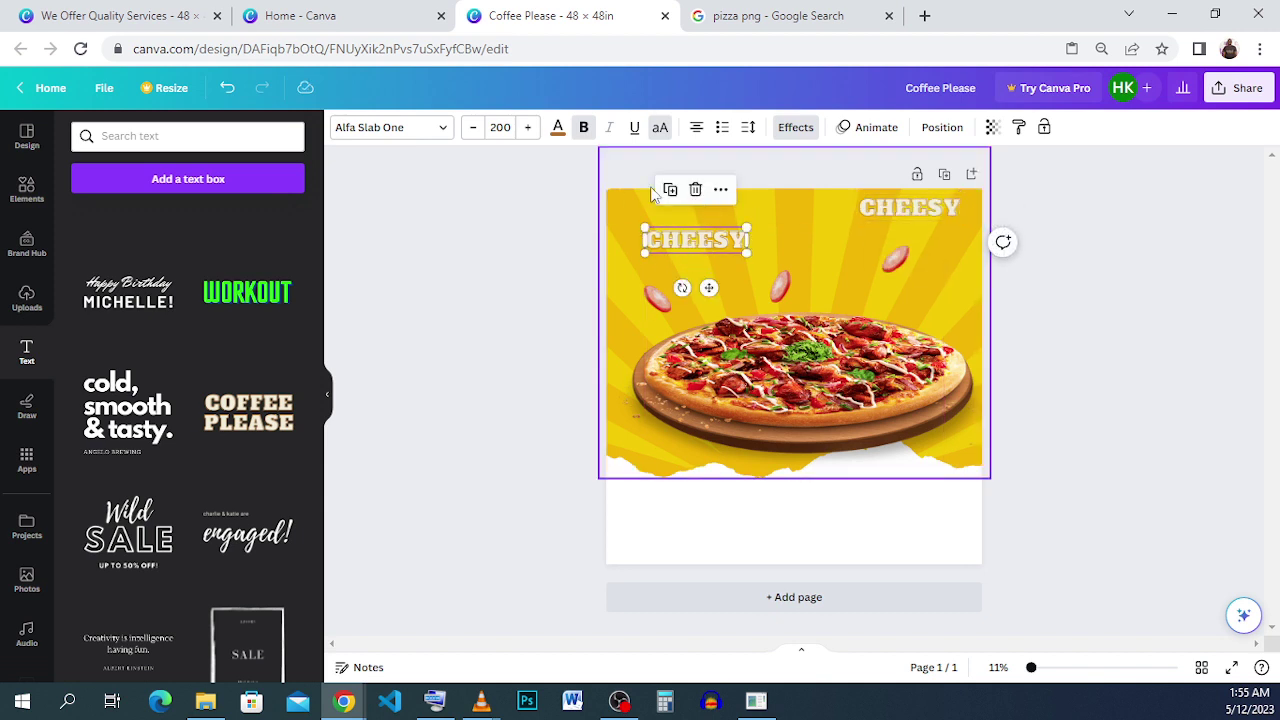
left_click(797, 135)
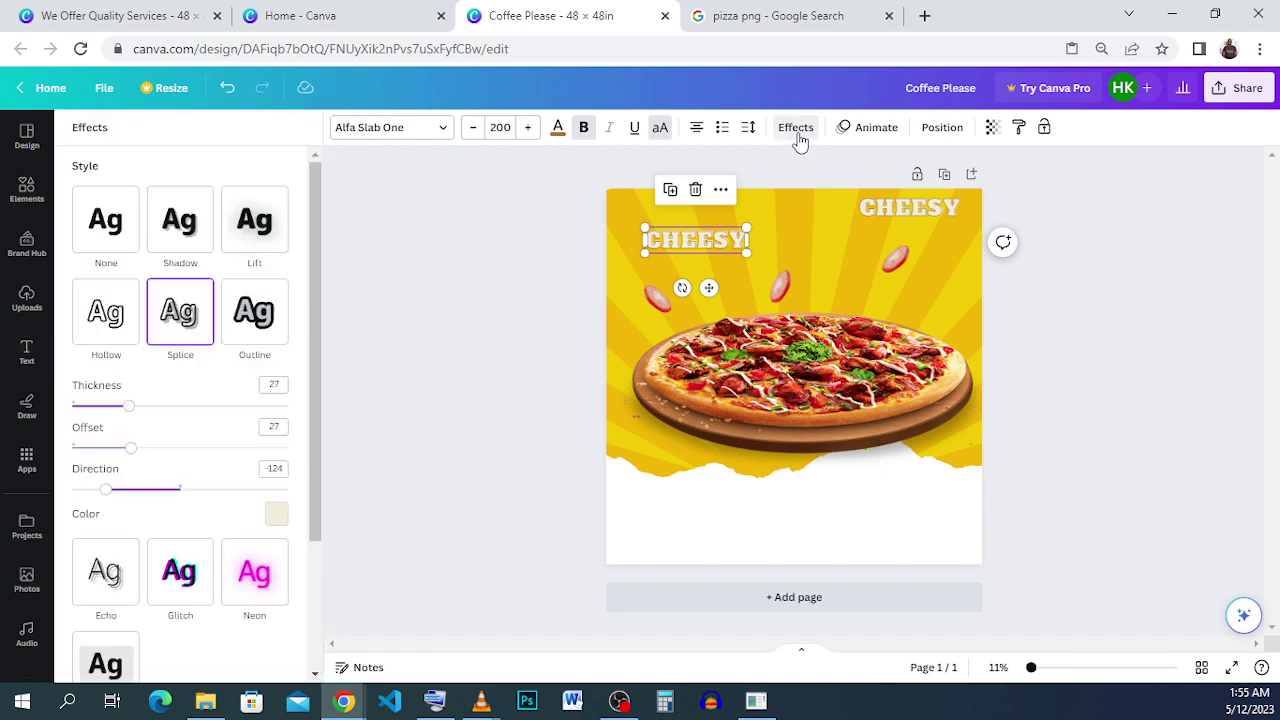
scroll(120, 409, "down", 2)
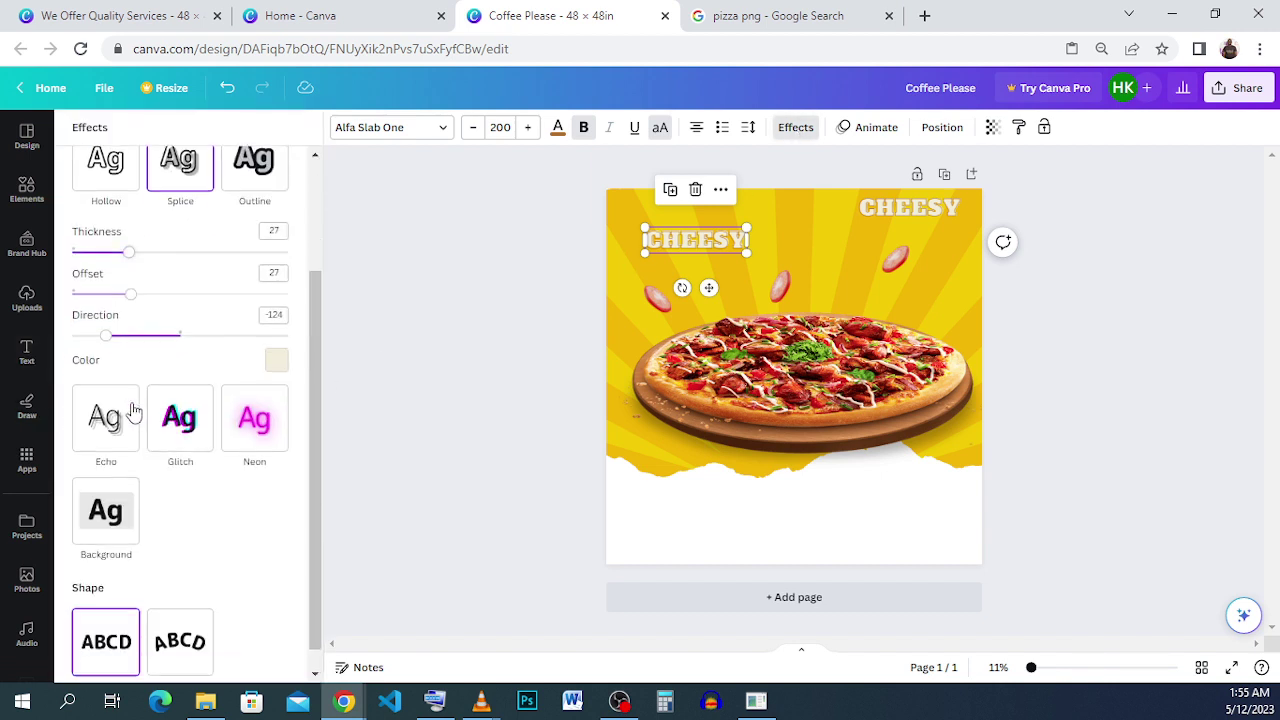
left_click(175, 650)
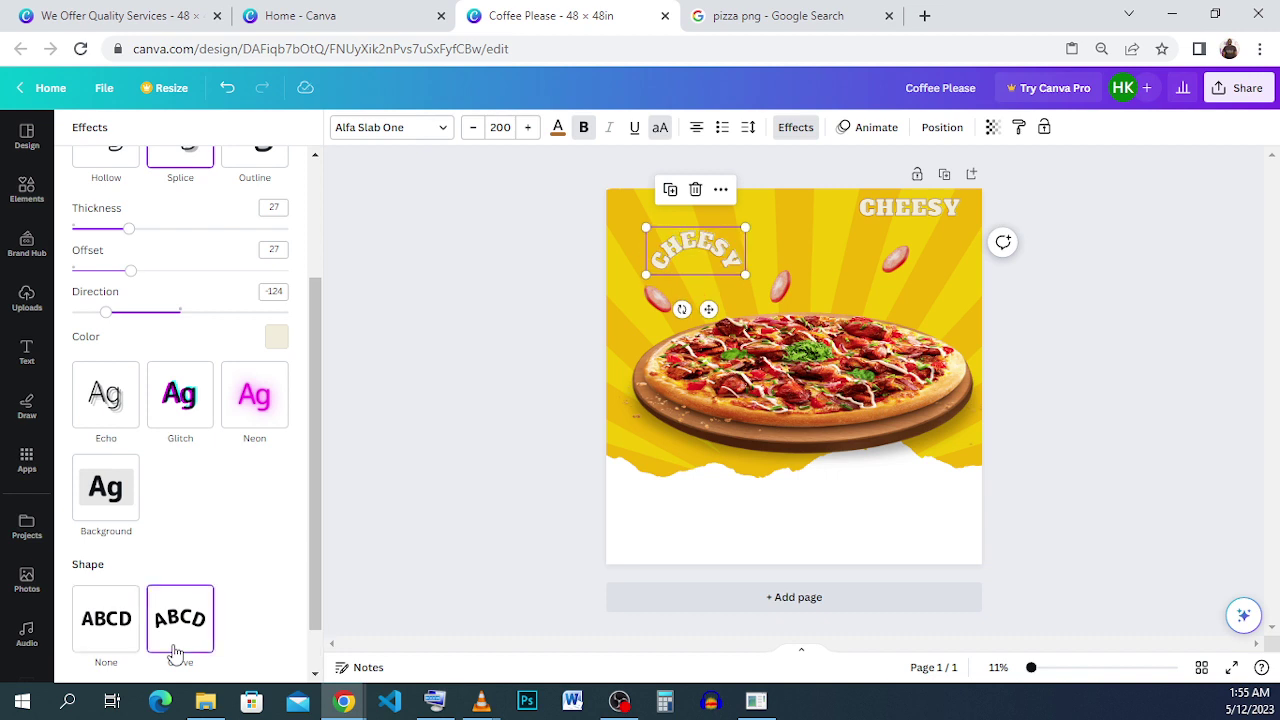
scroll(185, 620, "down", 1)
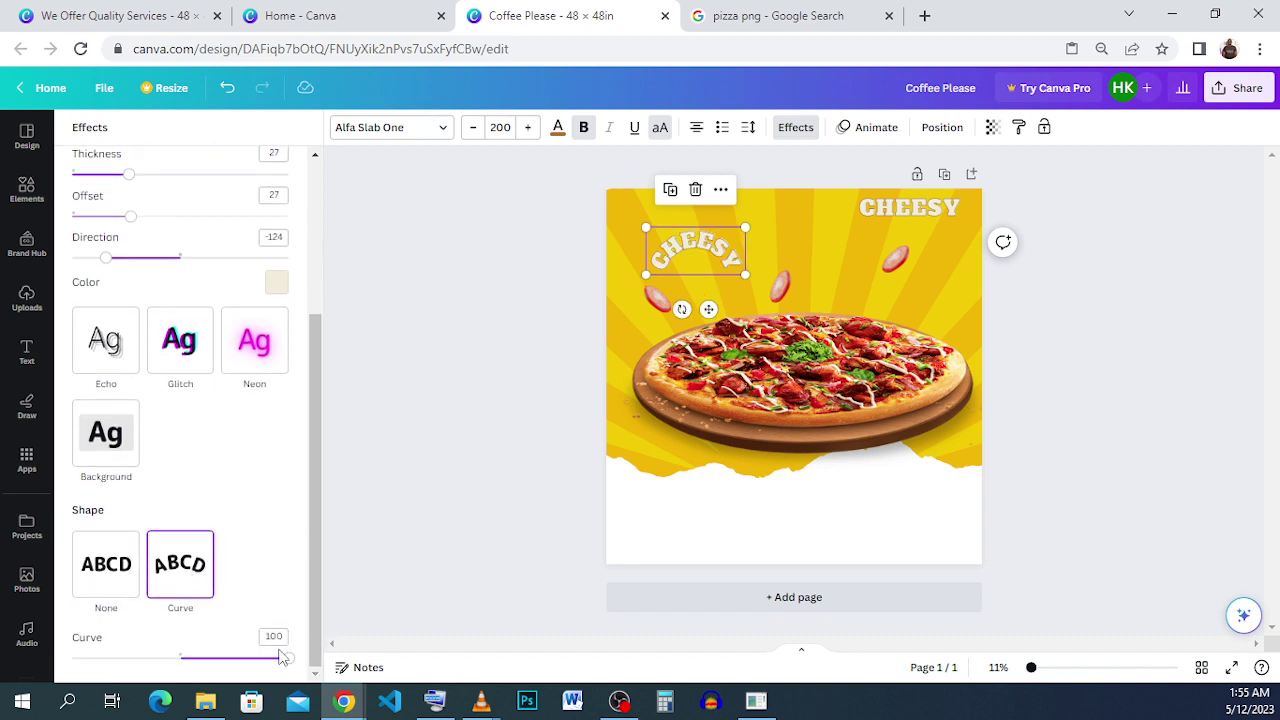
left_click_drag(283, 664, 140, 664)
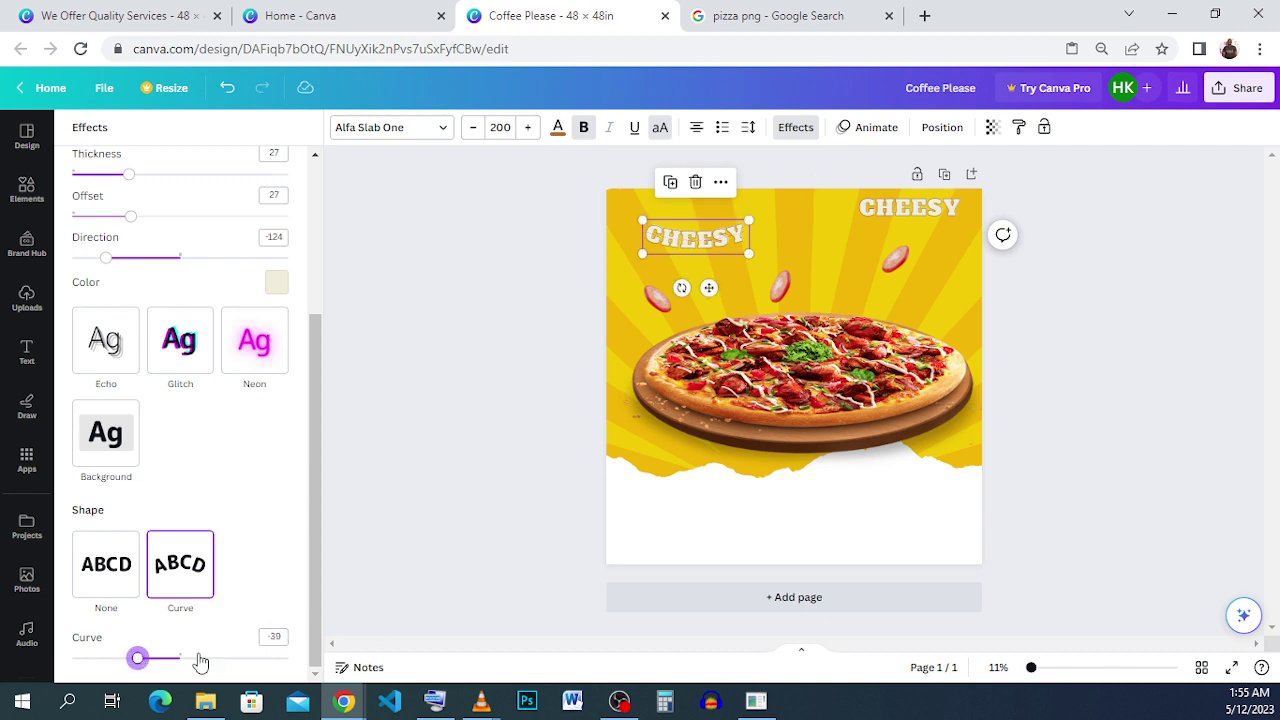
left_click_drag(136, 661, 139, 664)
Move the curved "CHEESY" heading slightly down toward the centre and set its font size to 250.
left_click_drag(703, 250, 756, 267)
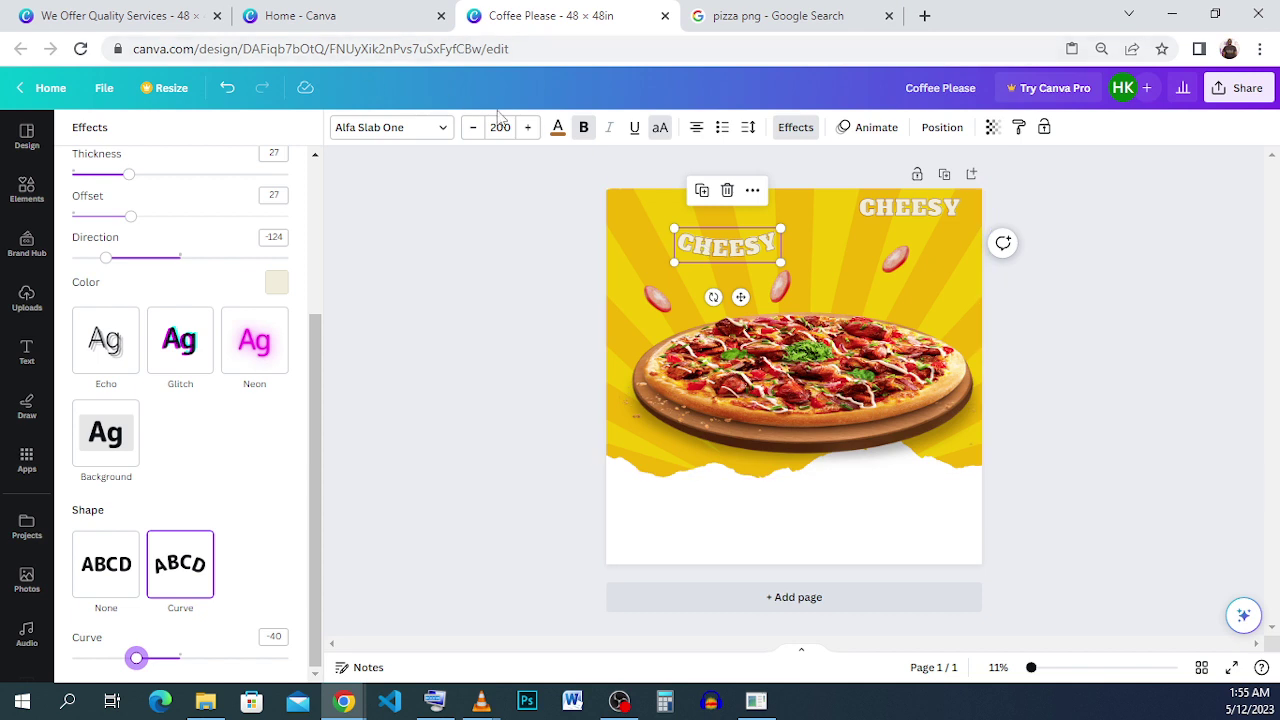
left_click(529, 127)
left_click(529, 127)
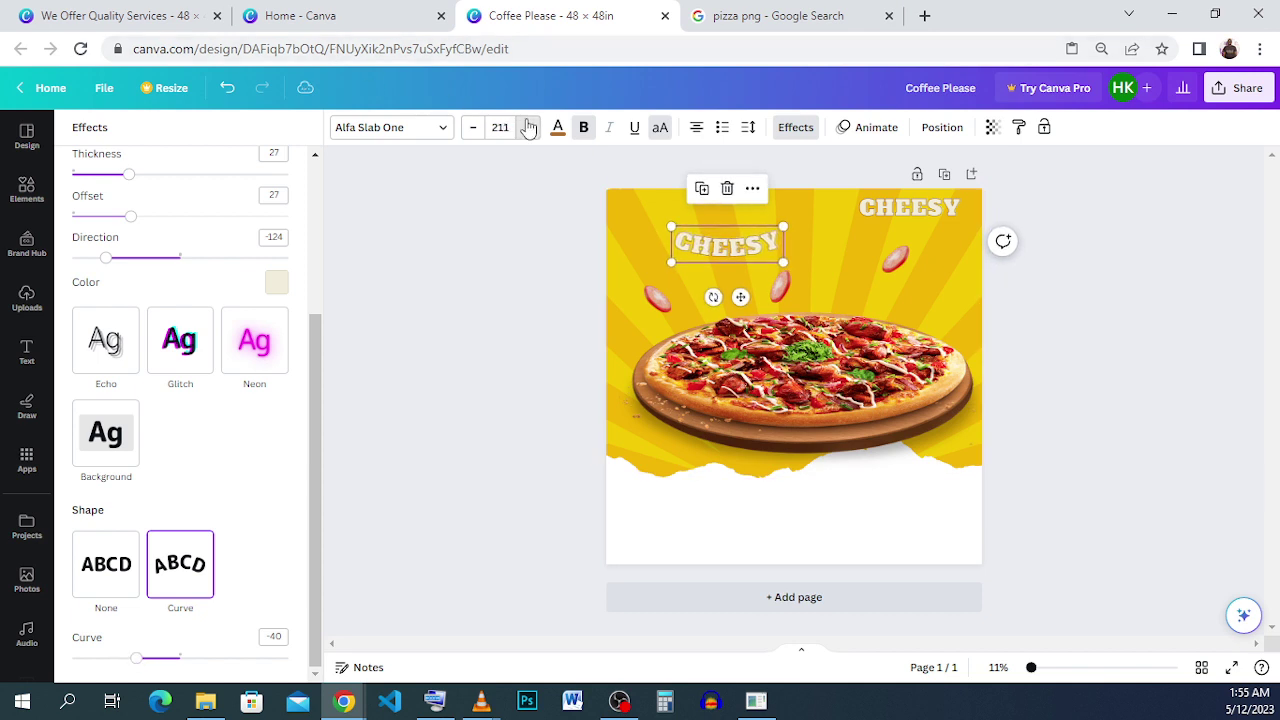
left_click(529, 127)
left_click(529, 127)
left_click(529, 127)
left_click(529, 127)
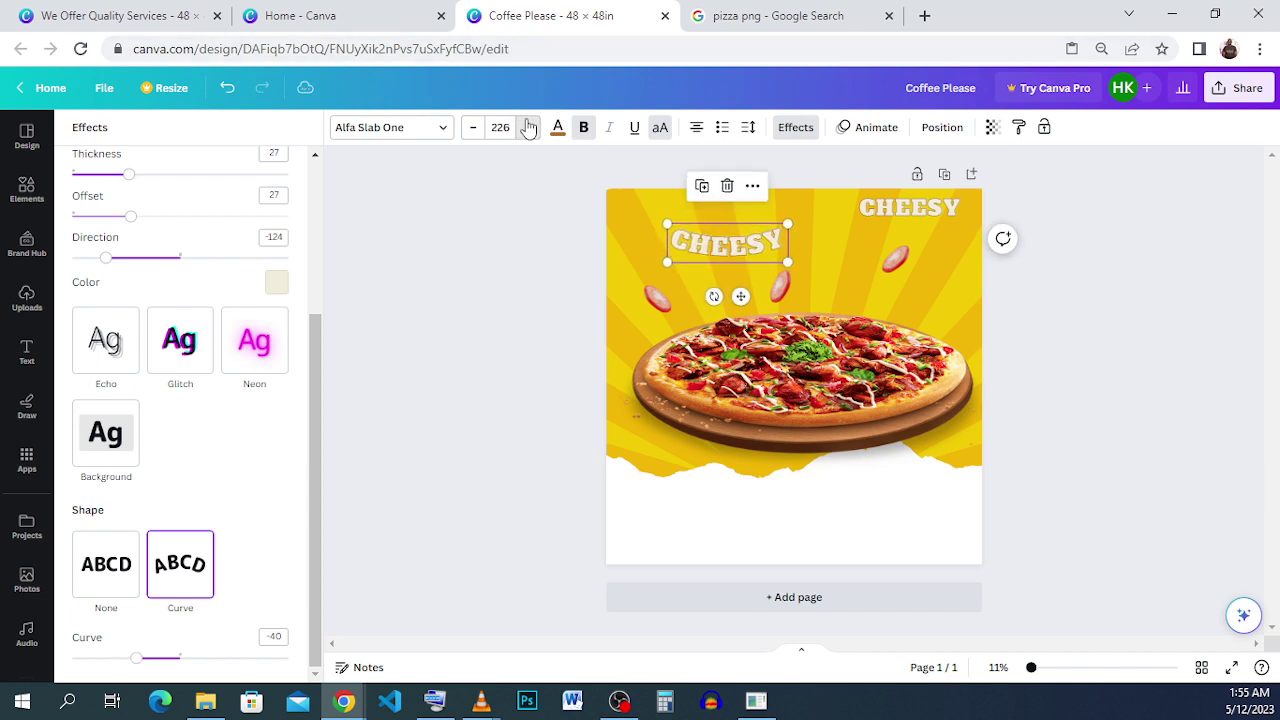
left_click(529, 127)
left_click(529, 127)
left_click(529, 127)
left_click(529, 127)
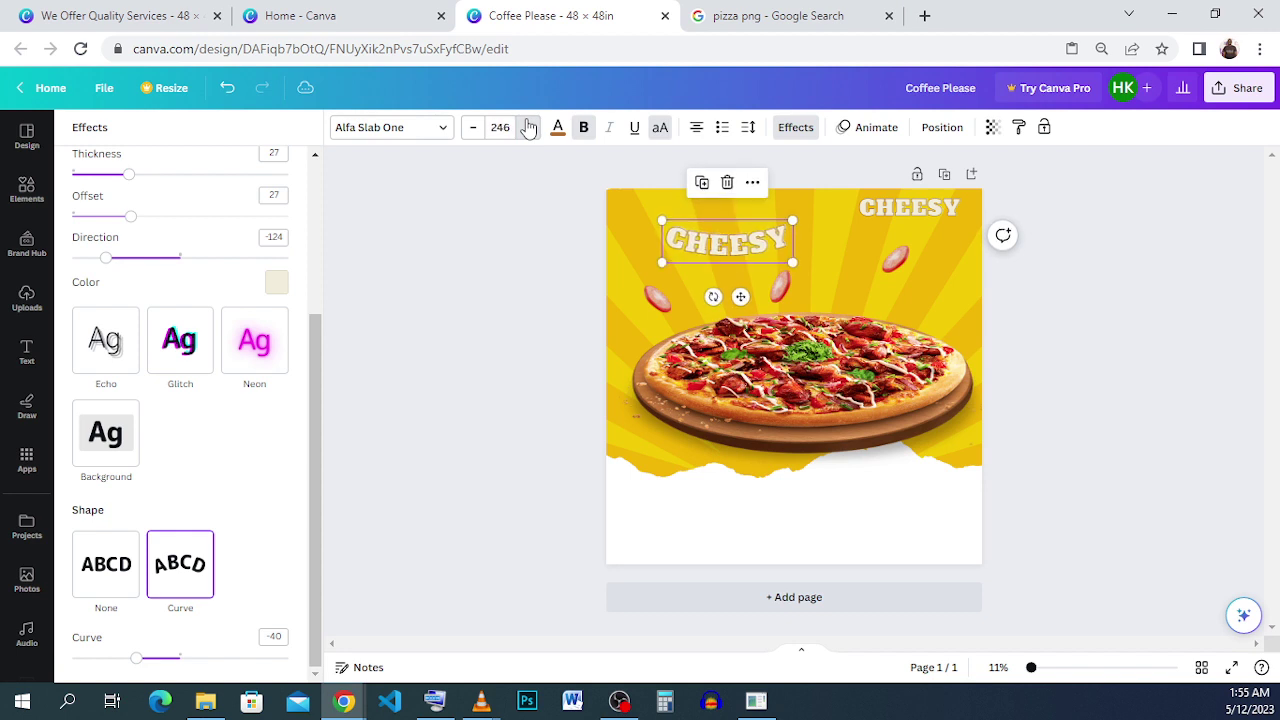
left_click(529, 127)
left_click(529, 127)
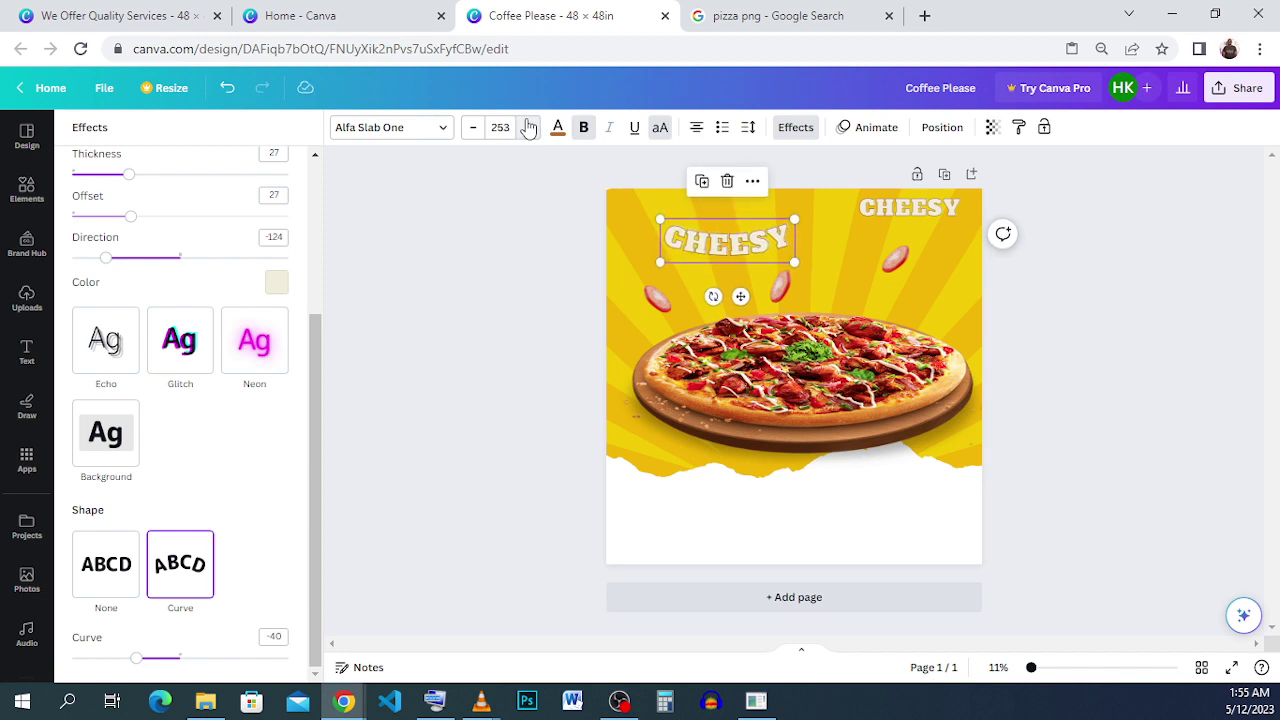
left_click(473, 129)
left_click(473, 129)
left_click(473, 129)
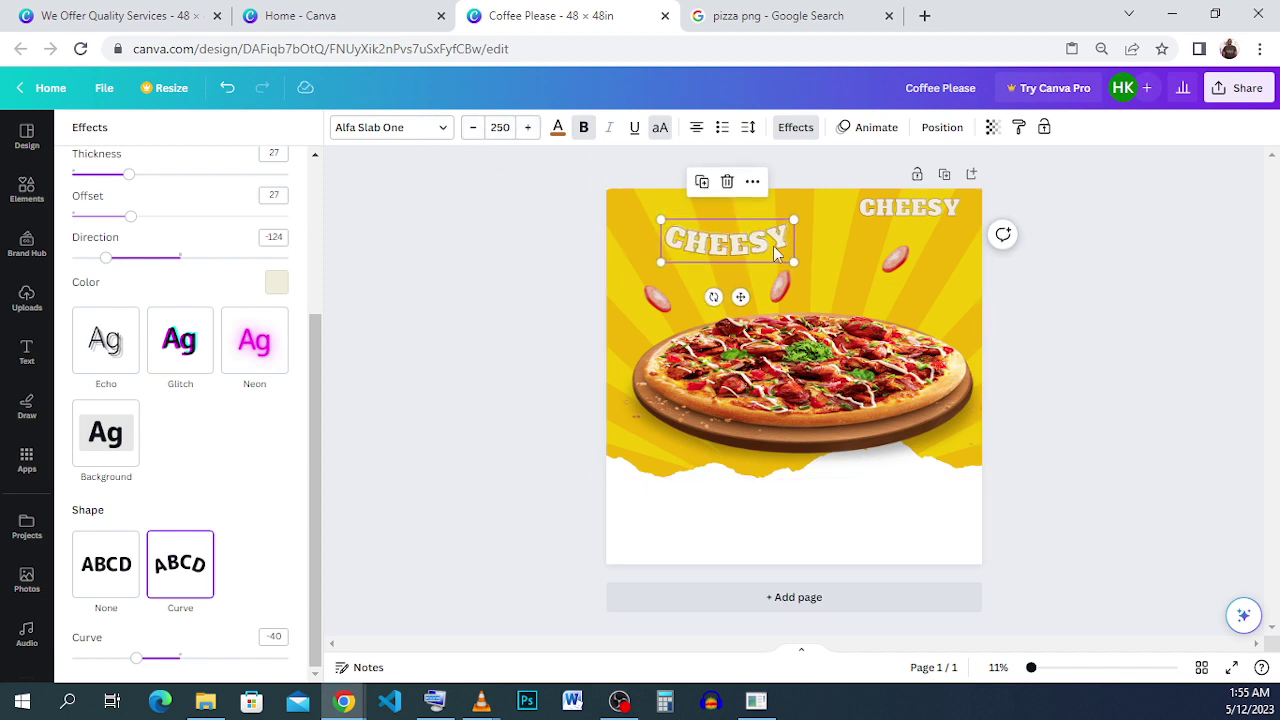
left_click_drag(756, 250, 756, 258)
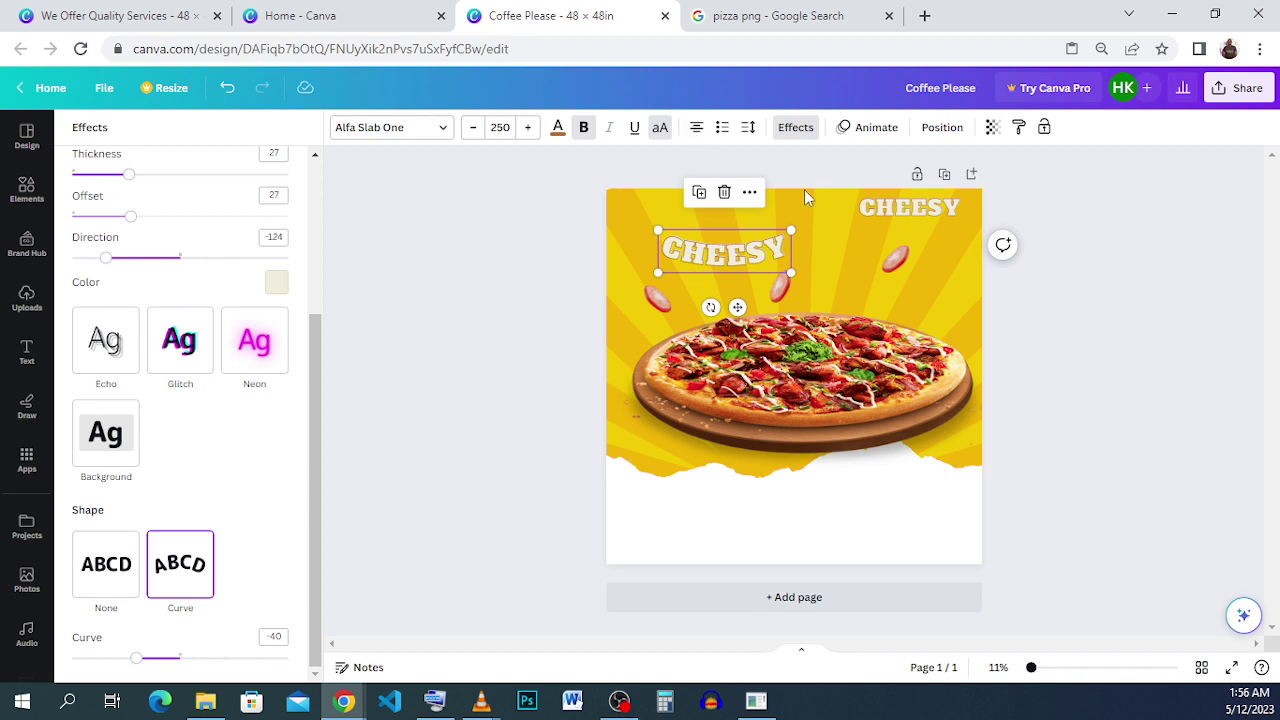
Move the straight "CHEESY" copy down beside the curved heading, directly to its right.
left_click_drag(891, 205, 827, 246)
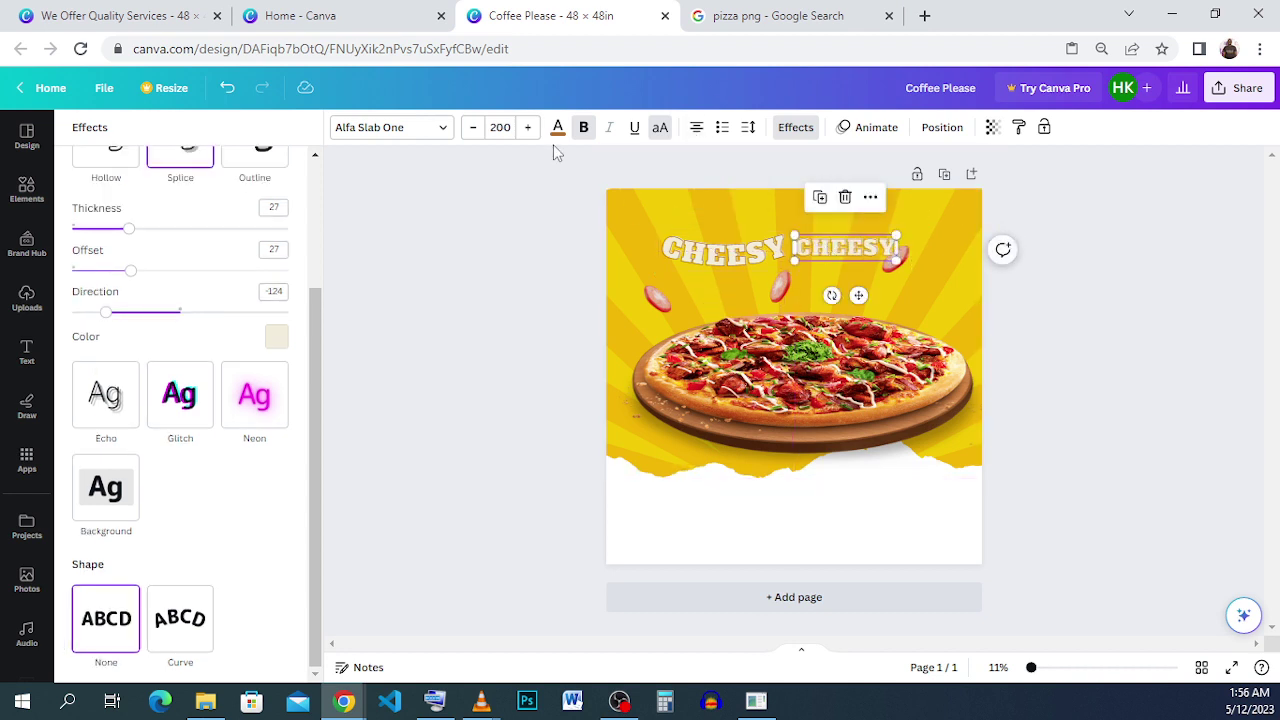
key("ctrl+z")
key("ctrl+y")
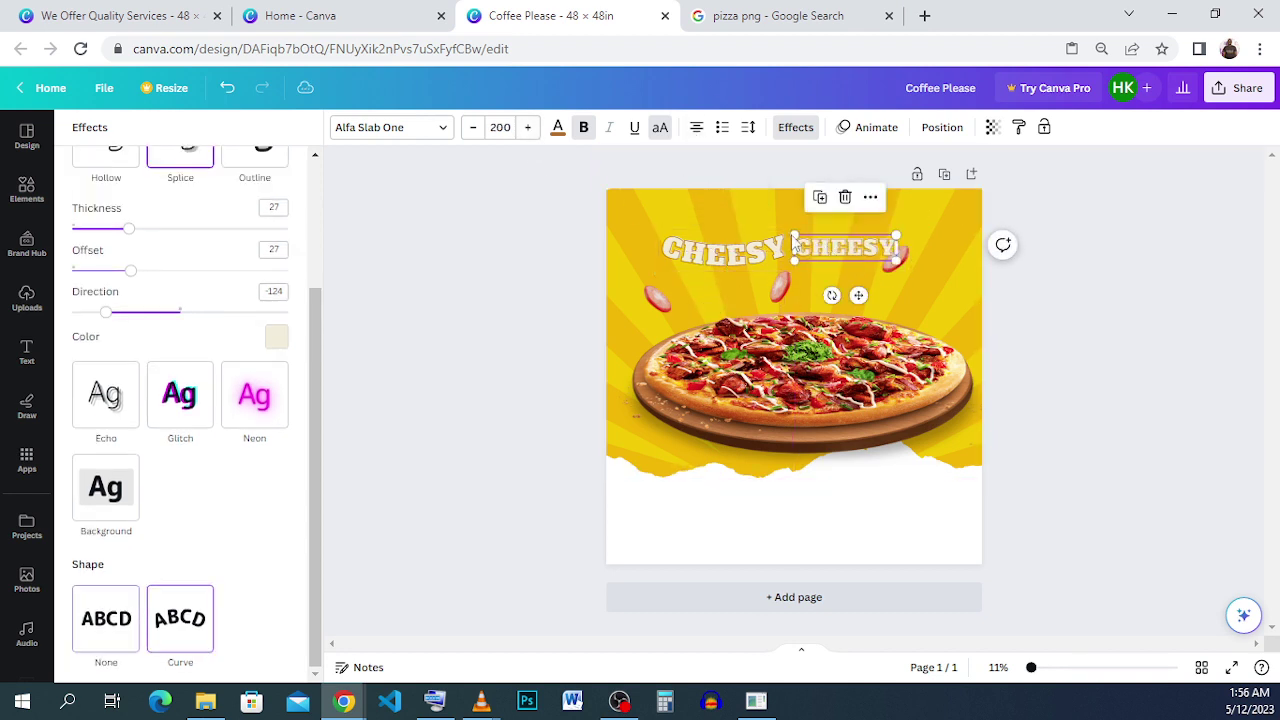
Set the straight "CHEESY" copy's font size to 250, matching the curved heading.
left_click(528, 128)
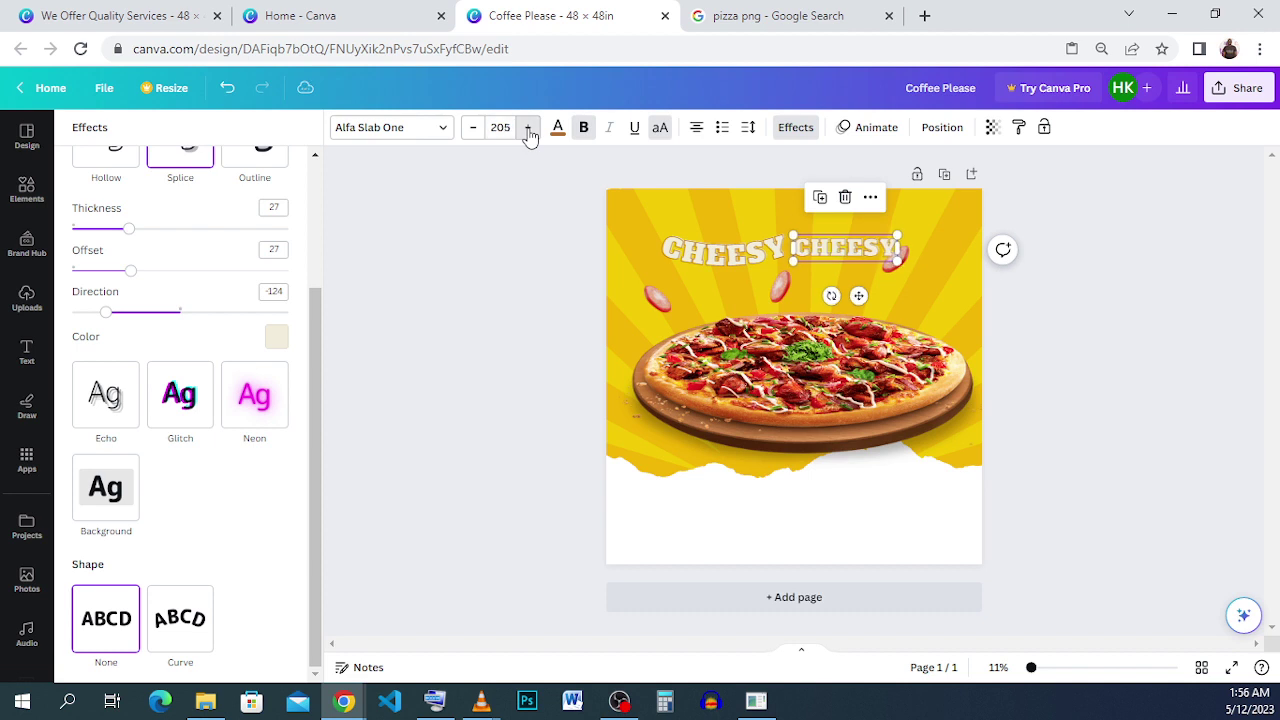
left_click(528, 128)
left_click(528, 128)
left_click(528, 128)
left_click(528, 128)
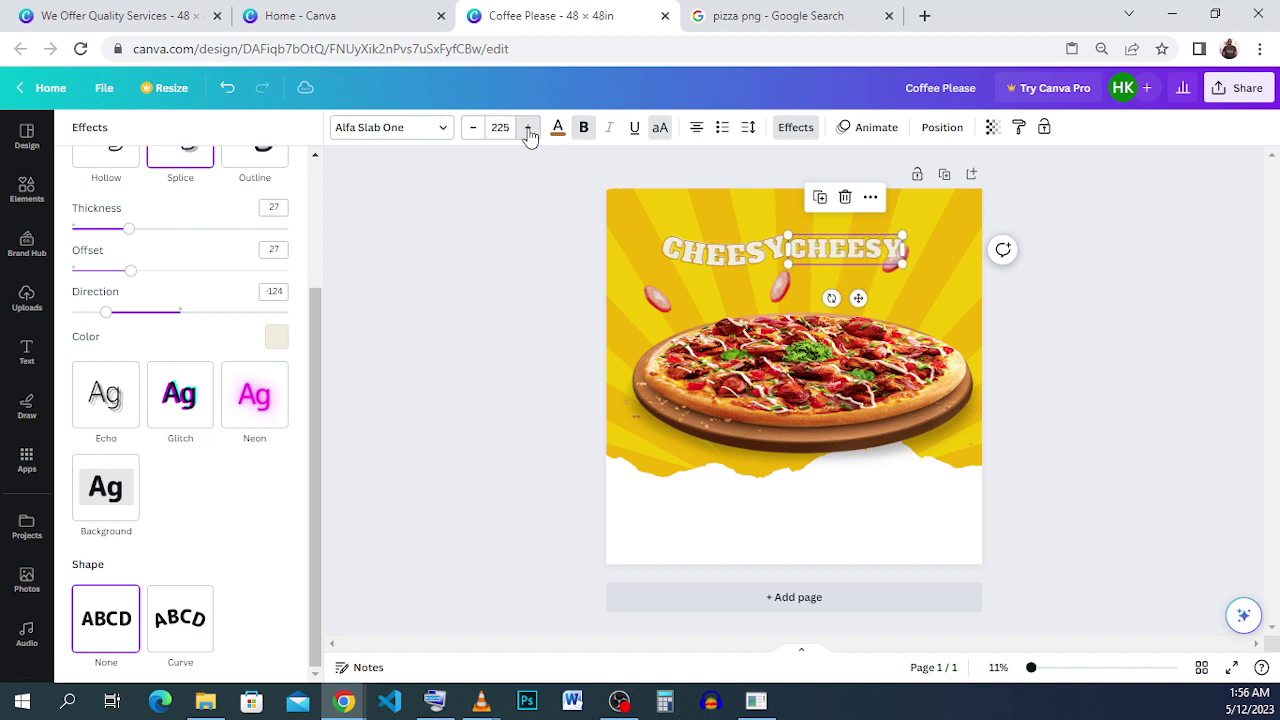
left_click(528, 128)
left_click(528, 128)
left_click(528, 128)
left_click(528, 128)
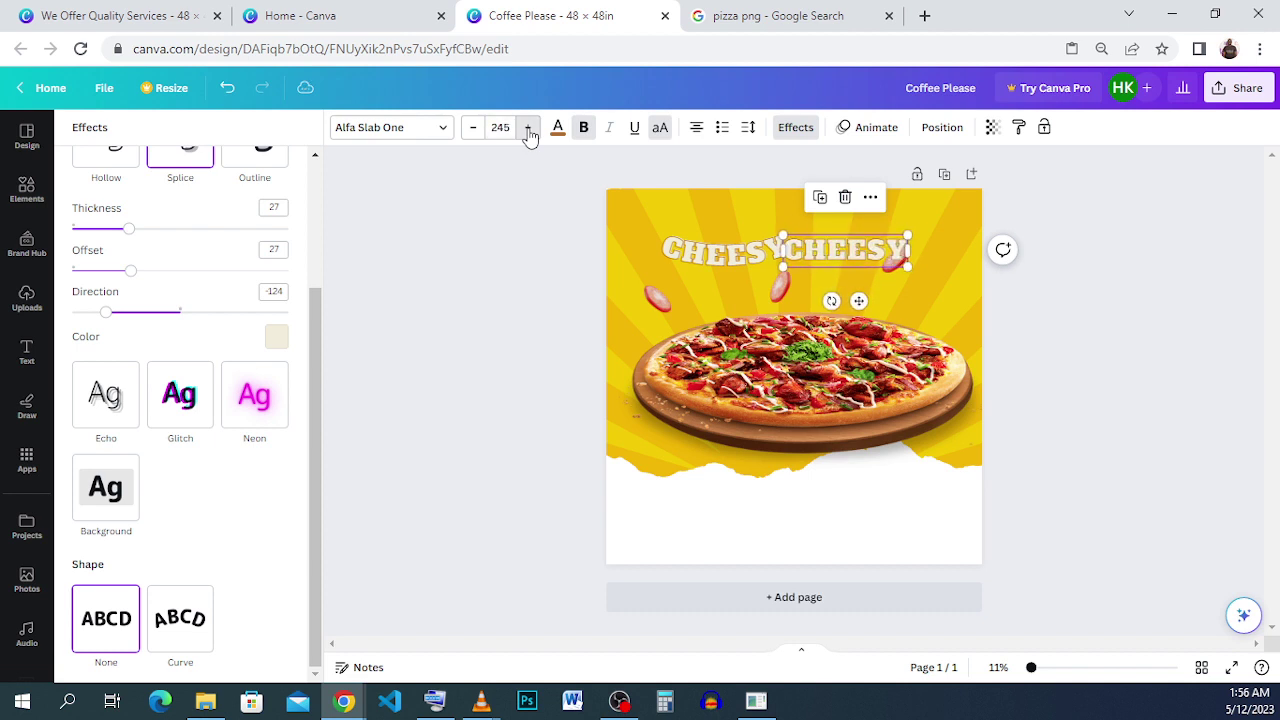
left_click(528, 128)
left_click(473, 127)
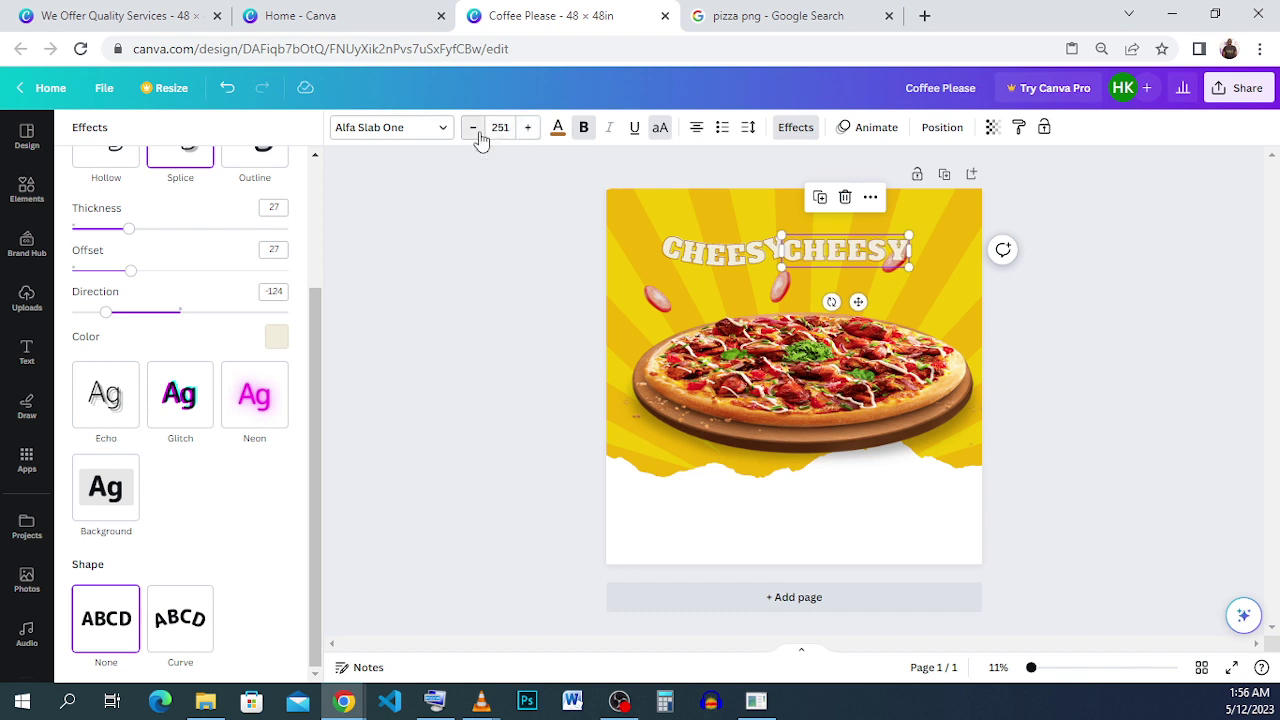
left_click_drag(860, 252, 859, 252)
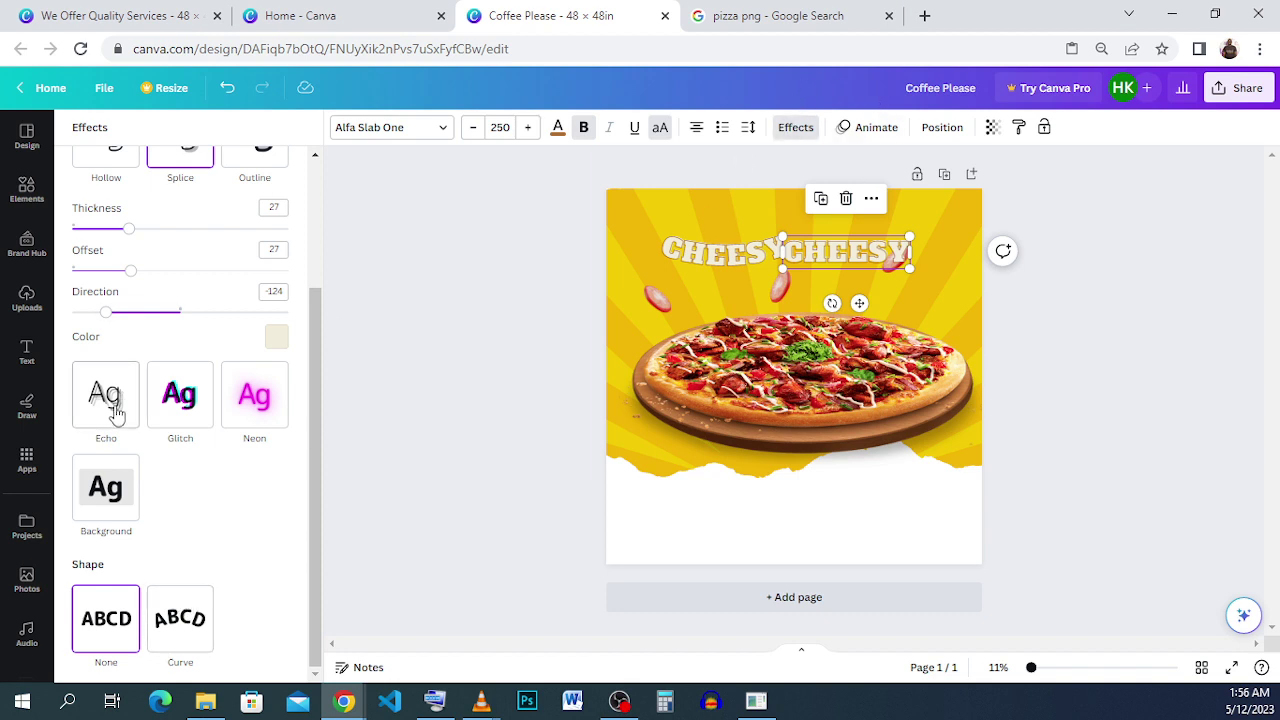
Apply the Curve shape to the right "CHEESY" copy with a curve value of 40.
left_click(180, 612)
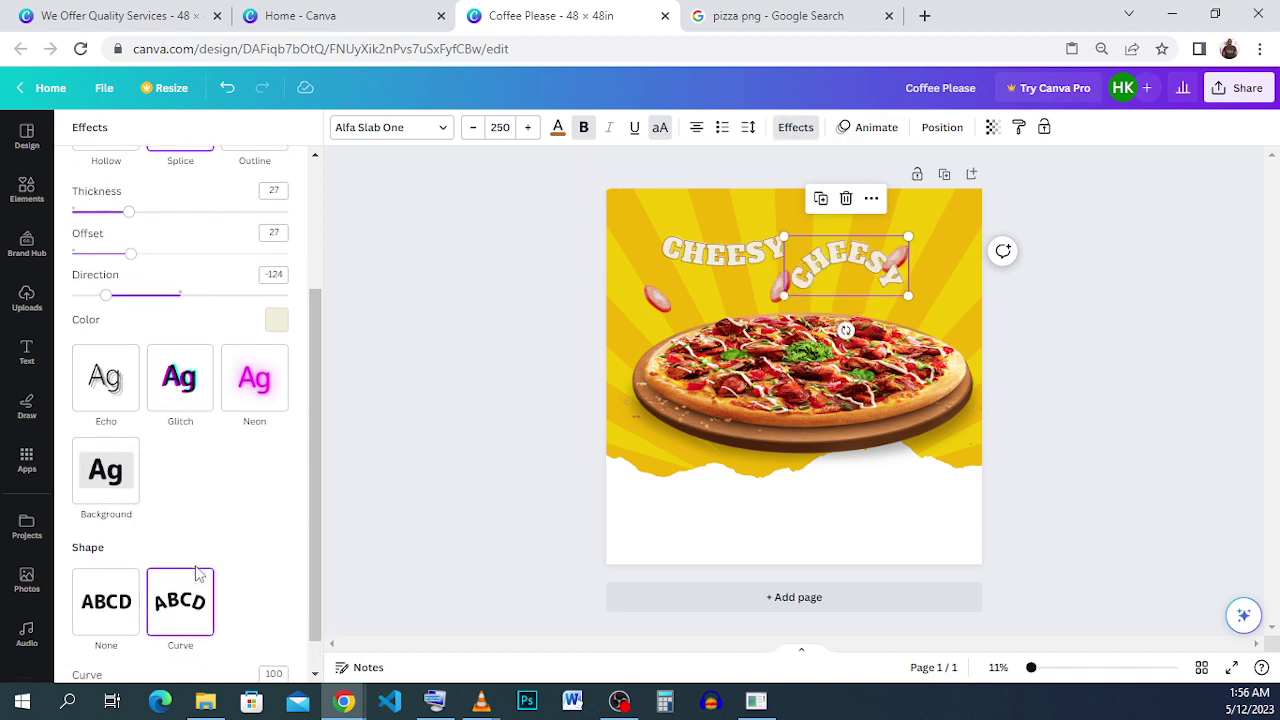
left_click_drag(282, 662, 226, 660)
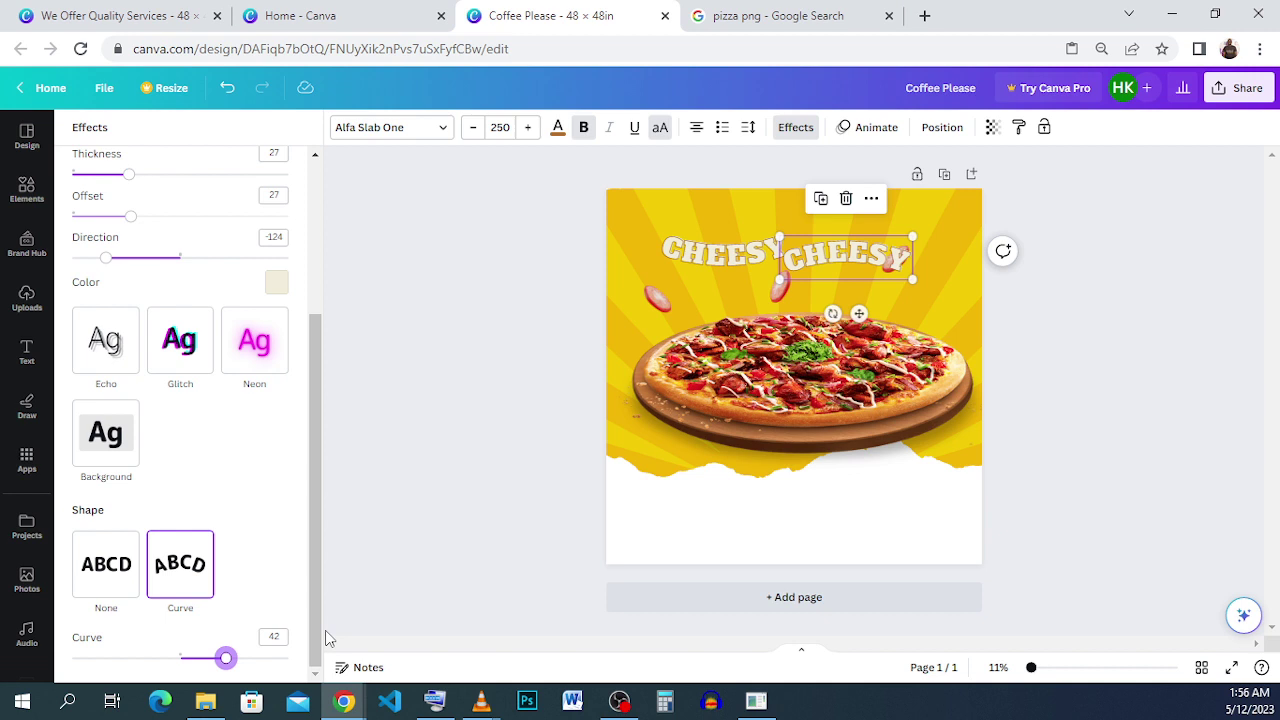
left_click(271, 634)
type("40")
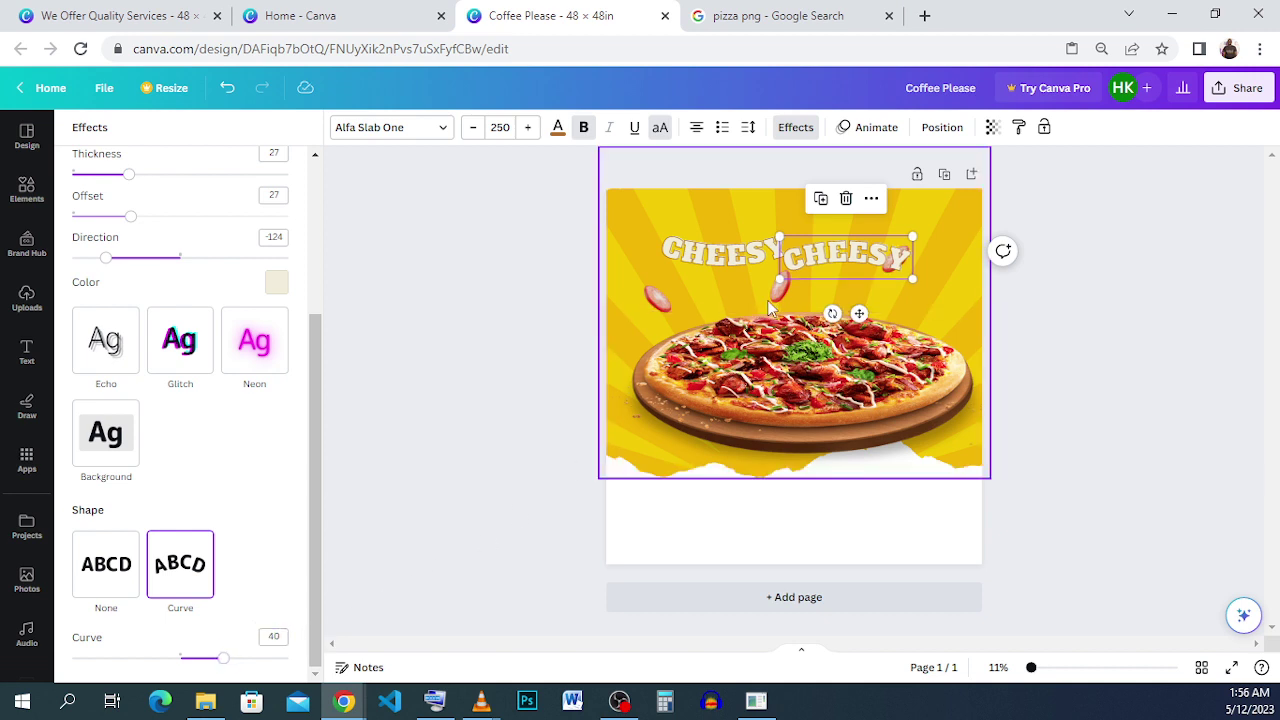
Move the right "CHEESY" heading up so that both words join in one continuous wave.
left_click(725, 265)
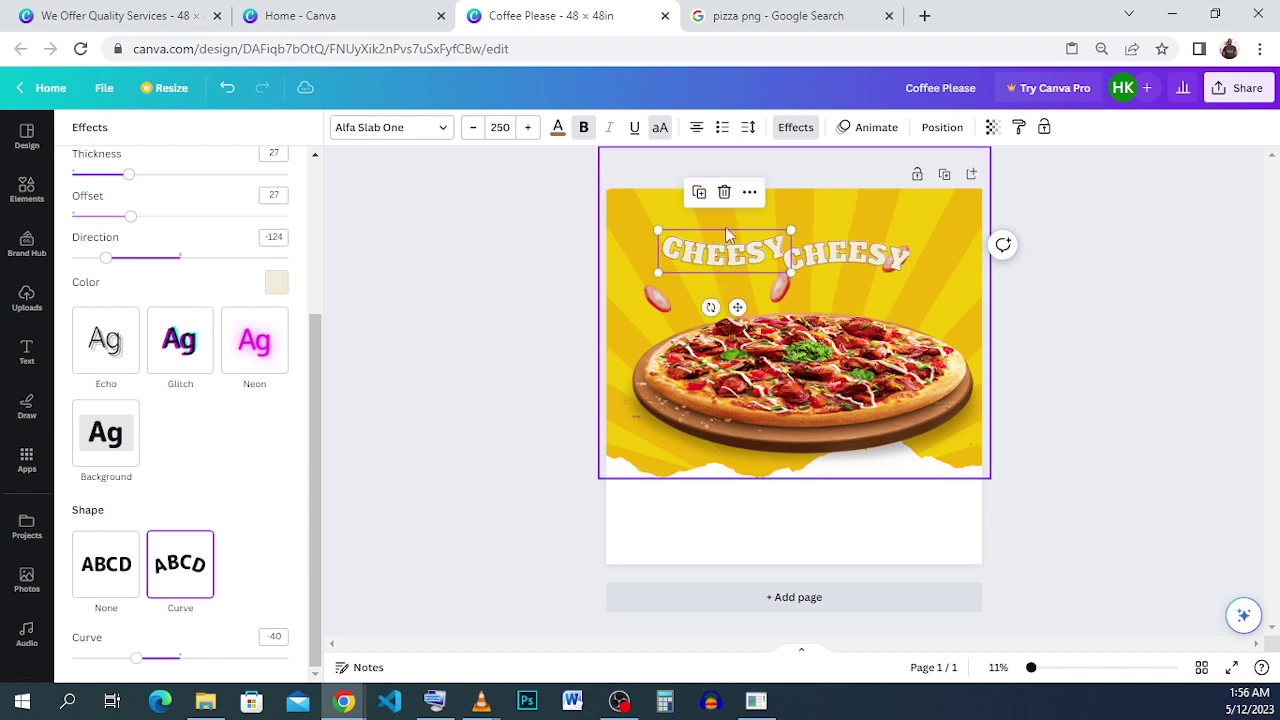
left_click(855, 264)
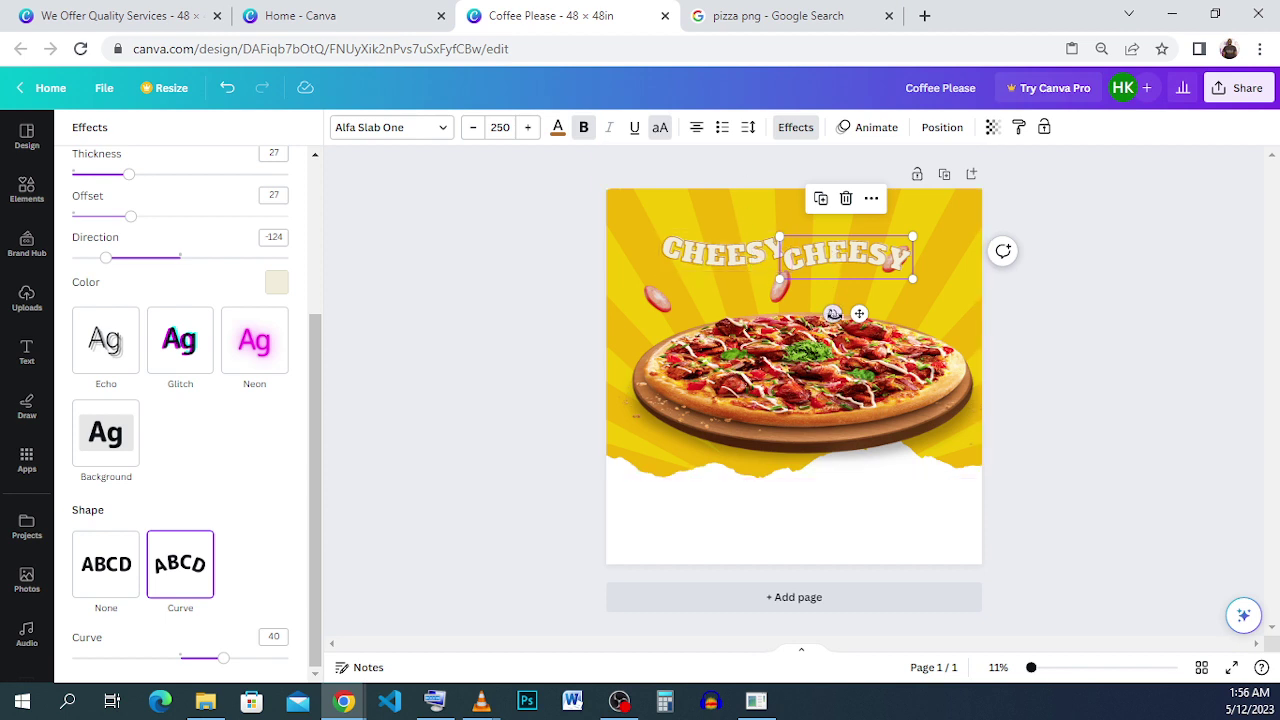
left_click_drag(829, 254, 829, 231)
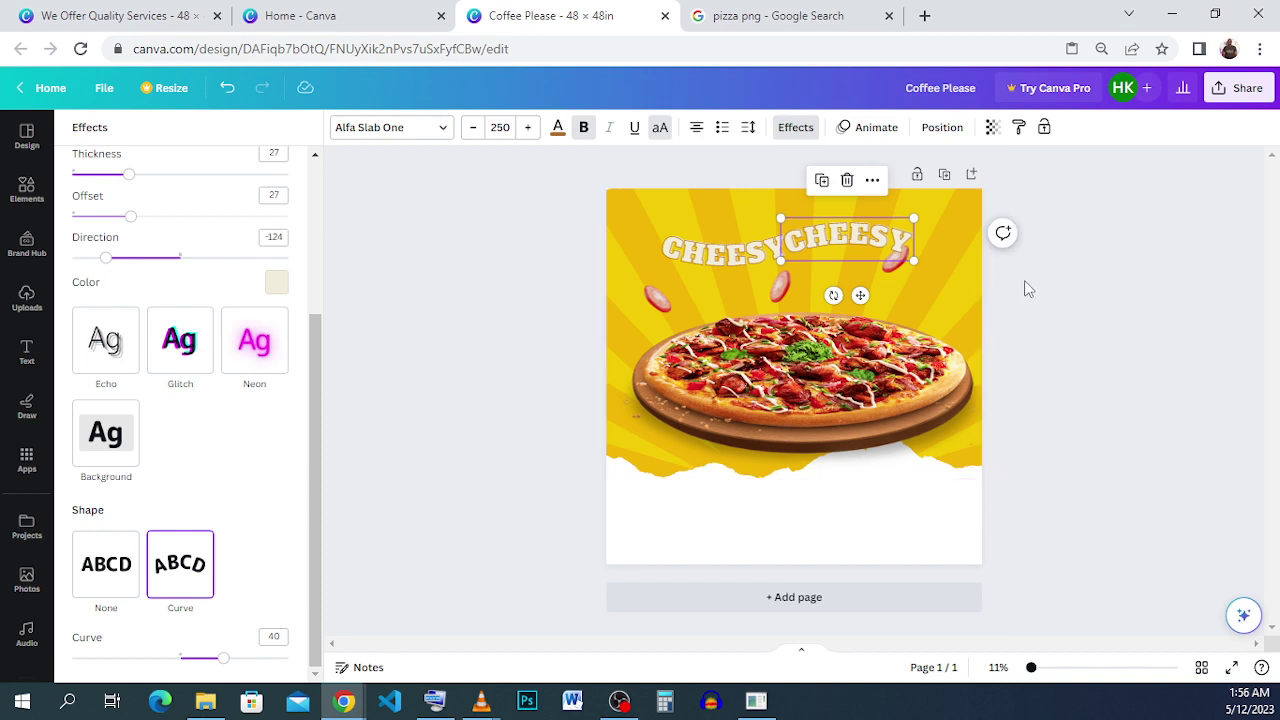
left_click(1045, 304)
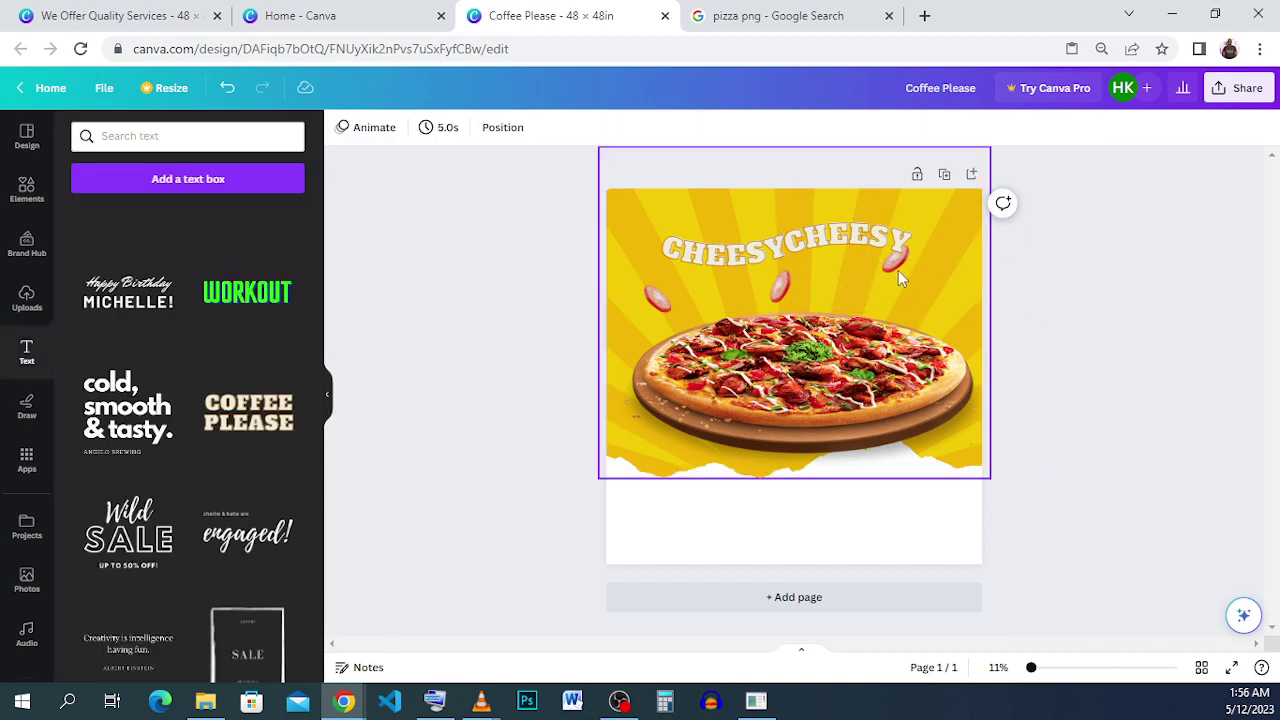
Move the right "CHEESY" heading down, clear of the left one, and increase its font size to 300.
left_click_drag(860, 258, 873, 262)
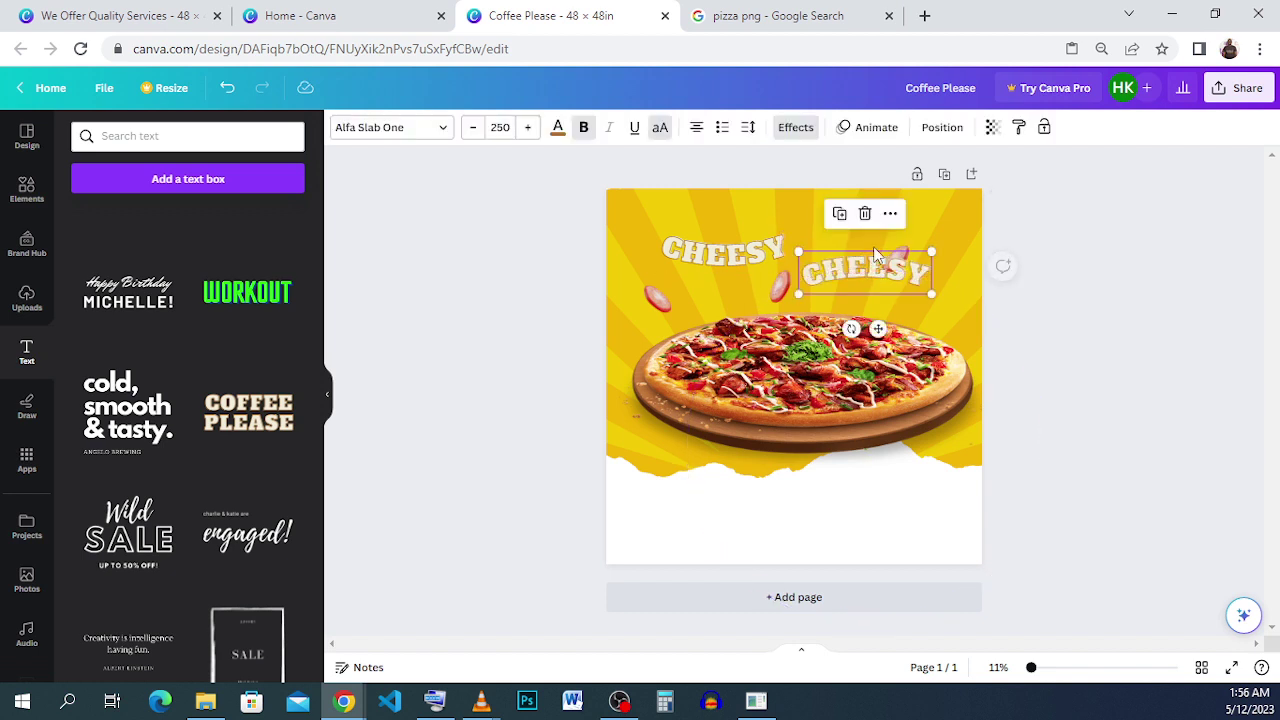
left_click(537, 131)
left_click(537, 131)
left_click(537, 131)
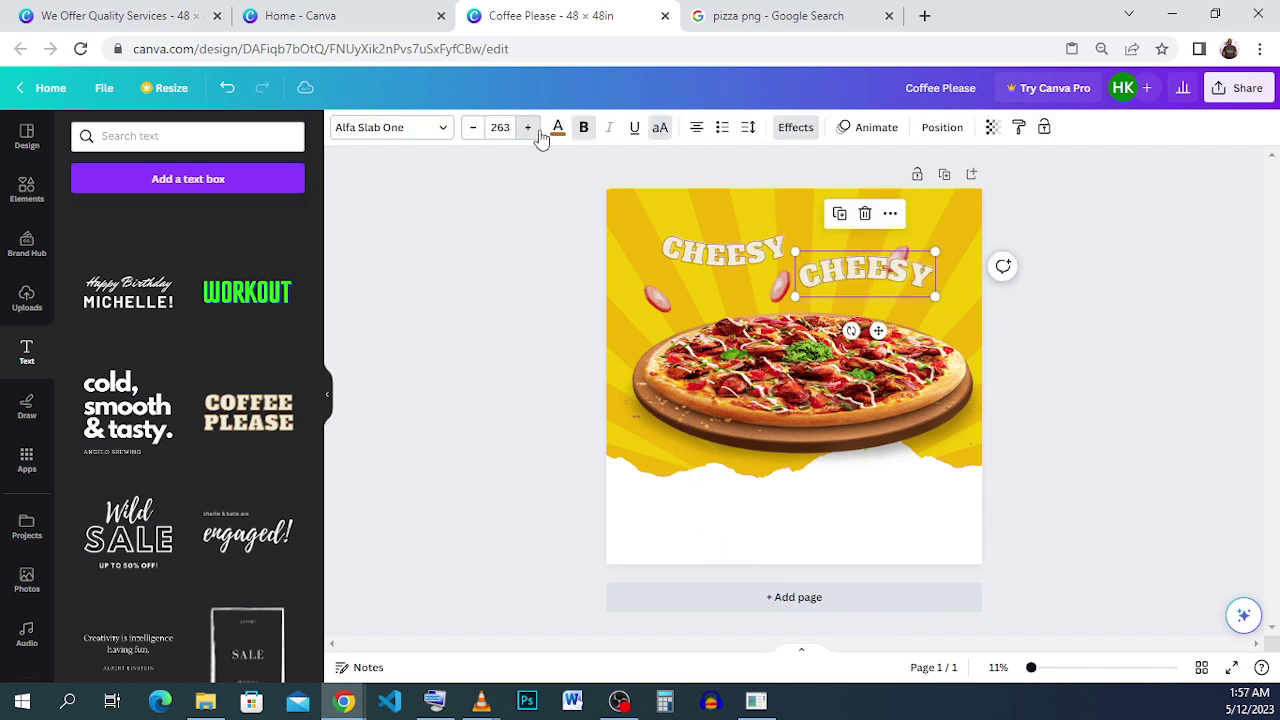
left_click(537, 131)
left_click(528, 128)
left_click(528, 128)
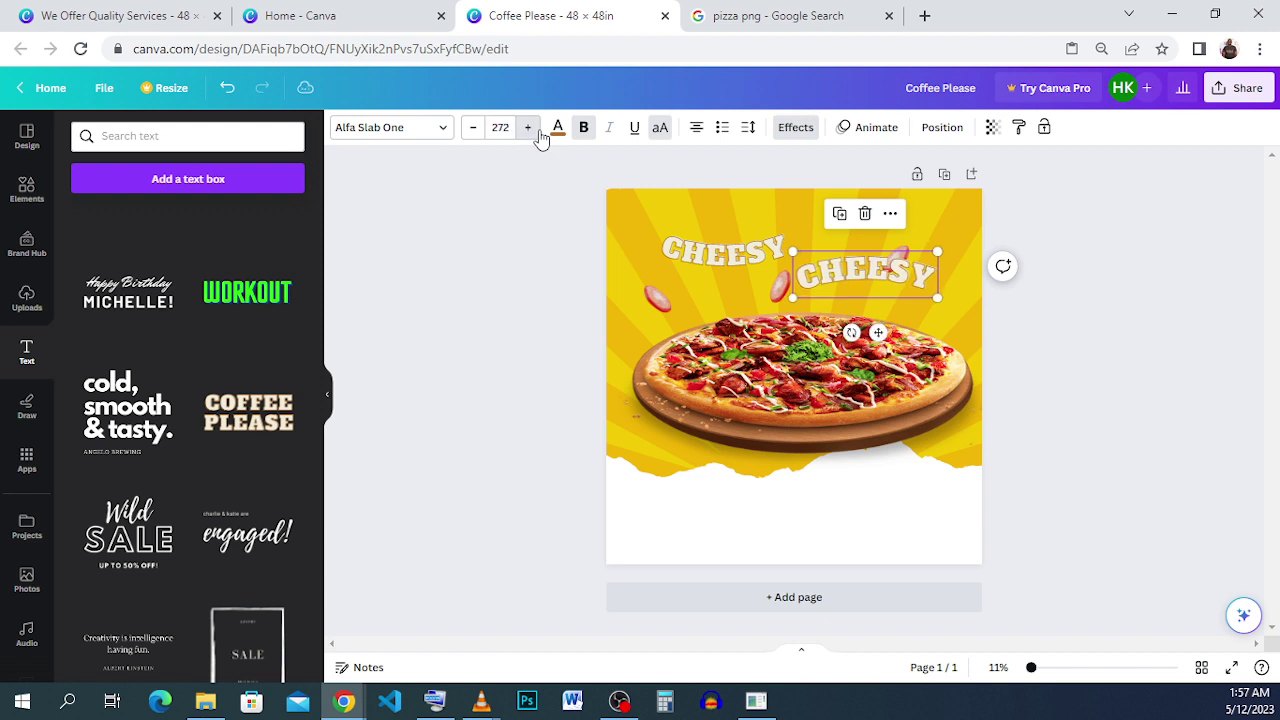
left_click(528, 128)
left_click(528, 128)
left_click(528, 128)
left_click(537, 131)
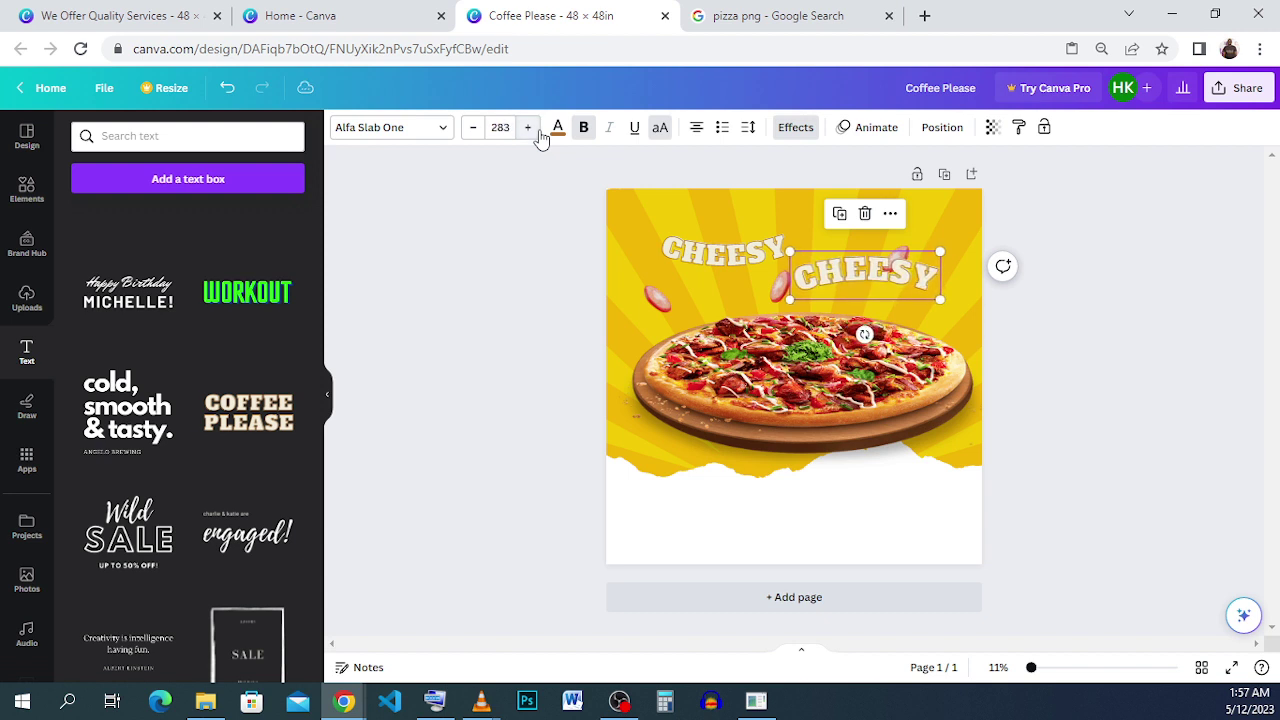
left_click(537, 131)
left_click(537, 131)
left_click(537, 131)
left_click(537, 131)
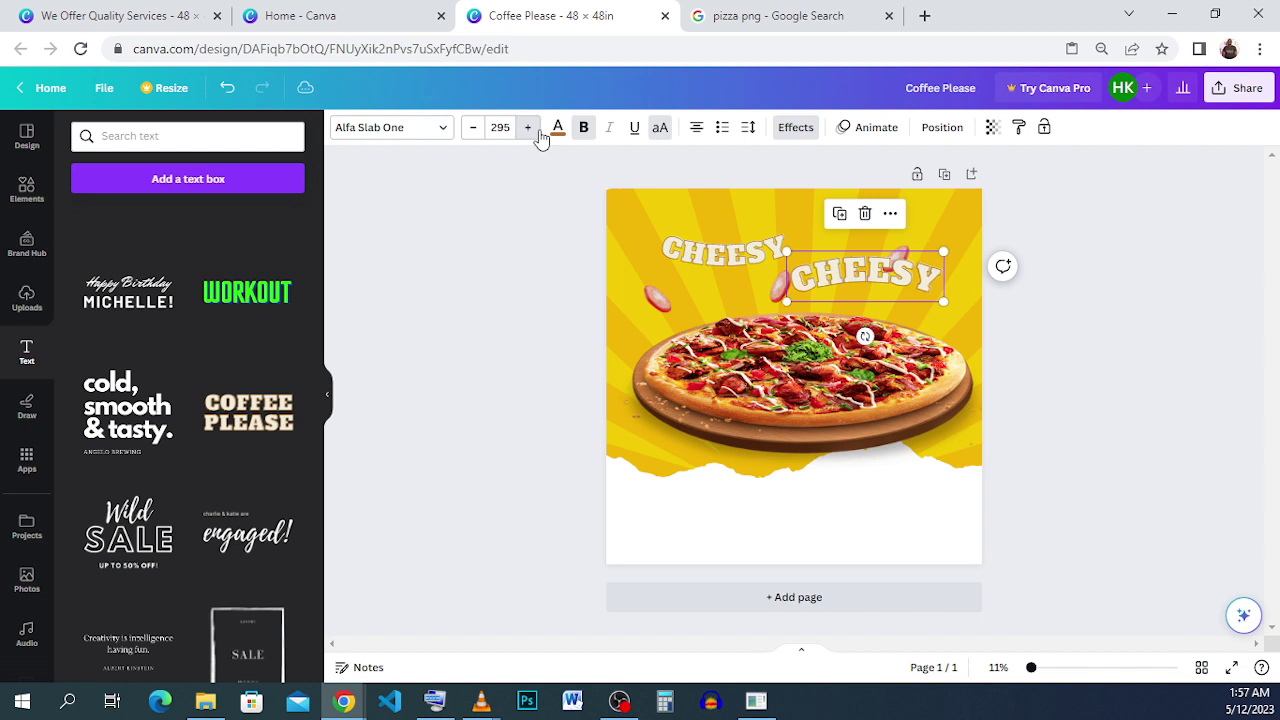
left_click(537, 131)
left_click(537, 131)
left_click(537, 131)
Set the left curved "CHEESY" heading's font size to 300.
left_click(716, 256)
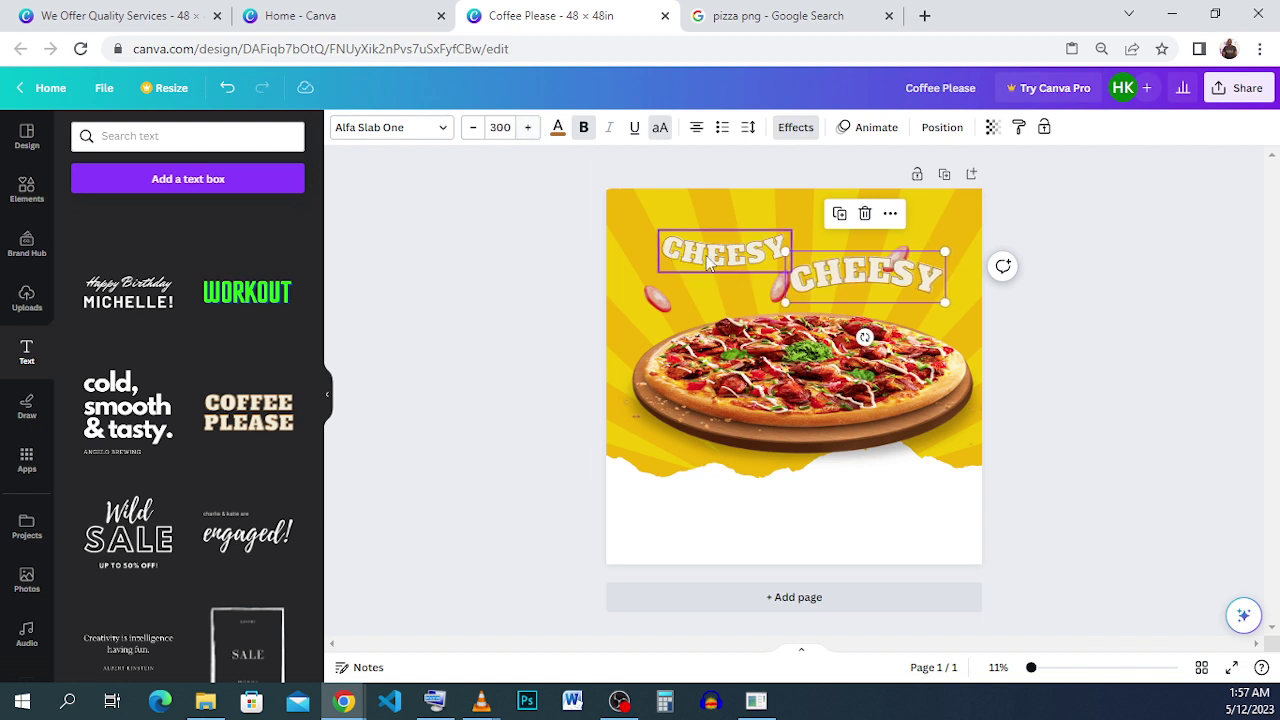
left_click(500, 127)
left_click(504, 123)
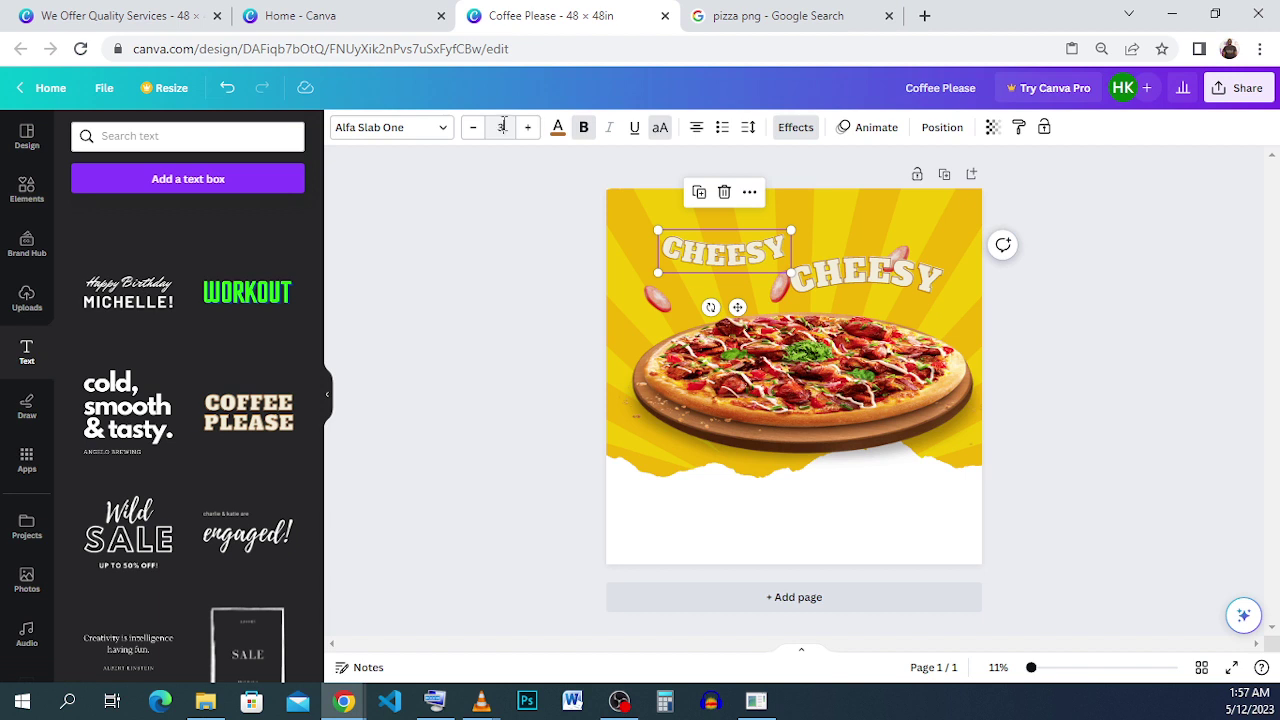
type("300")
key("Return")
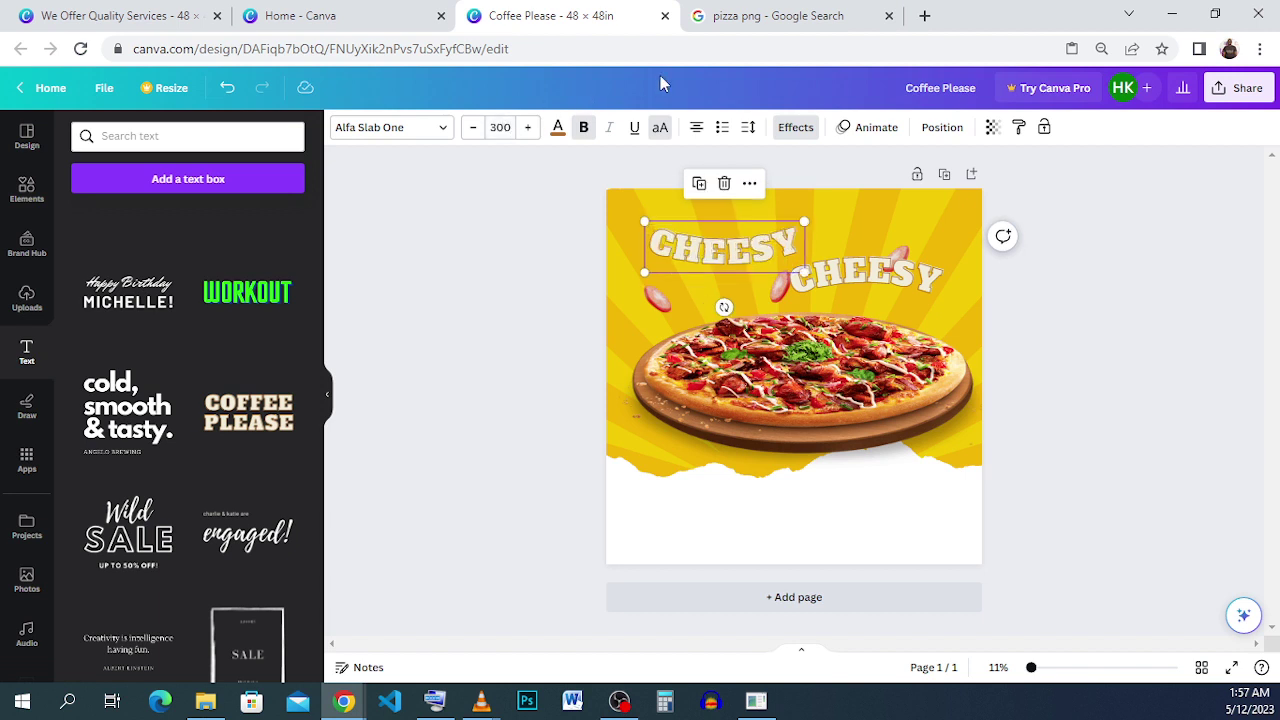
Reposition both enlarged "CHEESY" headings side by side so they form one continuous wave just above the pizza.
left_click(848, 270)
mouse_move(848, 272)
left_mouse_down()
mouse_move(787, 271)
mouse_move(787, 283)
mouse_move(852, 270)
left_mouse_up()
left_click(690, 256)
left_click(1059, 311)
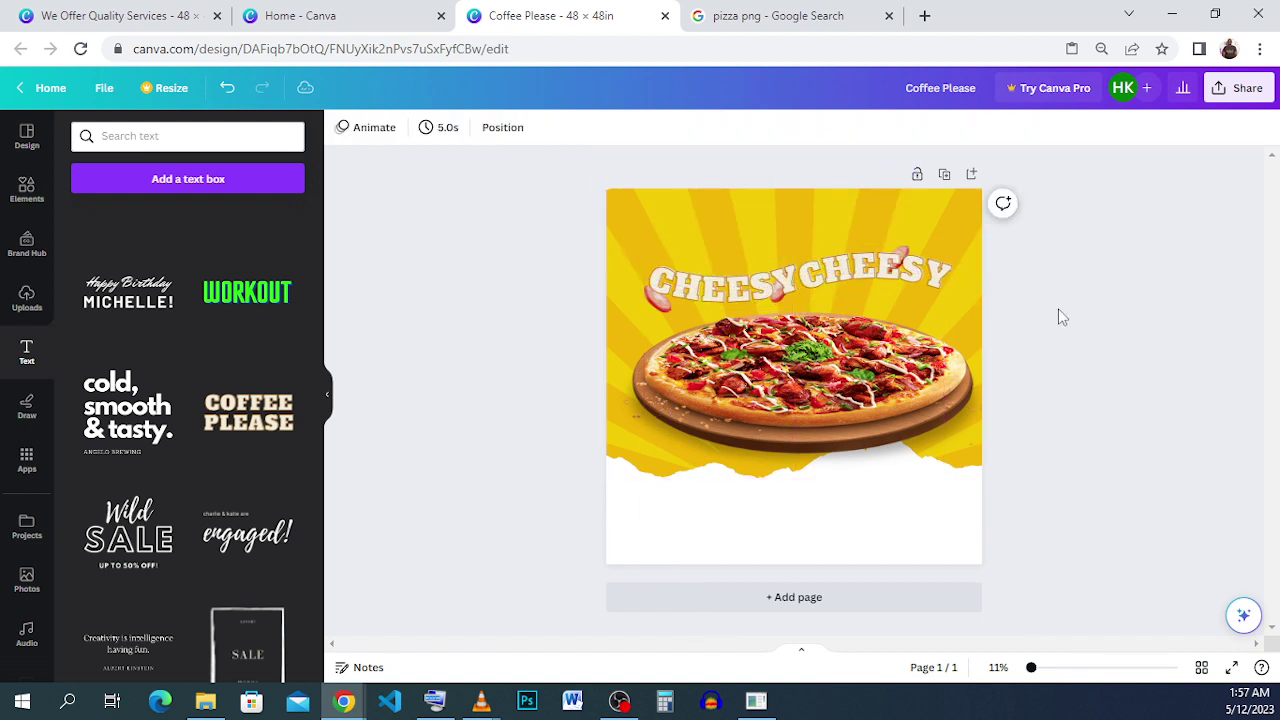
Check the title wording in the reference pizza flyer and replace the new flyer's right "CHEESY" with "PIZZA".
left_click(165, 16)
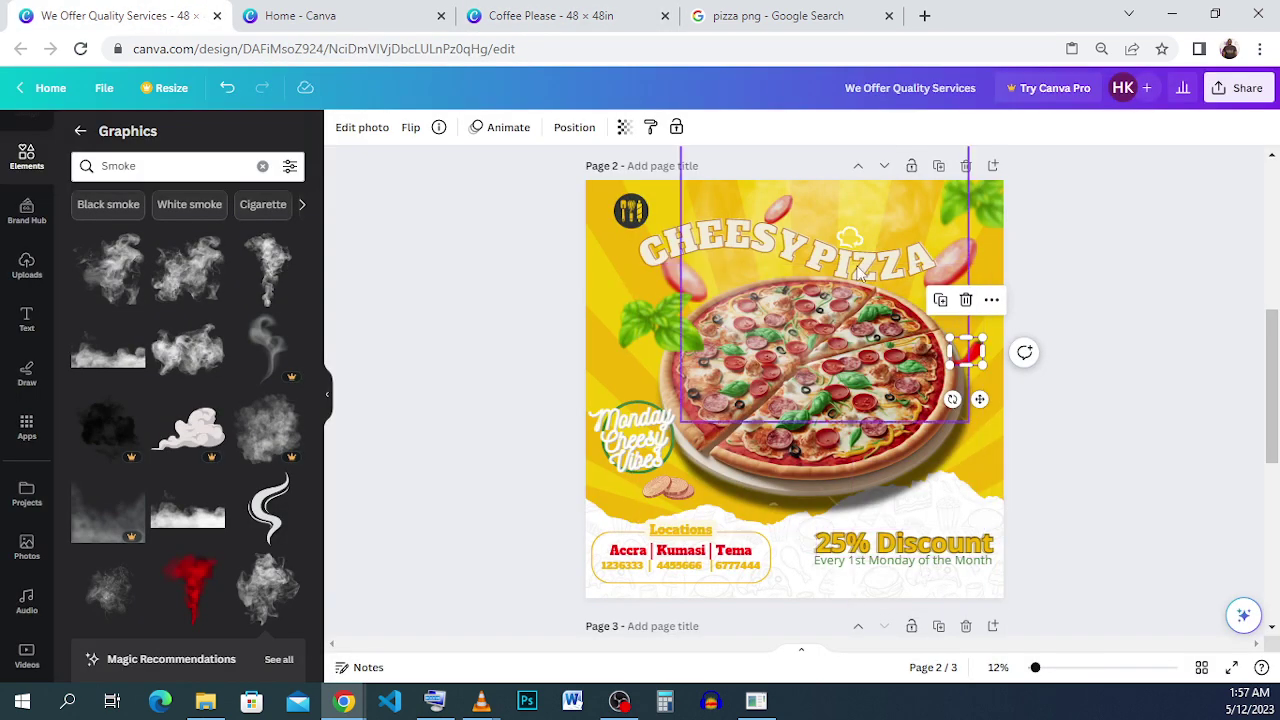
left_click(563, 16)
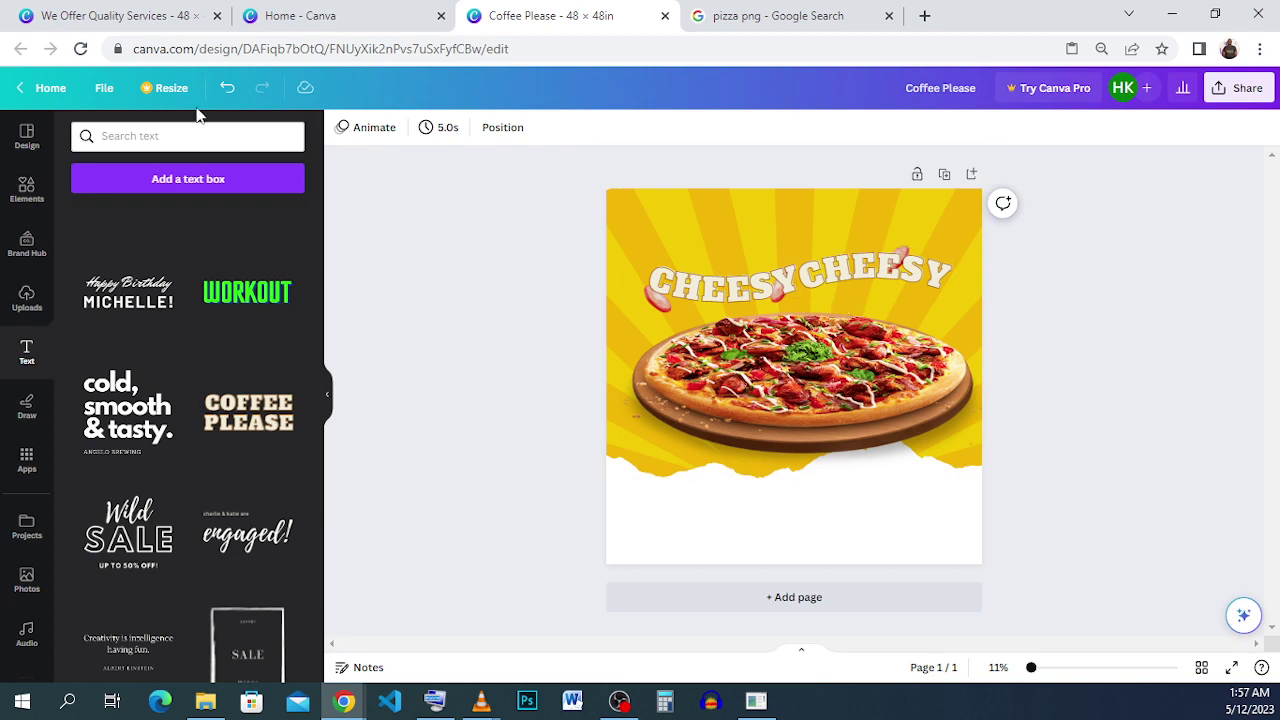
left_click(100, 14)
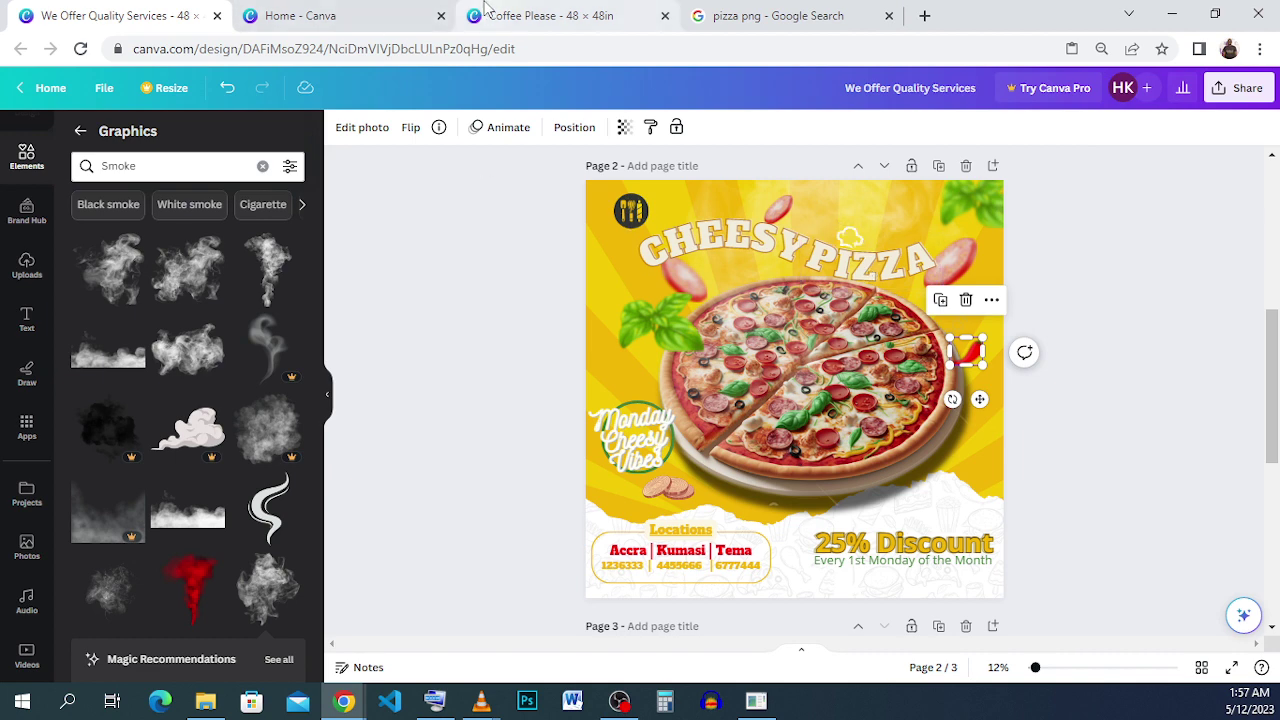
left_click(530, 18)
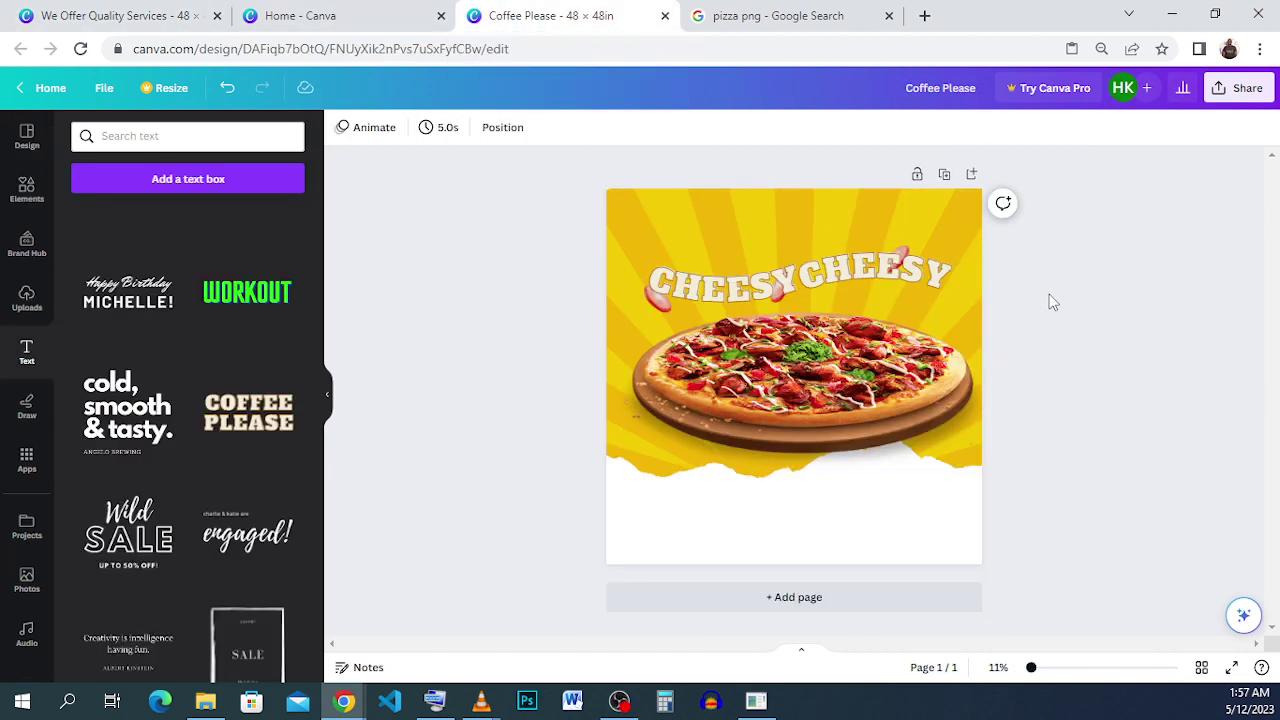
double_click(856, 276)
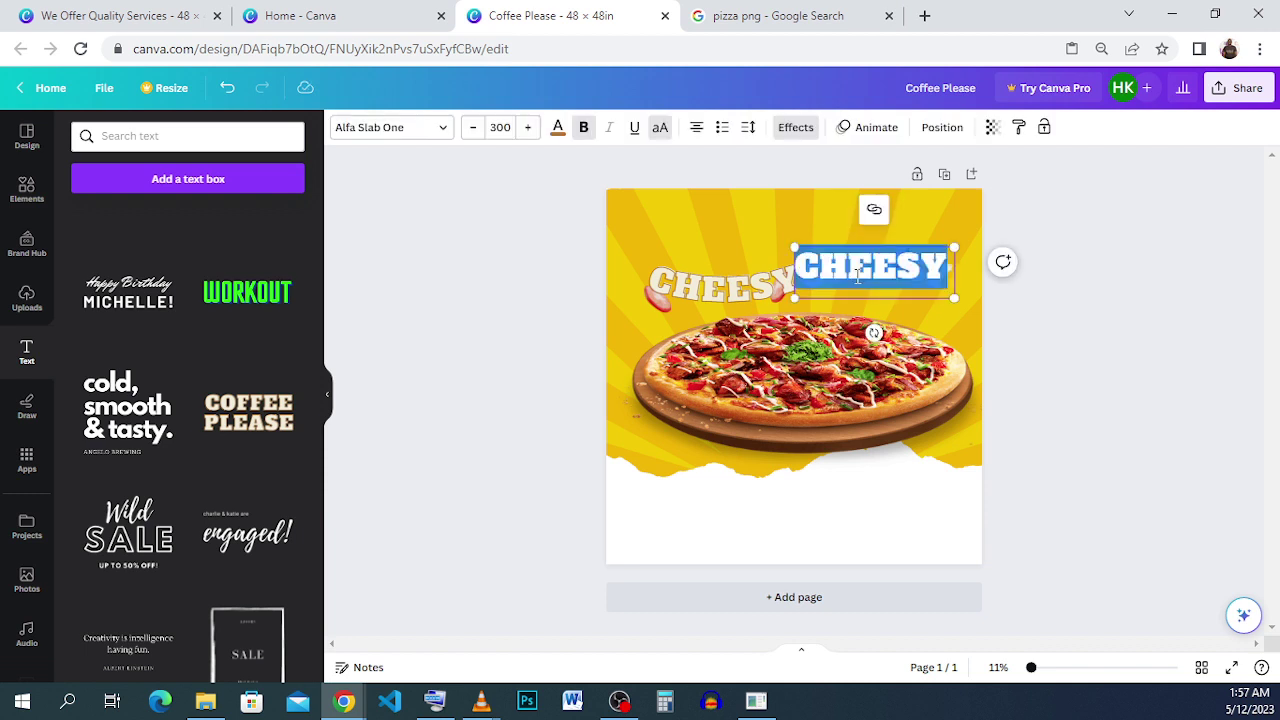
type("P")
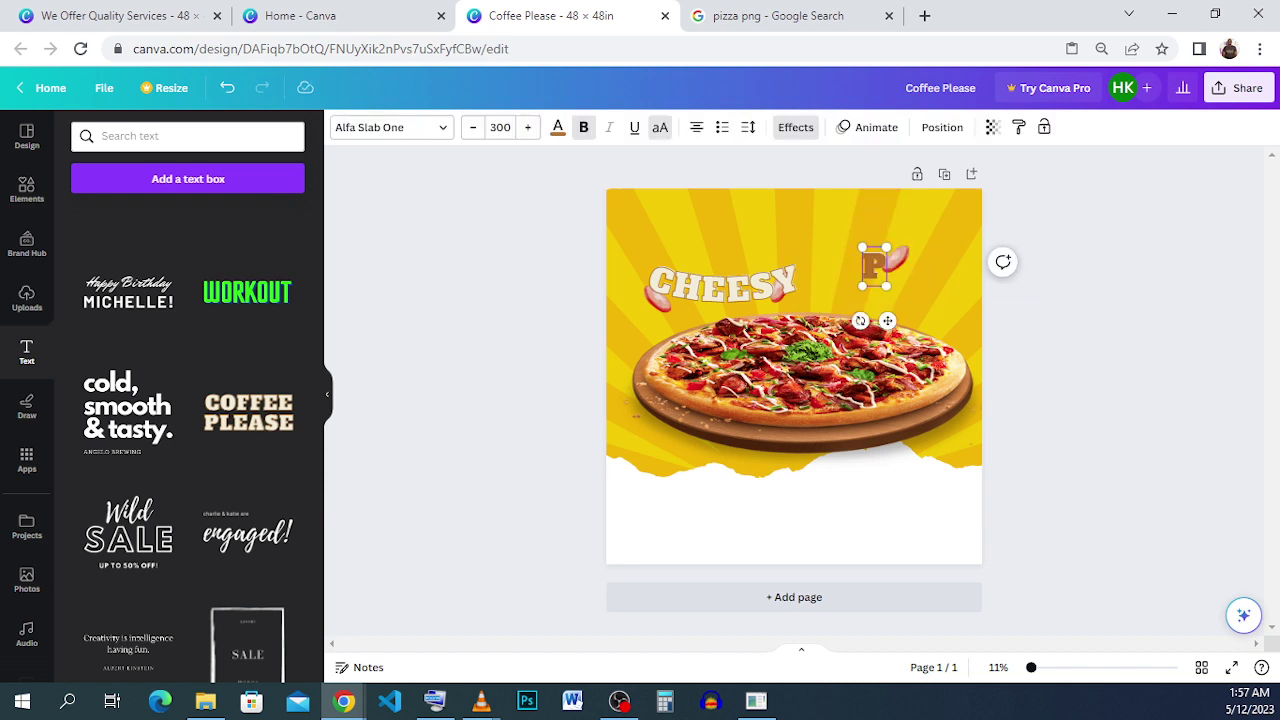
type("IZZA")
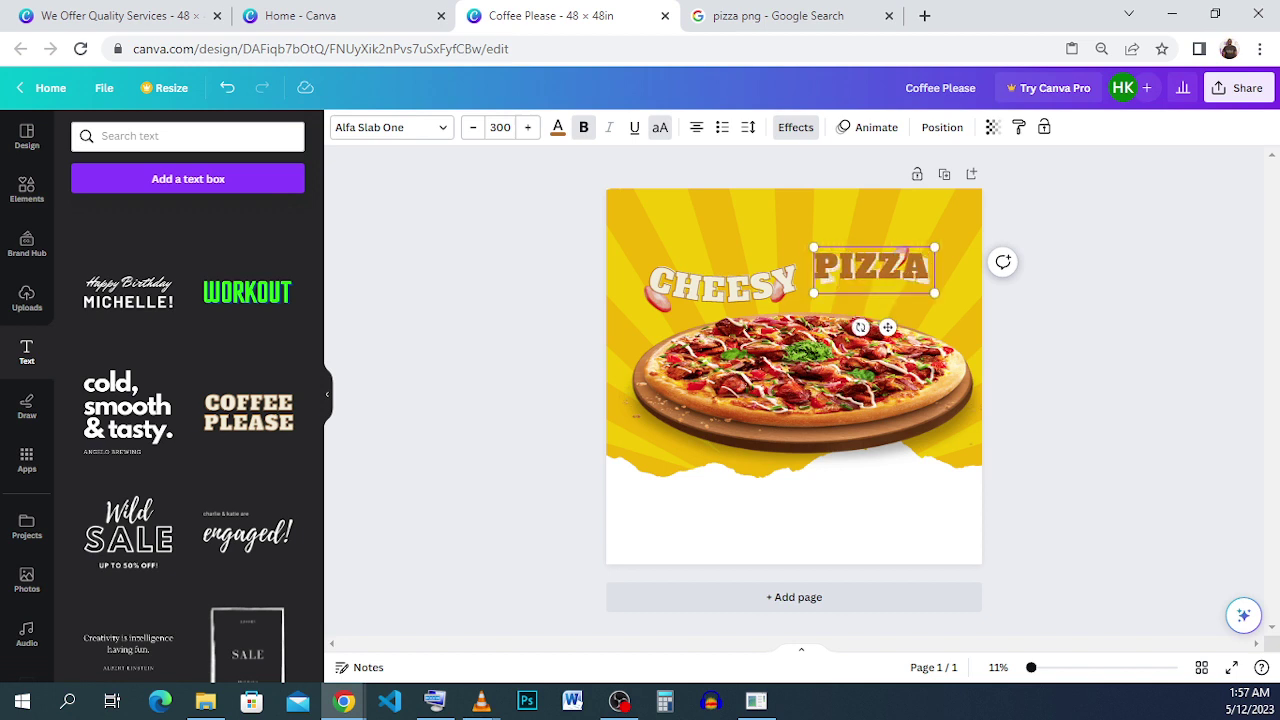
left_click(1056, 281)
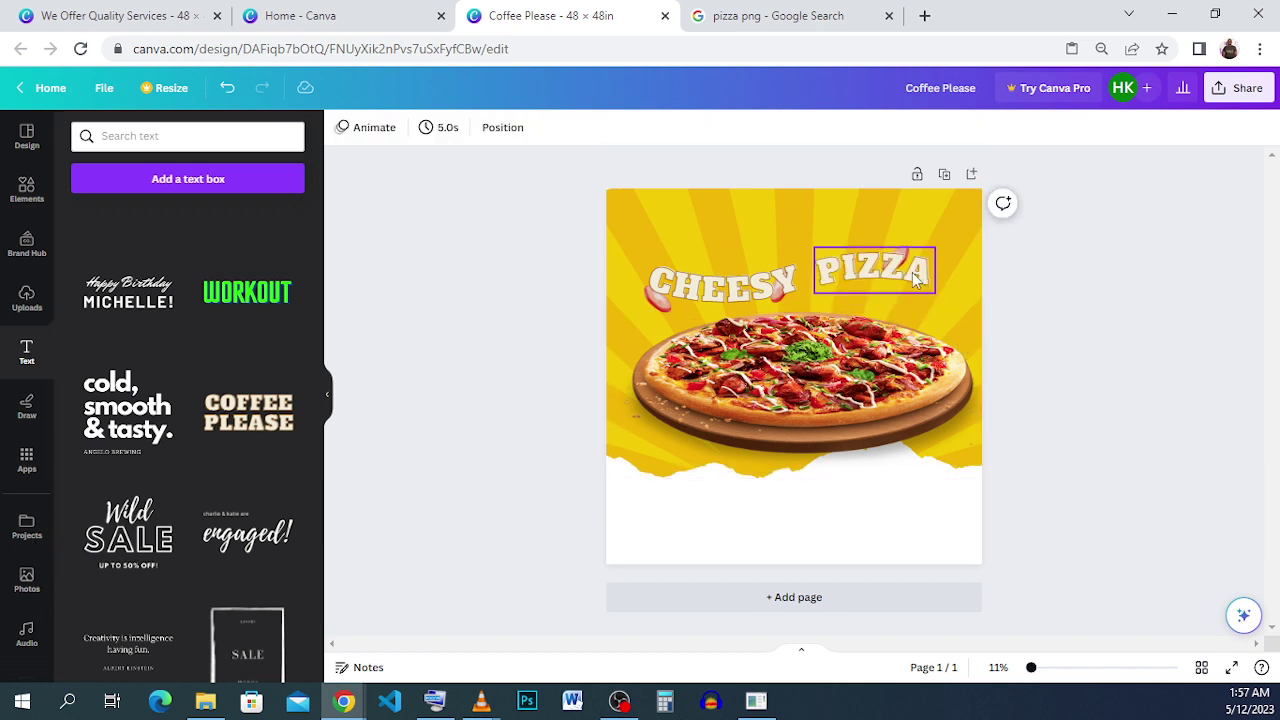
Move the curved "PIZZA" heading closer to "CHEESY" and slightly down so the two words connect as a wave.
left_click(871, 270)
left_click_drag(871, 271, 857, 277)
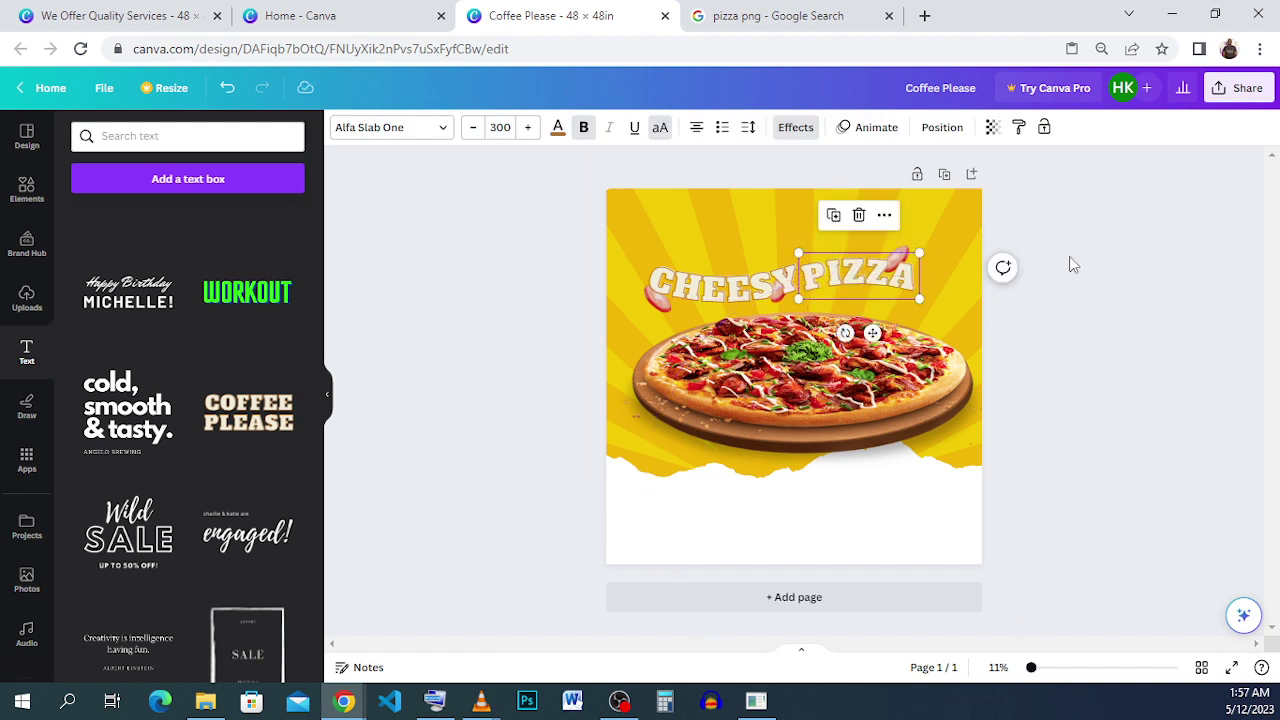
left_click(1069, 256)
left_click(874, 289)
left_click(874, 289)
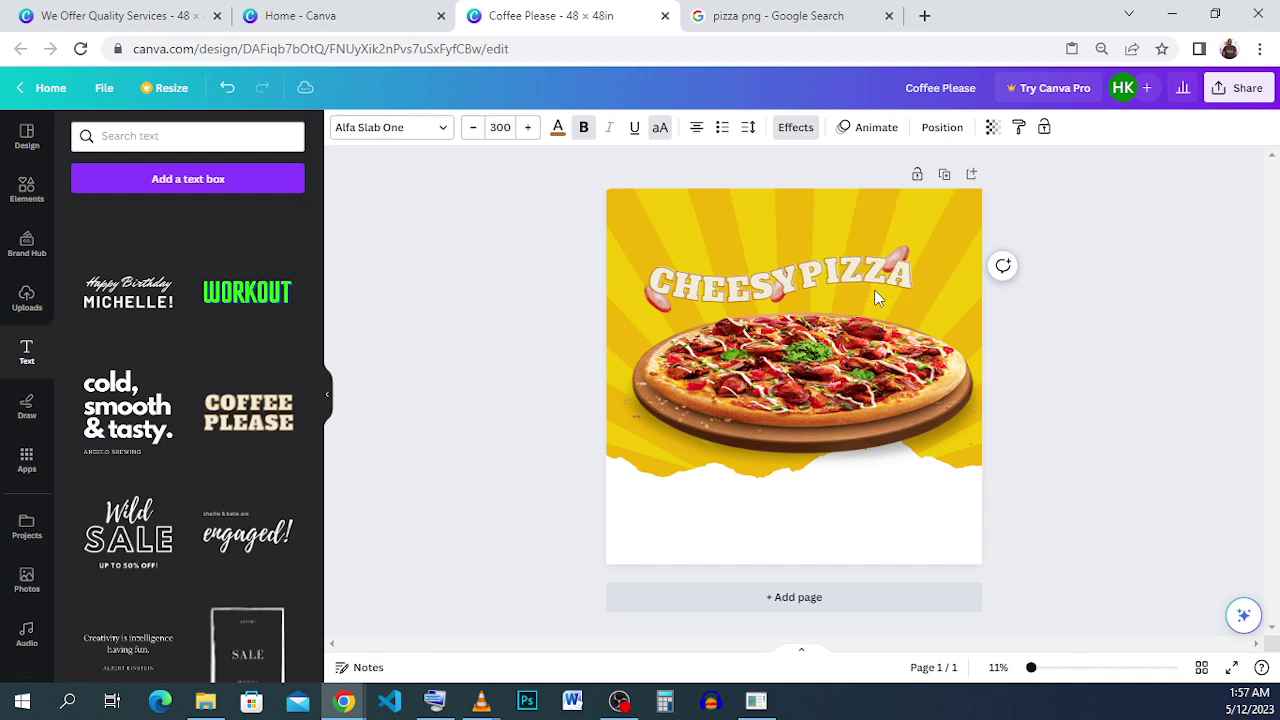
left_click(1037, 286)
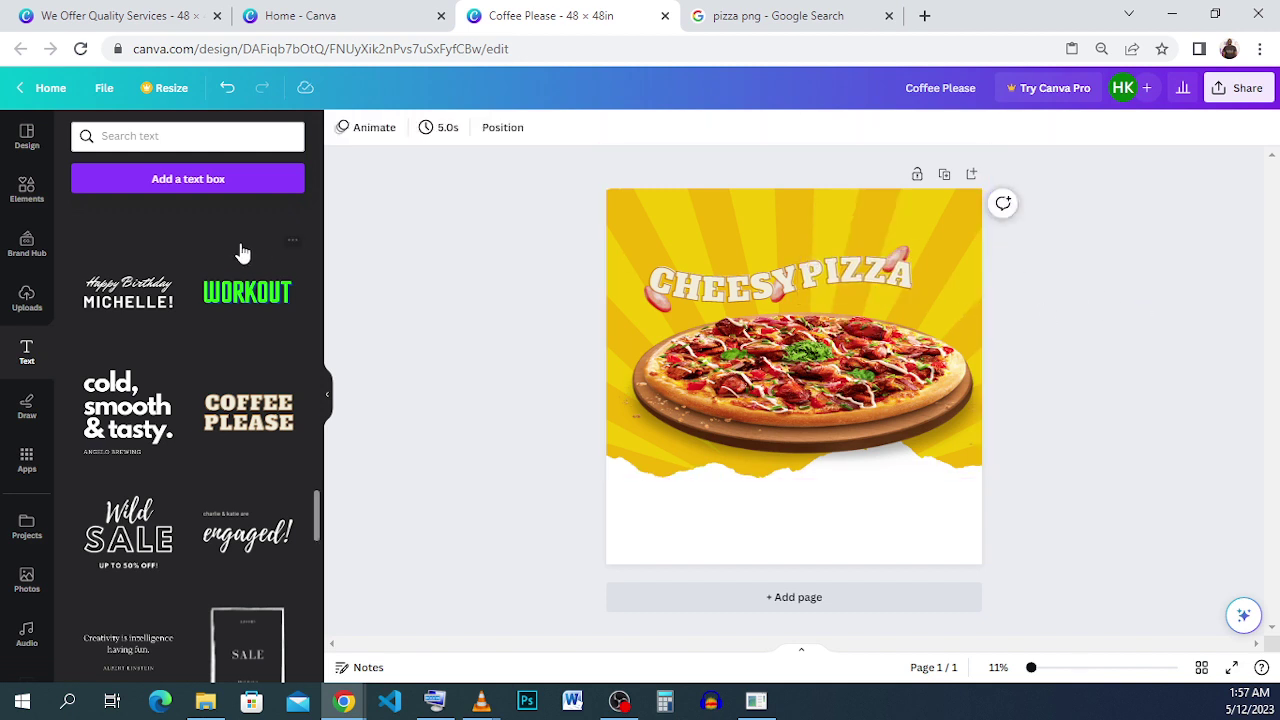
Search the elements library for "chef hat" and show all matching graphics.
left_click(24, 192)
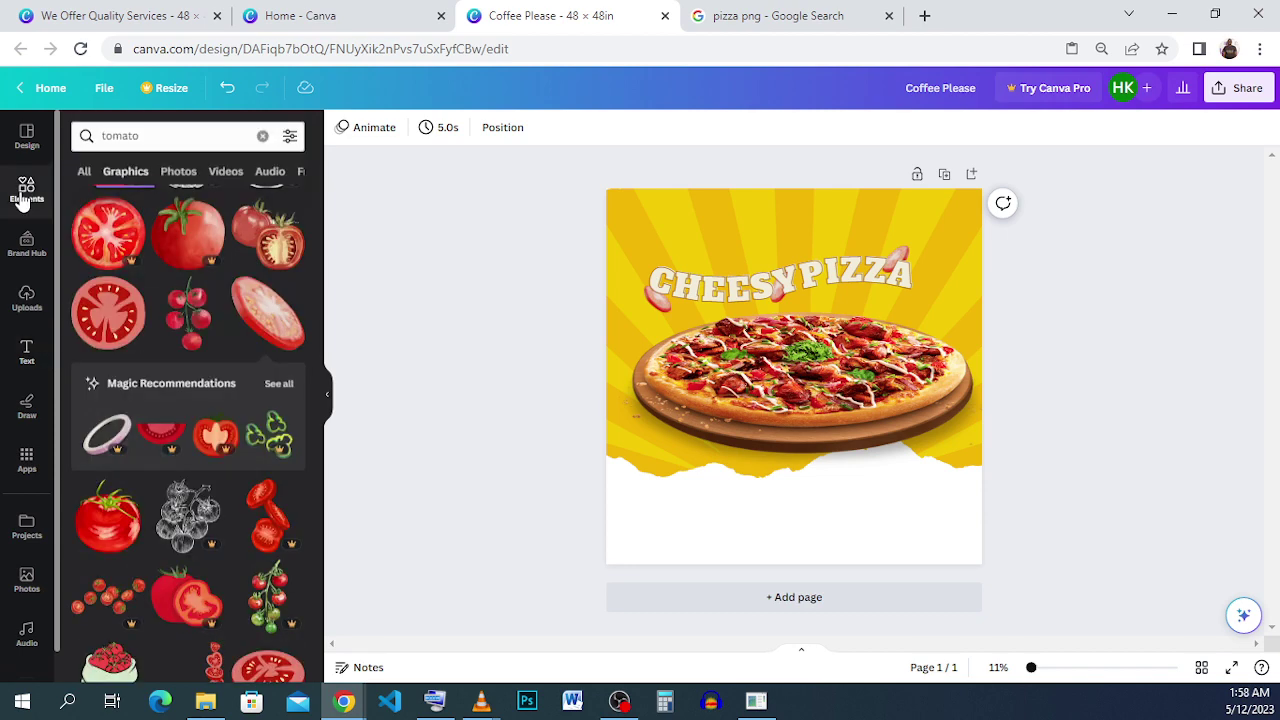
left_click(262, 136)
left_click(217, 137)
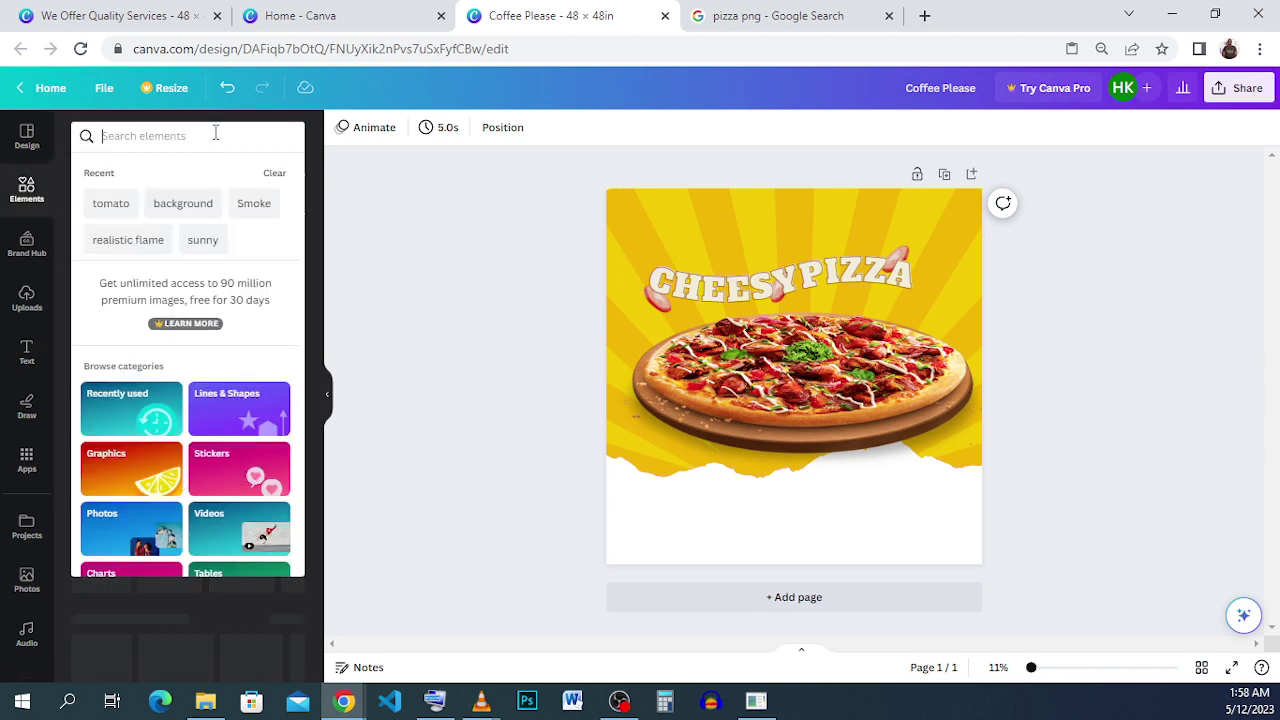
type("c")
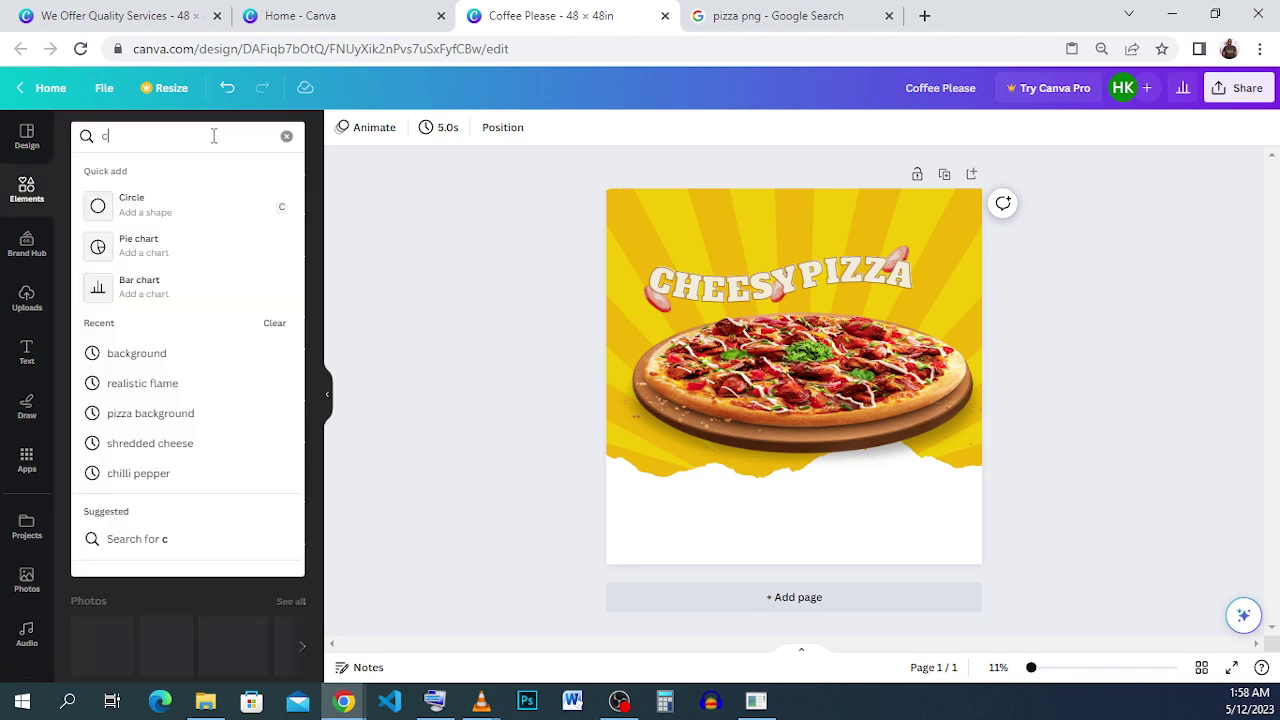
type("hef")
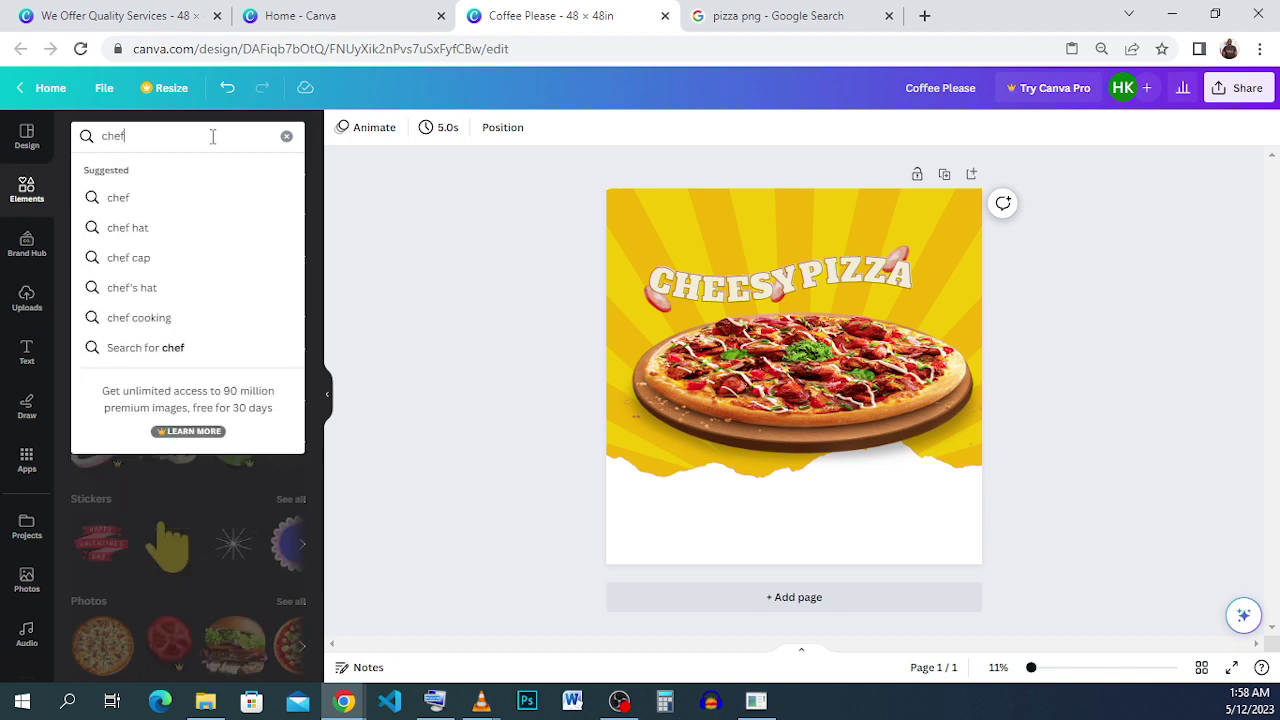
left_click(205, 230)
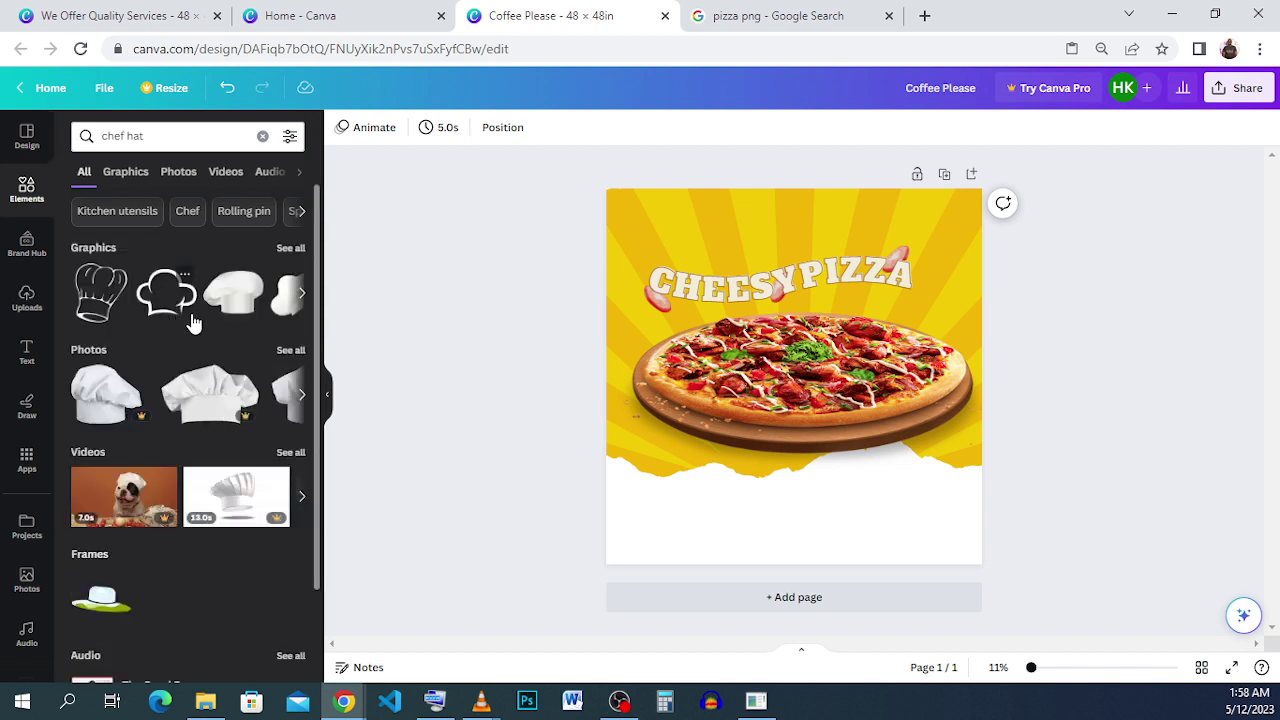
left_click(282, 248)
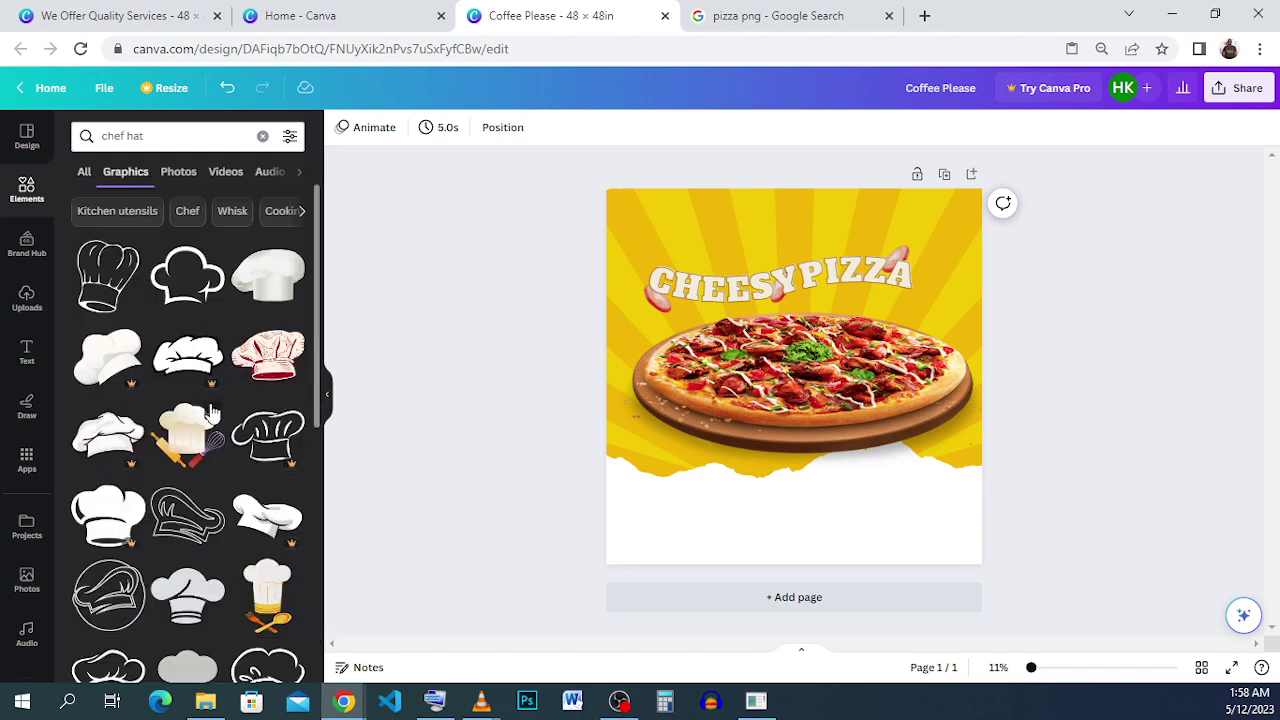
Insert the plain solid chef hat graphic and move it up behind the title area at the flyer's upper edge.
scroll(197, 410, "down", 6)
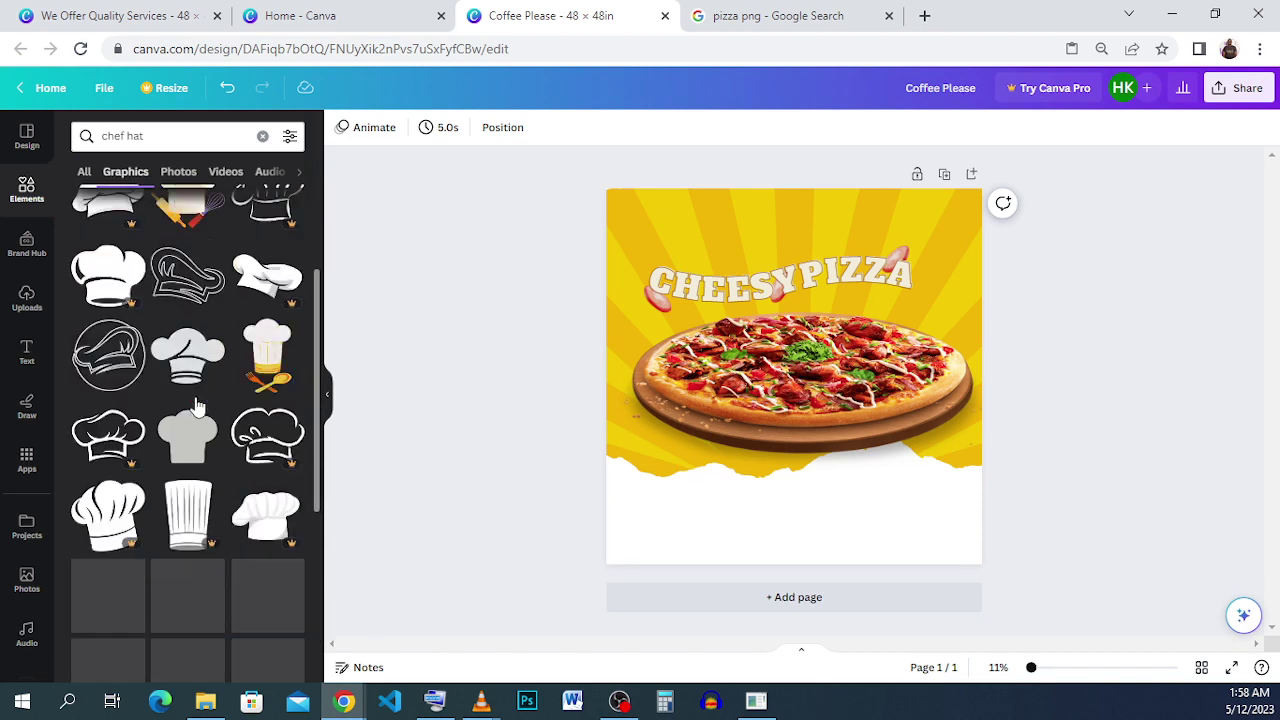
scroll(197, 405, "up", 3)
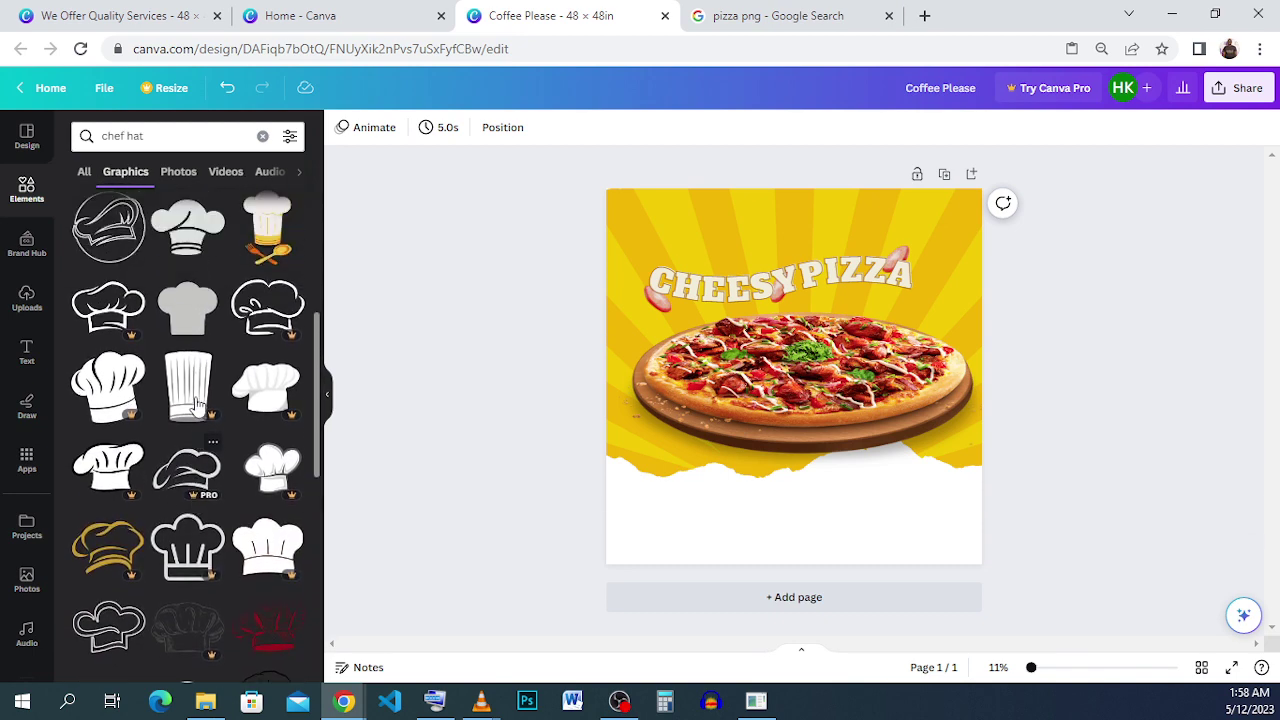
left_click(197, 405)
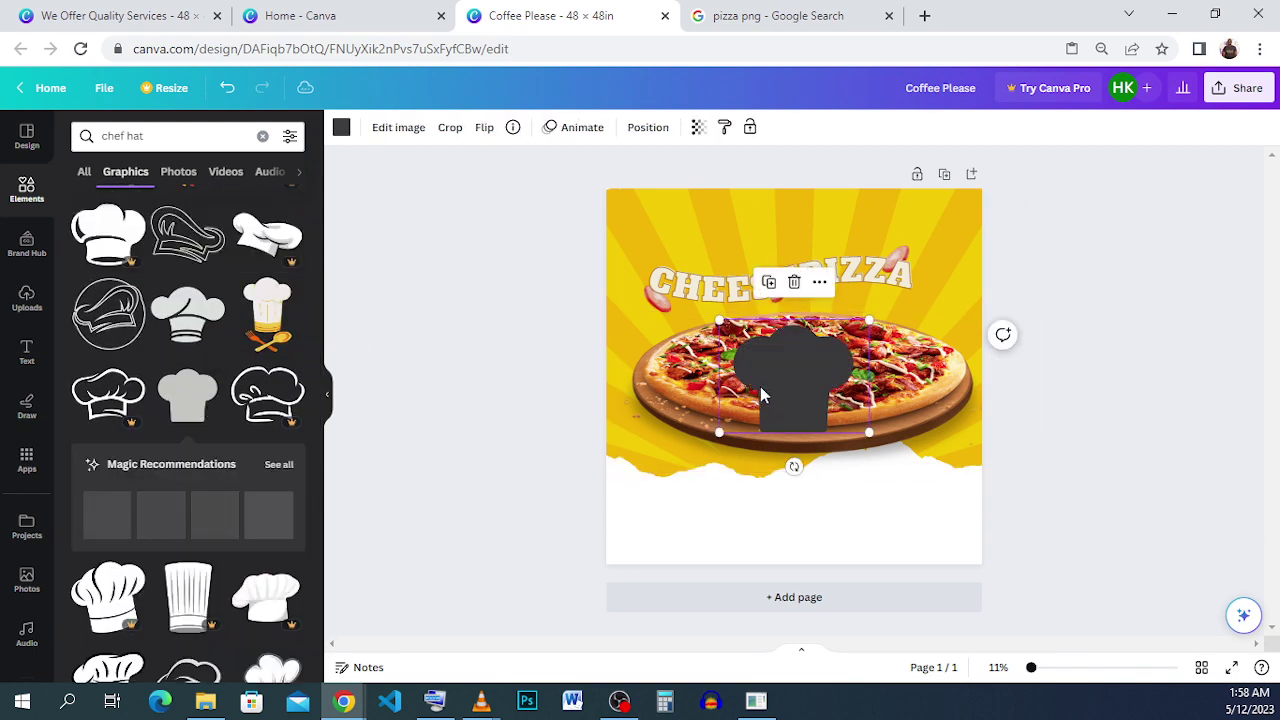
left_click_drag(760, 383, 780, 232)
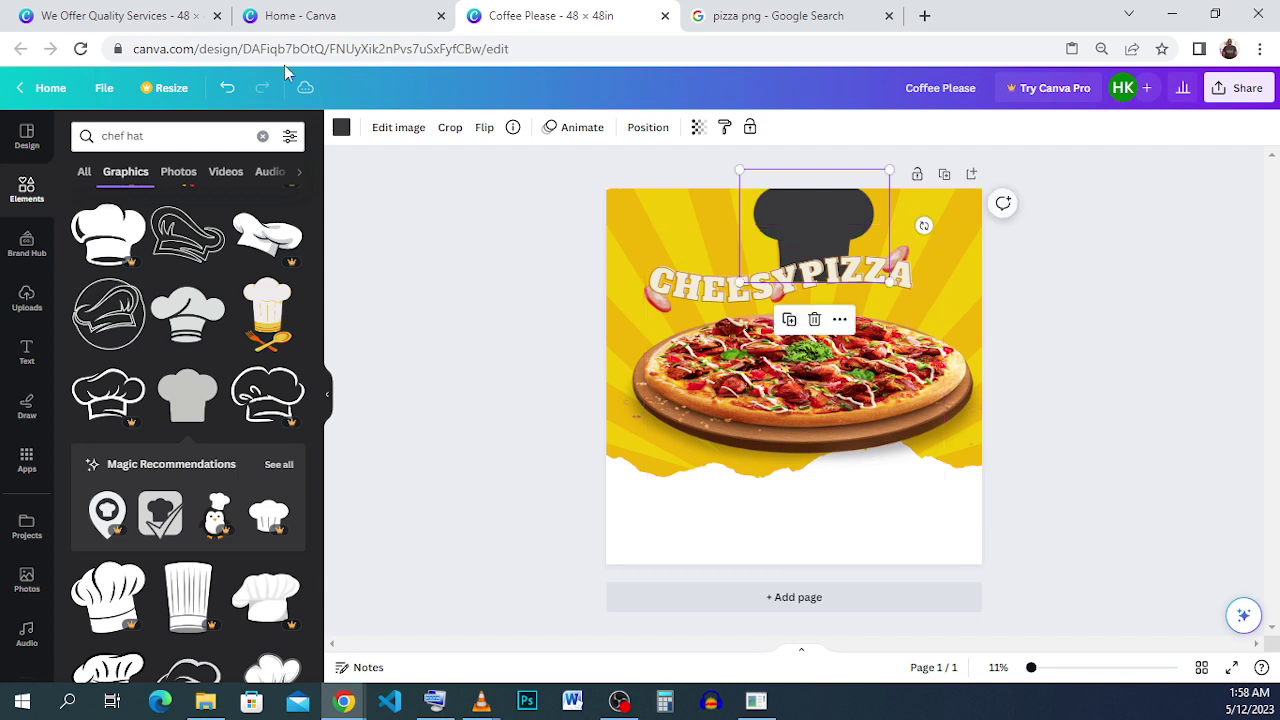
Recolor the chef hat light gray from the default solid colors.
left_click(343, 130)
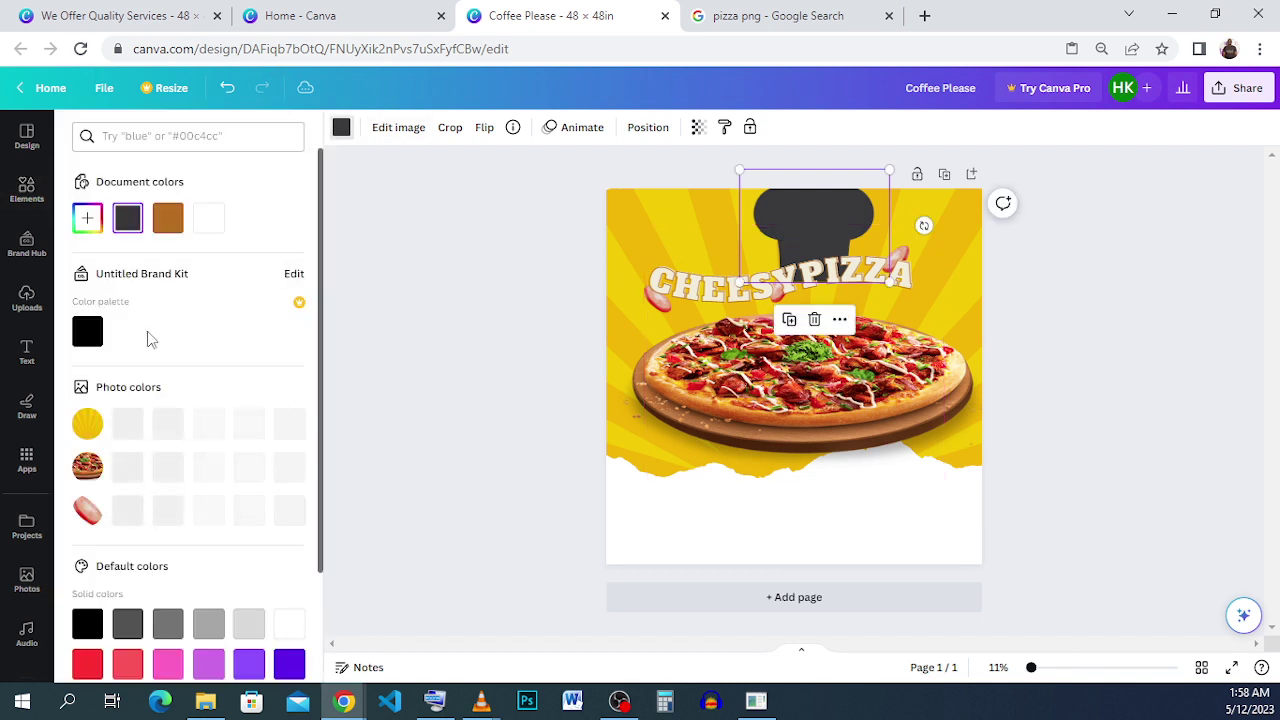
left_click(208, 218)
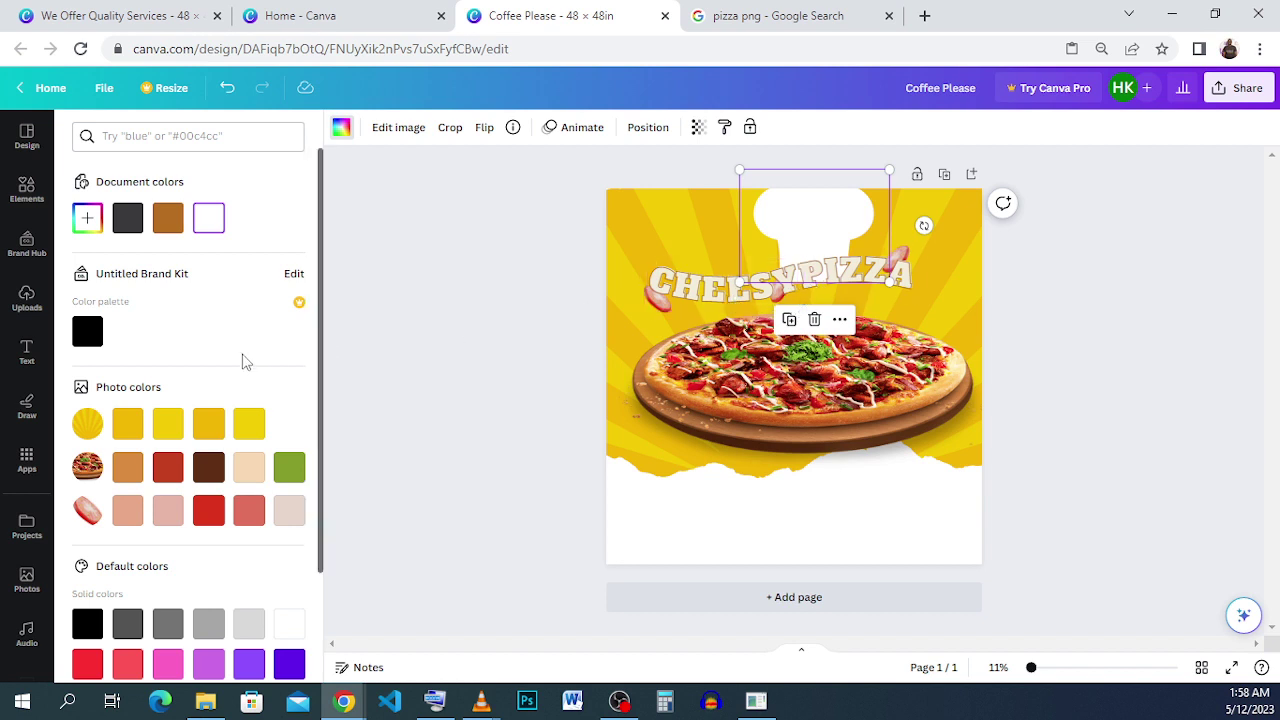
scroll(270, 440, "down", 3)
left_click(252, 485)
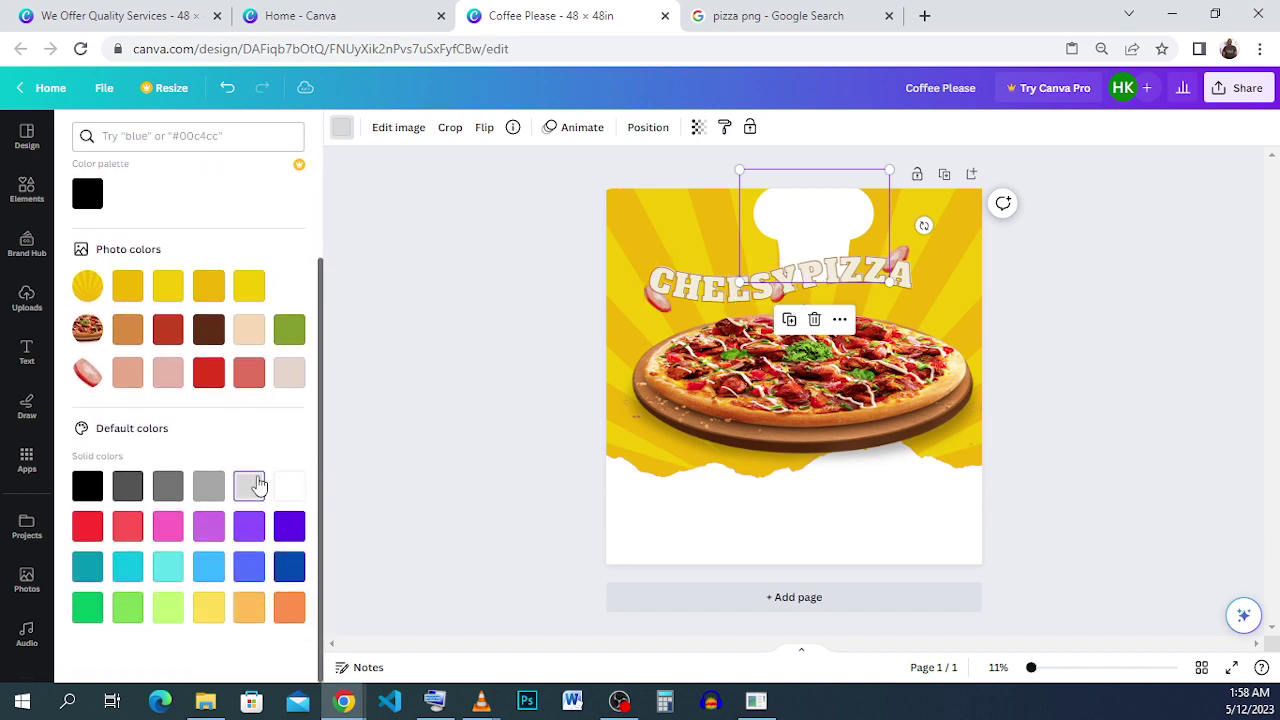
Shrink the chef hat to a small icon and place it just above the start of "PIZZA".
scroll(191, 443, "up", 3)
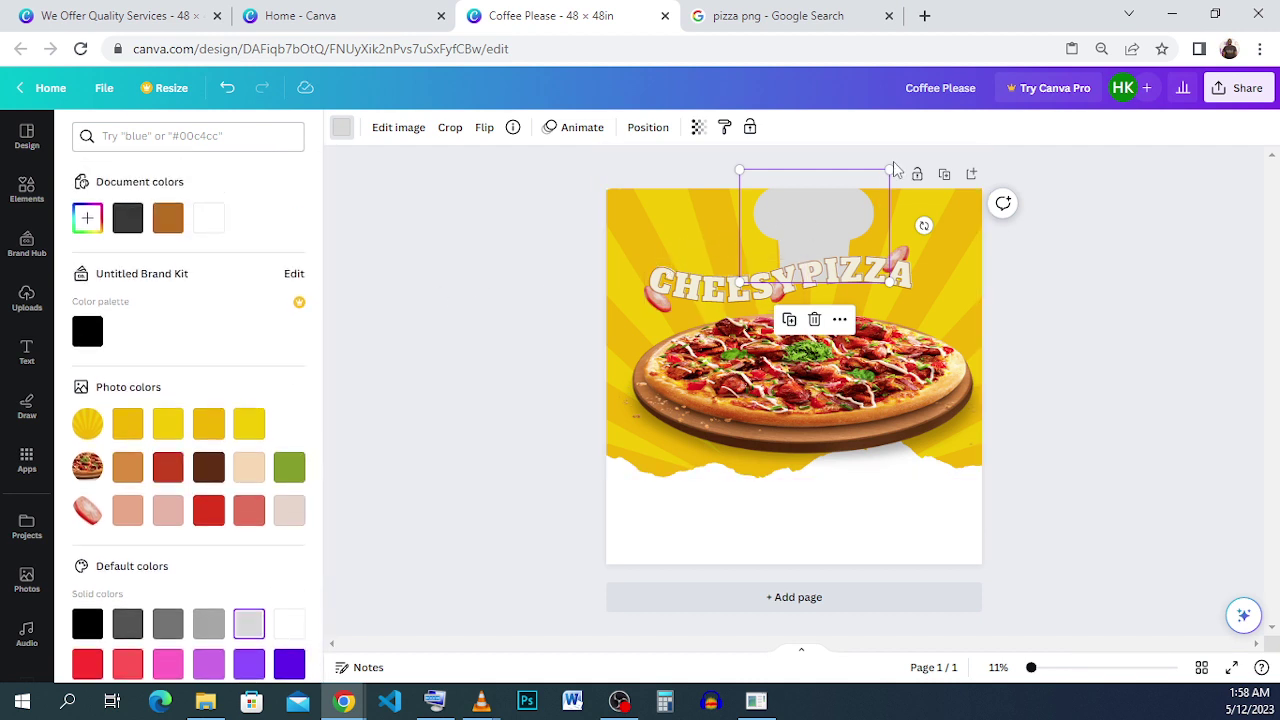
left_click_drag(889, 168, 782, 254)
left_click_drag(772, 318, 835, 282)
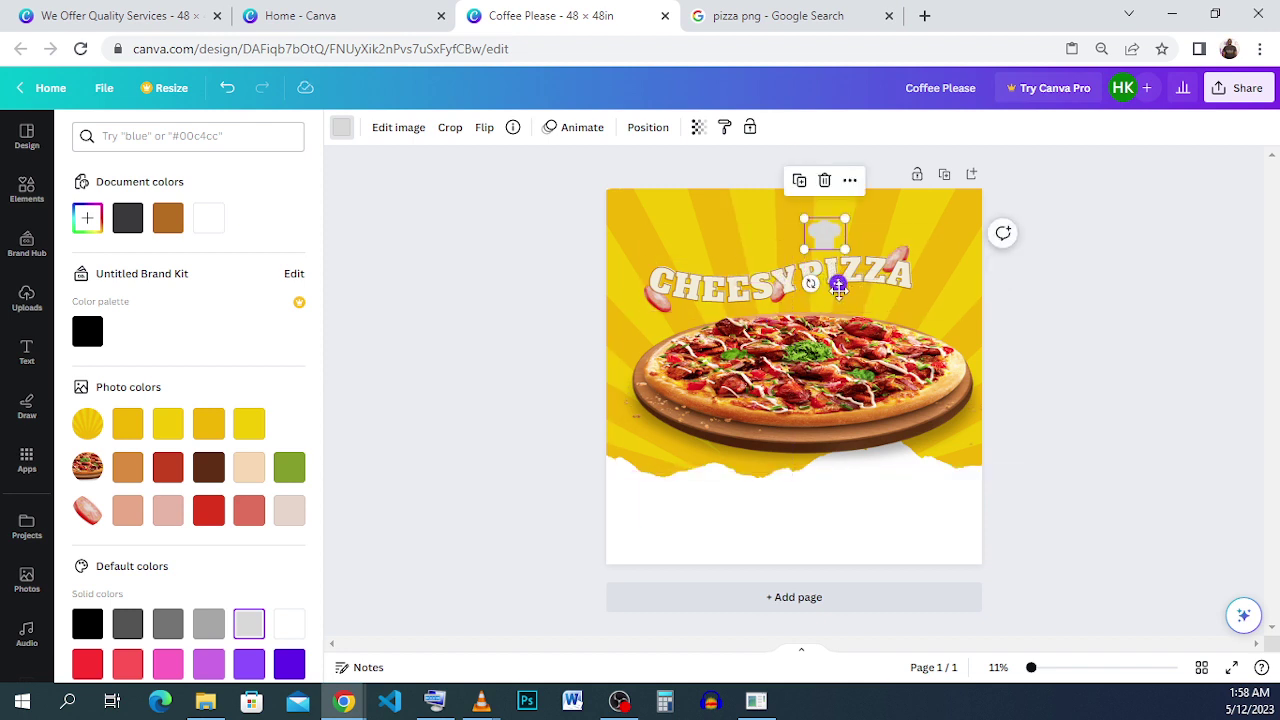
Tilt the chef hat slightly counter-clockwise, shrink it and seat it on the letter "I" of "PIZZA".
scroll(845, 295, "up", 5)
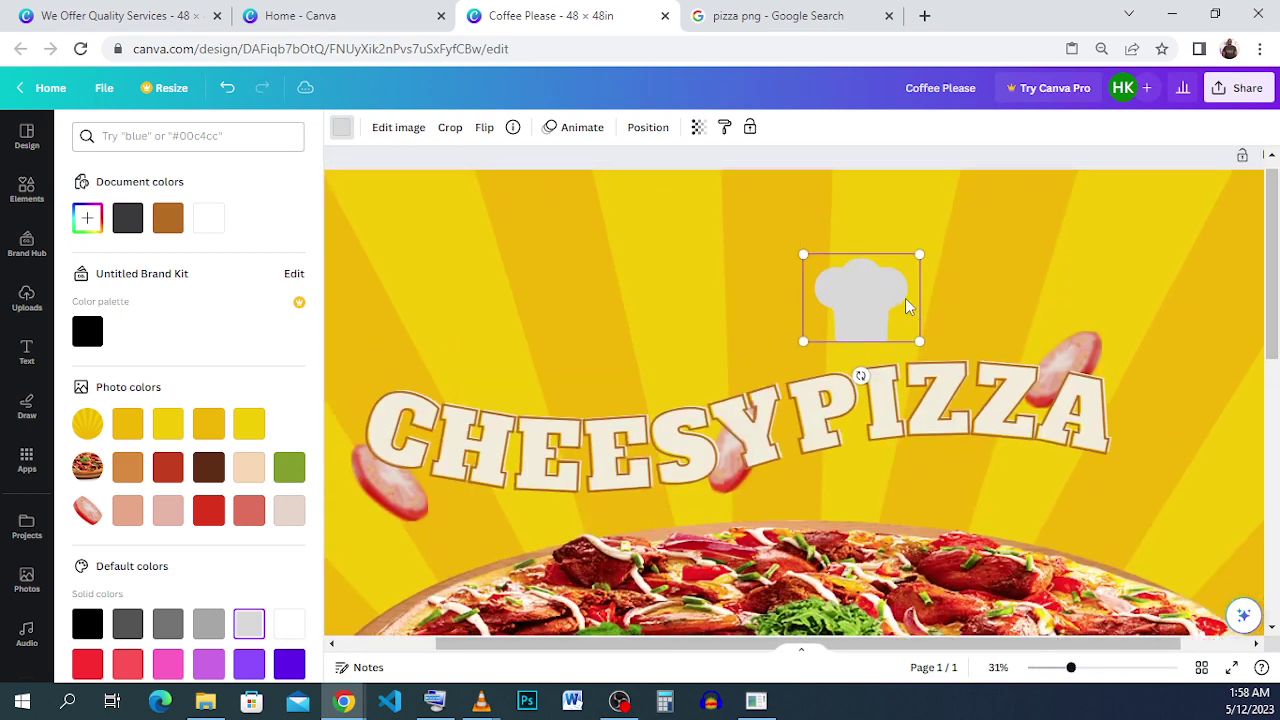
left_click_drag(885, 340, 895, 362)
left_click_drag(870, 414, 882, 415)
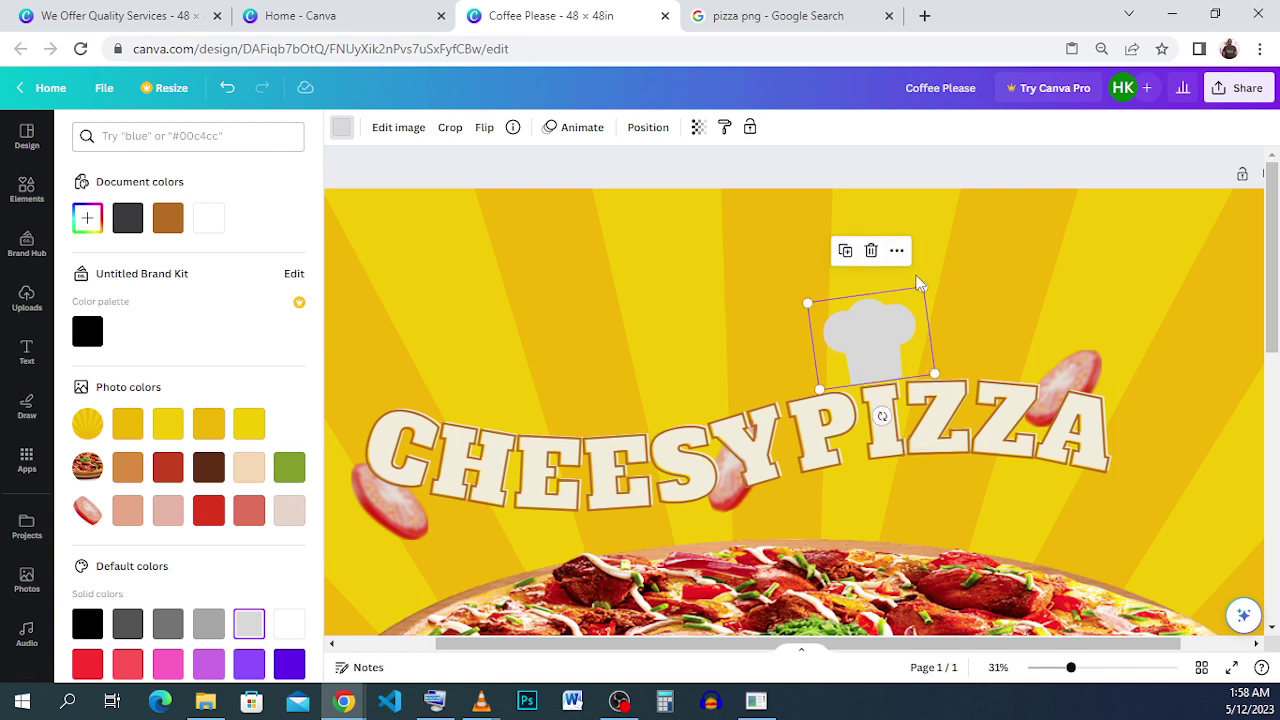
left_click_drag(925, 290, 885, 340)
scroll(895, 340, "up", 3)
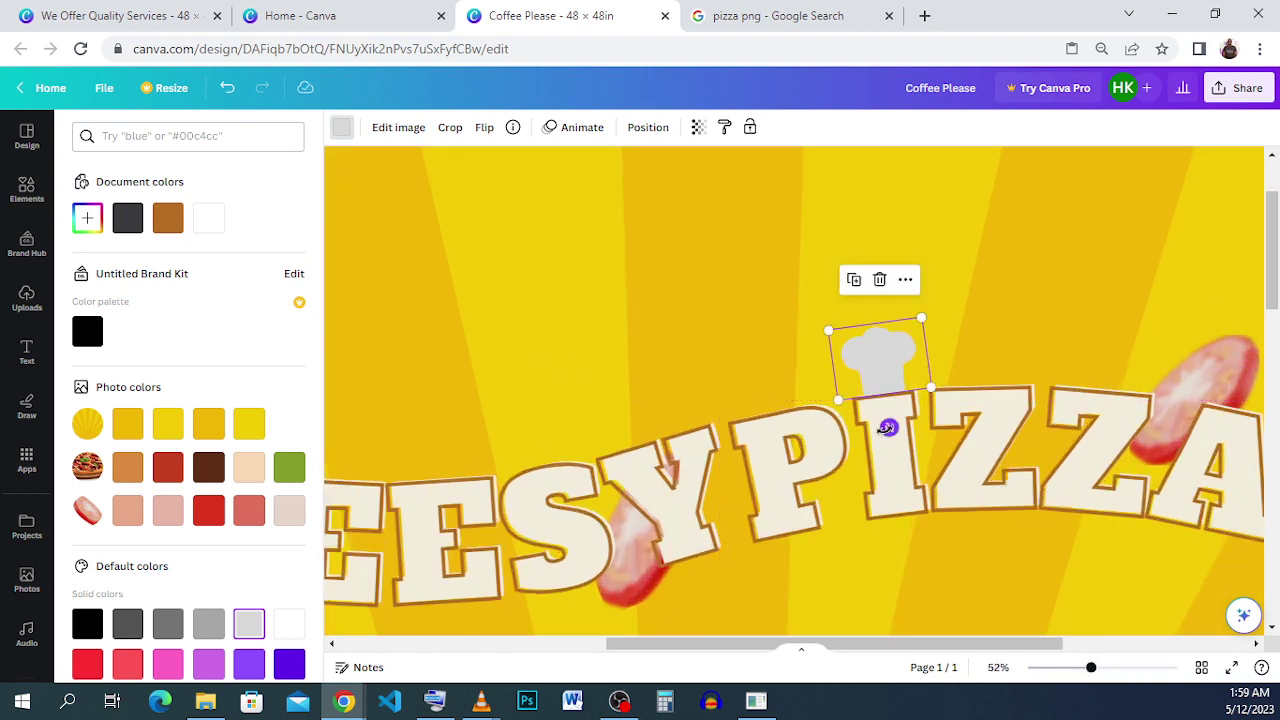
Reduce the chef hat's tilt a little and nudge it so it rests just above the "I" of "PIZZA".
left_click_drag(887, 428, 887, 428)
left_click_drag(886, 348, 877, 341)
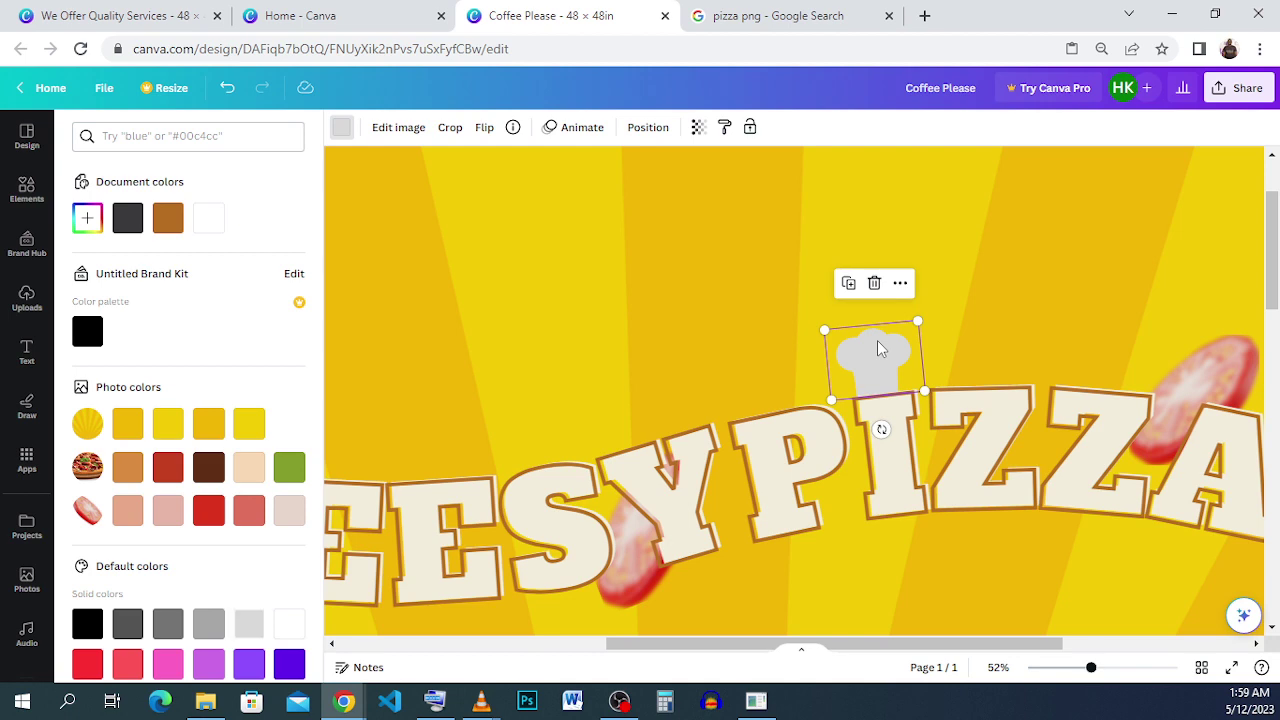
left_click(880, 365)
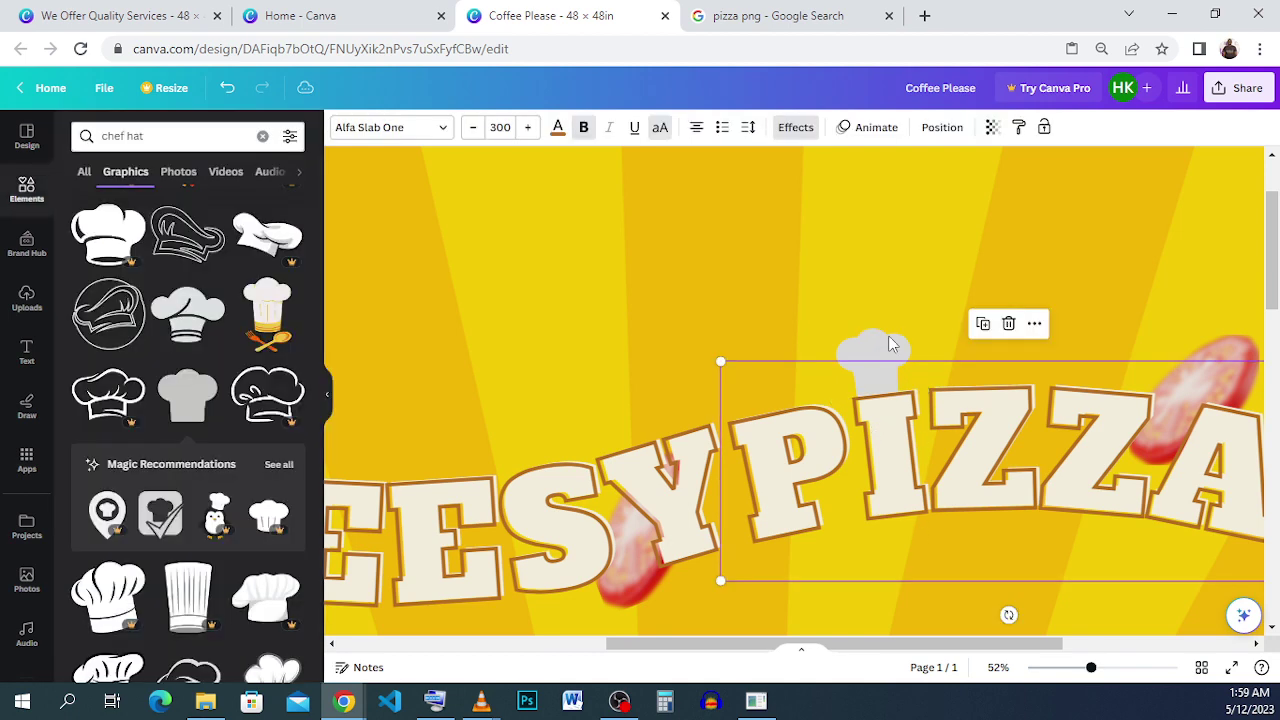
left_click(888, 335)
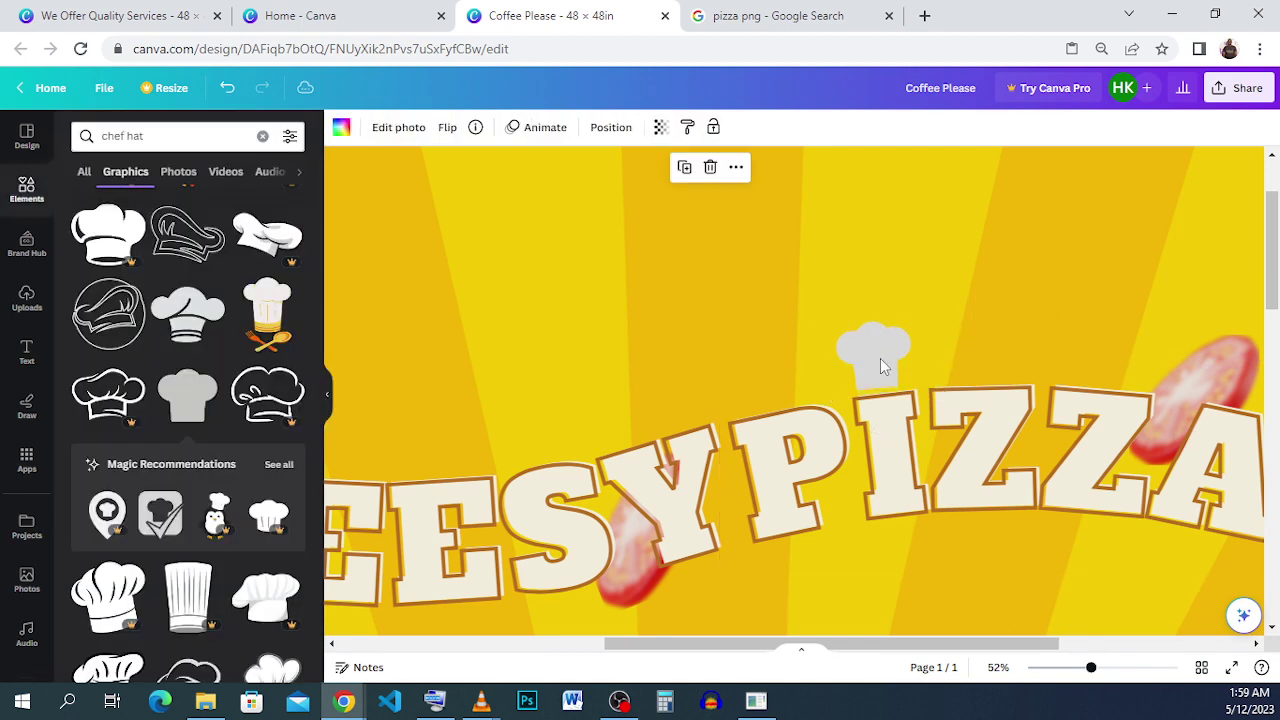
left_click(880, 366)
left_click(888, 342)
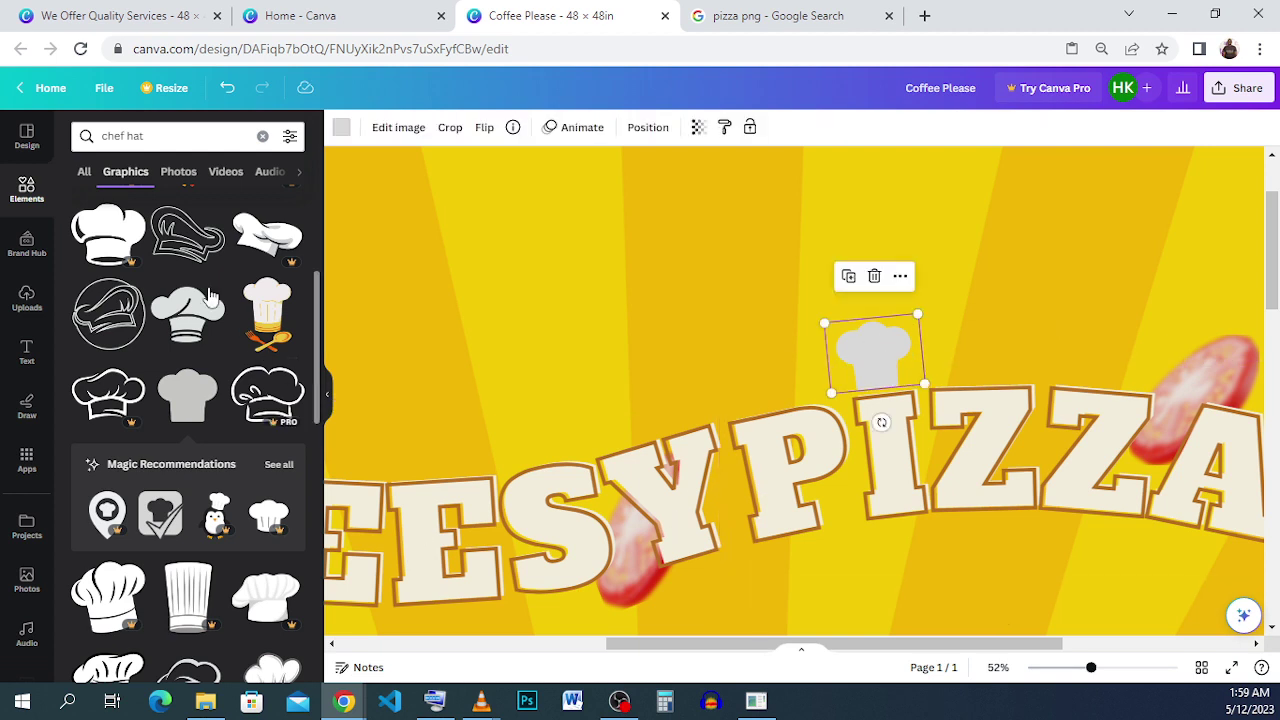
Recolor the chef hat with the custom very light gray #E8E8E8 and deselect everything.
left_click(341, 131)
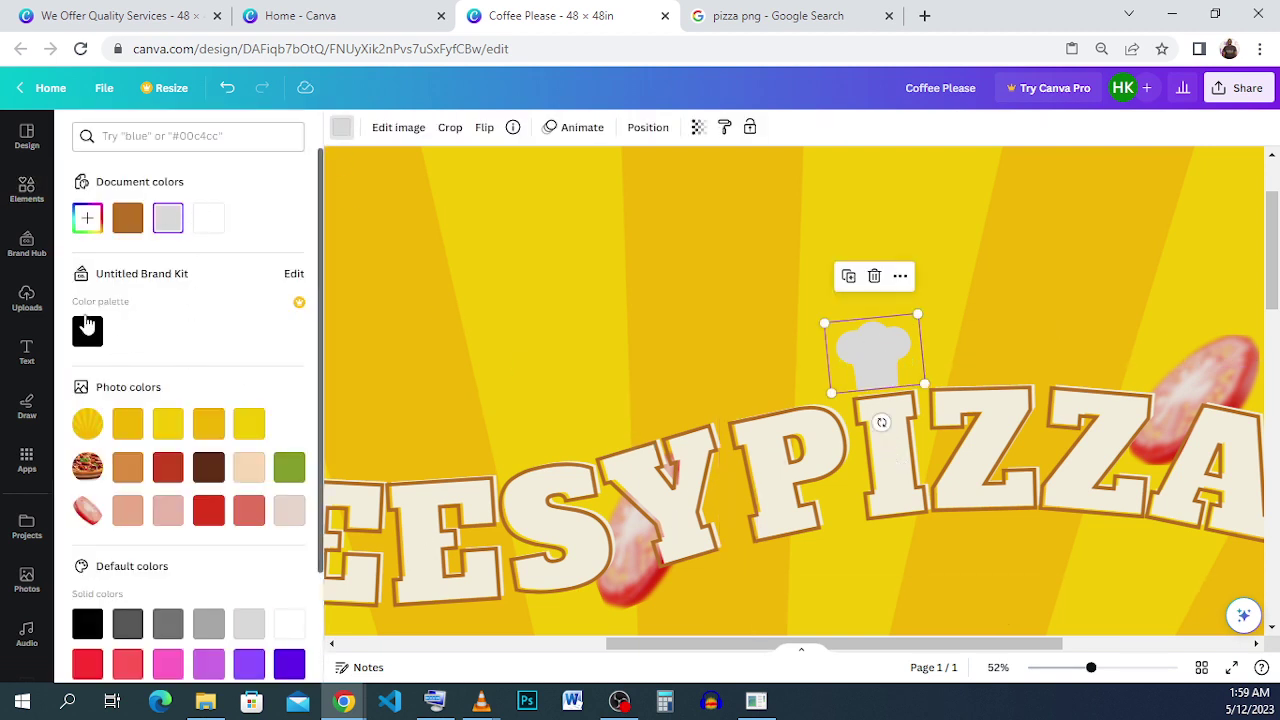
left_click(87, 218)
left_click(94, 261)
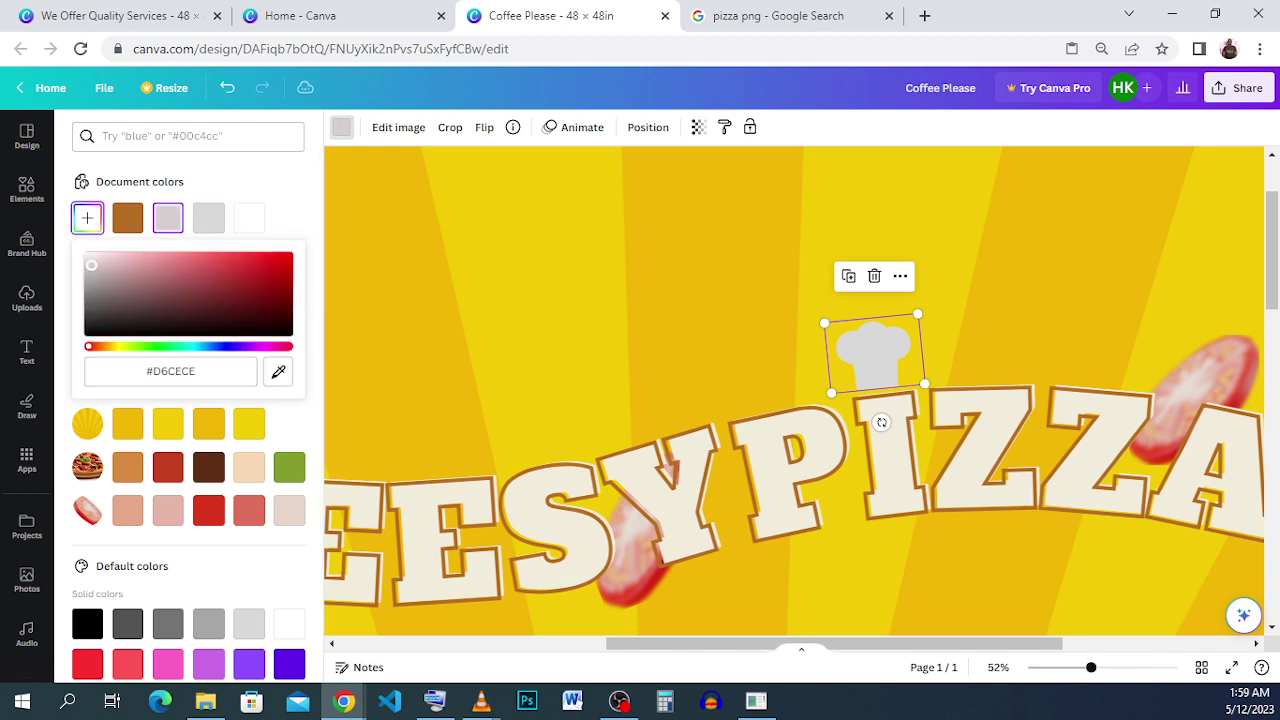
left_click_drag(94, 261, 88, 280)
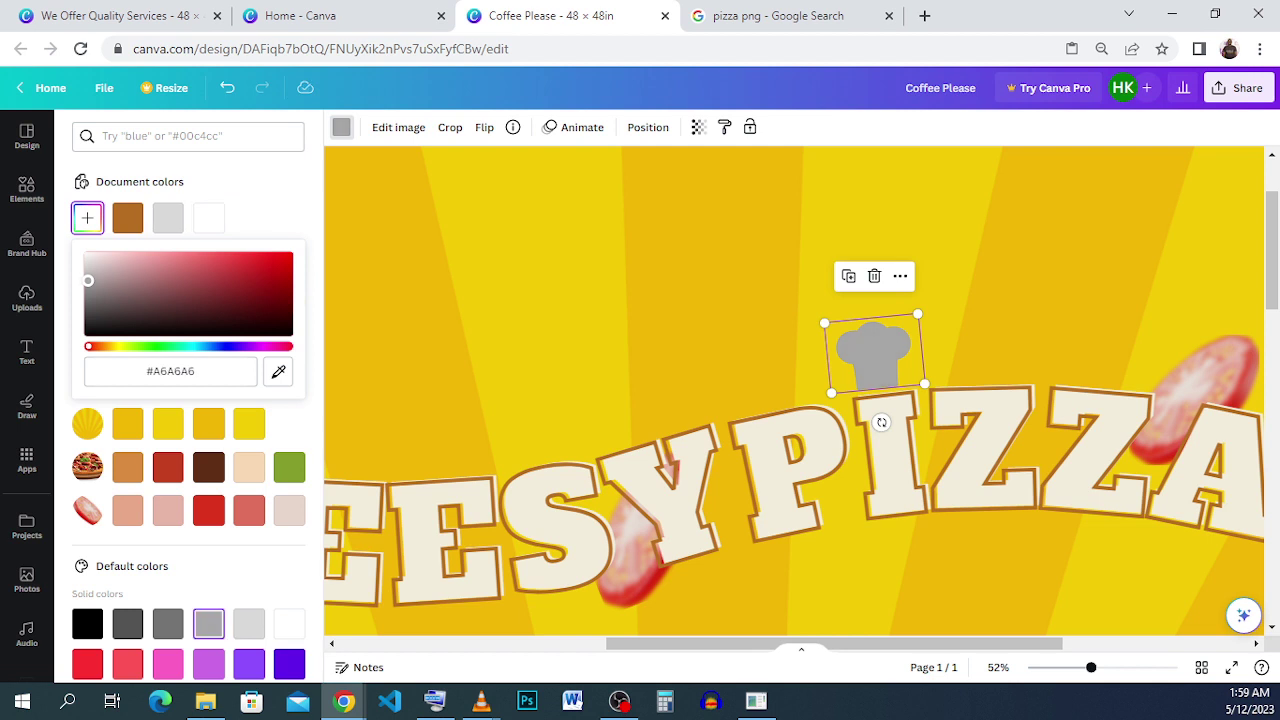
left_click_drag(88, 280, 88, 260)
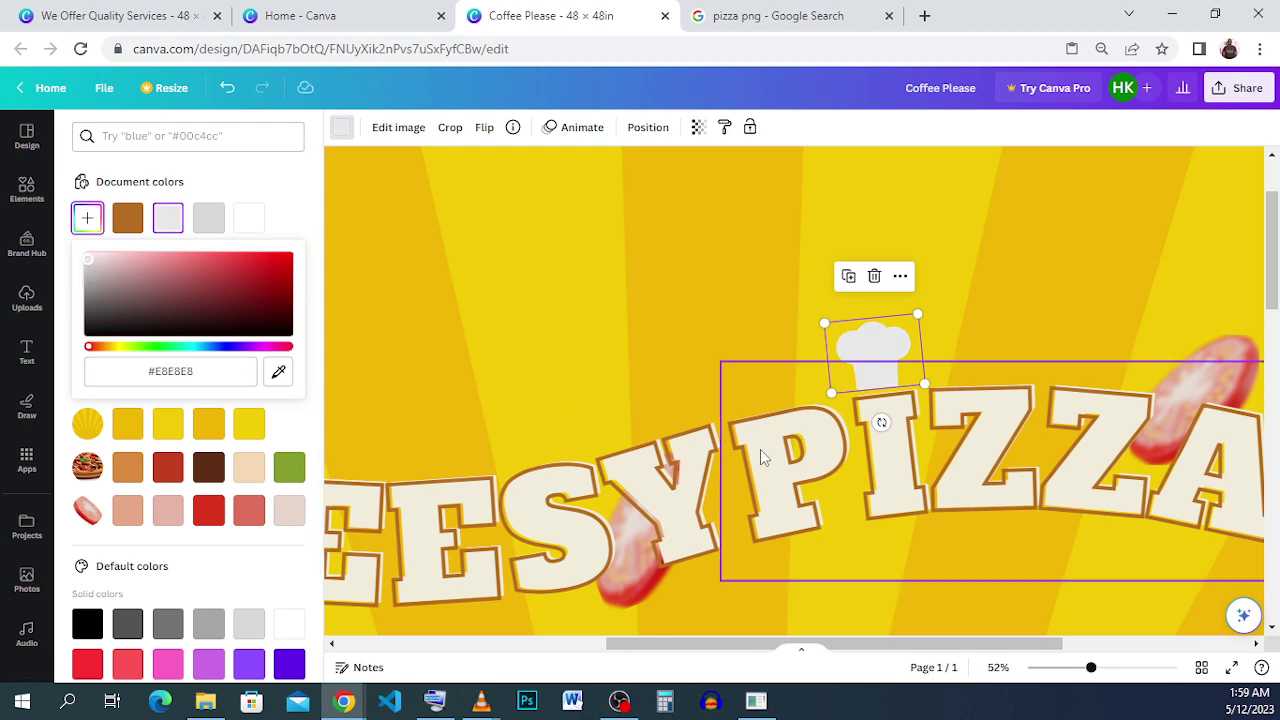
left_click(880, 498)
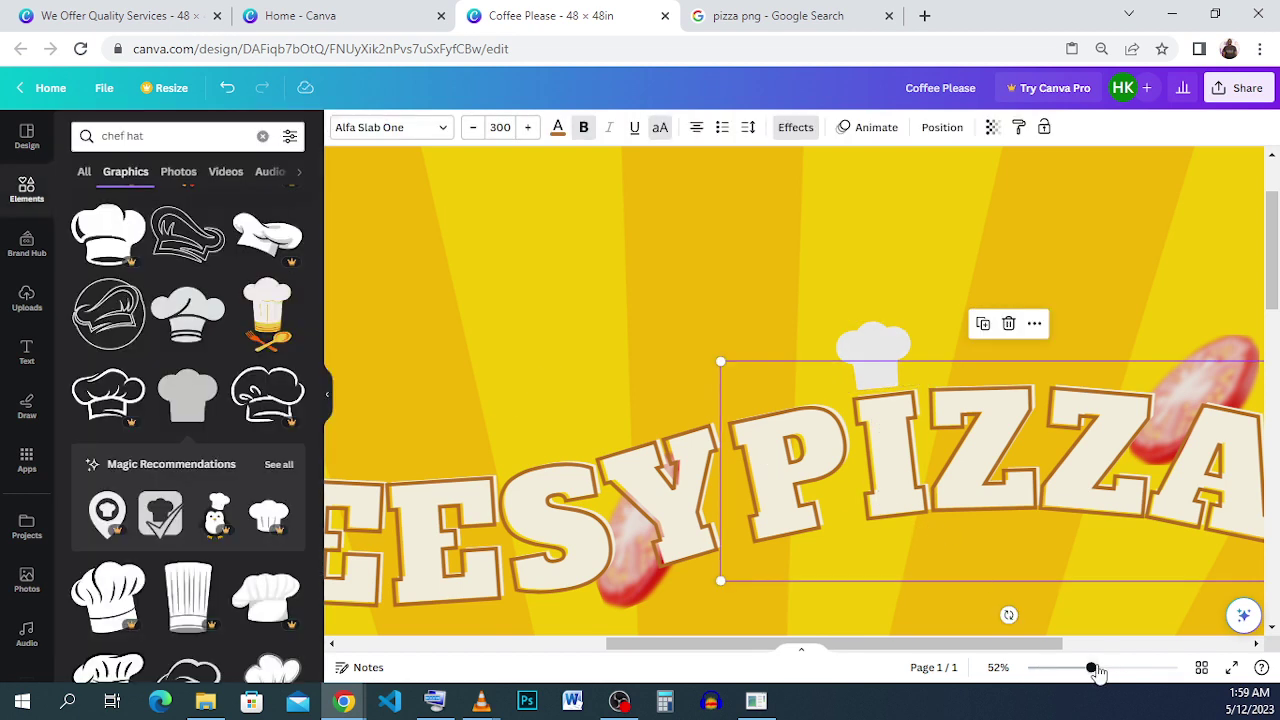
left_click_drag(1097, 672, 1049, 669)
scroll(1035, 520, "up", 2)
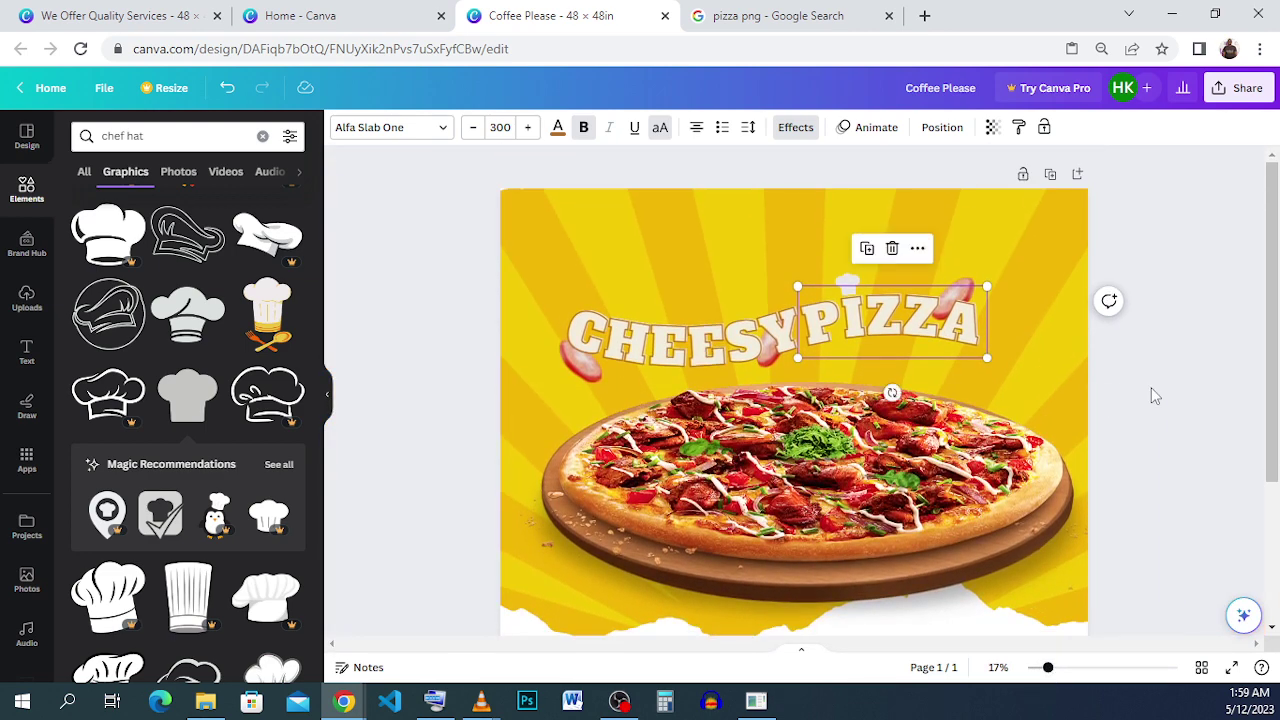
left_click(1164, 398)
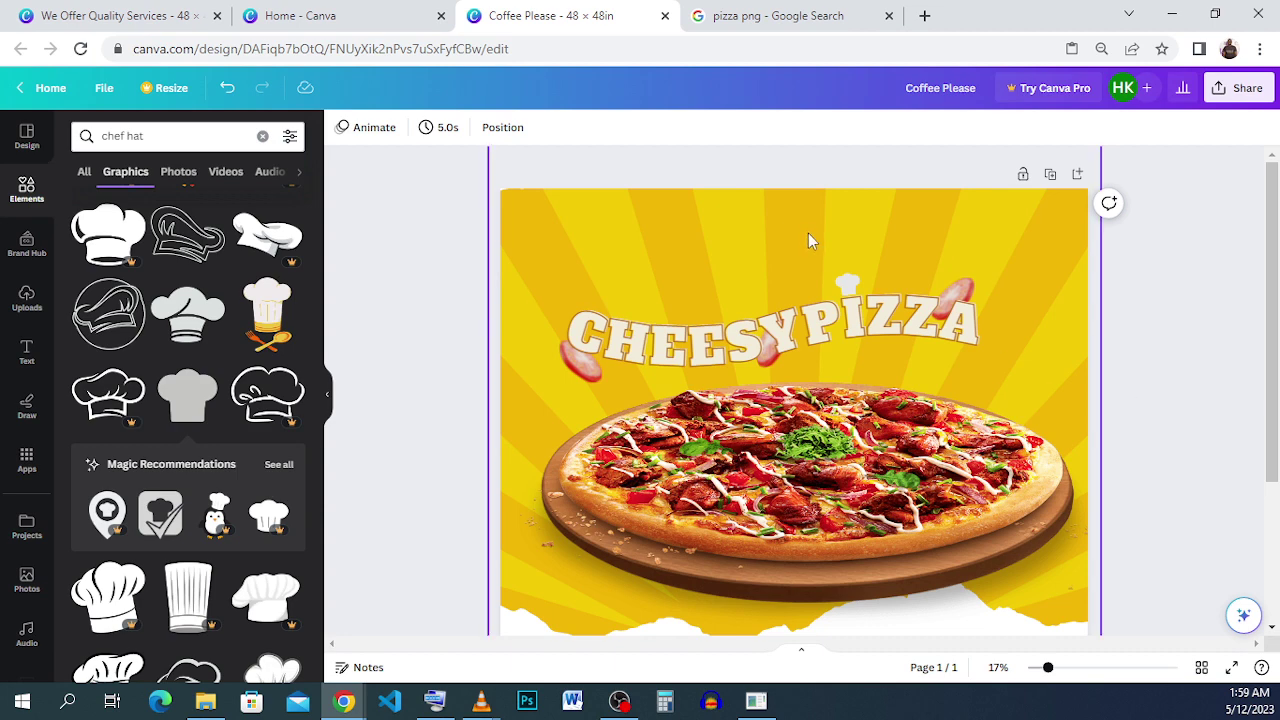
Switch to the "We Offer Quality Services" design and slightly enlarge the round utensils logo on page 2.
left_click(80, 12)
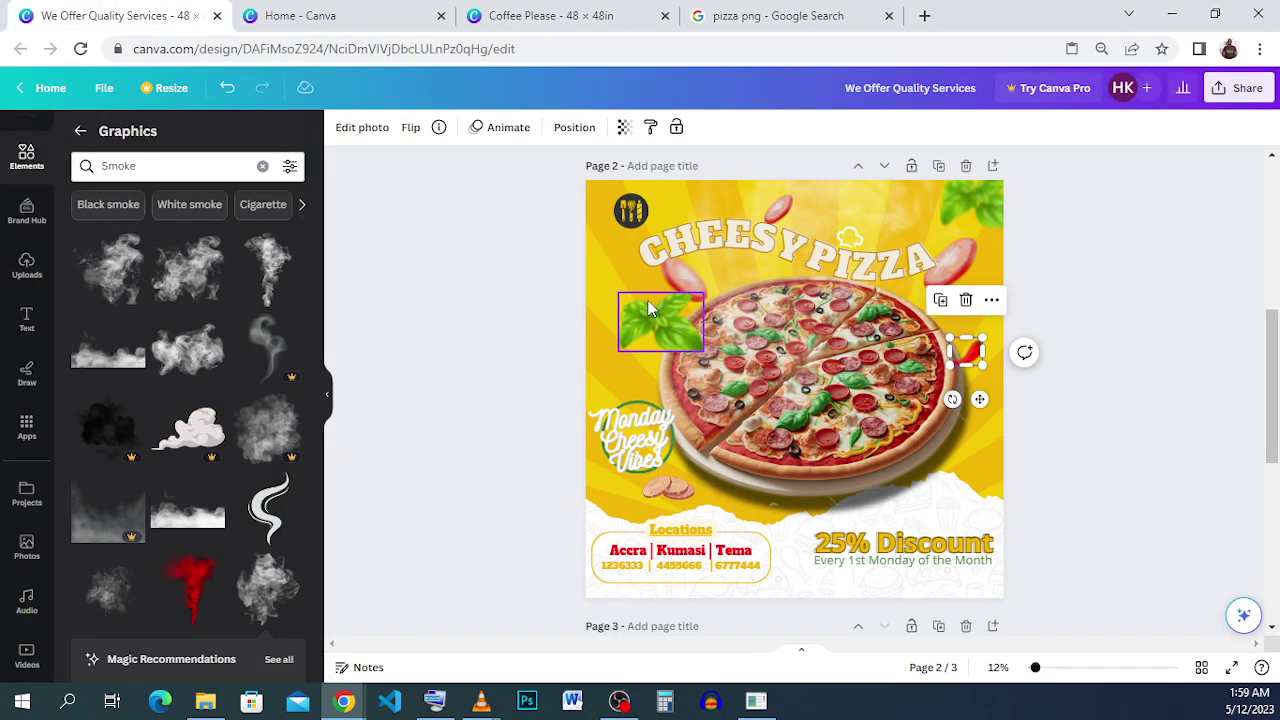
left_click(635, 226)
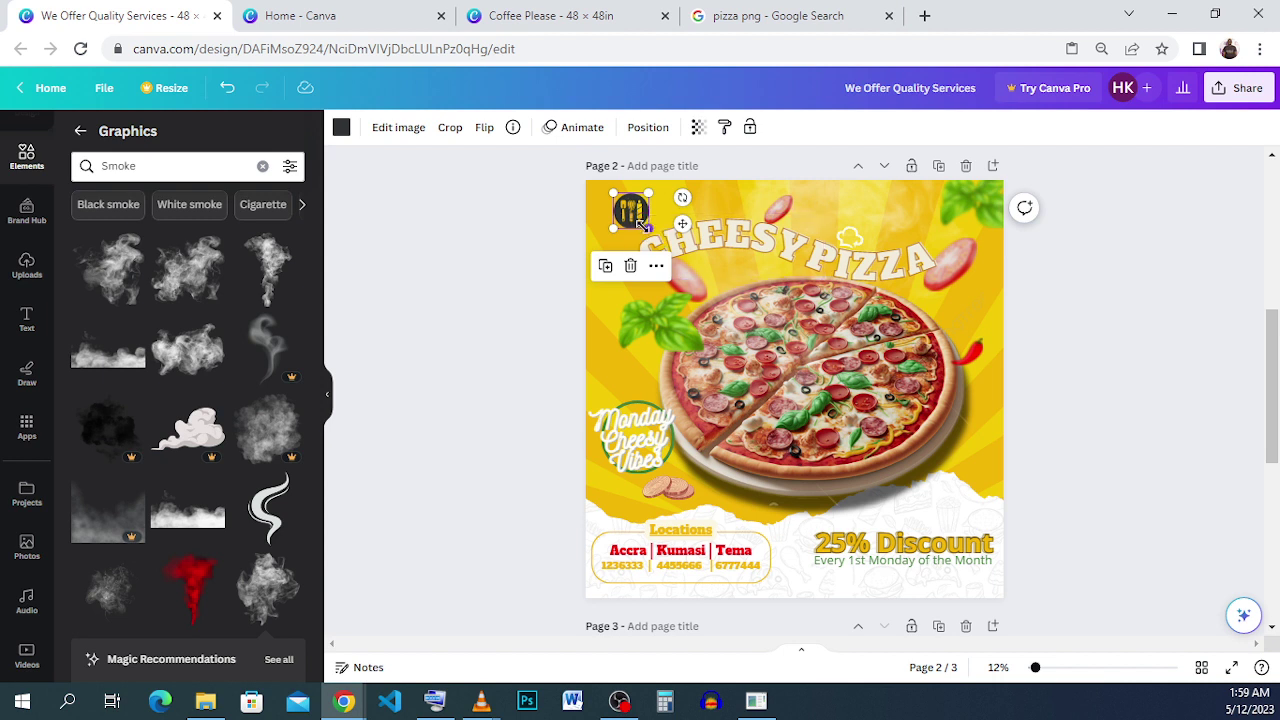
mouse_move(642, 226)
left_mouse_down()
mouse_move(656, 238)
mouse_move(648, 228)
left_mouse_up()
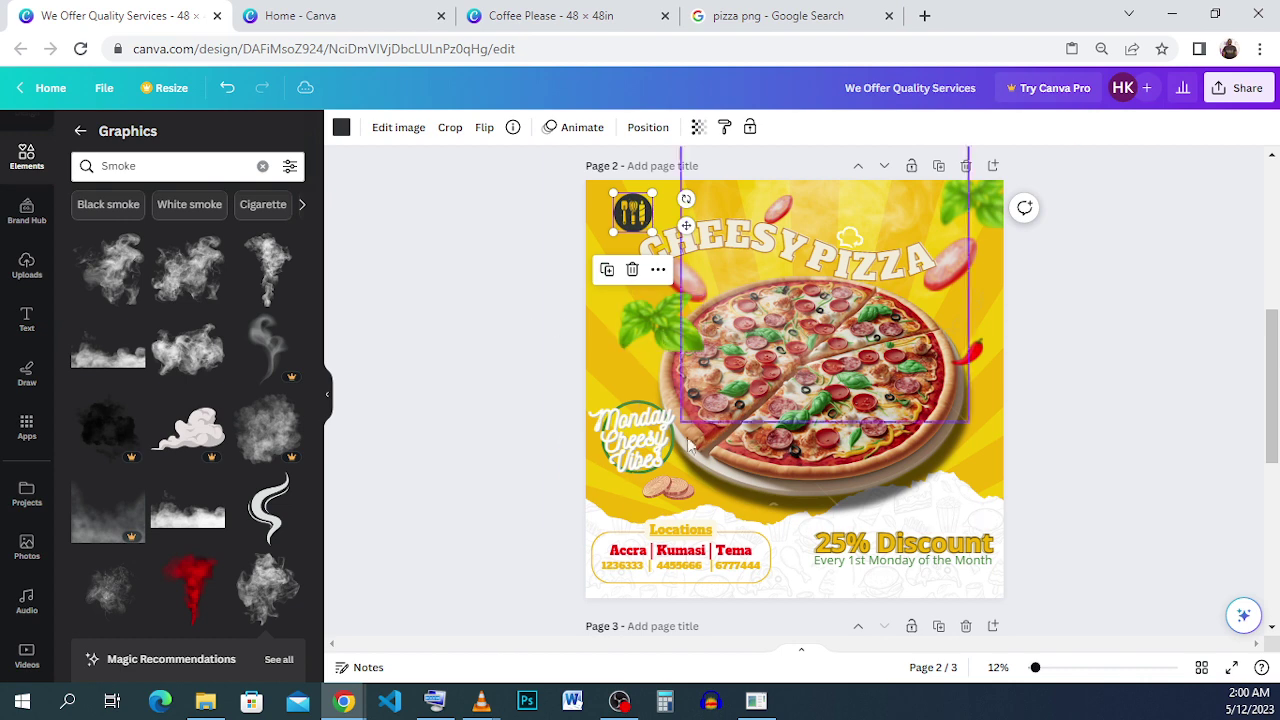
Check the uploaded images in both the reference design and the "Coffee Please" design.
left_click(27, 265)
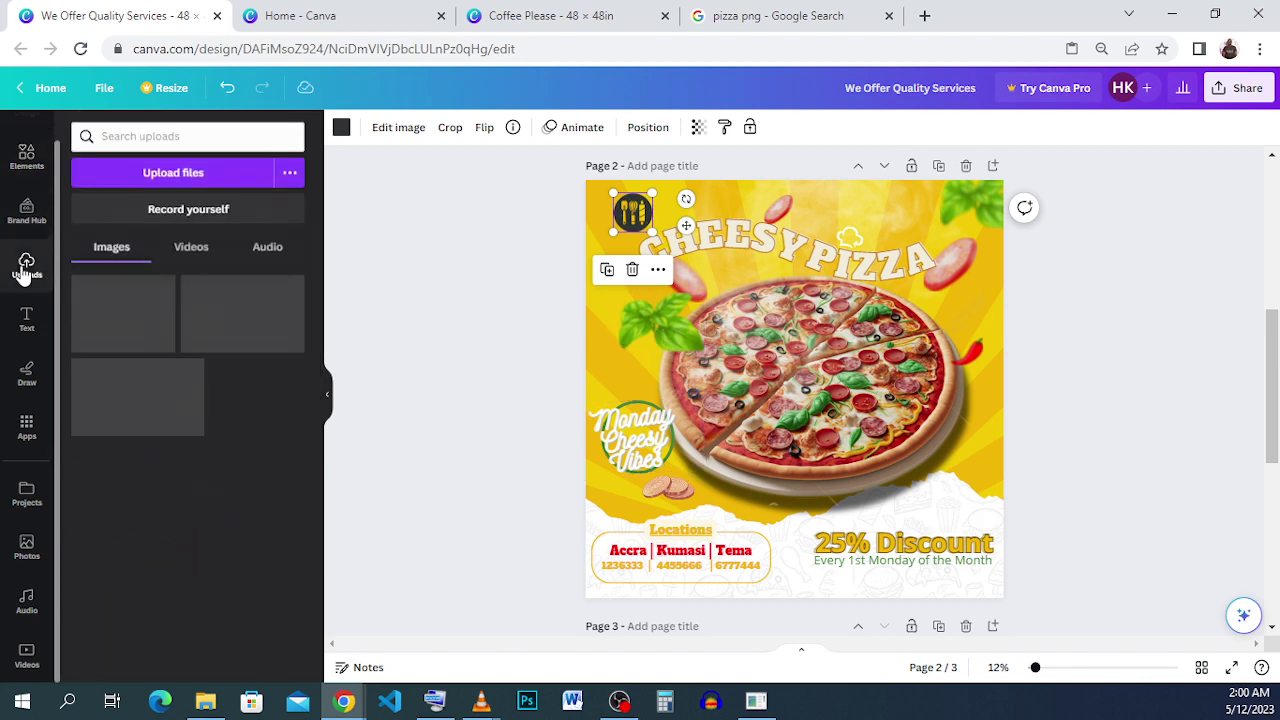
left_click(608, 16)
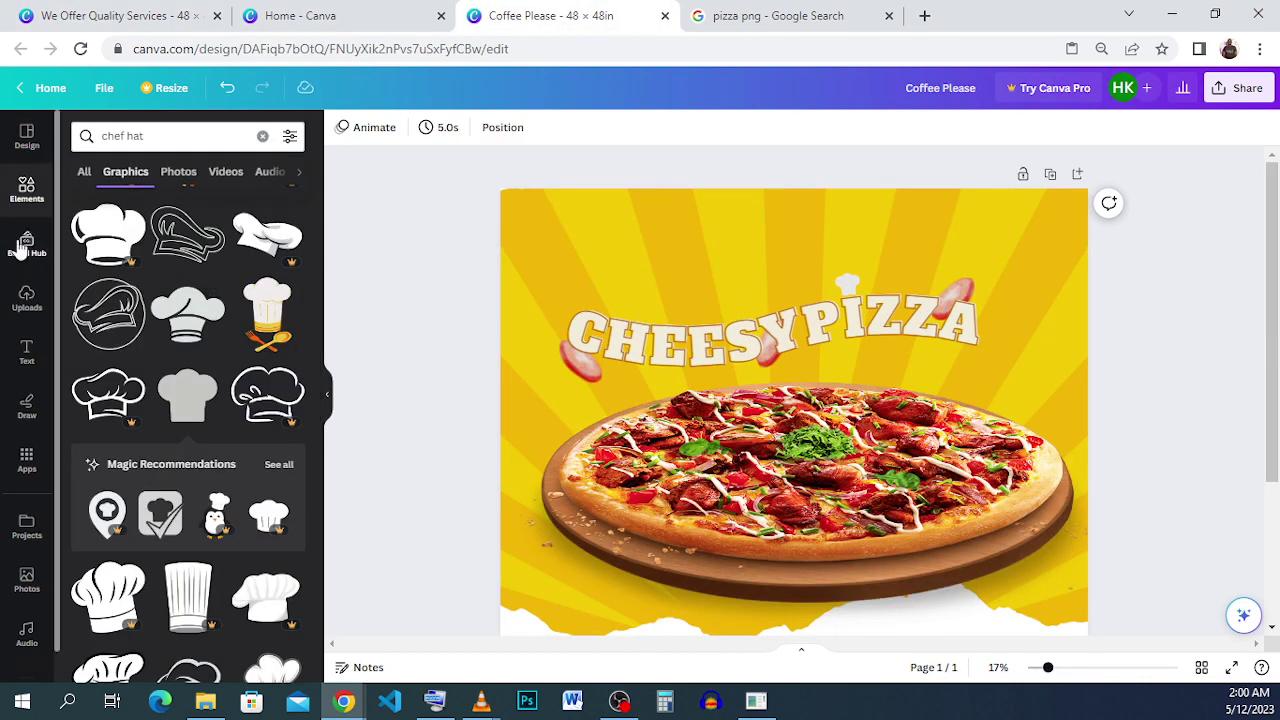
left_click(24, 300)
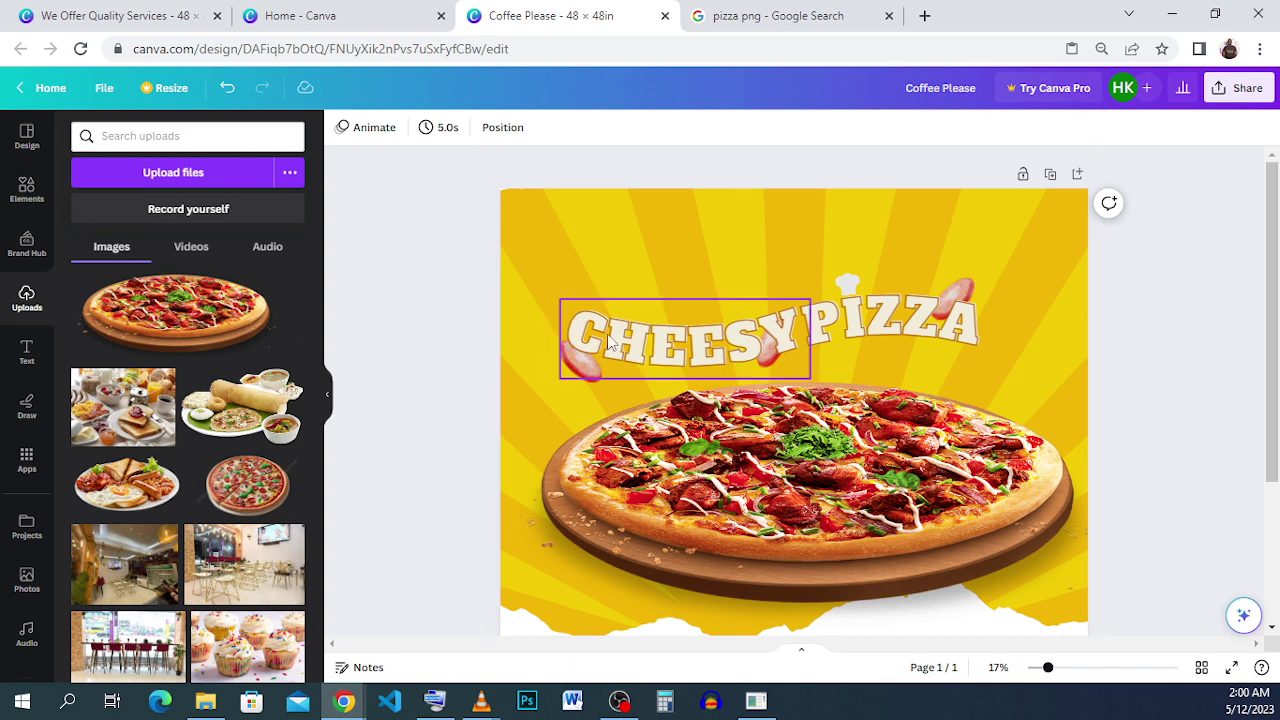
left_click(25, 183)
Reposition the round utensils logo slightly in the reference flyer, copy it and return to the "Coffee Please" design.
left_click(120, 15)
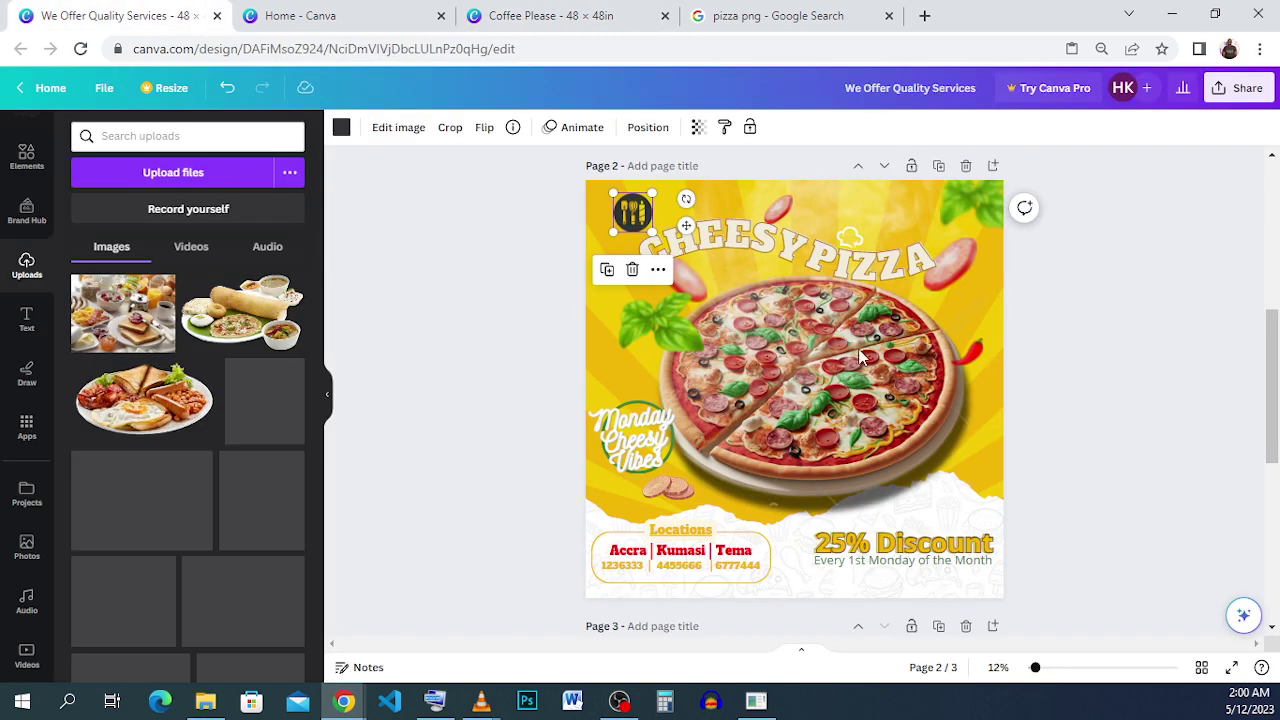
left_click_drag(633, 195, 628, 207)
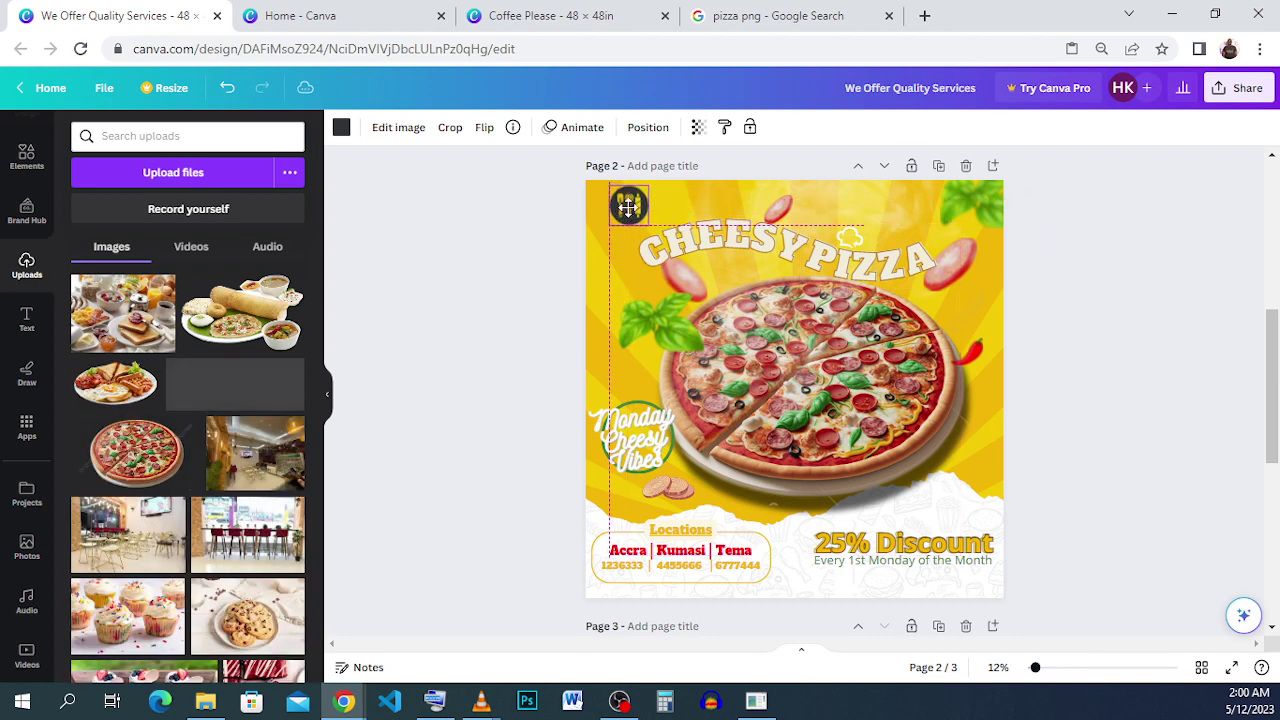
right_click(628, 207)
left_click(666, 228)
left_click(503, 10)
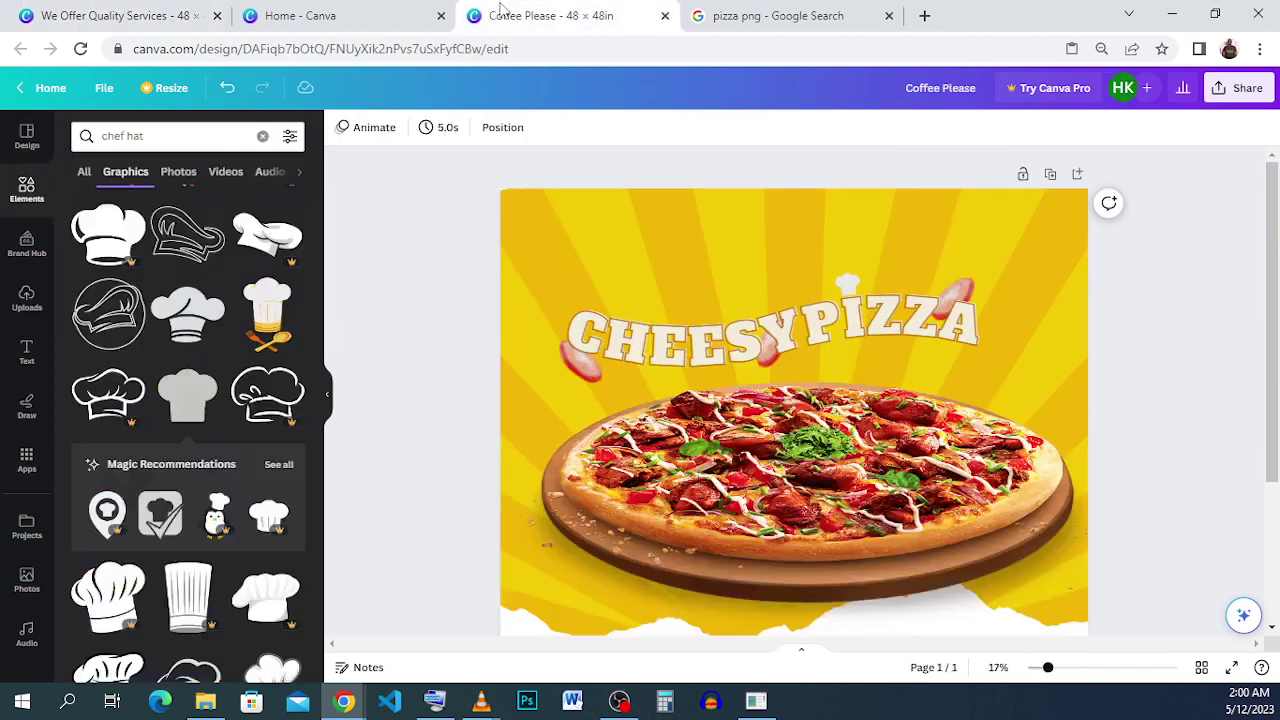
right_click(616, 249)
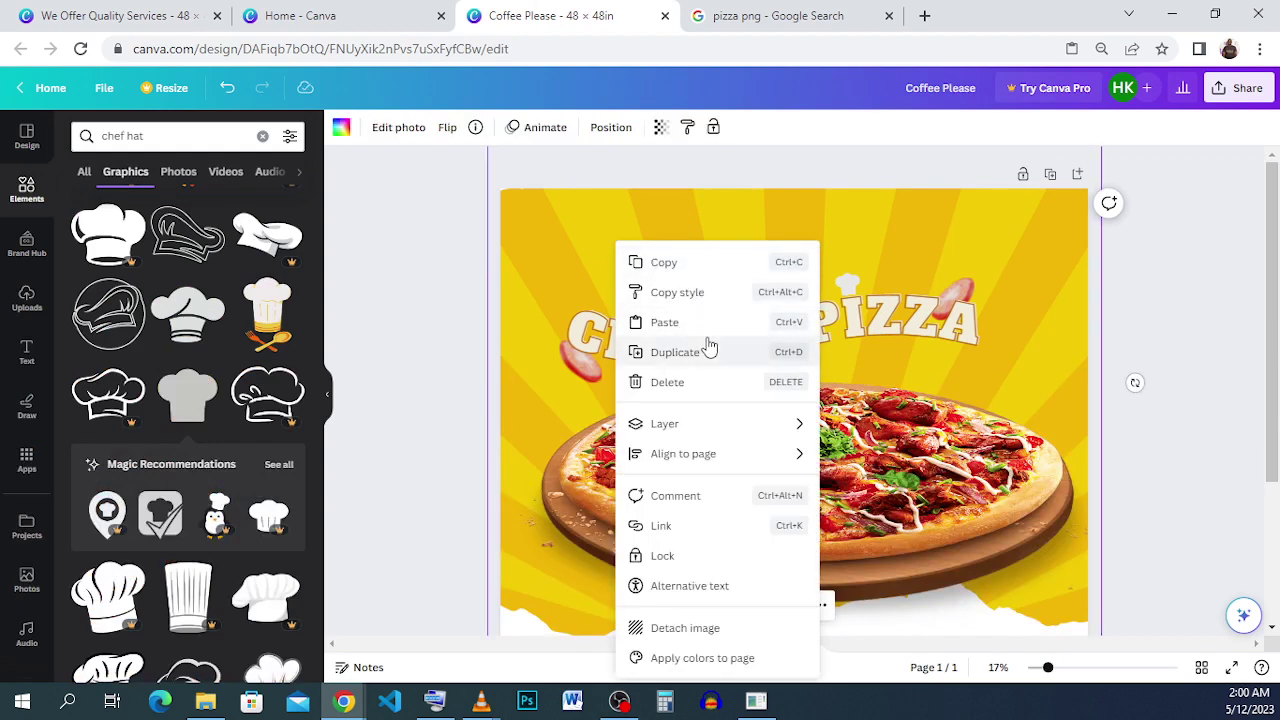
left_click(707, 345)
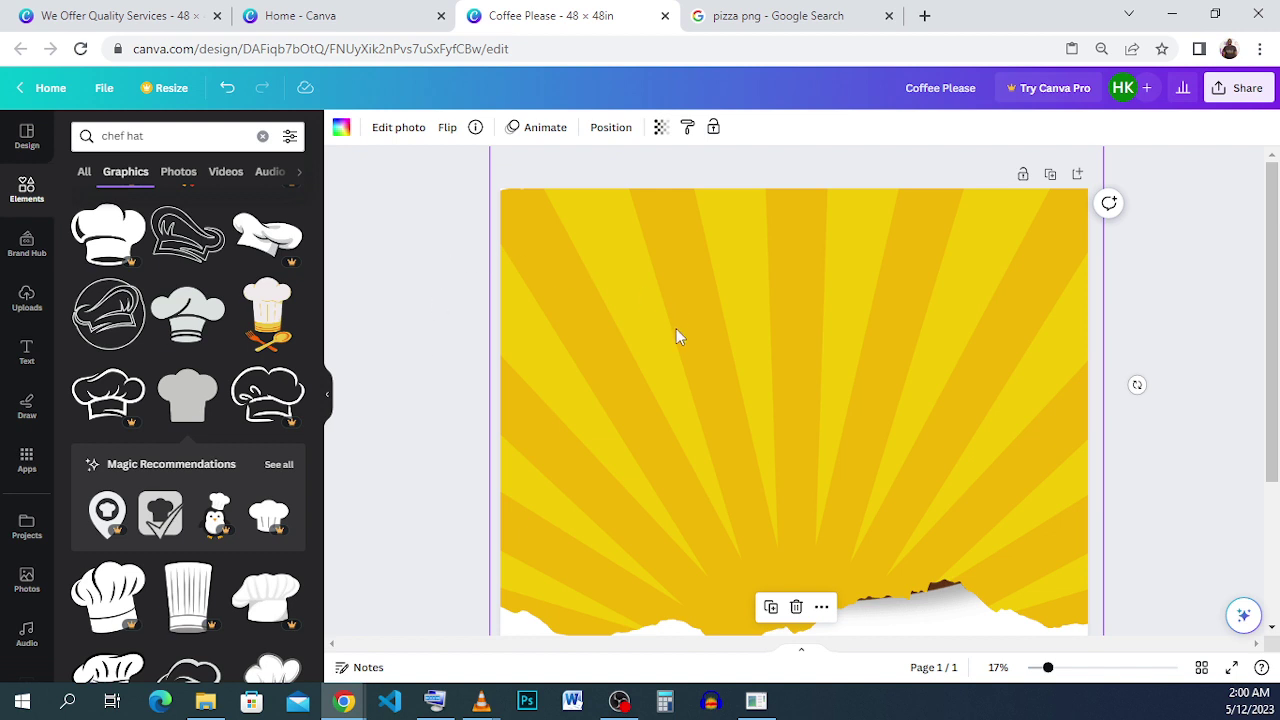
left_click(228, 92)
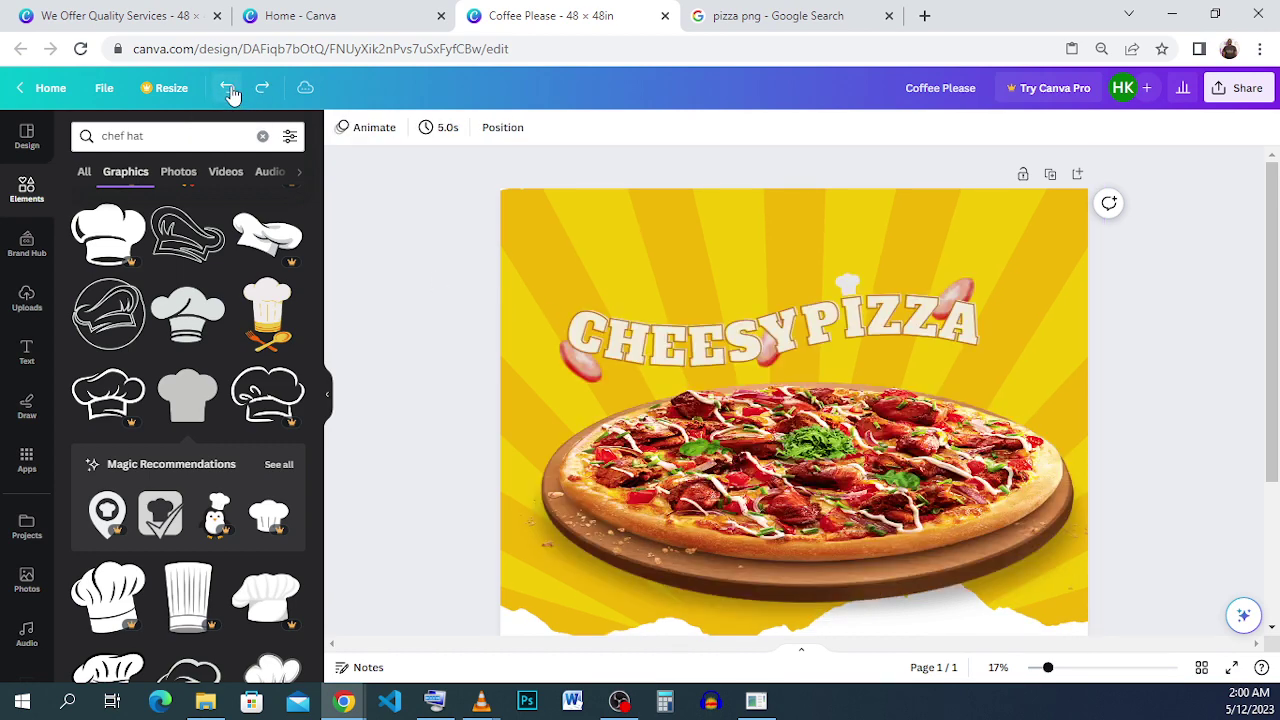
Paste the round utensils logo into the flyer and place it in the upper-left corner above the start of "CHEESY".
left_click(697, 293)
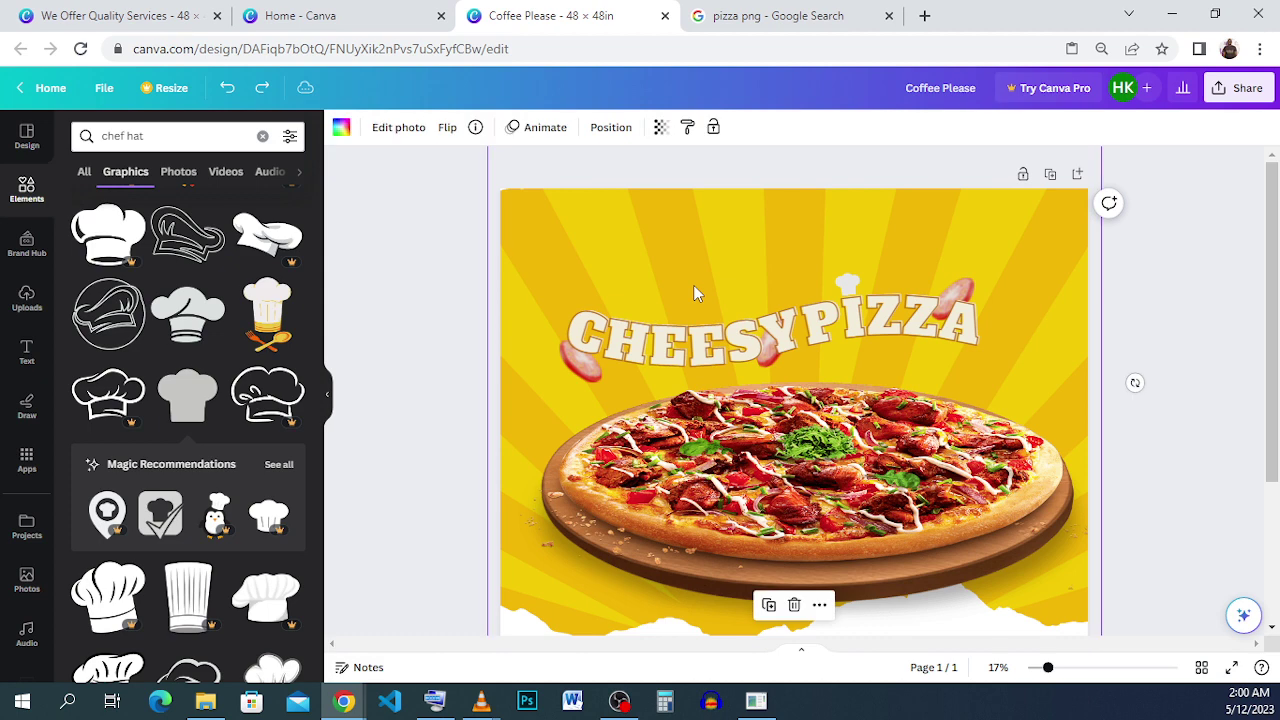
right_click(697, 293)
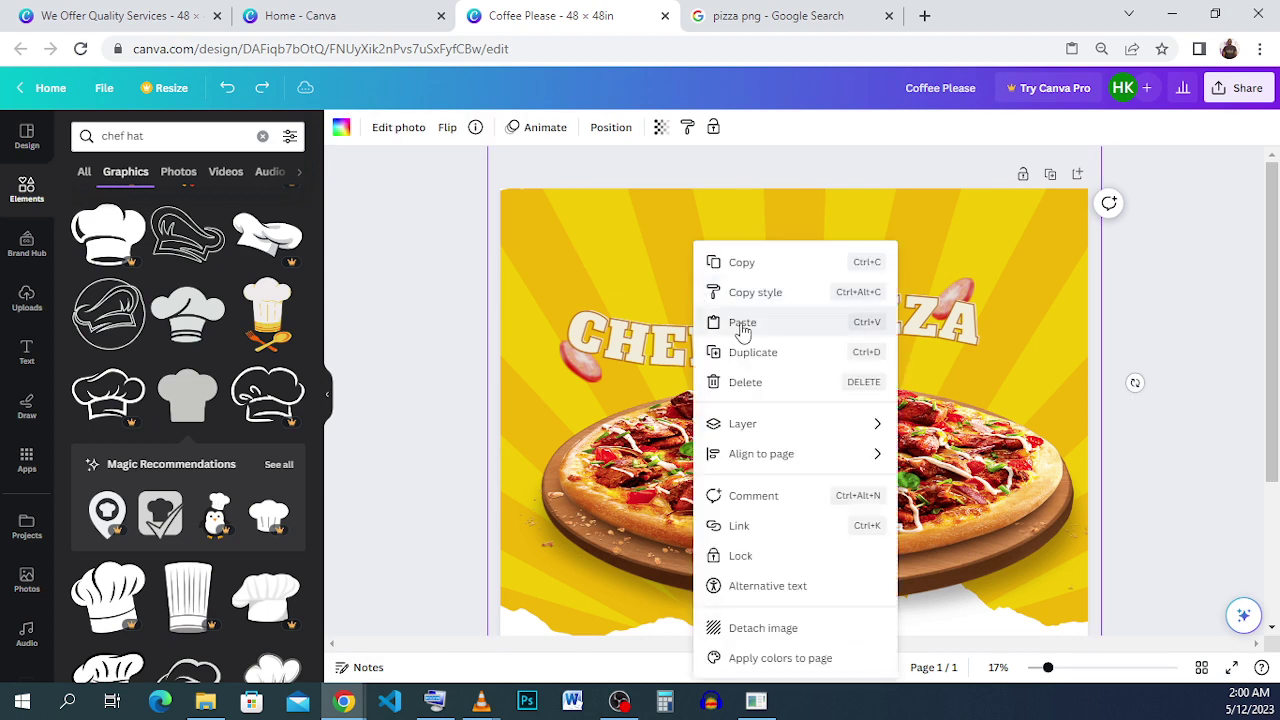
left_click(740, 322)
left_click_drag(551, 211, 566, 243)
Check the reference flyer, return to the "Coffee Please" design and look through the graphics for "basil leaf".
left_click(115, 15)
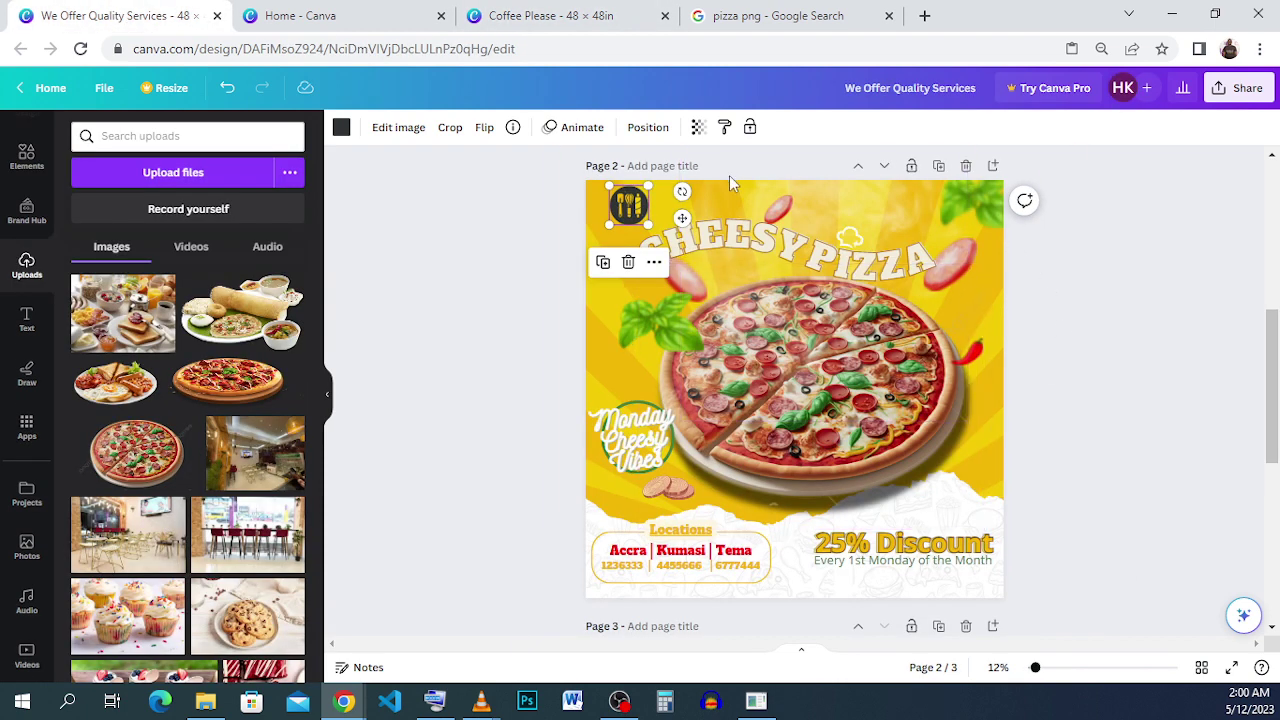
left_click(640, 12)
double_click(195, 143)
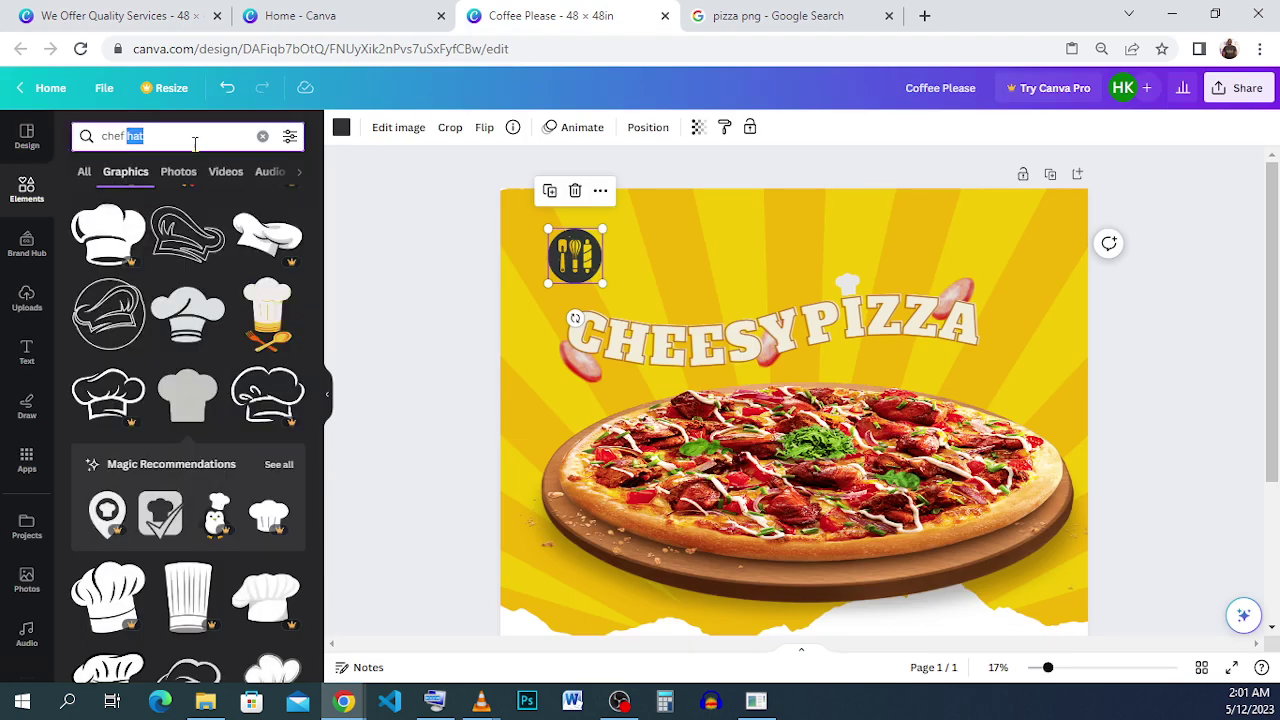
left_click(195, 143)
key("BackSpace")
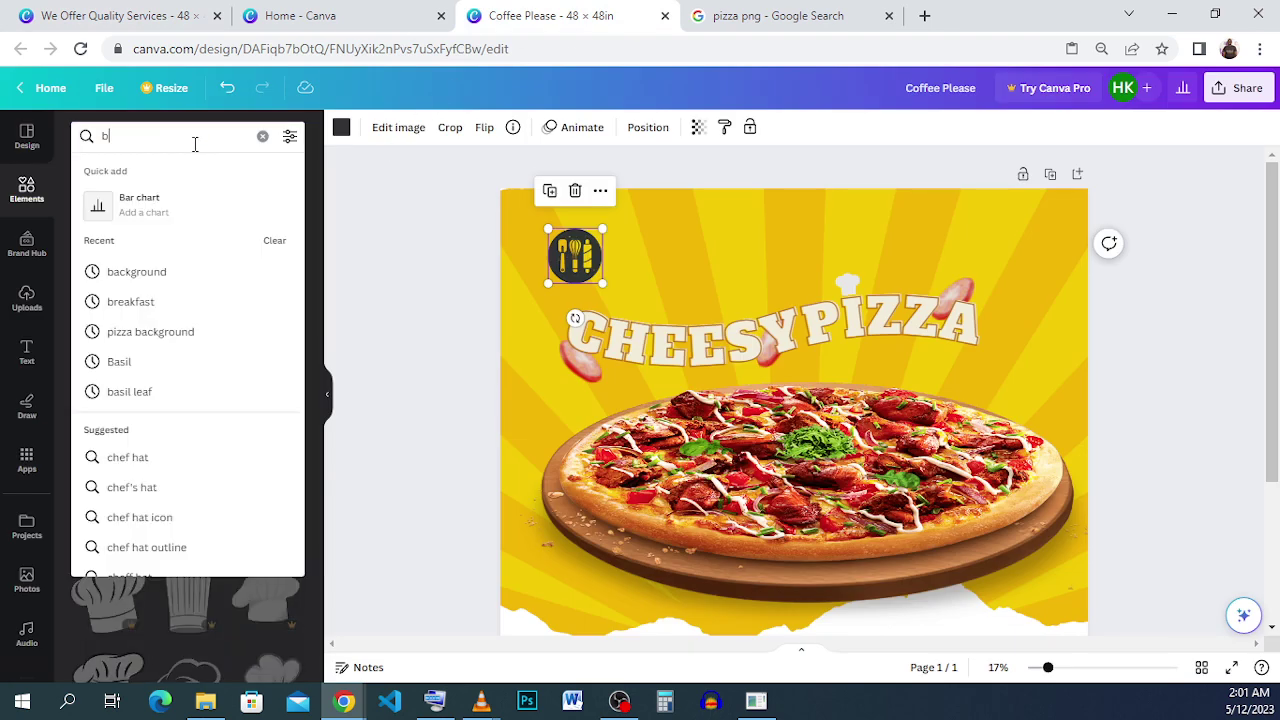
type("bas")
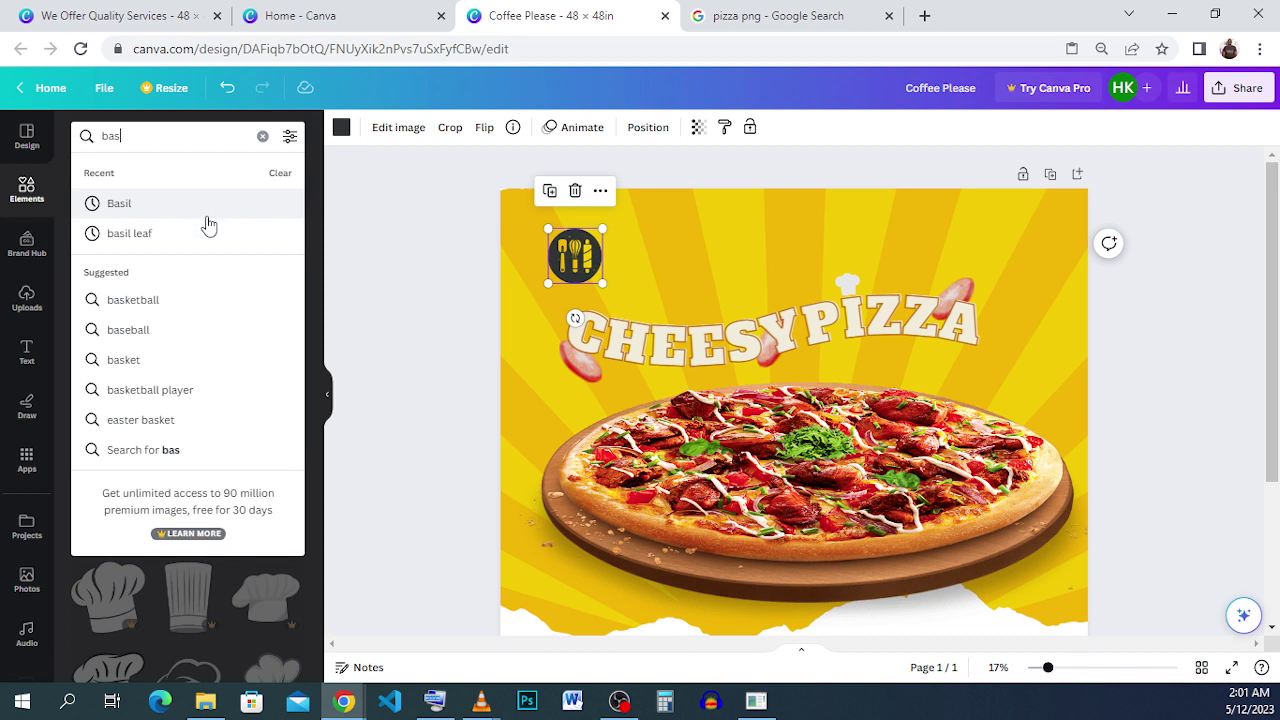
left_click(206, 230)
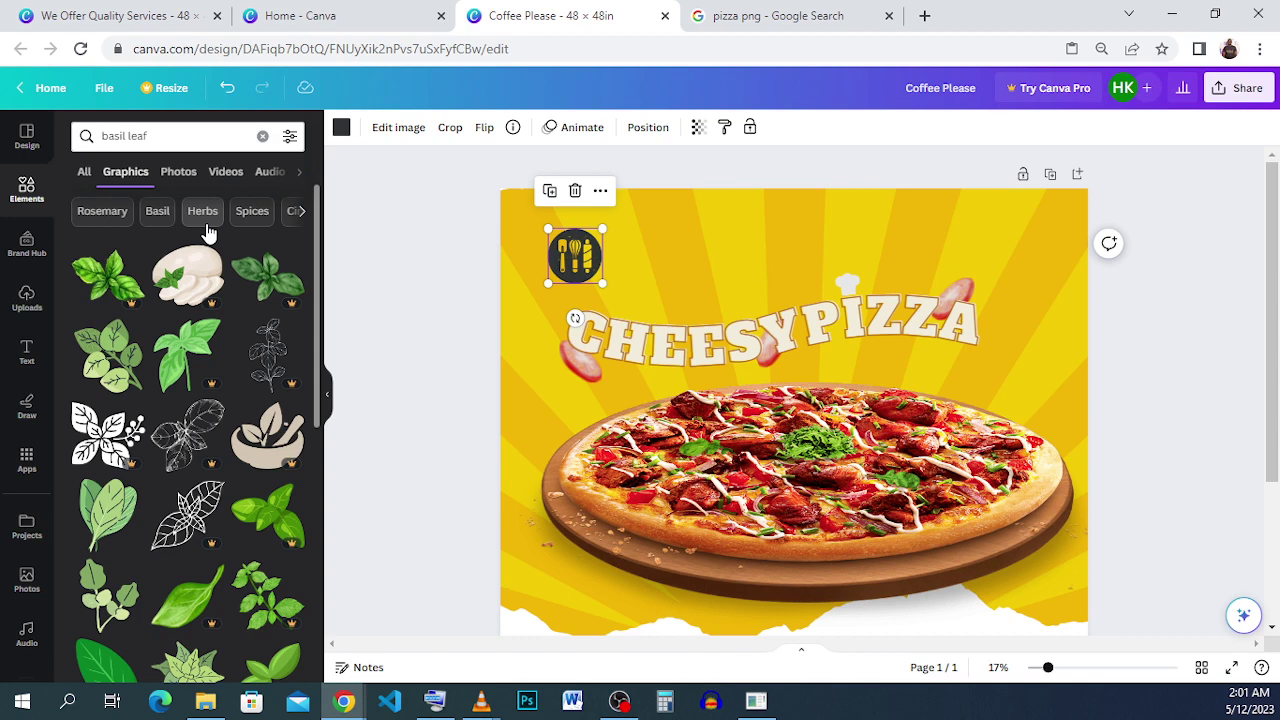
scroll(272, 390, "down", 3)
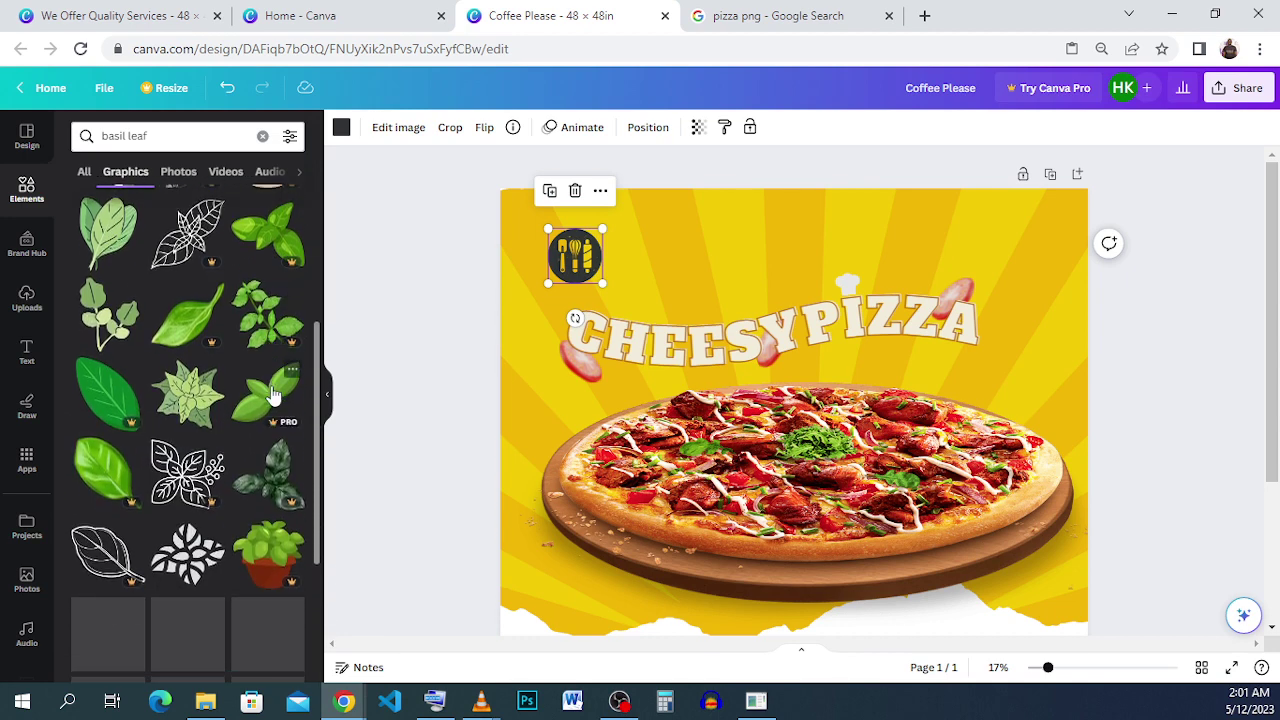
scroll(272, 395, "down", 1)
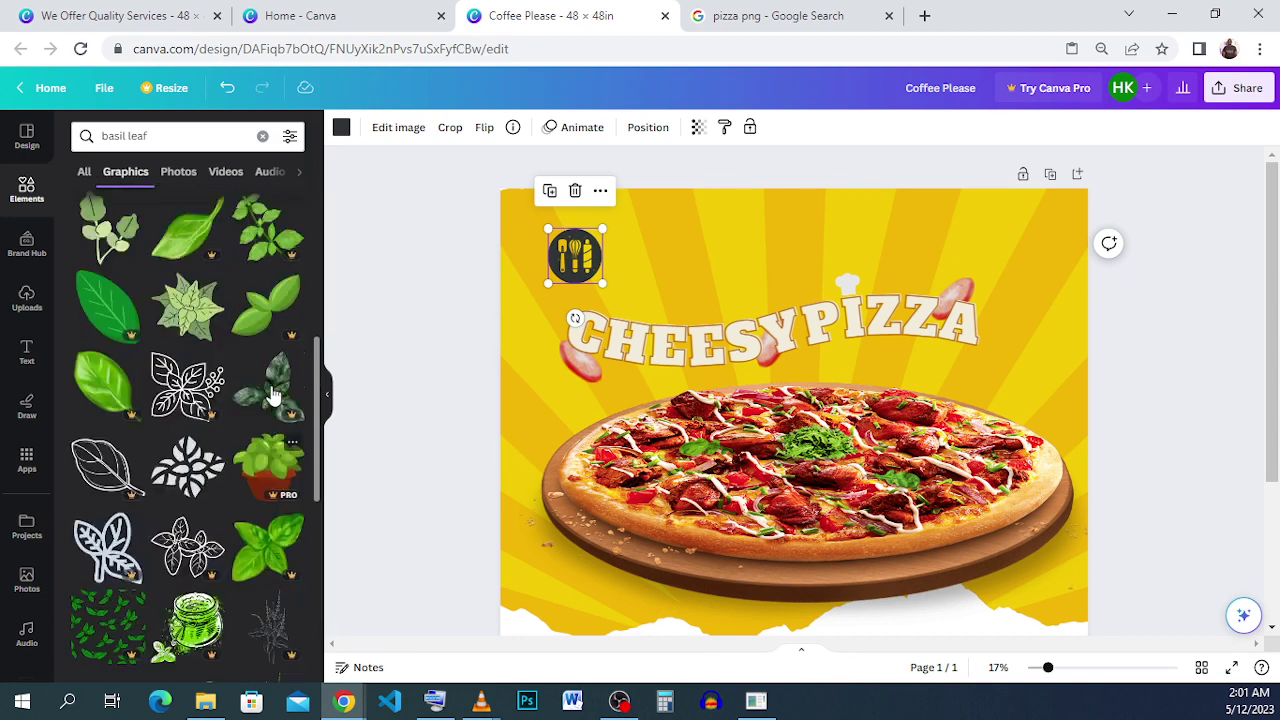
scroll(272, 395, "up", 5)
Search the graphics for "basil" and add the free bright green basil sprig to the flyer.
left_click(164, 134)
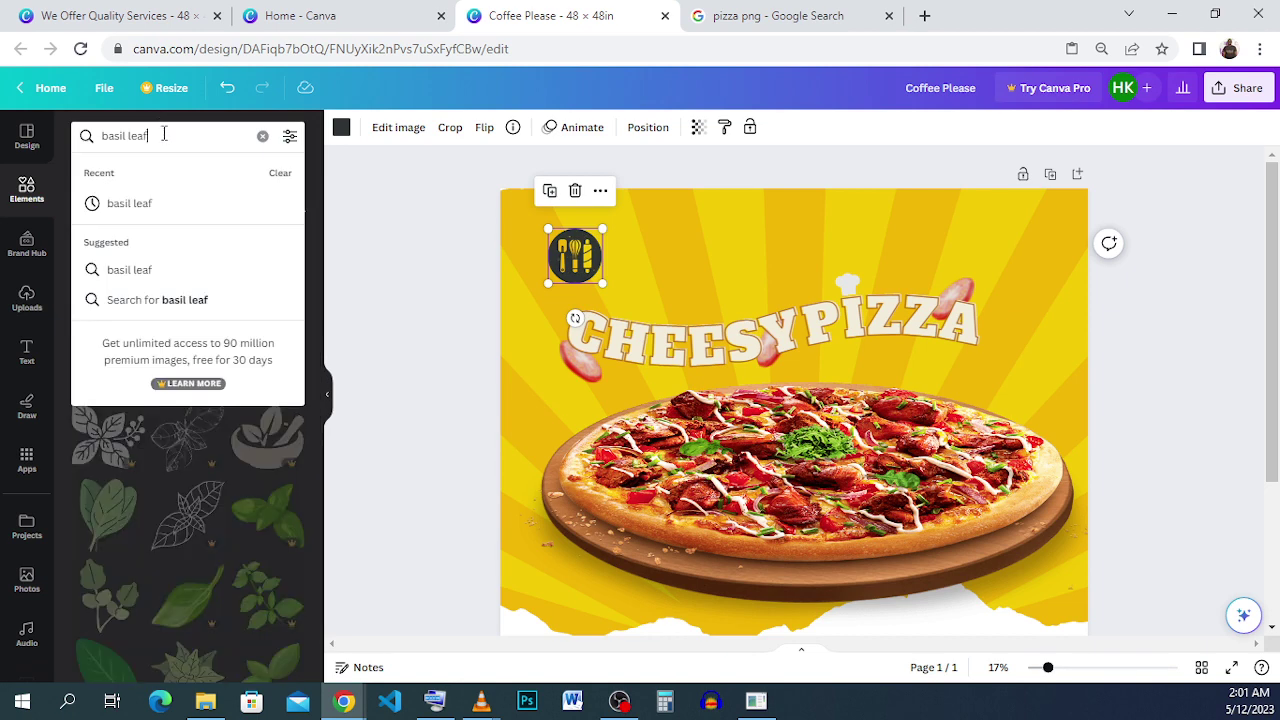
key("shift+Left")
key("shift+Left")
key("shift+Left")
key("shift+Left")
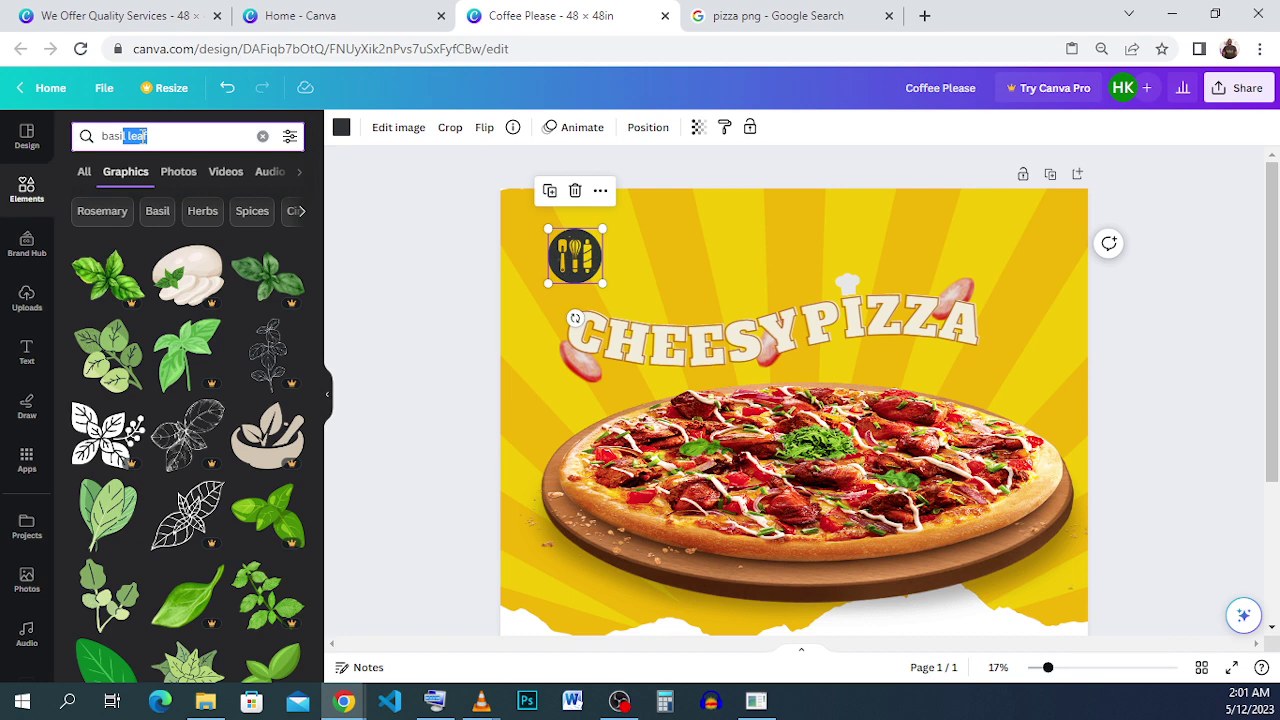
key("BackSpace")
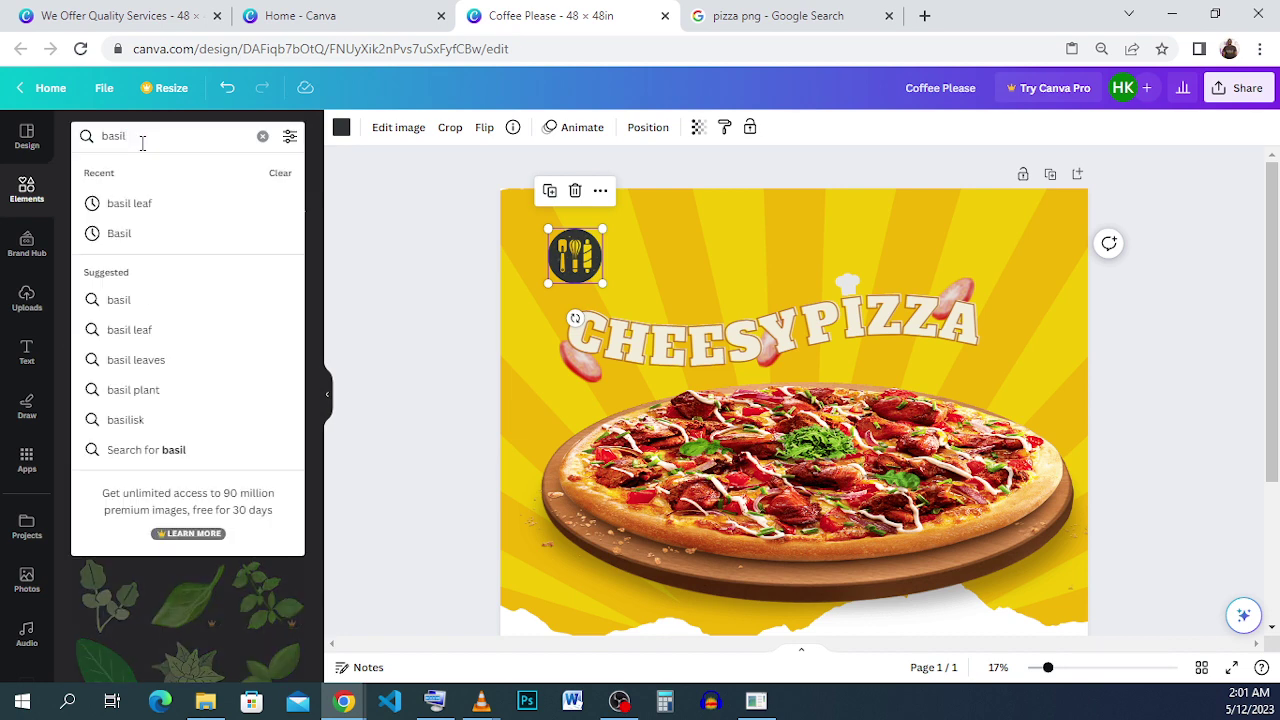
key("Return")
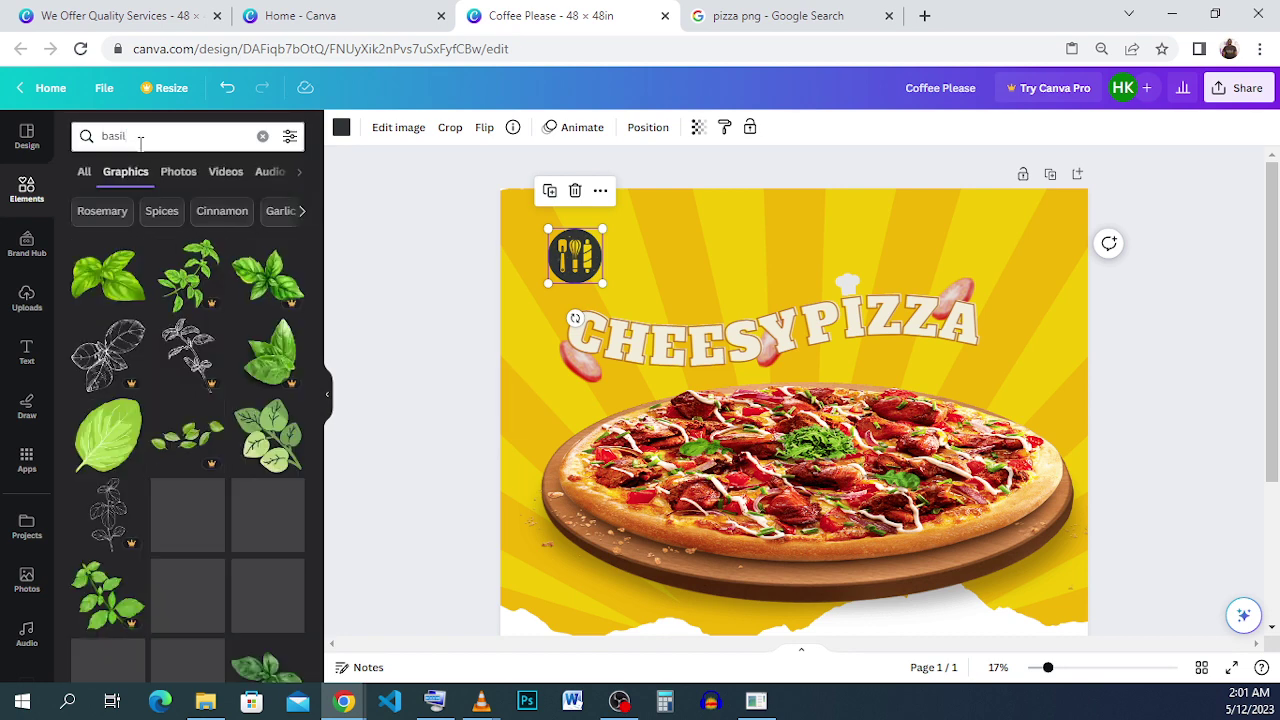
mouse_move(116, 298)
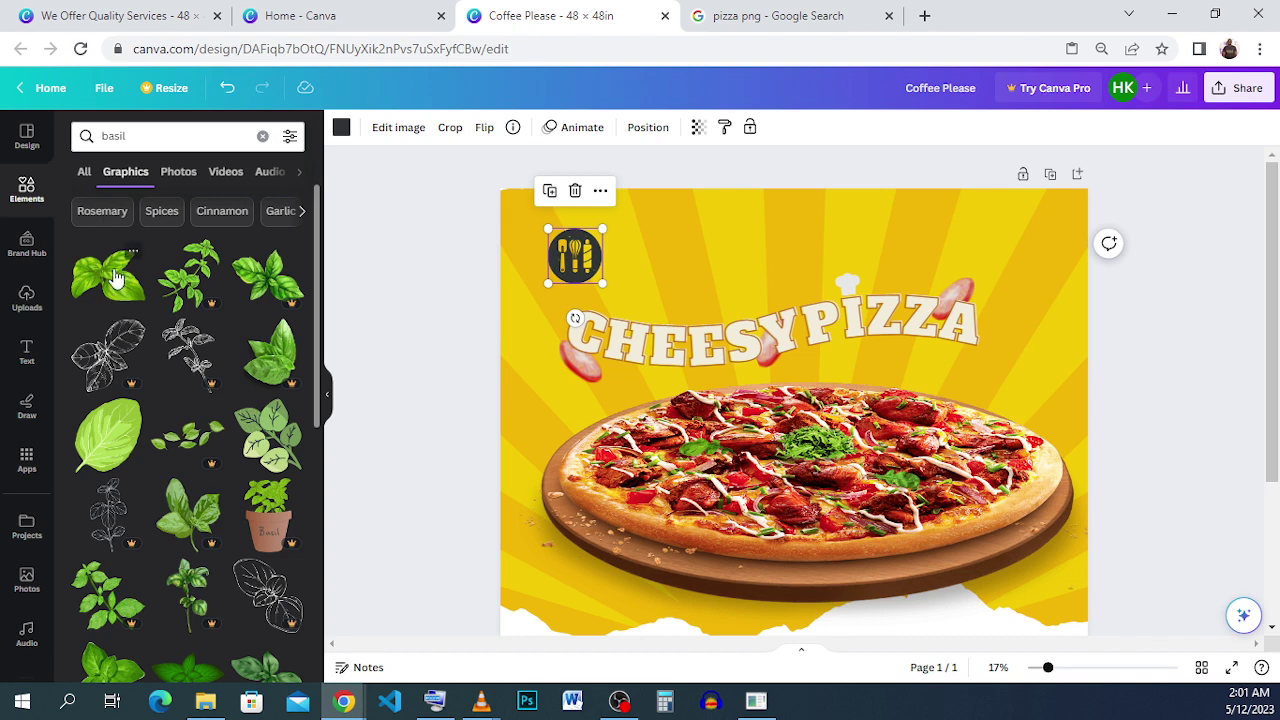
left_click(116, 298)
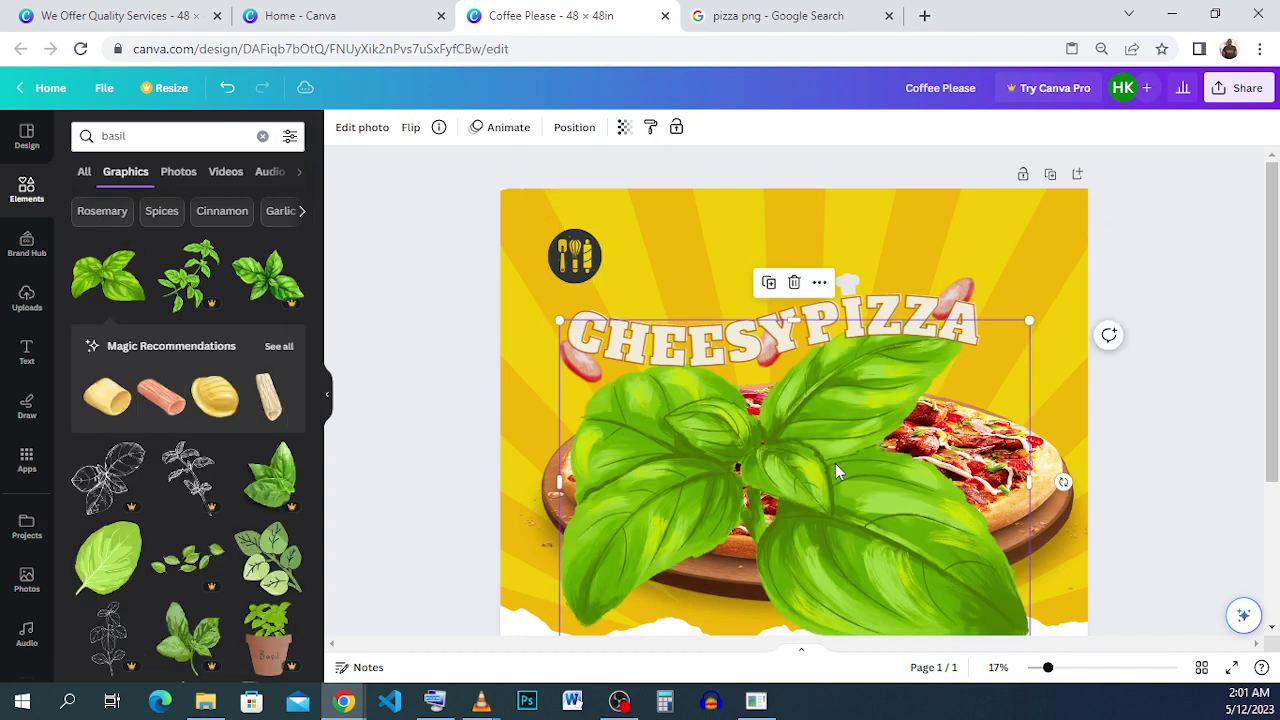
Shrink the basil sprig into the flyer's upper-right corner and place a duplicate at the left edge beside the pizza.
left_click_drag(889, 388, 1035, 225)
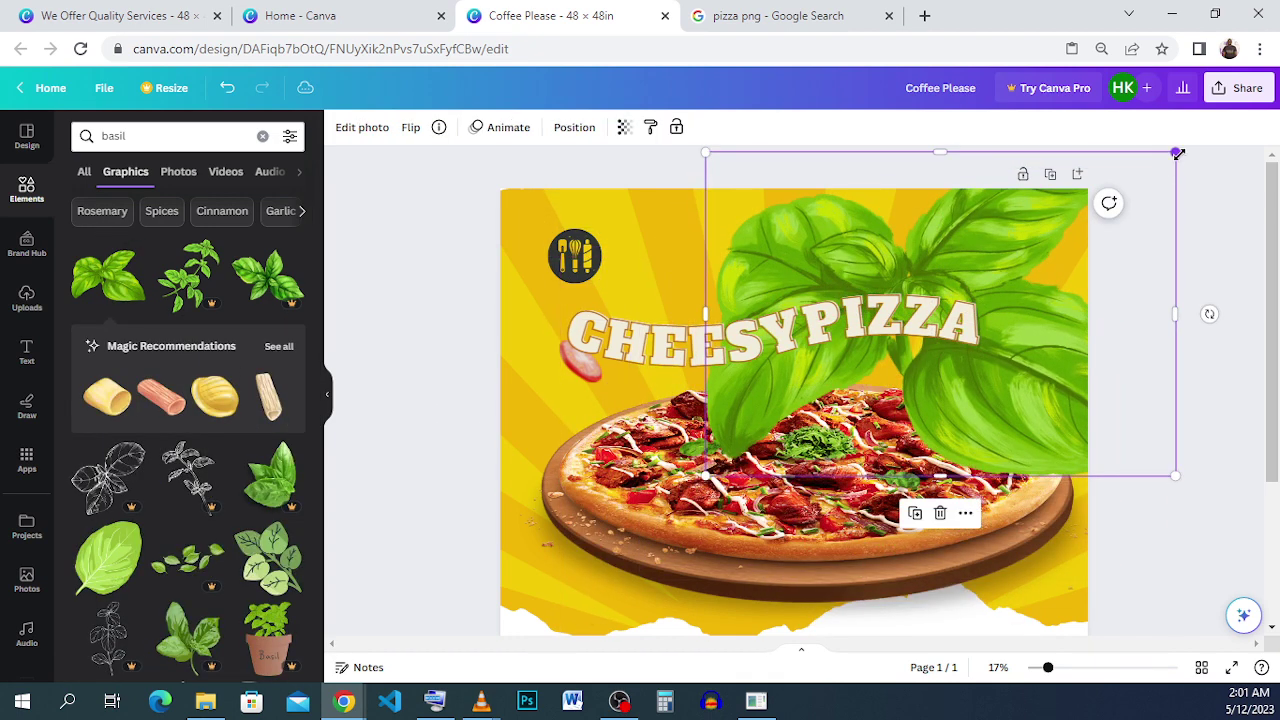
left_click_drag(1177, 153, 1035, 242)
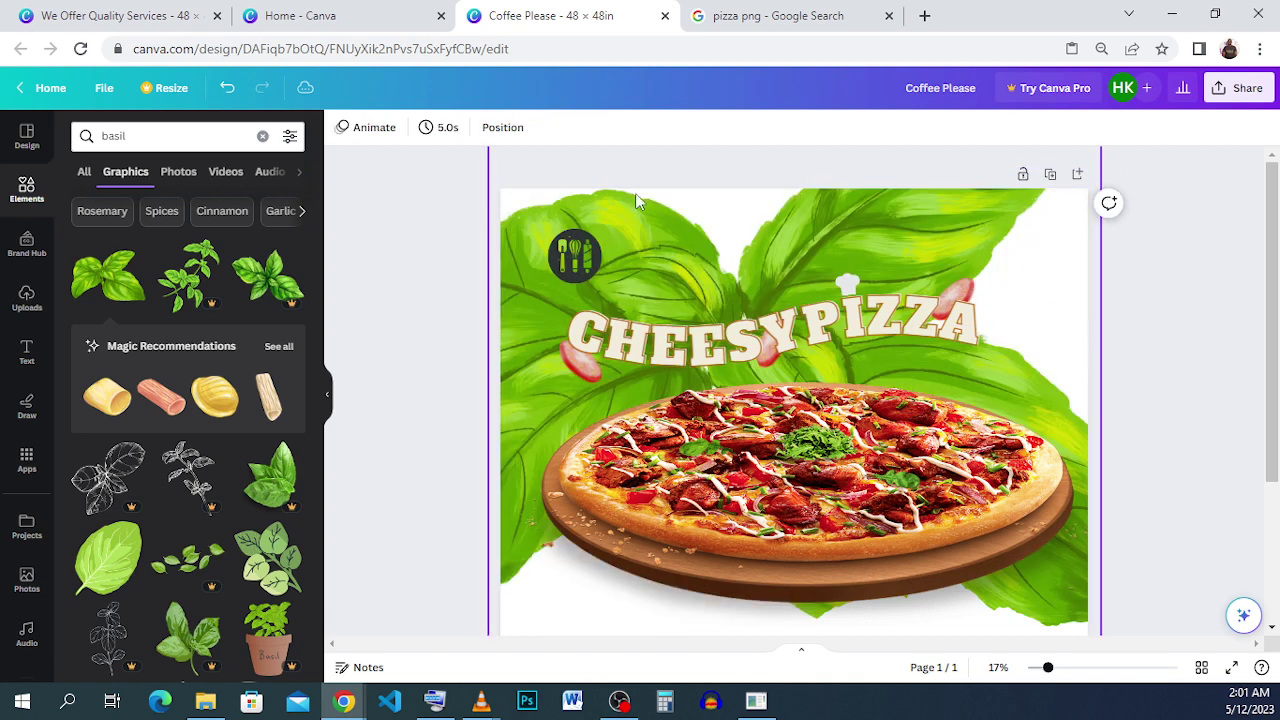
left_click(227, 87)
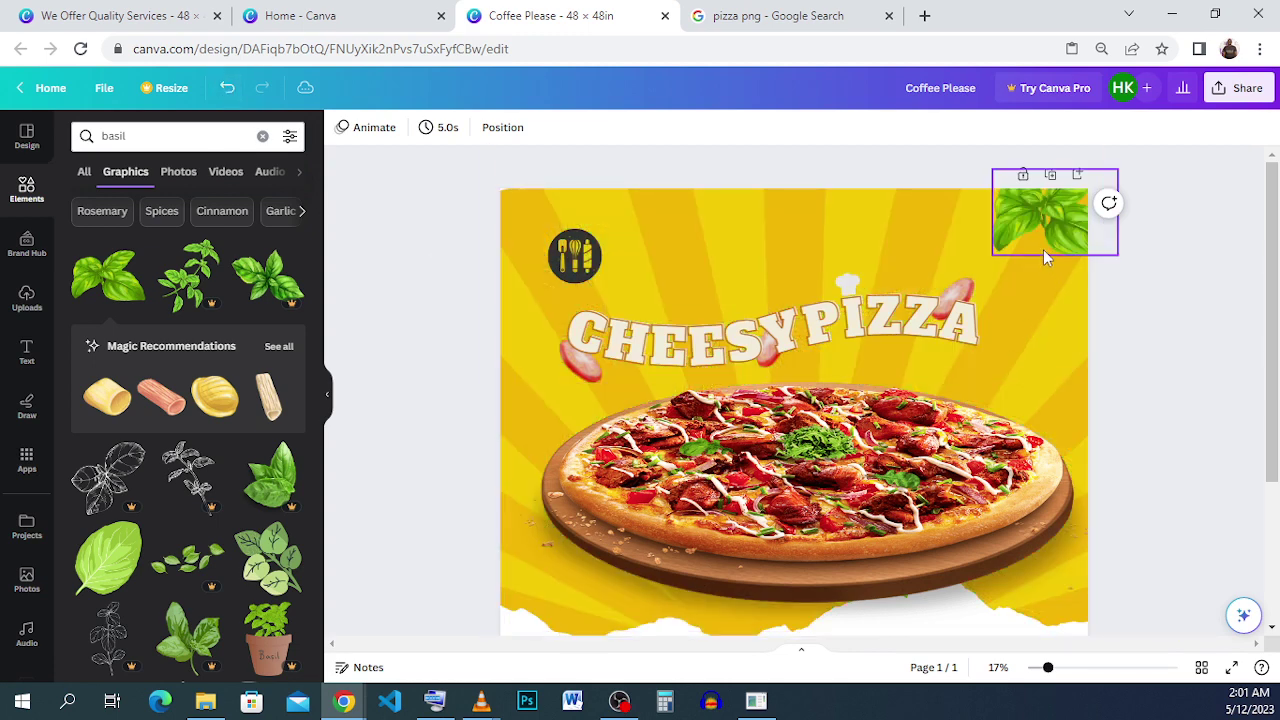
left_click(1047, 240)
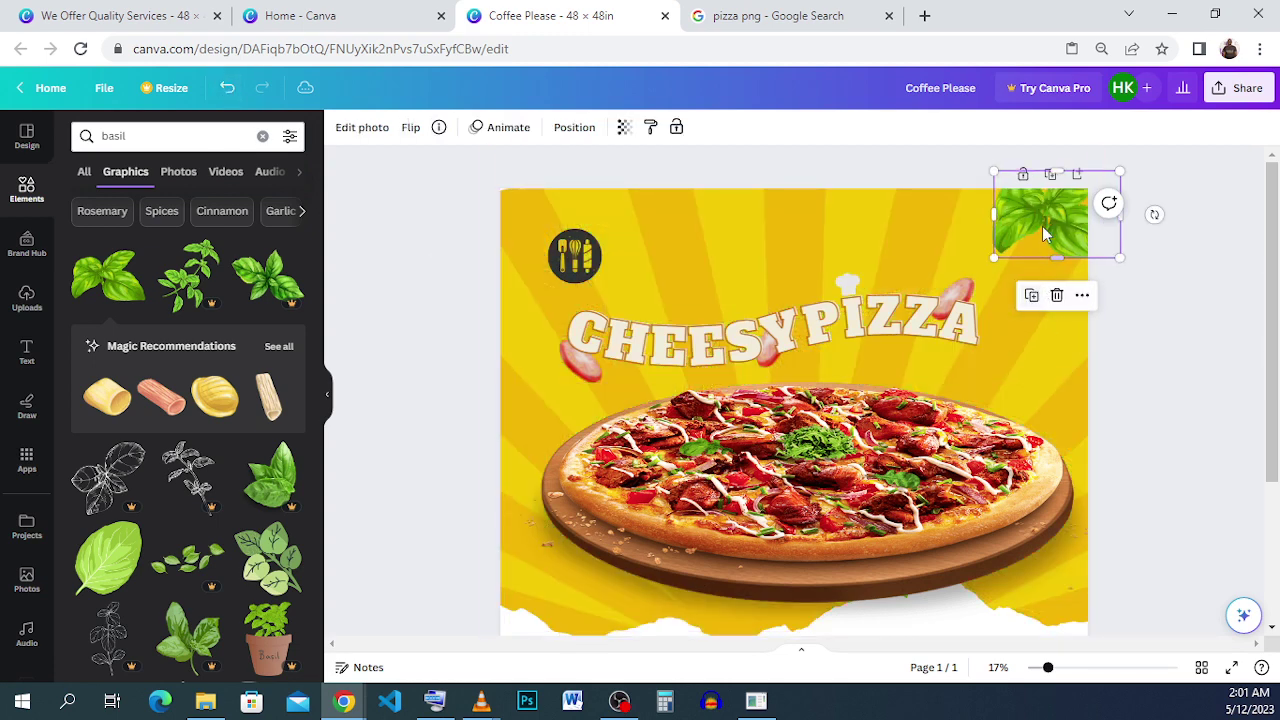
left_click_drag(1022, 258, 559, 420)
Blur the basil sprig in the flyer's upper-right corner at intensity 58 and copy that intensity value.
left_click(1065, 248)
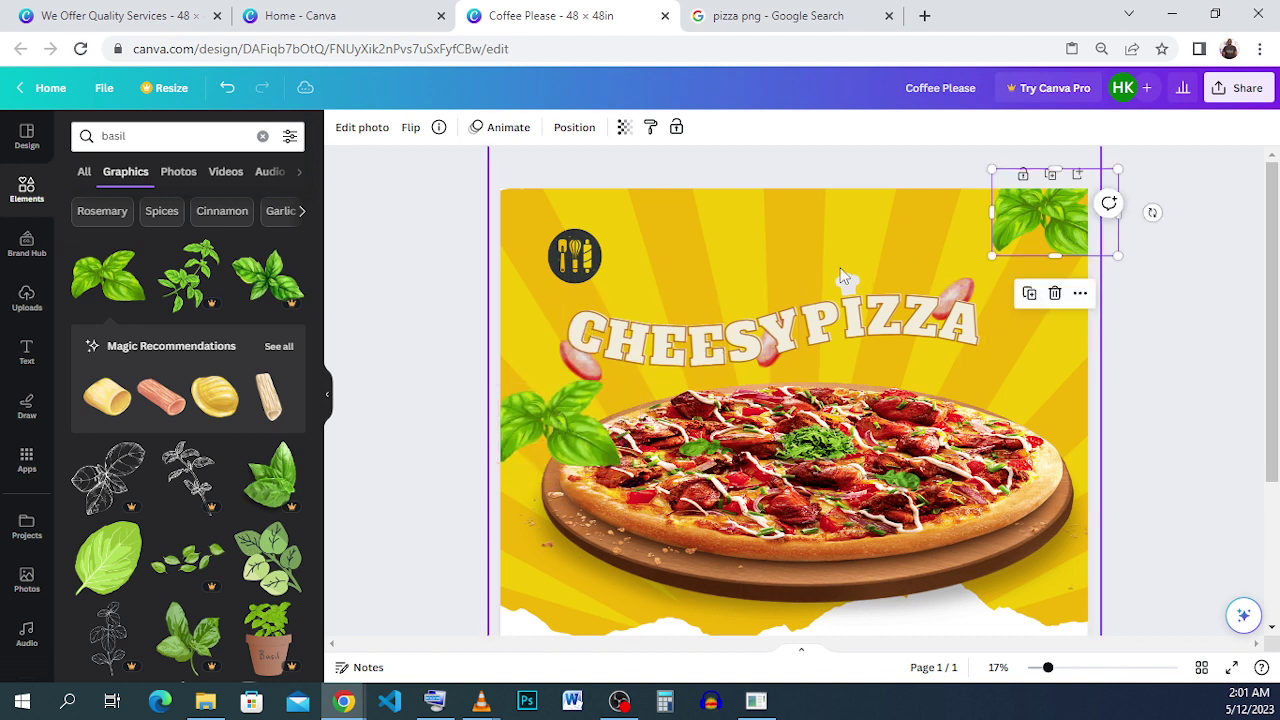
left_click(362, 127)
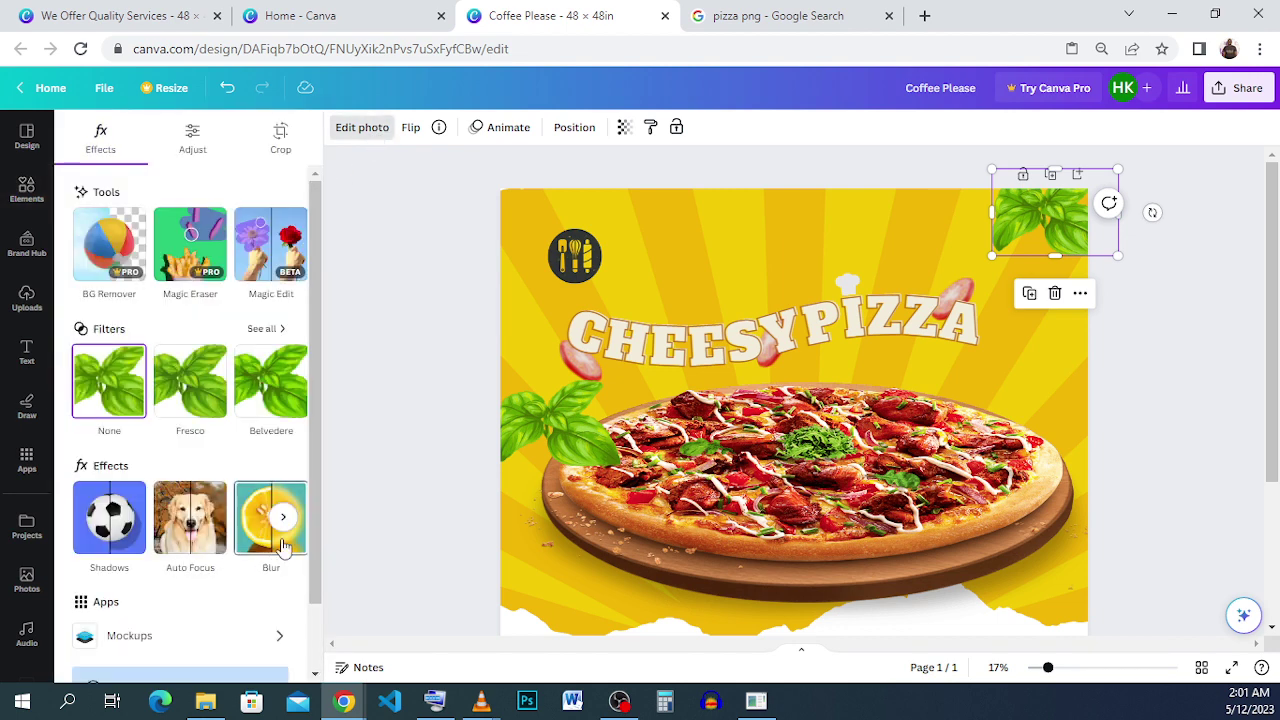
left_click(270, 545)
left_click_drag(181, 195, 184, 191)
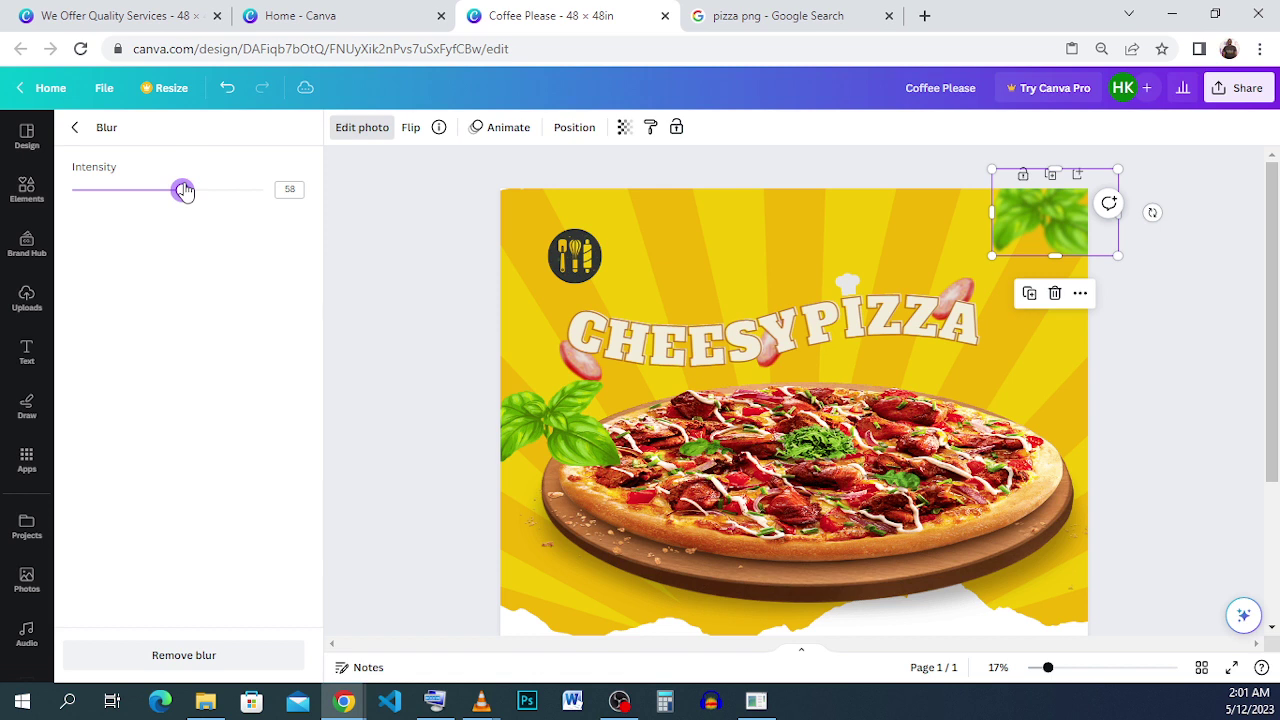
double_click(289, 189)
right_click(290, 190)
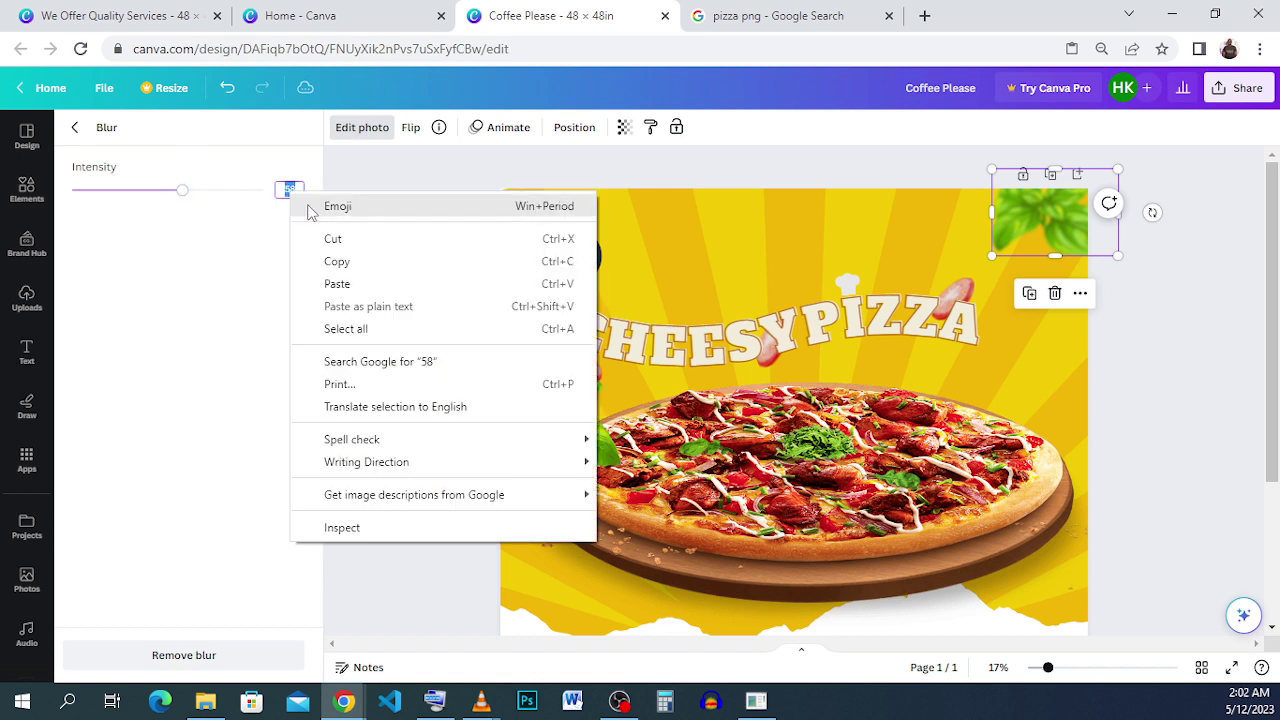
left_click(336, 260)
Apply a blur of intensity 58 to the basil sprig at the flyer's left edge.
left_click(571, 442)
left_click(362, 127)
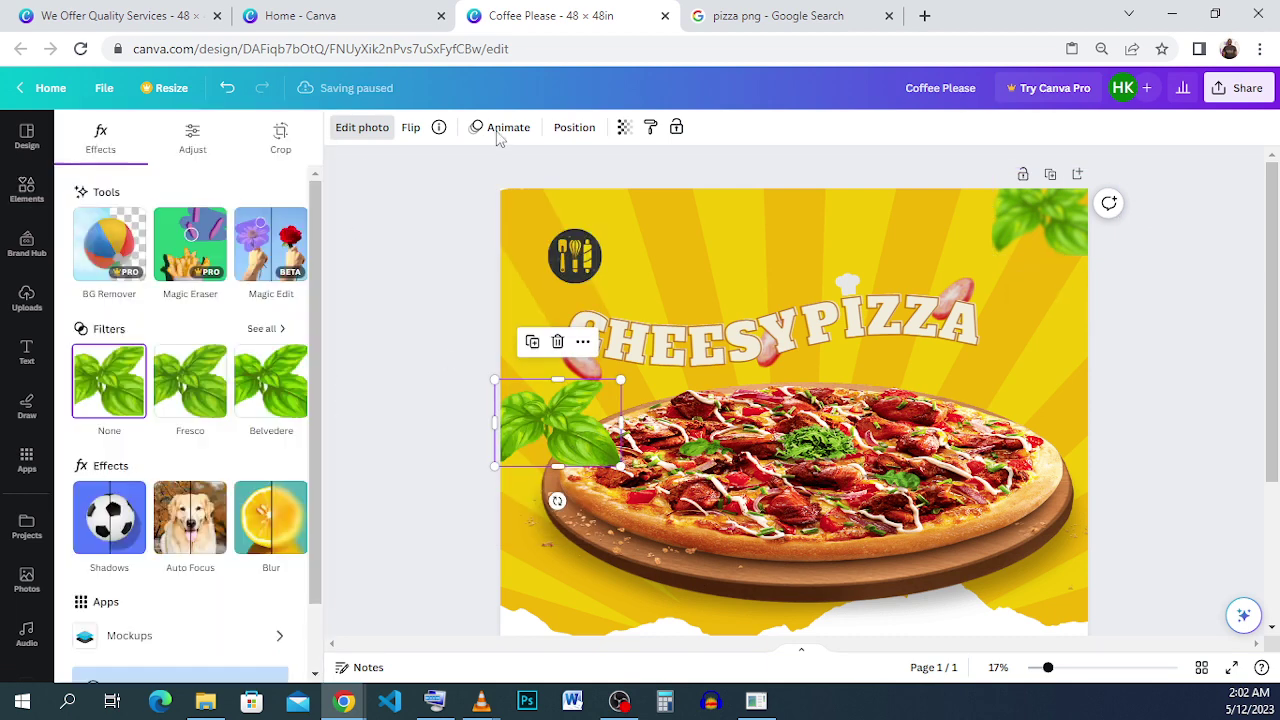
left_click(290, 517)
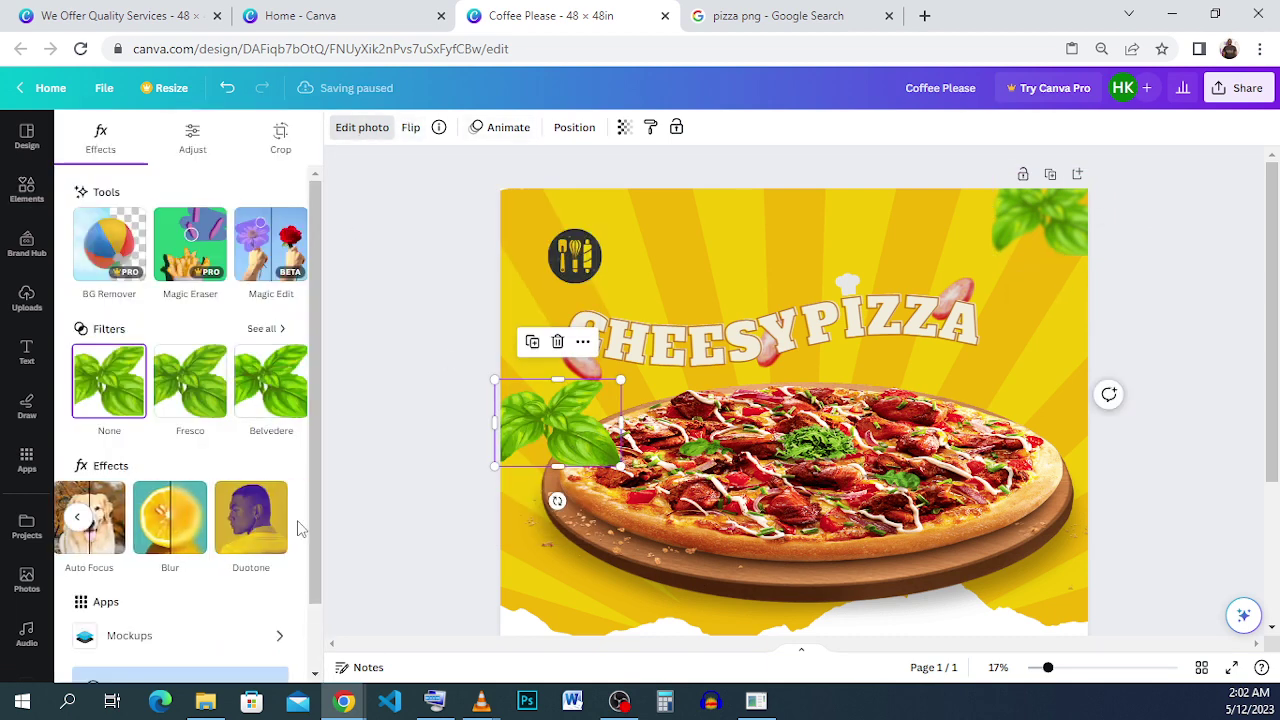
left_click(163, 538)
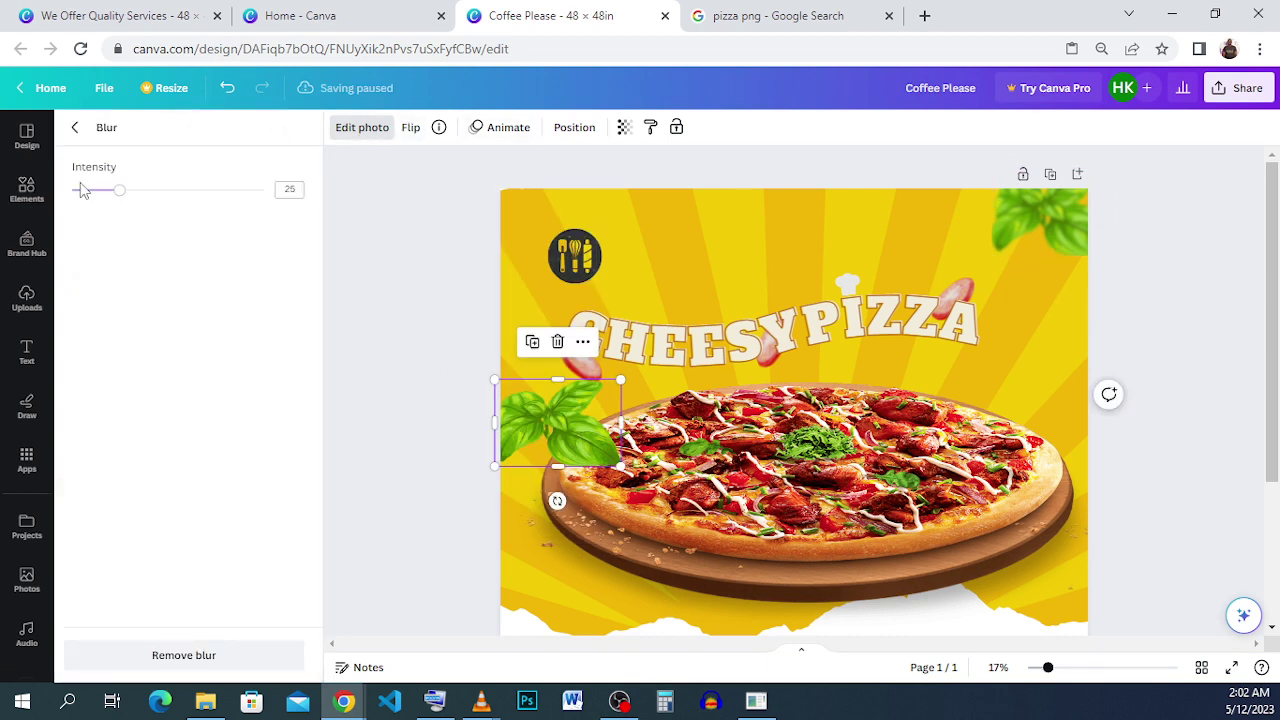
right_click(290, 189)
left_click(343, 280)
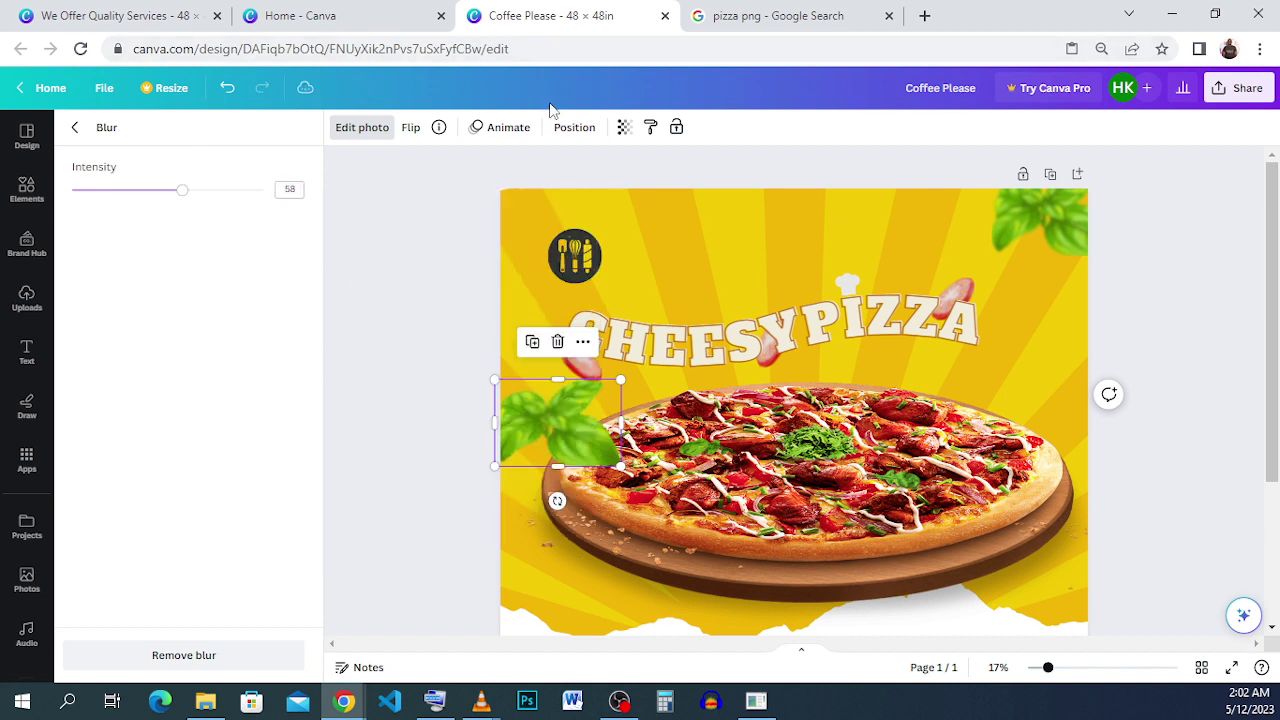
left_click(1171, 329)
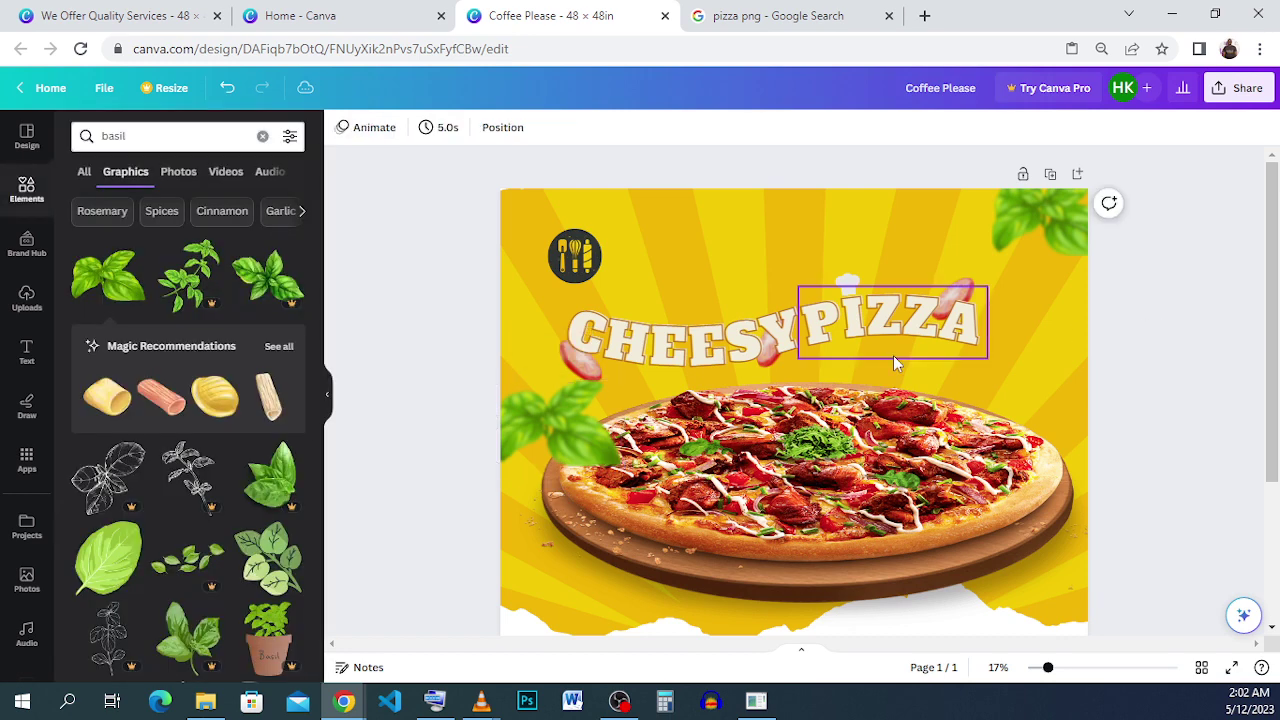
Using the reference flyer's slogan as a guide, add the "Good vibes" neon font combination and place it at the pizza's lower-left edge.
left_click(145, 15)
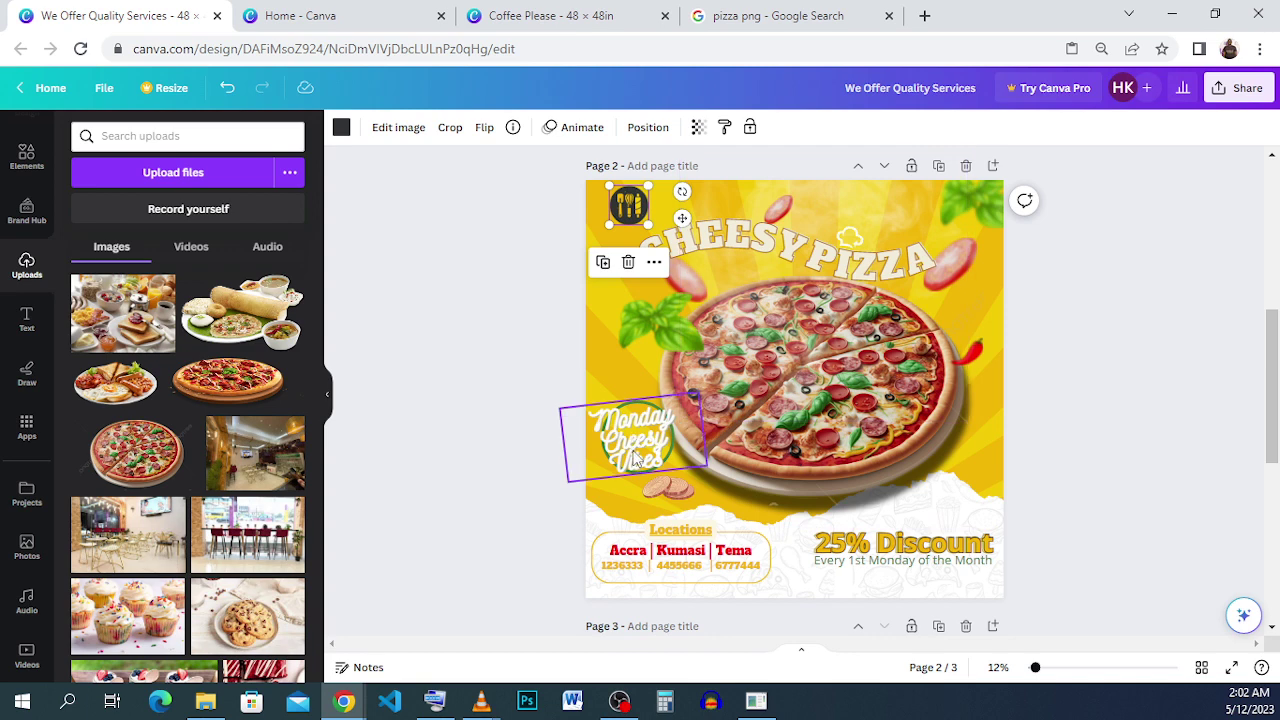
left_click(538, 12)
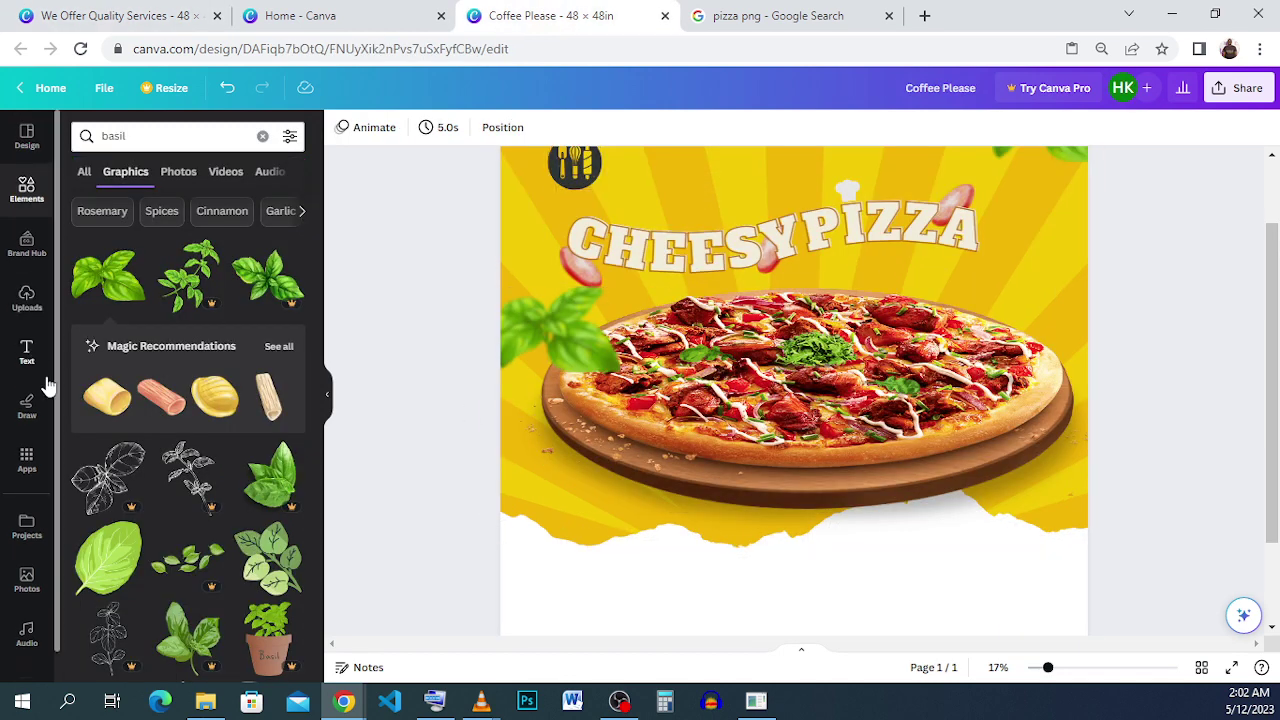
left_click(30, 352)
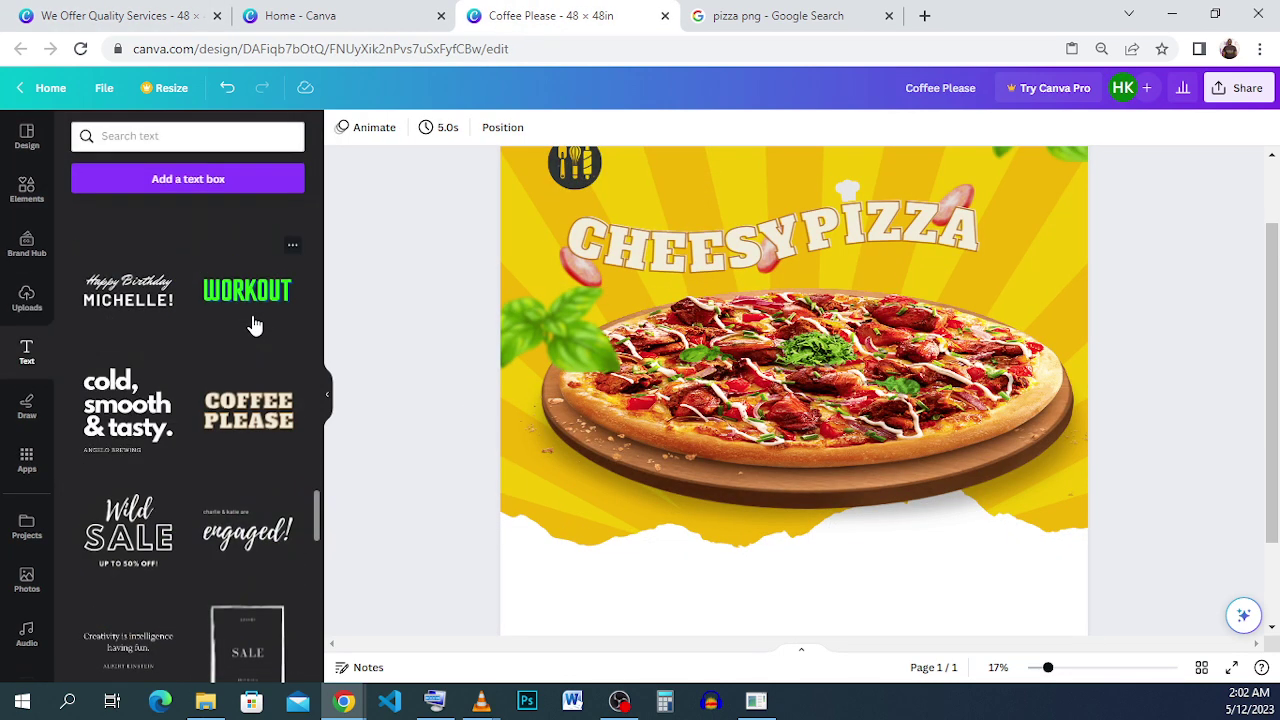
scroll(253, 323, "up", 10)
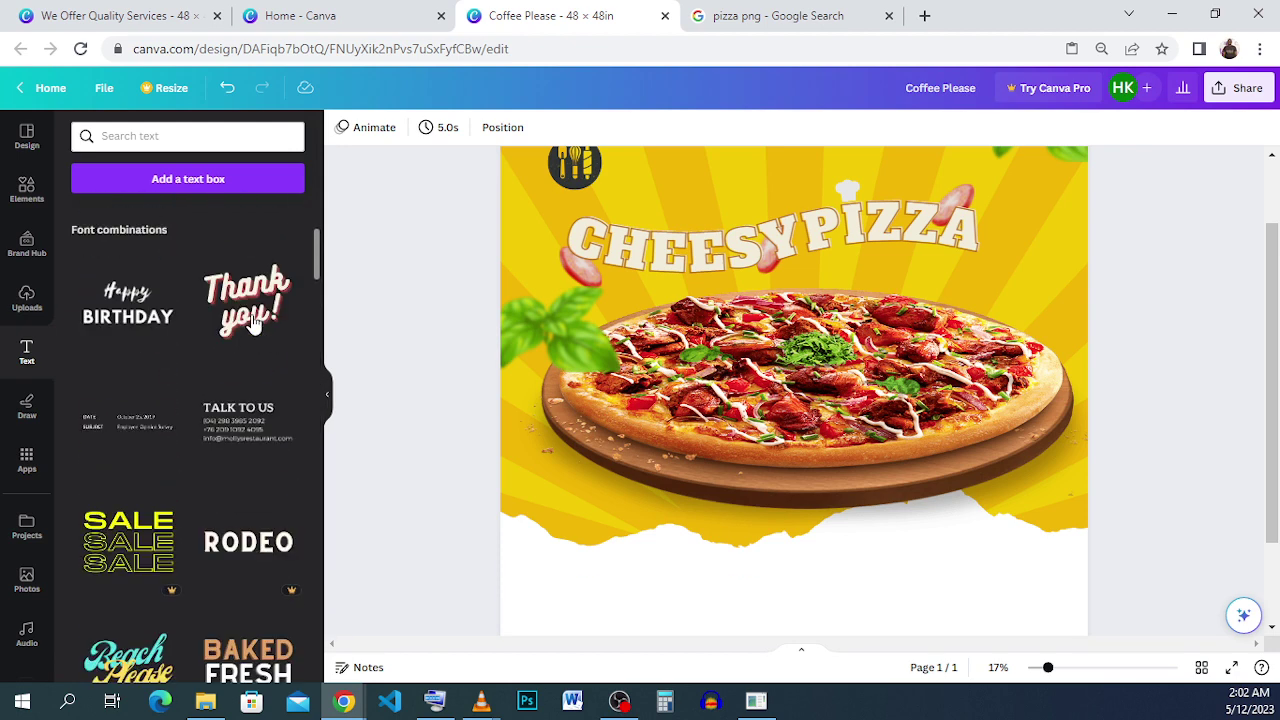
scroll(253, 323, "down", 10)
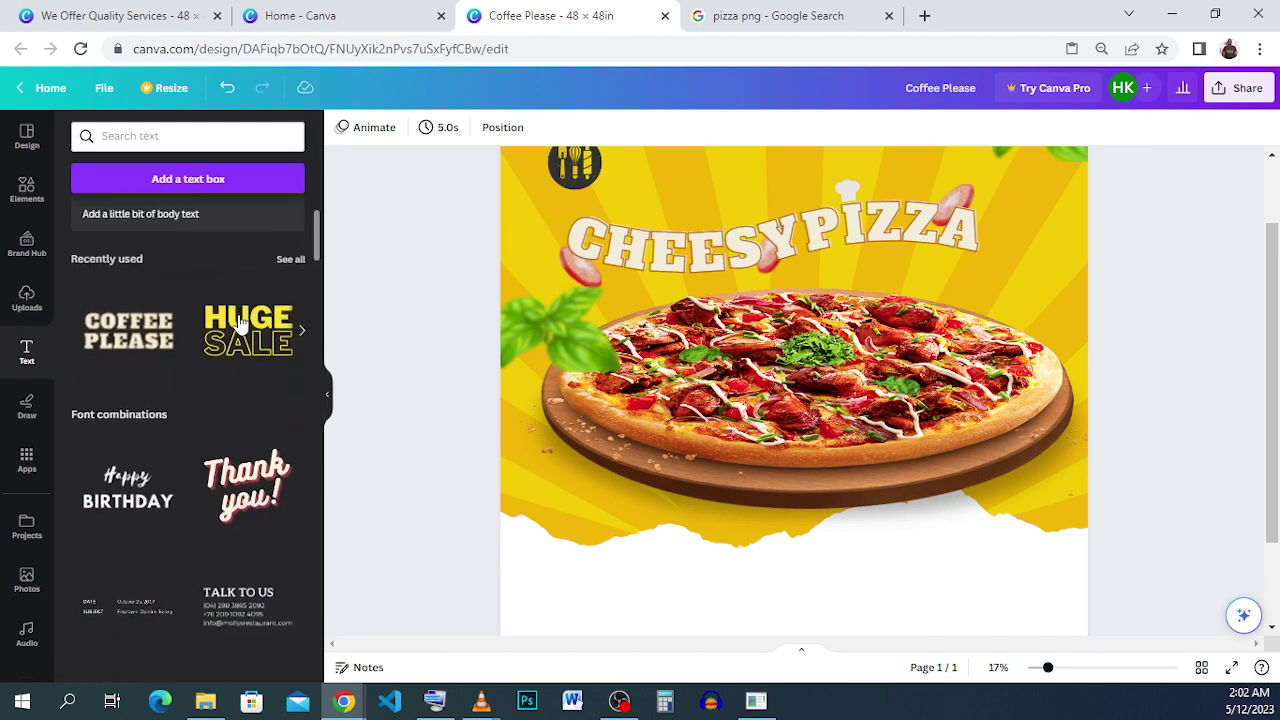
scroll(240, 324, "down", 3)
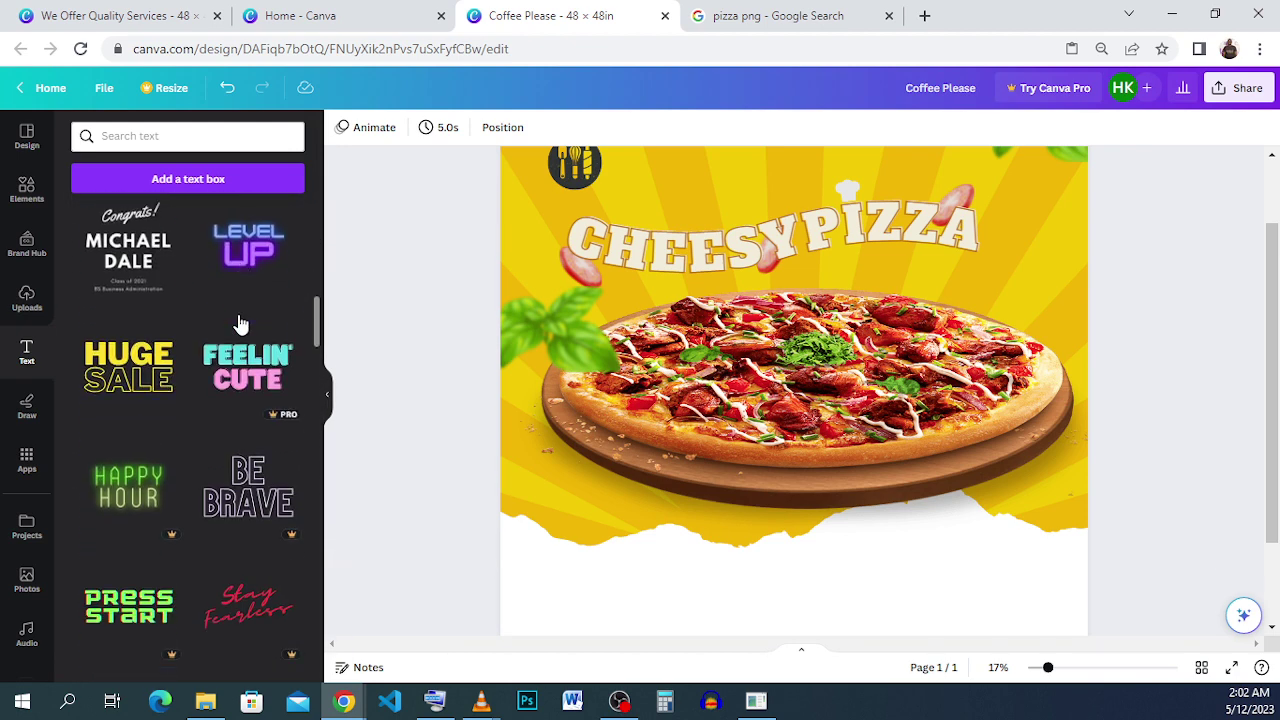
scroll(240, 324, "down", 6)
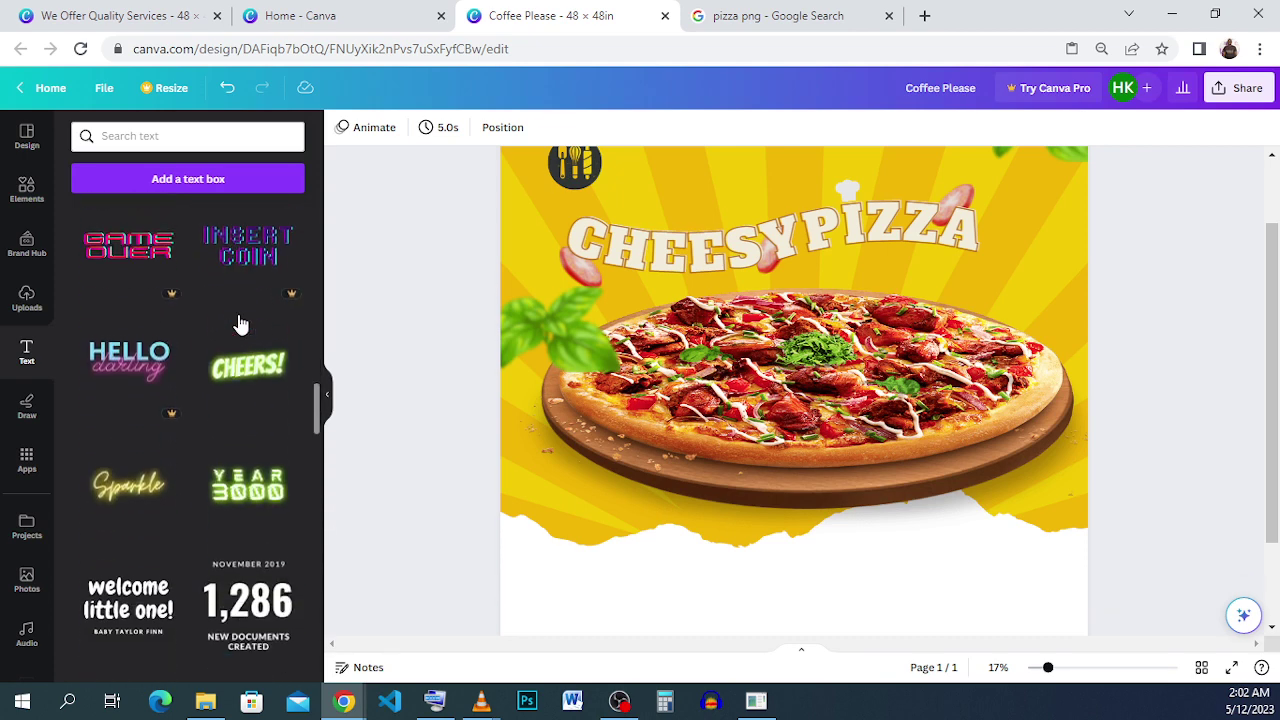
scroll(240, 324, "down", 8)
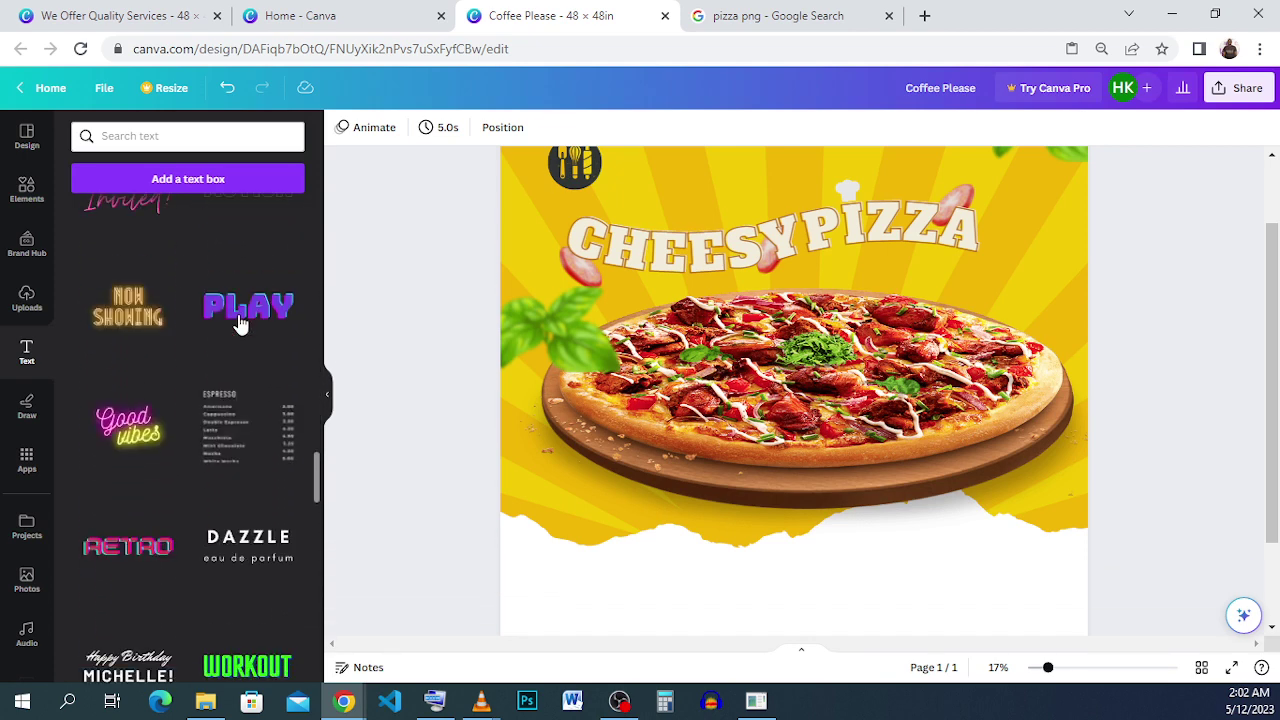
scroll(240, 322, "down", 1)
scroll(223, 323, "up", 1)
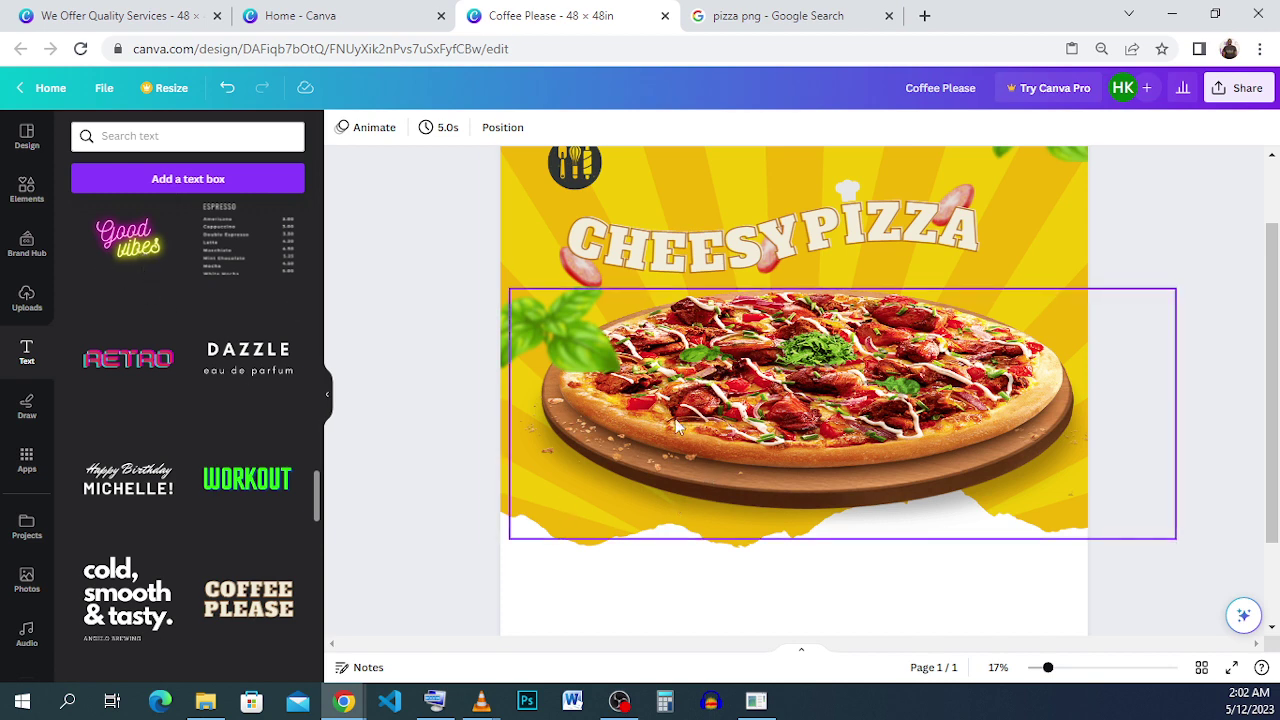
left_click_drag(685, 424, 544, 443)
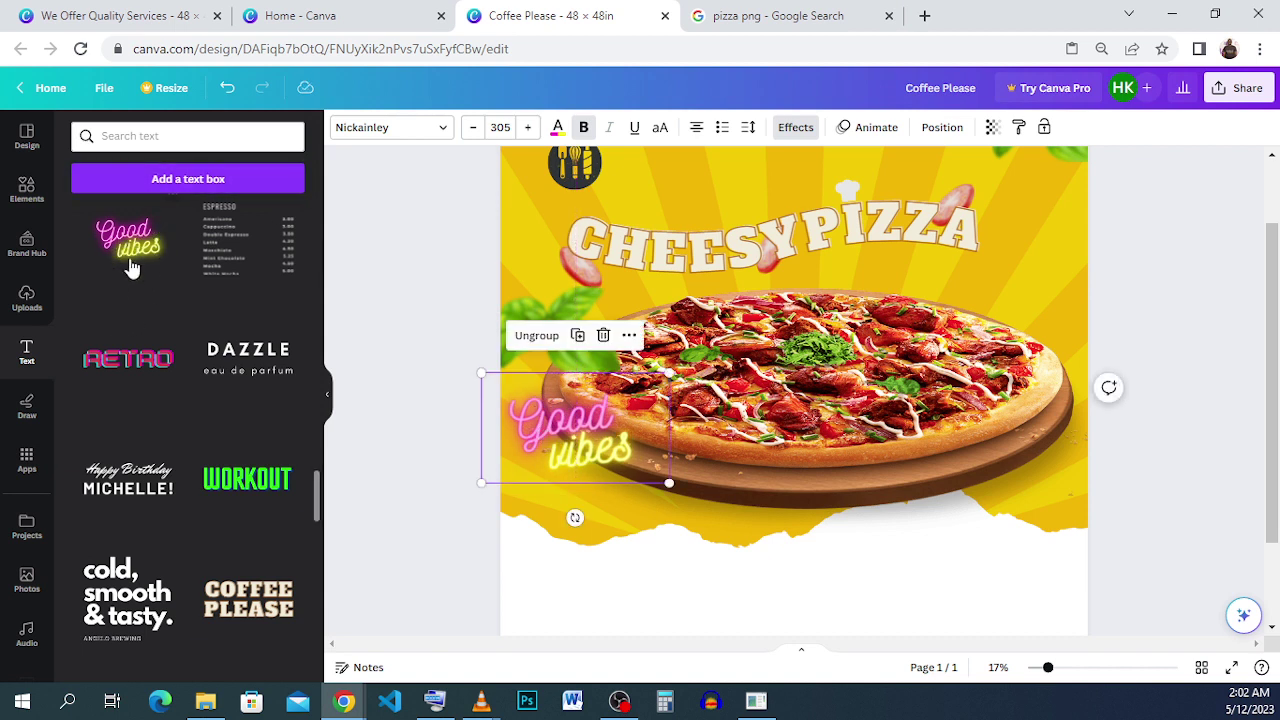
left_click_drag(585, 432, 585, 462)
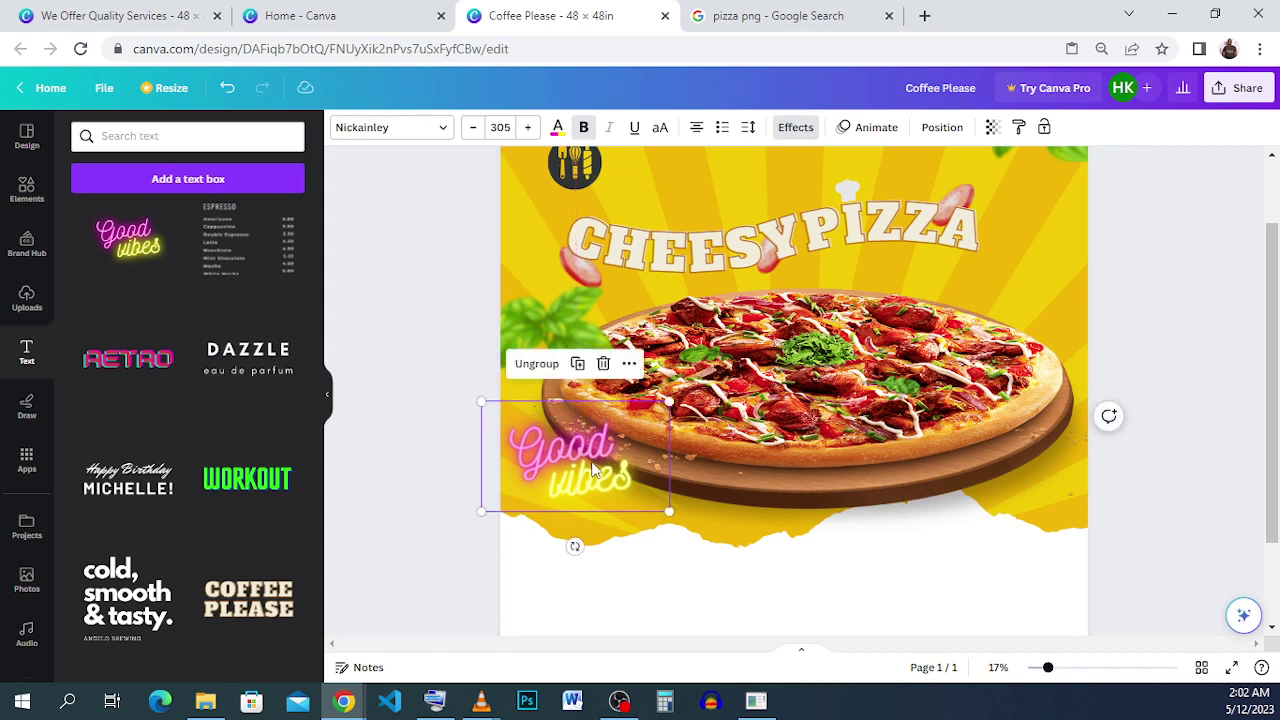
Delete the yellow word "vibes" from the neon font combination on the flyer.
left_click(700, 508)
left_click(580, 452)
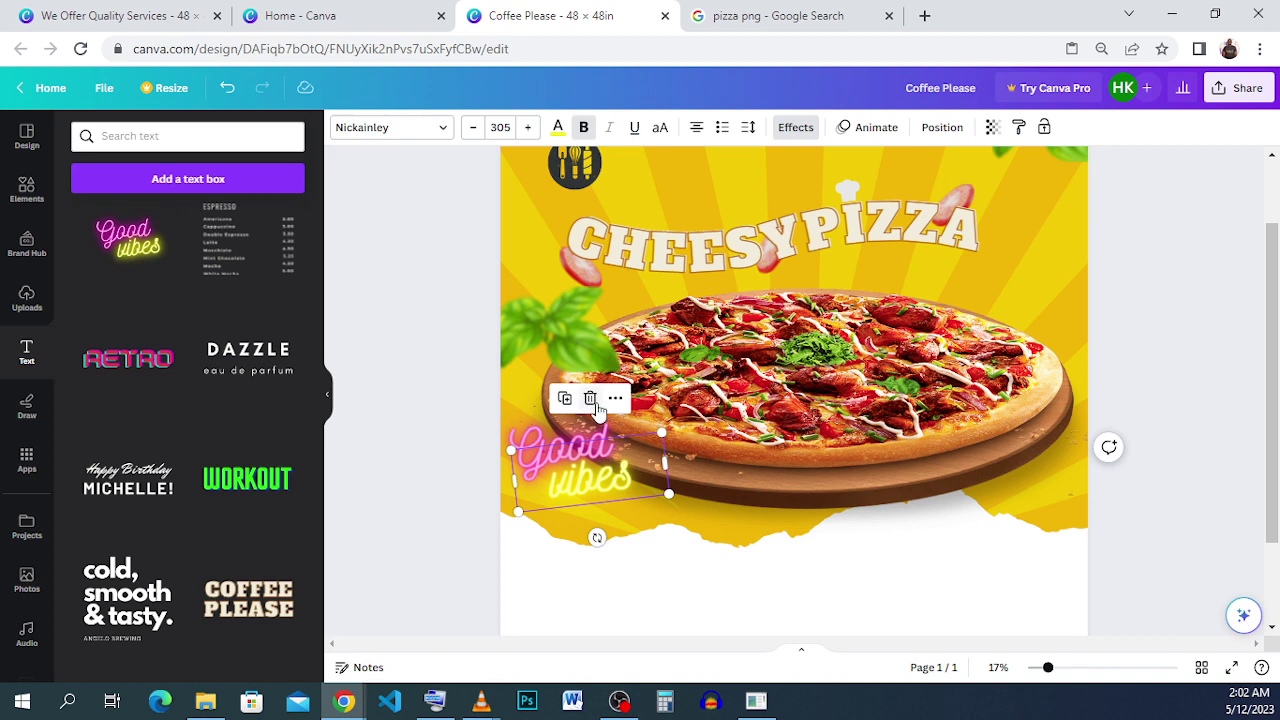
key("ctrl+z")
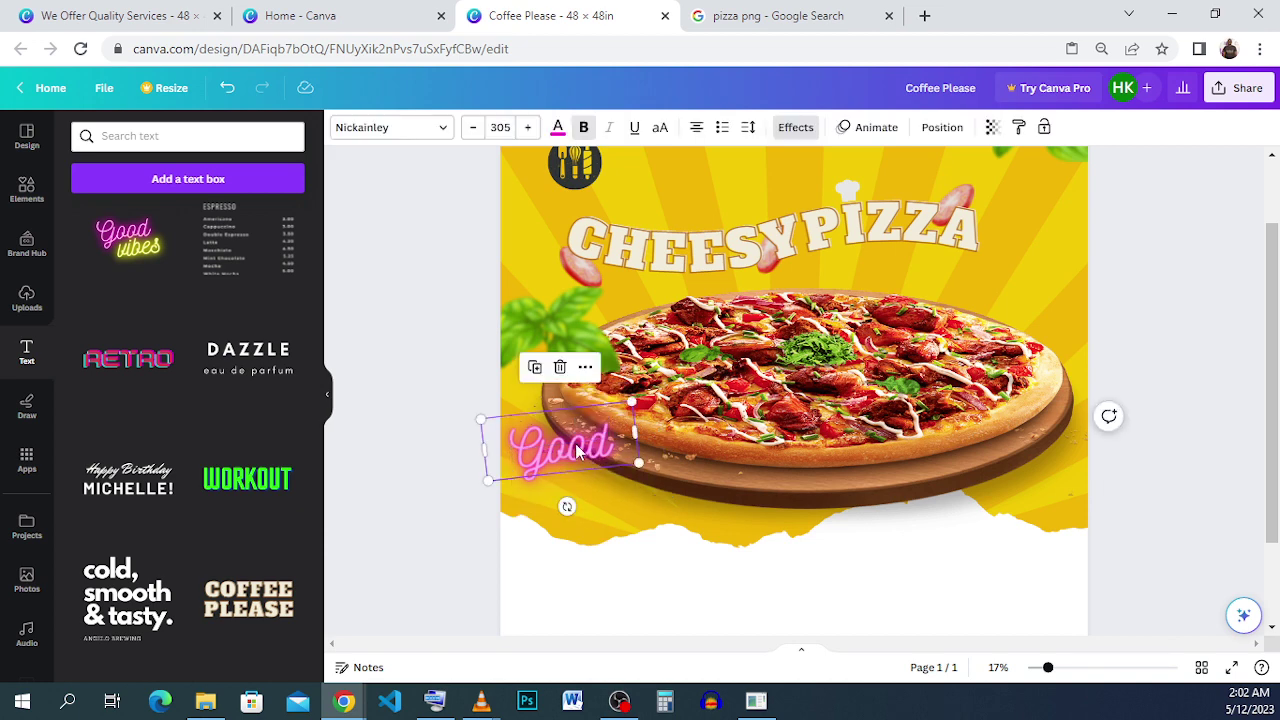
Recolor the neon word "Good" beside the pizza to white.
double_click(577, 452)
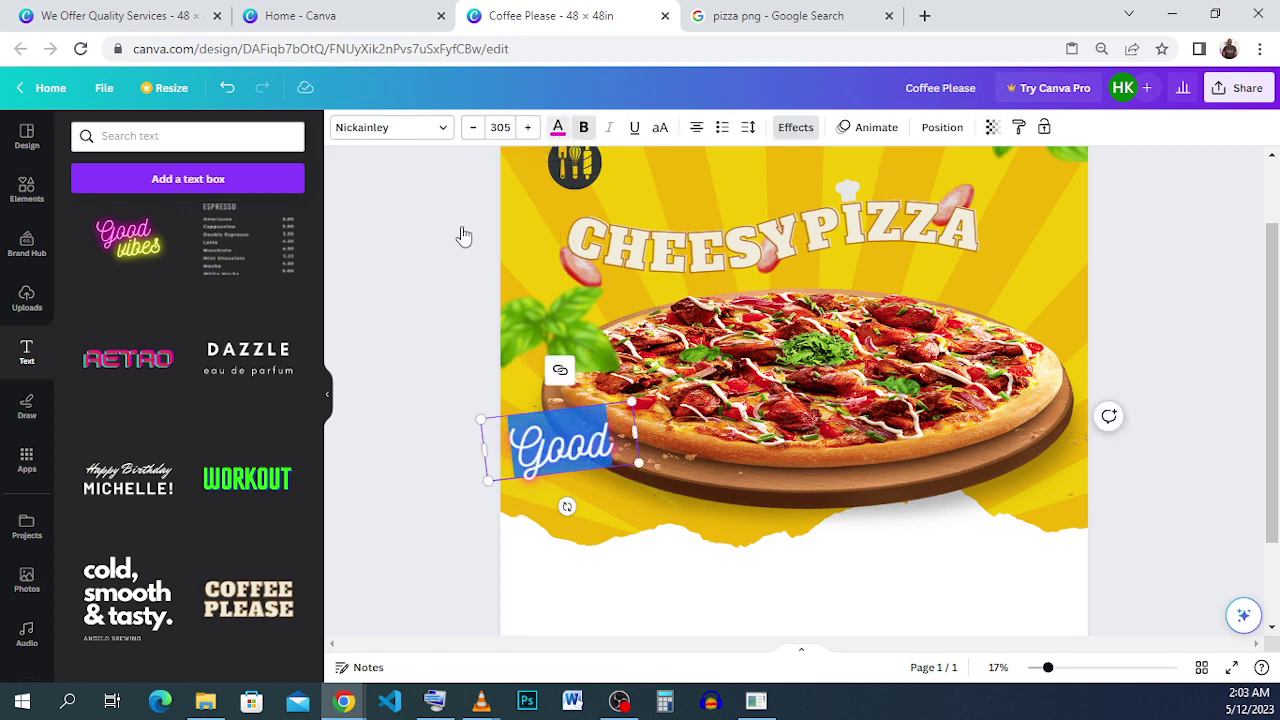
left_click(558, 127)
left_click(289, 218)
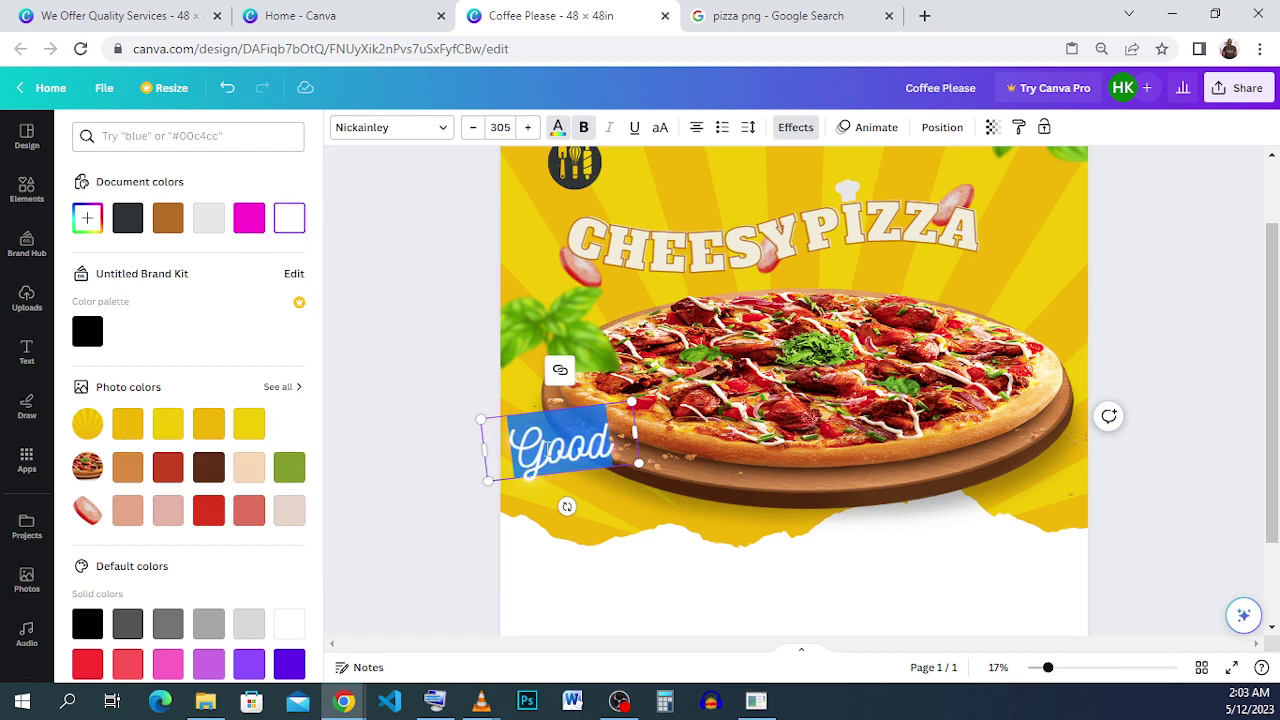
key("Escape")
Open the white neon word "Good" for text editing.
left_click(588, 439)
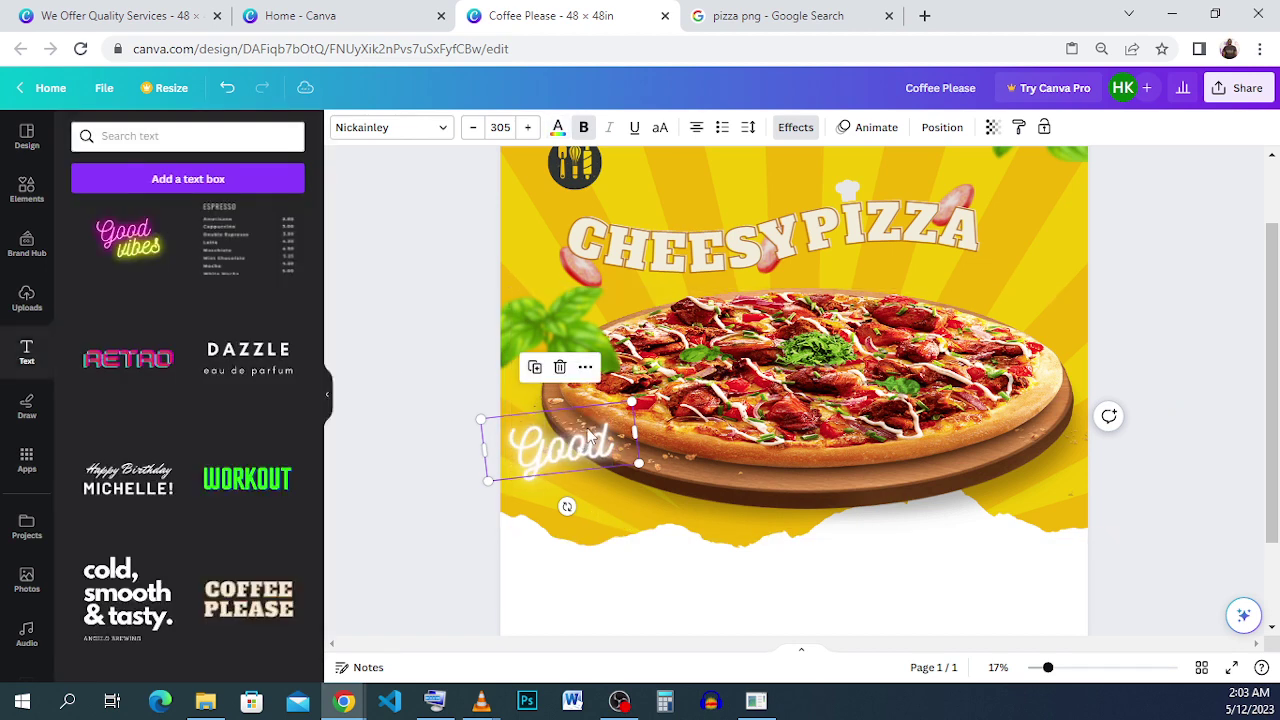
left_click(578, 455)
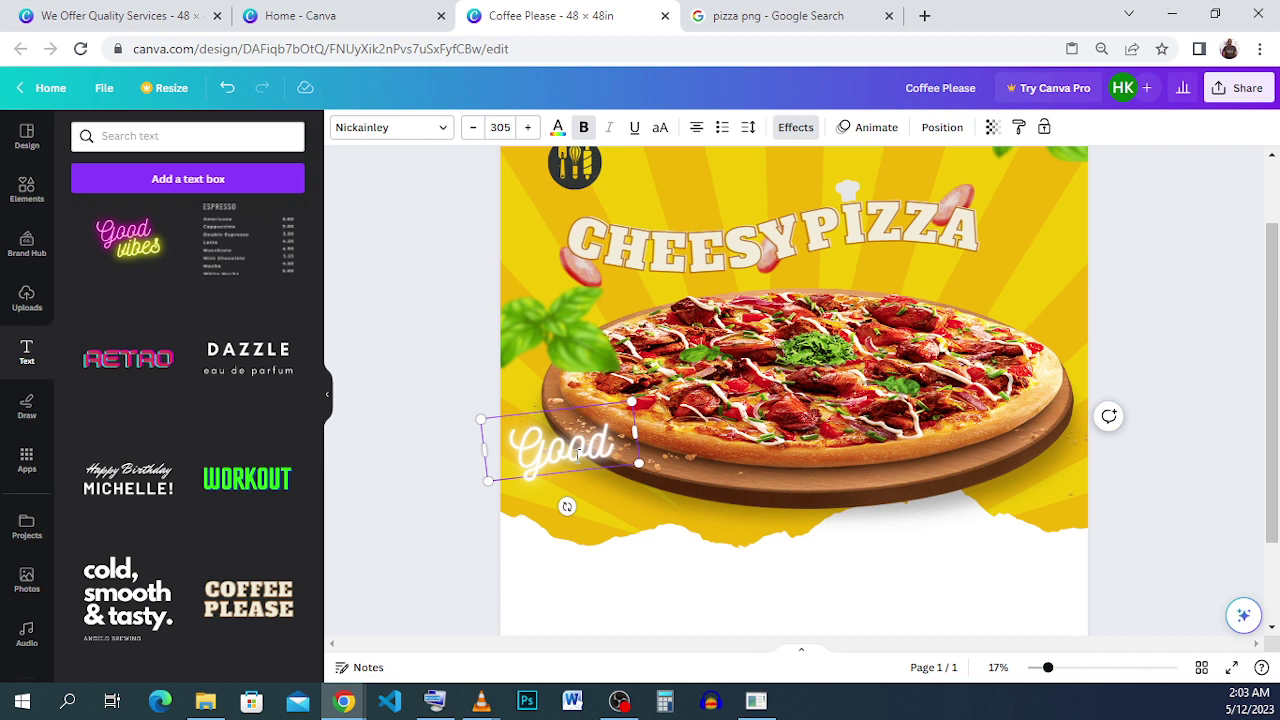
Remove the neon effect from the "Good" text by setting its style to None.
double_click(577, 455)
left_click(795, 128)
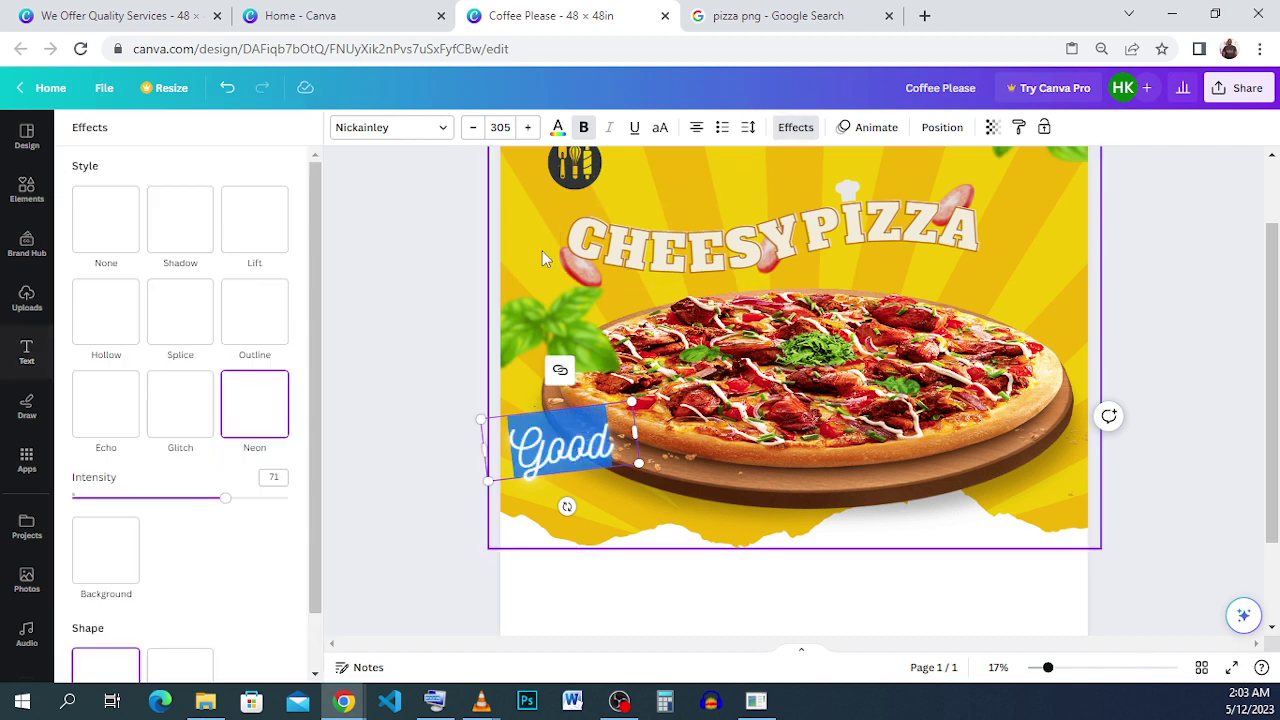
left_click(120, 238)
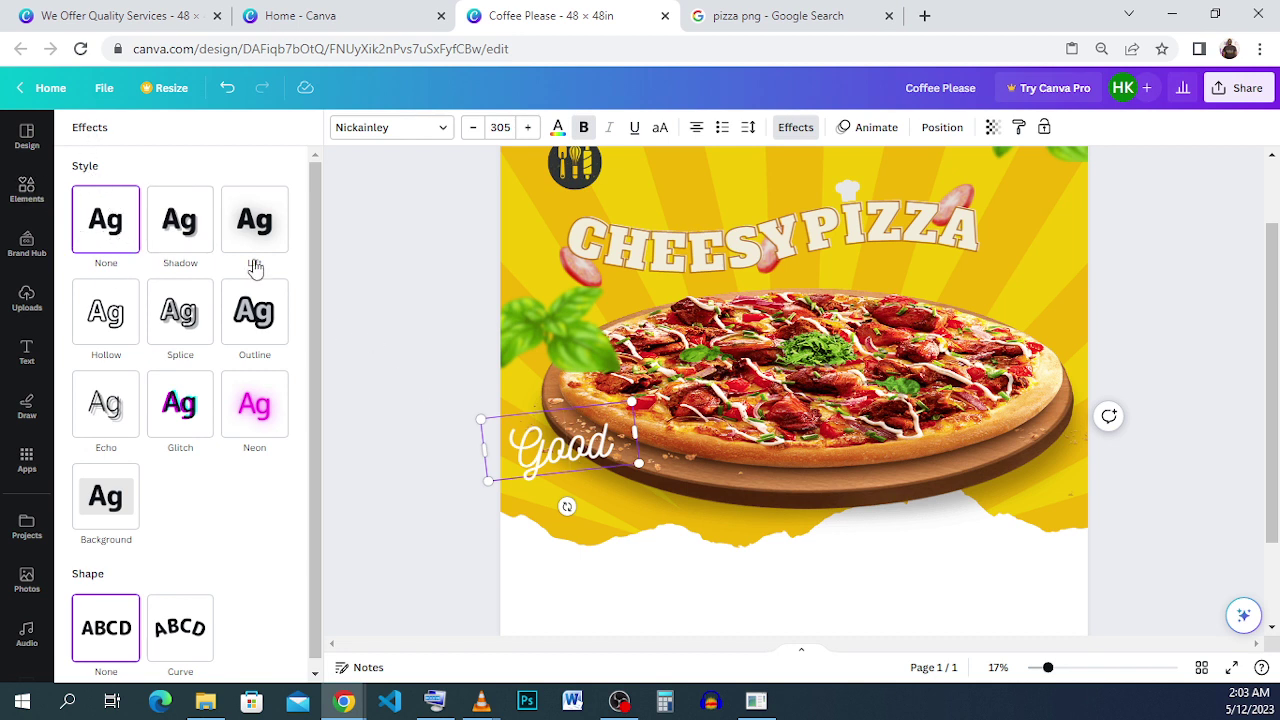
Replace "Good" with "Monday Cheesy Vibes" on three lines, widening the text box so Monday fits on one line.
double_click(560, 445)
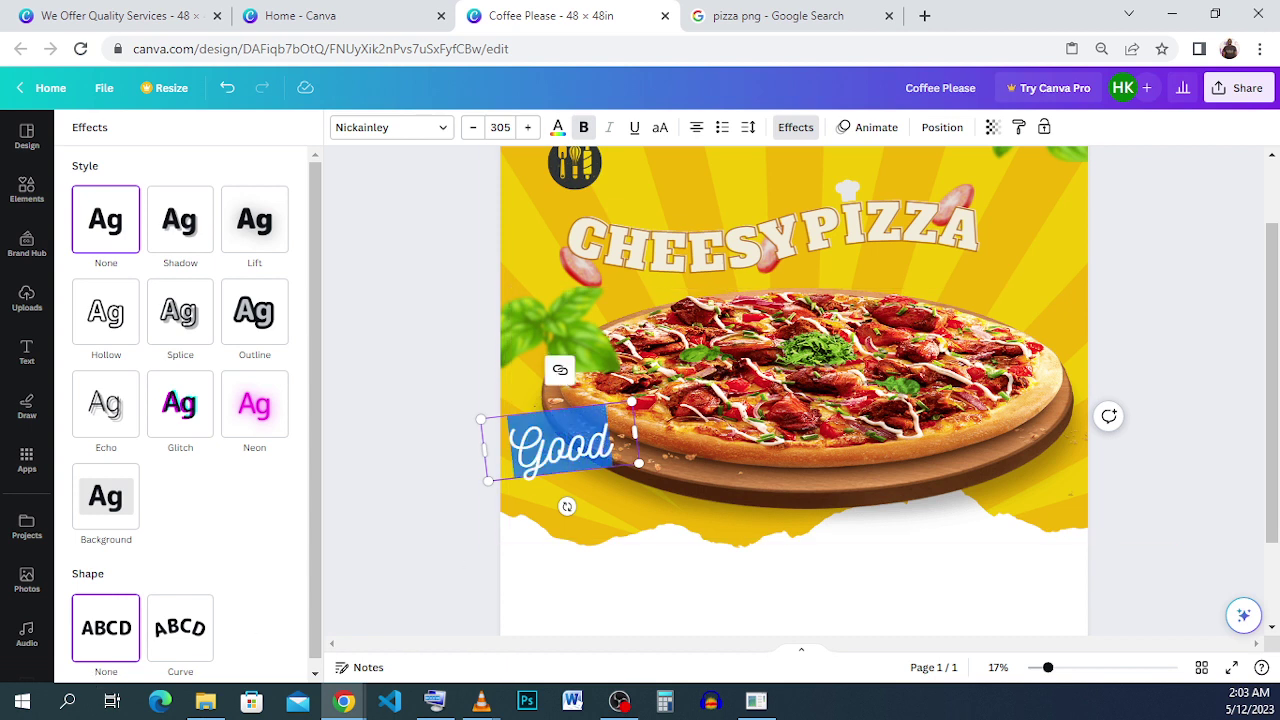
type("M")
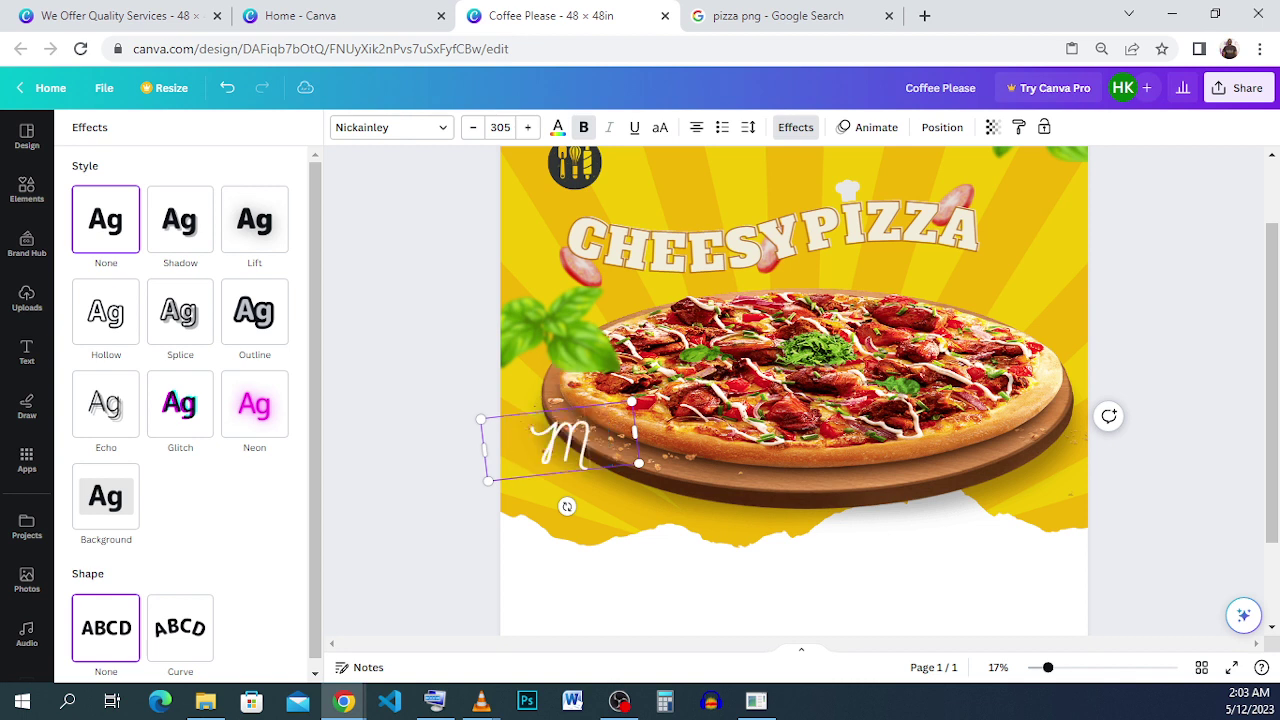
type("onda")
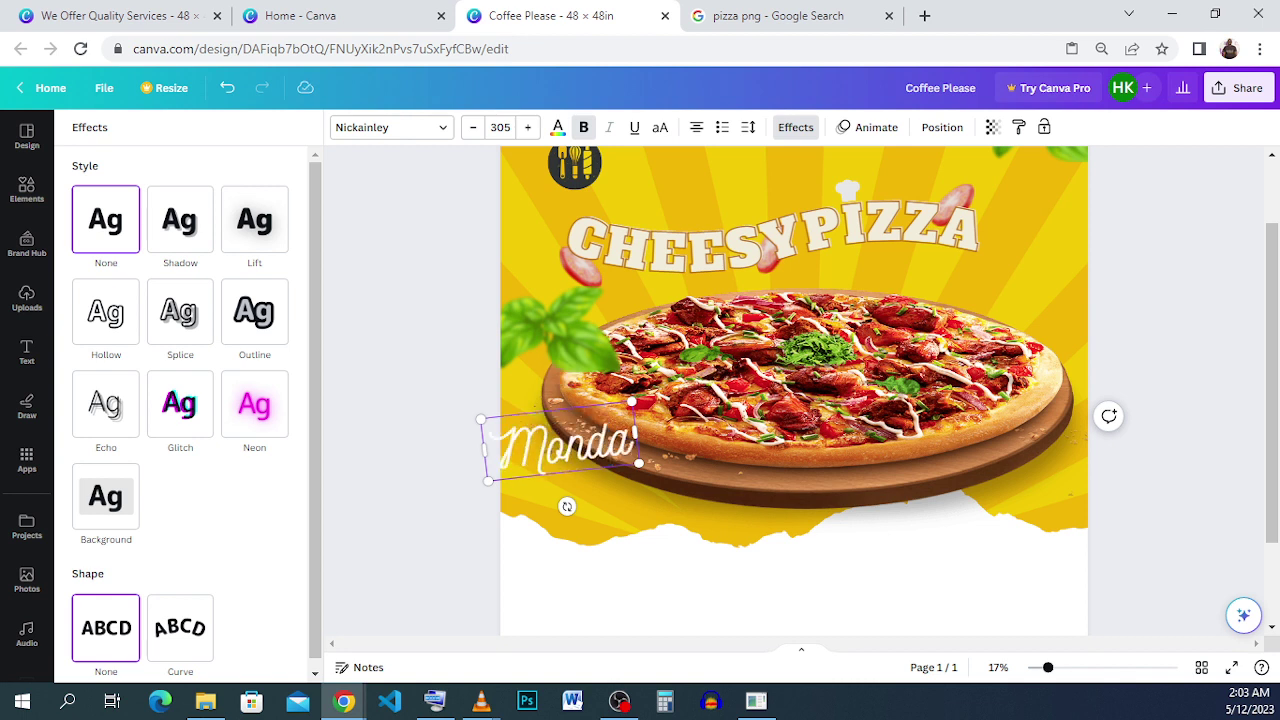
type("y")
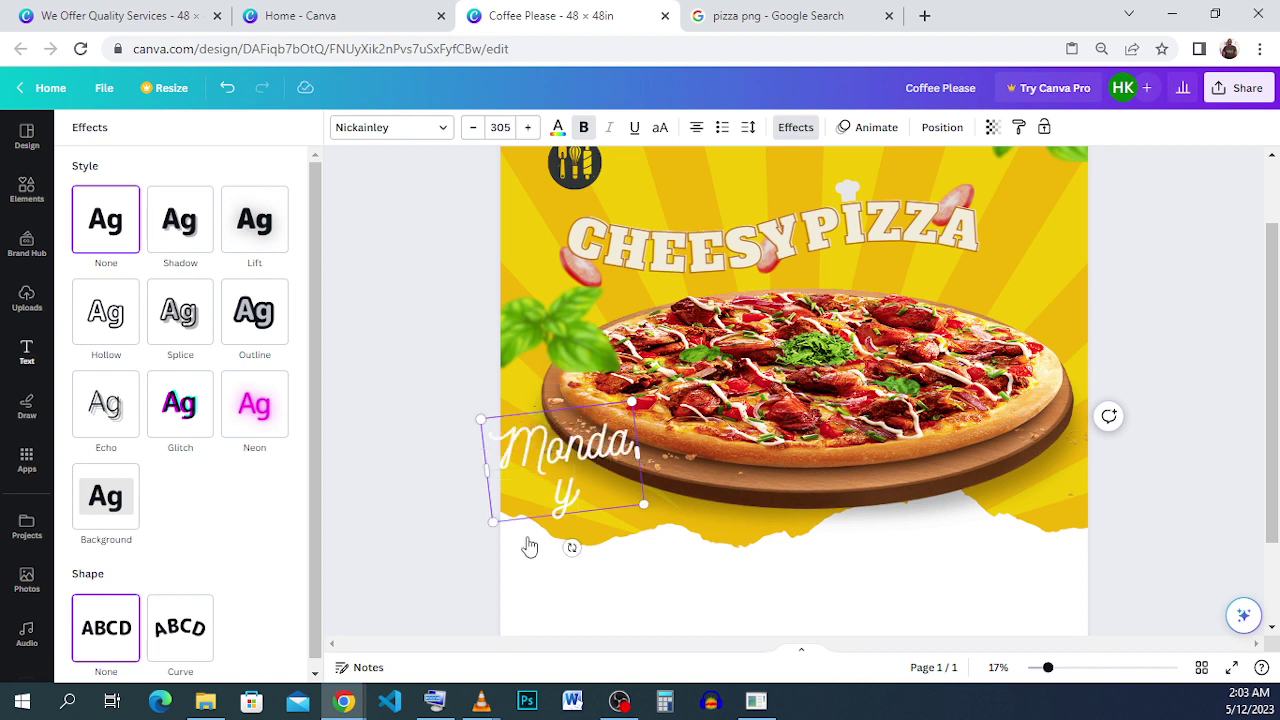
left_click_drag(647, 457, 685, 455)
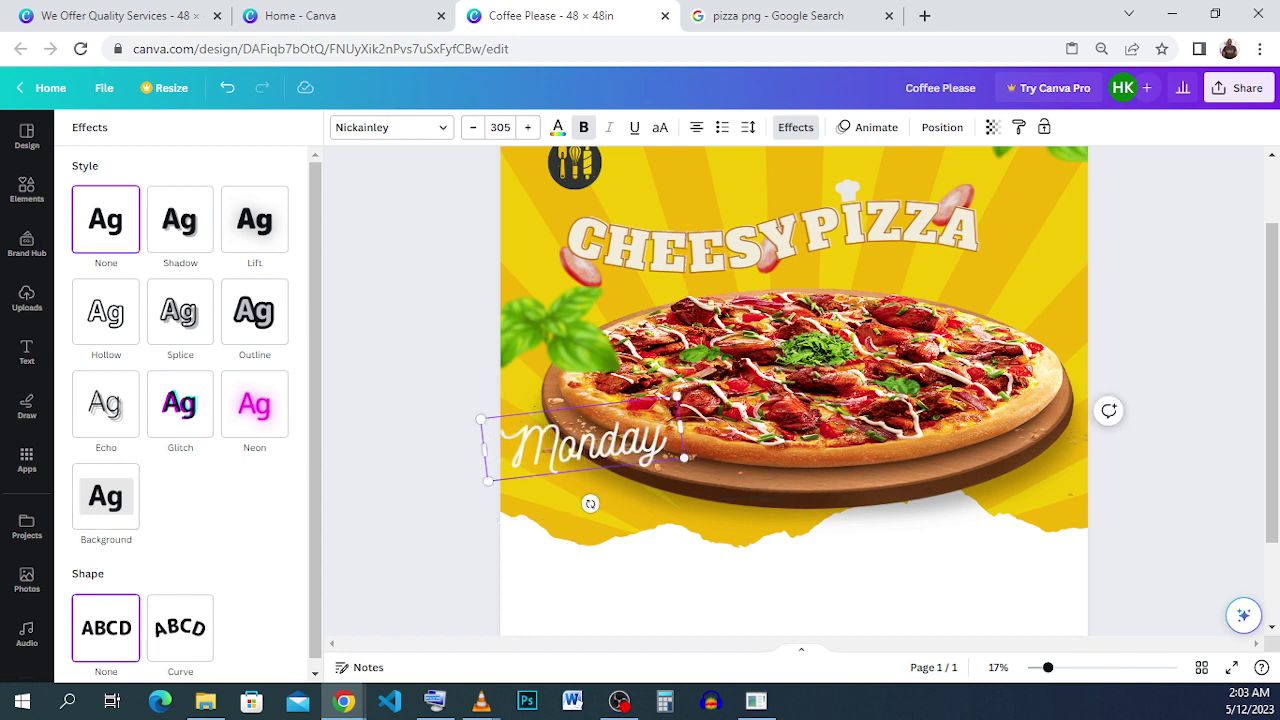
key("Return")
type("Cheesy")
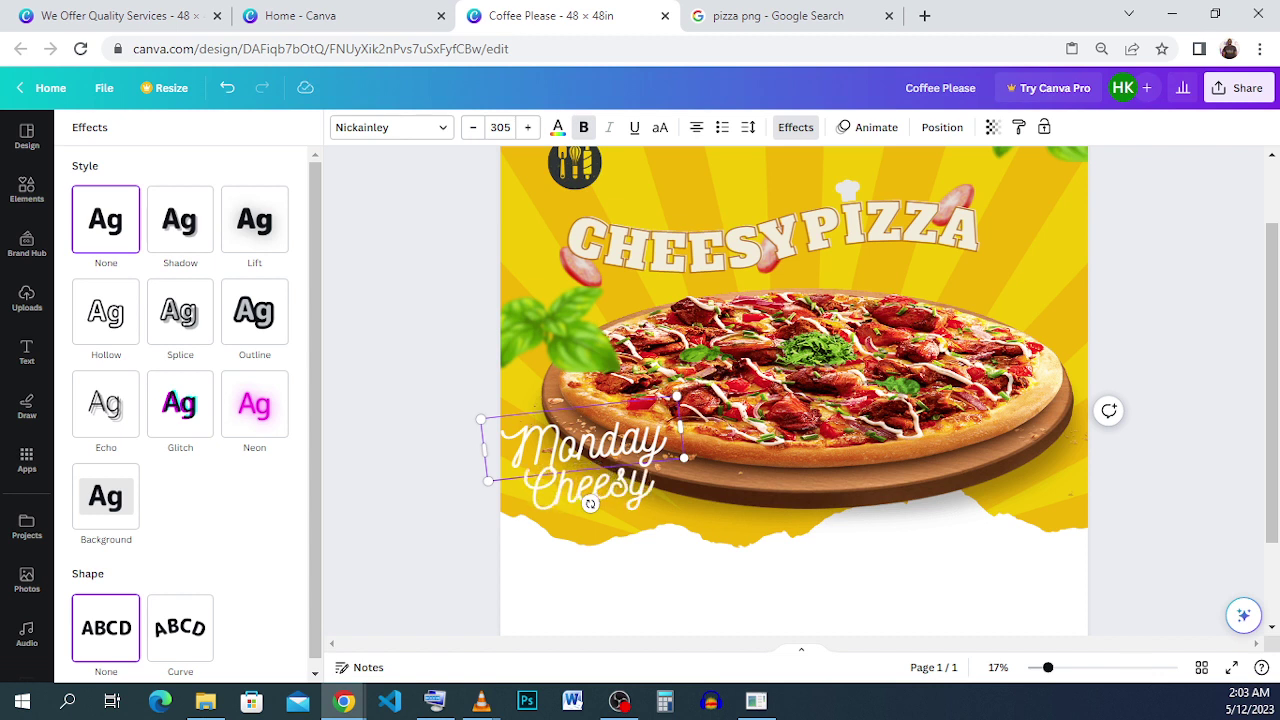
key("Return")
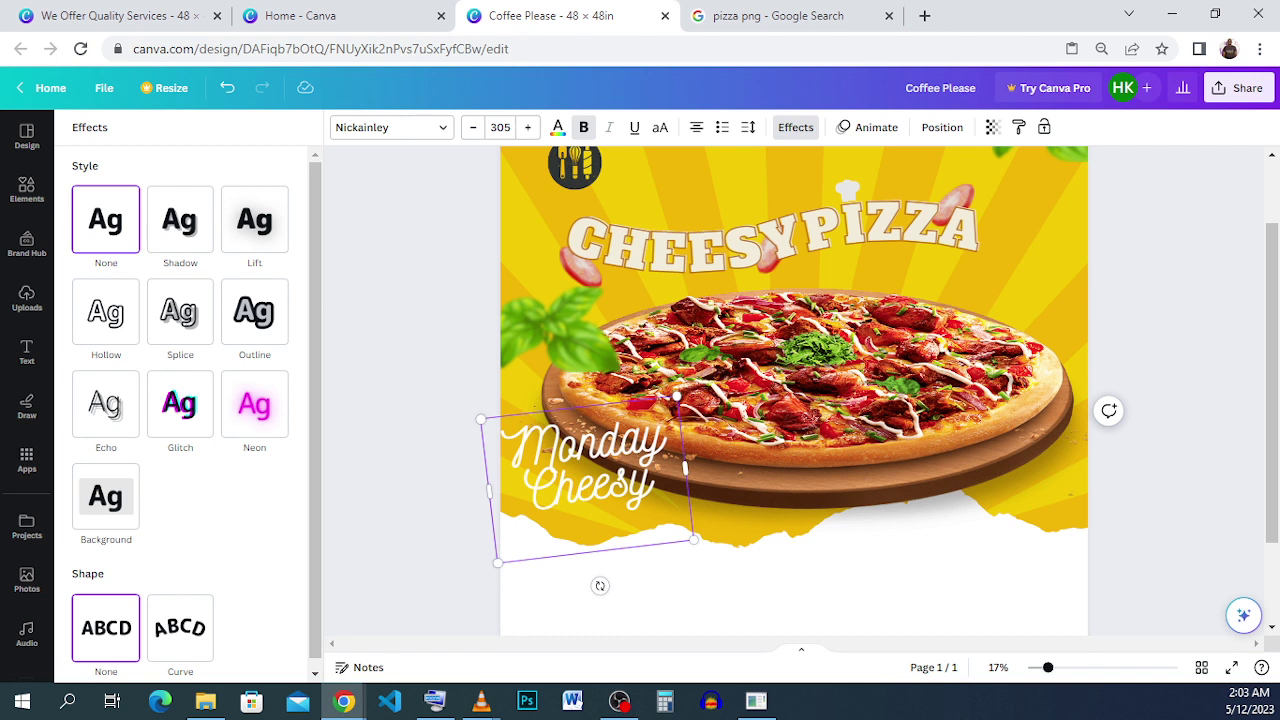
type("Vib")
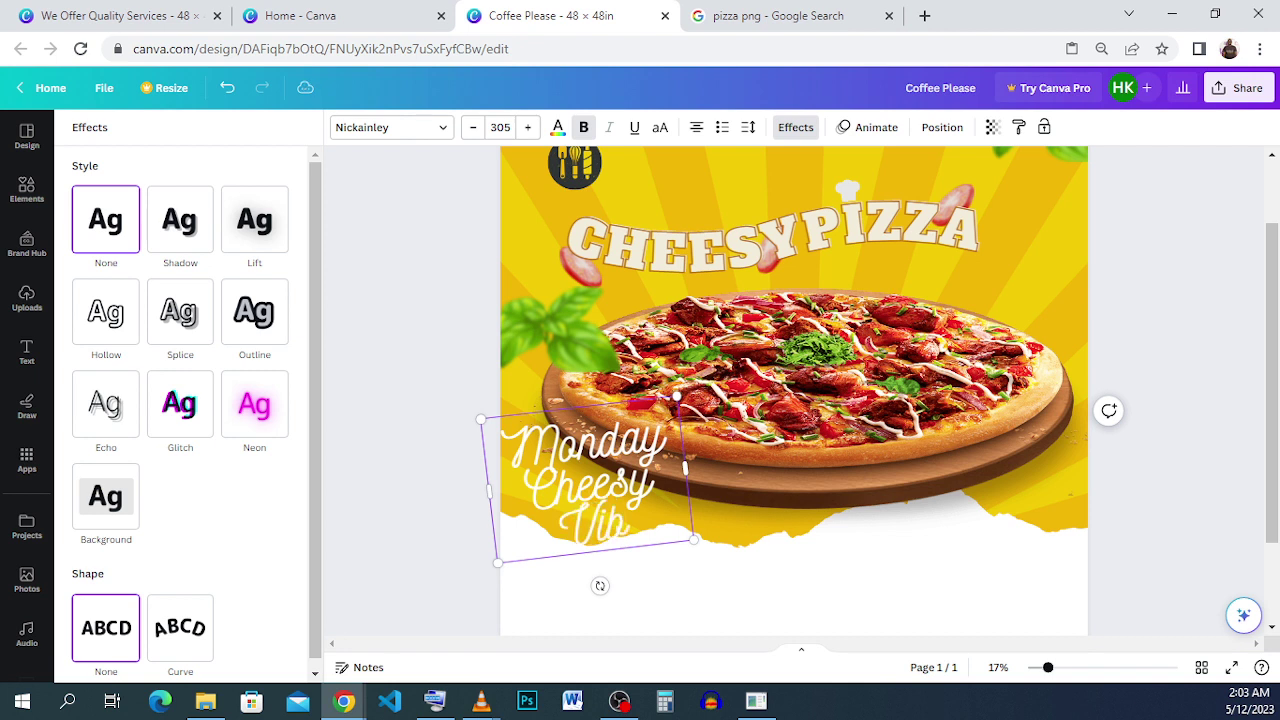
type("es")
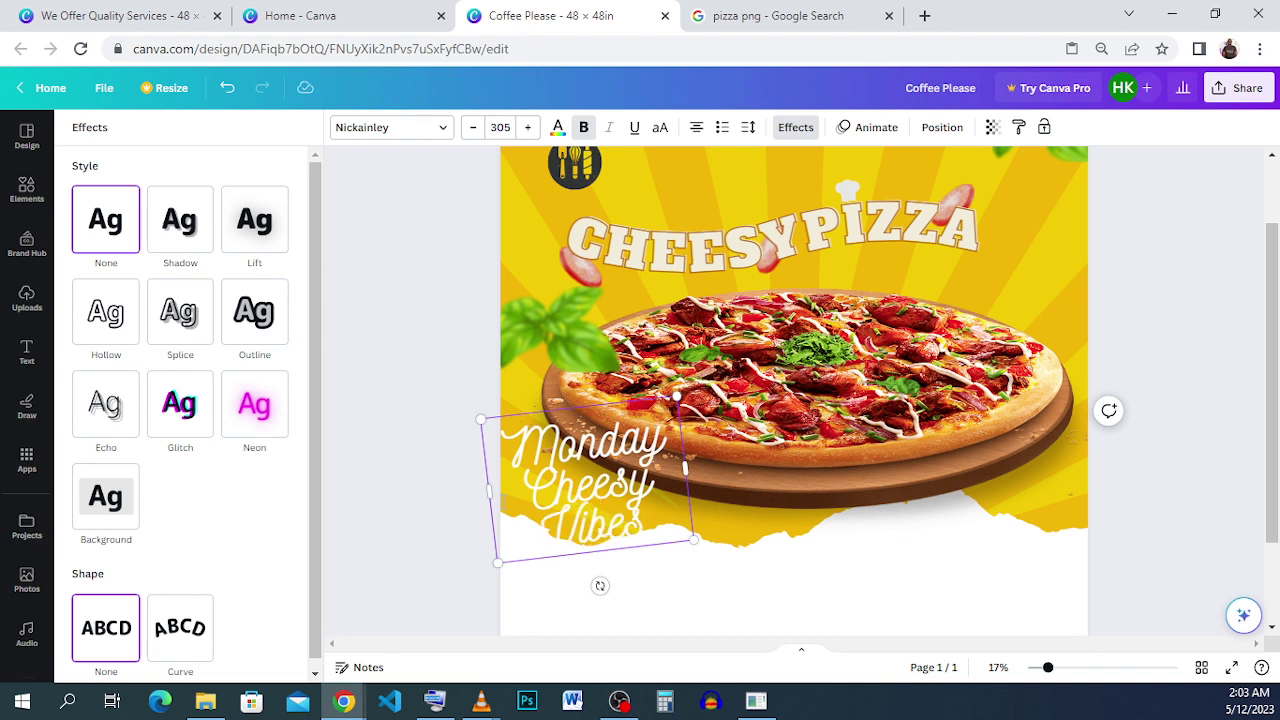
key("Escape")
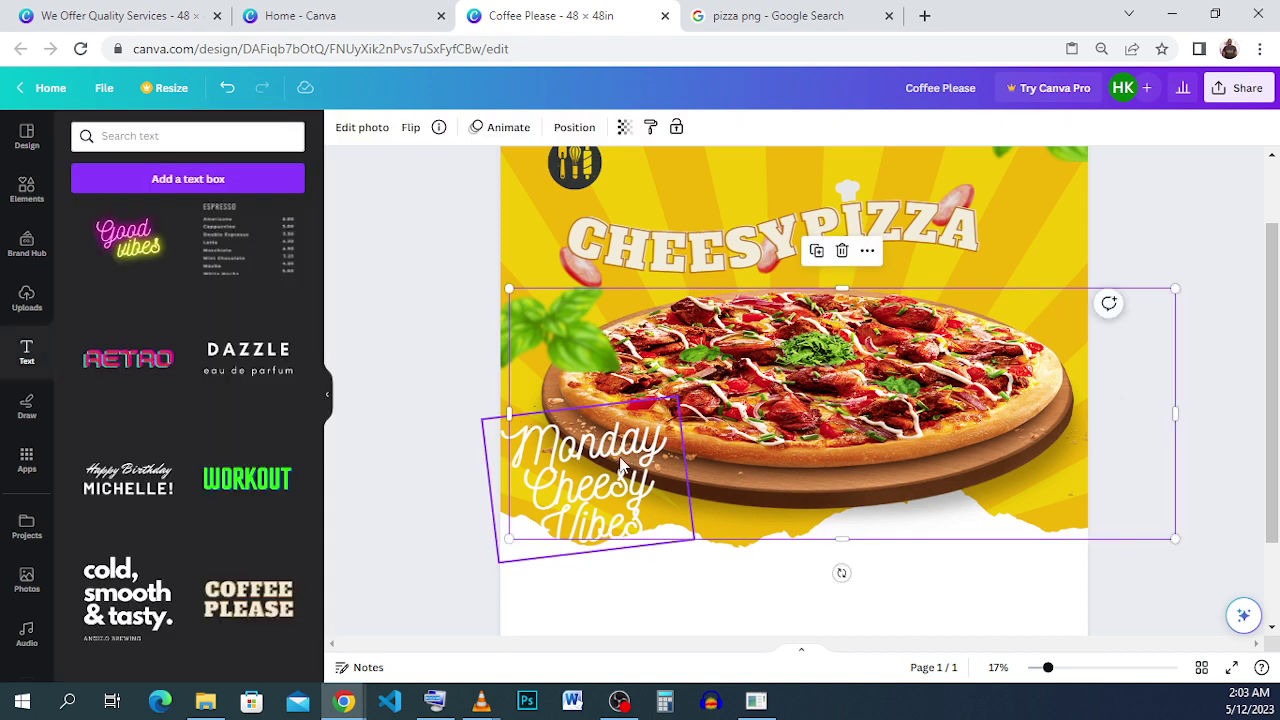
Shrink the Monday Cheesy Vibes text to font size 151.
left_click(473, 128)
left_click(473, 128)
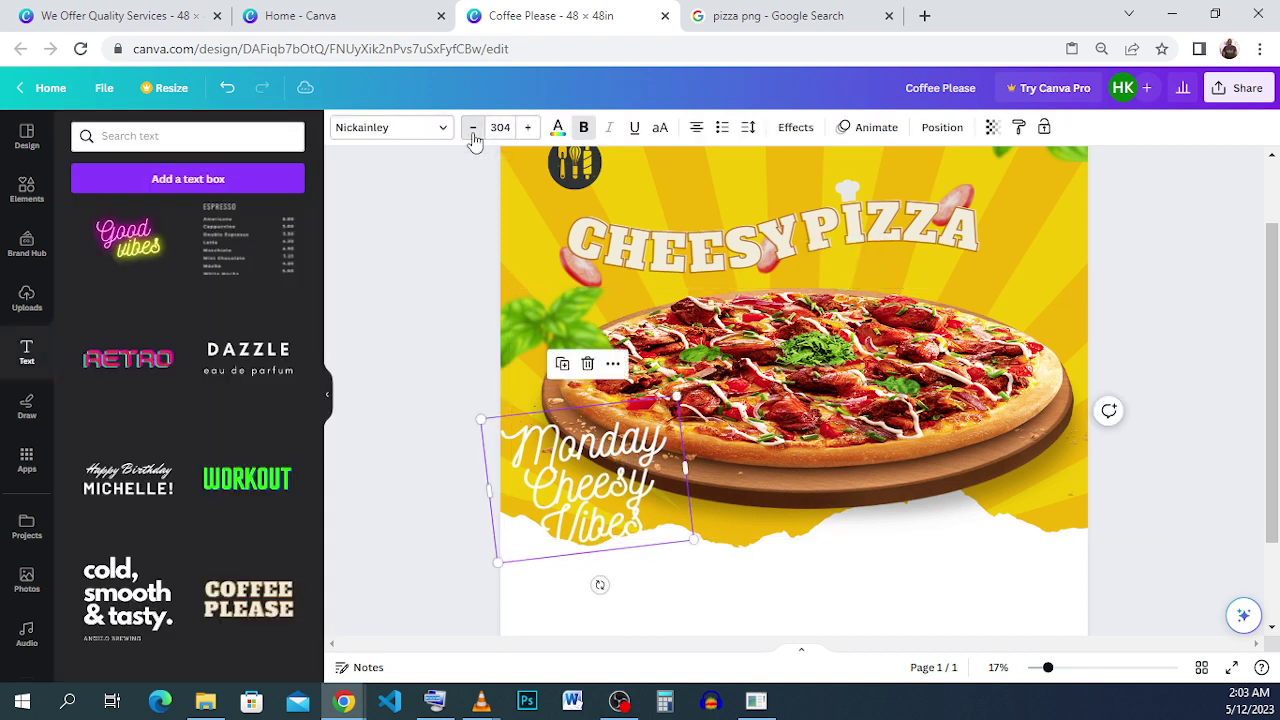
left_click(473, 128)
left_click(473, 128)
left_click(473, 128)
left_click(473, 128)
left_click(473, 128)
left_click(473, 128)
left_click(473, 128)
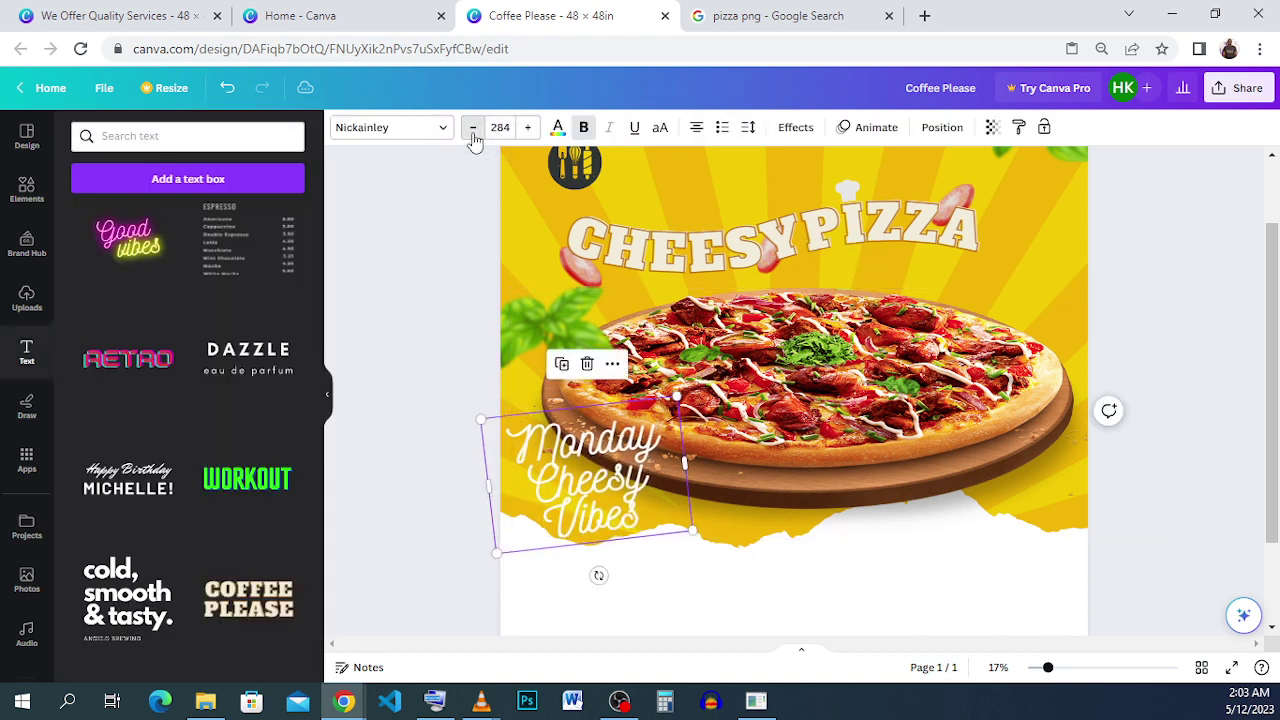
left_click(473, 128)
left_click(473, 128)
left_click(473, 128)
left_click(473, 128)
left_click(473, 128)
left_click(473, 128)
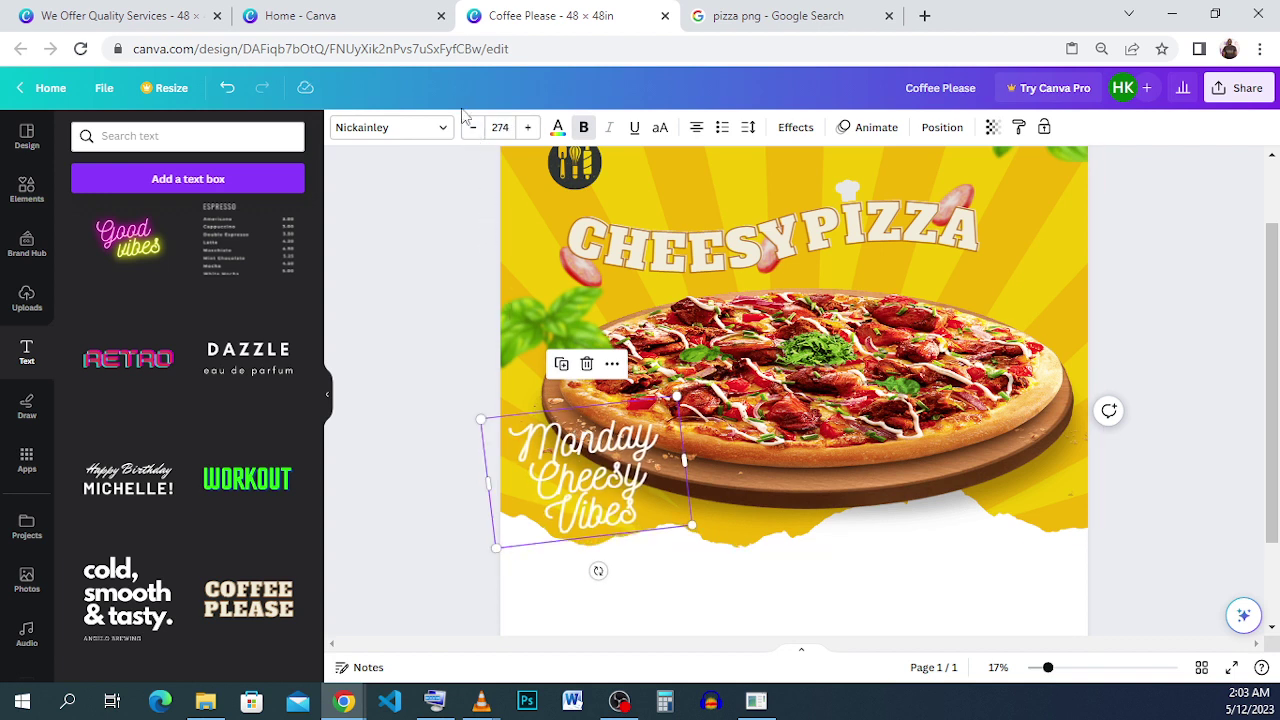
left_click(470, 134)
left_click_drag(480, 420, 564, 481)
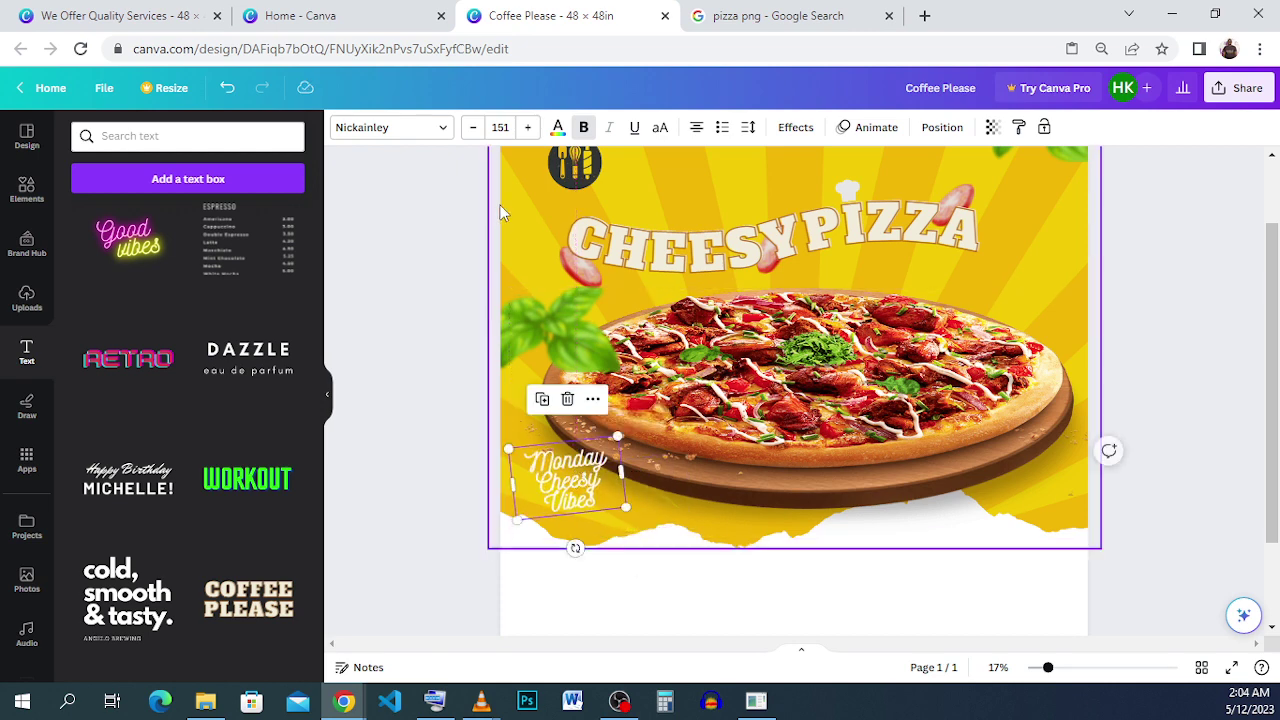
Scale the Monday Cheesy Vibes text up to font size 208 and shift it slightly up and left beside the pizza.
left_click(383, 343)
left_click(612, 448)
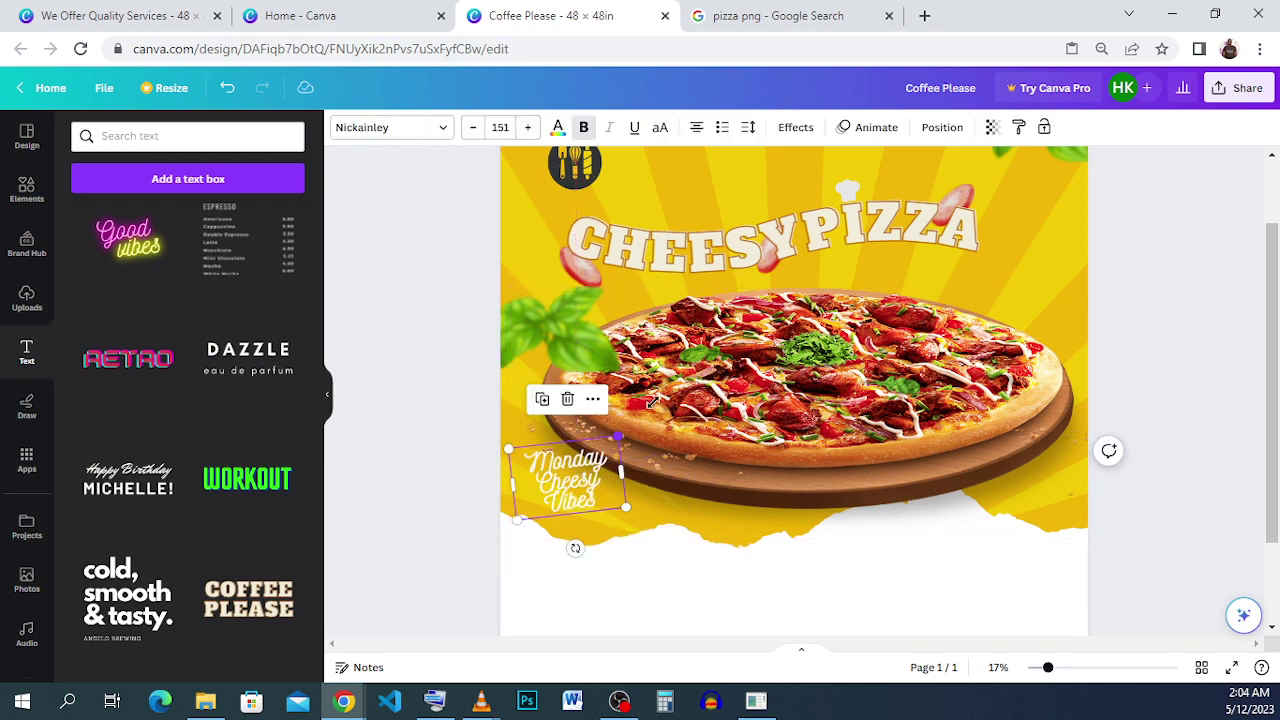
mouse_move(652, 403)
left_mouse_down()
mouse_move(690, 412)
mouse_move(715, 395)
mouse_move(662, 410)
left_mouse_up()
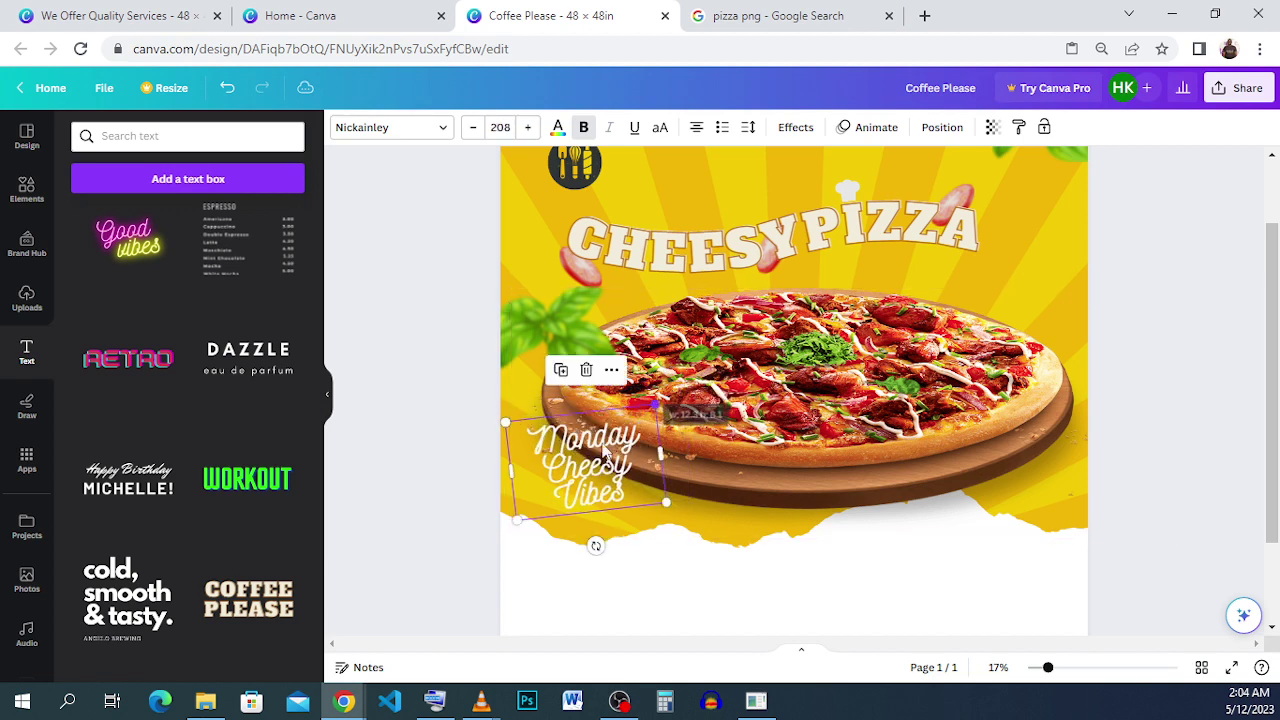
left_click_drag(604, 453, 598, 446)
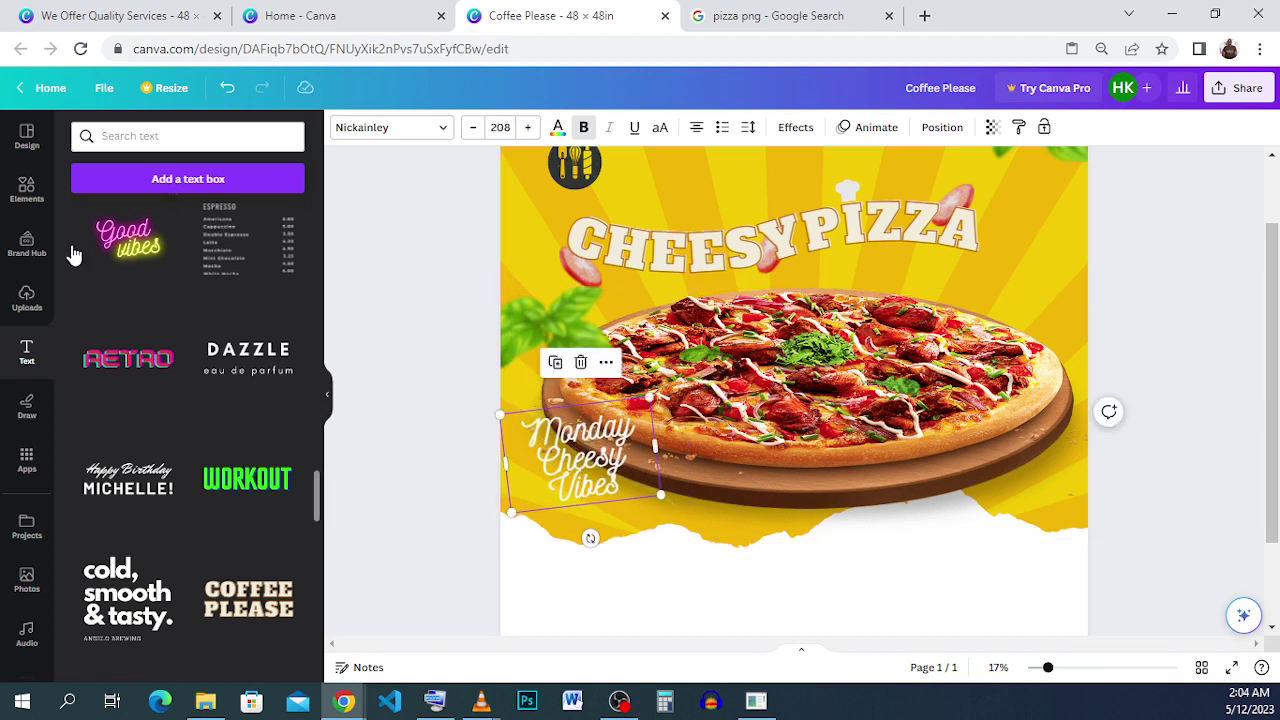
Add a circle shape, shrink it to about the text's width and centre it on the Monday Cheesy Vibes text.
left_click(25, 198)
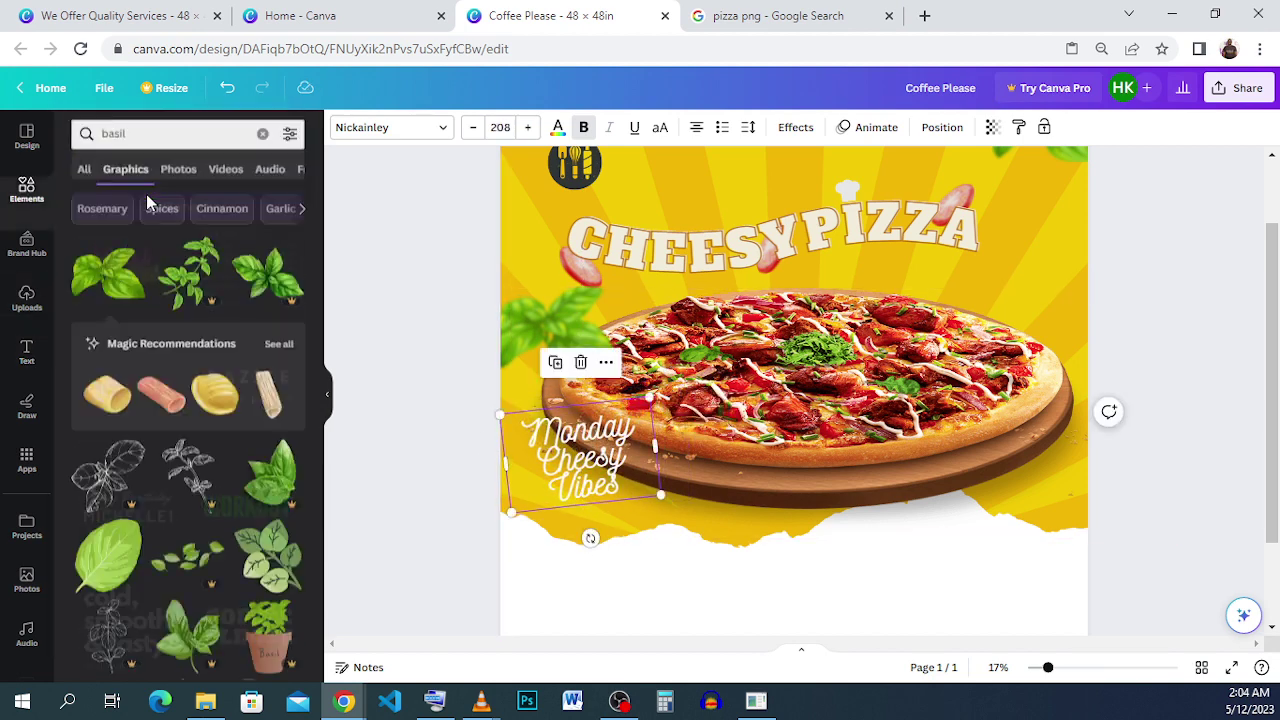
left_click(25, 198)
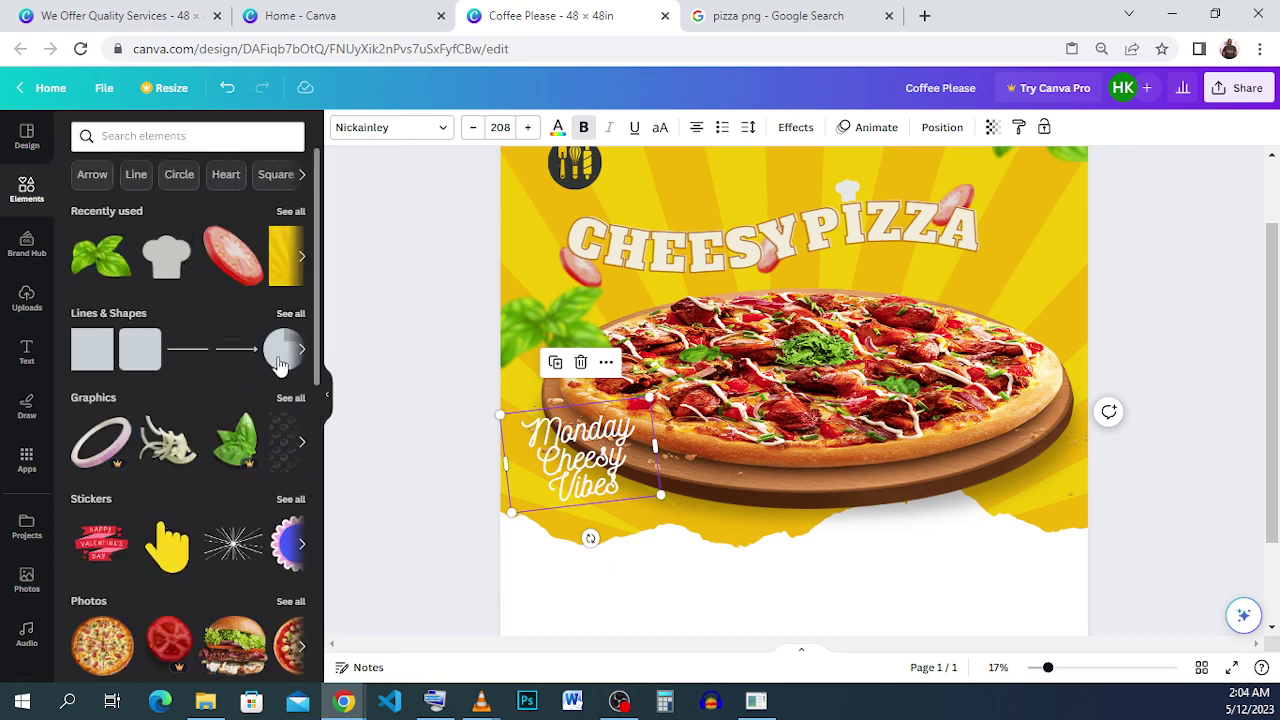
left_click(281, 360)
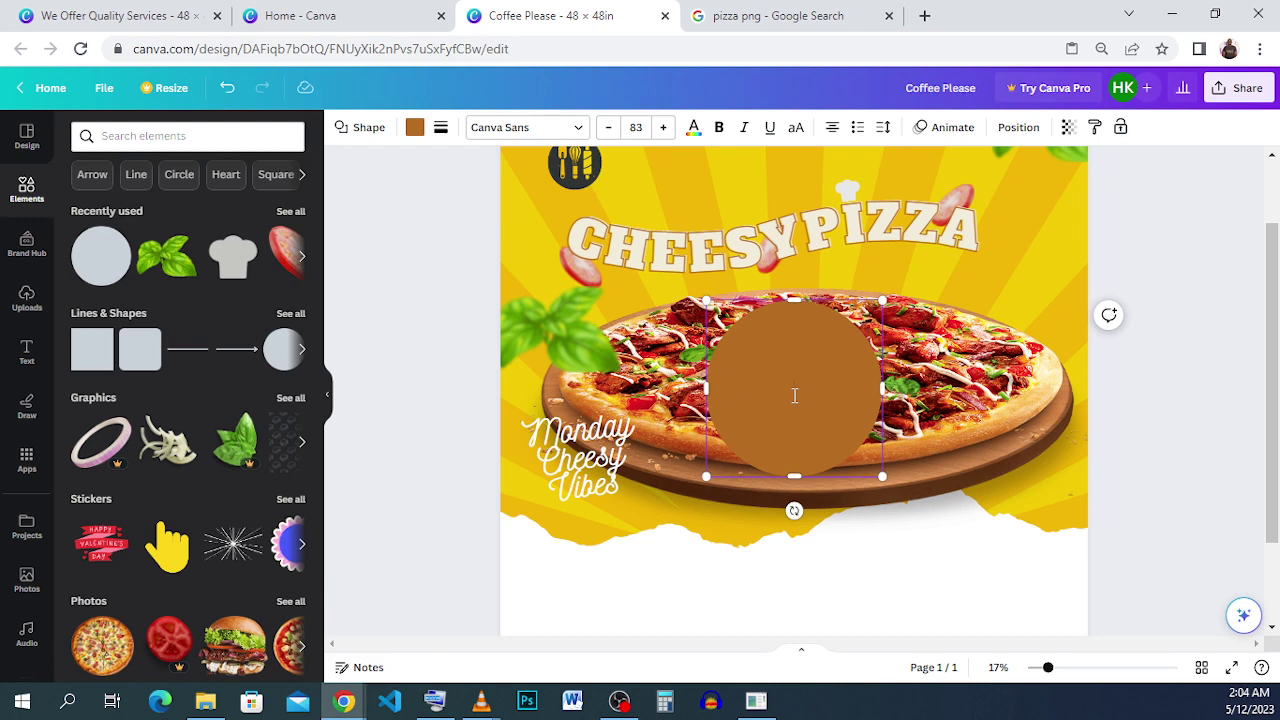
left_click(1098, 440)
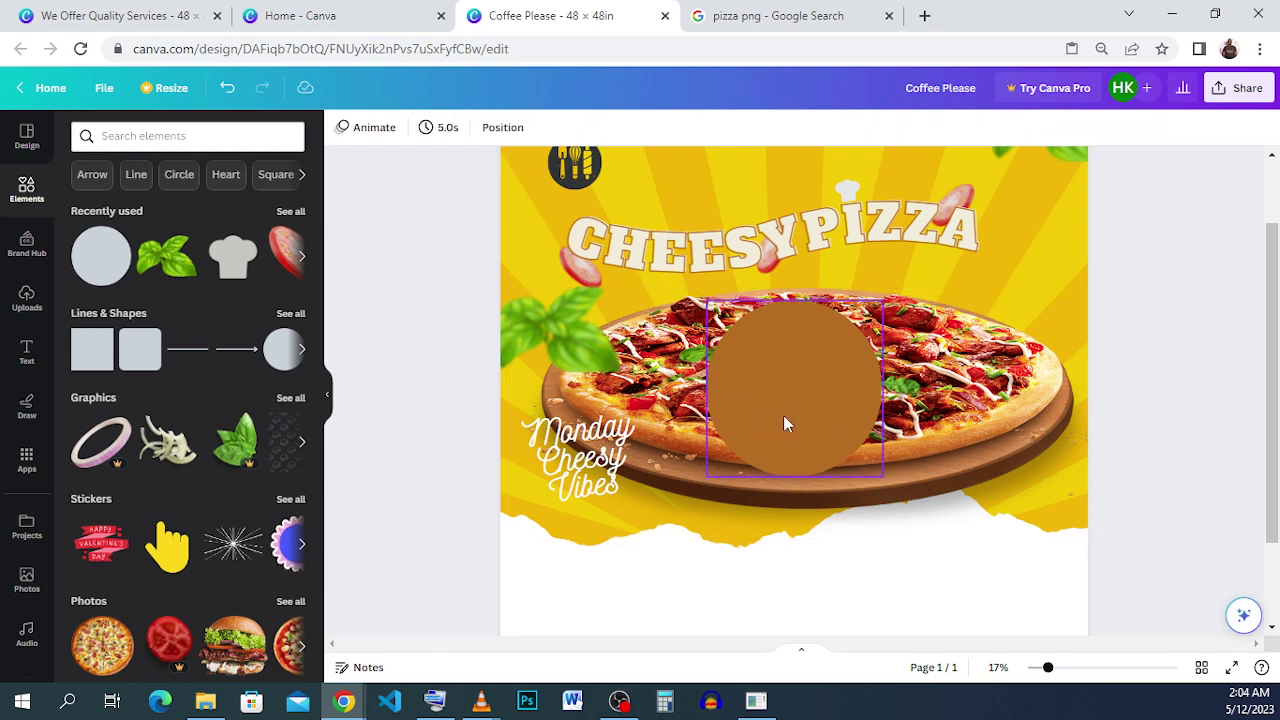
left_click_drag(785, 425, 591, 470)
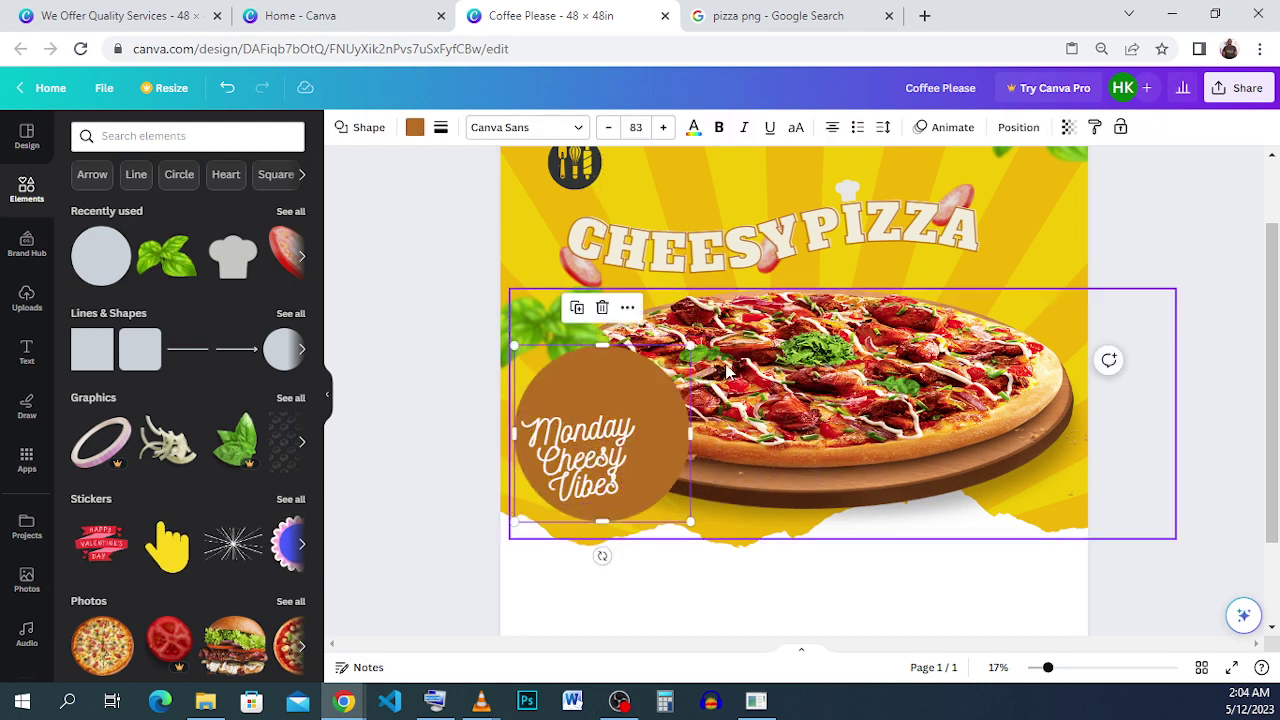
left_click_drag(690, 346, 629, 429)
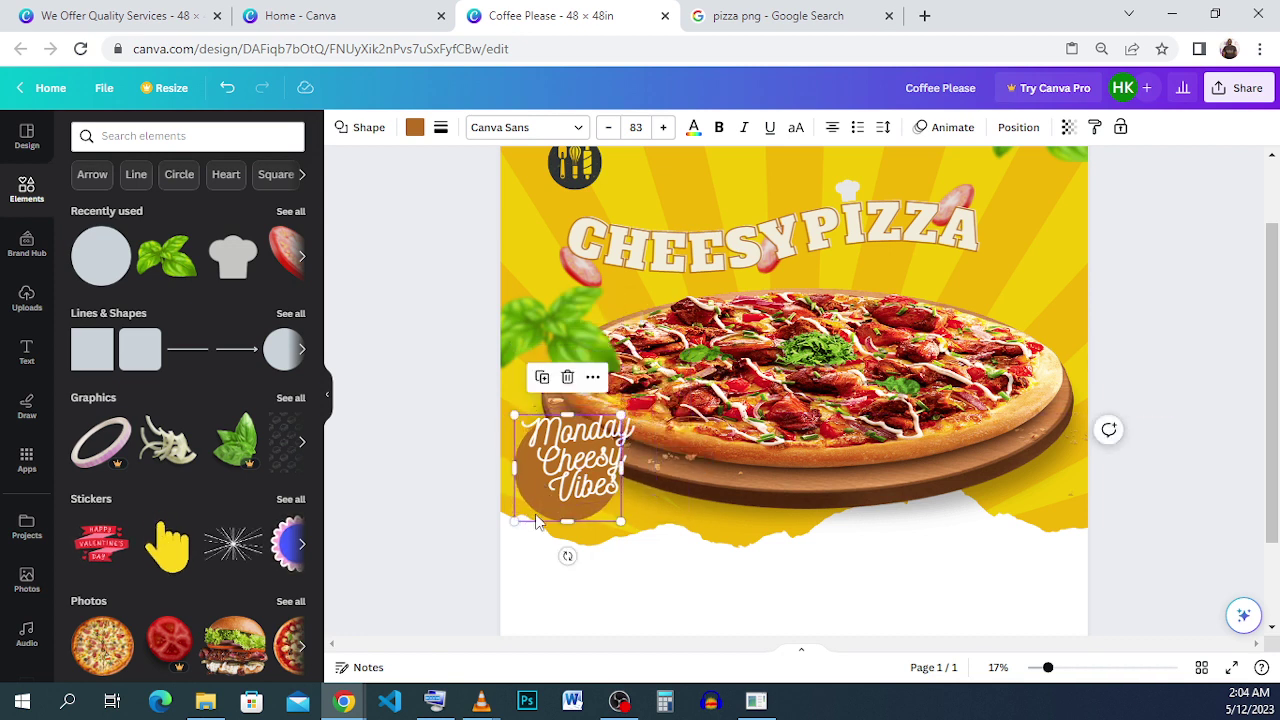
left_click_drag(536, 521, 549, 497)
Make the circle's fill transparent and give it a solid border with a weight of 14.
left_click(412, 128)
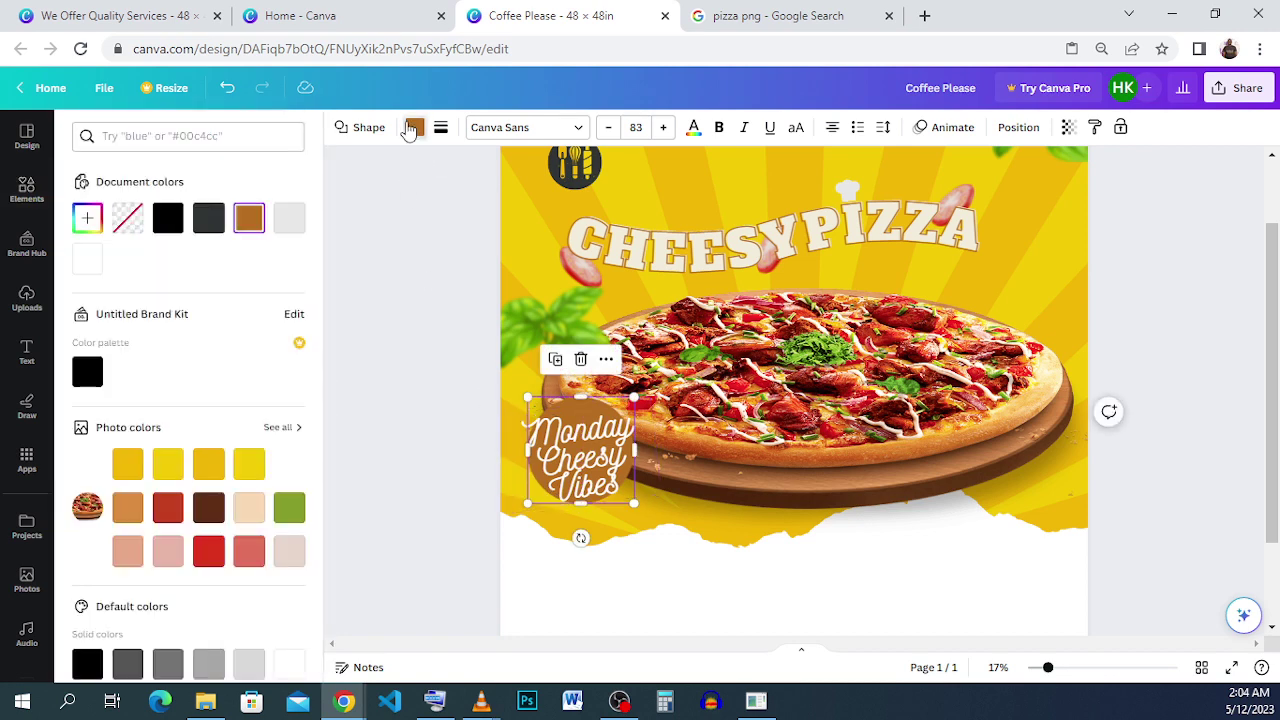
left_click(128, 218)
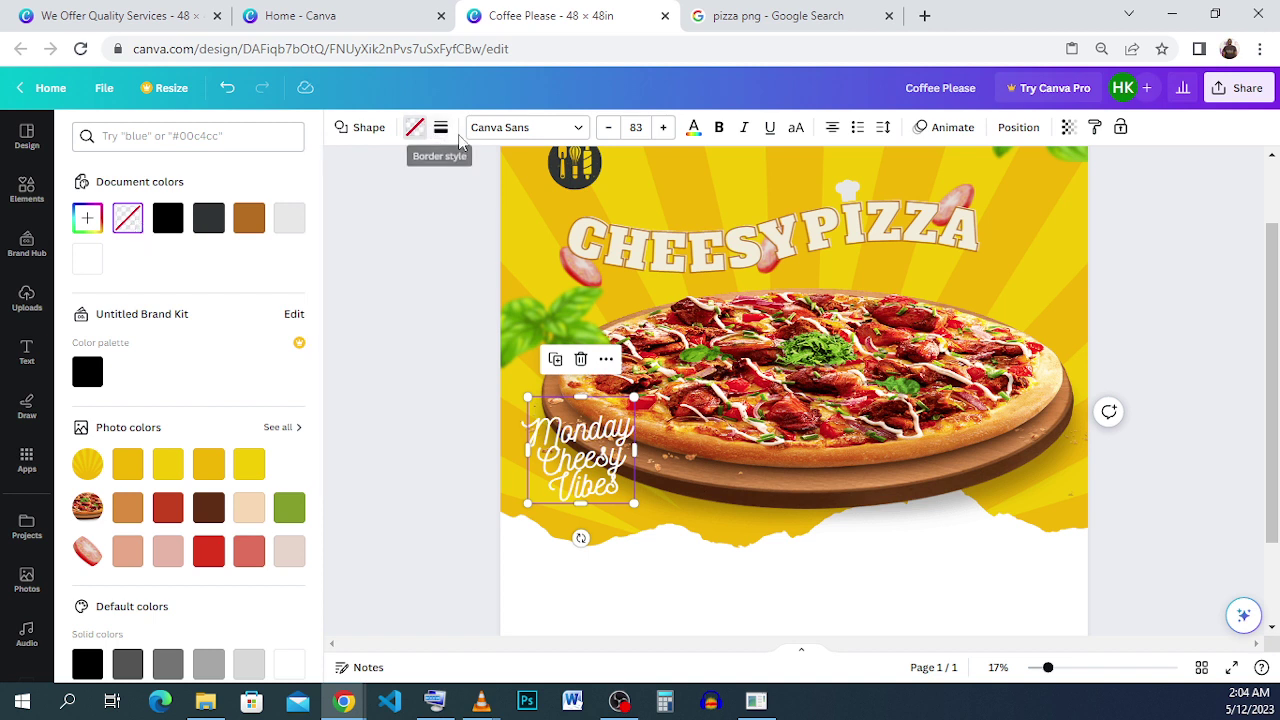
left_click(441, 128)
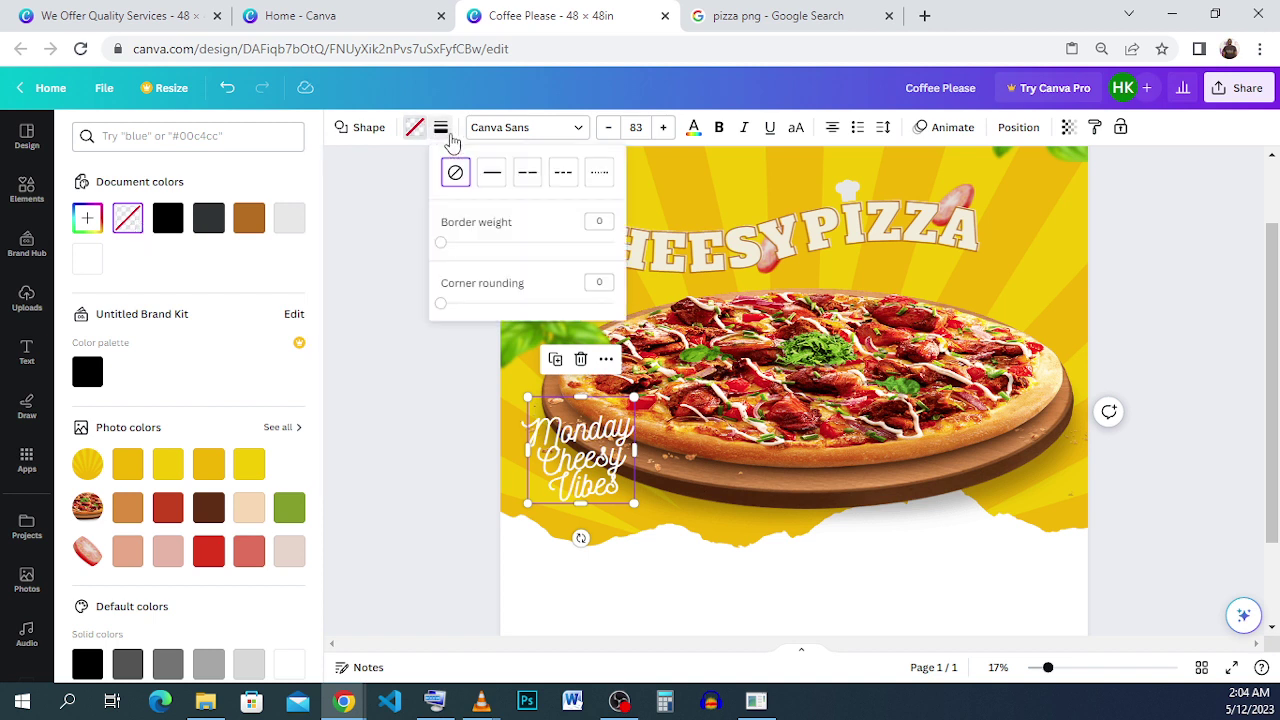
left_click(491, 174)
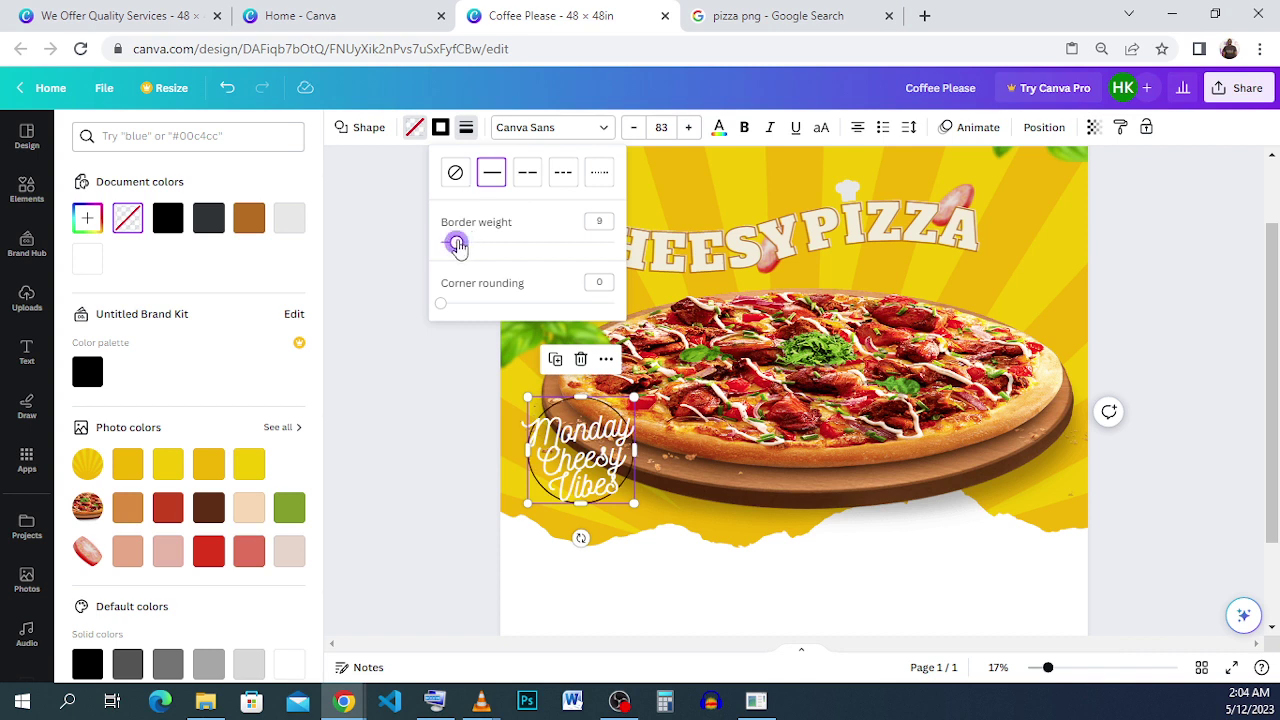
left_click_drag(451, 246, 462, 247)
left_click_drag(462, 247, 466, 248)
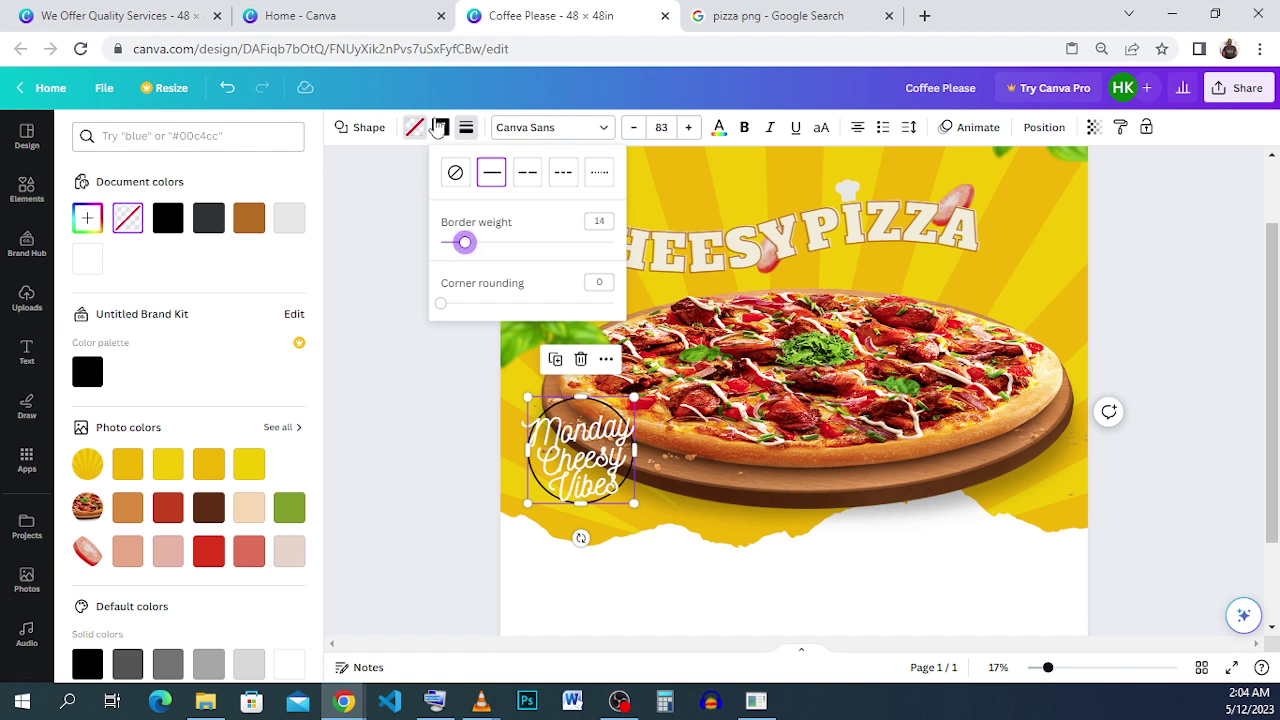
Colour the circle's border with the green from the pizza's photo colors and deselect it.
left_click(437, 130)
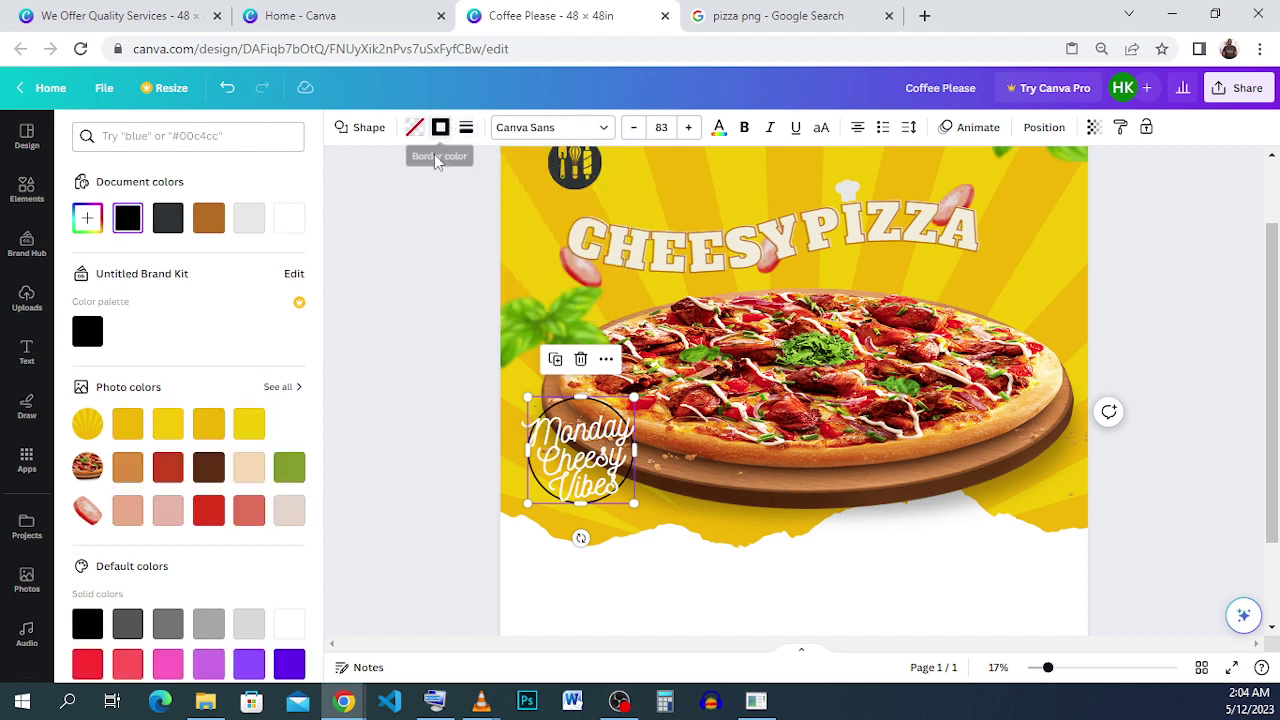
left_click(294, 467)
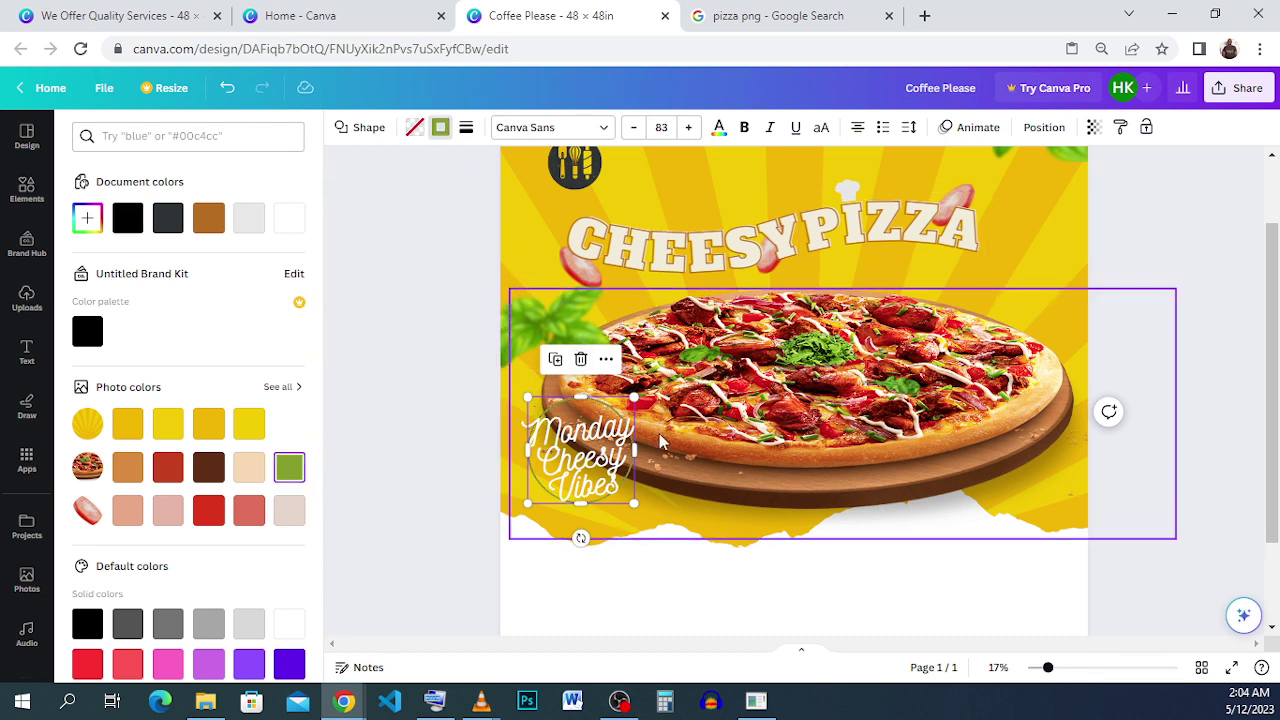
left_click(1203, 309)
left_click(1104, 430)
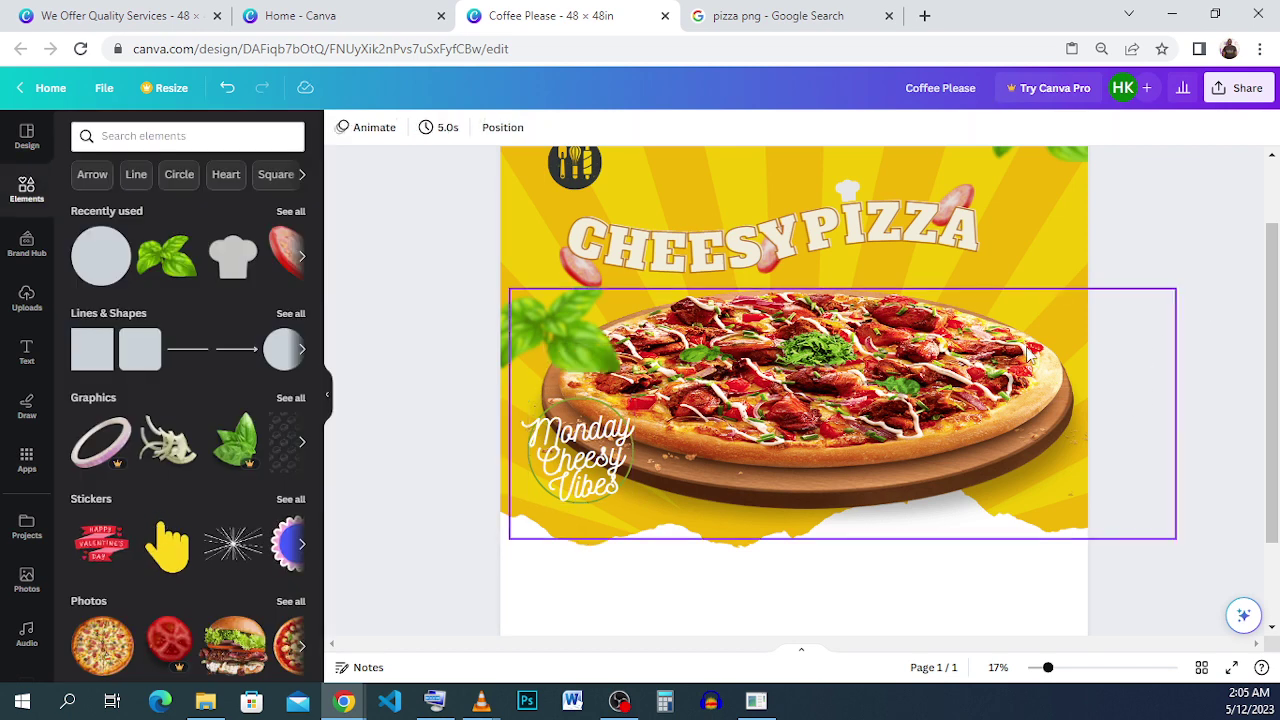
Check the reference pizza flyer in the We Offer Quality Services design, return to Coffee Please and search elements for Onion graphics.
left_click(112, 15)
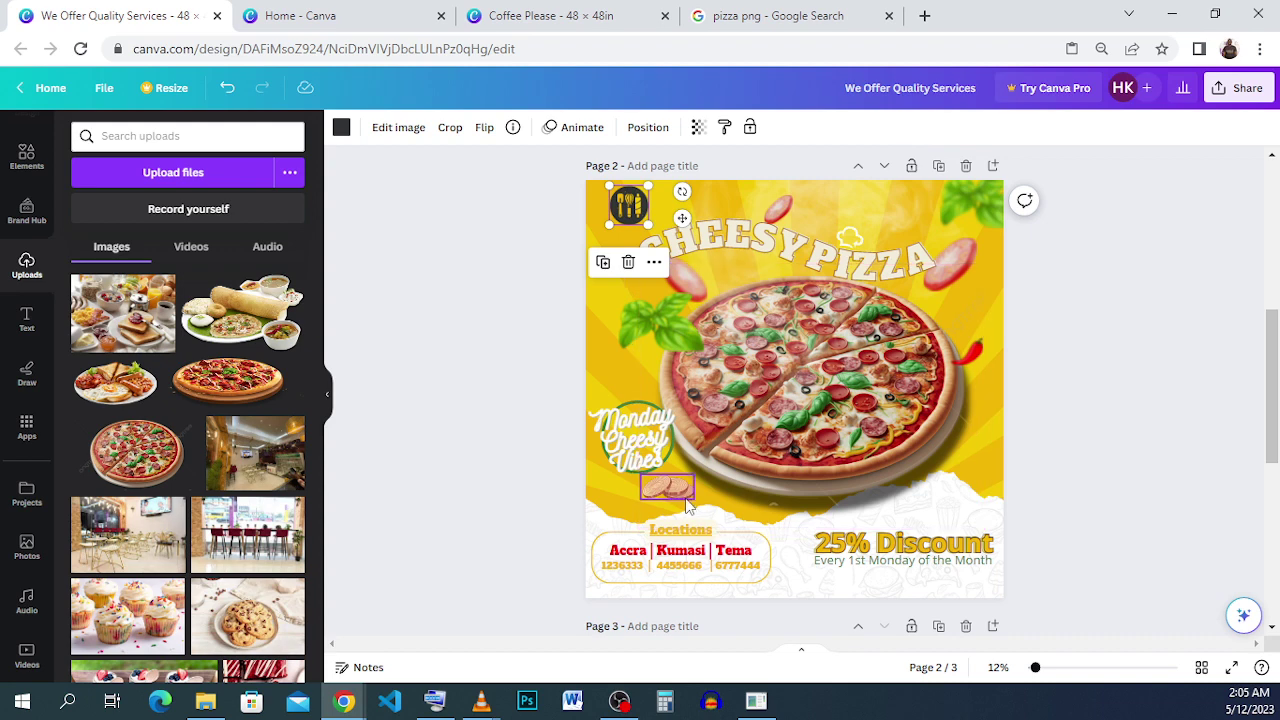
left_click(610, 13)
left_click(170, 138)
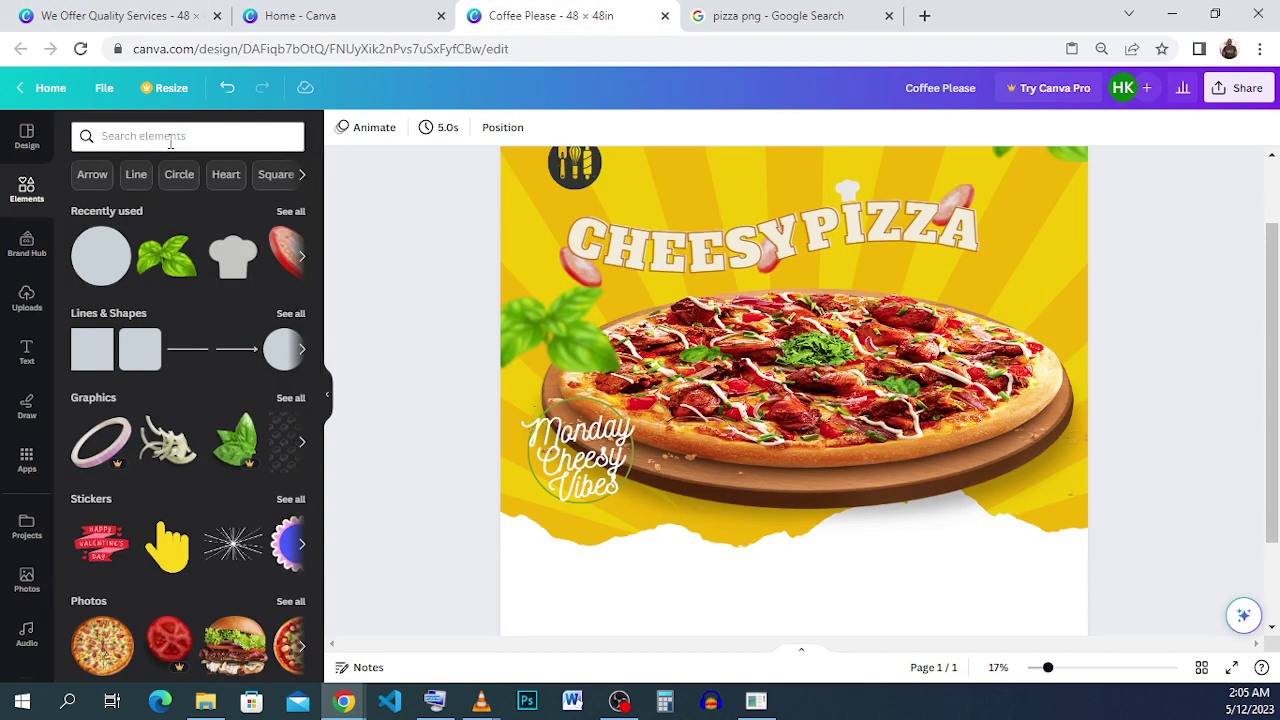
type("on")
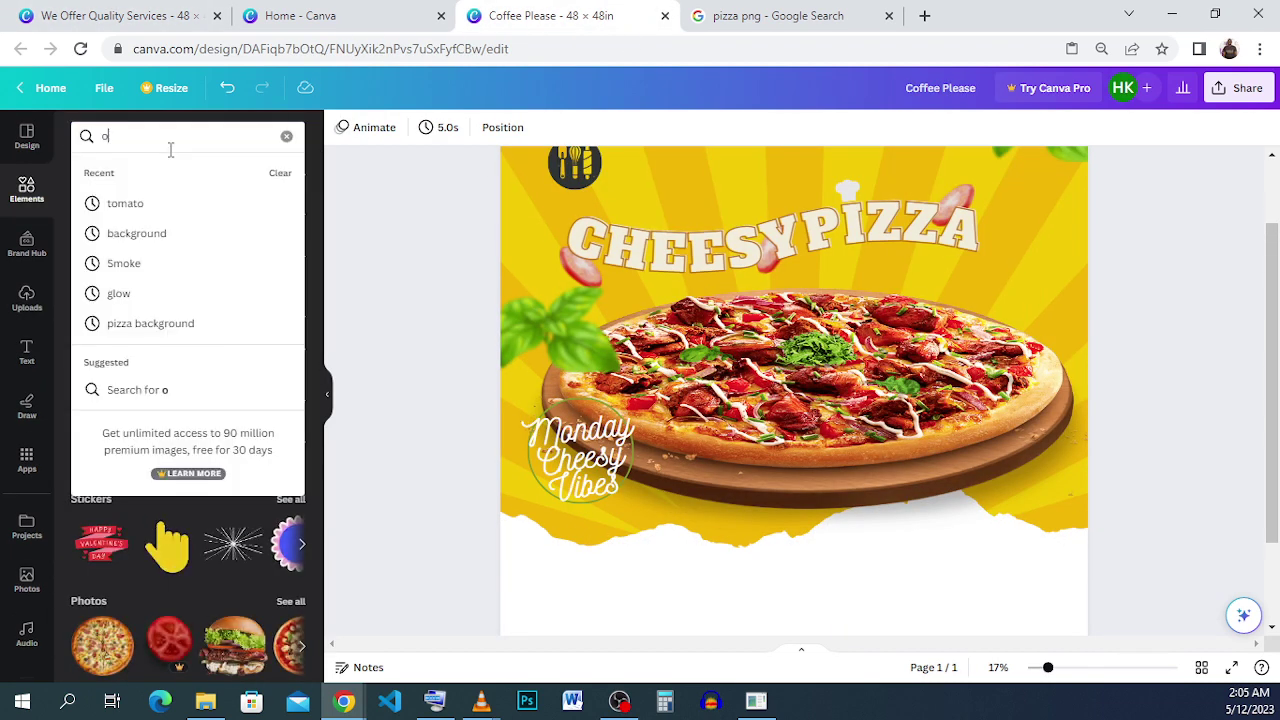
left_click(189, 240)
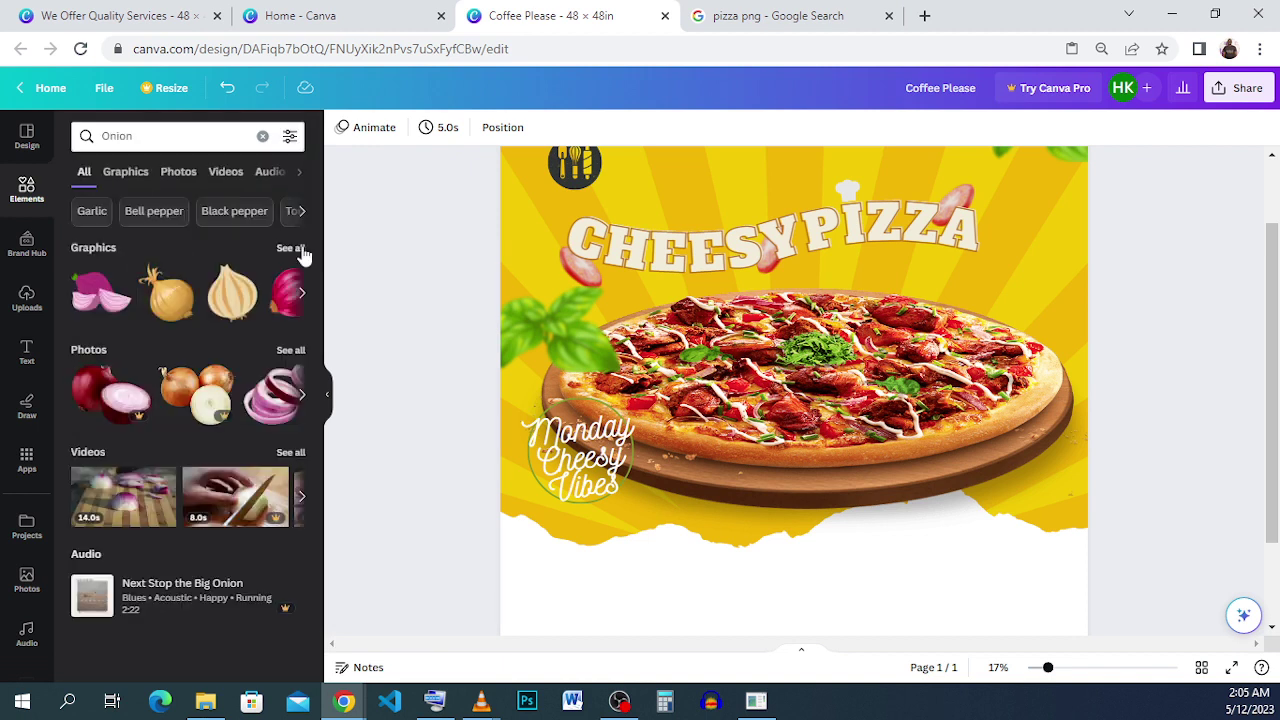
left_click(297, 249)
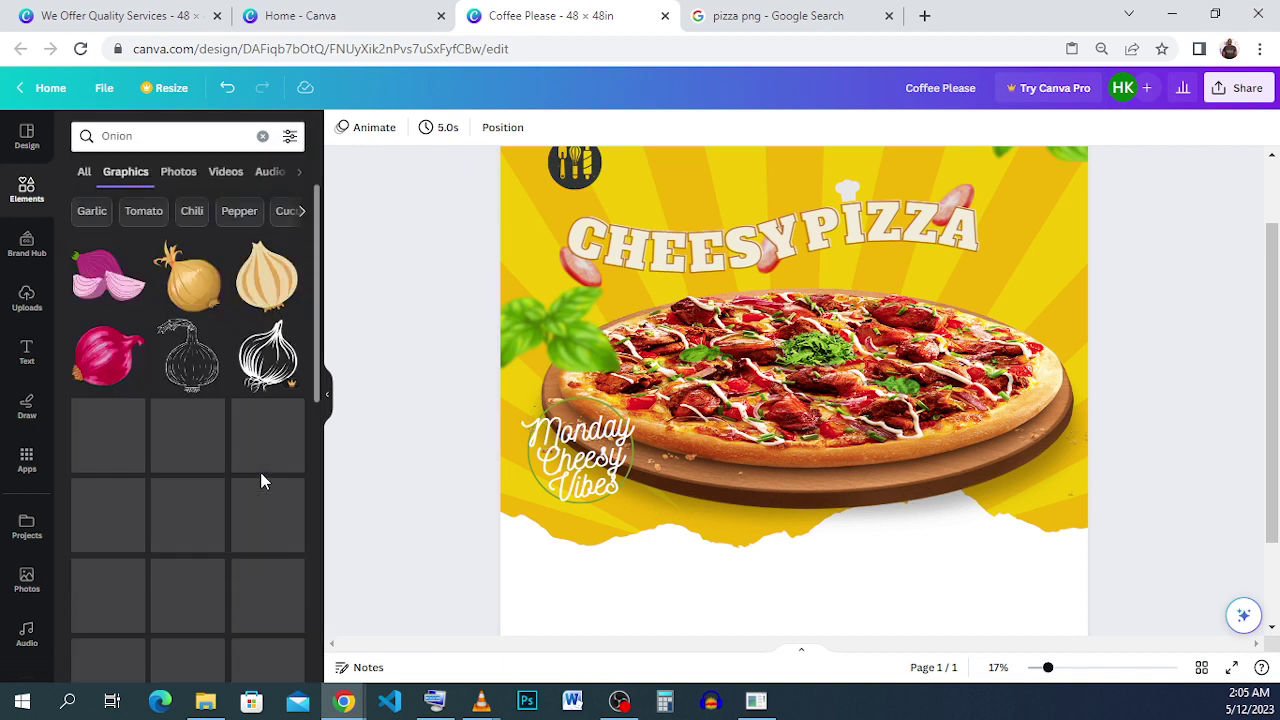
Add the sliced purple onion graphic, shrink it and place it beside the Monday Cheesy Vibes badge.
scroll(250, 440, "down", 5)
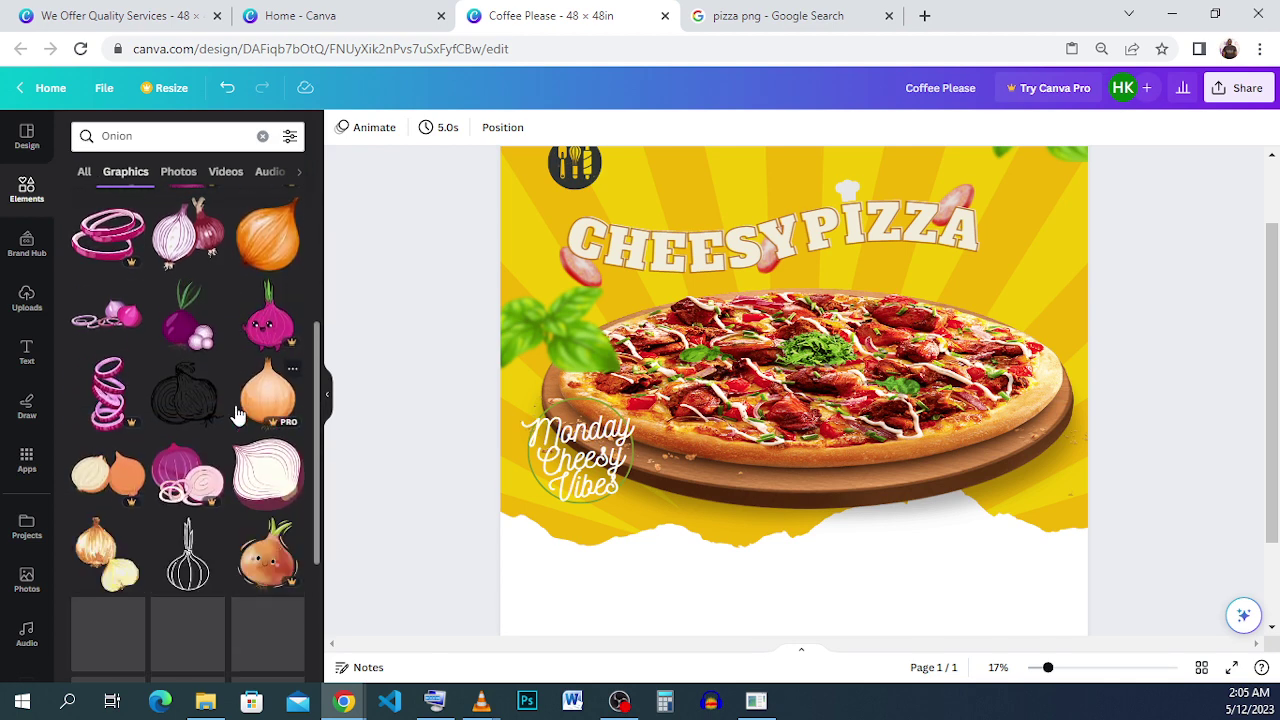
scroll(238, 415, "down", 3)
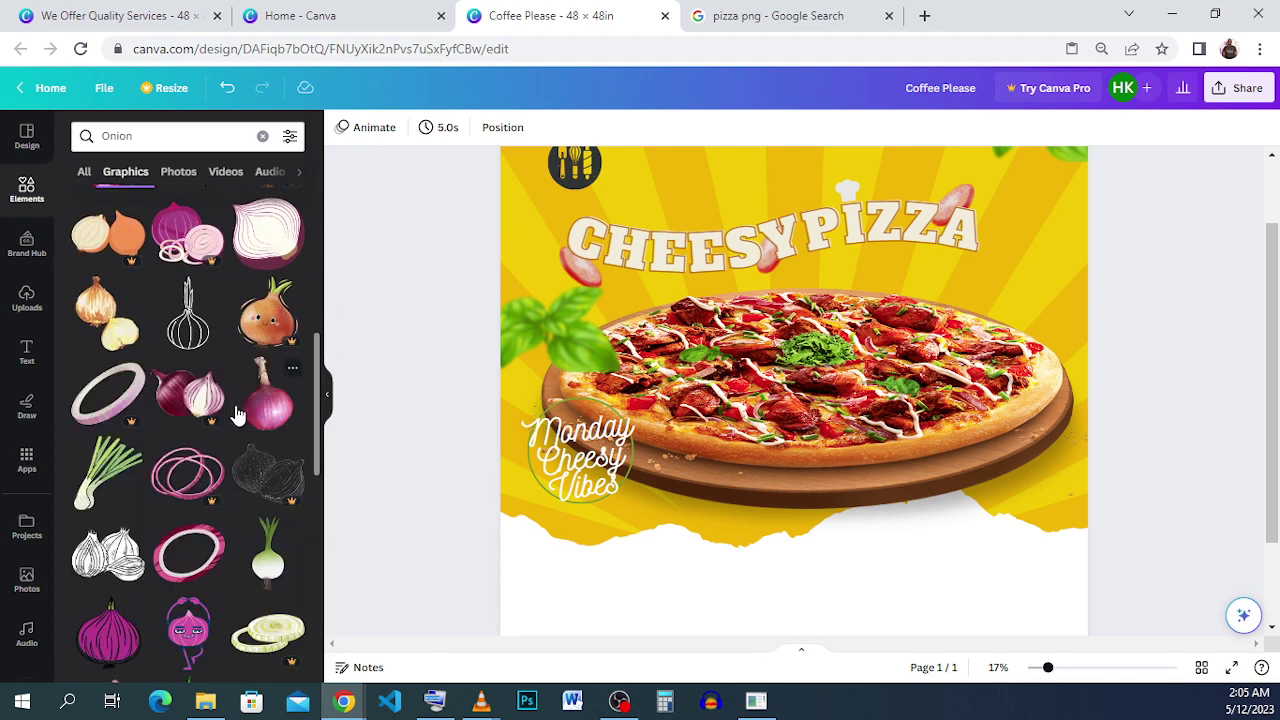
scroll(237, 415, "down", 3)
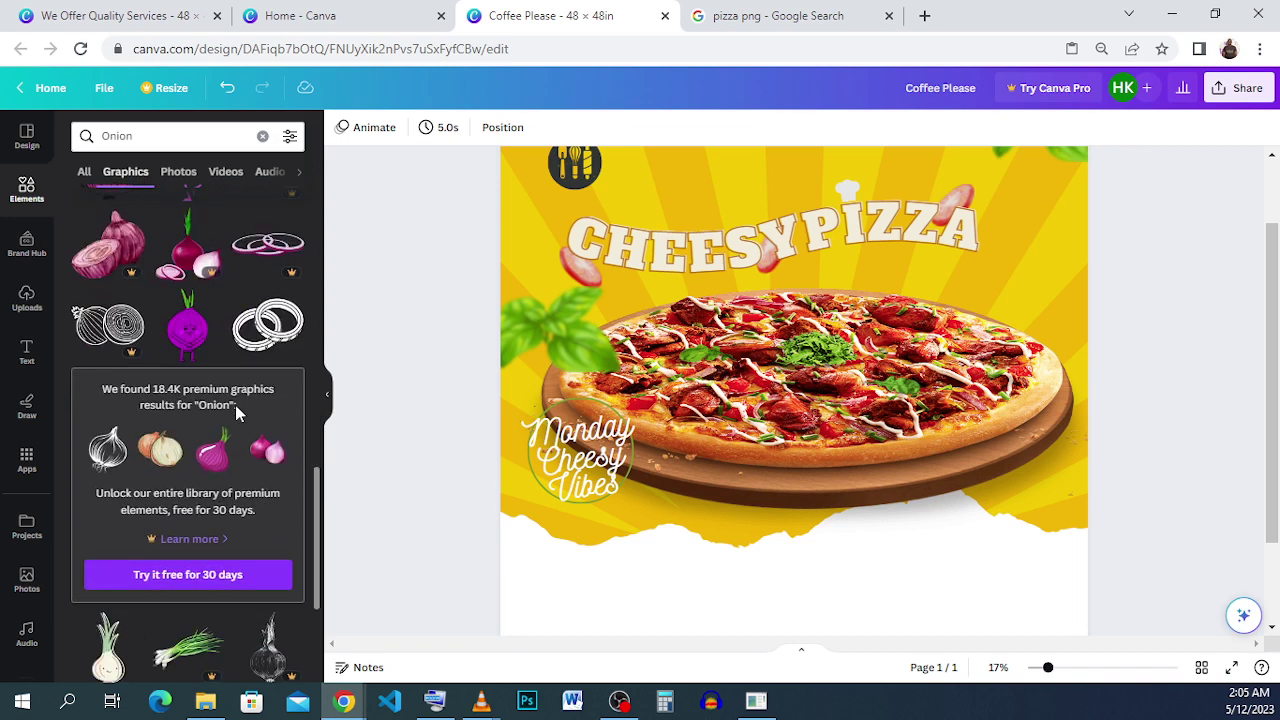
scroll(235, 405, "down", 3)
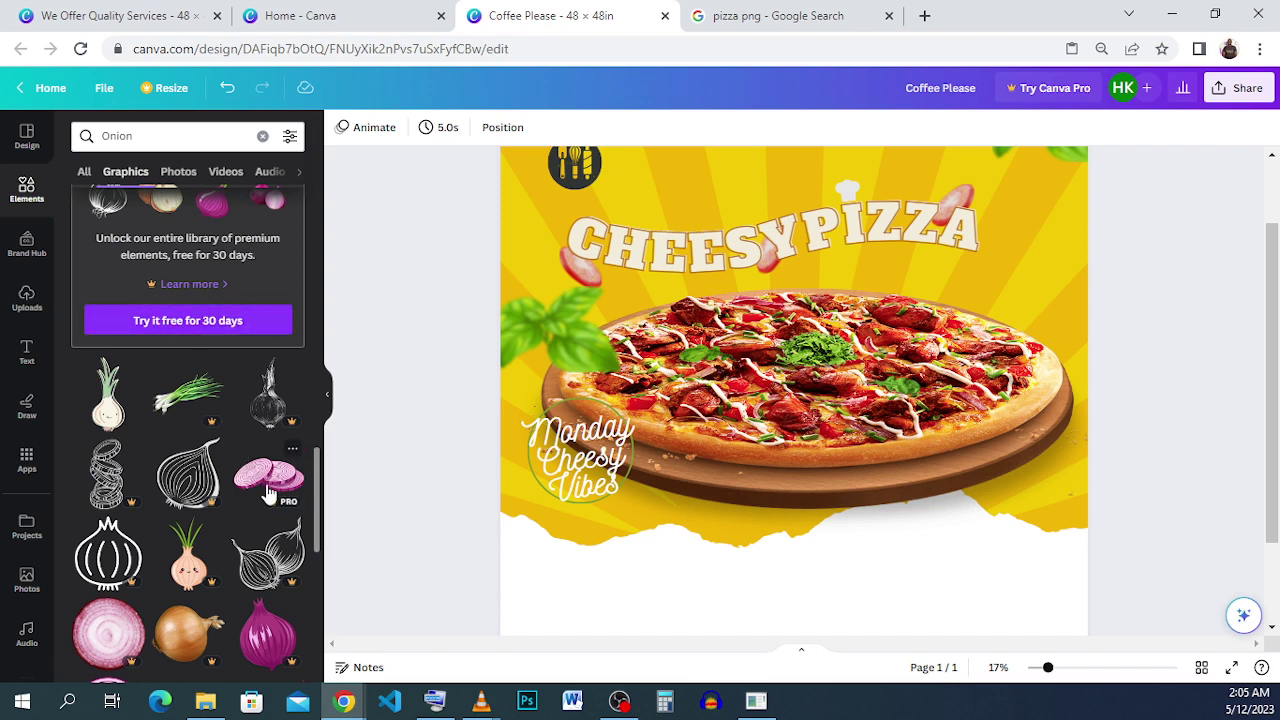
left_click(268, 490)
left_click_drag(786, 414, 645, 488)
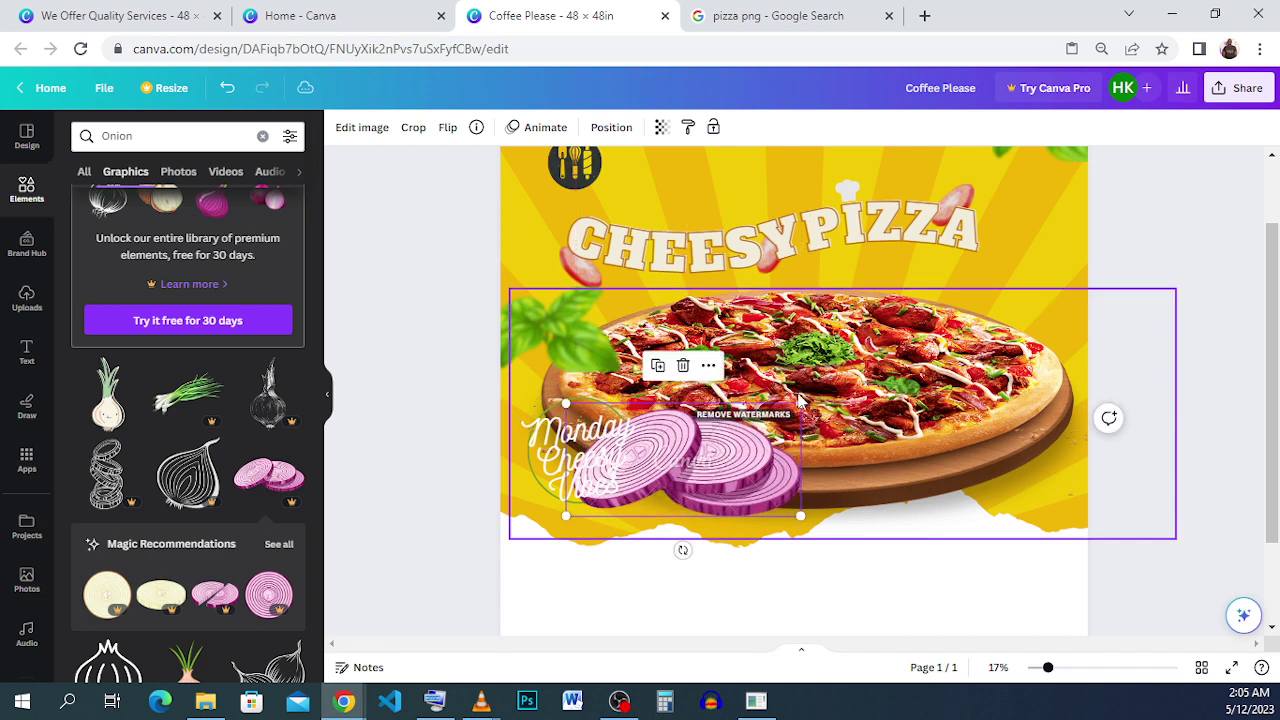
left_click_drag(798, 400, 695, 487)
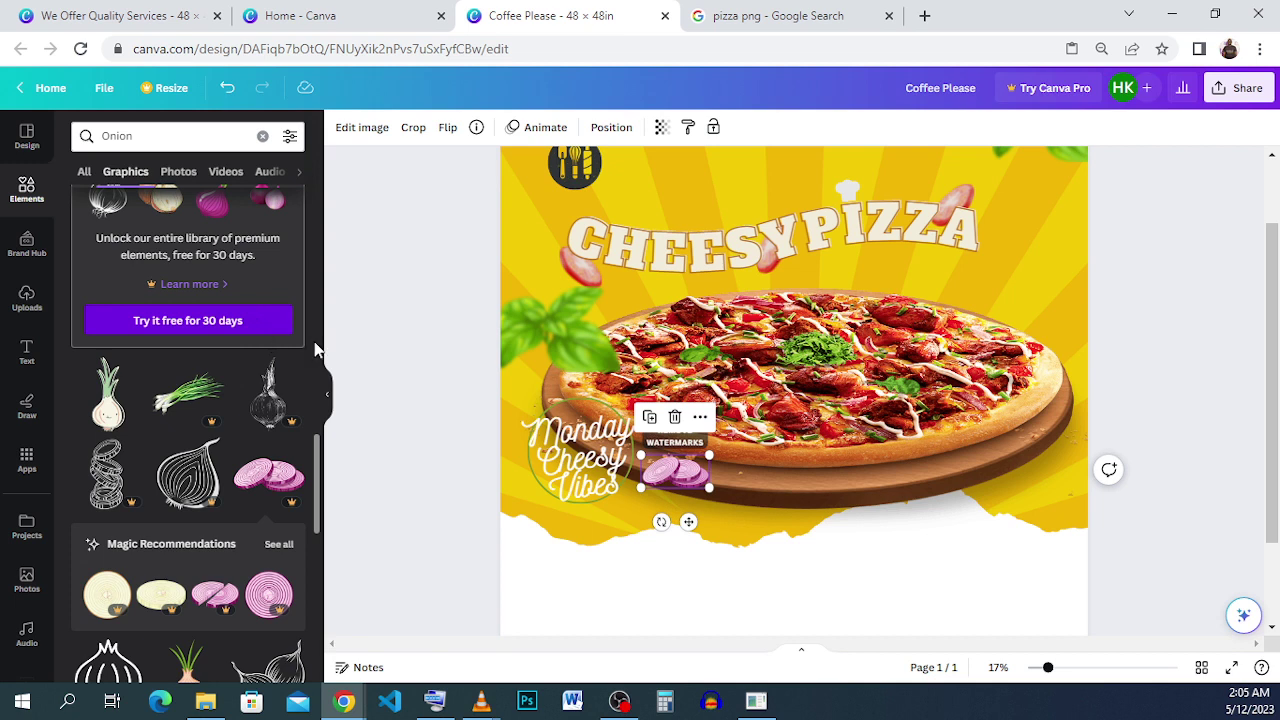
Set the sliced onion's transparency to 93 and shrink the graphic slightly.
left_click(661, 127)
left_click_drag(585, 194, 667, 196)
left_click(361, 127)
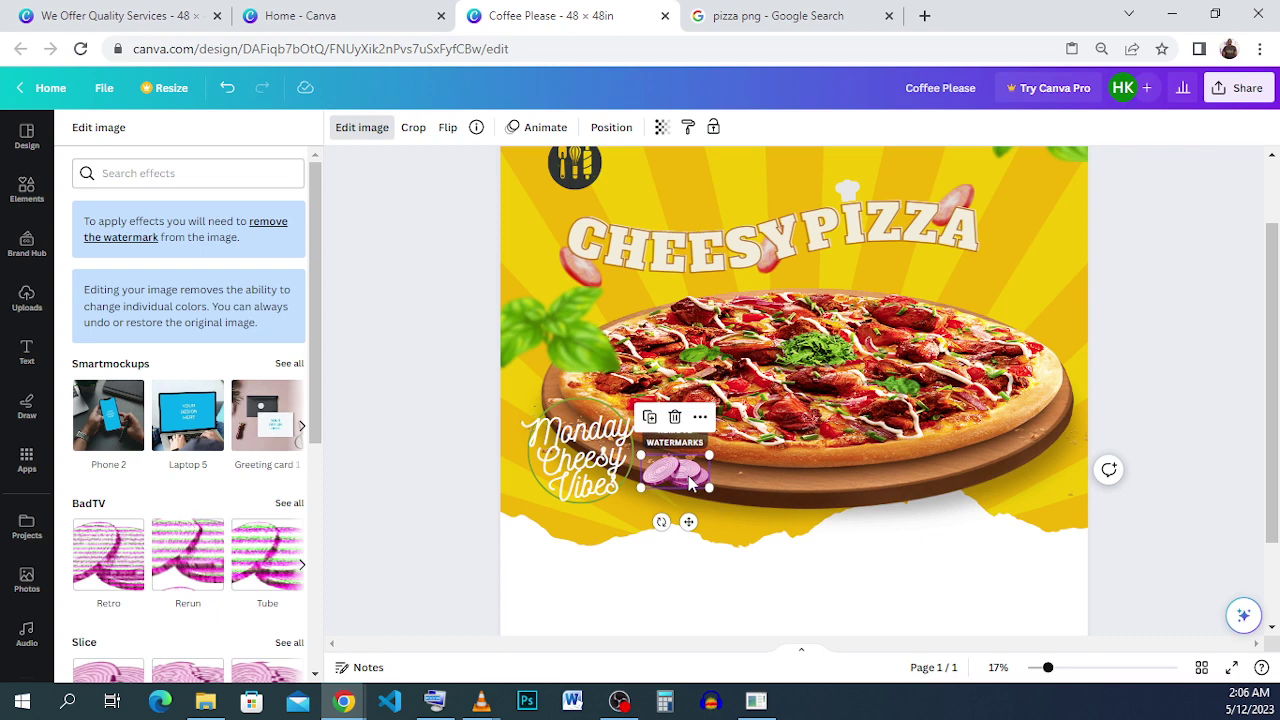
scroll(200, 405, "down", 5)
scroll(200, 405, "up", 5)
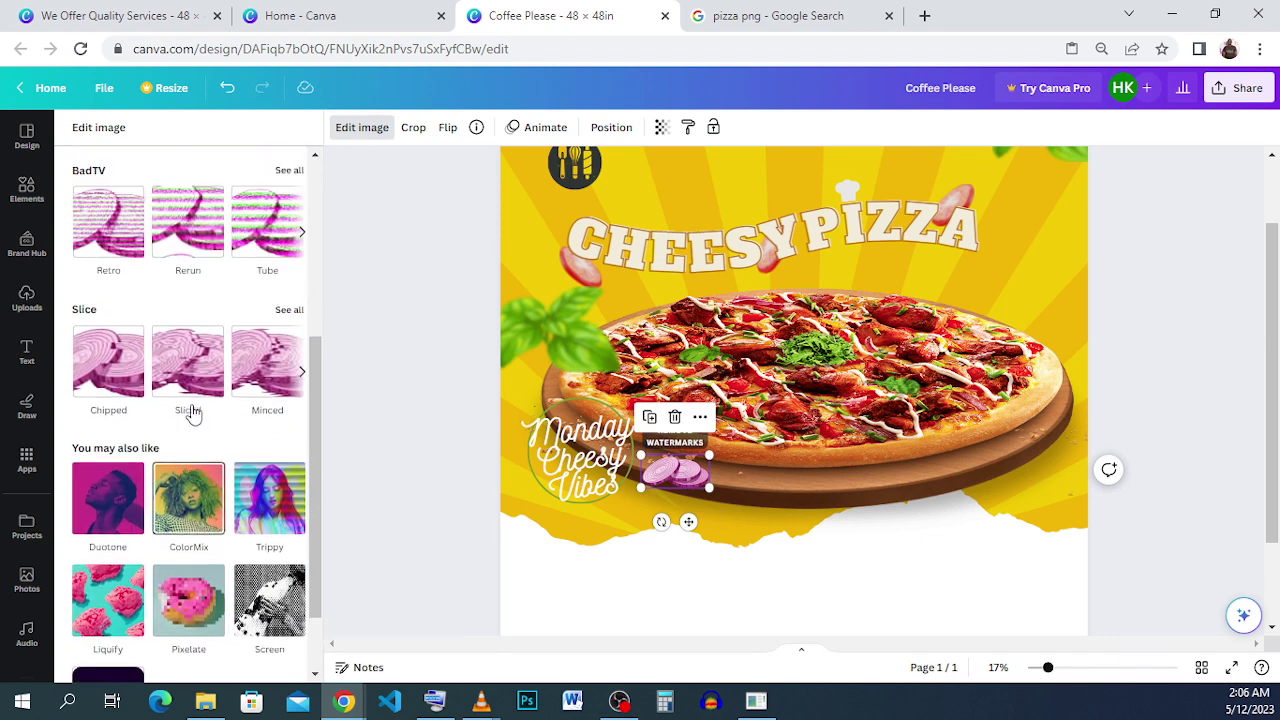
left_click(661, 127)
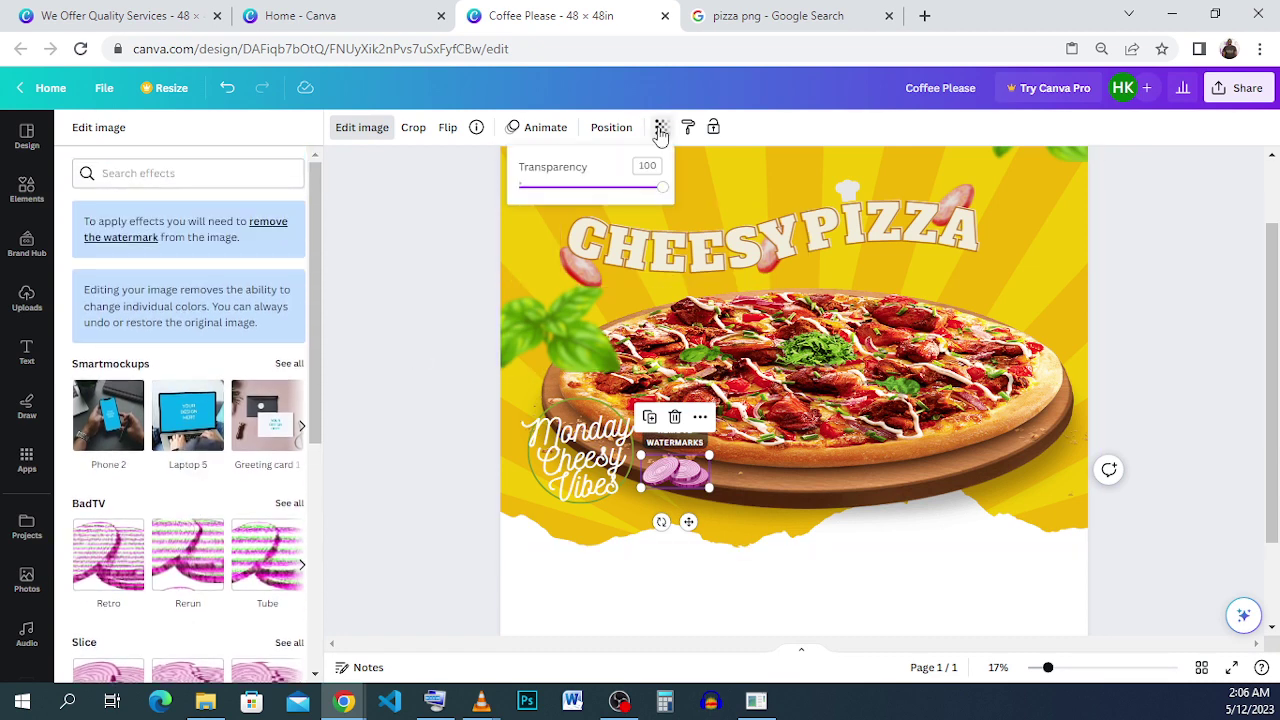
left_click_drag(630, 193, 653, 189)
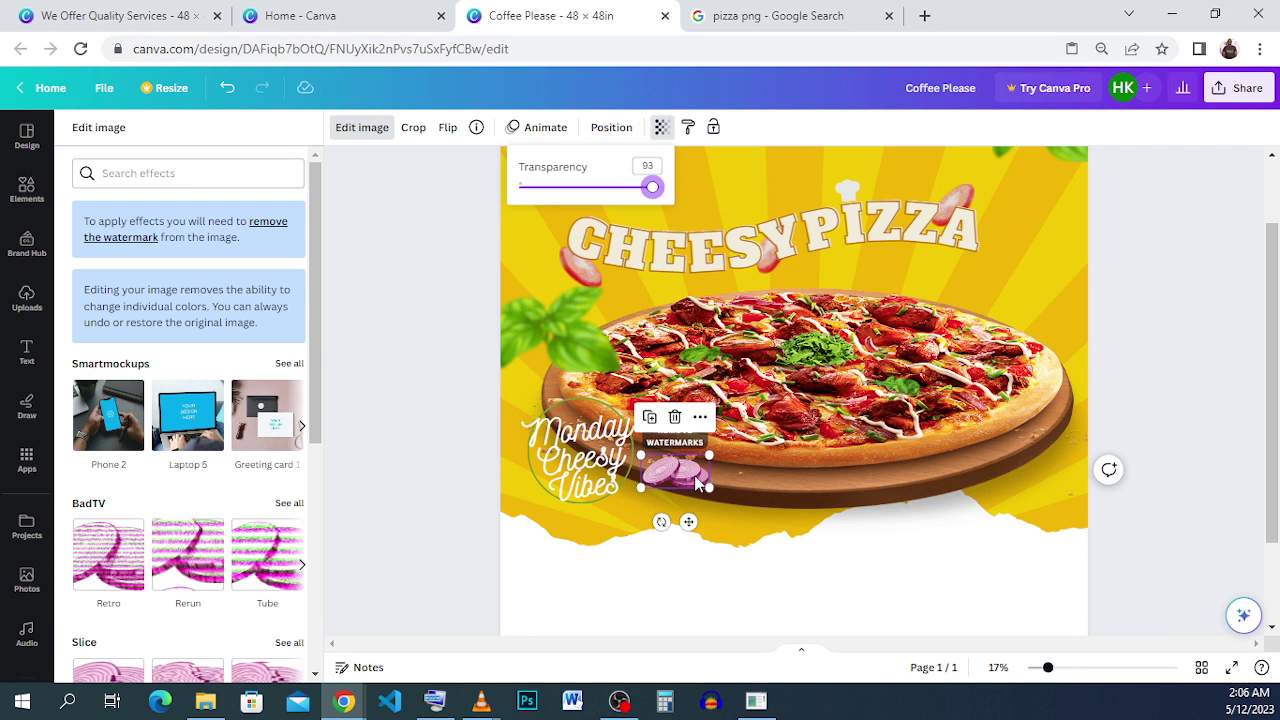
left_click(706, 486)
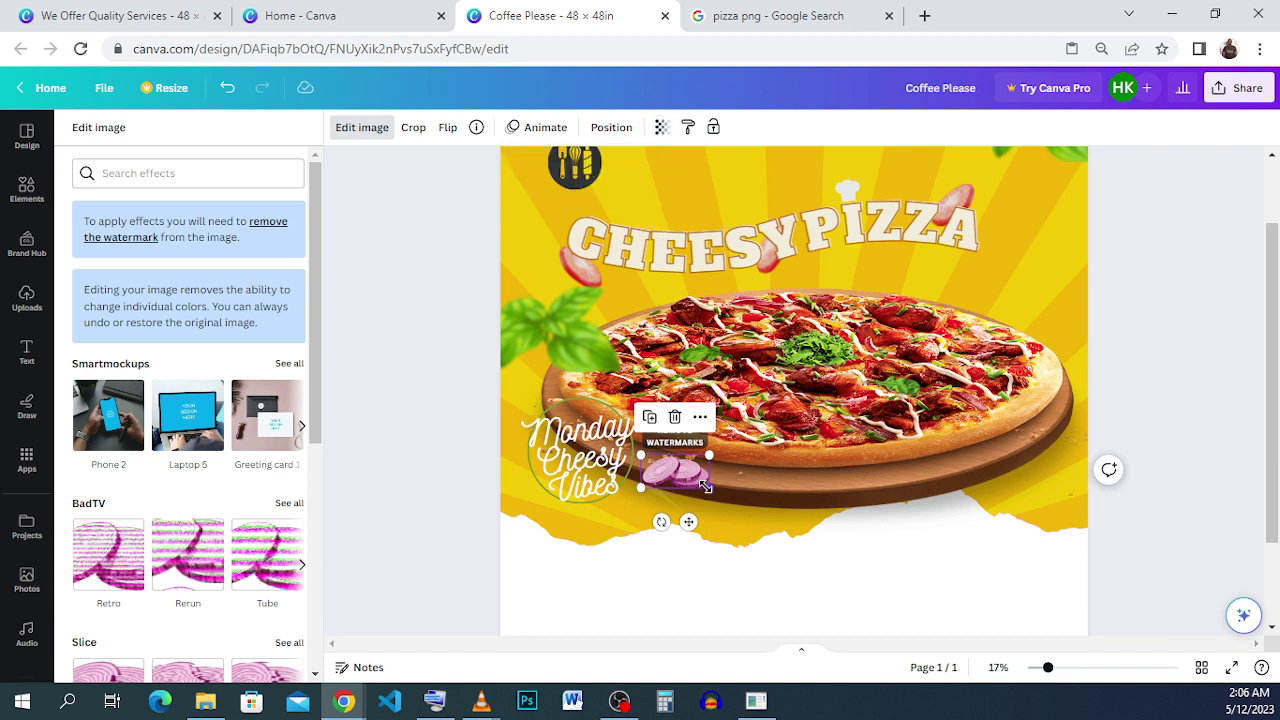
left_click_drag(706, 486, 703, 484)
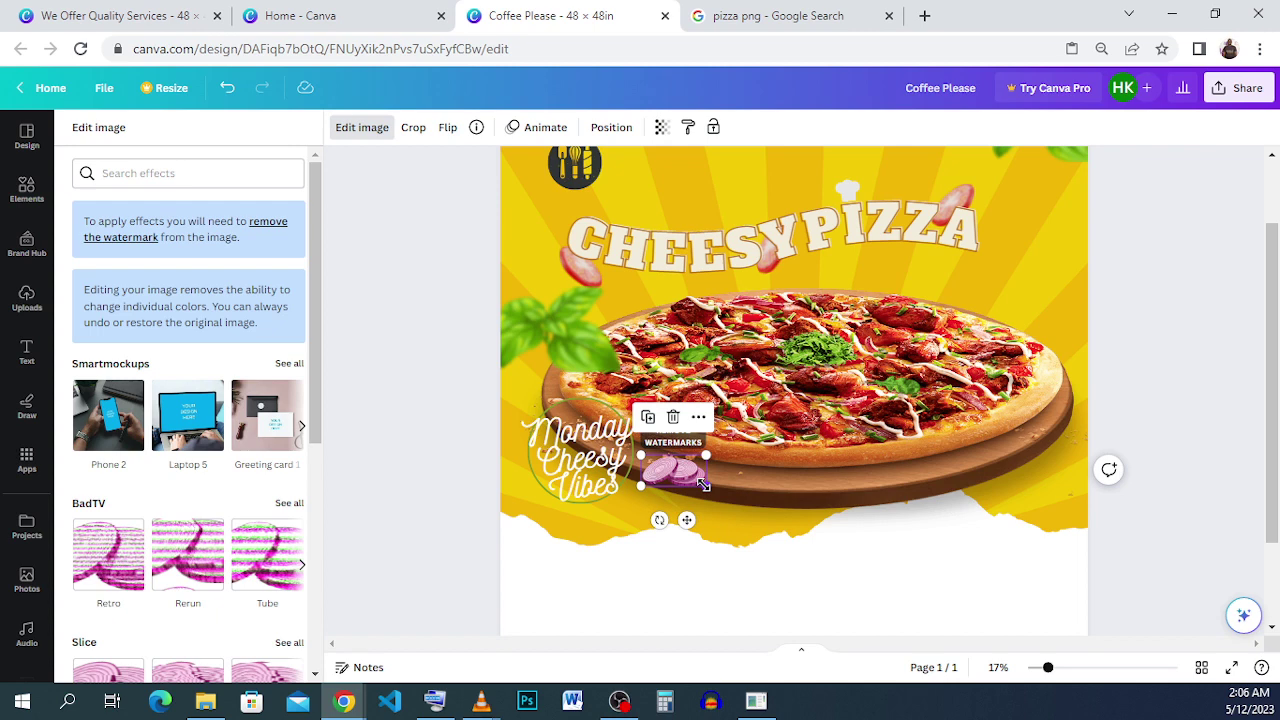
Switch to the We Offer Quality Services design and examine the locations box and discount section of the reference pizza flyer.
left_click(56, 10)
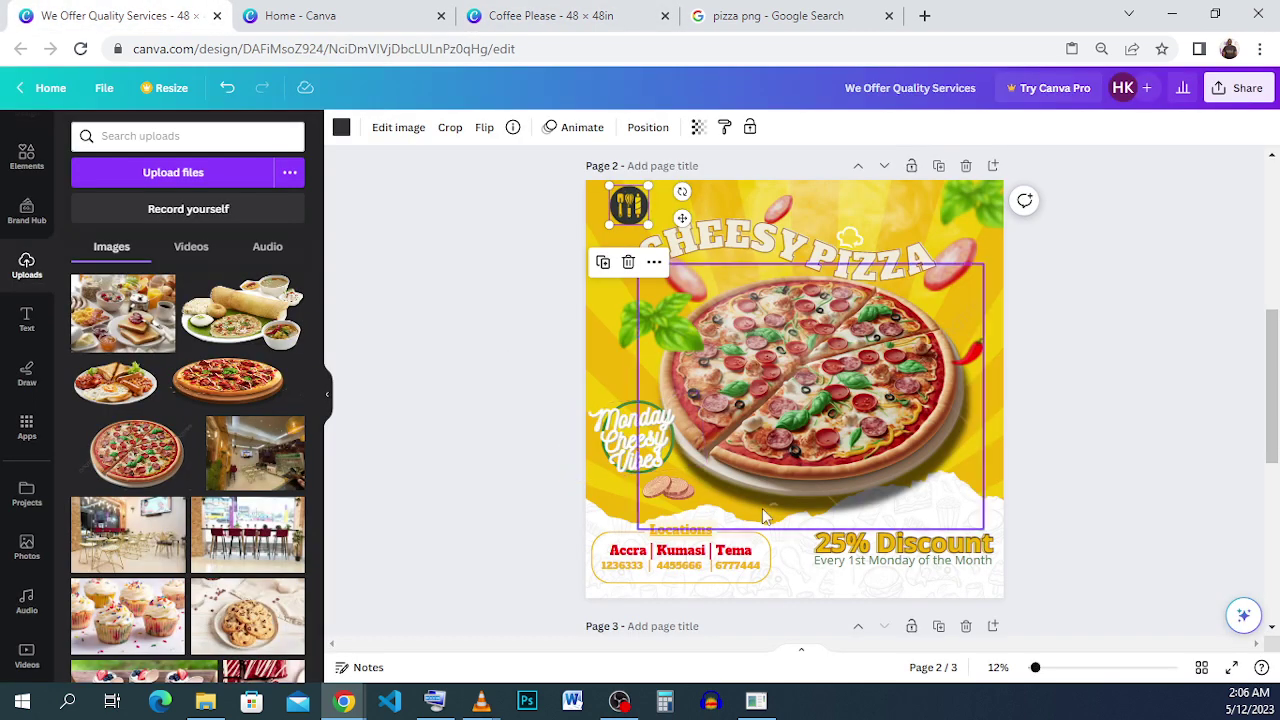
left_click(1080, 491)
scroll(1080, 491, "down", 2)
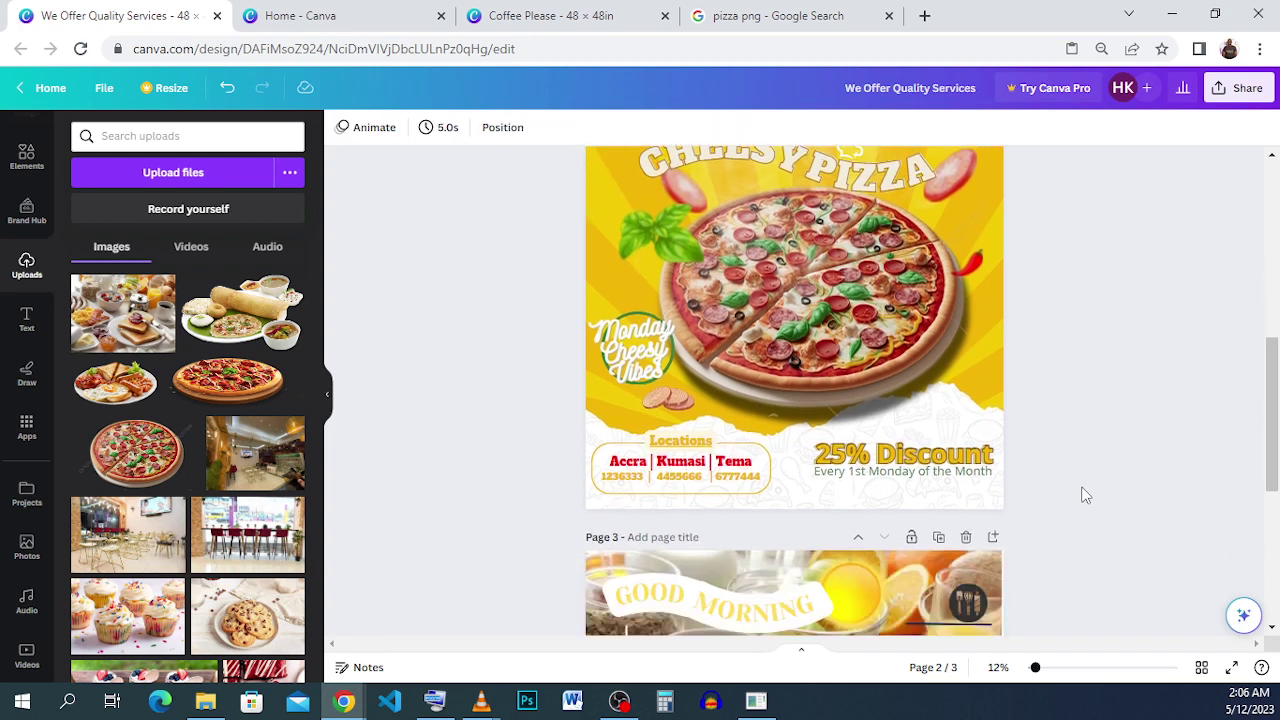
scroll(794, 437, "up", 2)
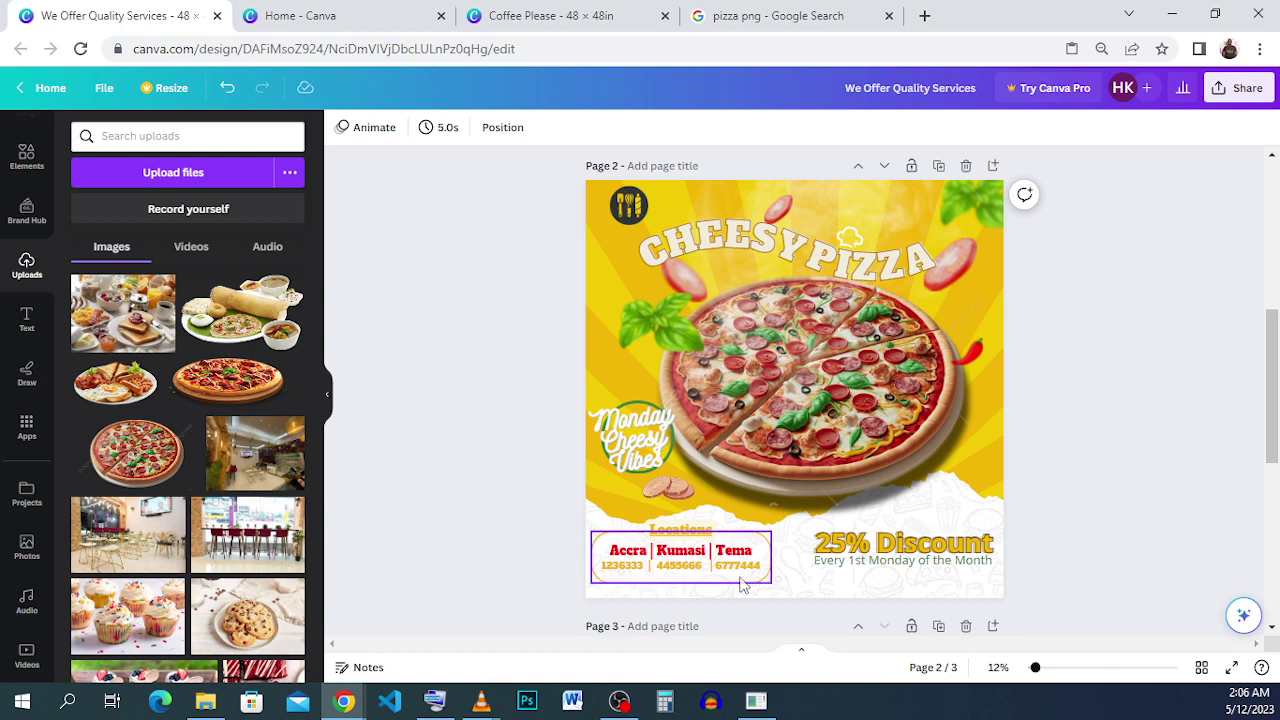
double_click(676, 553)
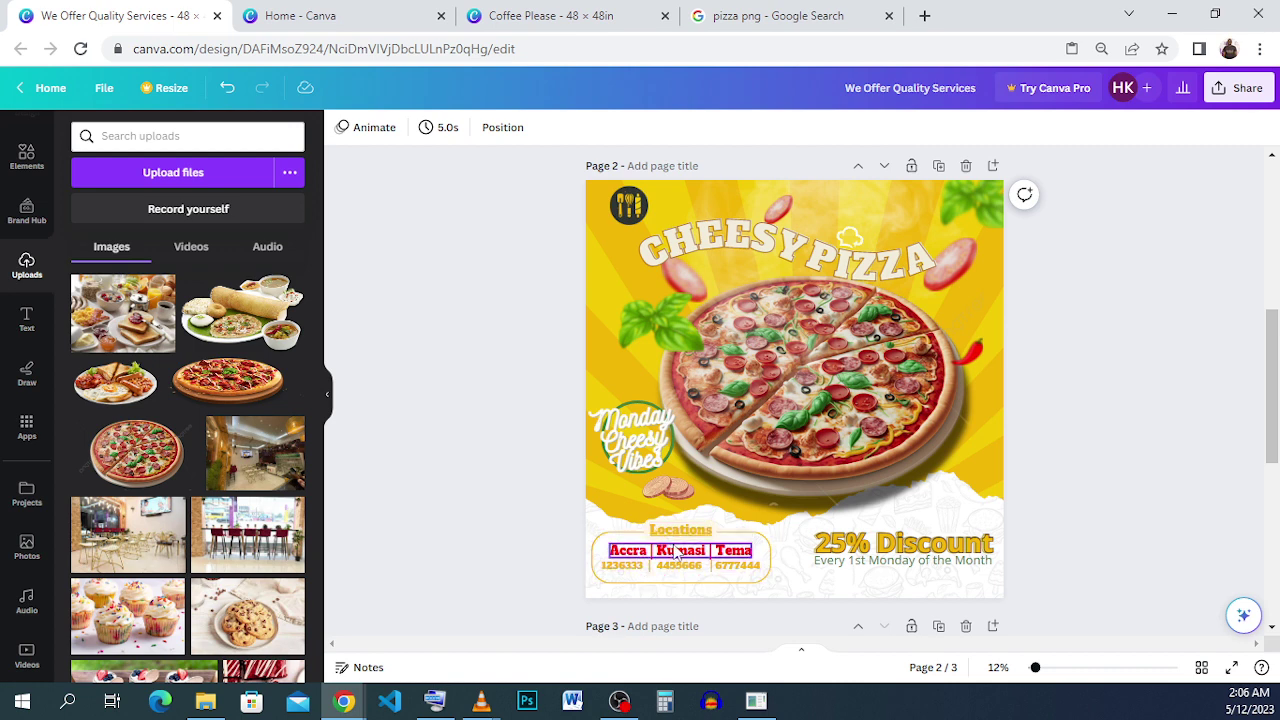
key("Escape")
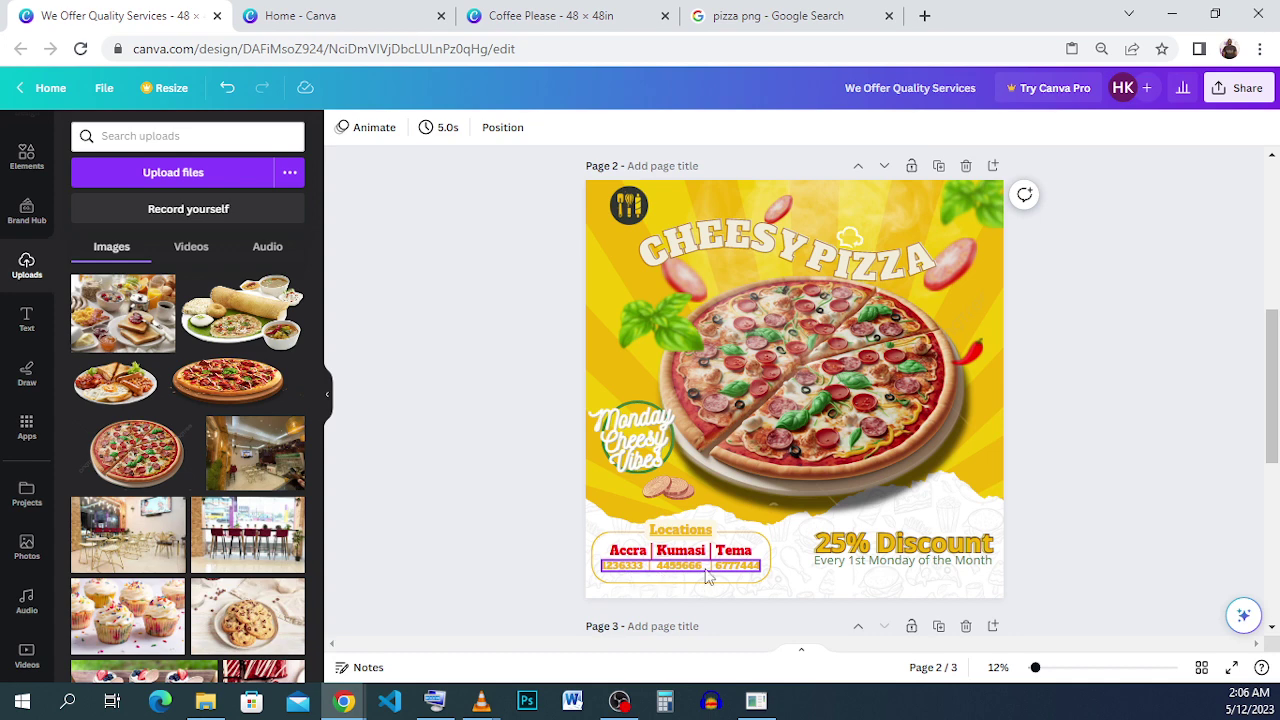
Return to the Coffee Please design and search the elements for pizza background graphics.
left_click(569, 16)
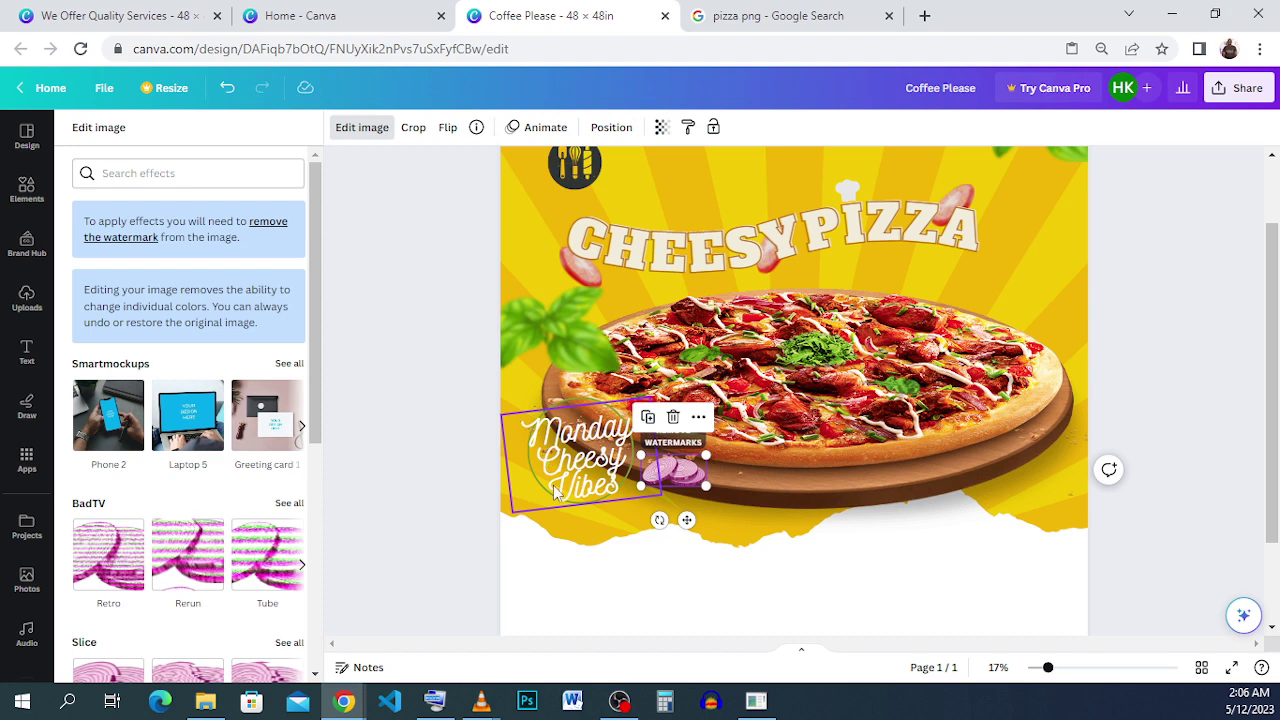
left_click(712, 610)
left_click(150, 140)
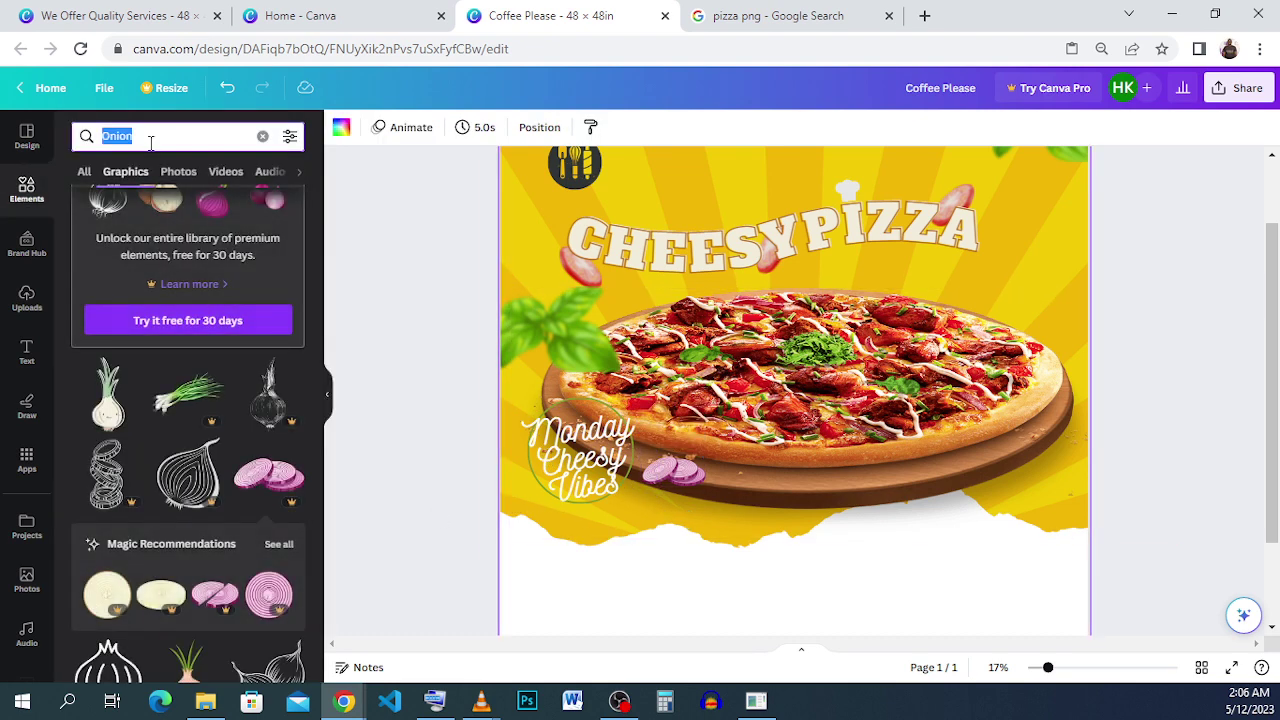
type("pi")
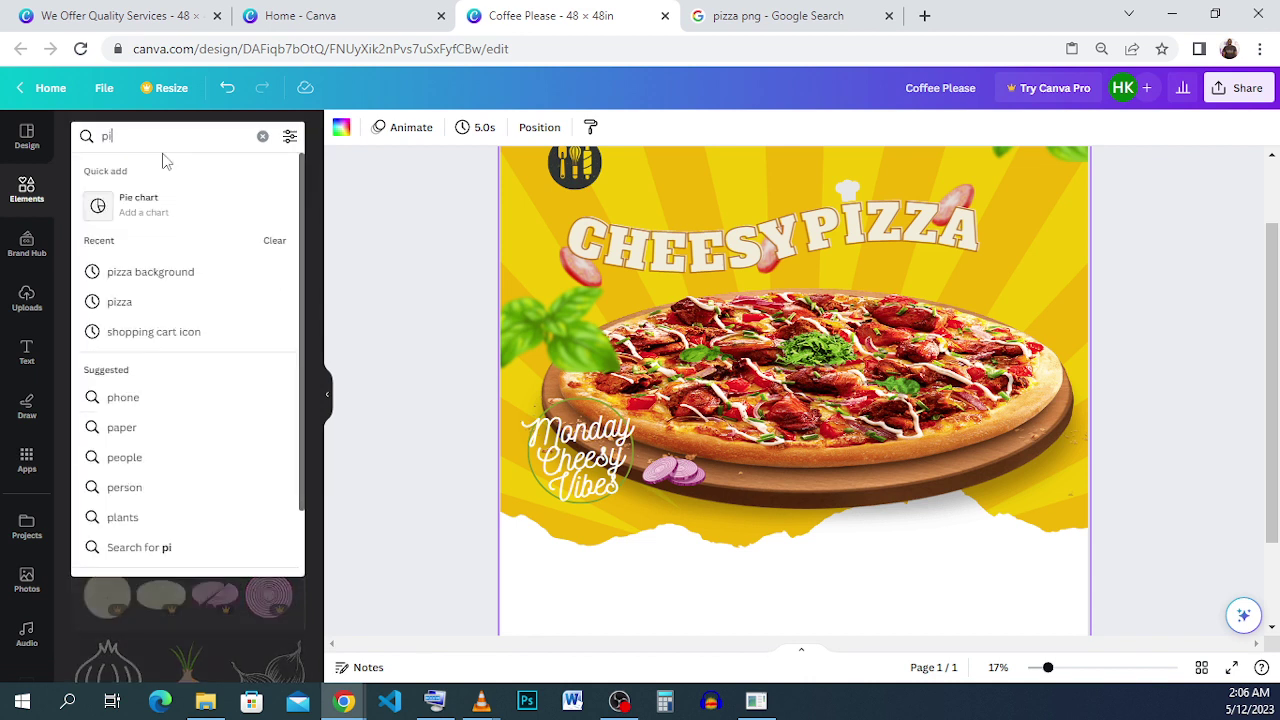
left_click(170, 289)
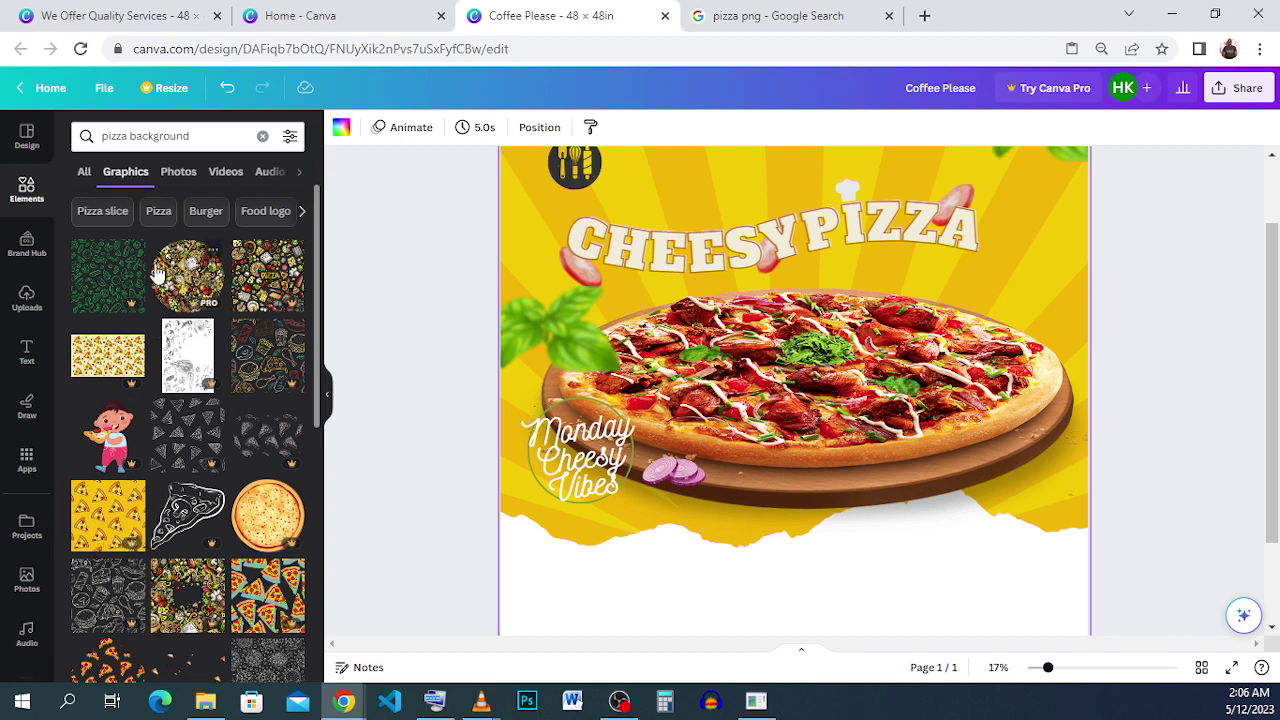
Add the green food-pattern graphic, move it over the page's lower-left white area and enlarge it to about 19.9 in square.
left_click(106, 285)
mouse_move(785, 295)
left_mouse_down()
mouse_move(631, 501)
mouse_move(590, 535)
mouse_move(578, 528)
mouse_move(590, 557)
left_mouse_up()
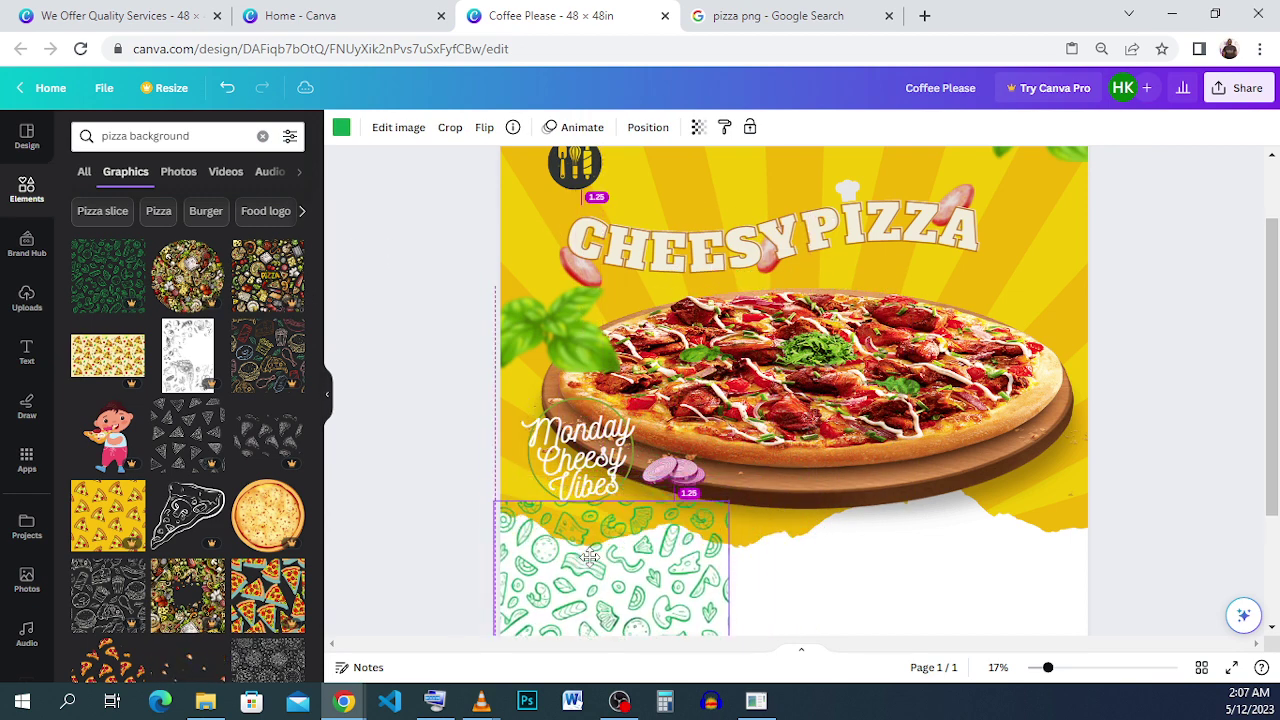
scroll(823, 423, "down", 2)
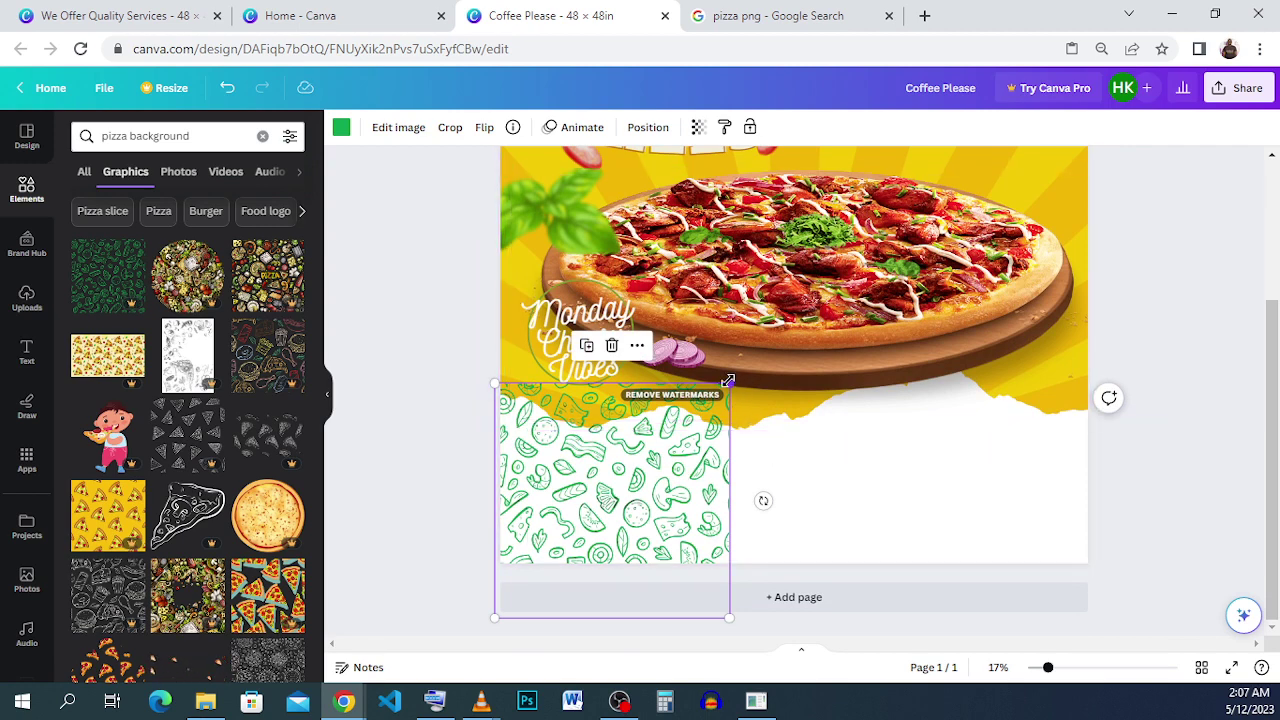
left_click_drag(730, 382, 748, 390)
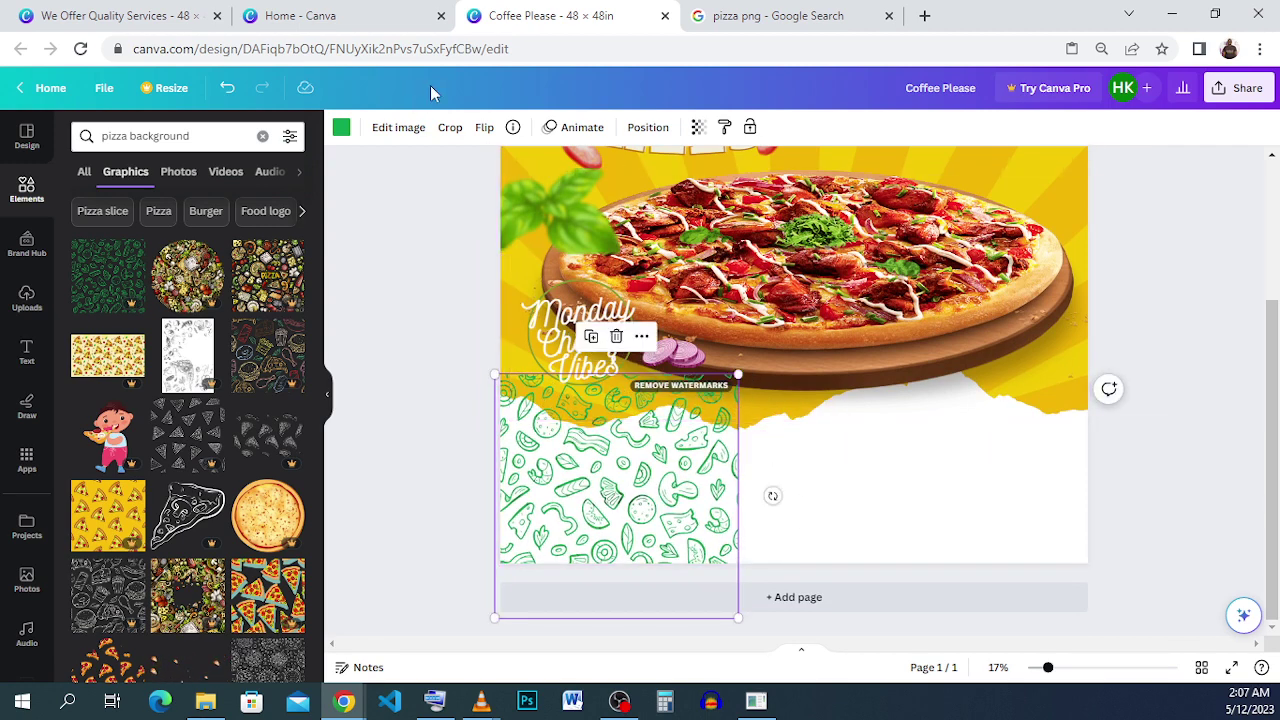
Send the green food pattern to the back and set its transparency to 13.
left_click(650, 128)
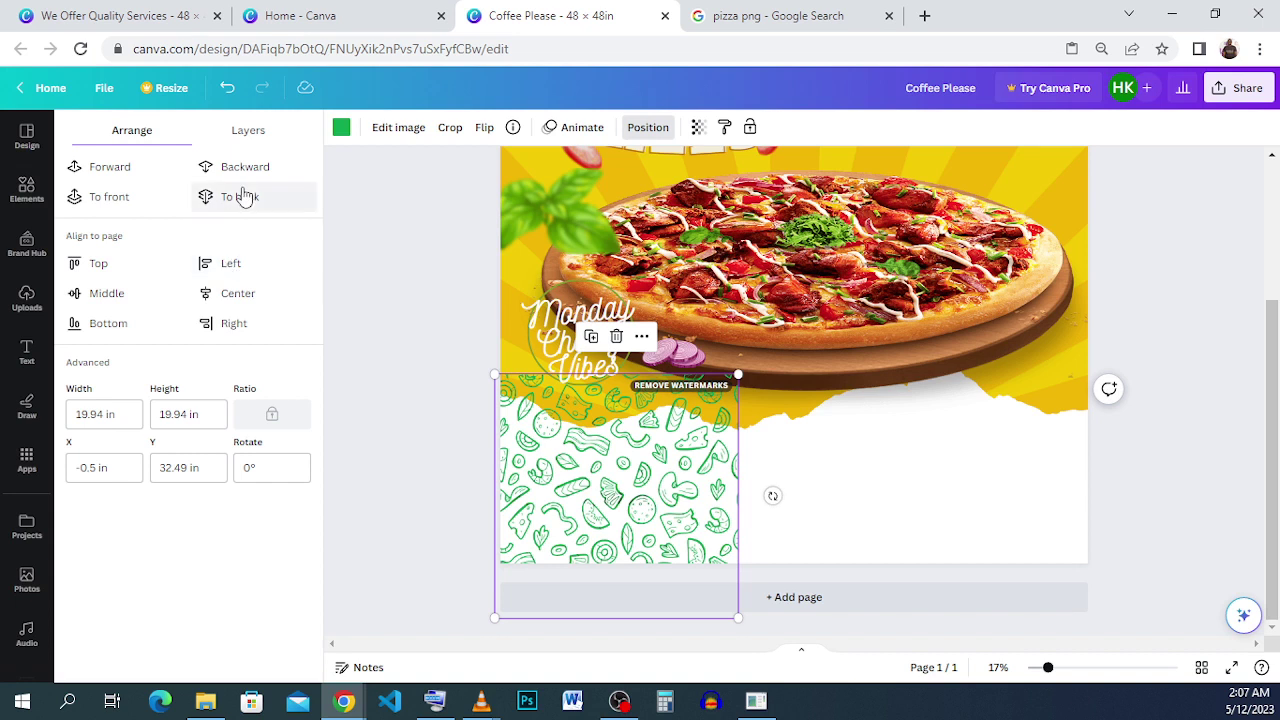
left_click(697, 127)
left_click_drag(609, 188, 576, 197)
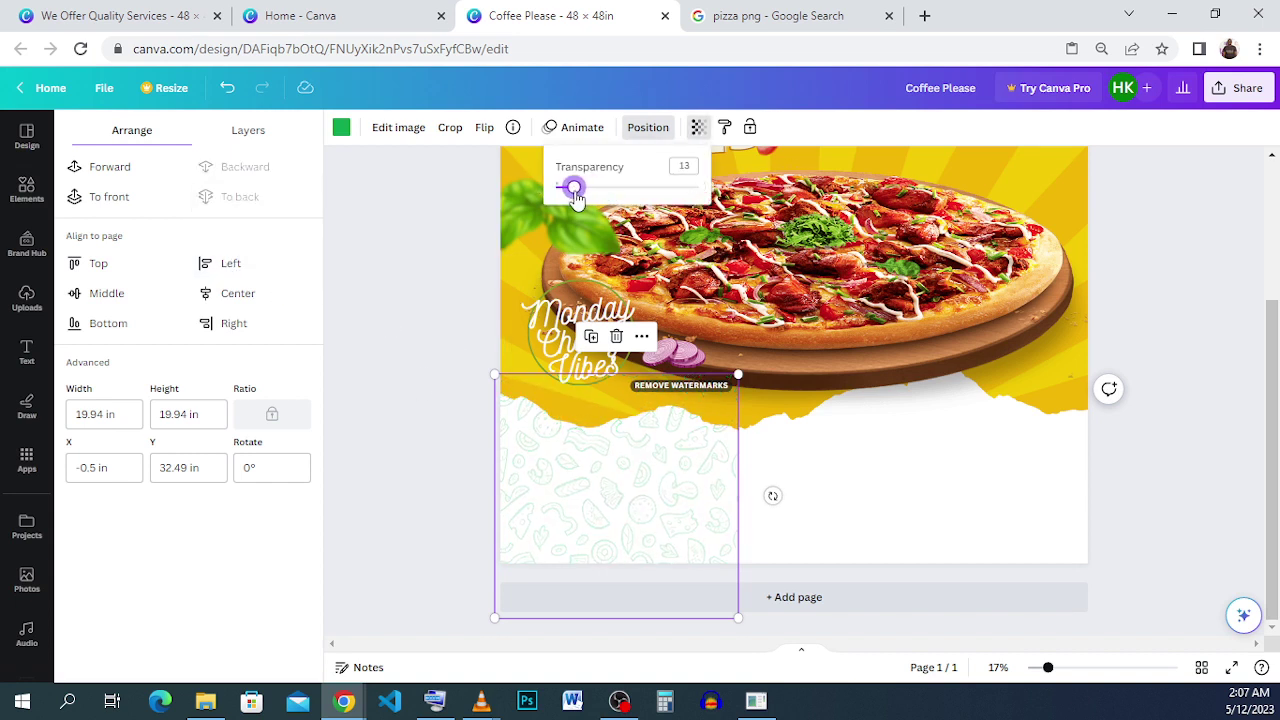
Duplicate the faded food pattern twice, line the copies up across the white lower area and send both to the back.
left_click_drag(577, 418, 580, 423)
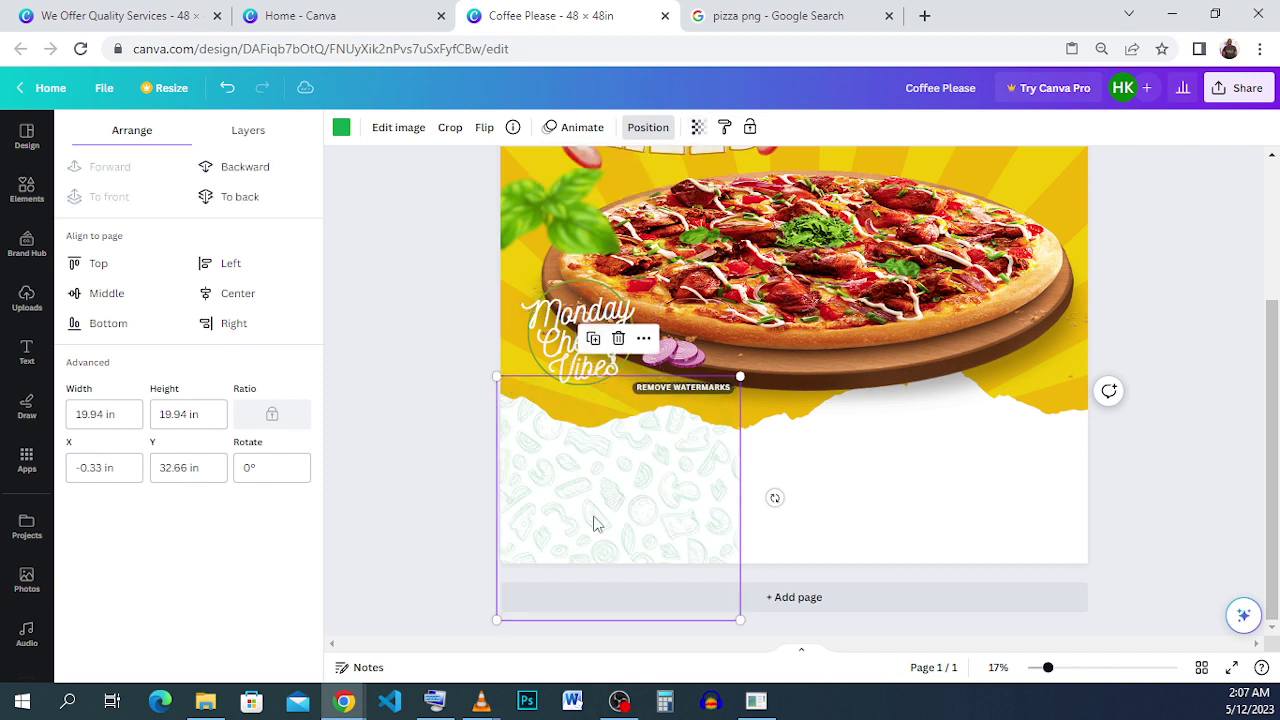
left_click_drag(593, 523, 829, 512)
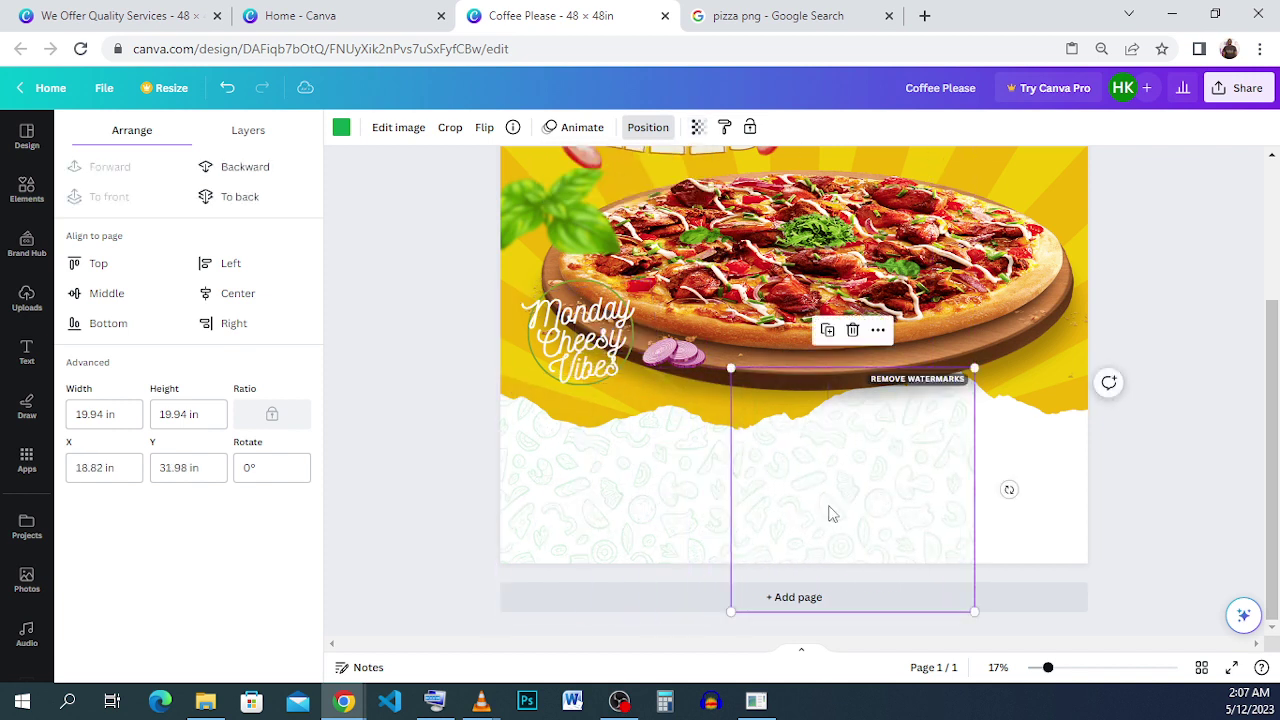
left_click(240, 197)
left_click(832, 330)
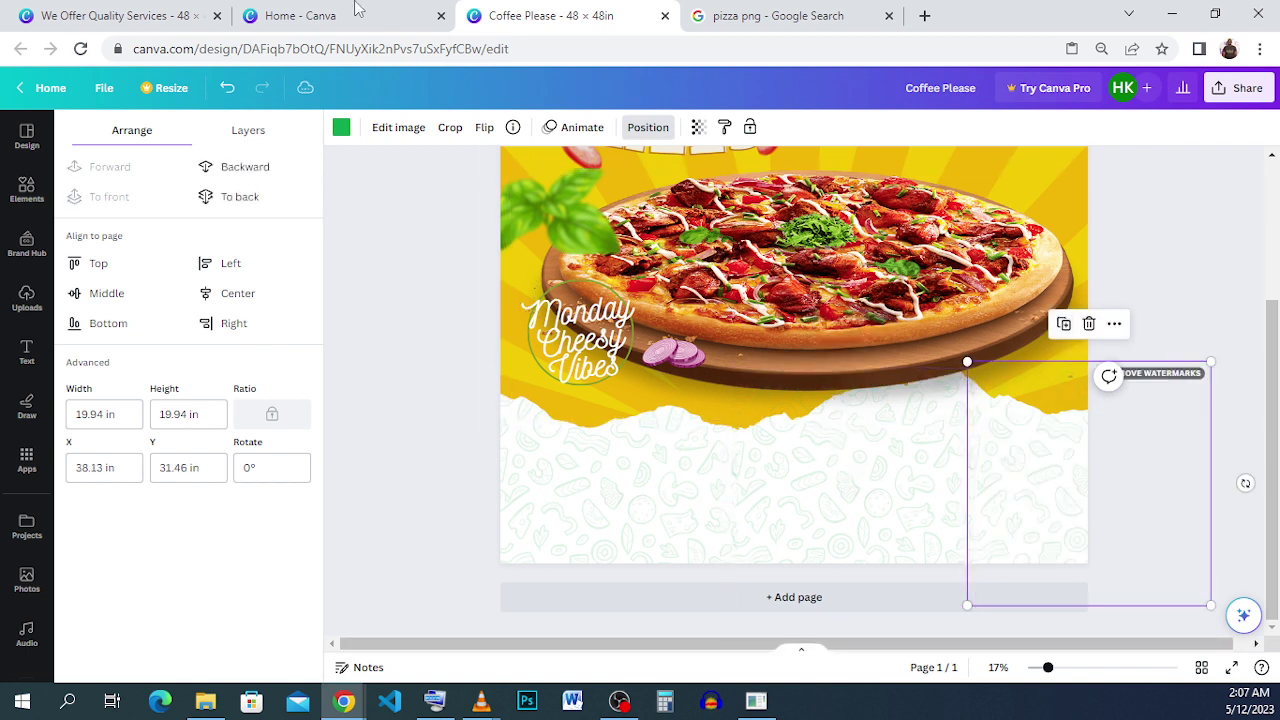
left_click(222, 197)
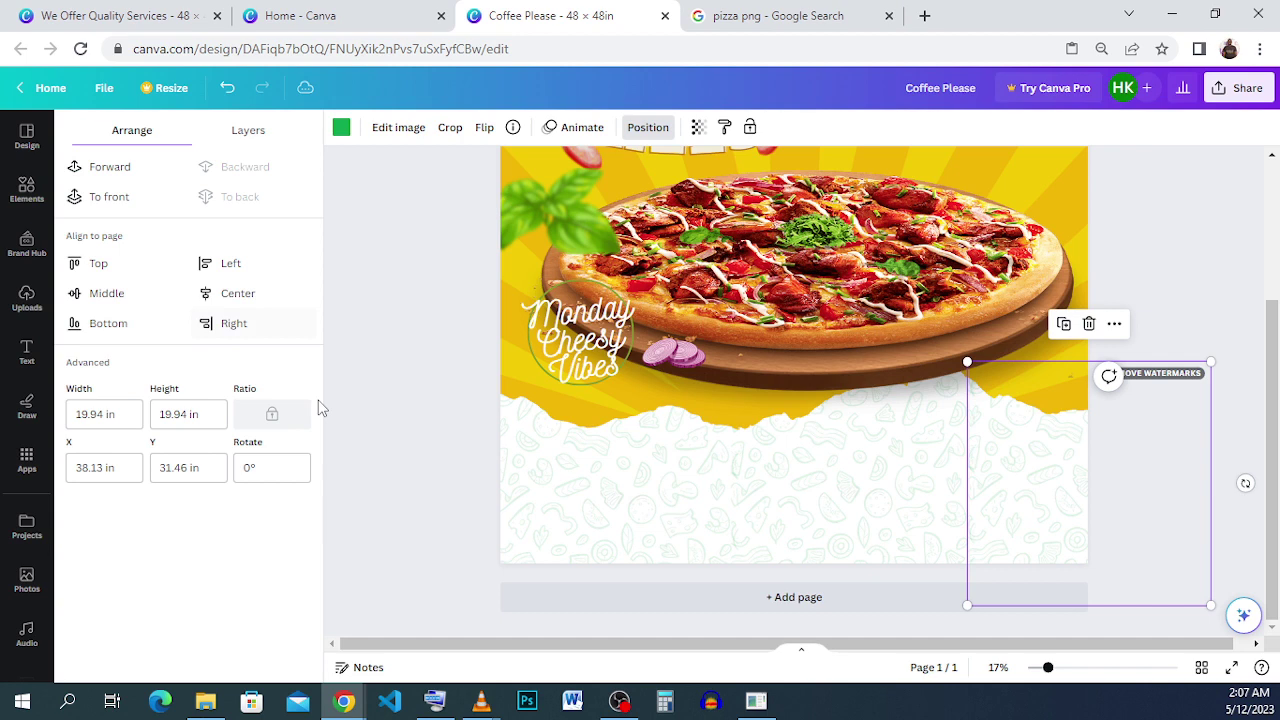
Select the three faded food-pattern copies across the white lower area and group them.
left_click(405, 435)
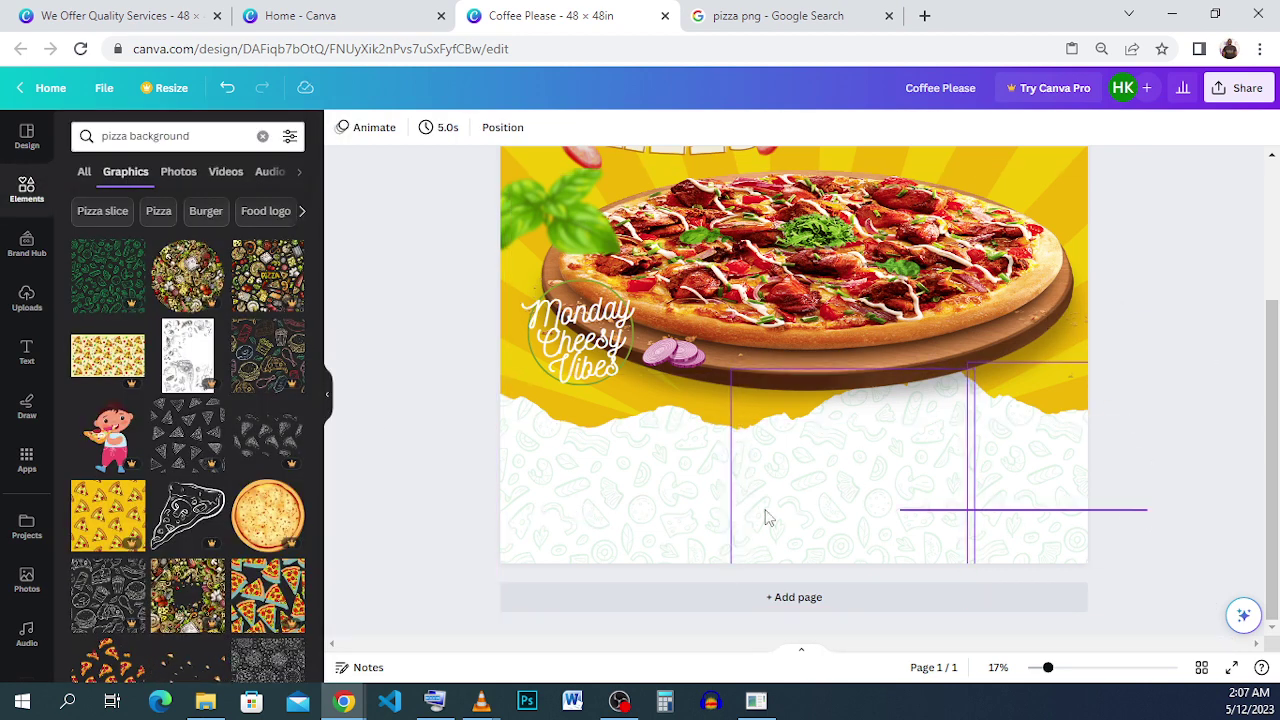
left_click(529, 512)
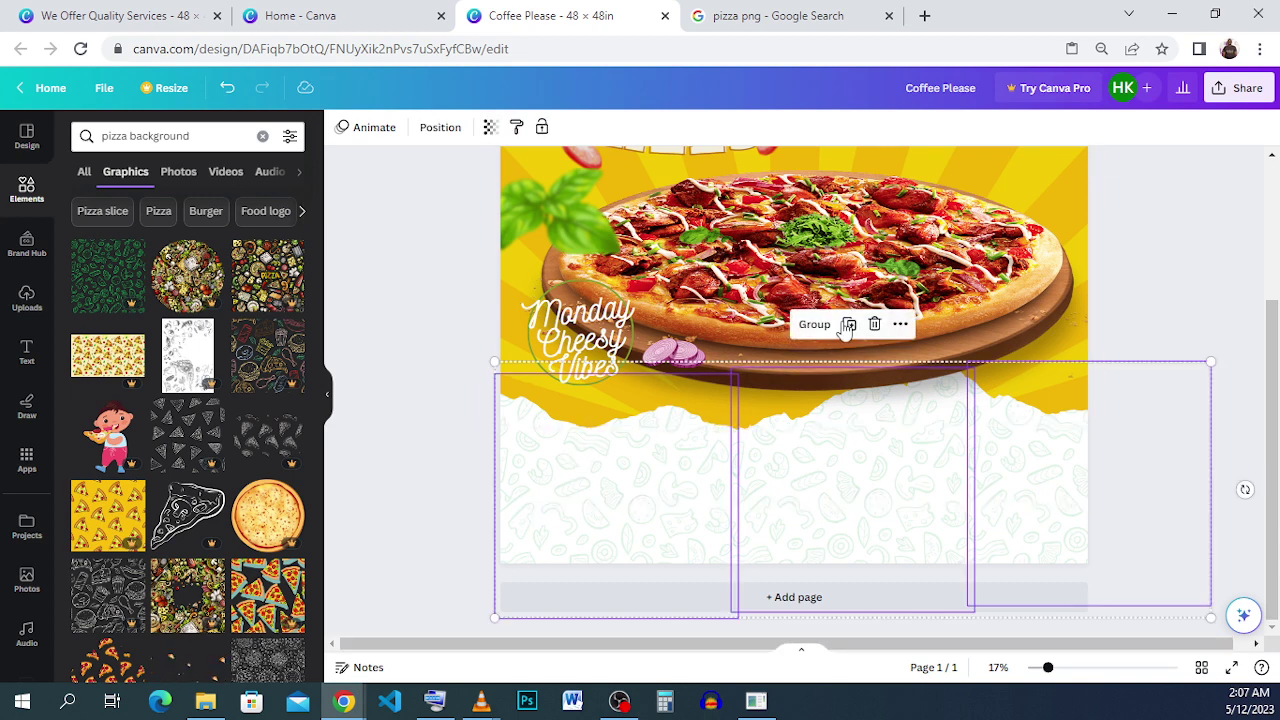
key("ctrl+g")
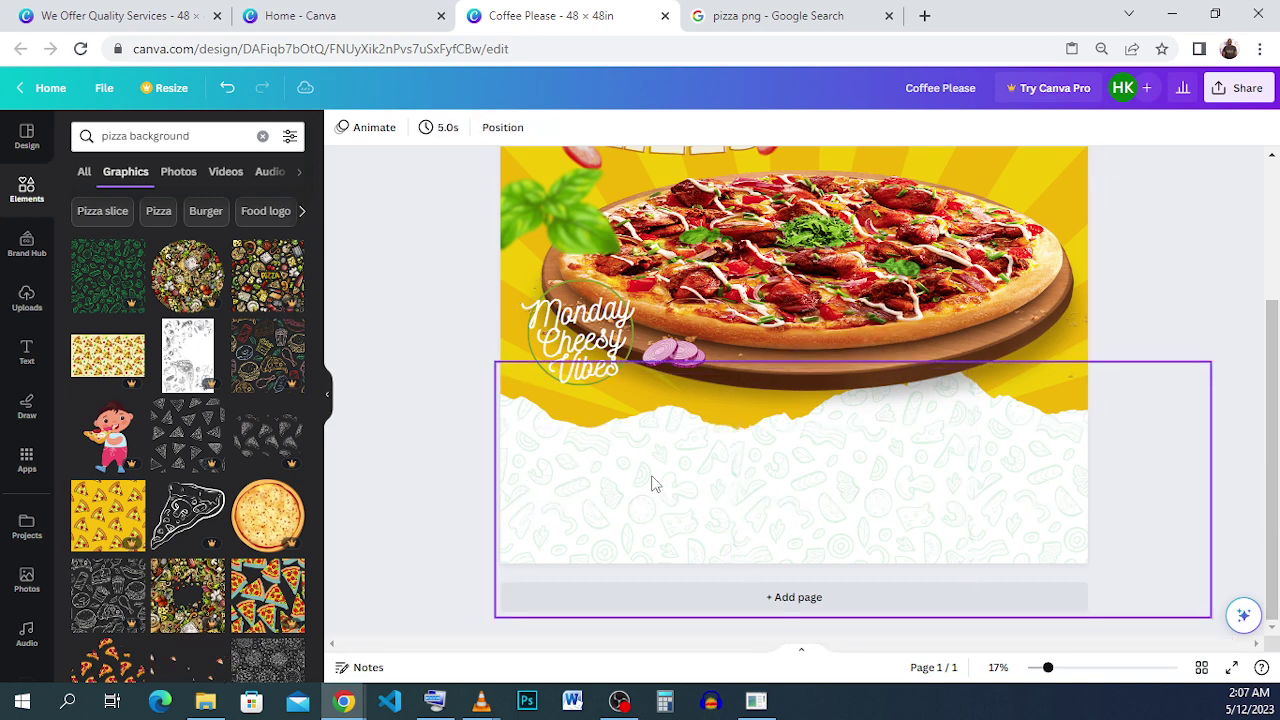
right_click(651, 480)
mouse_move(837, 488)
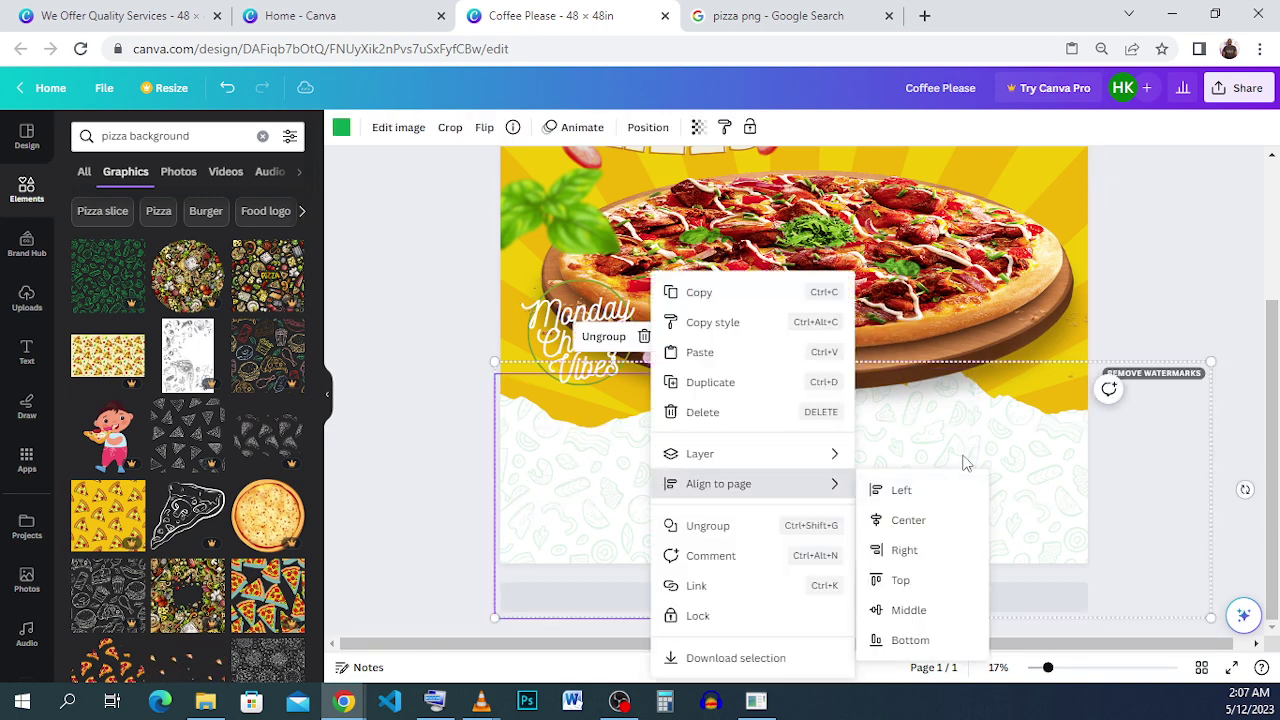
left_click(1016, 465)
right_click(1018, 466)
mouse_move(1030, 453)
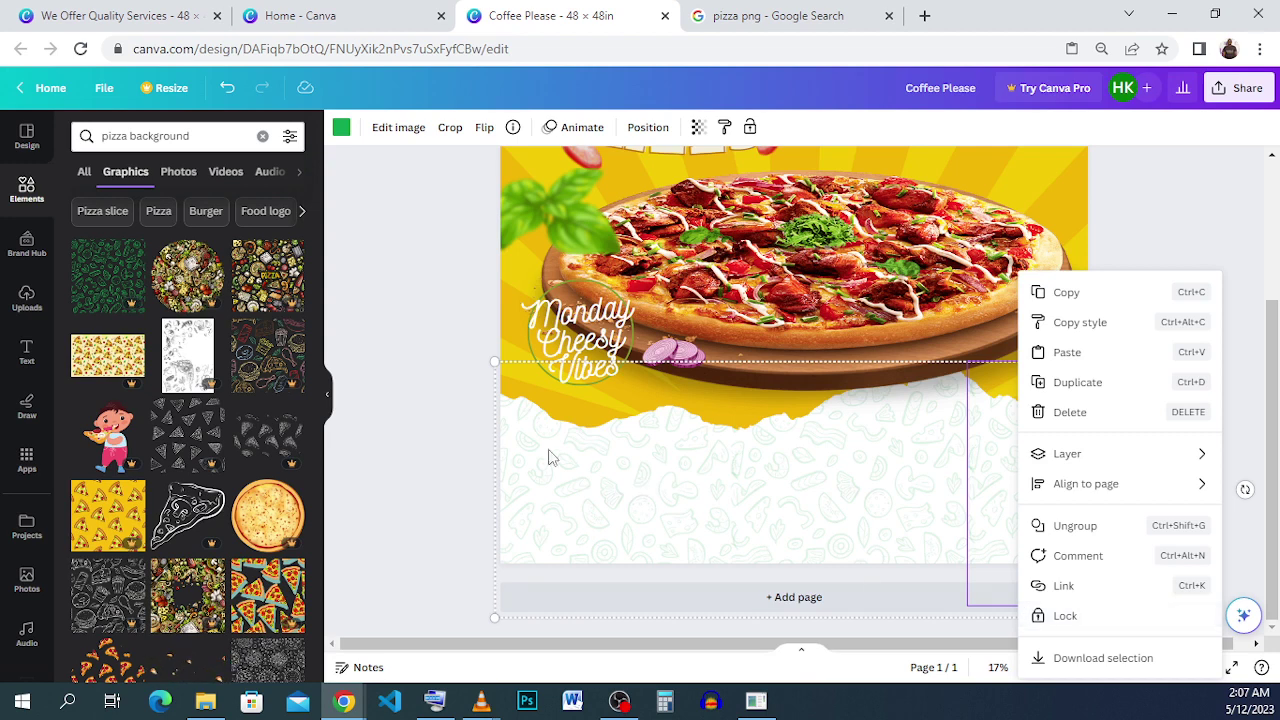
left_click(404, 398)
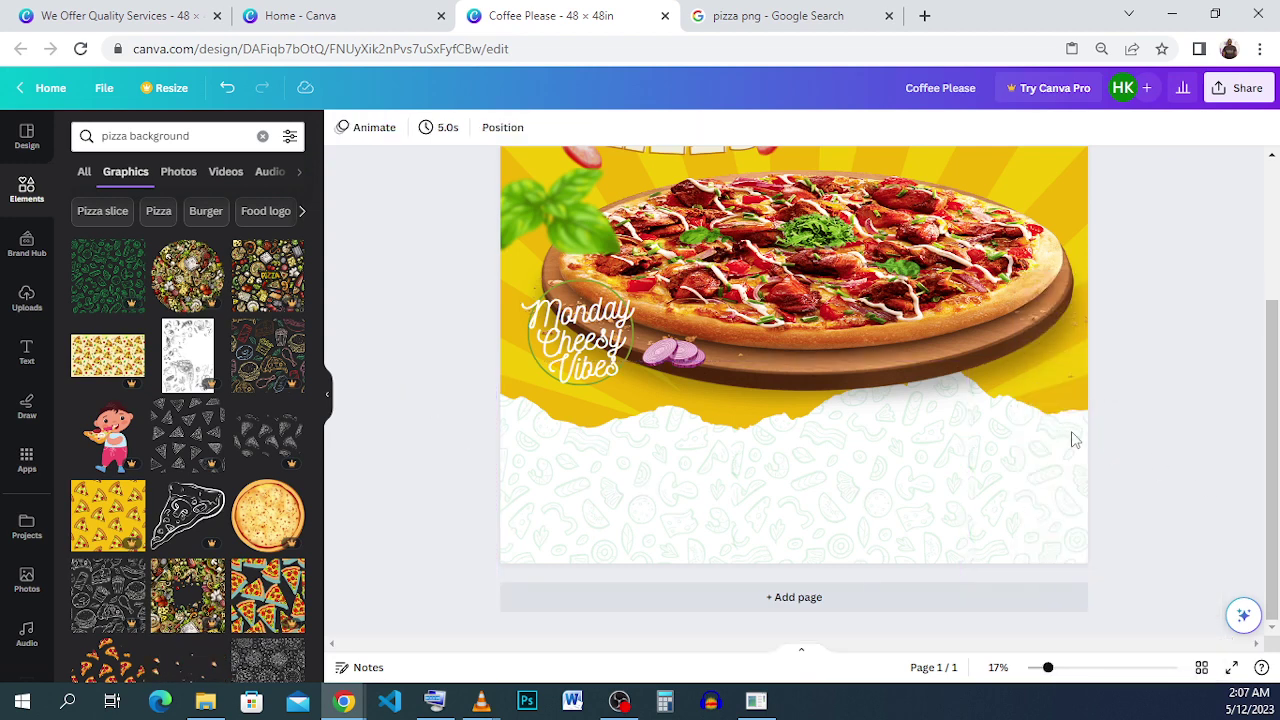
scroll(1070, 436, "up", 2)
scroll(1070, 436, "down", 2)
Add a body text reading "Location" and place it on the white lower area beneath the onion slices and the Monday Cheesy Vibes badge.
left_click(35, 368)
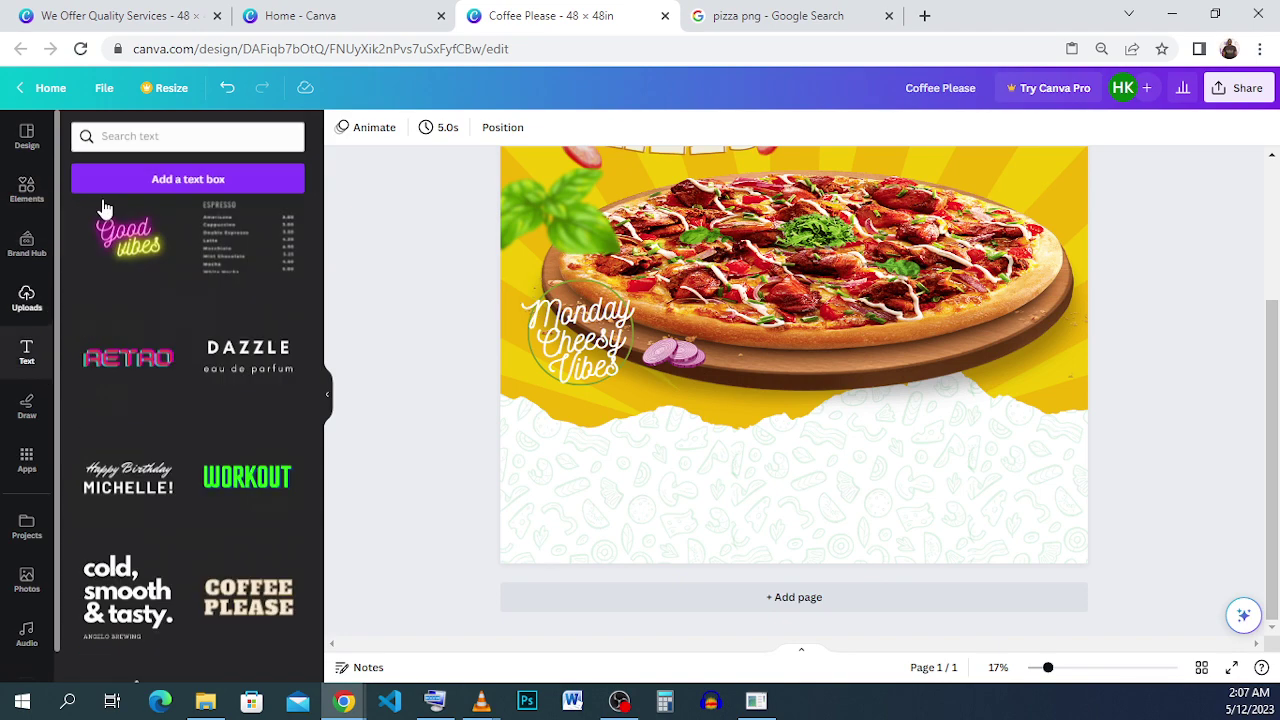
scroll(200, 277, "up", 3)
scroll(200, 277, "up", 6)
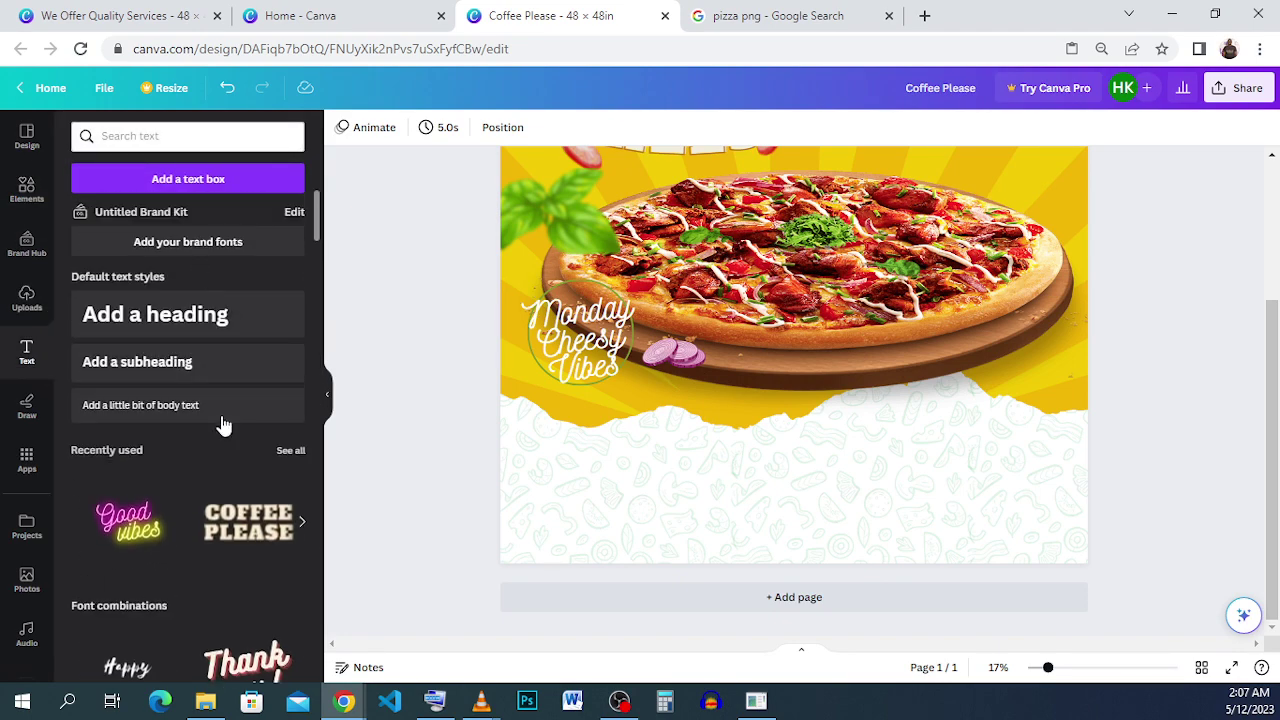
left_click(224, 425)
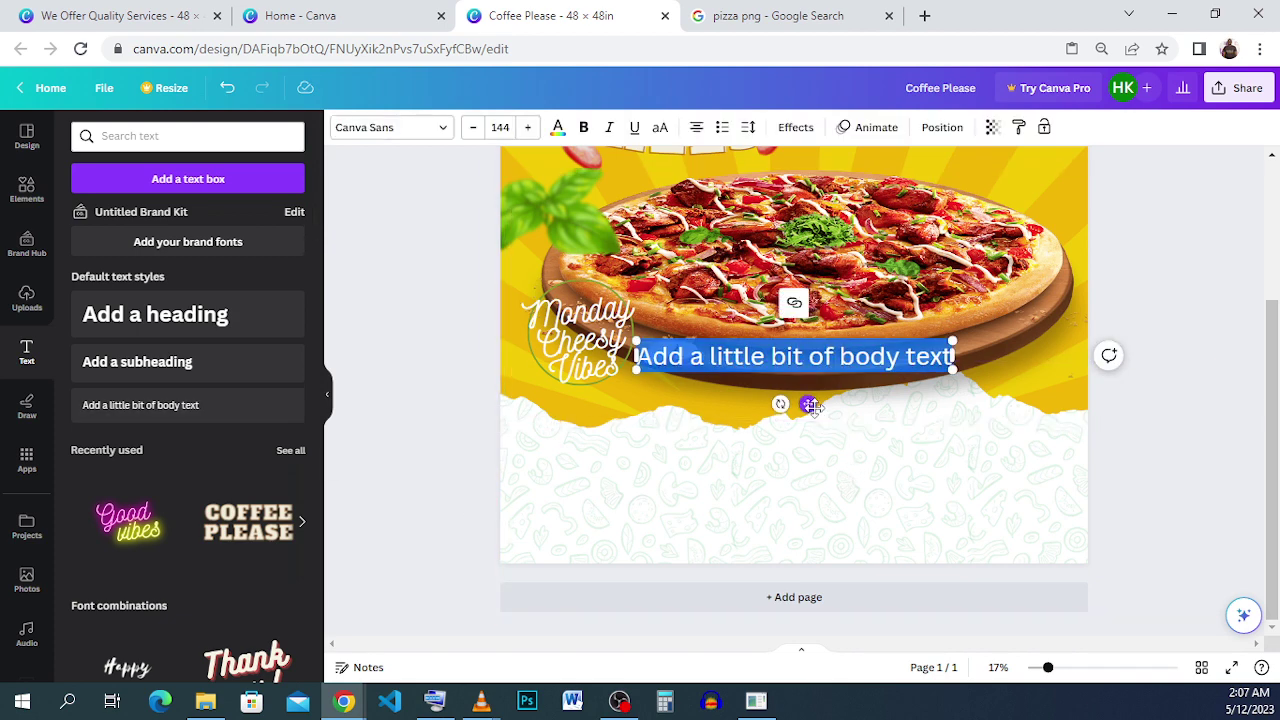
left_click_drag(811, 405, 719, 524)
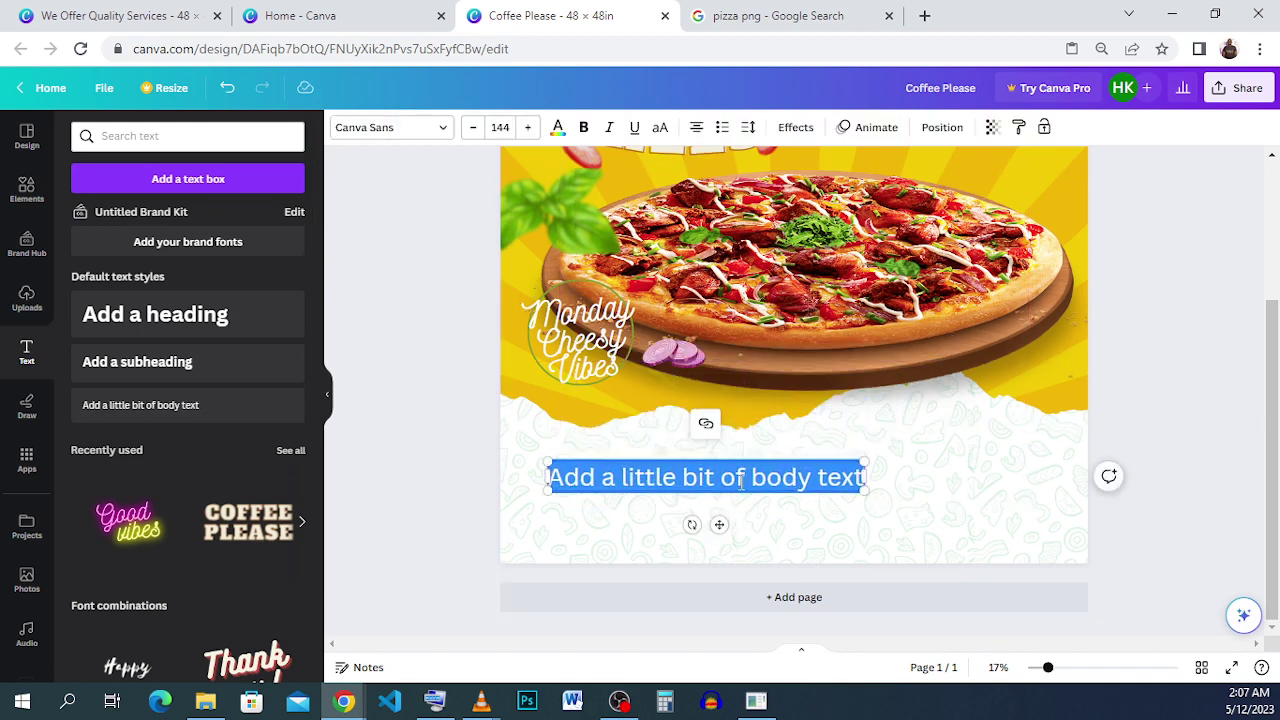
type("Loca")
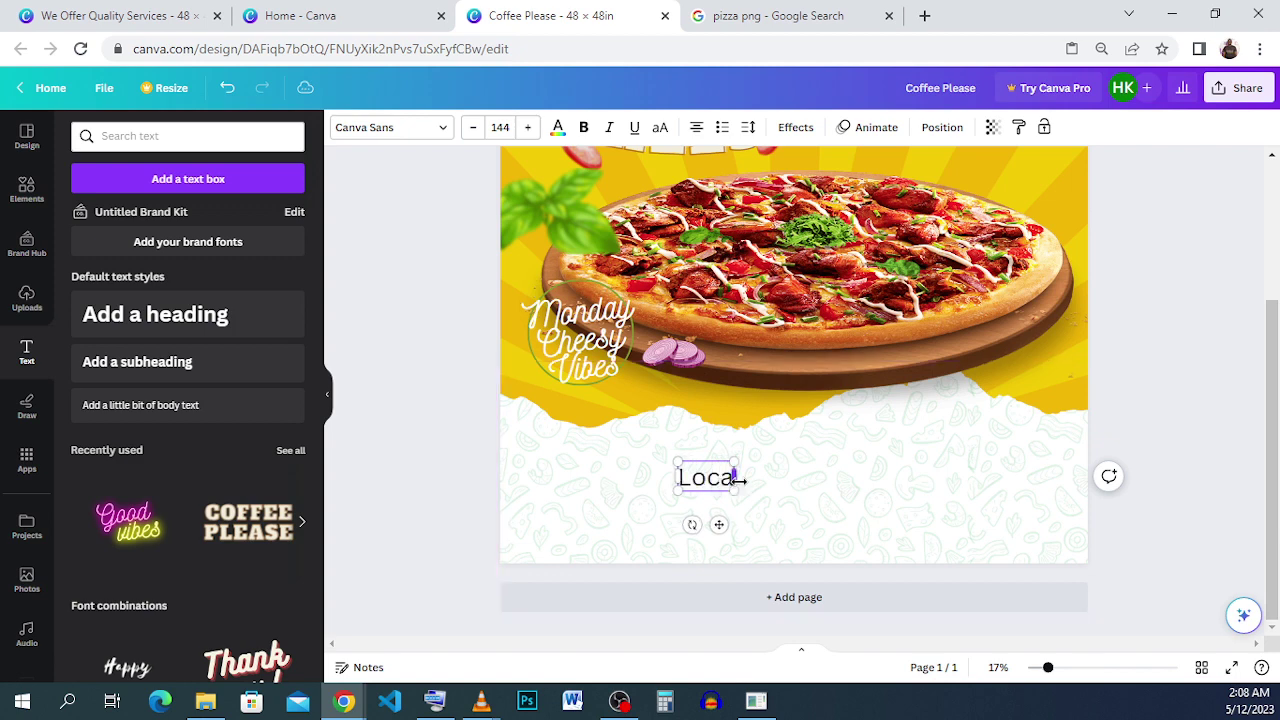
type("tion")
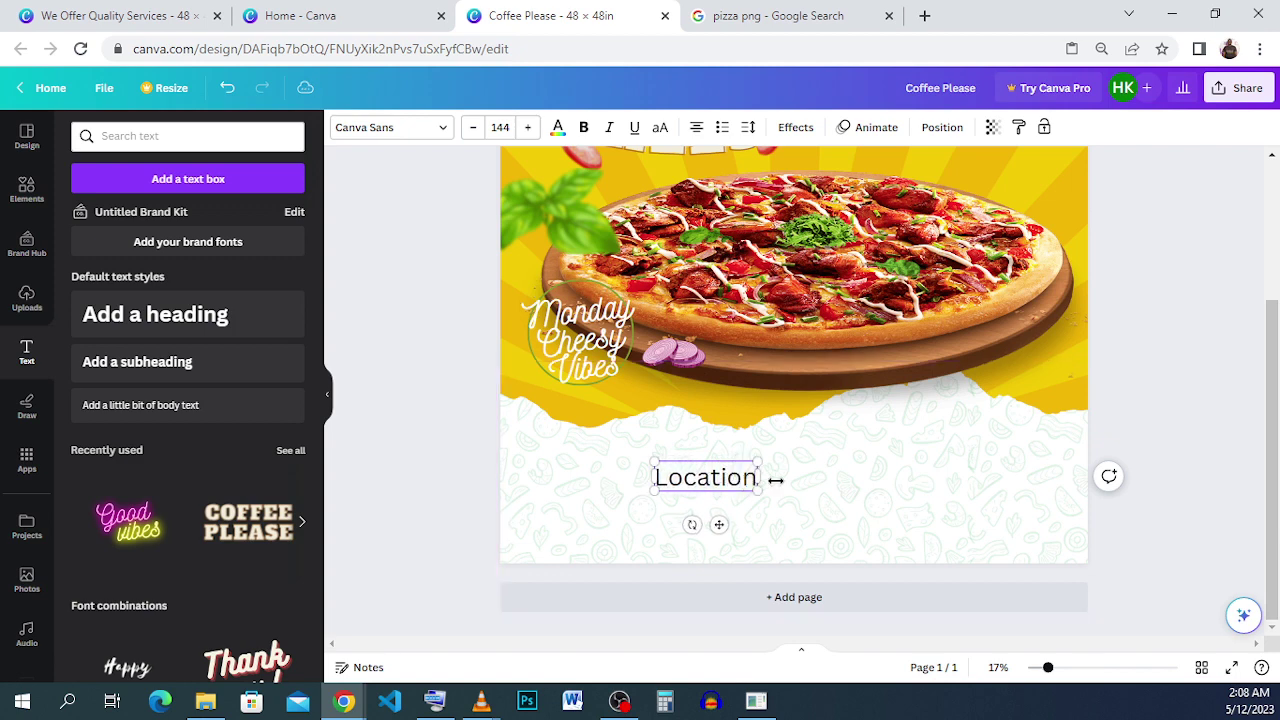
left_click(770, 485)
left_click_drag(706, 469, 621, 455)
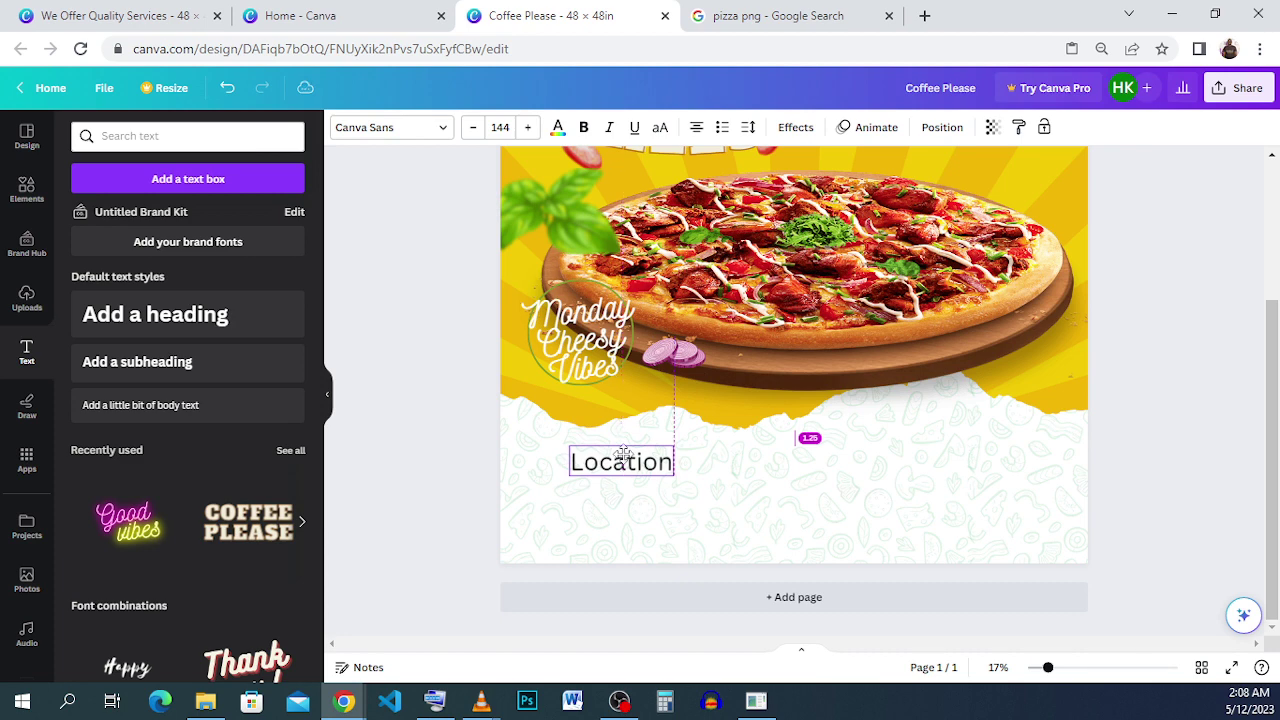
left_click(757, 471)
Check the locations block on the reference flyer and add a second body text just below "Location" at font size 120.
left_click(118, 15)
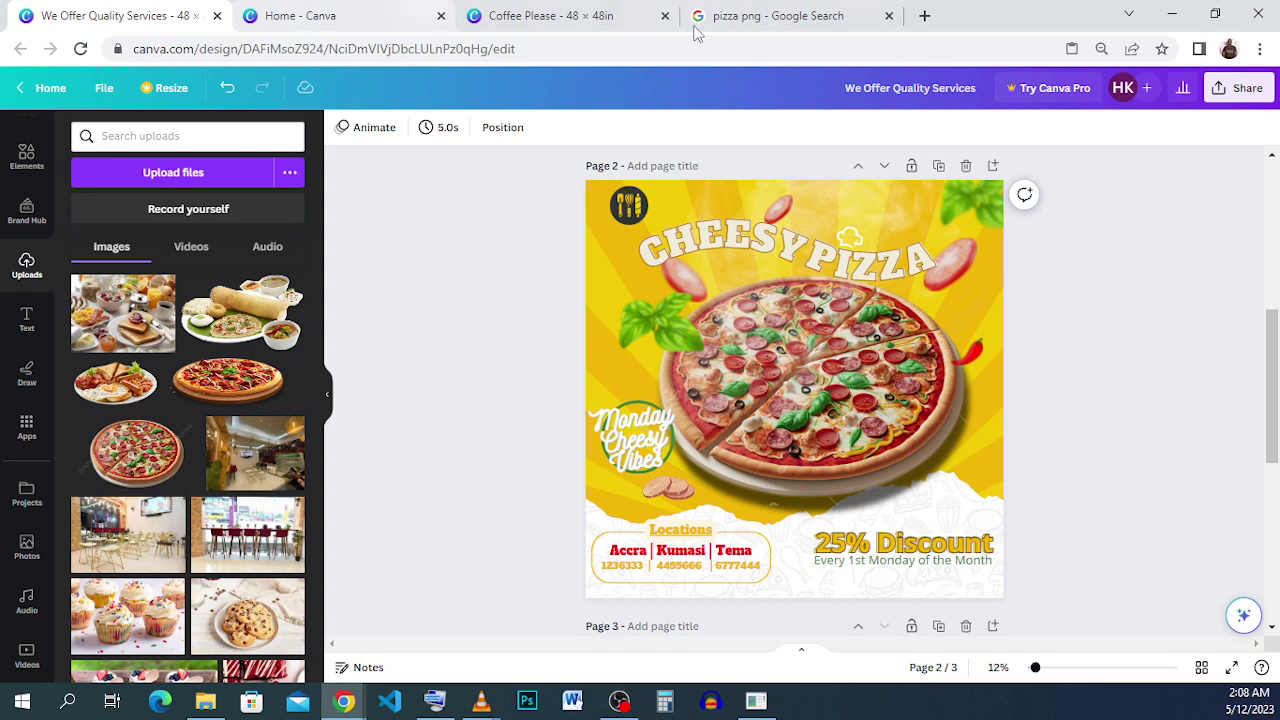
left_click(550, 15)
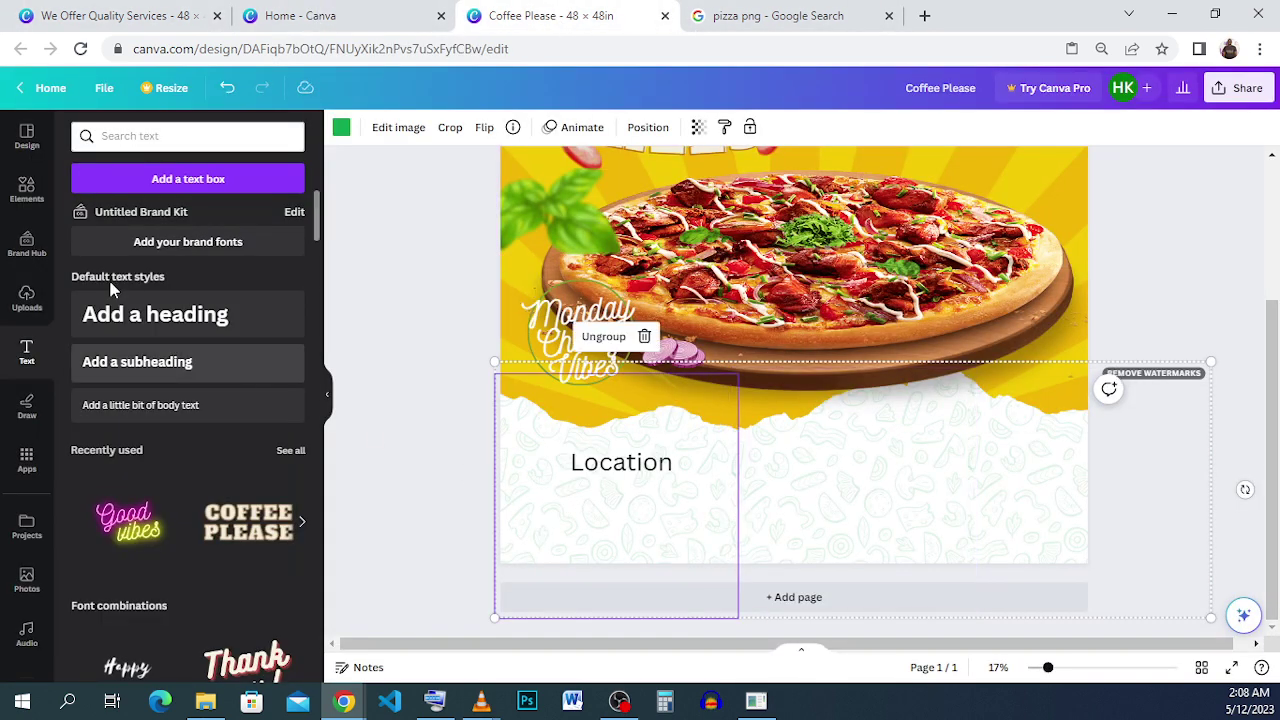
left_click(166, 408)
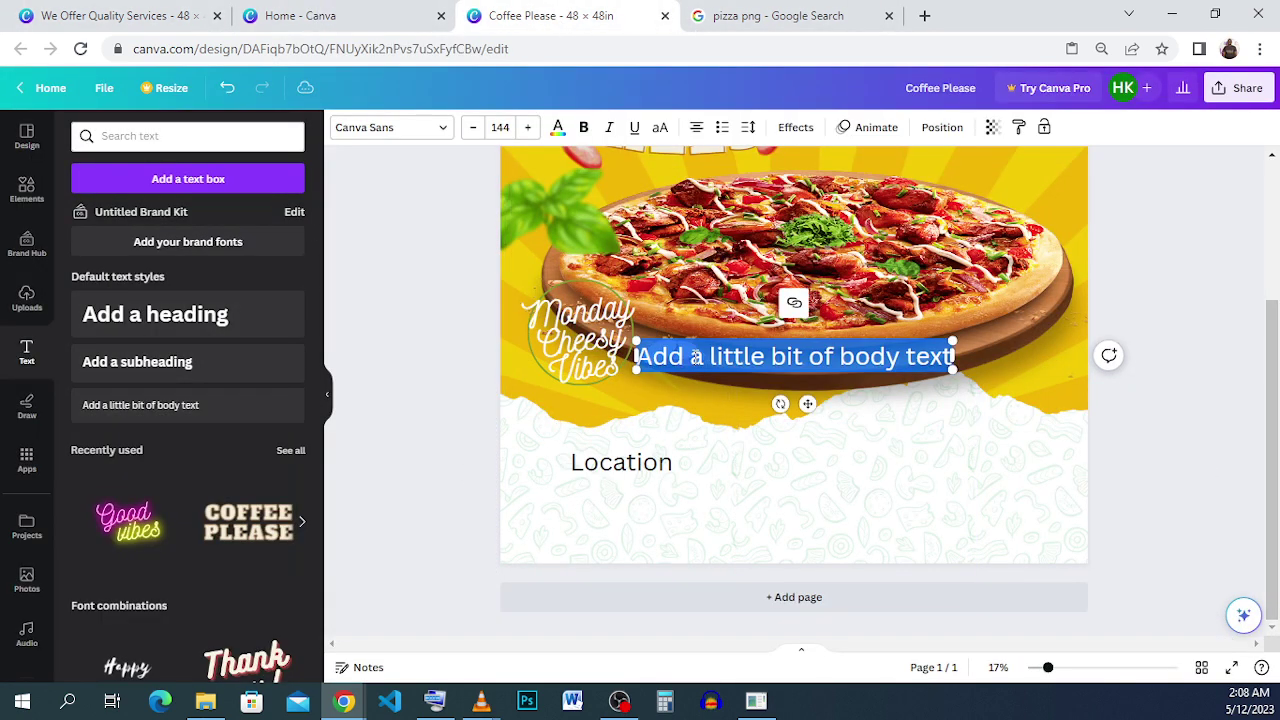
left_click_drag(807, 404, 713, 540)
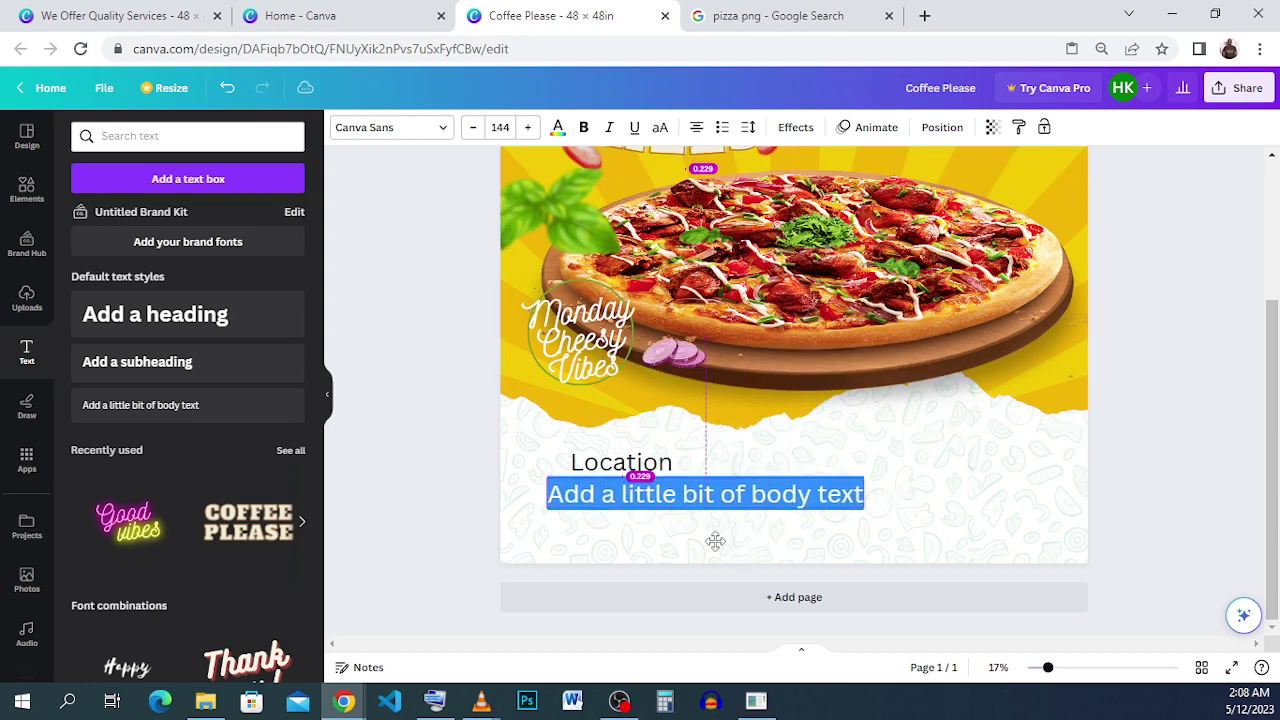
left_click(496, 126)
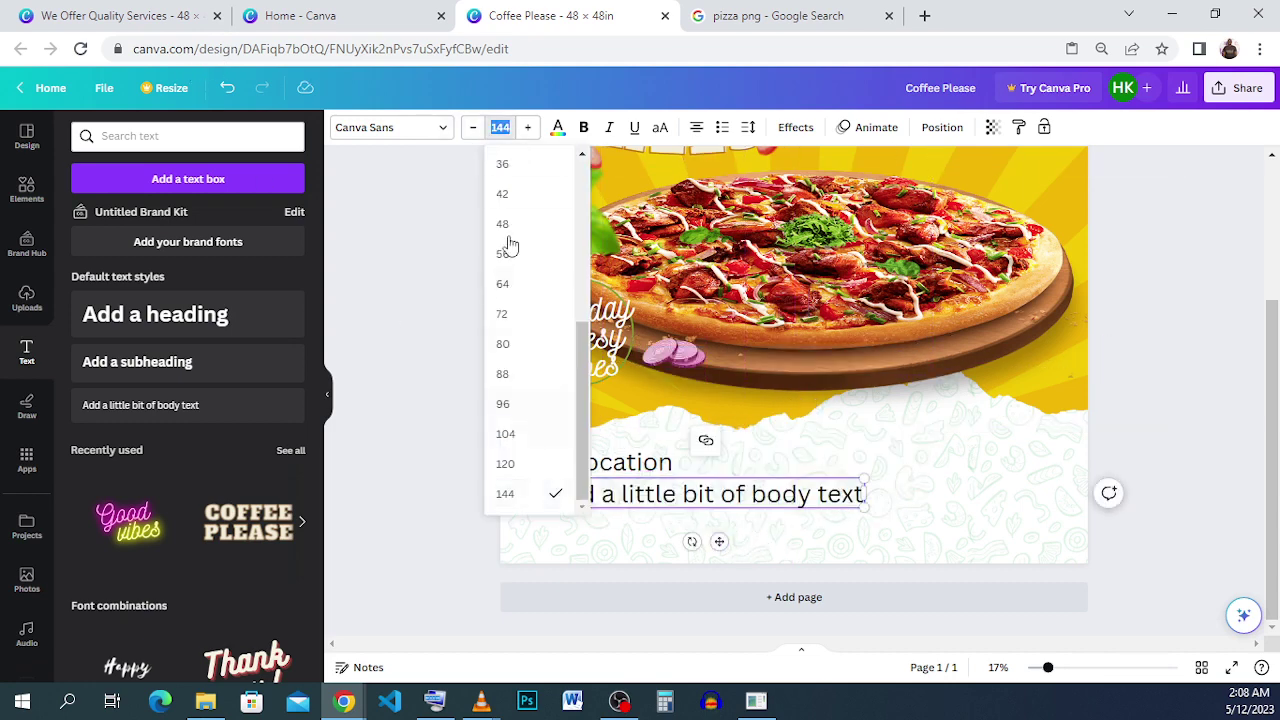
left_click(512, 463)
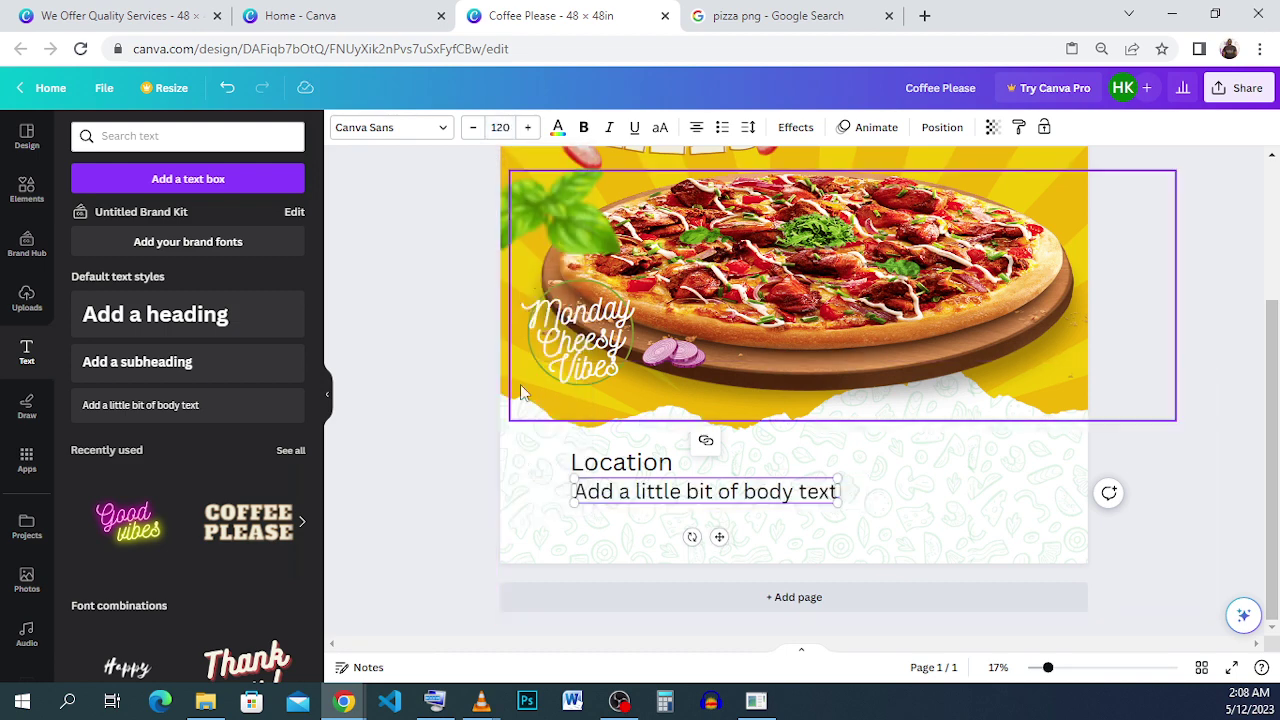
left_click(500, 127)
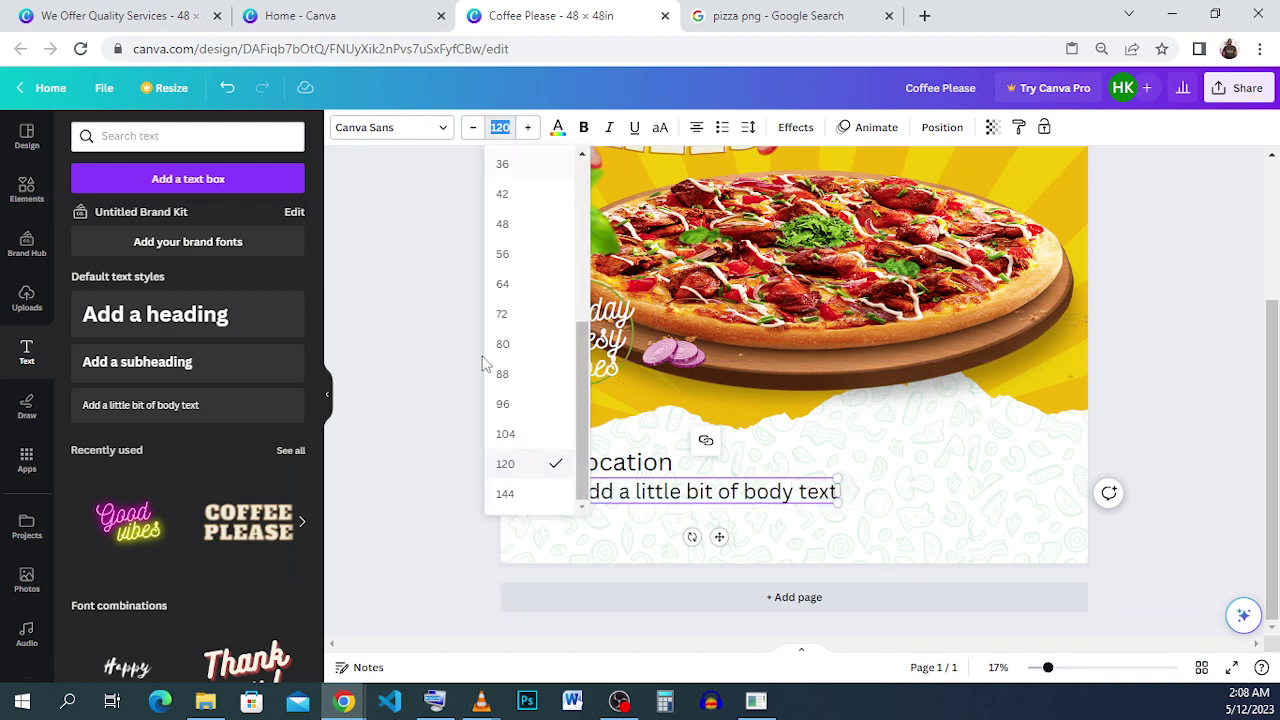
Replace the new body text with the city names "Accra Kumasi Tema", separated by wide spaces.
triple_click(665, 491)
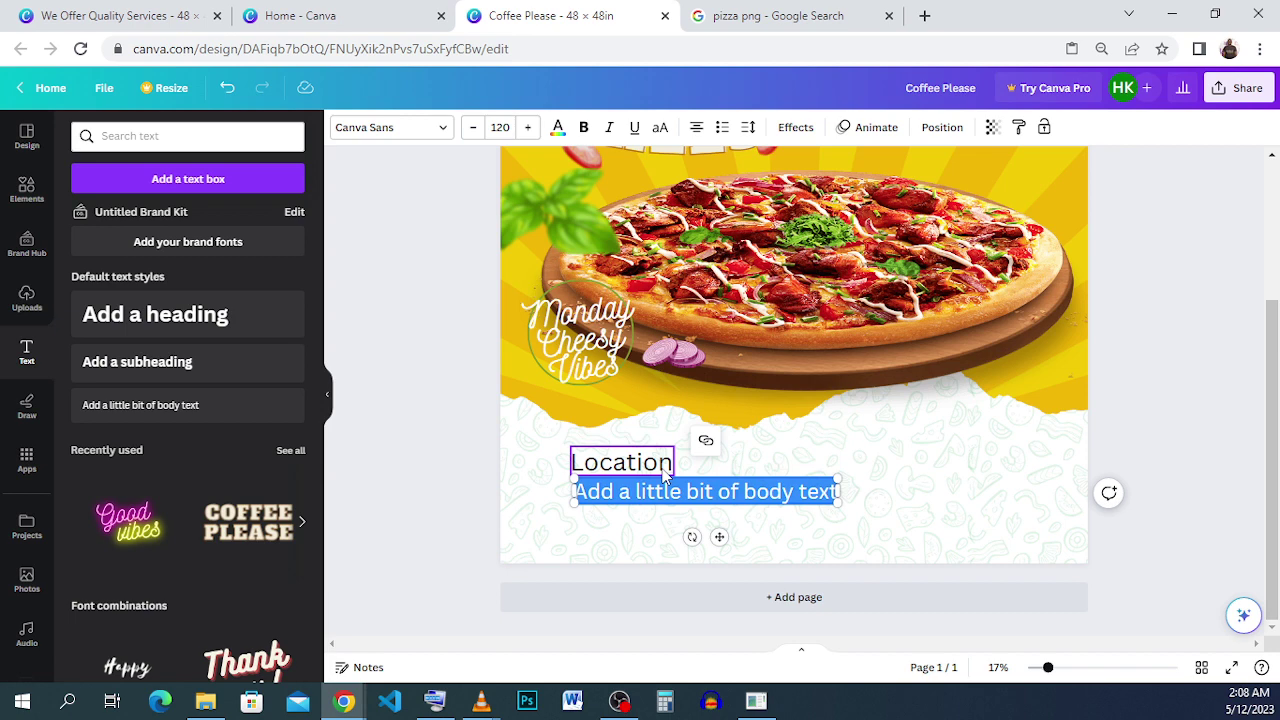
type("Accra")
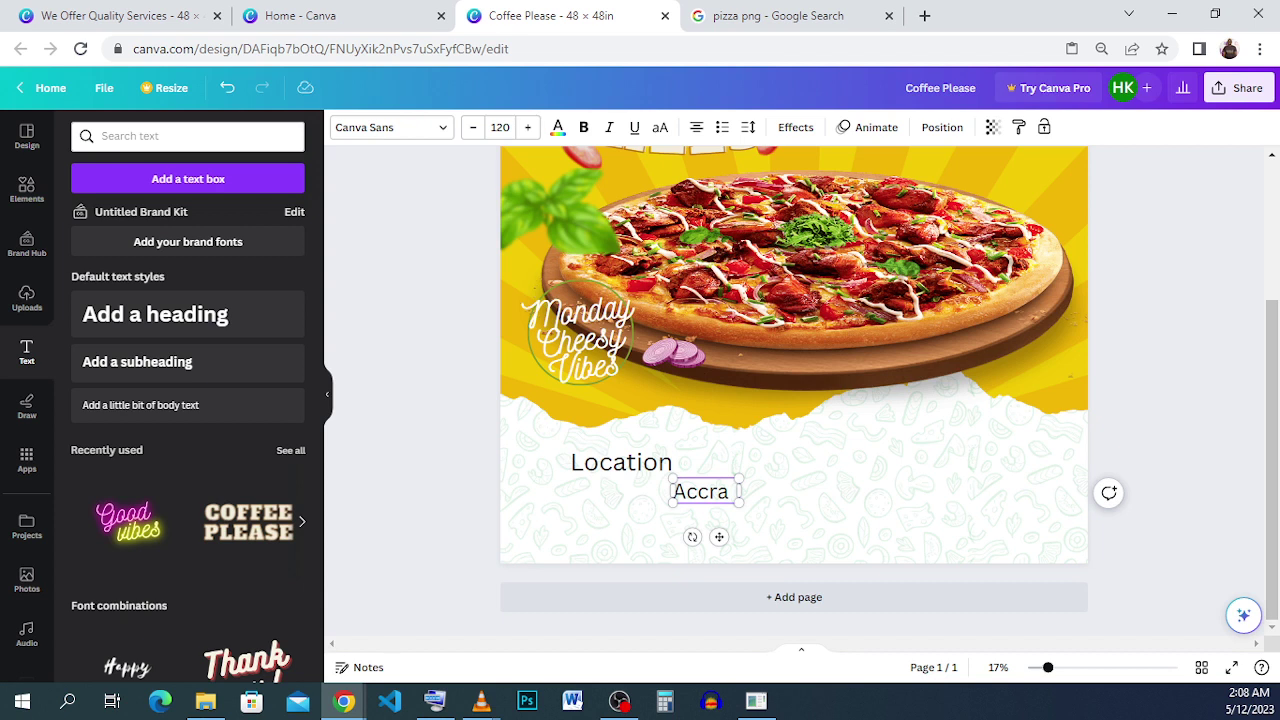
type("K")
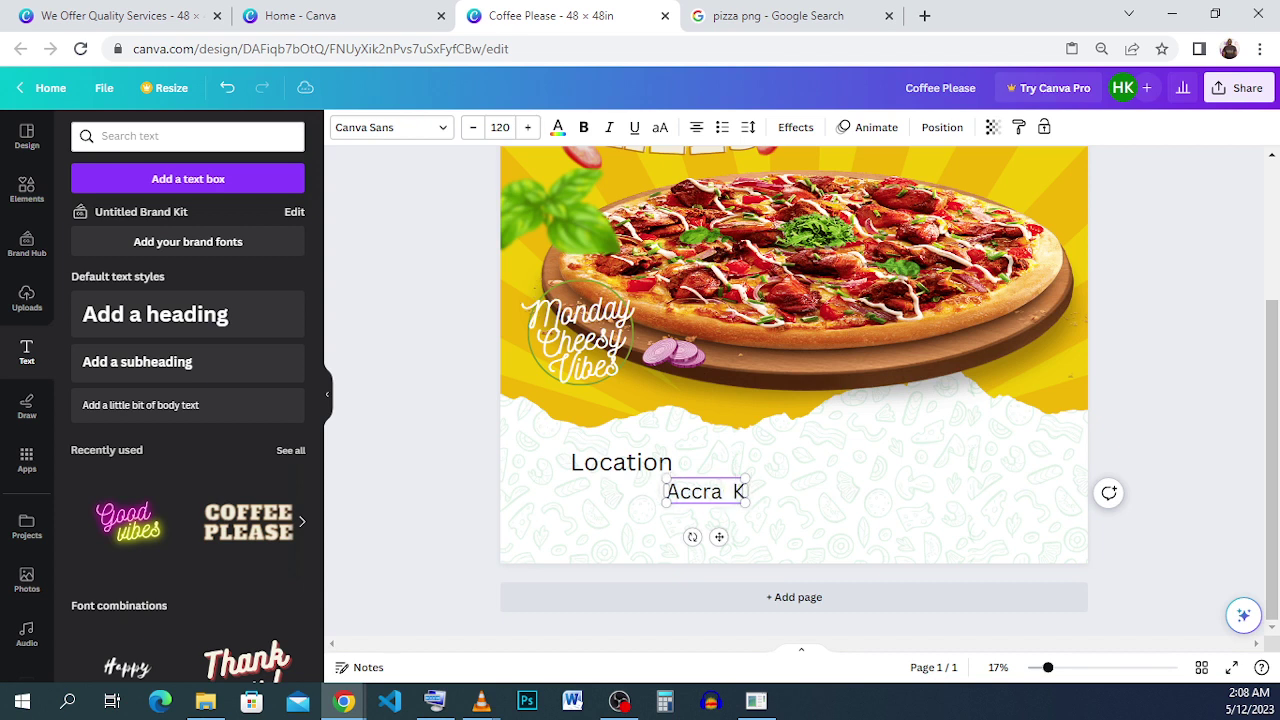
type("um")
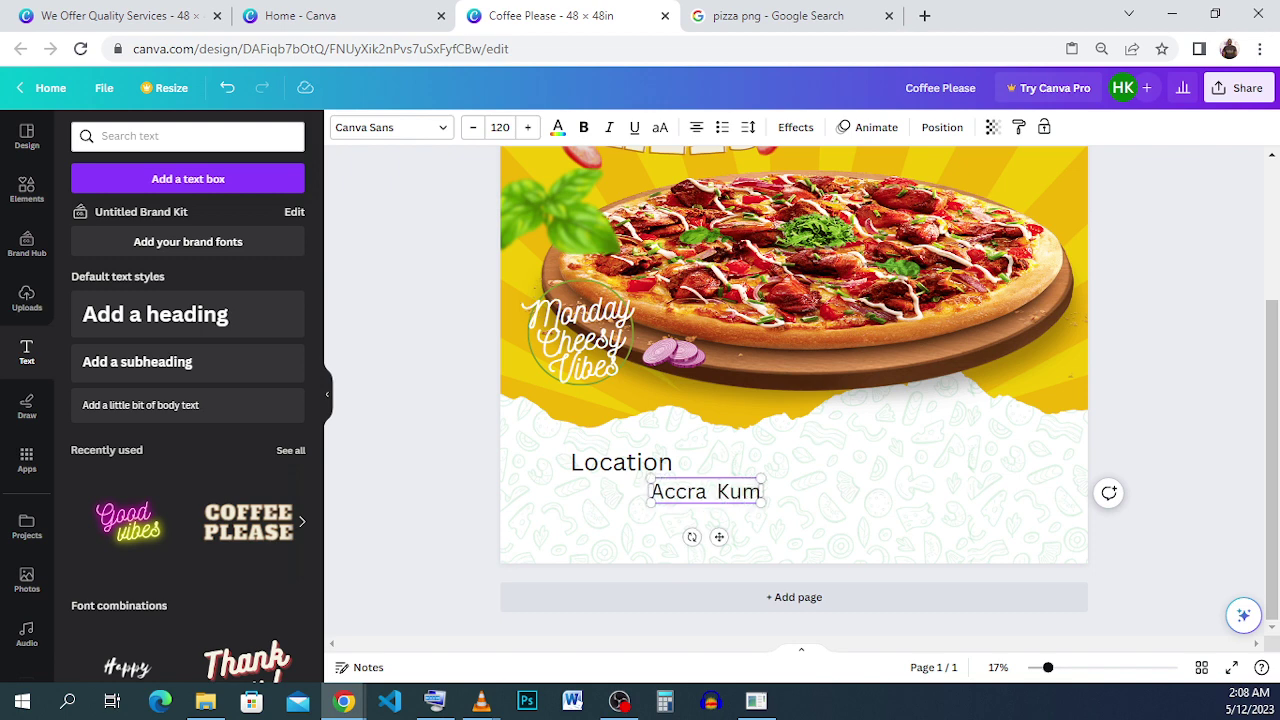
type("as")
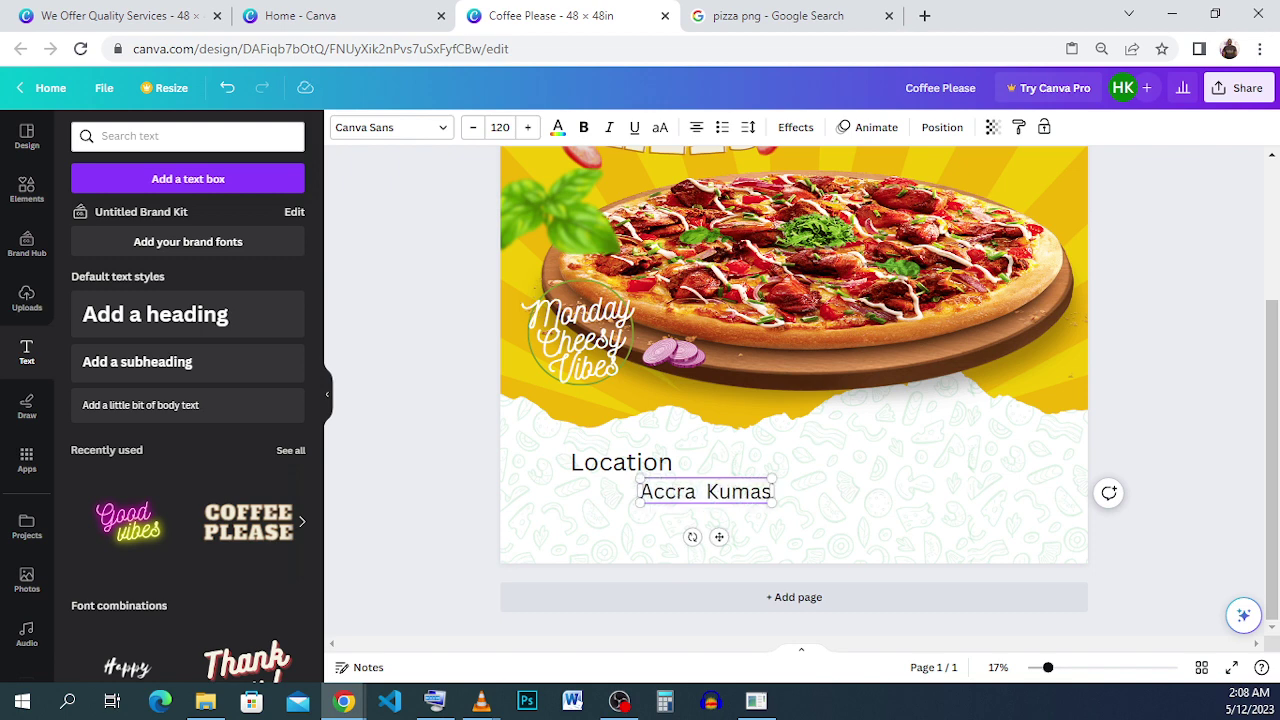
type("i")
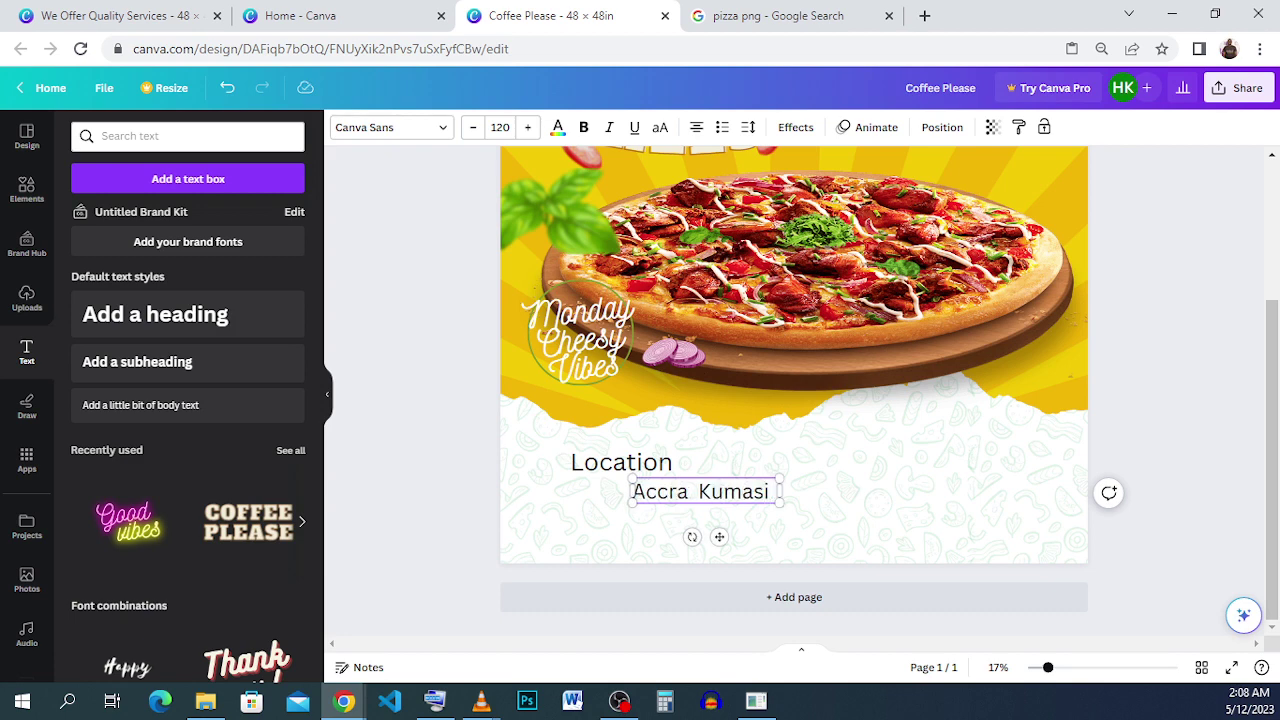
type(" Te")
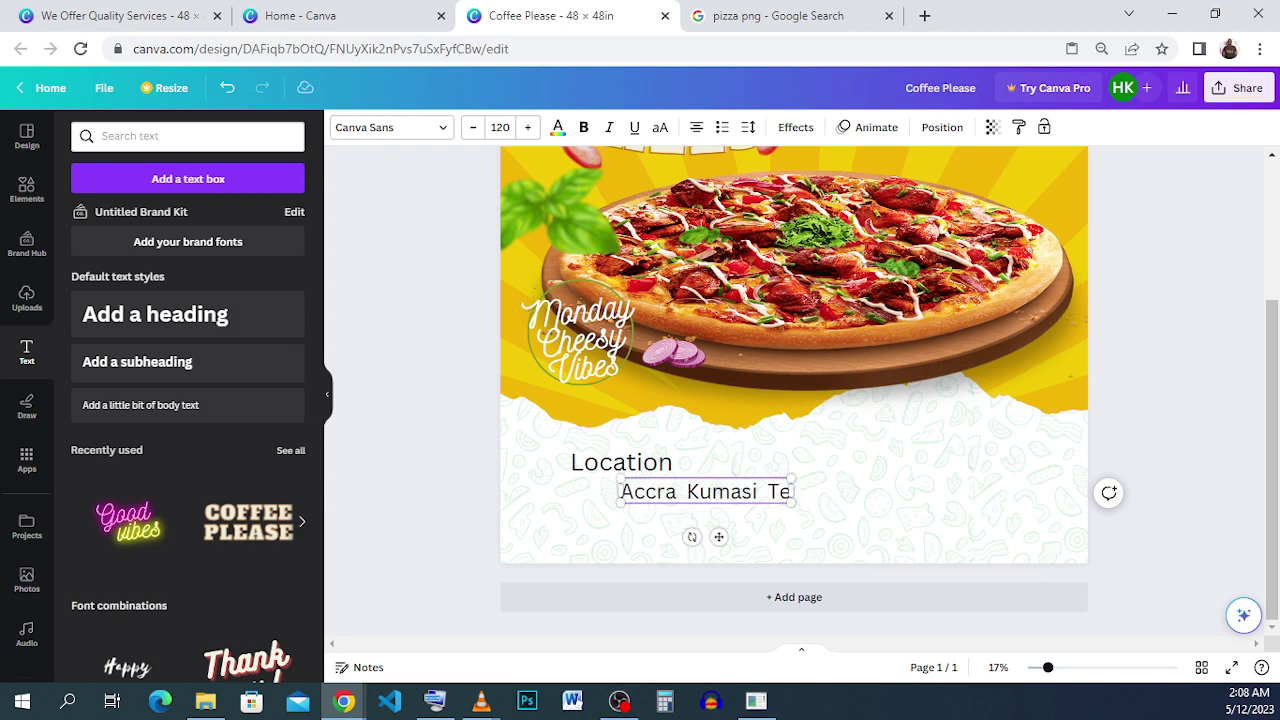
type("ma")
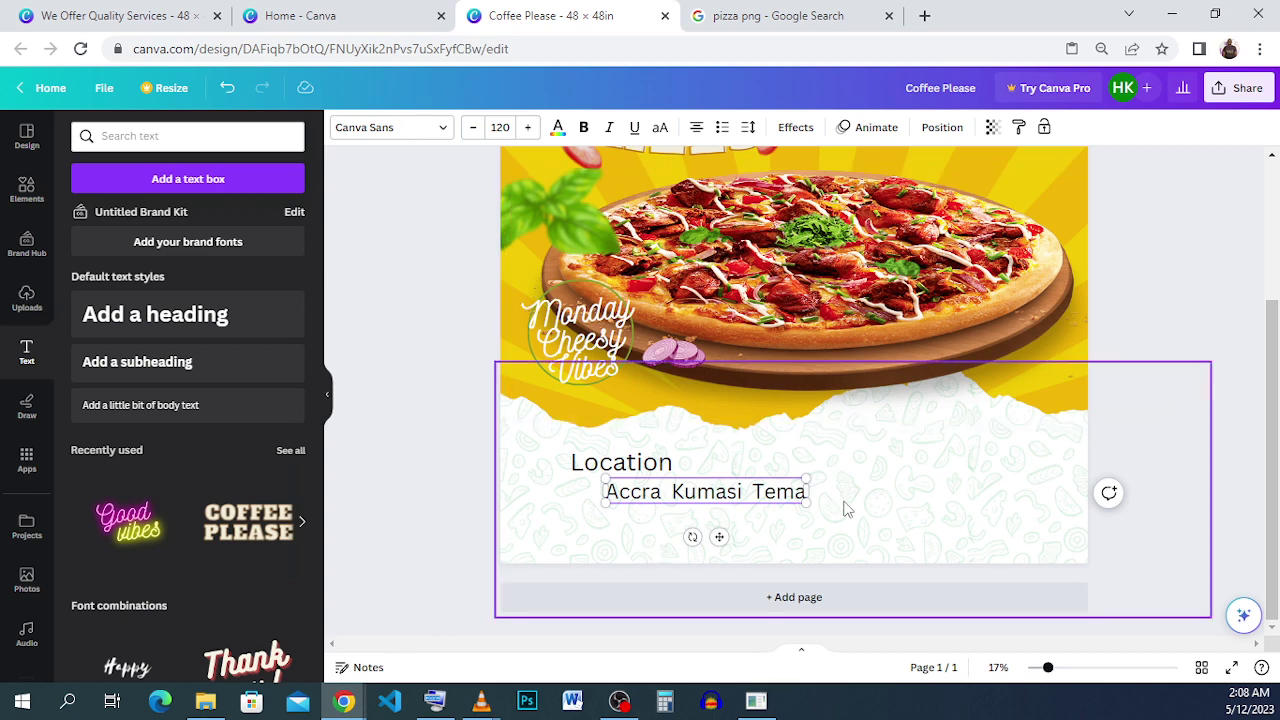
left_click(778, 516)
Move the city-names line directly beneath "Location" and centre the "Location" heading above it.
left_click(730, 492)
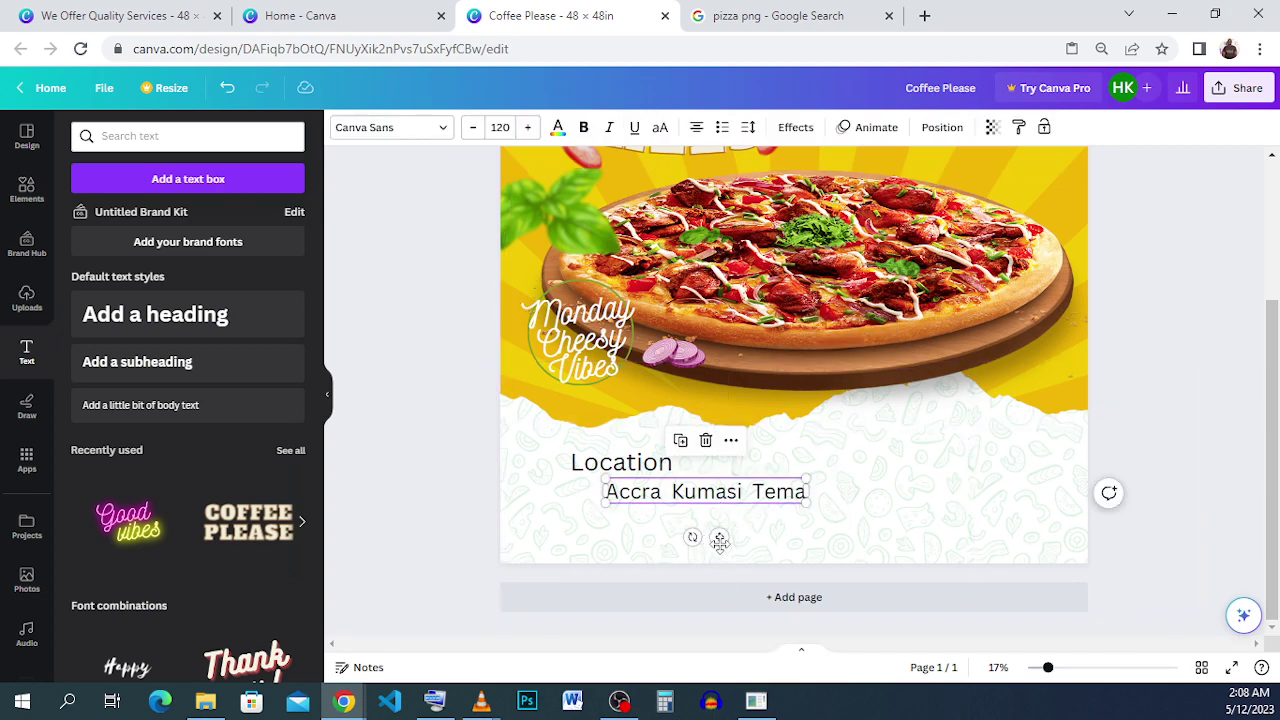
left_click_drag(720, 537, 650, 542)
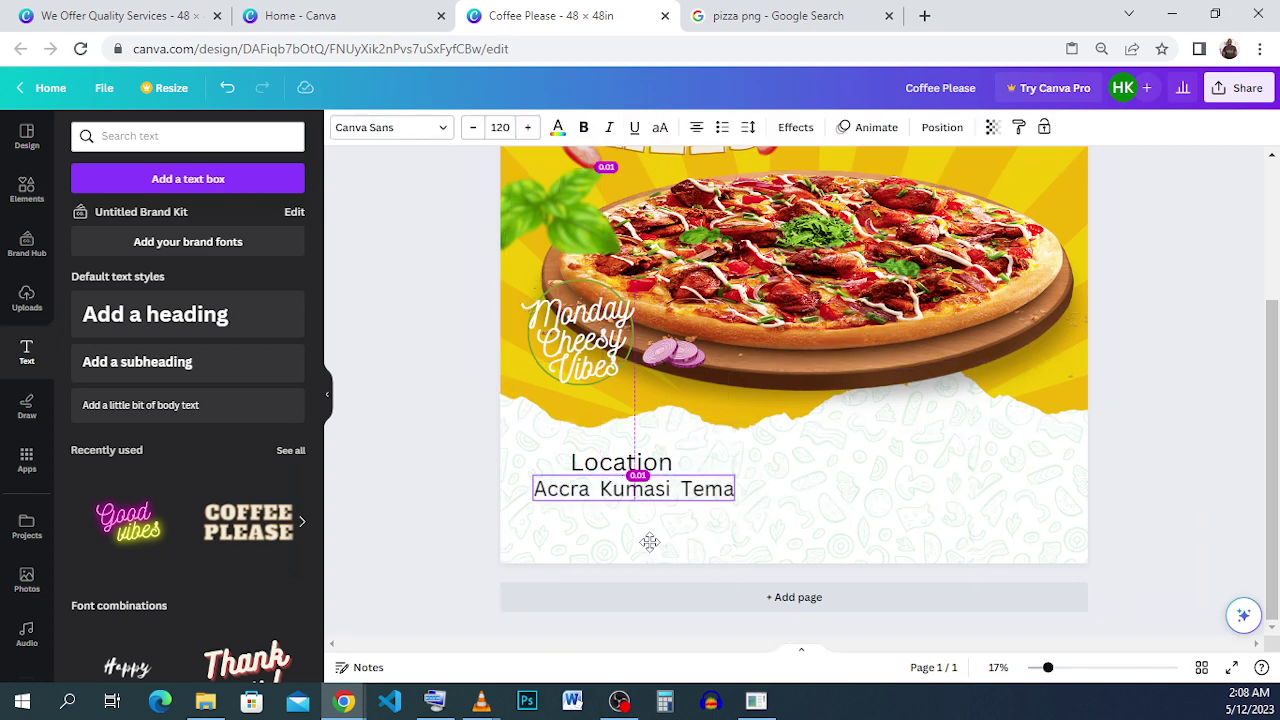
left_click(621, 463)
left_click_drag(621, 466, 632, 470)
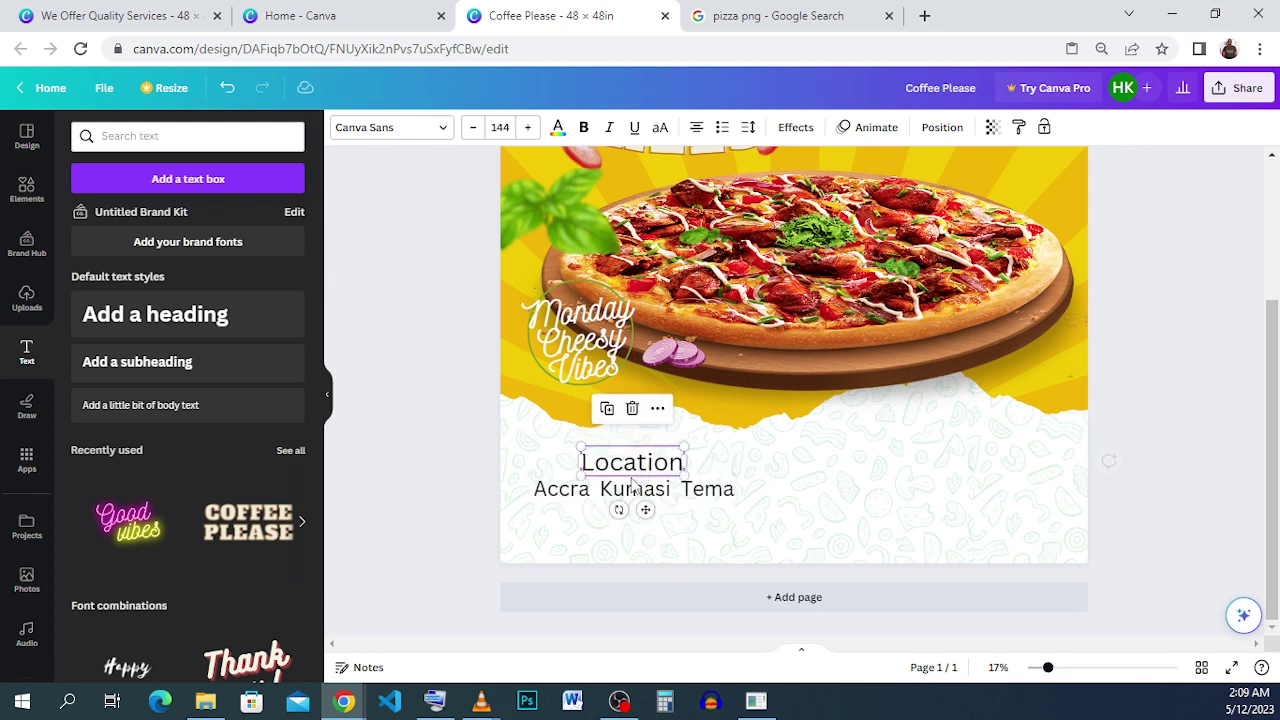
Duplicate the city-names line and place the copy just below the original.
left_click(638, 491)
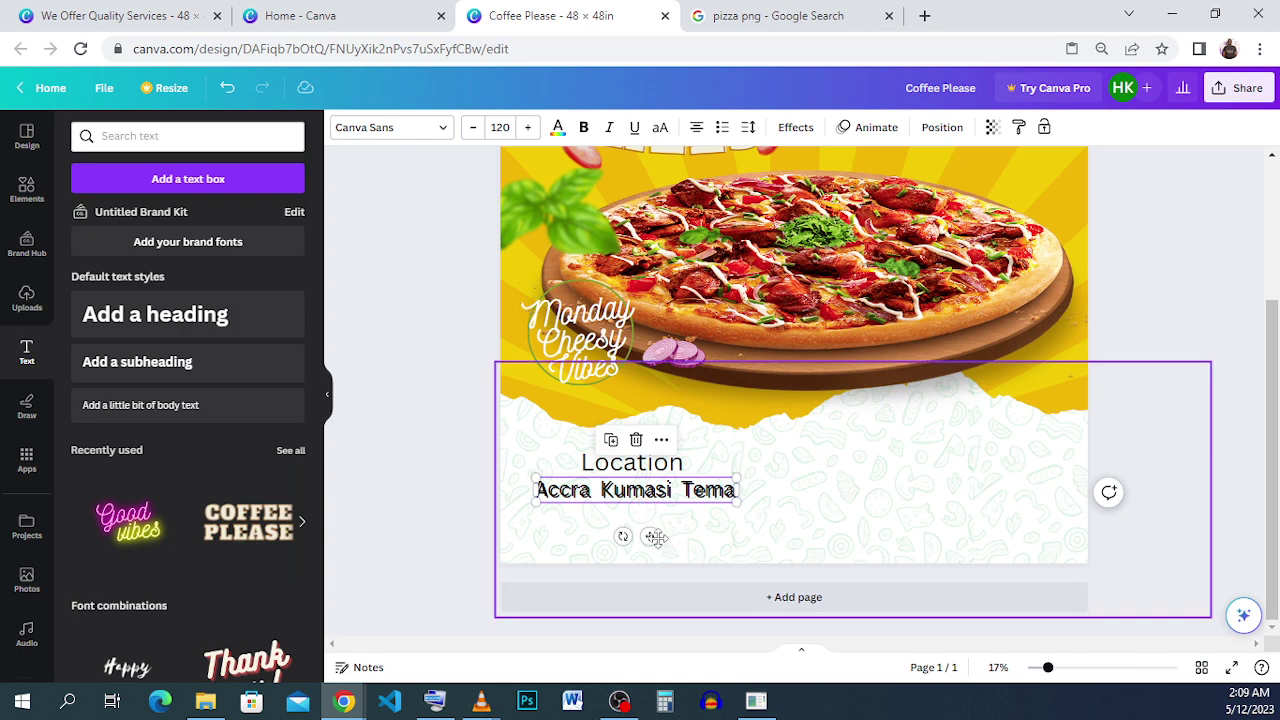
left_click_drag(651, 537, 655, 553)
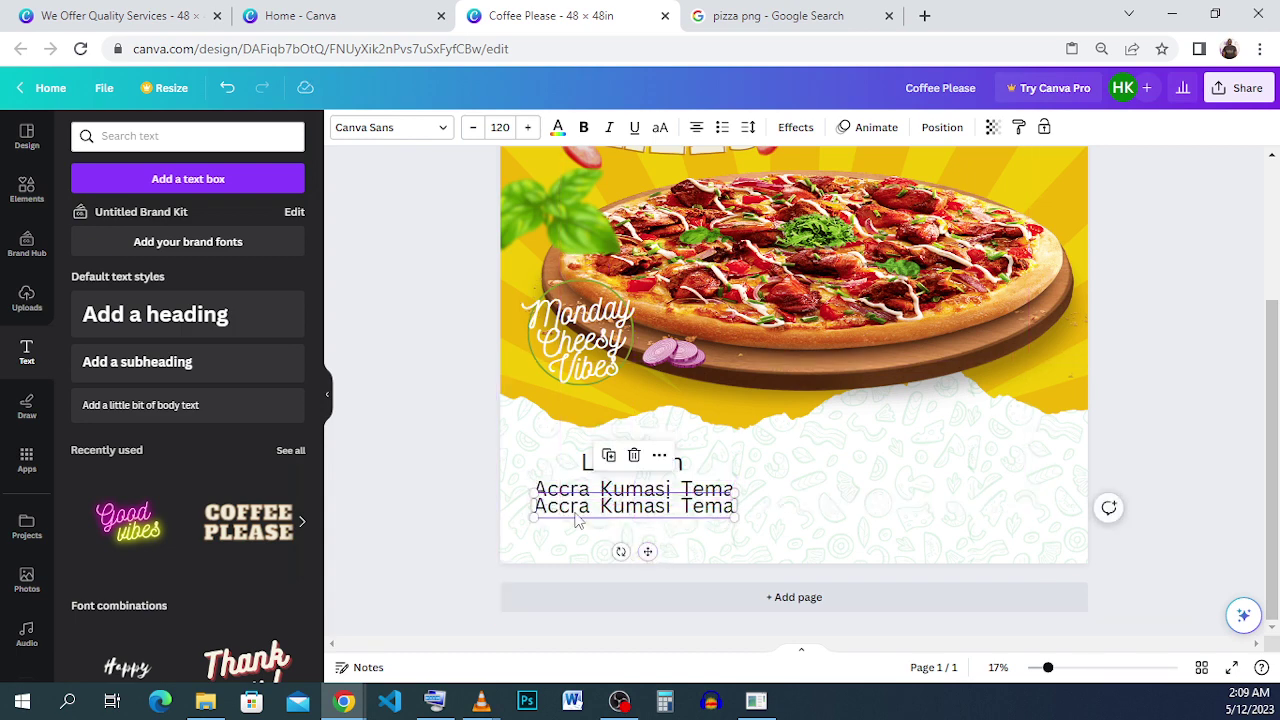
double_click(576, 508)
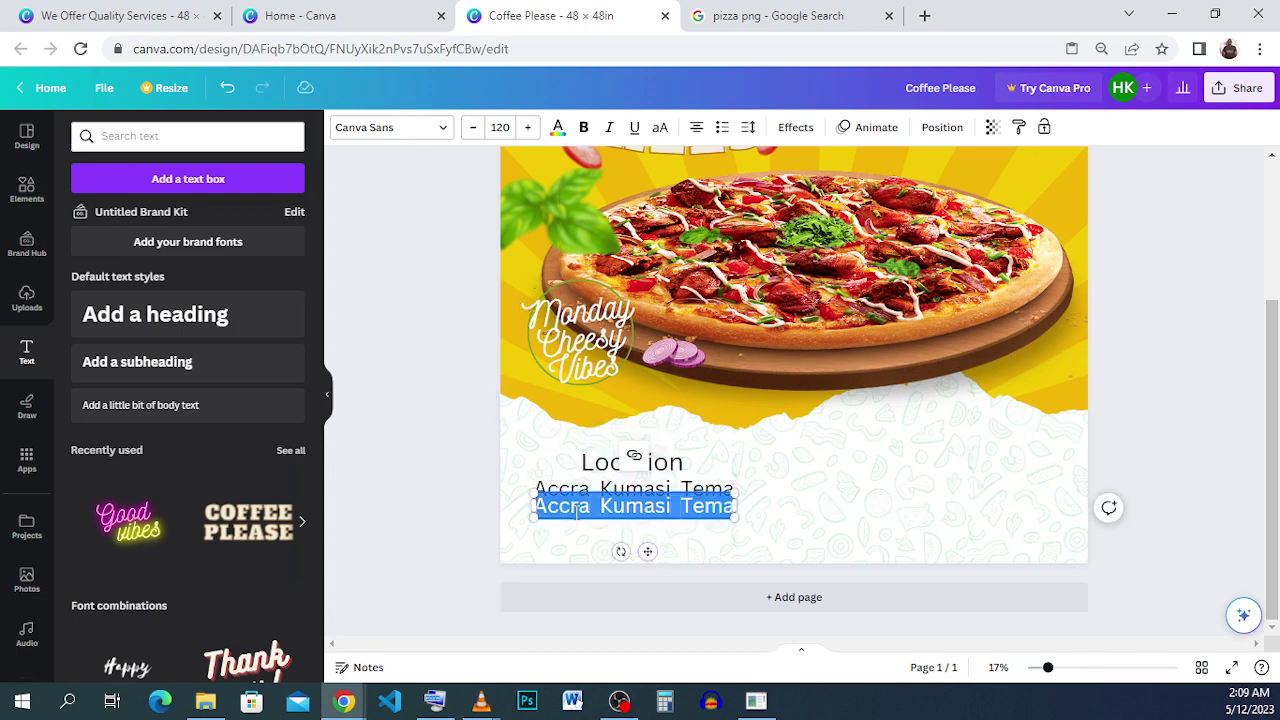
left_click(727, 488)
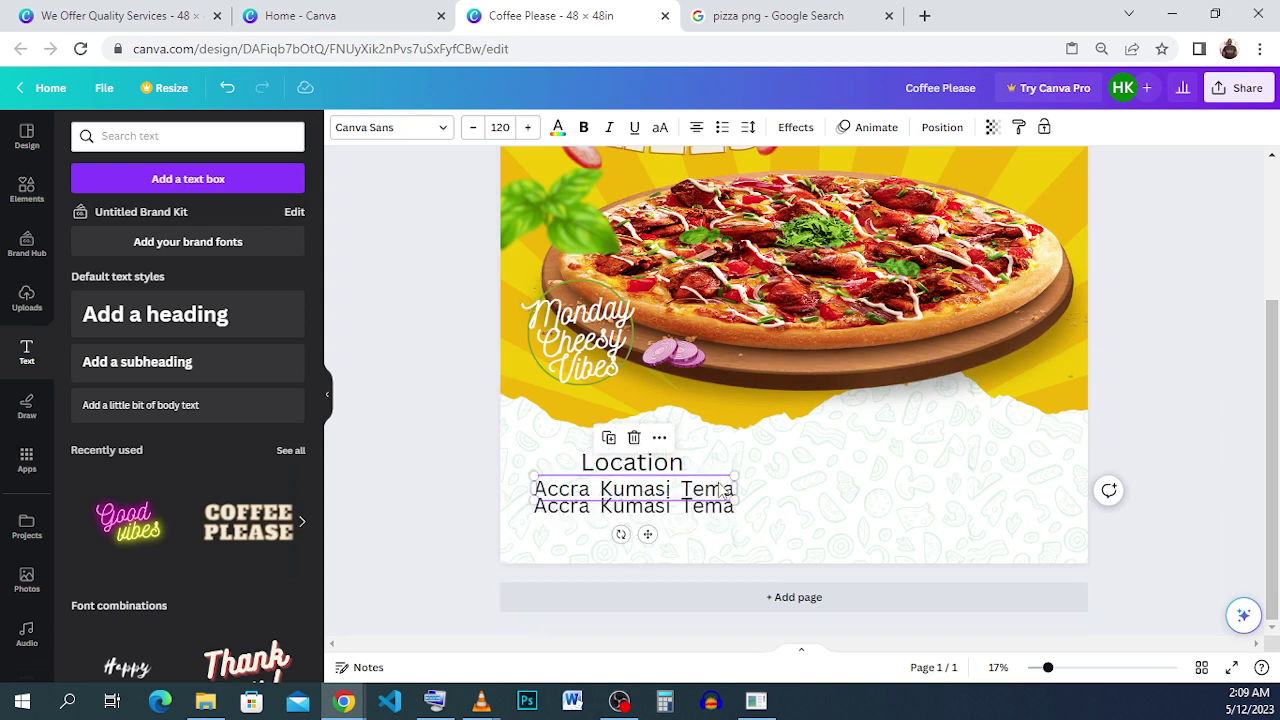
Reposition the copied city-names line directly beneath the original line.
left_click(766, 514)
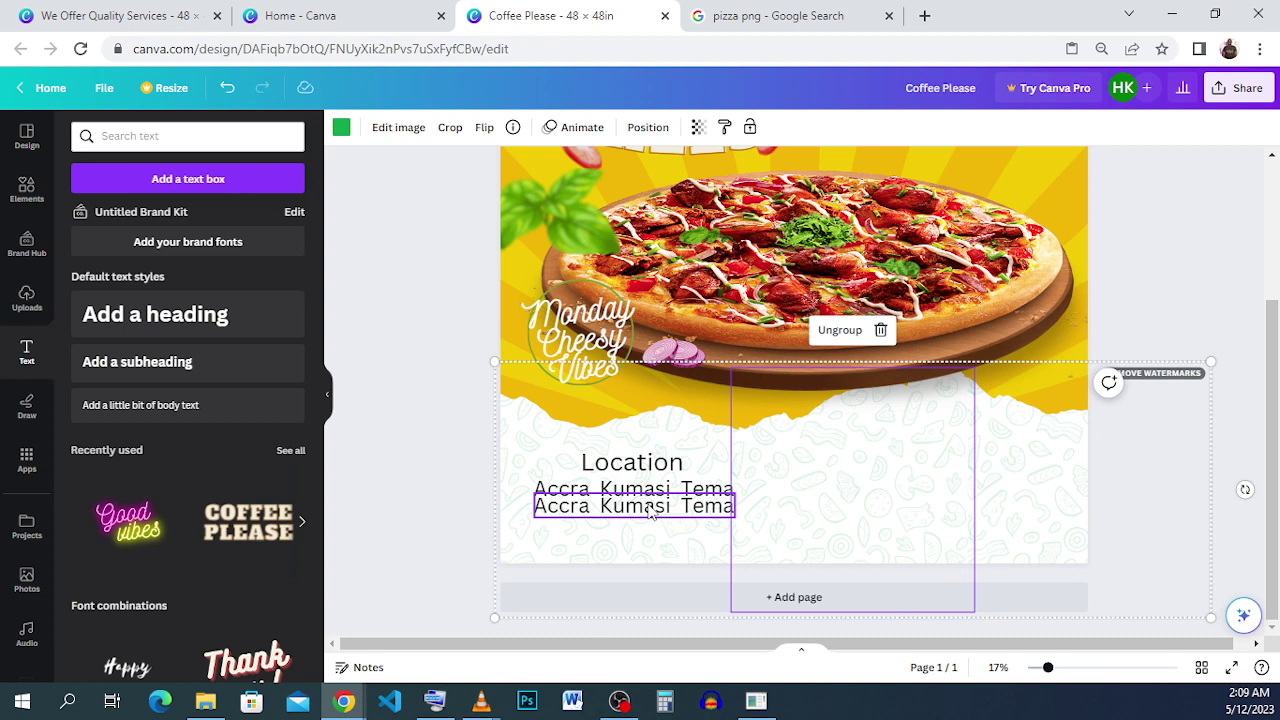
left_click_drag(651, 511, 638, 517)
left_click(720, 496)
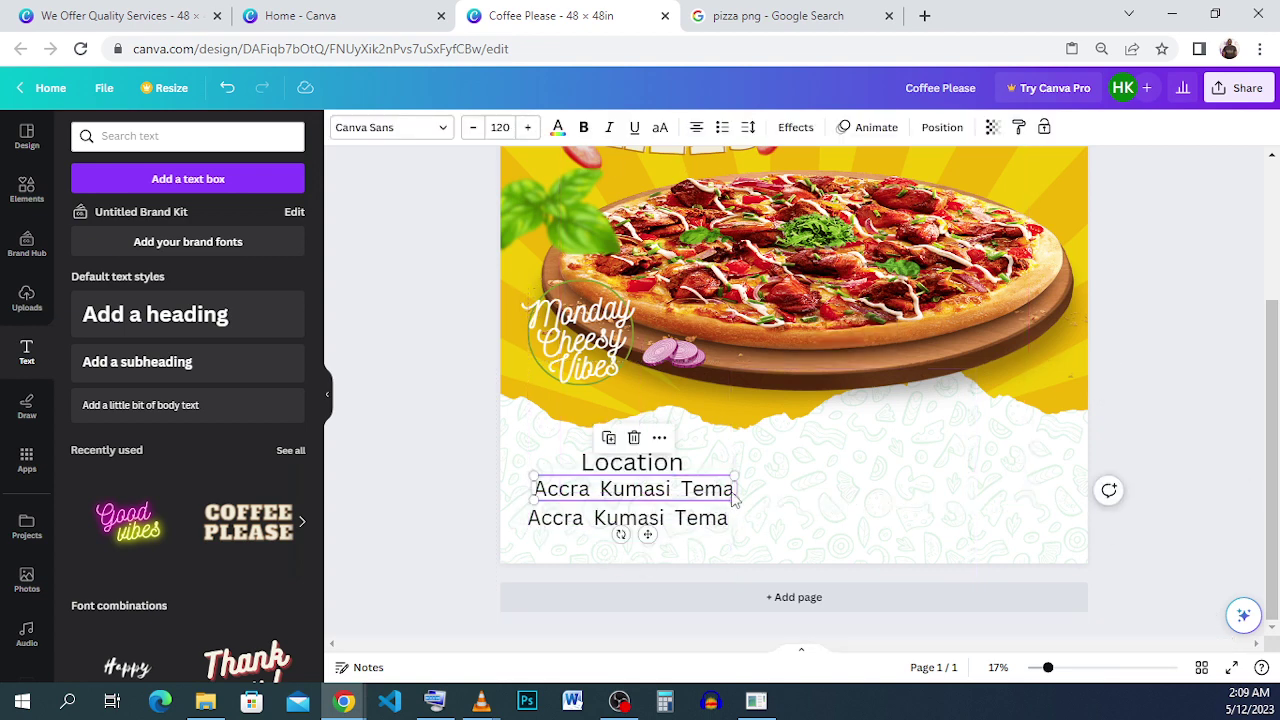
left_click_drag(734, 489, 734, 488)
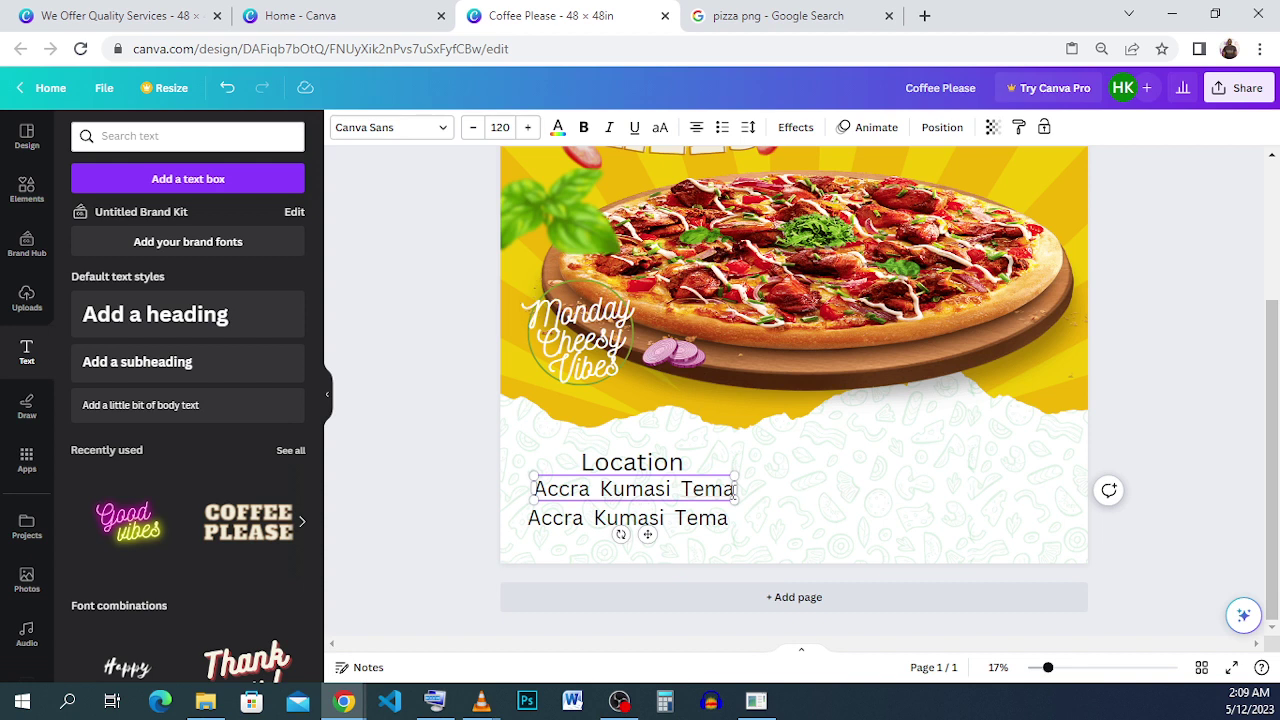
mouse_move(662, 528)
left_mouse_down()
mouse_move(634, 500)
mouse_move(655, 506)
left_mouse_up()
Replace the copied line's text with two placeholder contact numbers, the first six digits and the second five, separated by wide spaces.
double_click(655, 506)
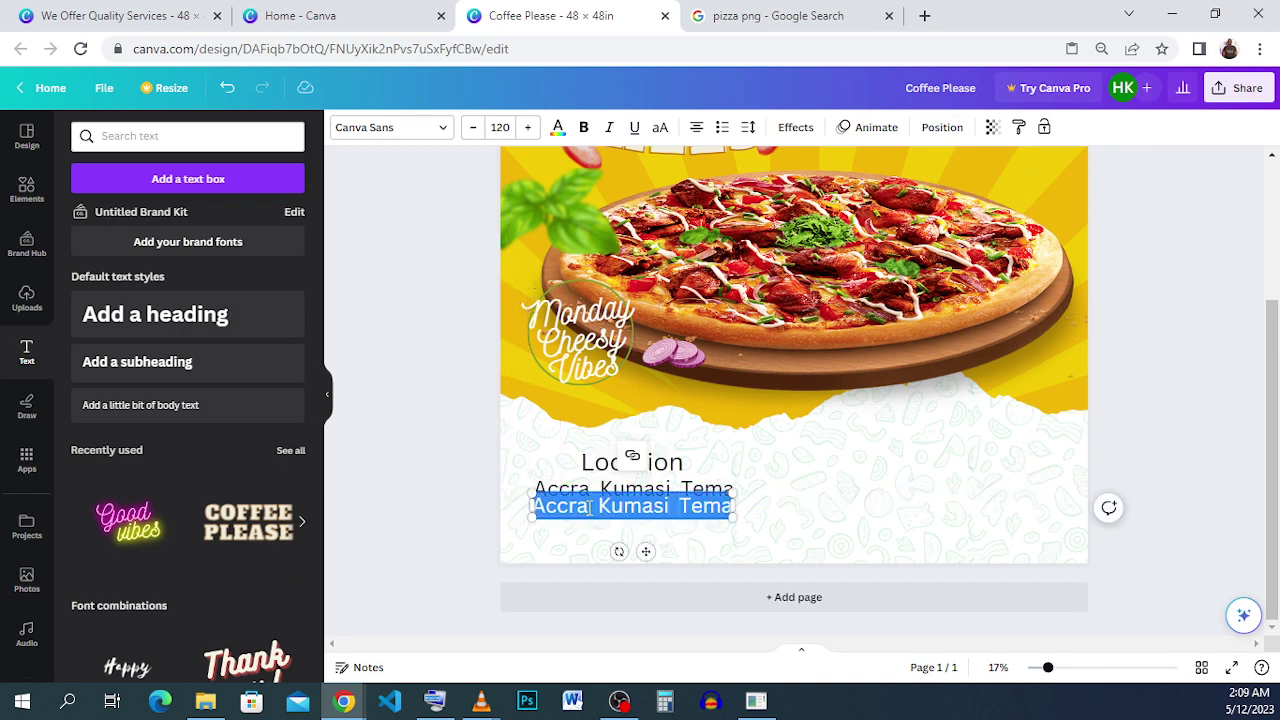
left_click(562, 508)
double_click(562, 508)
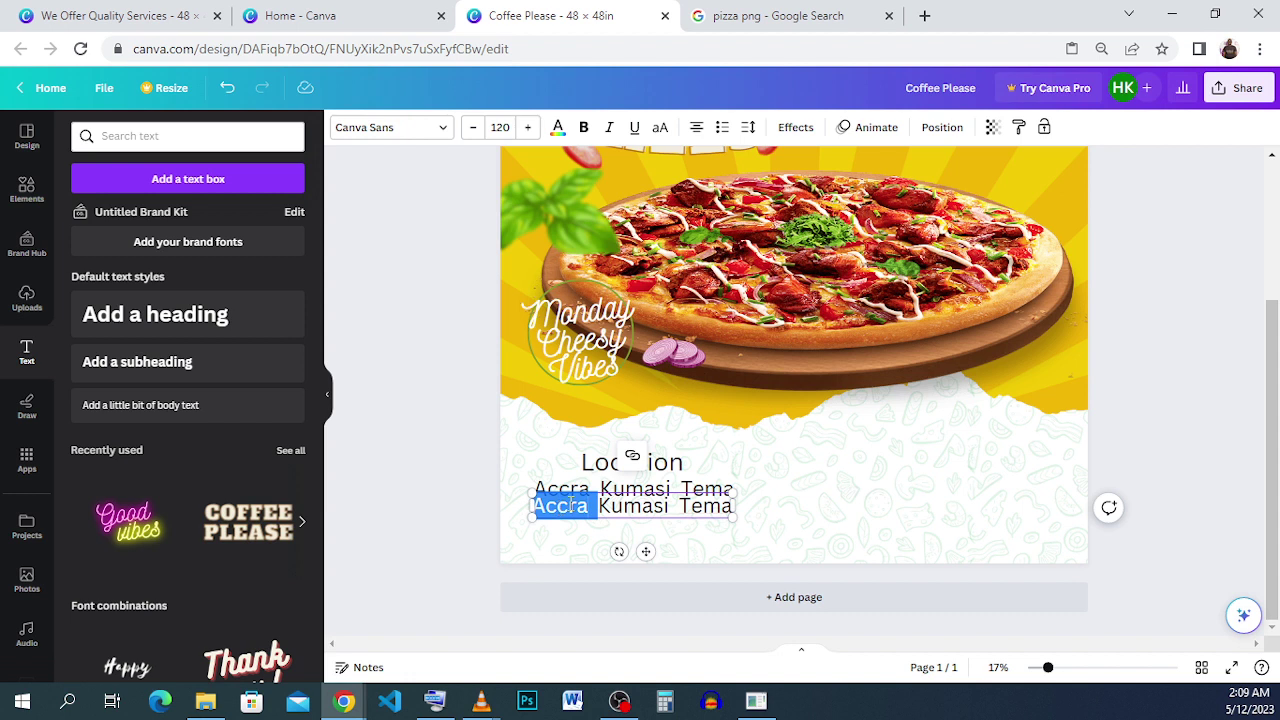
left_click(570, 505)
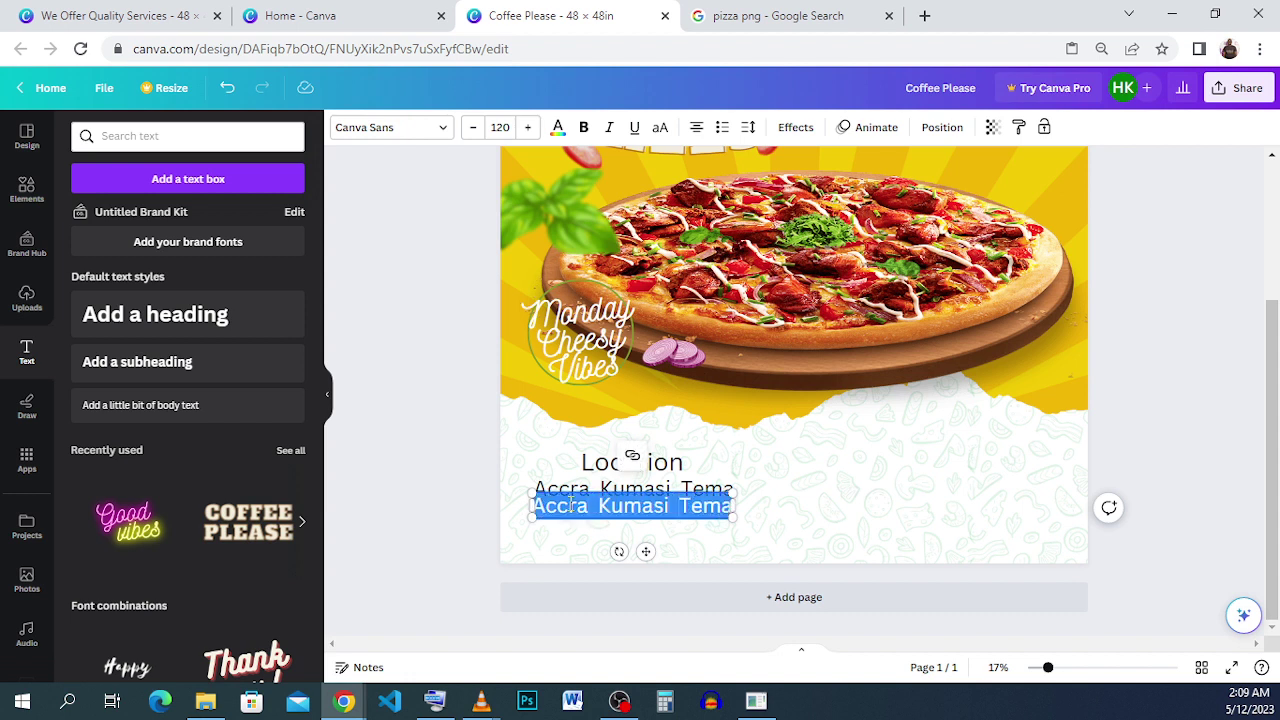
type("111444")
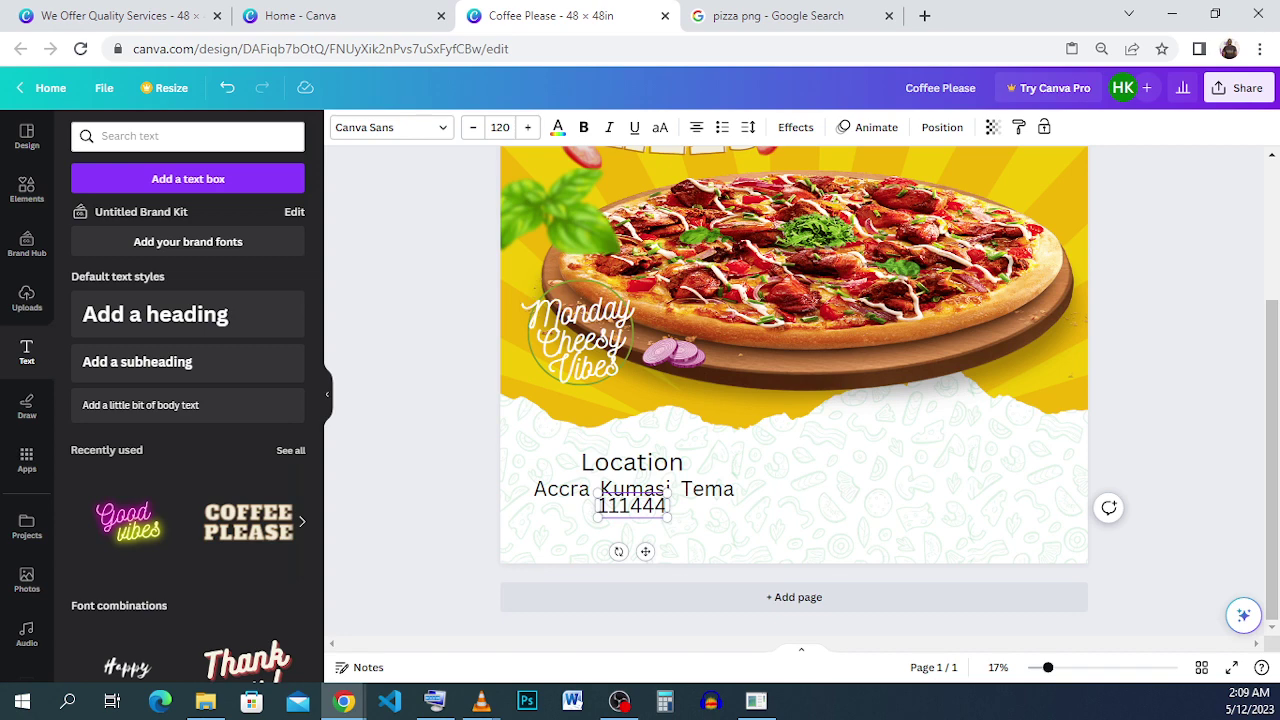
type(" 77777")
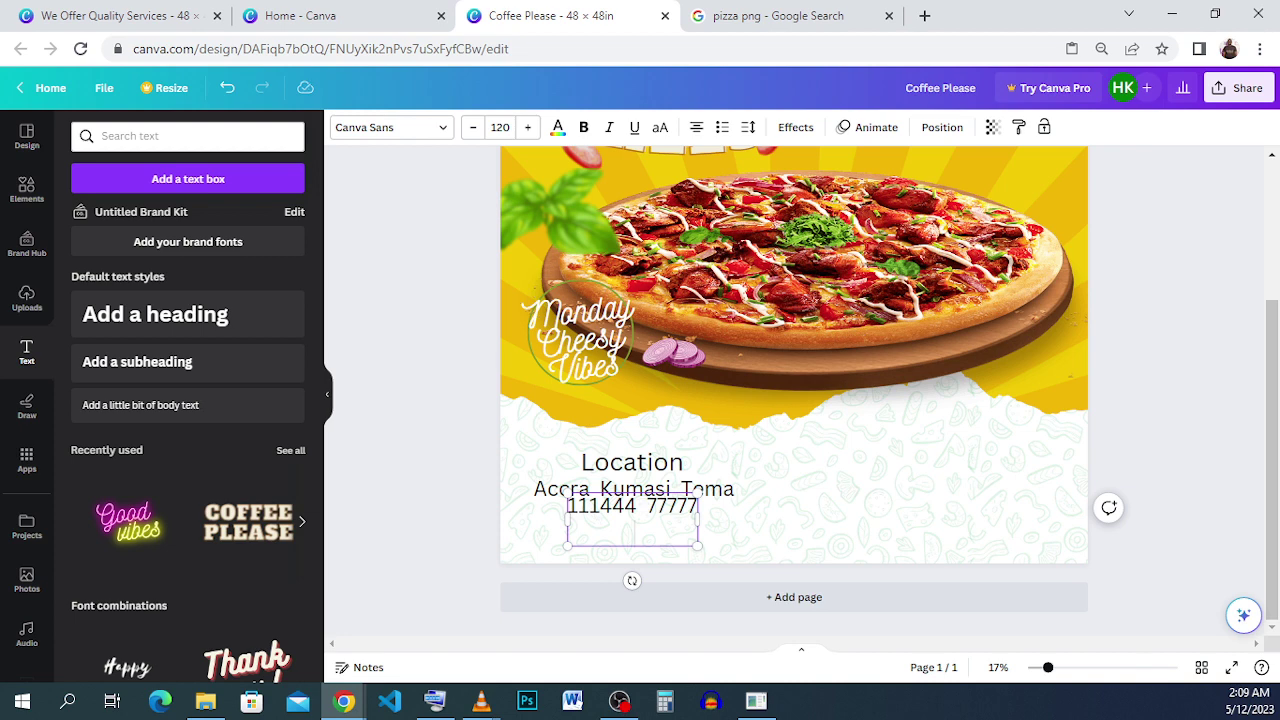
key("Return")
key("Return")
key("Return")
key("Return")
key("Return")
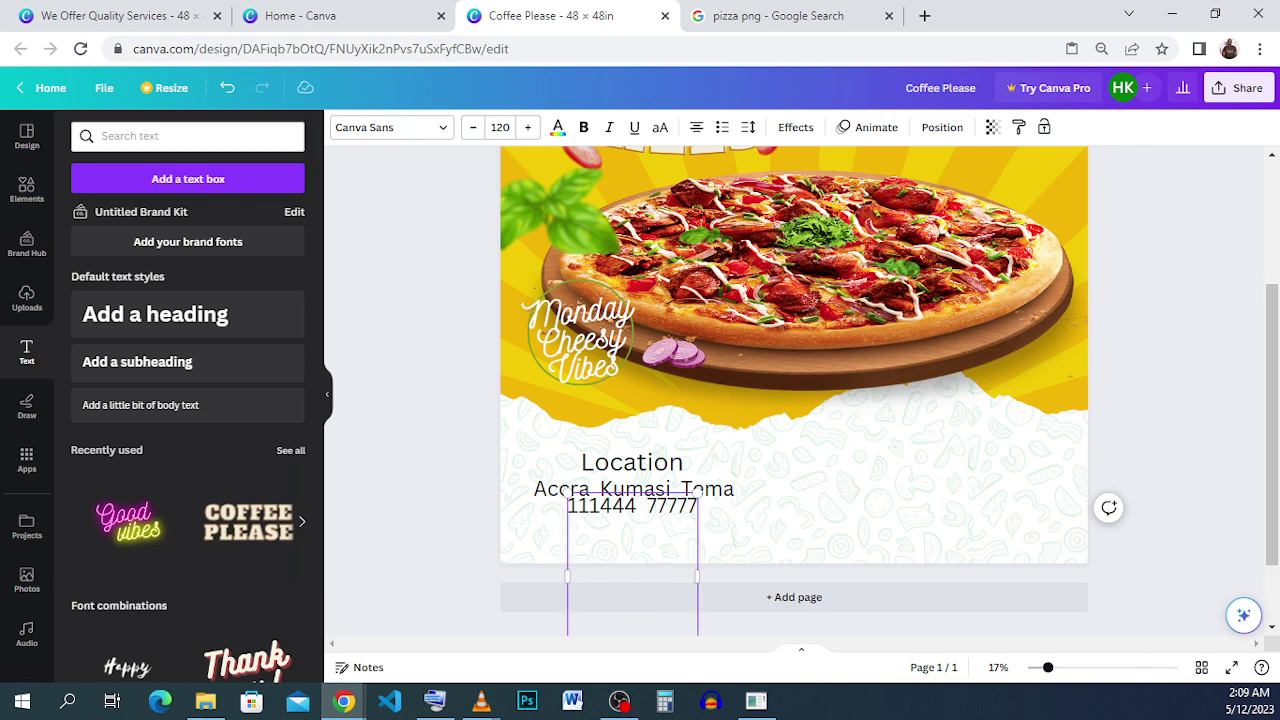
key("BackSpace")
key("BackSpace")
key("BackSpace")
key("BackSpace")
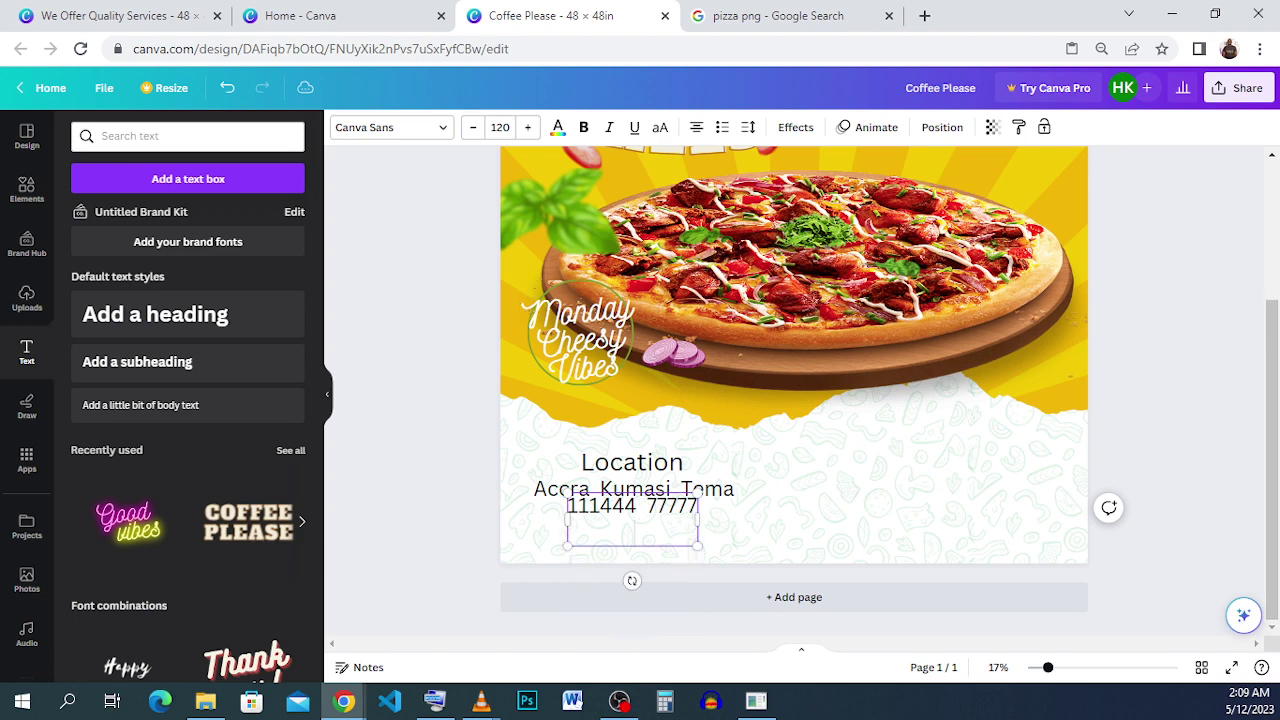
key("BackSpace")
key("BackSpace")
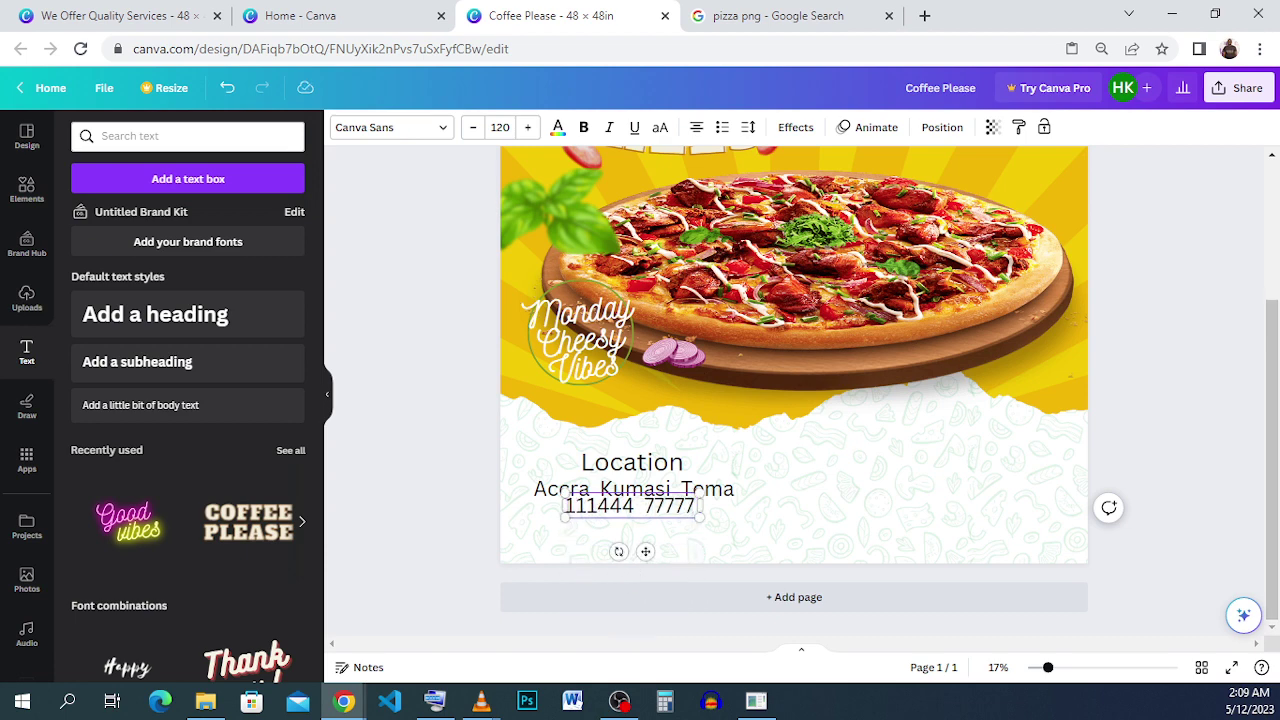
key("Return")
key("Return")
key("Return")
key("Return")
key("Return")
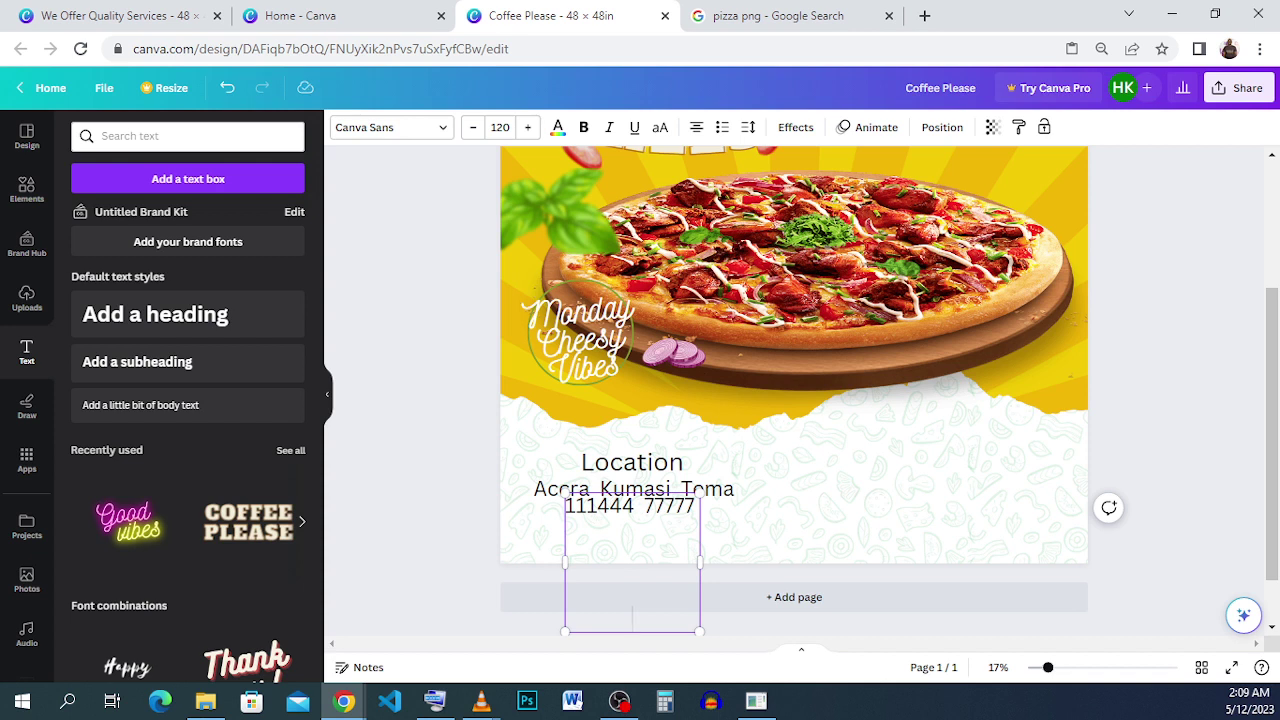
key("BackSpace")
key("BackSpace")
key("BackSpace")
key("BackSpace")
key("BackSpace")
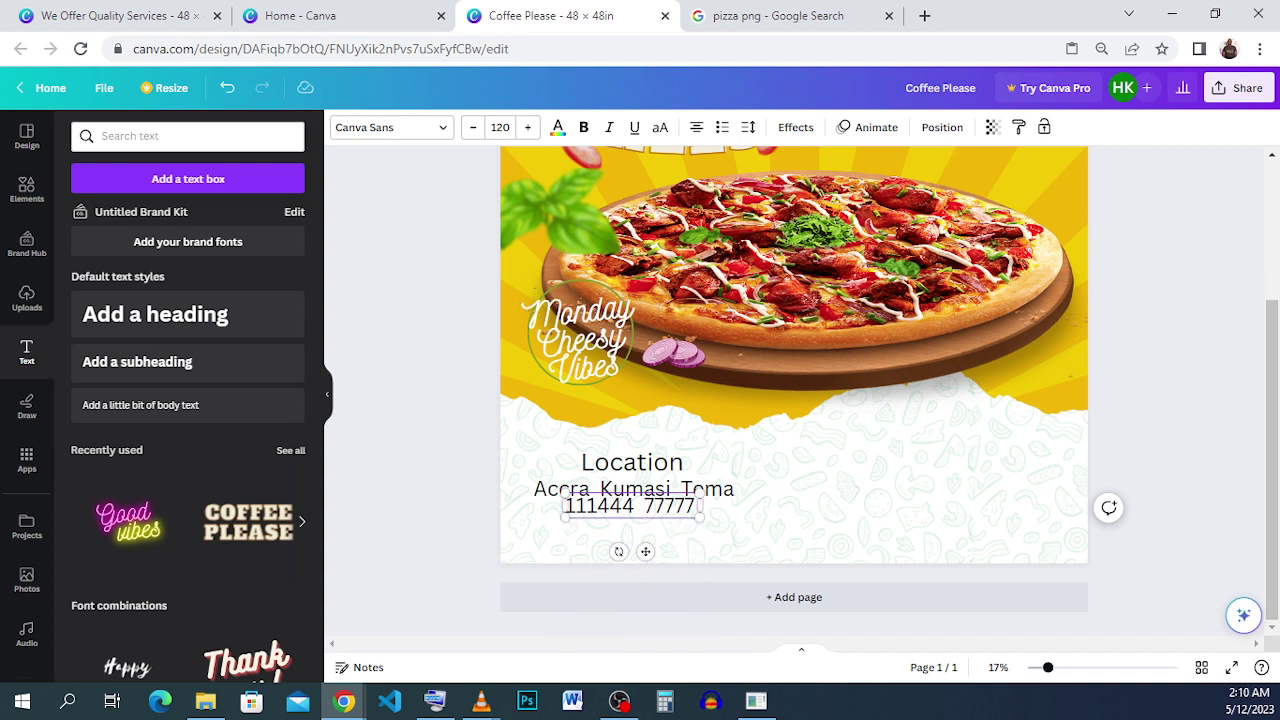
Complete the numbers line with a third contact number, make all three six digits long, and centre it beneath the city names.
type("47557")
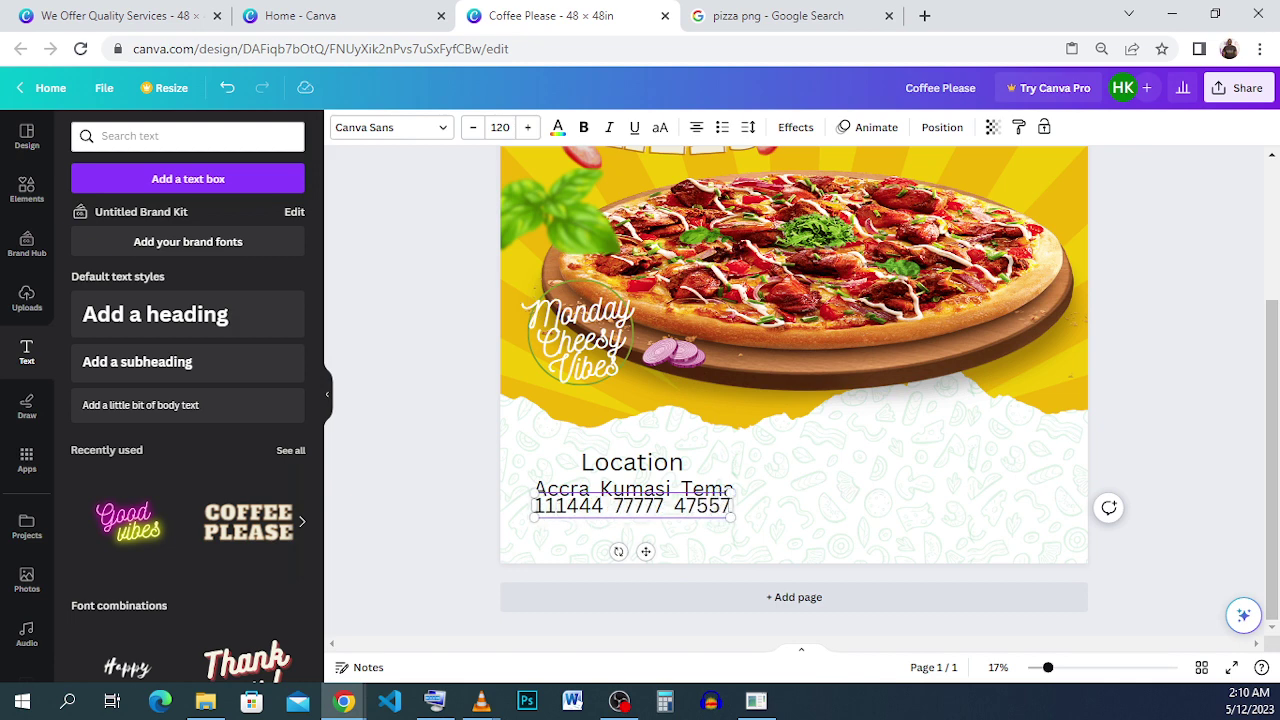
left_click(771, 551)
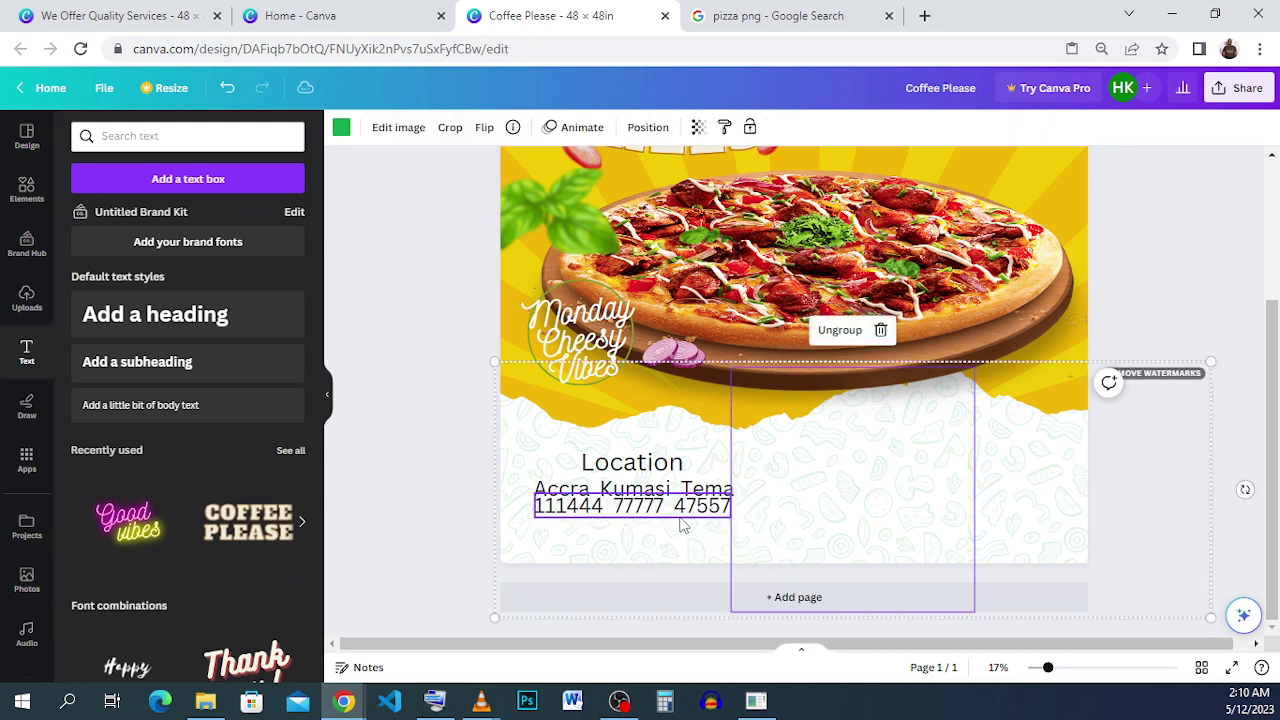
left_click(678, 518)
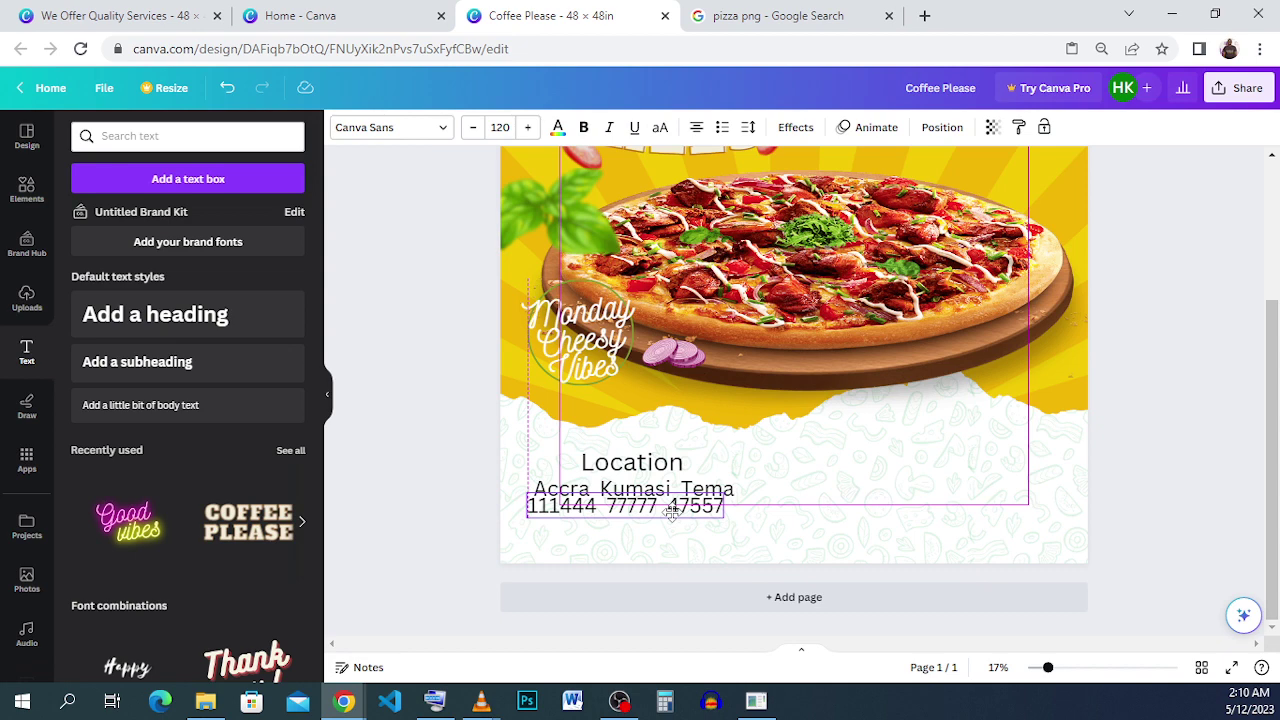
left_click(673, 510)
left_click(663, 507)
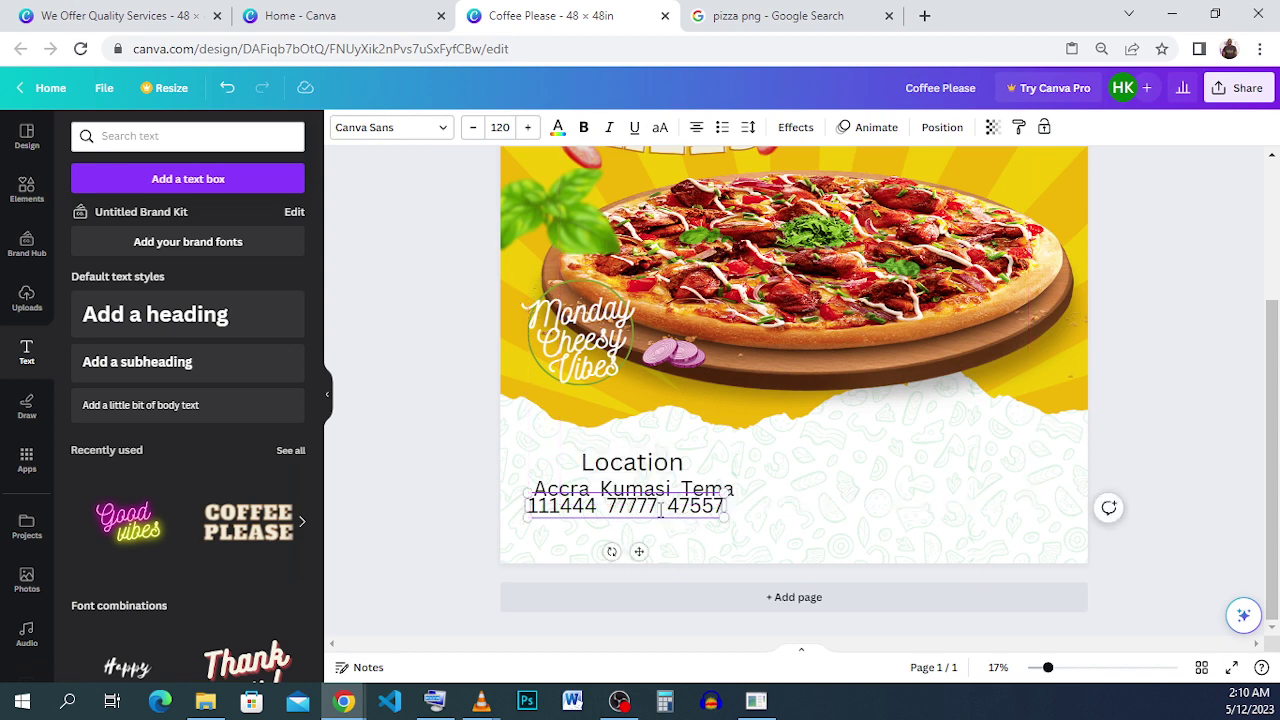
type("4")
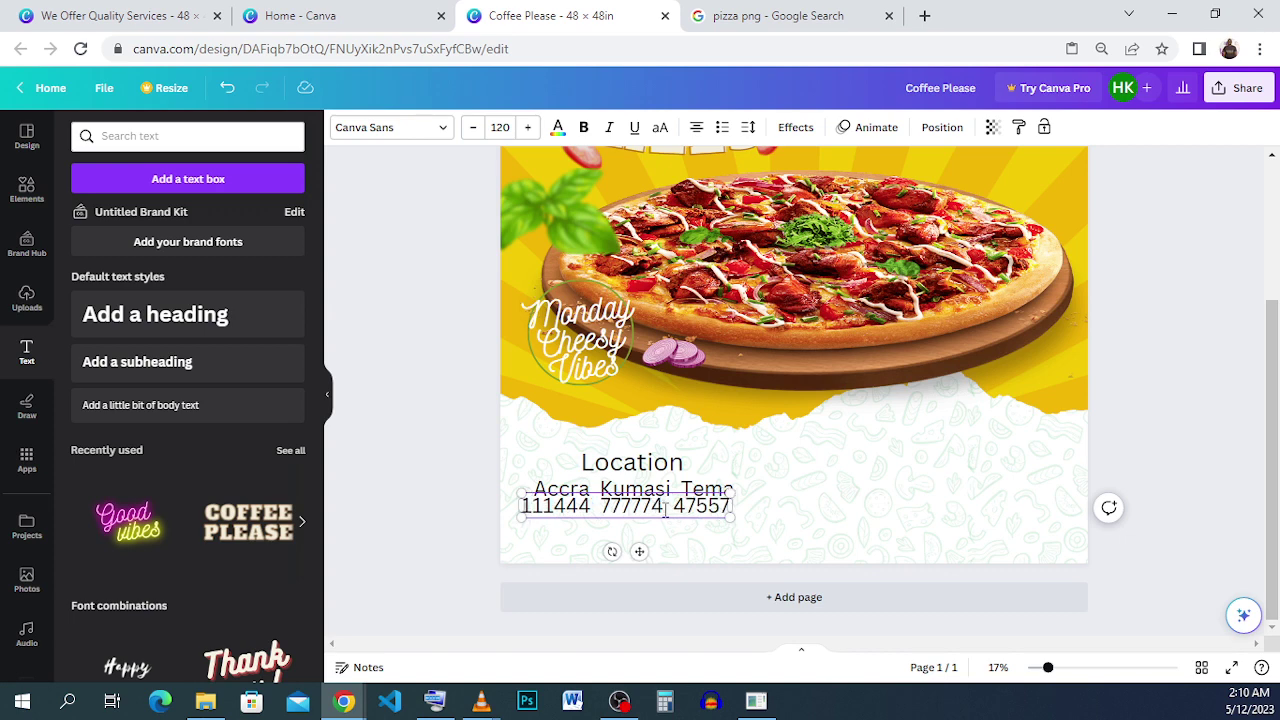
left_click(680, 508)
type("4")
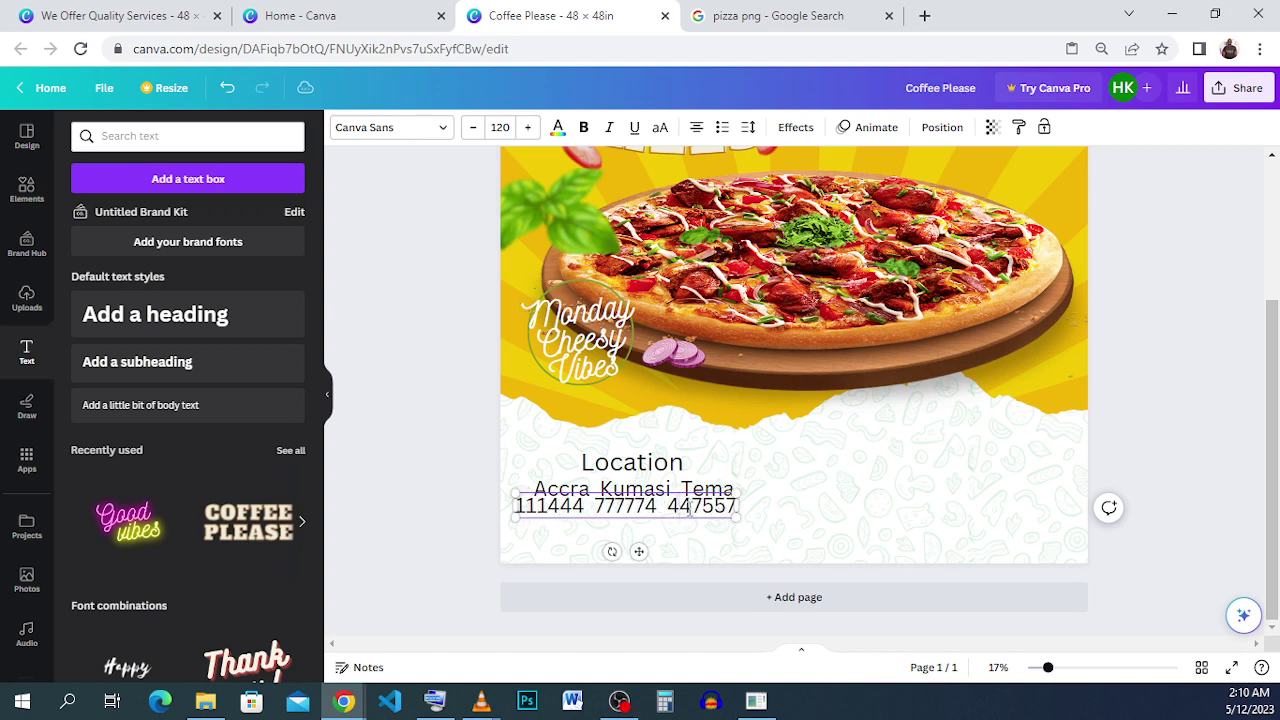
left_click(770, 515)
left_click_drag(658, 515, 667, 508)
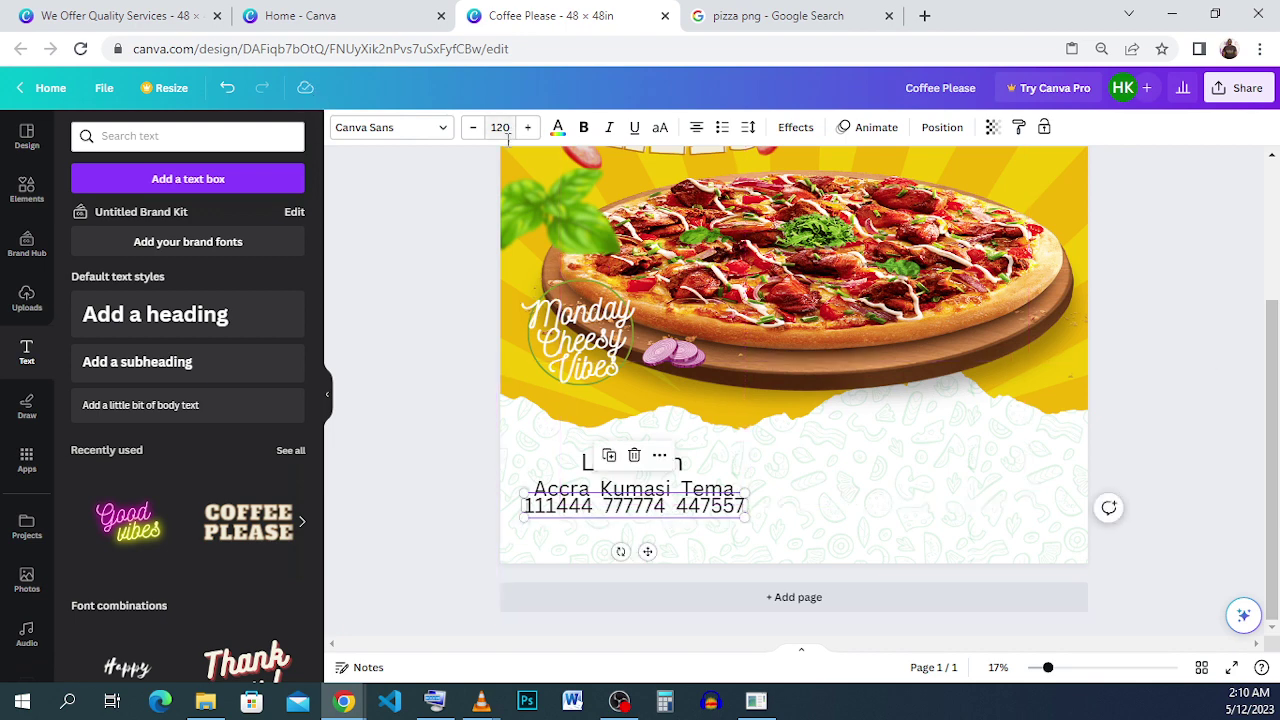
Reduce the numbers line to font size 111 and widen the gaps so each contact number sits under its city.
left_click(474, 128)
left_click(474, 128)
left_click(474, 128)
left_click(474, 128)
left_click(474, 128)
left_click(474, 128)
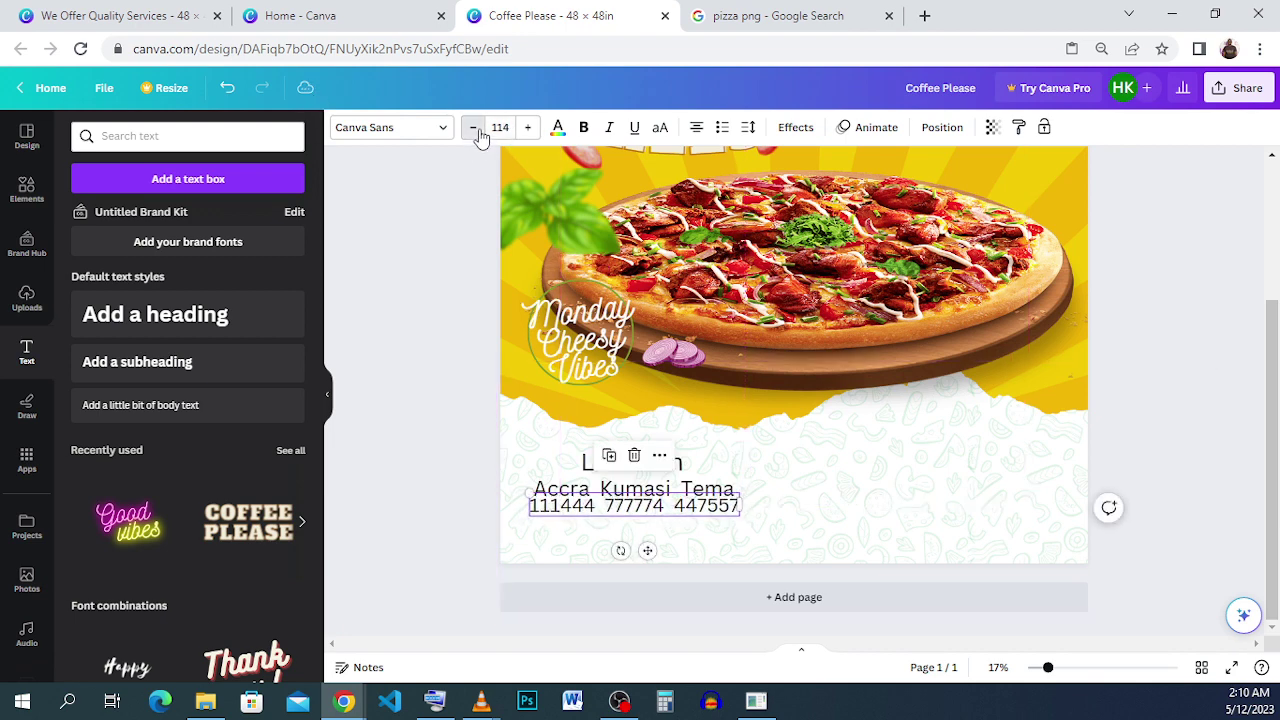
left_click(474, 128)
left_click(474, 128)
left_click(474, 128)
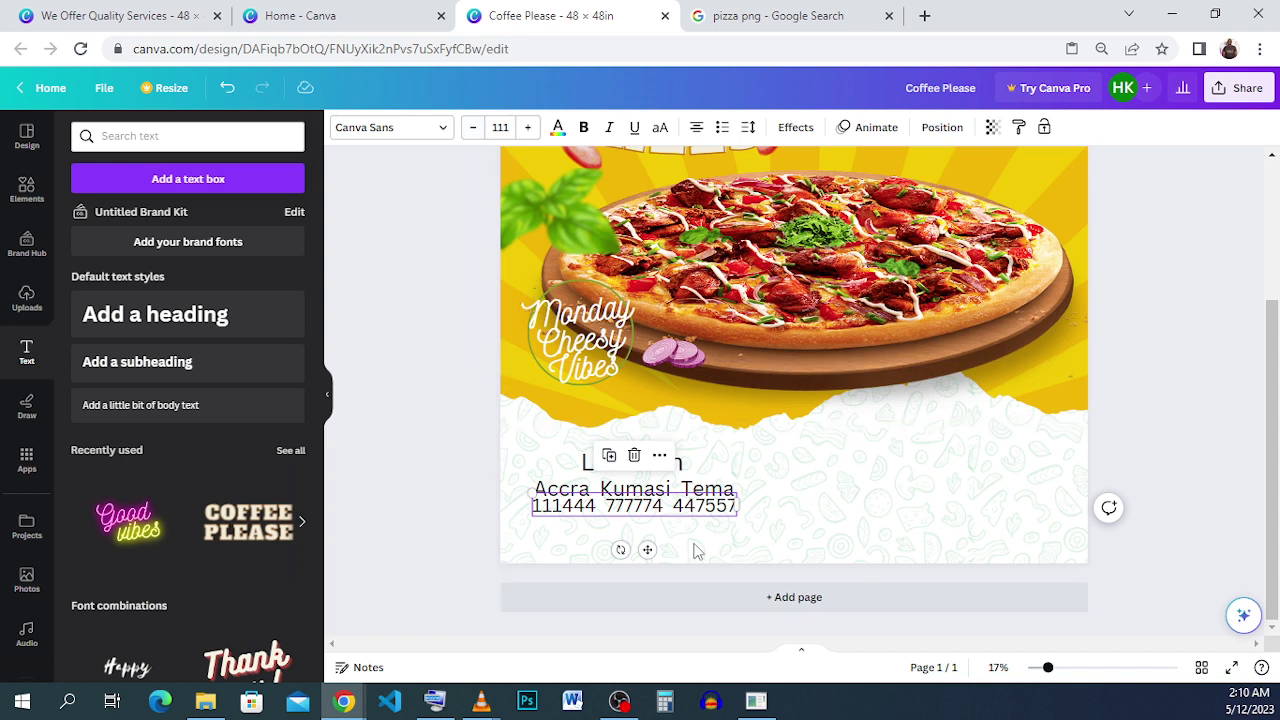
left_click(660, 505)
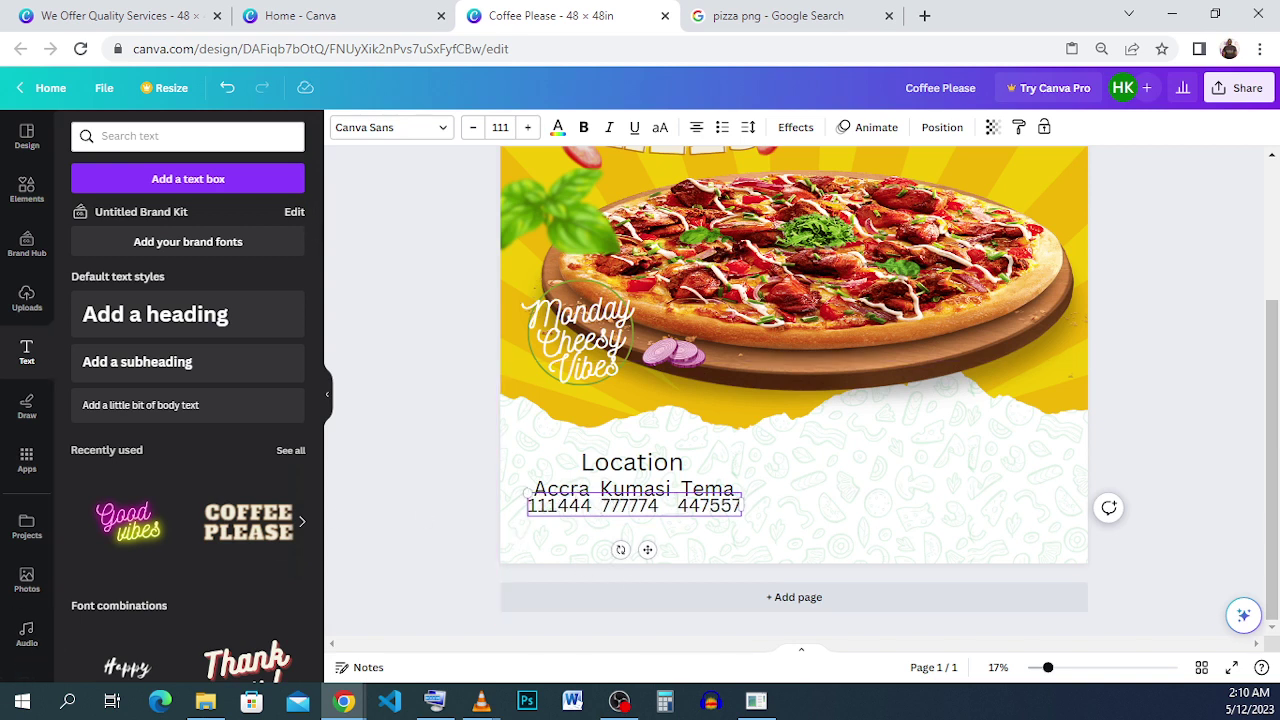
left_click(812, 490)
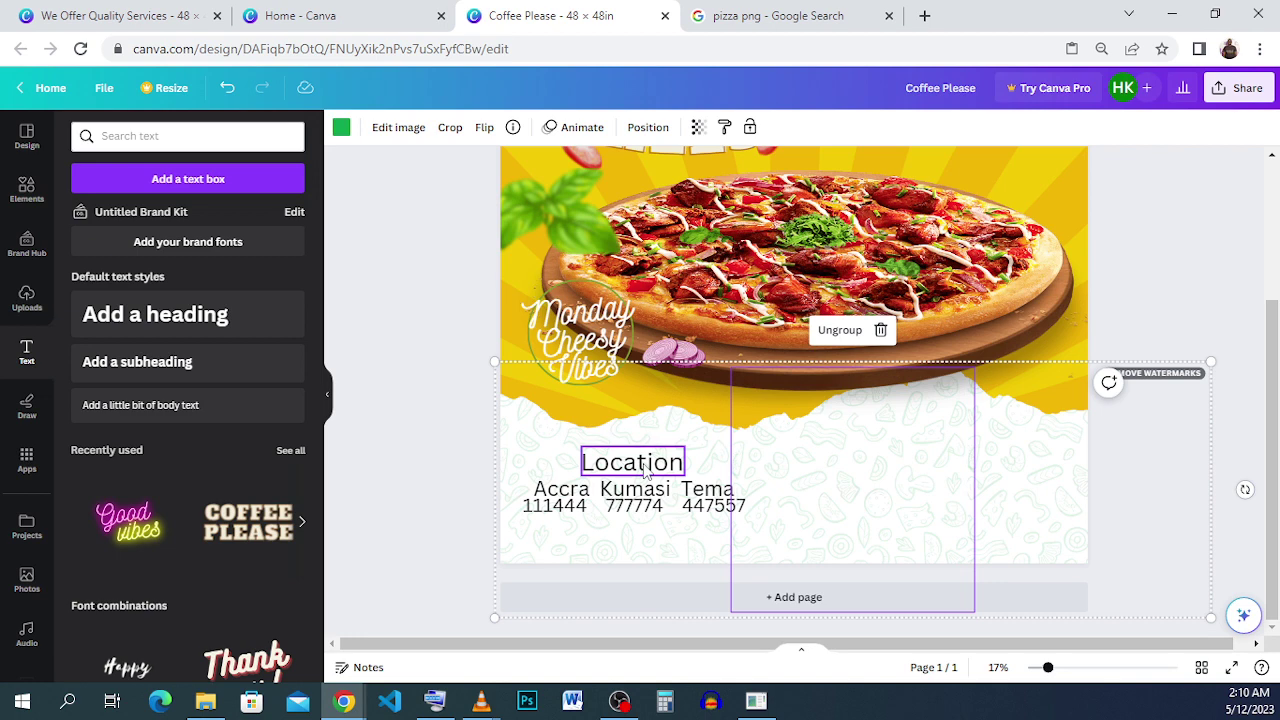
Check the locations block colours on the reference flyer and recolour the "Location" heading and the numbers line golden yellow.
left_click(125, 16)
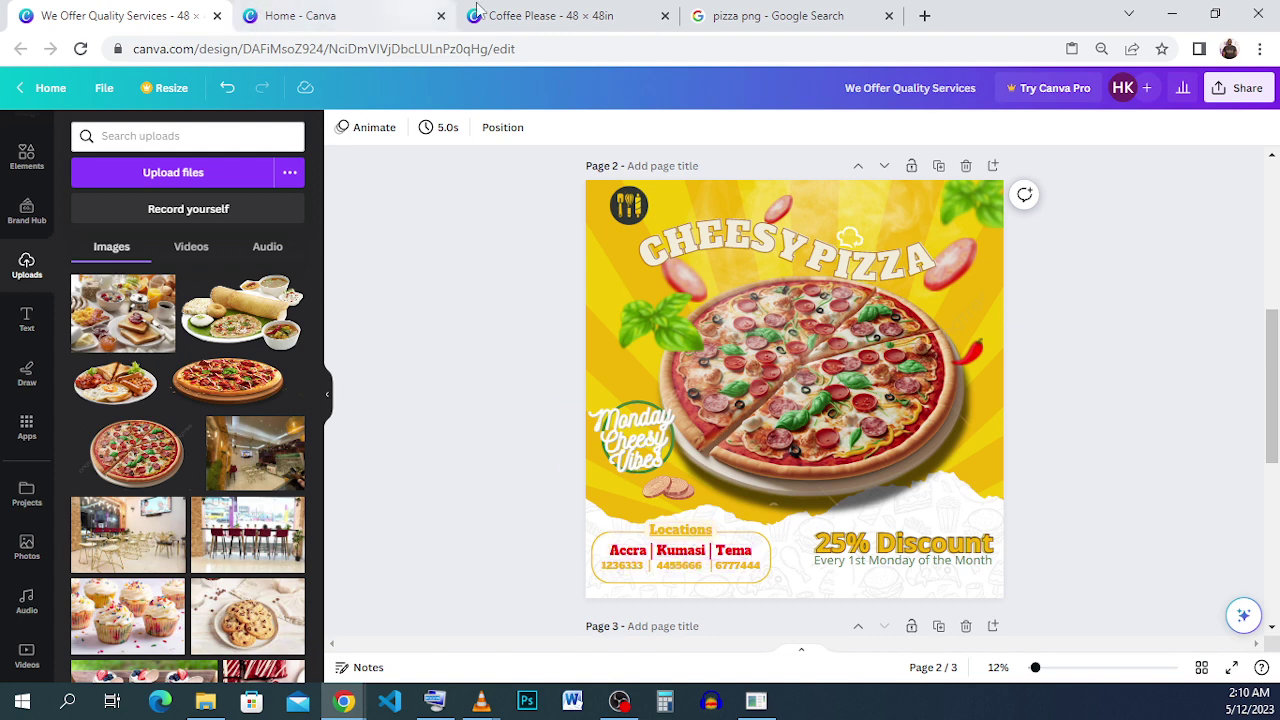
left_click(565, 18)
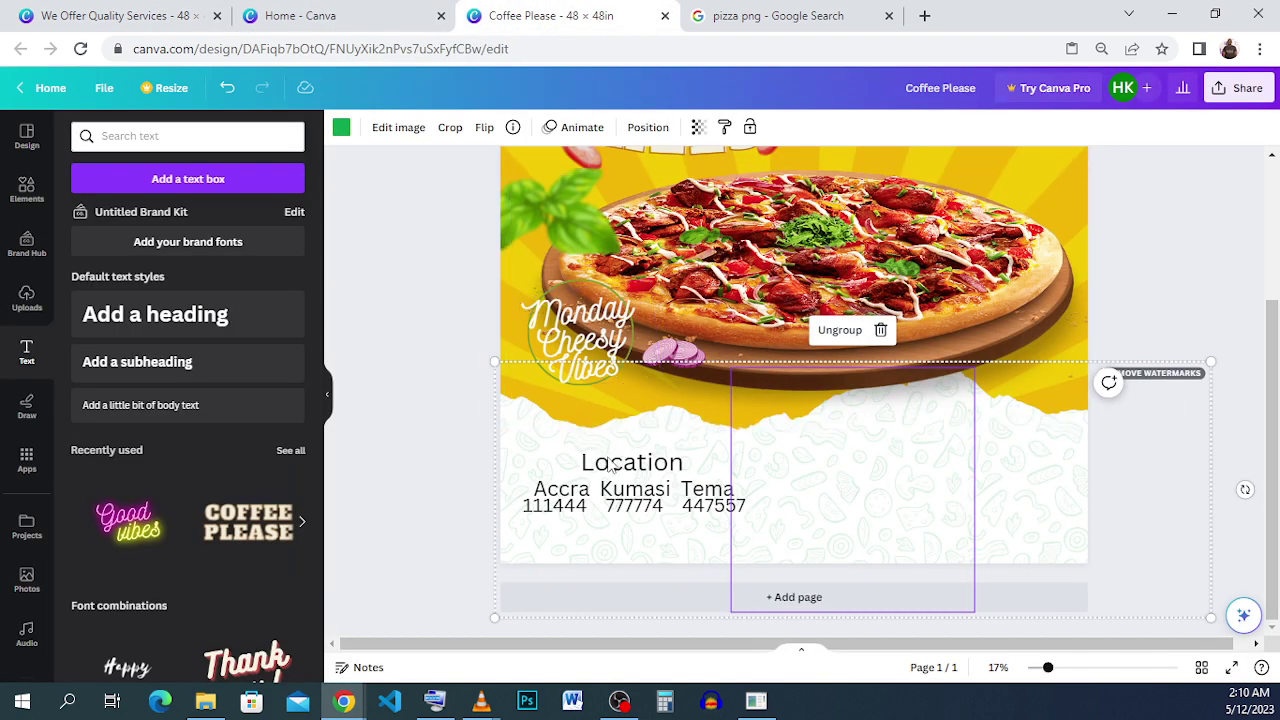
left_click(558, 127)
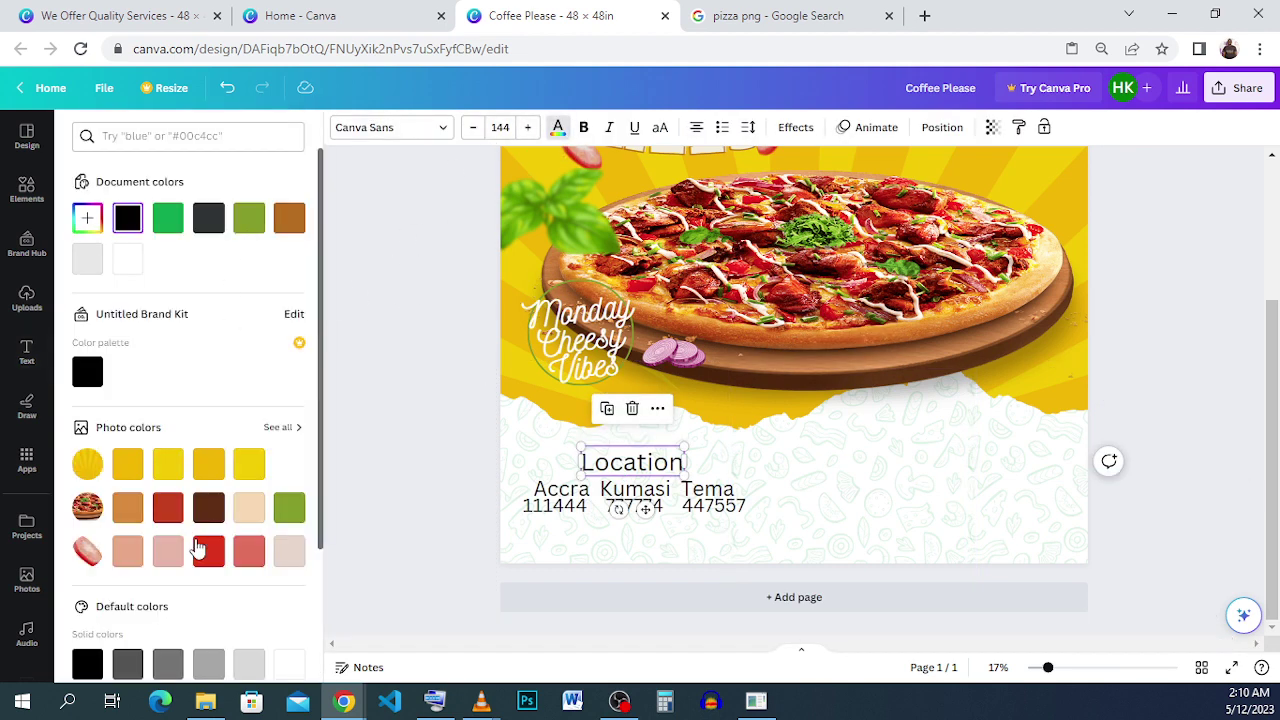
left_click(208, 463)
left_click(640, 506)
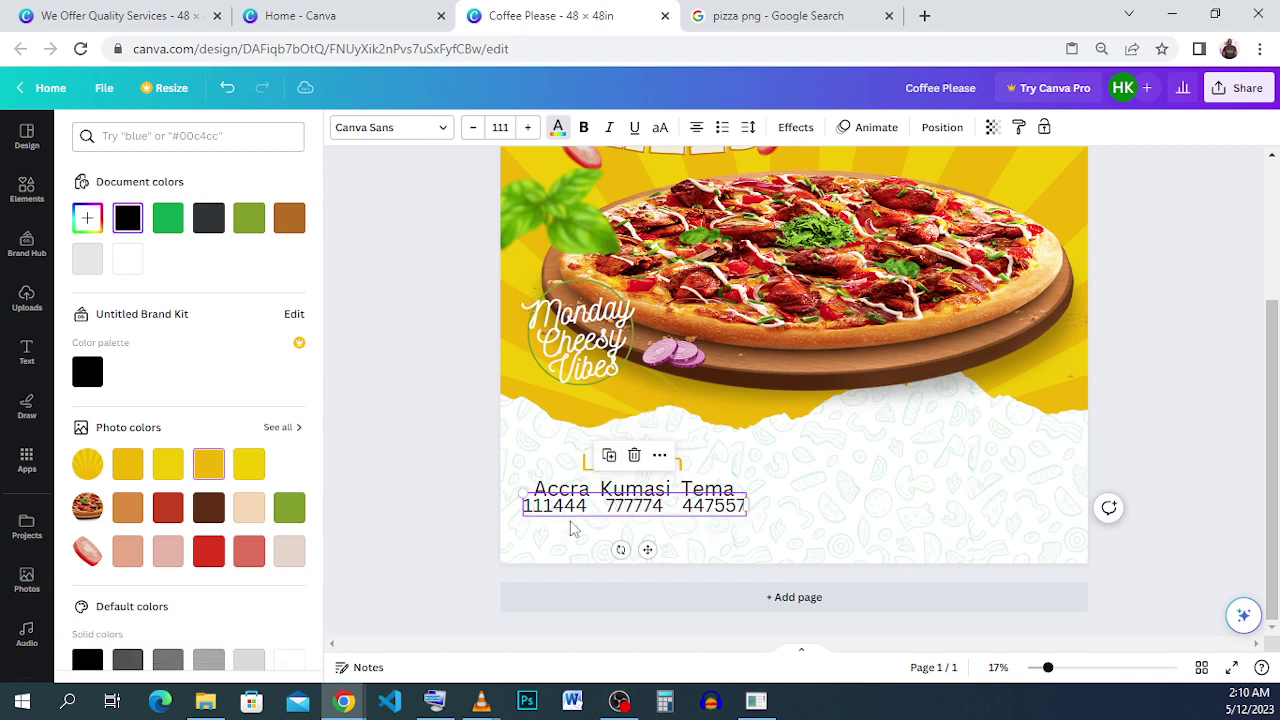
left_click(208, 463)
Recolour the city-names line red using the red from the onion slice's photo colours.
left_click(634, 488)
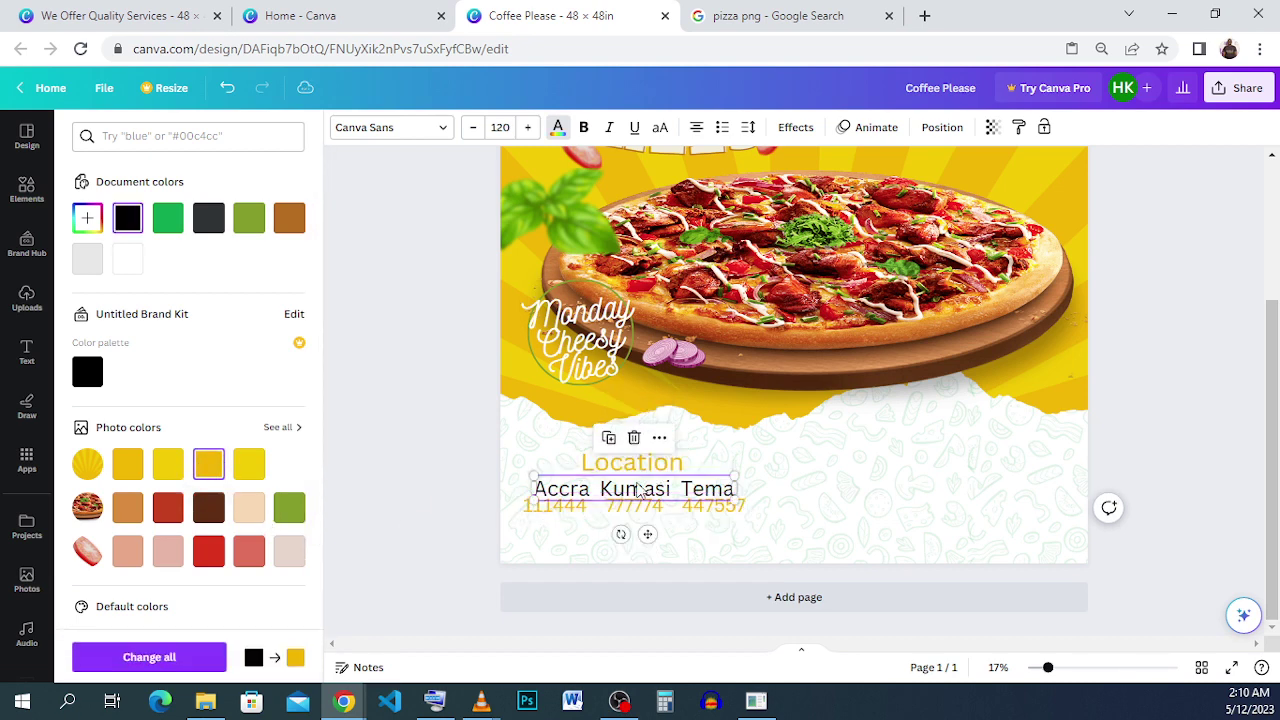
left_click(214, 553)
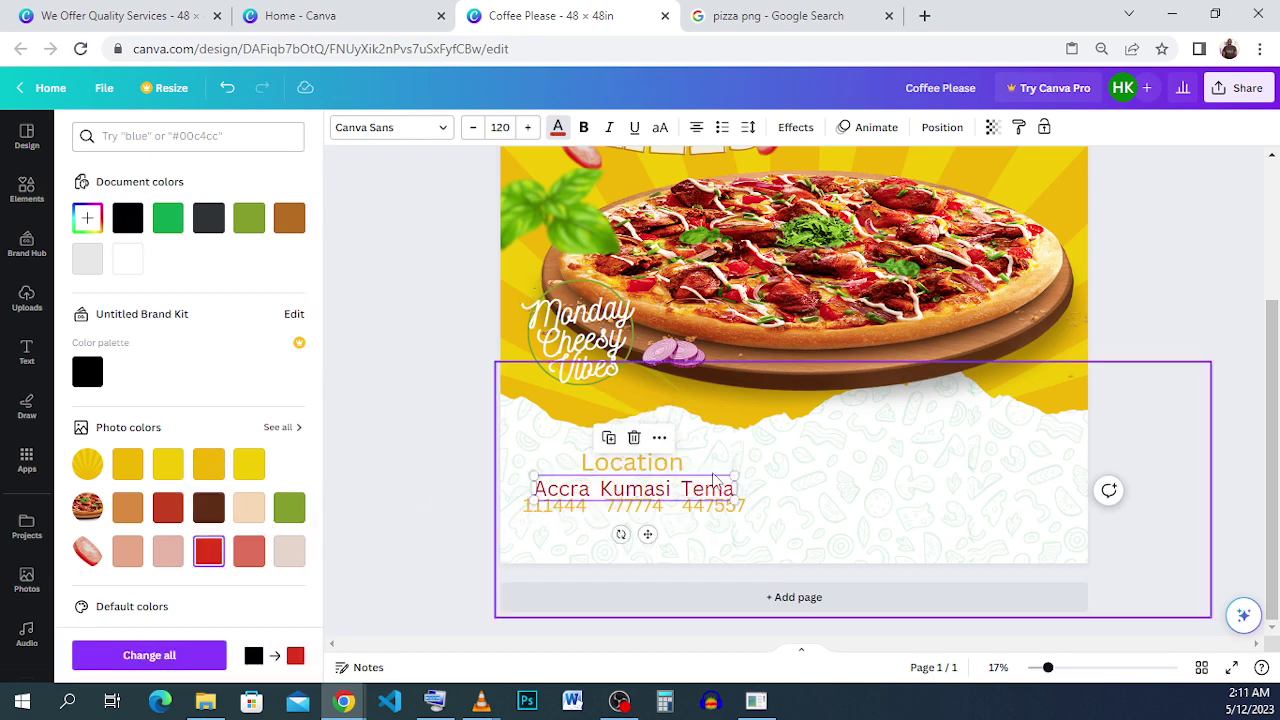
left_click(545, 488)
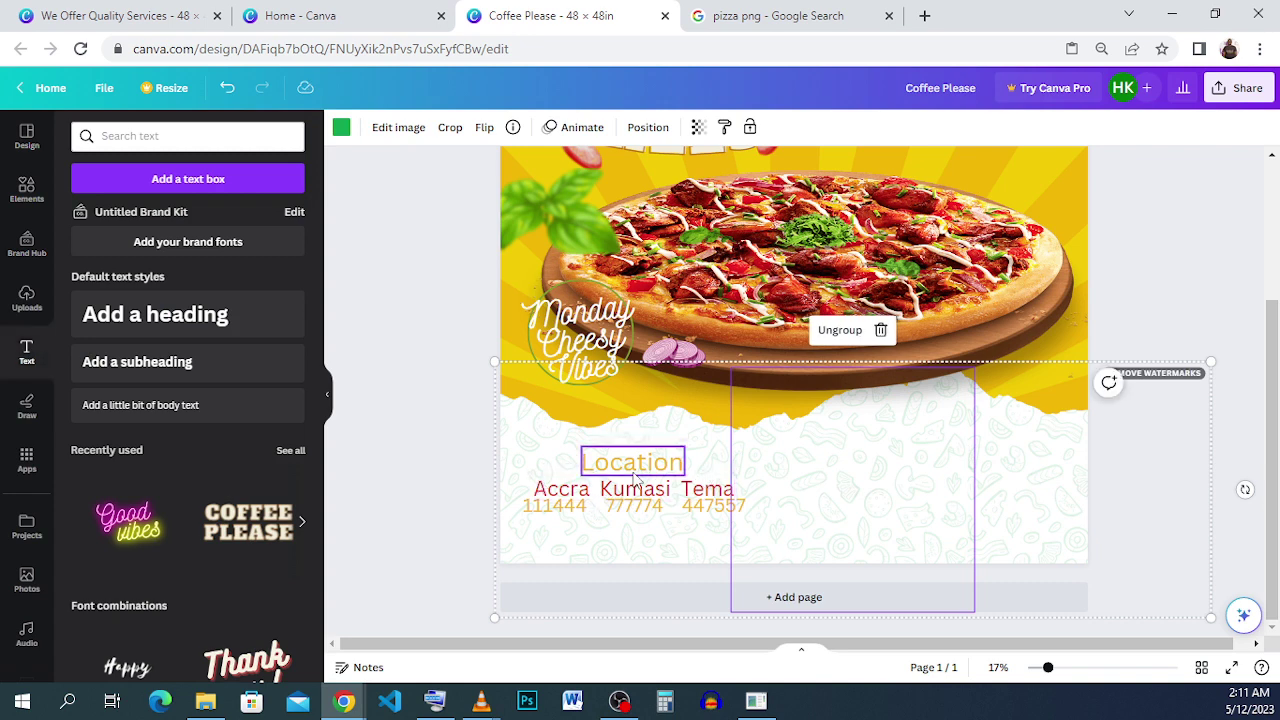
Apply a Background text effect to the "Location" heading and colour that background white.
left_click(646, 468)
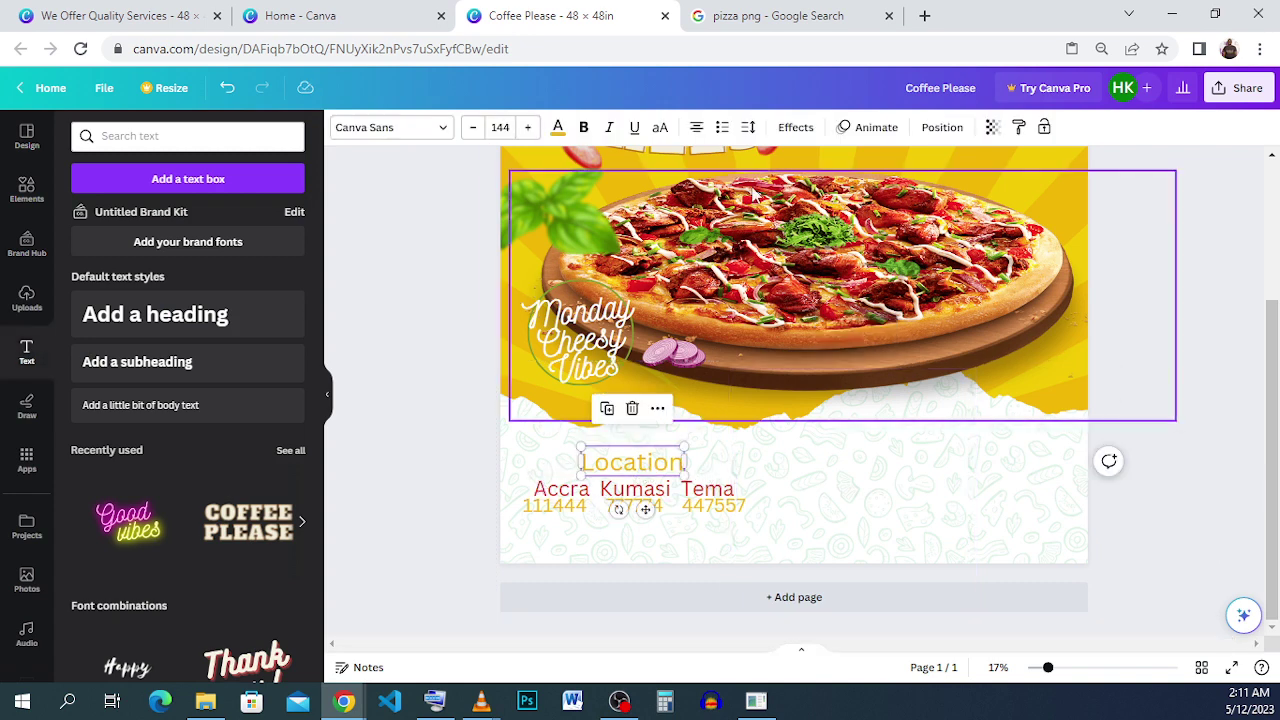
left_click(786, 128)
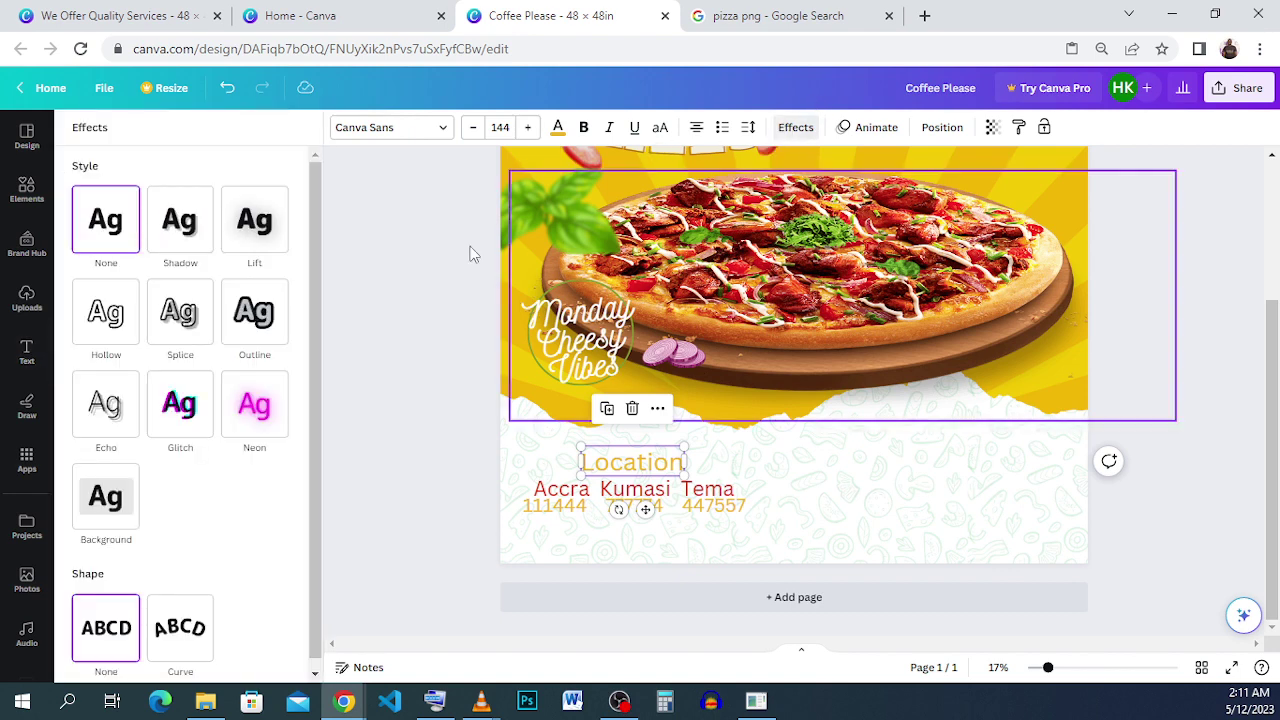
left_click(108, 522)
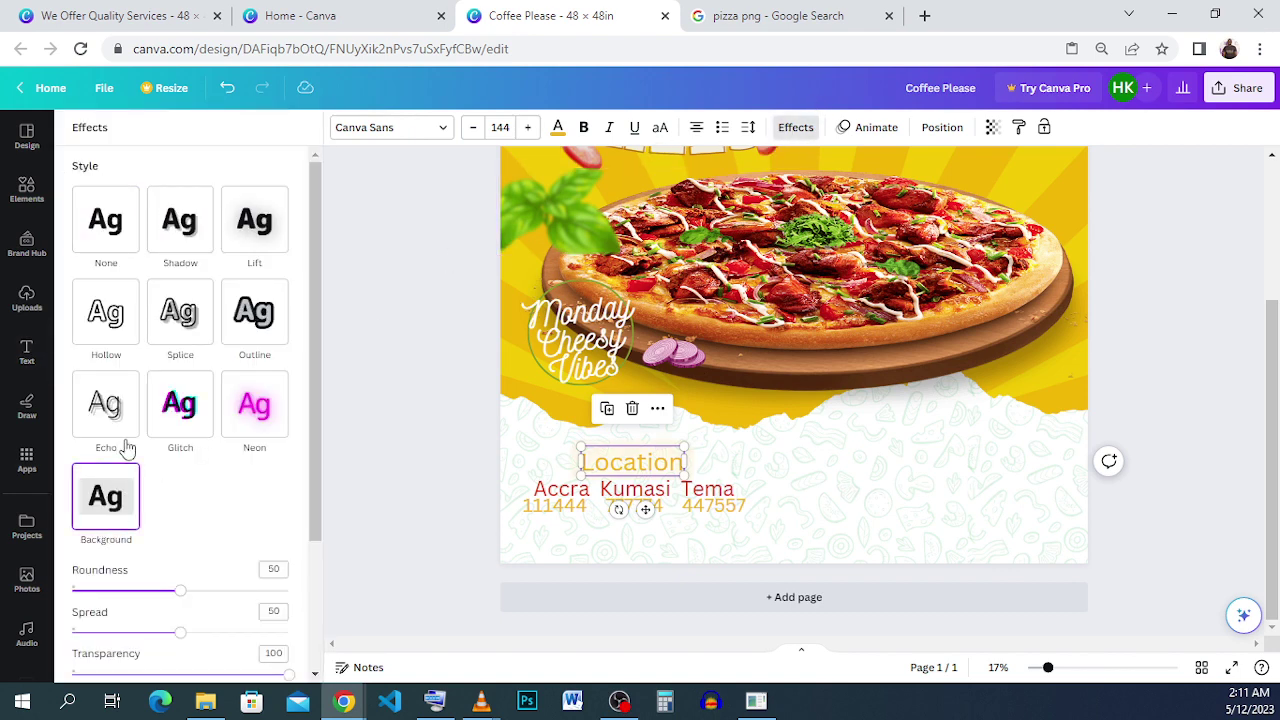
scroll(127, 447, "down", 2)
left_click(277, 522)
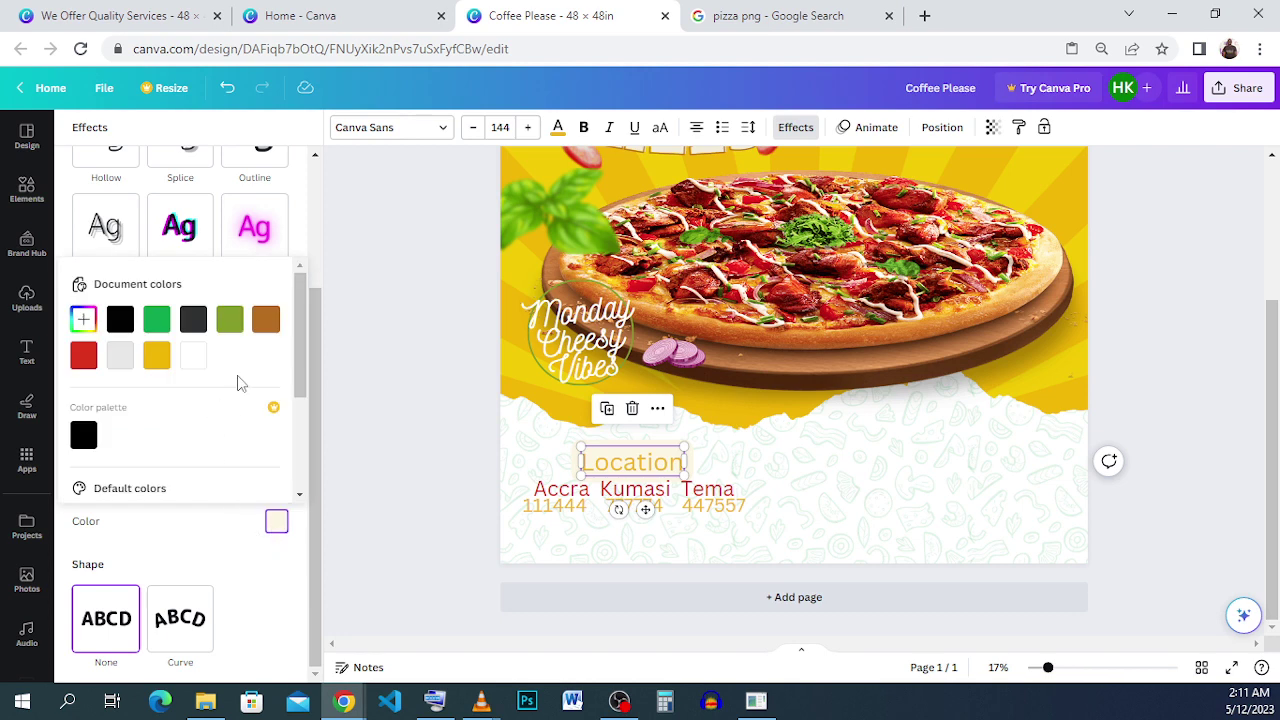
left_click(194, 360)
left_click(777, 474)
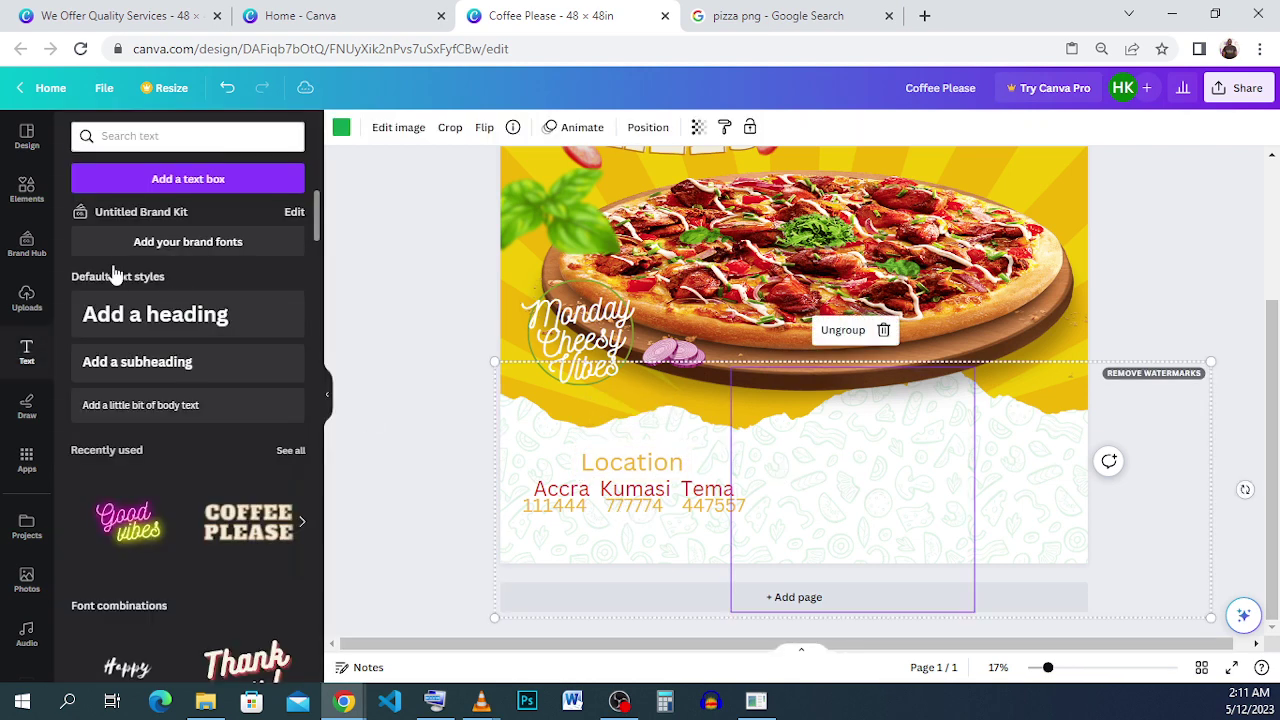
Add a rounded square shape and resize it into a wide box around the city names and contact numbers.
left_click(42, 190)
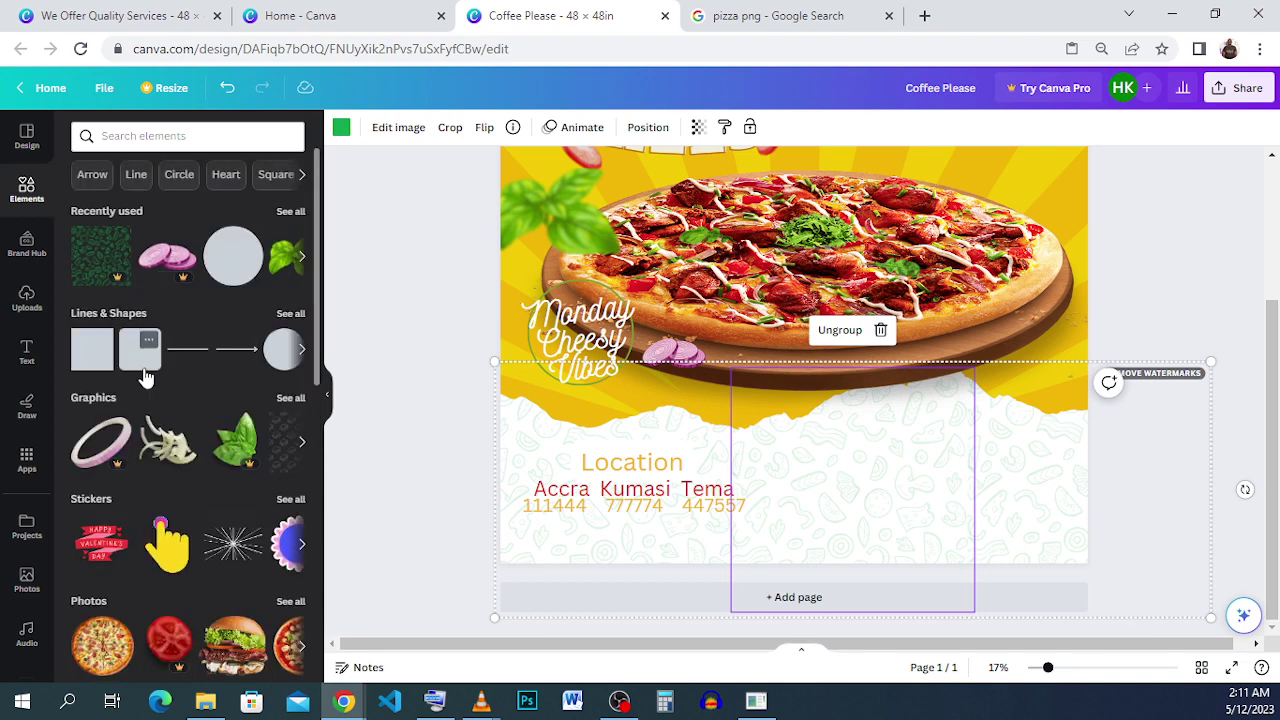
left_click(146, 362)
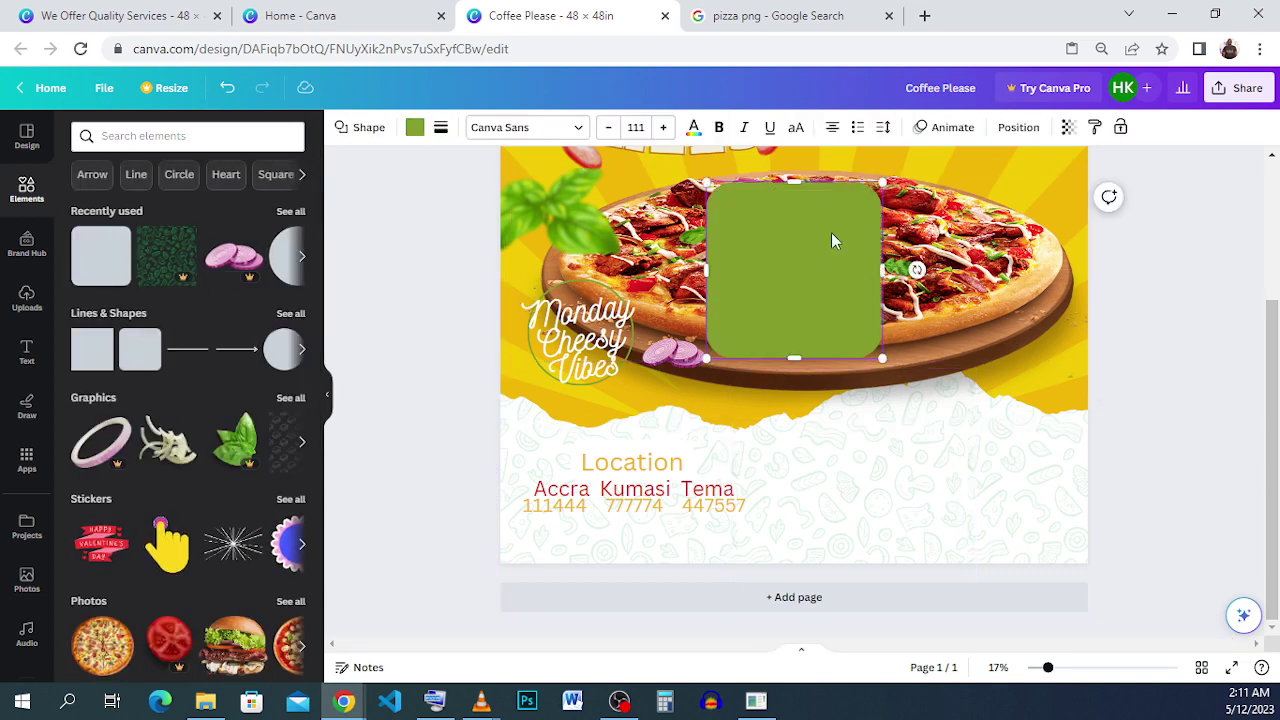
left_click_drag(834, 240, 643, 409)
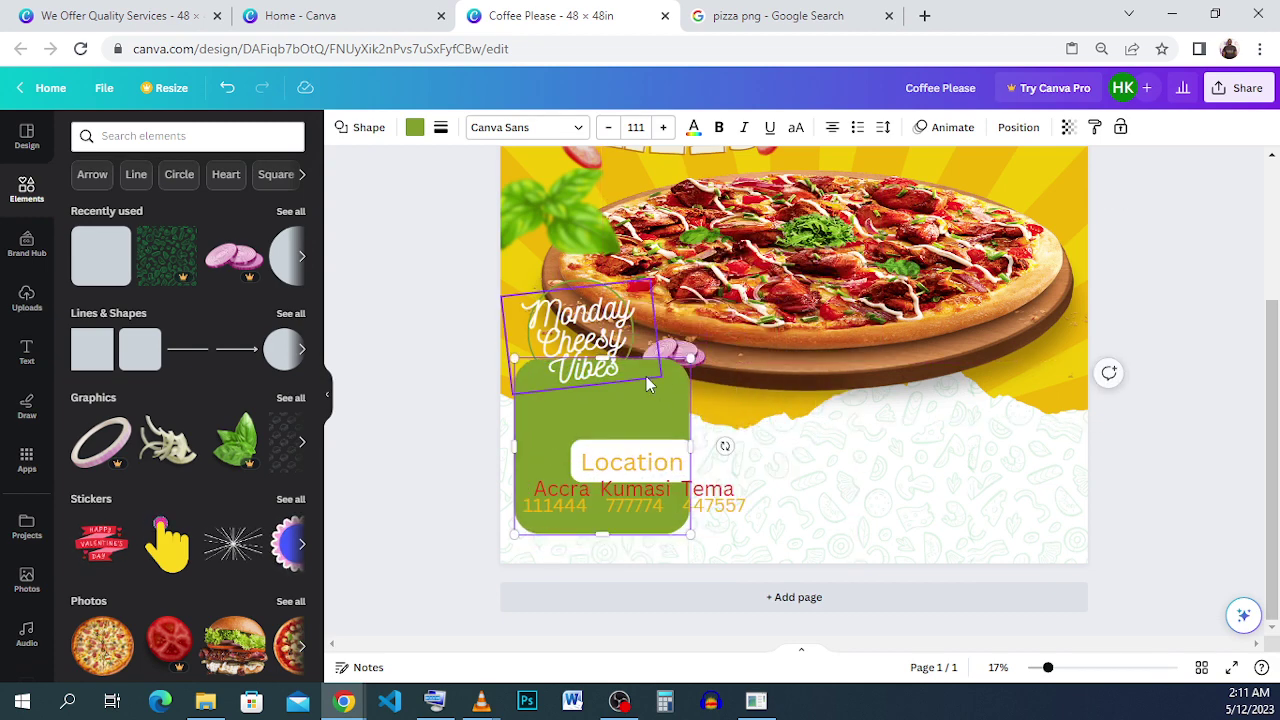
left_click_drag(690, 358, 753, 465)
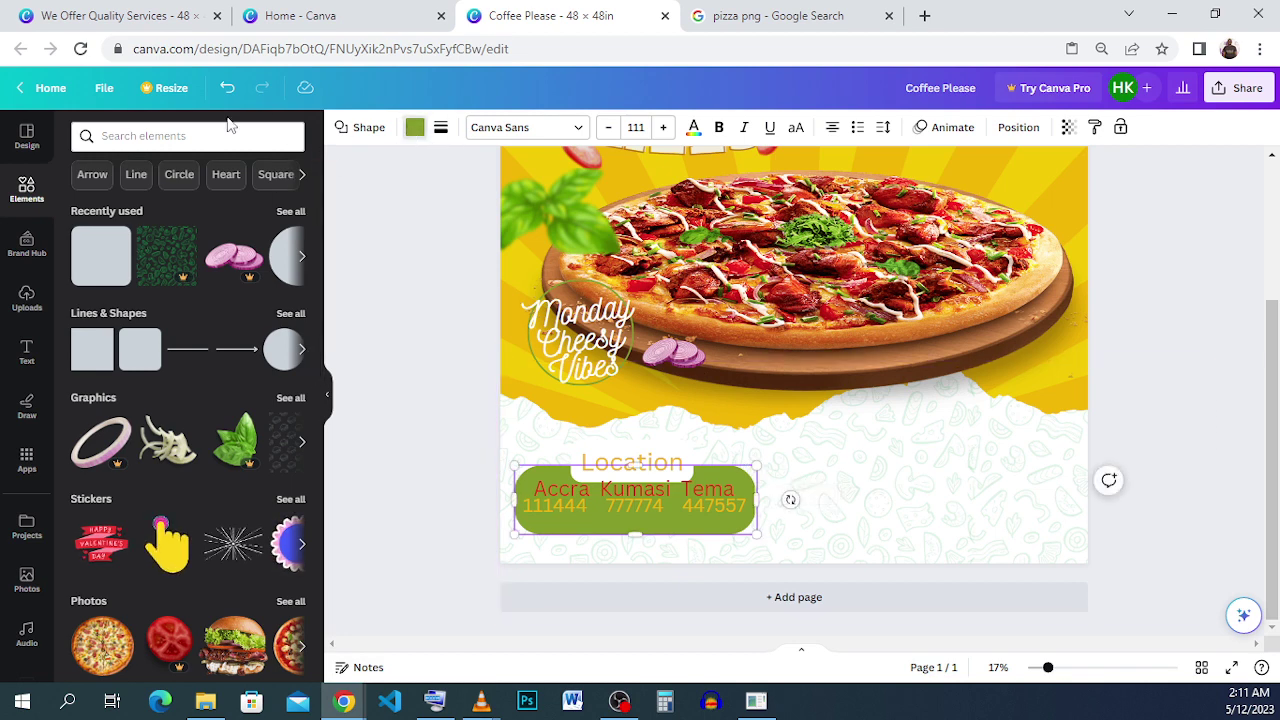
Remove the rounded box's fill and give it a solid border with a weight of 11.
left_click(414, 127)
left_click(145, 222)
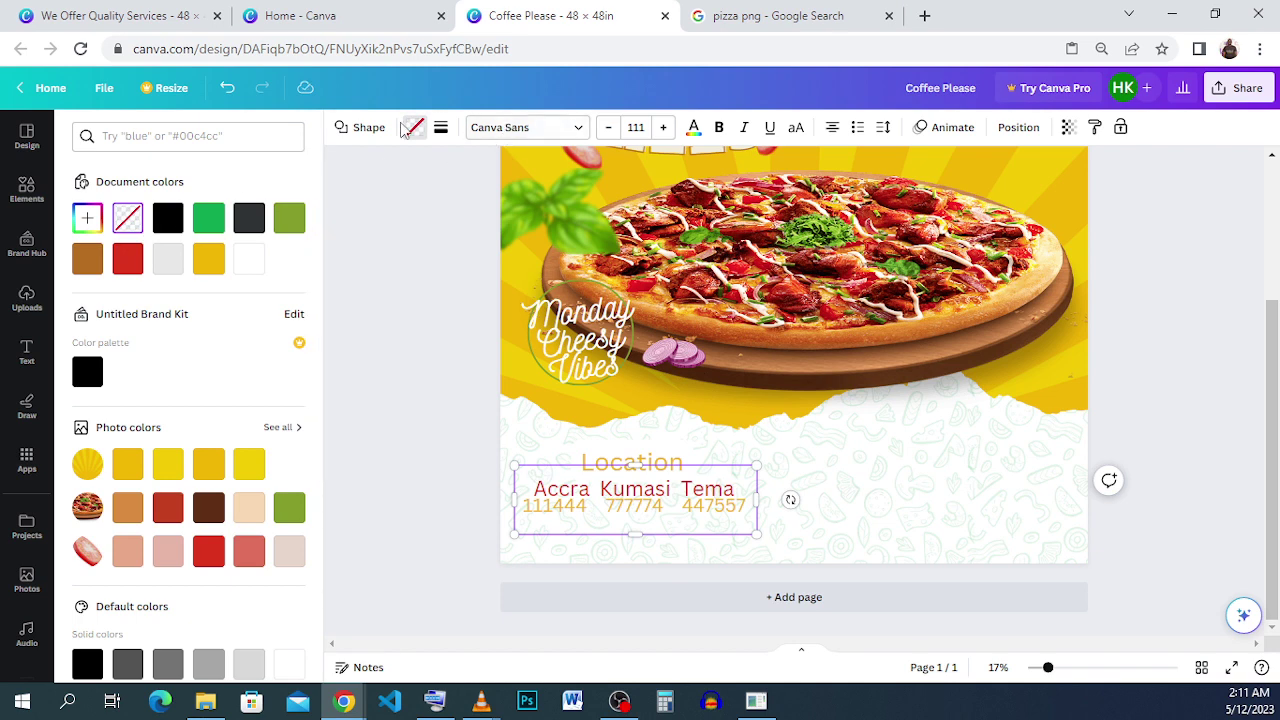
left_click(440, 127)
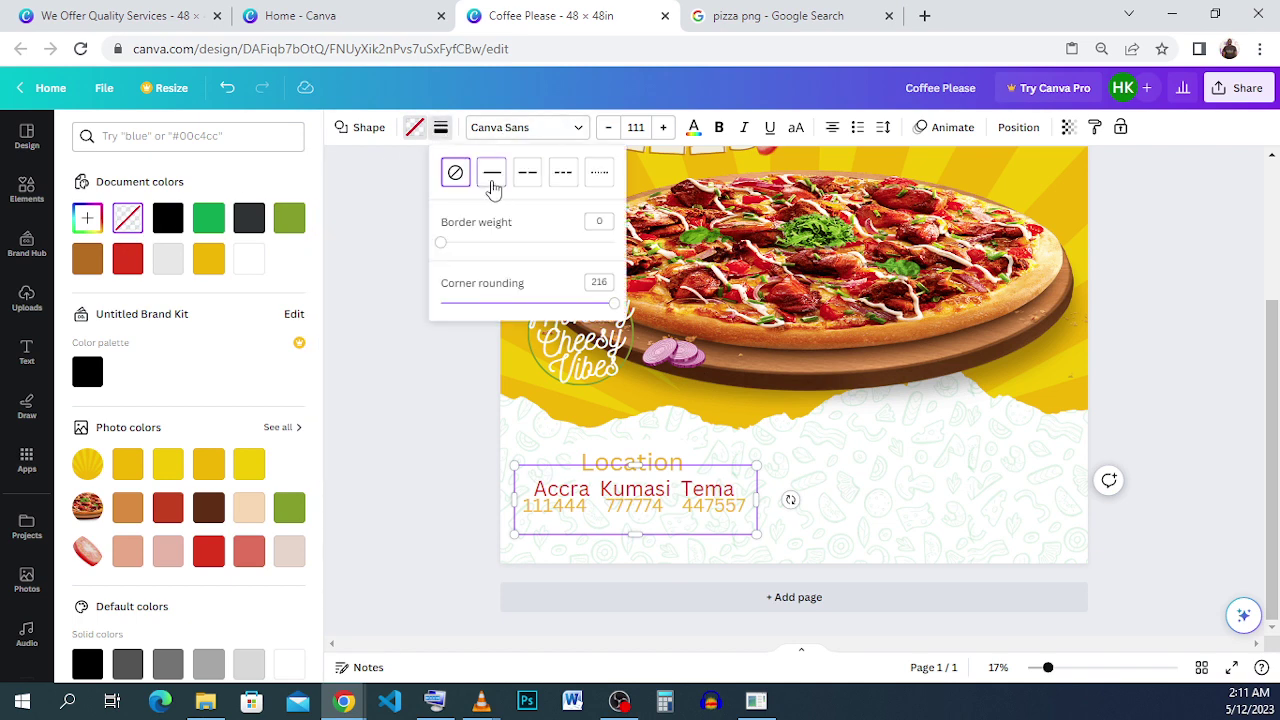
left_click(492, 174)
left_click_drag(452, 250, 461, 250)
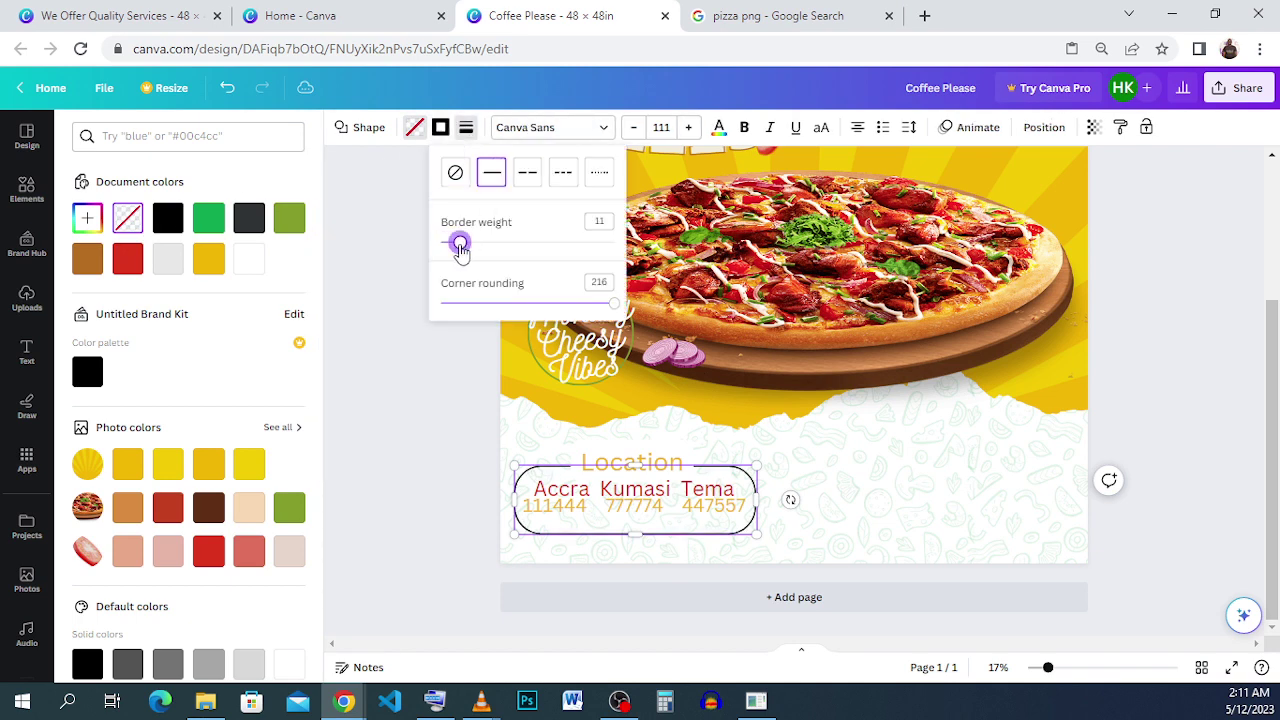
Colour the rounded box's border golden yellow, keeping no fill, and shorten the box slightly from its lower edge.
left_click(208, 258)
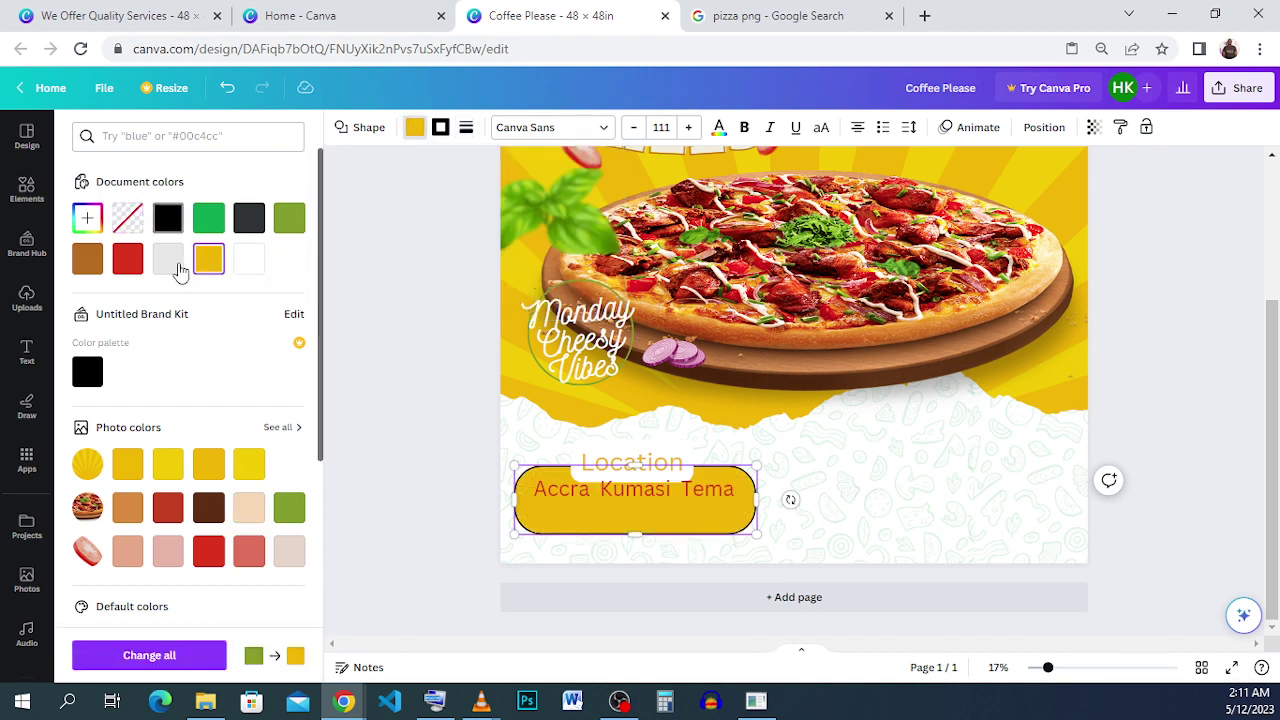
left_click(140, 228)
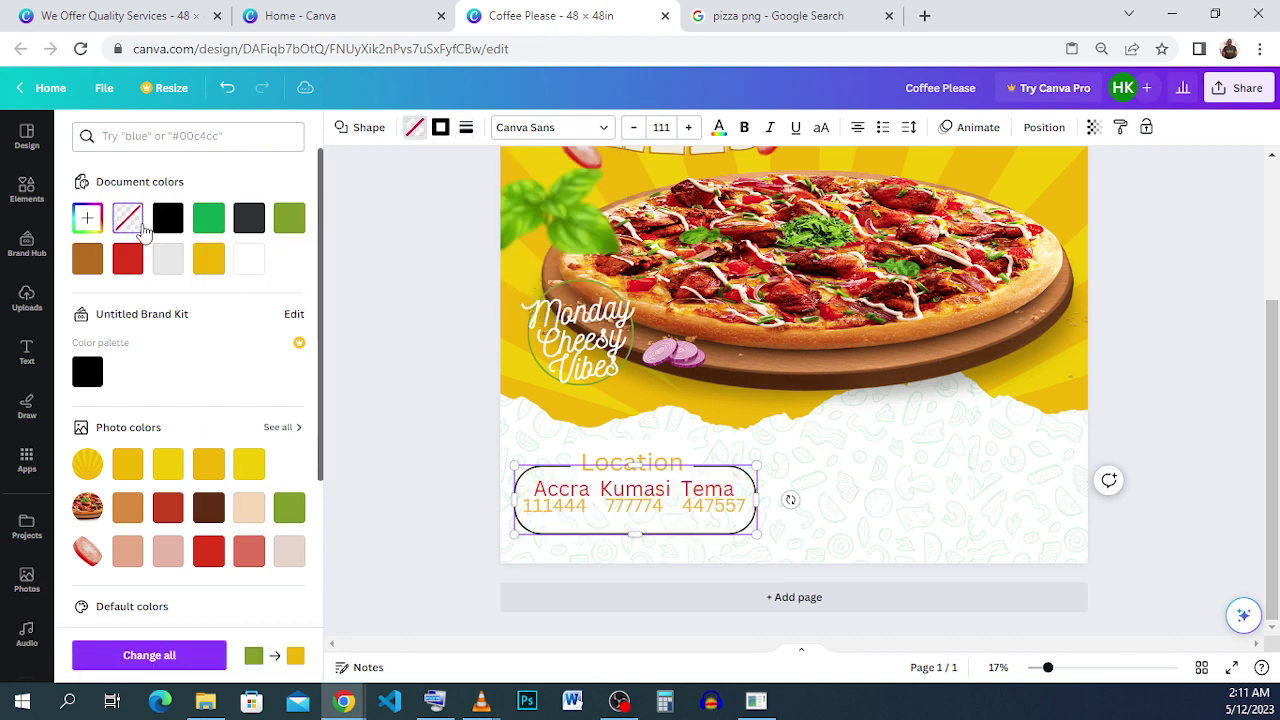
left_click(447, 132)
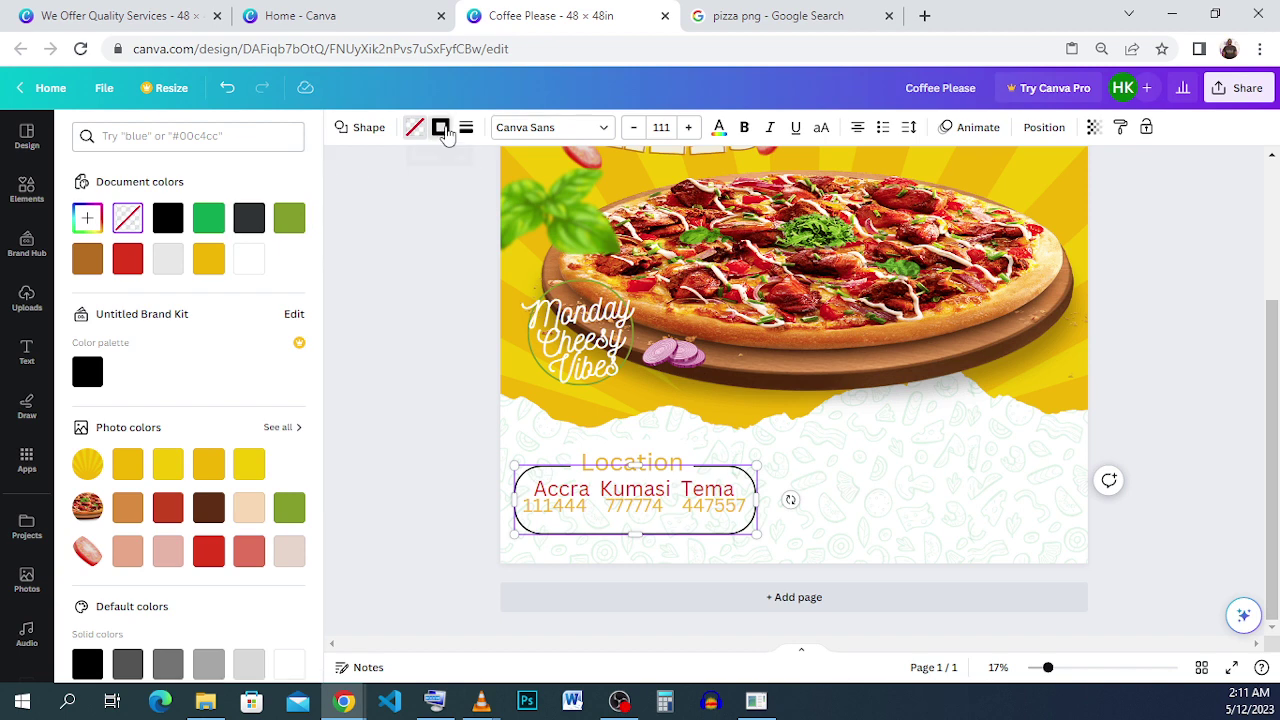
left_click(168, 258)
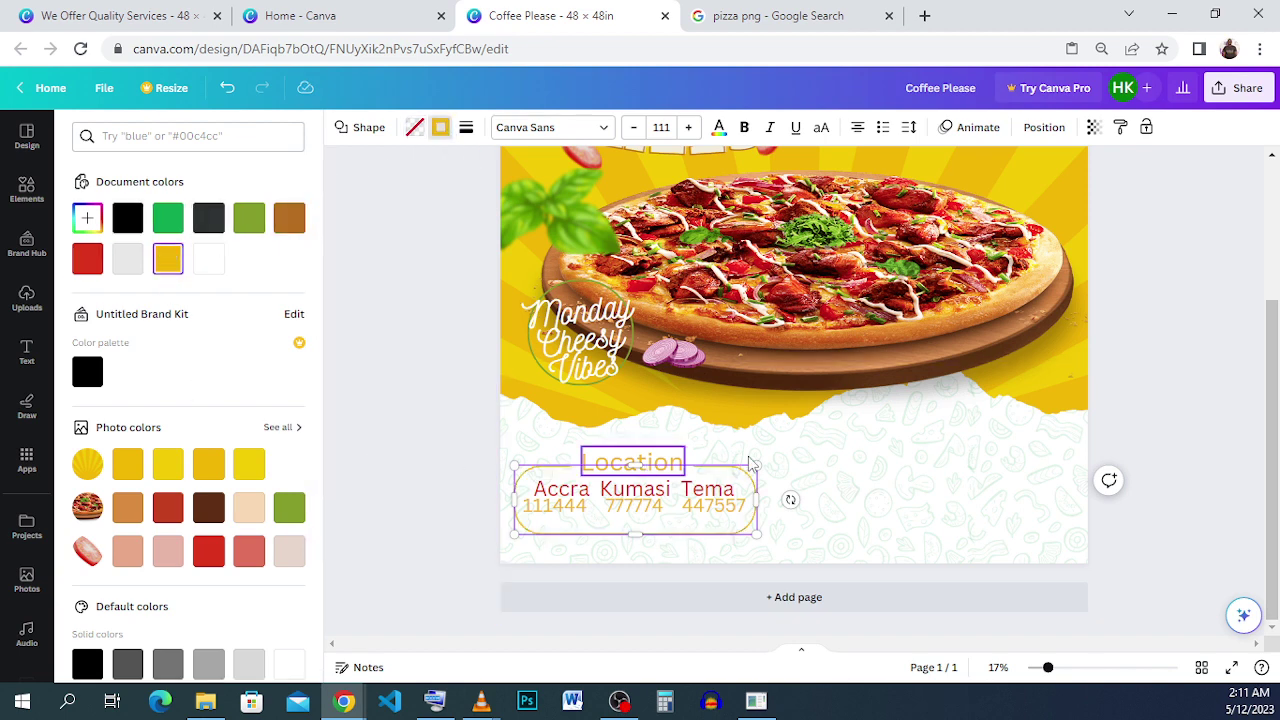
left_click(820, 498)
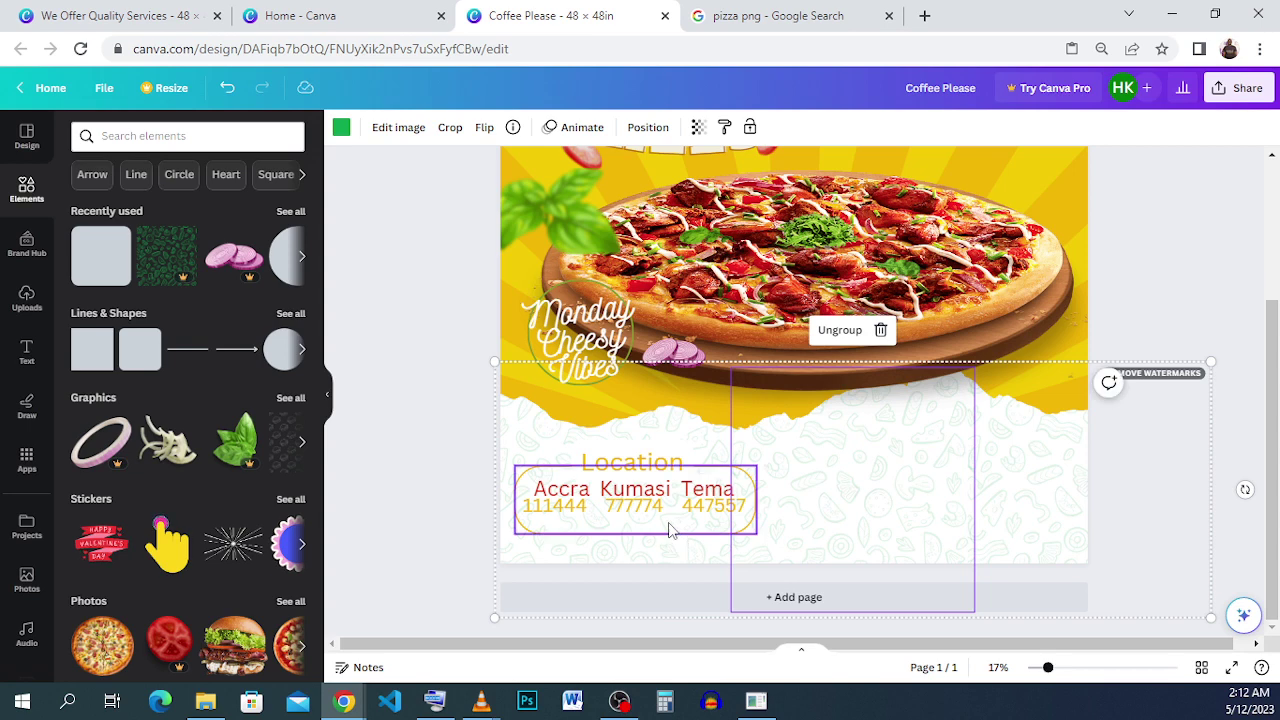
left_click(625, 533)
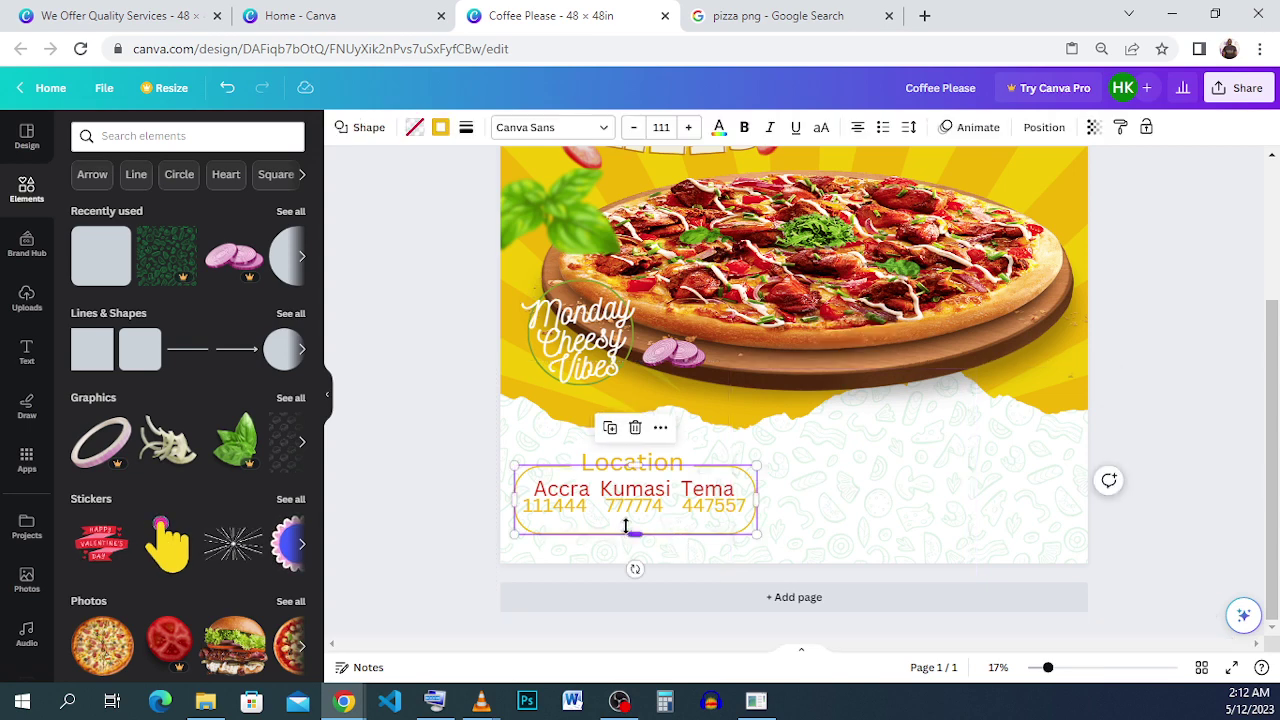
left_click_drag(625, 533, 627, 528)
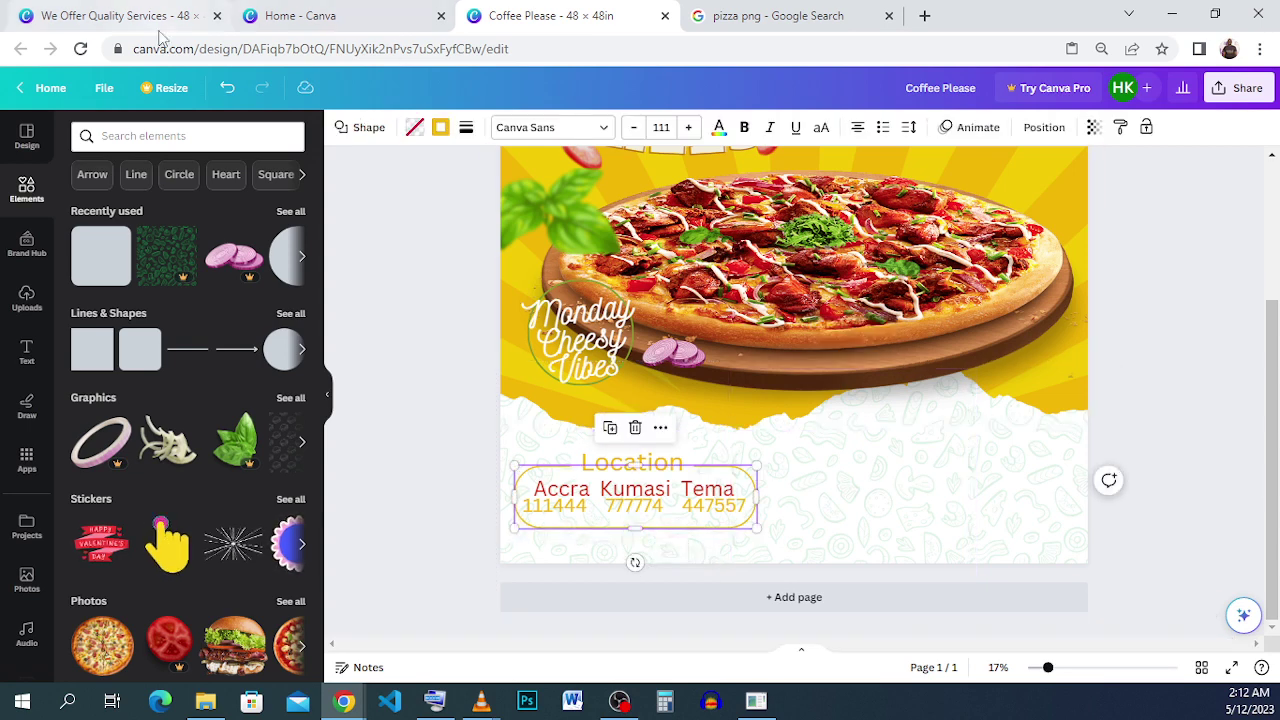
Check the city names on the reference flyer and make the city-names line bold at font size 121.
left_click(178, 28)
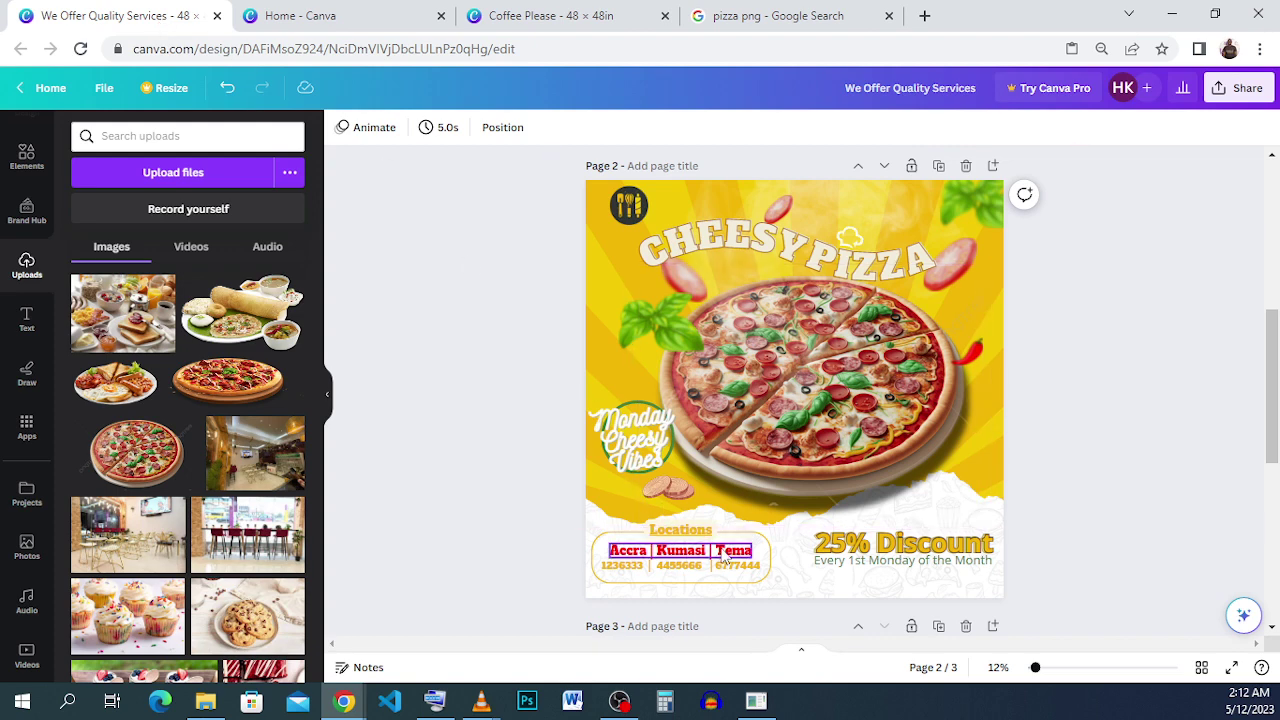
left_click(578, 12)
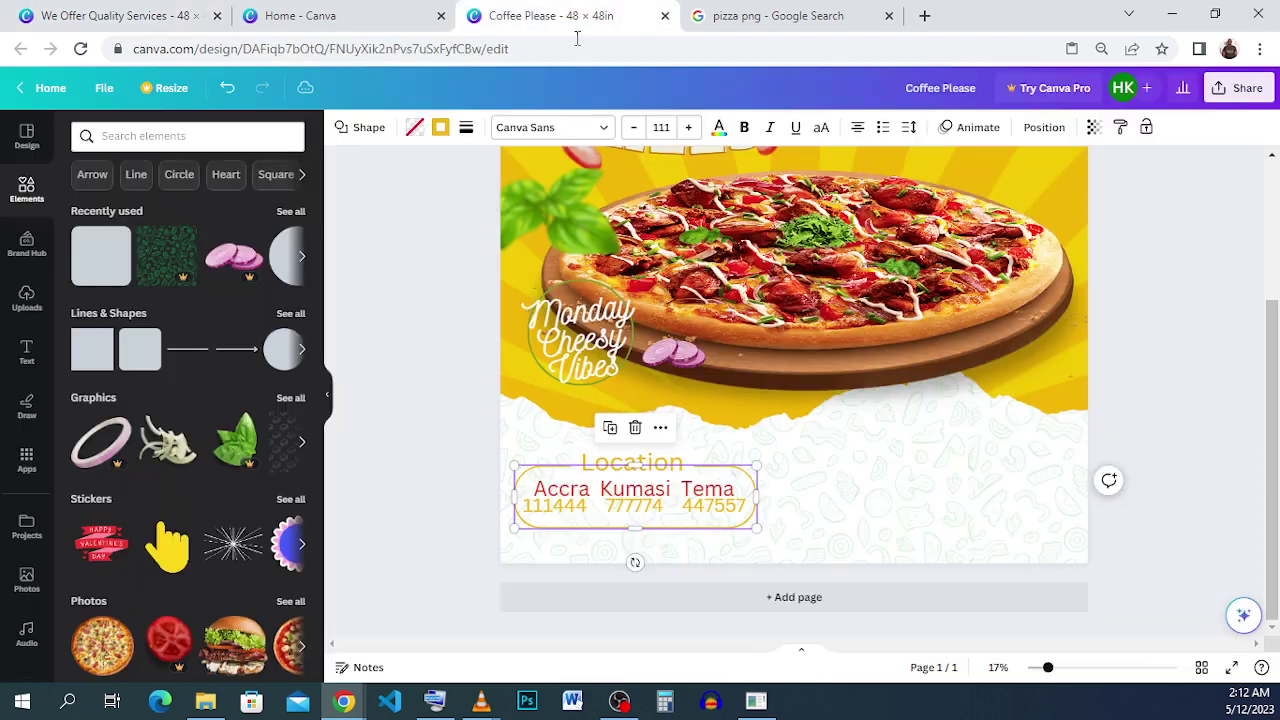
left_click(598, 489)
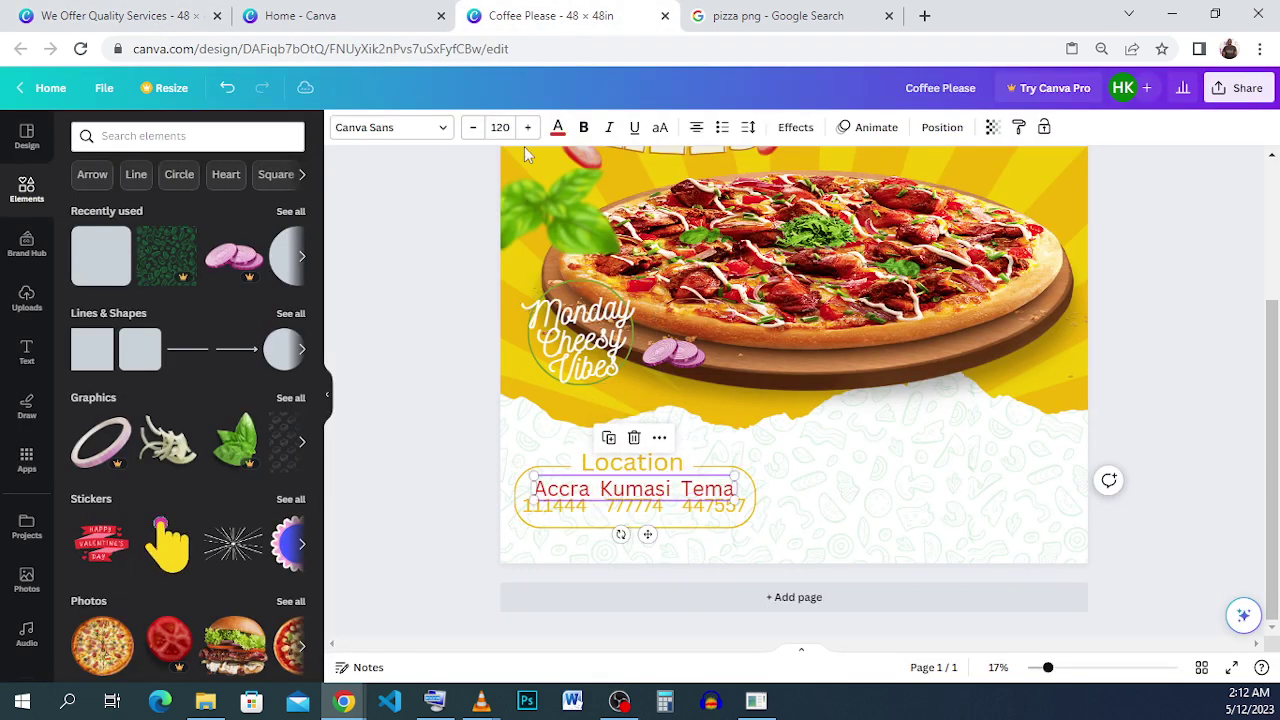
left_click(585, 128)
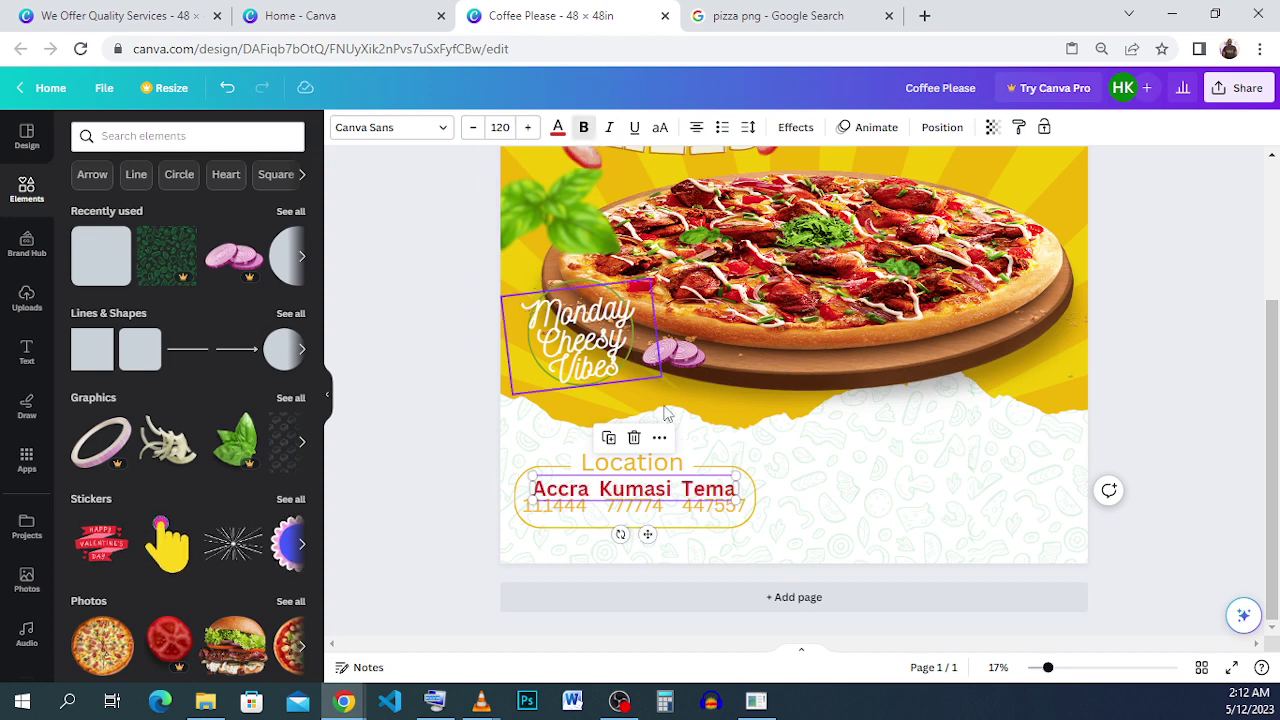
left_click(528, 127)
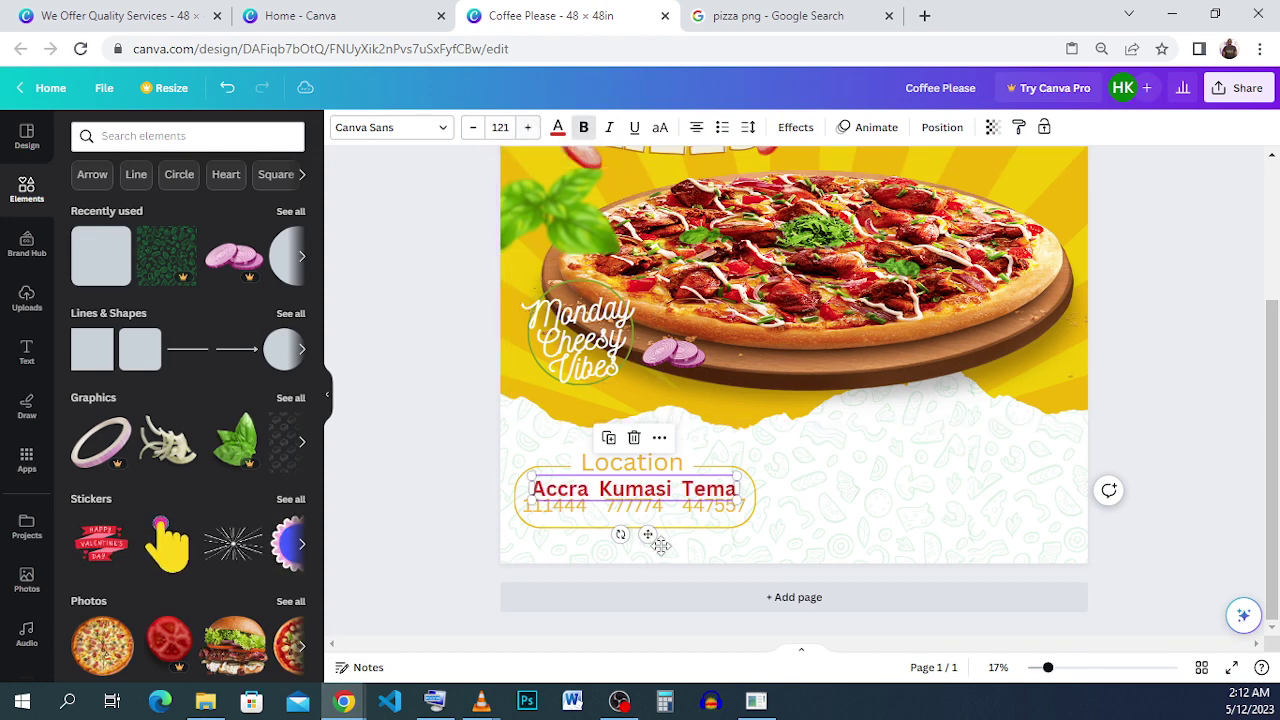
left_click(812, 548)
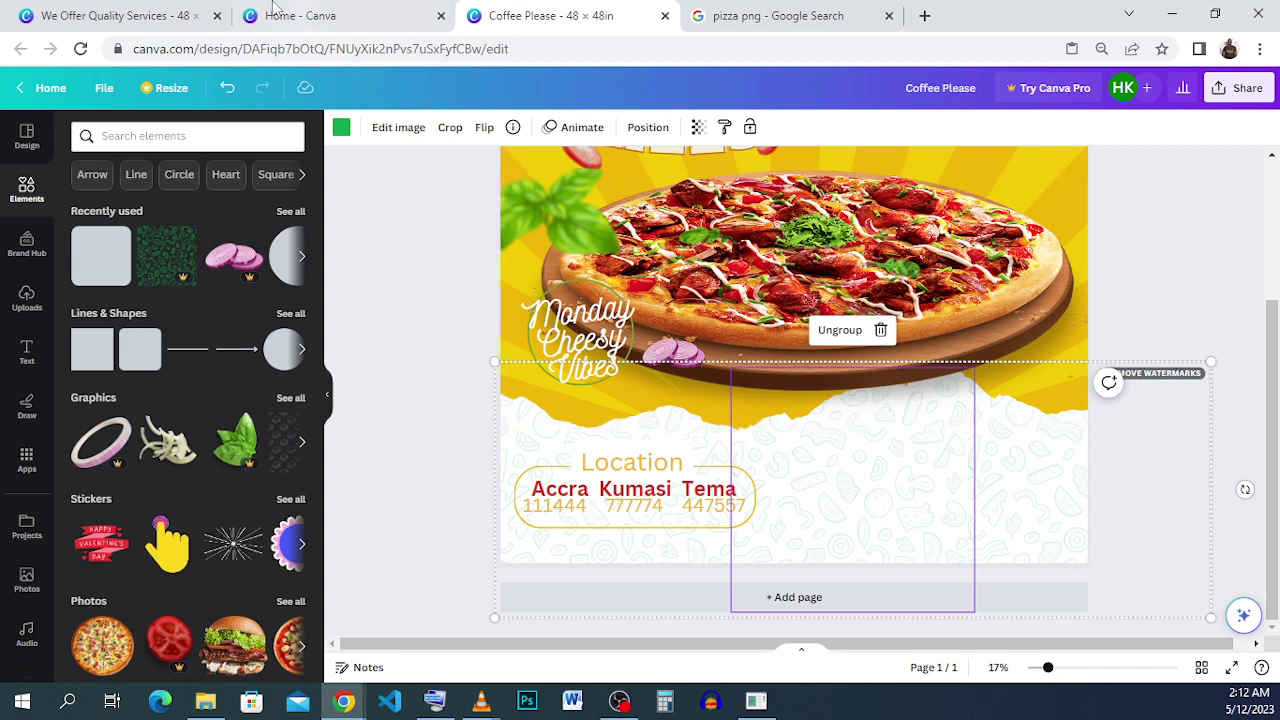
Check the reference flyer, add the "COFFEE PLEASE" text style to the blank area beside the locations block, and widen its text box.
left_click(130, 16)
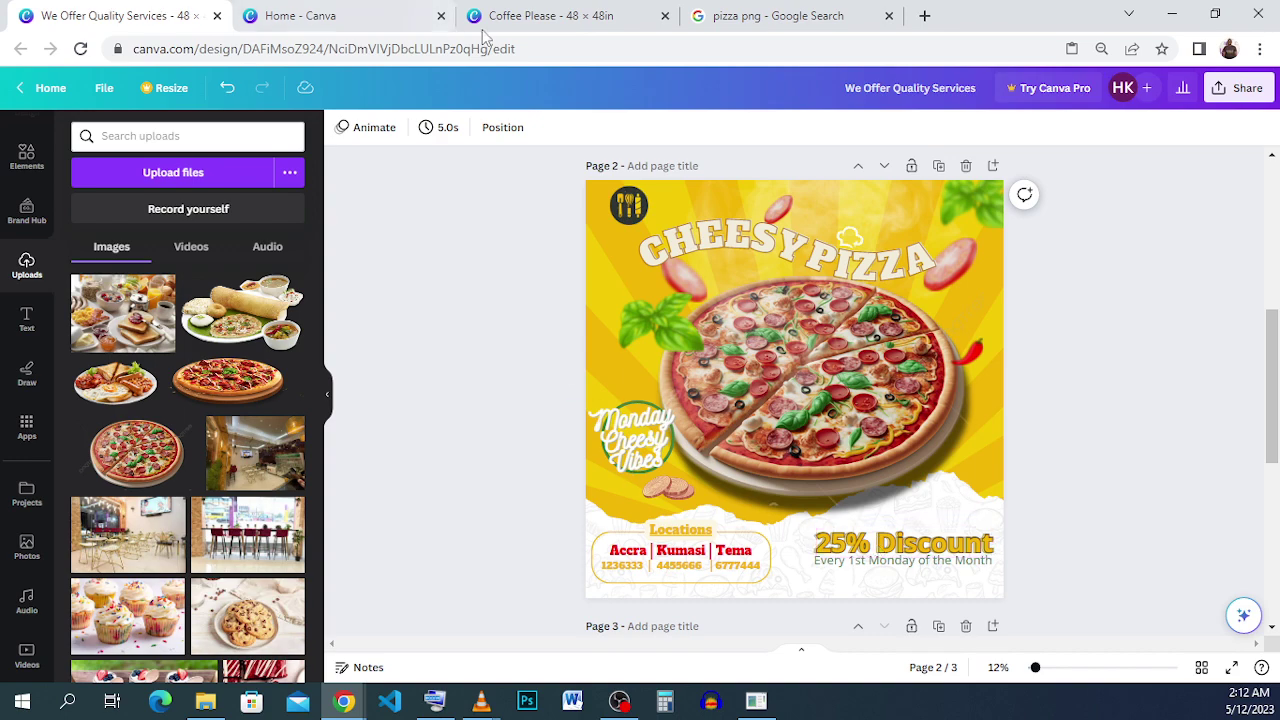
left_click(535, 16)
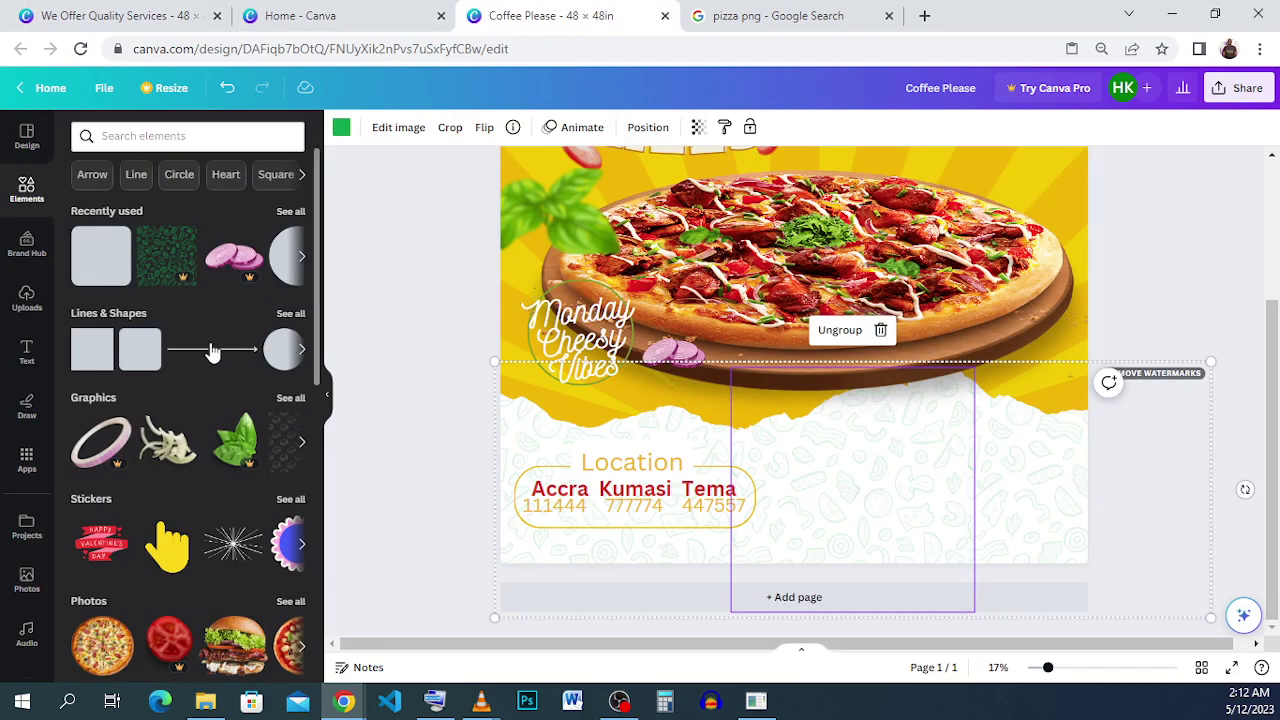
left_click(27, 352)
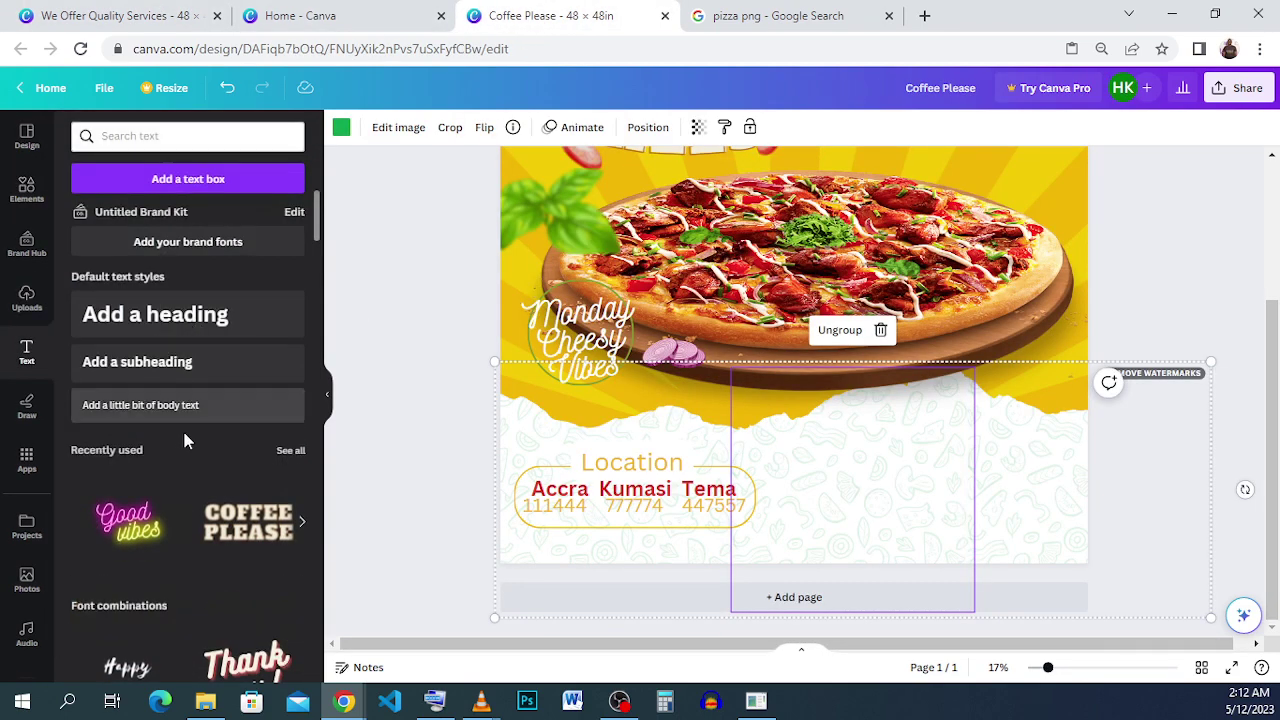
scroll(182, 428, "down", 4)
scroll(185, 425, "up", 2)
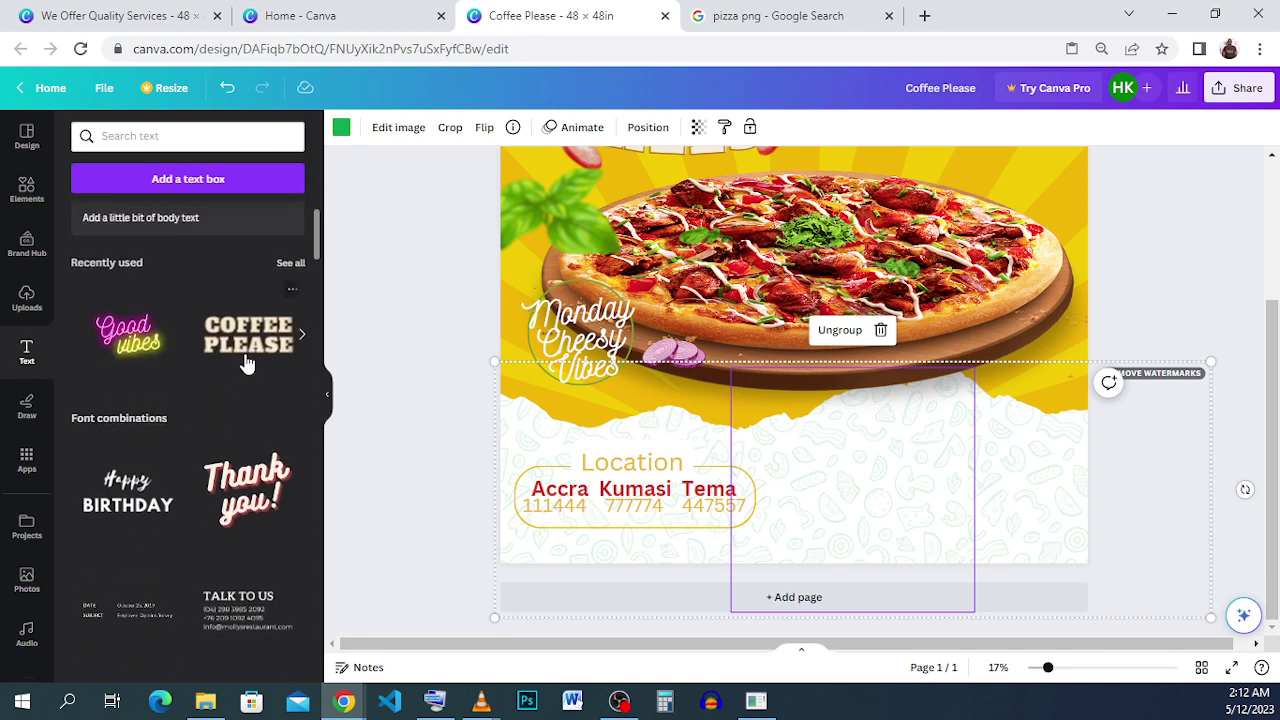
left_click_drag(1015, 493, 826, 349)
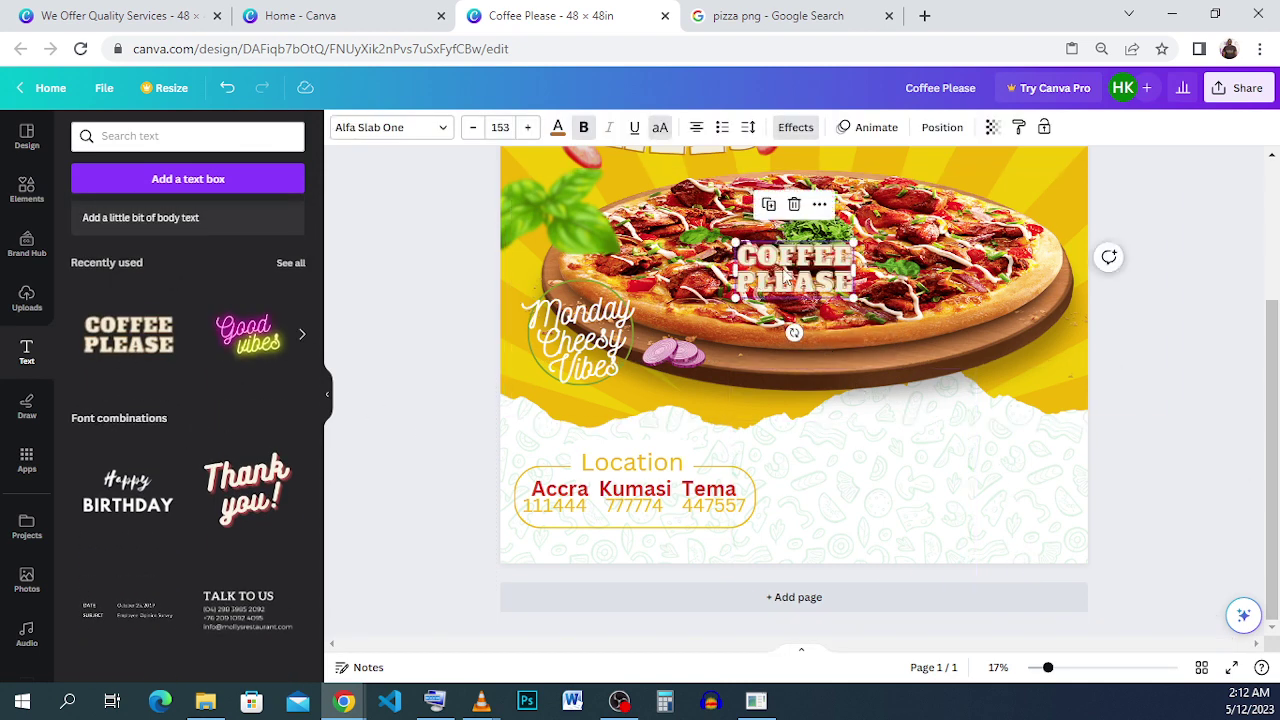
left_click_drag(794, 255, 915, 482)
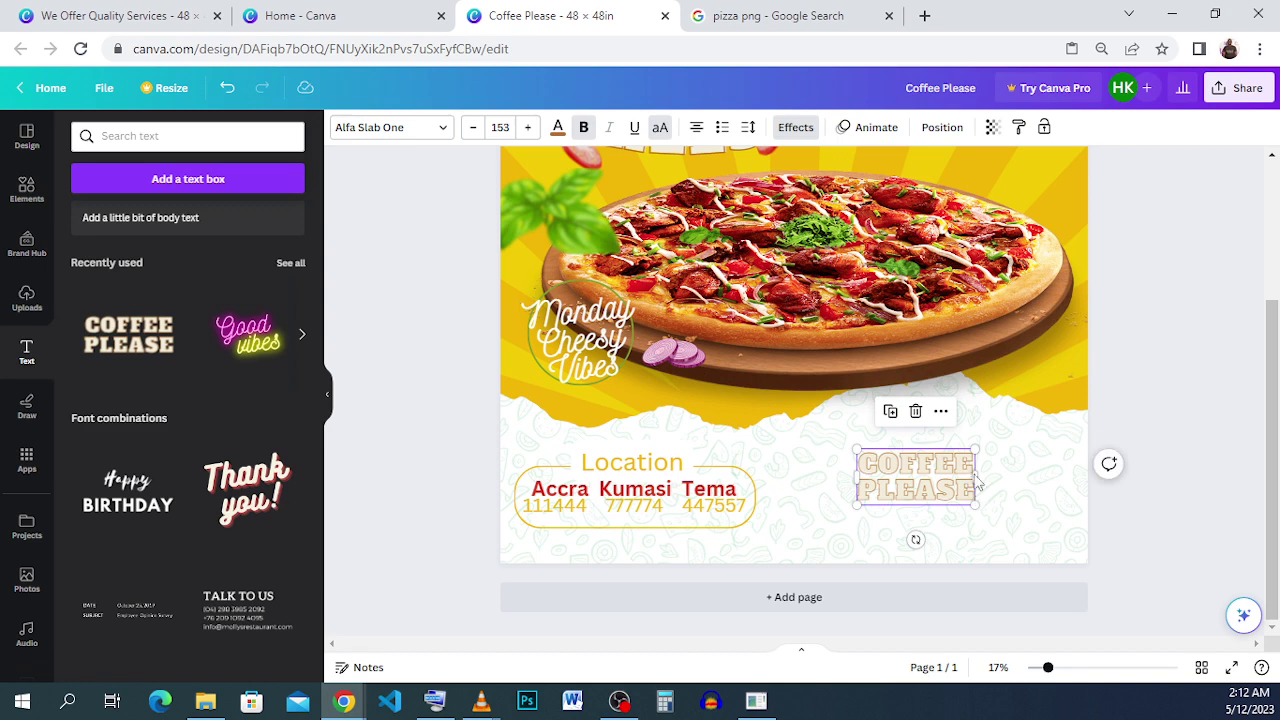
left_click_drag(1013, 473, 1068, 480)
left_click_drag(991, 500, 966, 510)
Replace the "COFFEE PLEASE" text beside the locations block with "25% DISCOUNT".
double_click(966, 505)
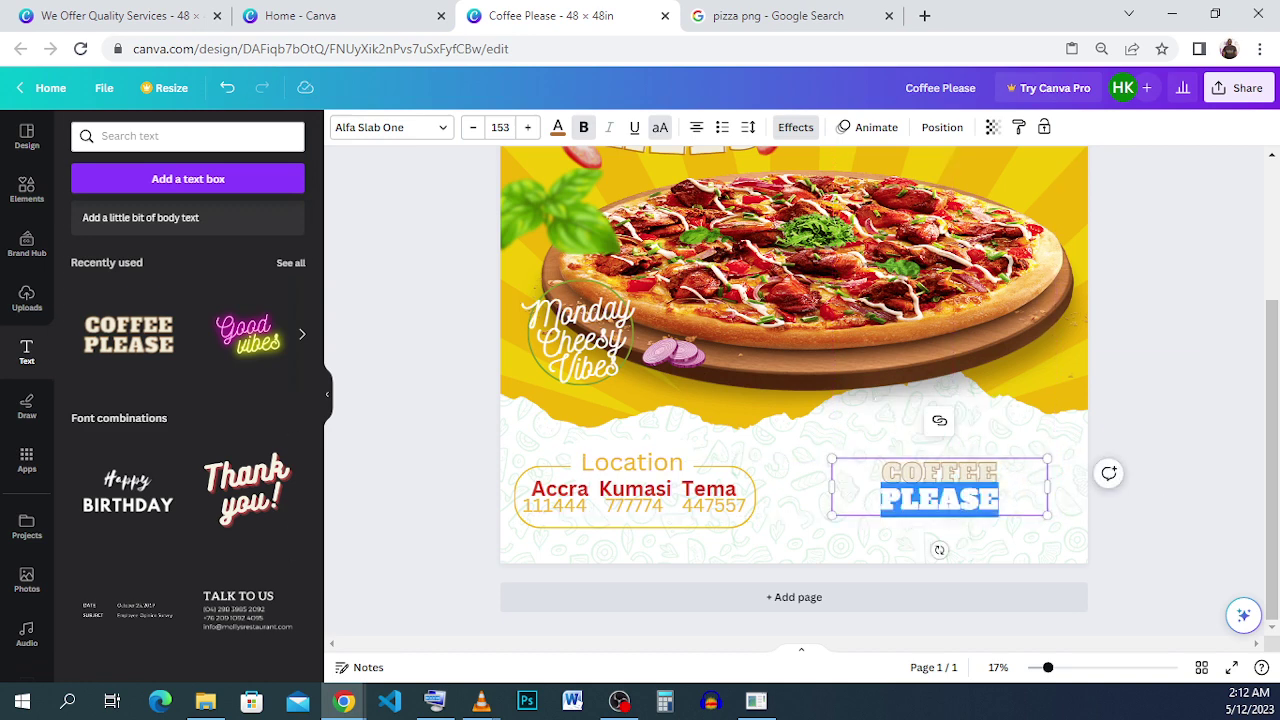
key("BackSpace")
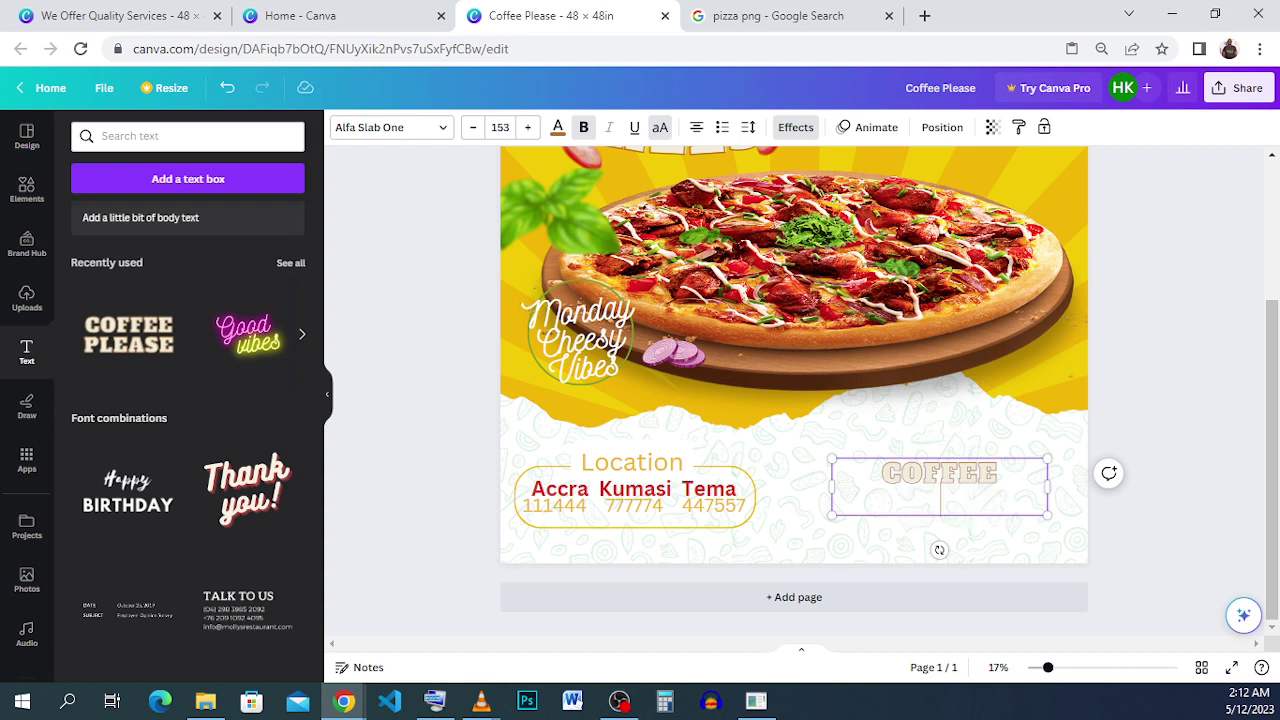
key("BackSpace")
double_click(918, 471)
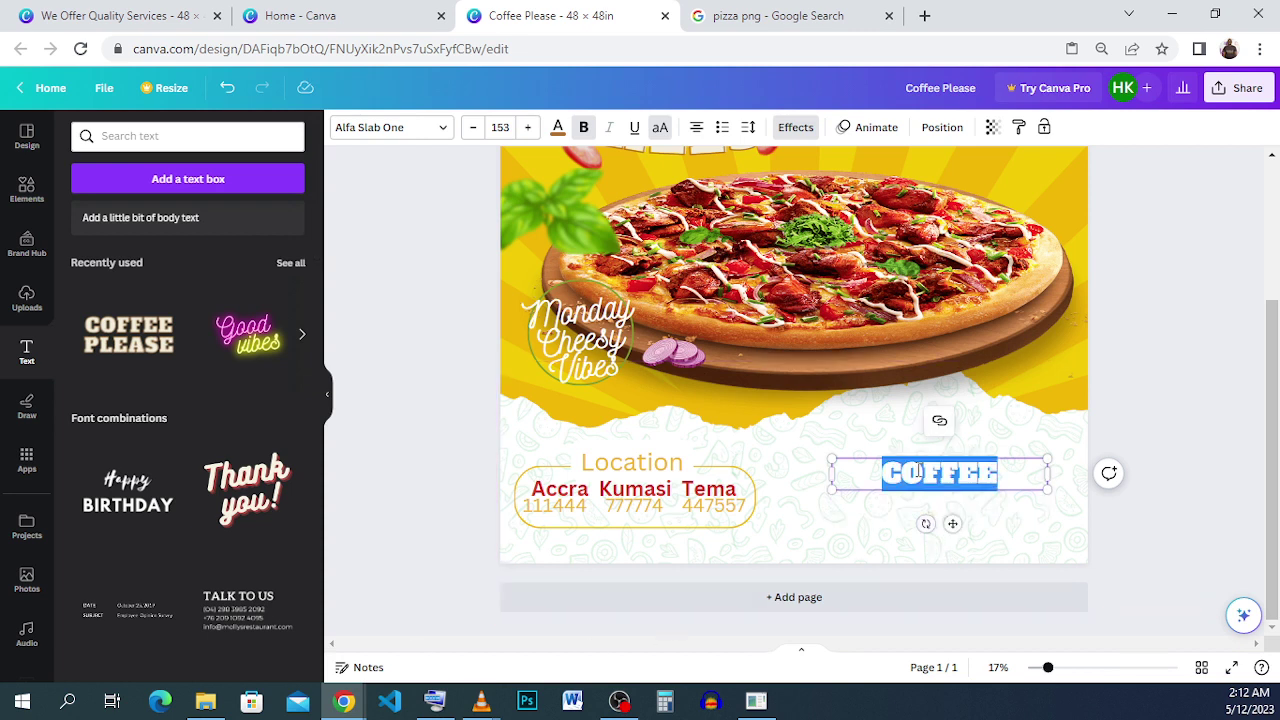
type("25")
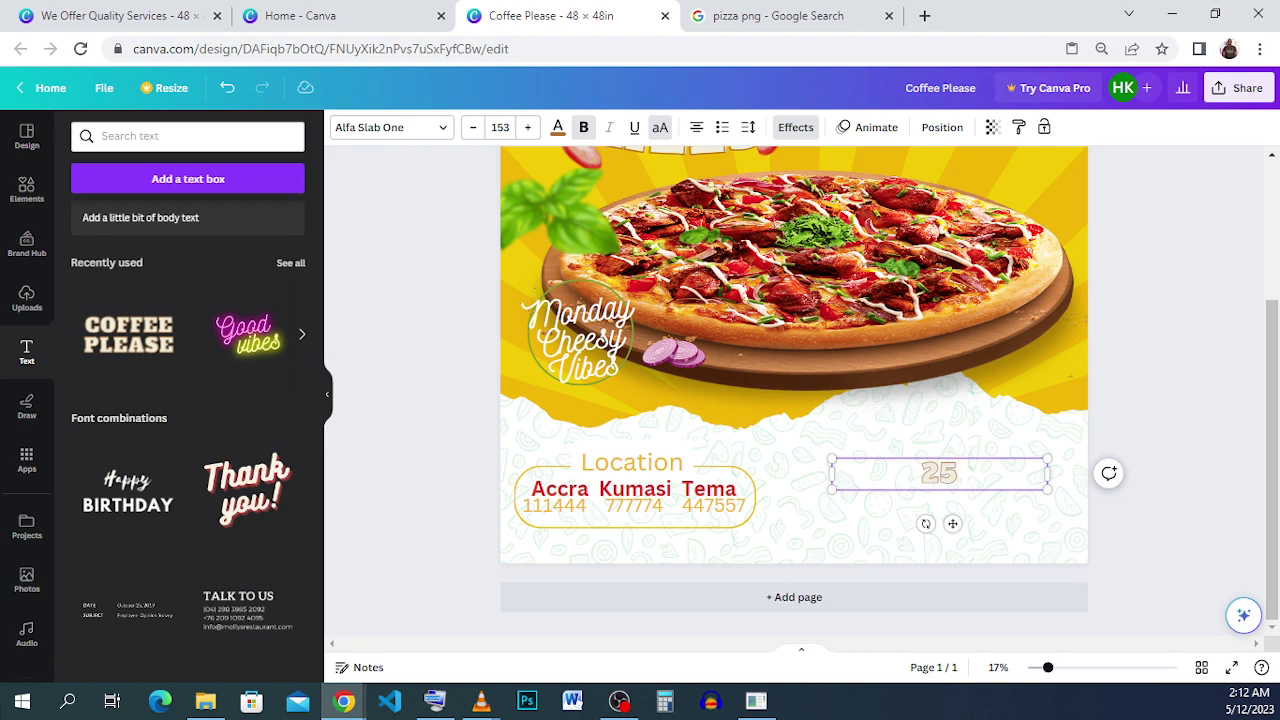
type("%")
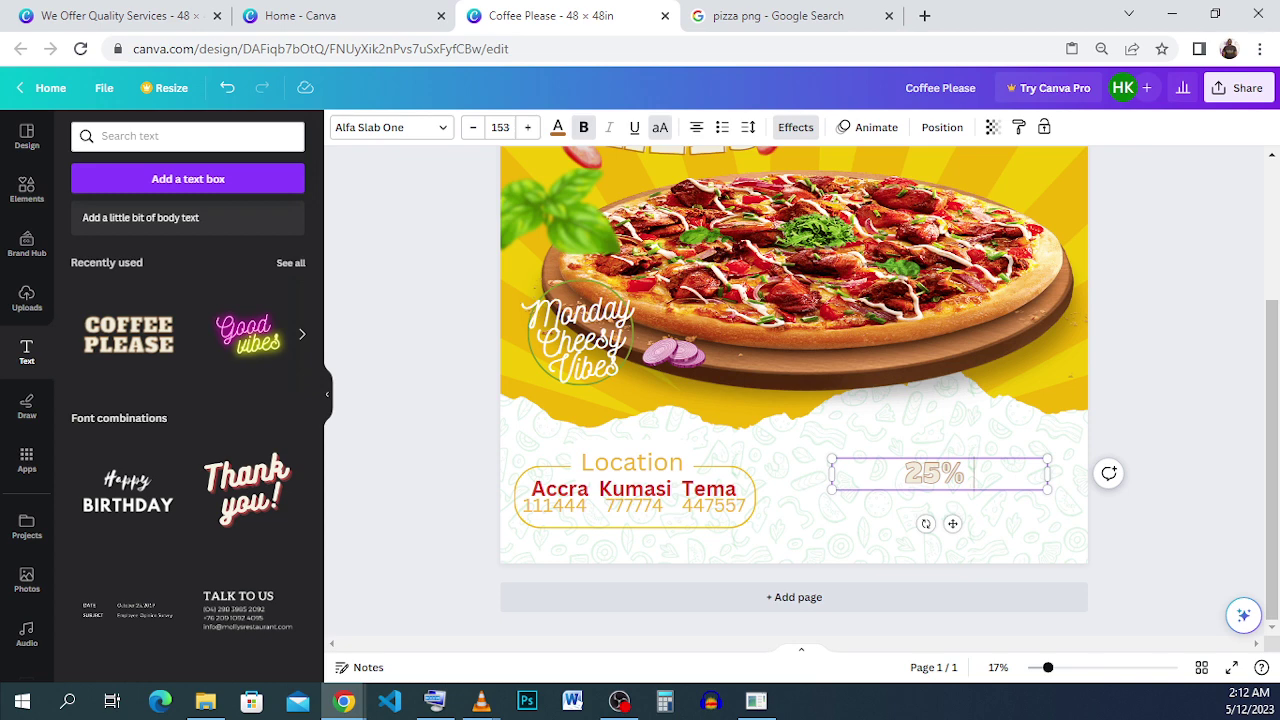
type(" D")
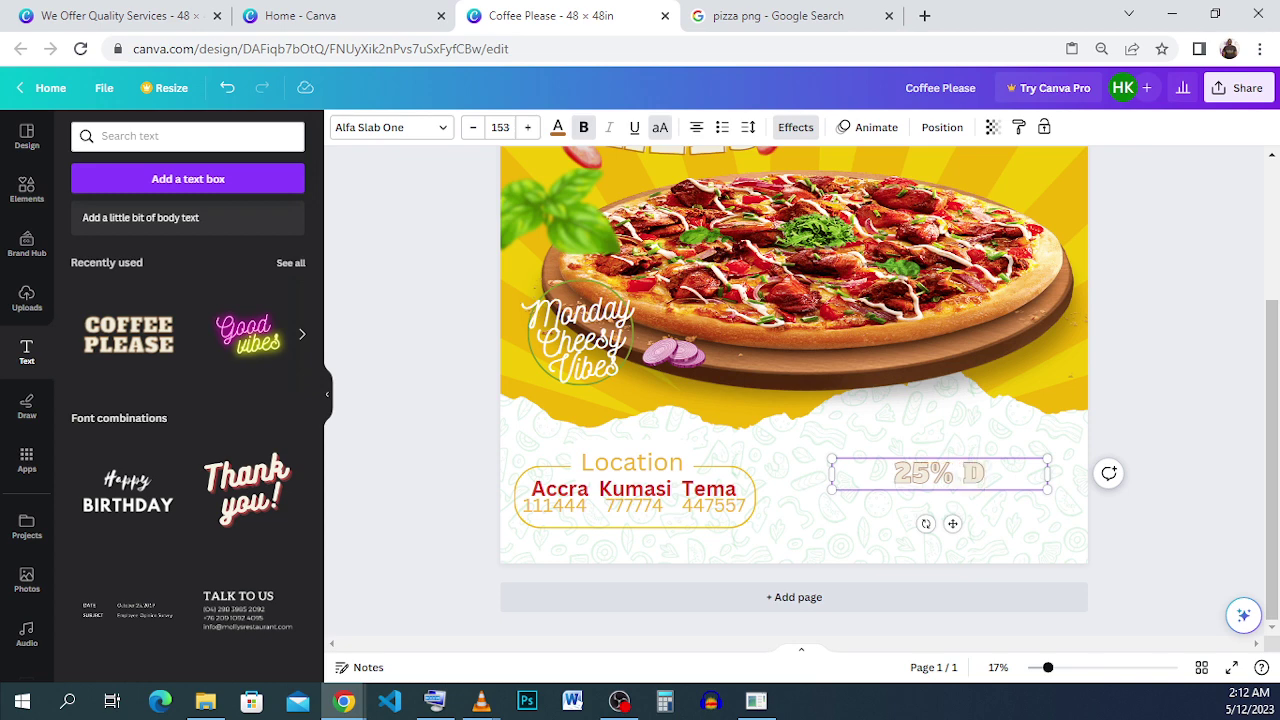
type("ISCO")
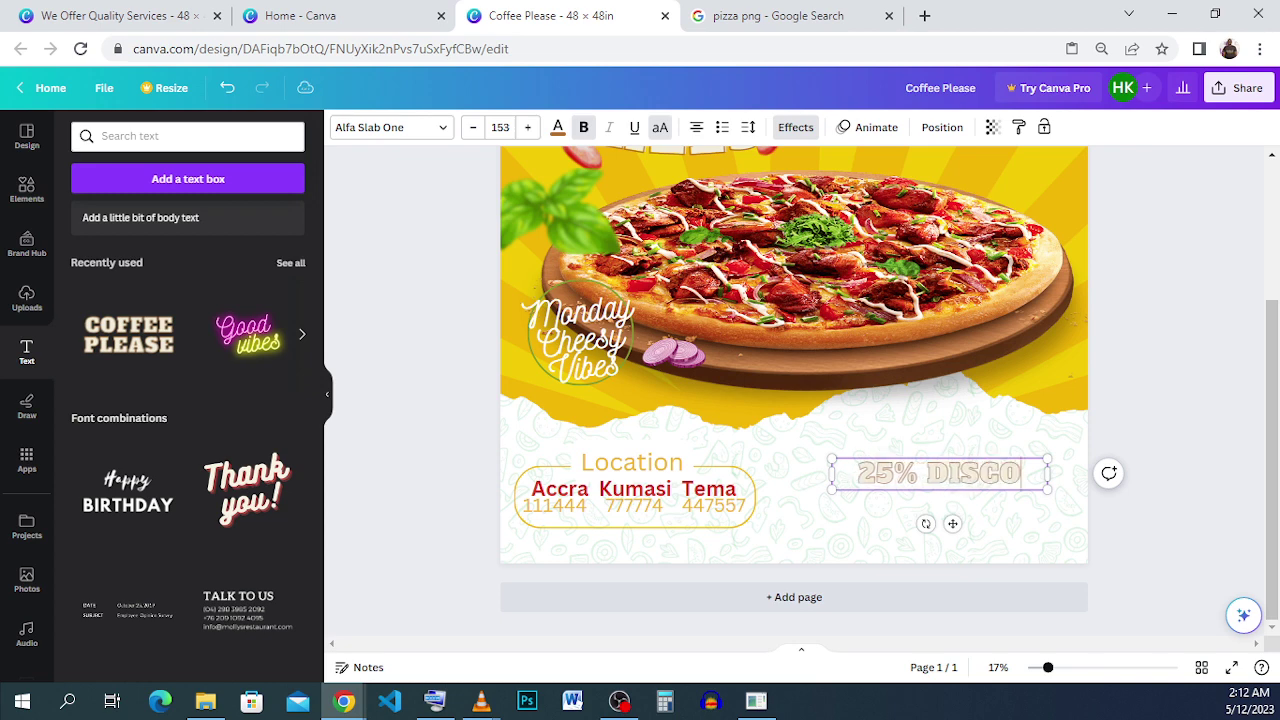
type("UNT")
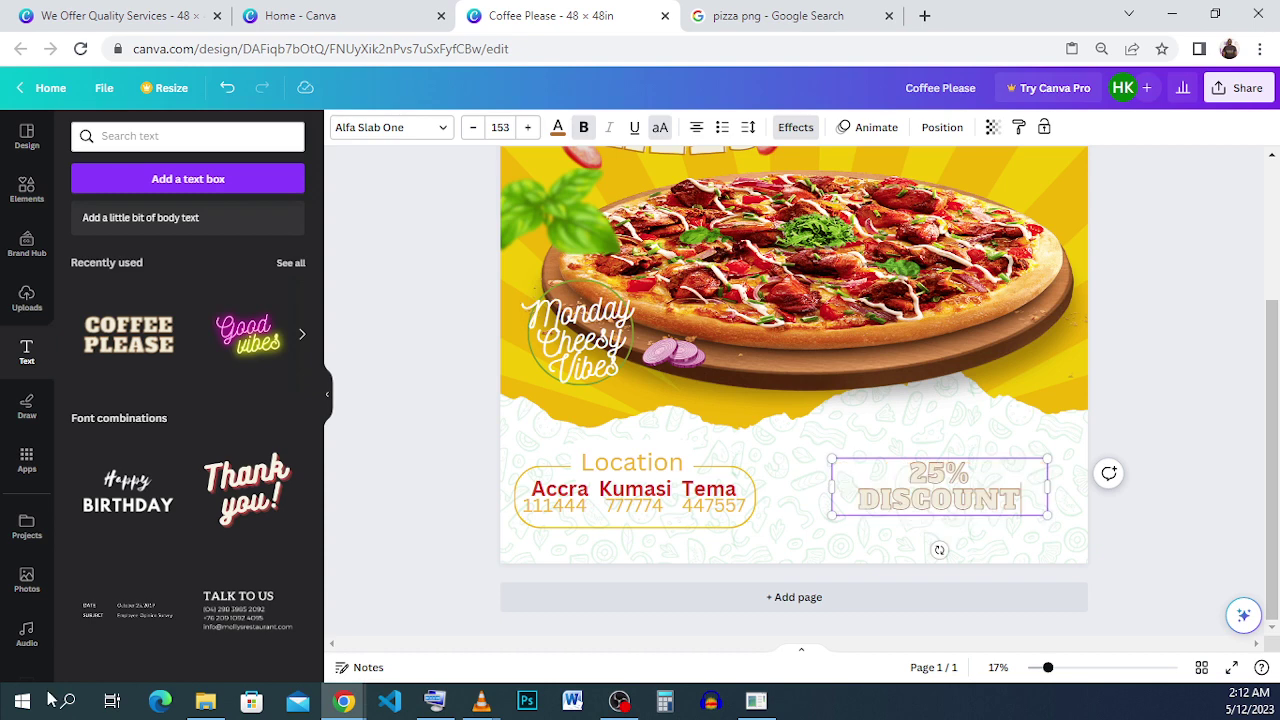
Check the discount text on the reference flyer, then widen the "25% DISCOUNT" box to fit one line and shift it inside the page edge.
left_click(130, 16)
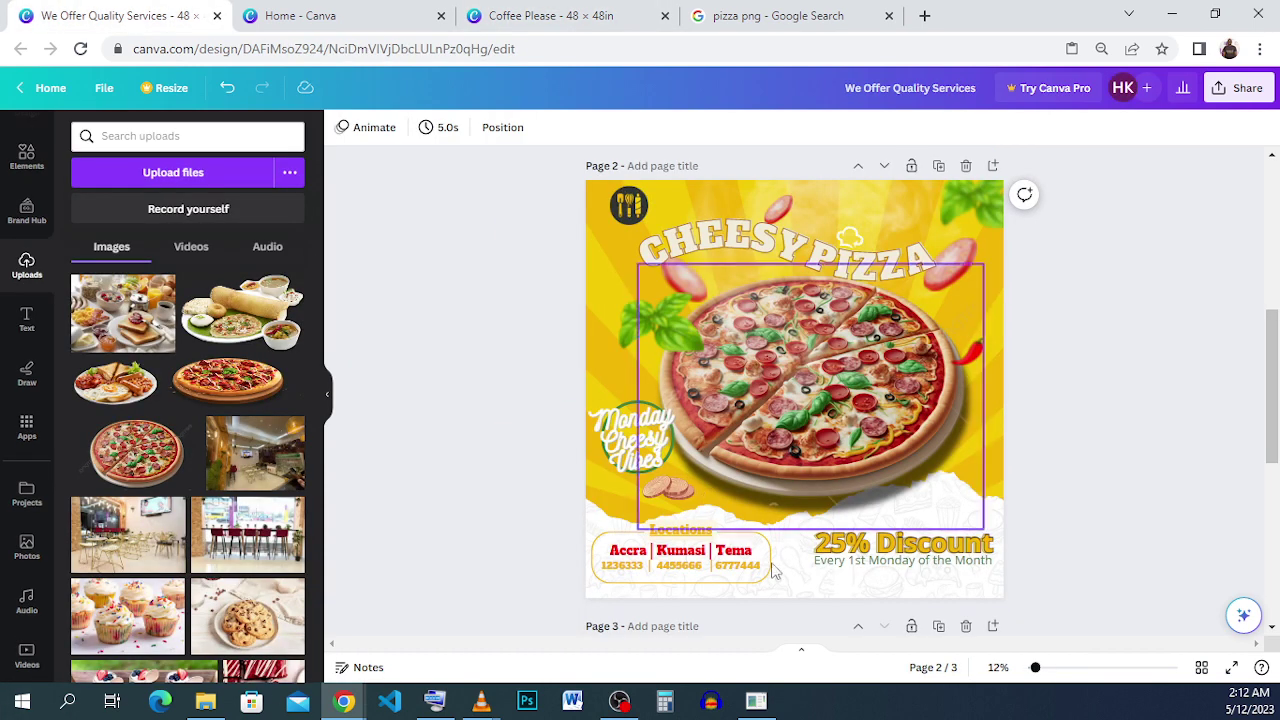
left_click(537, 16)
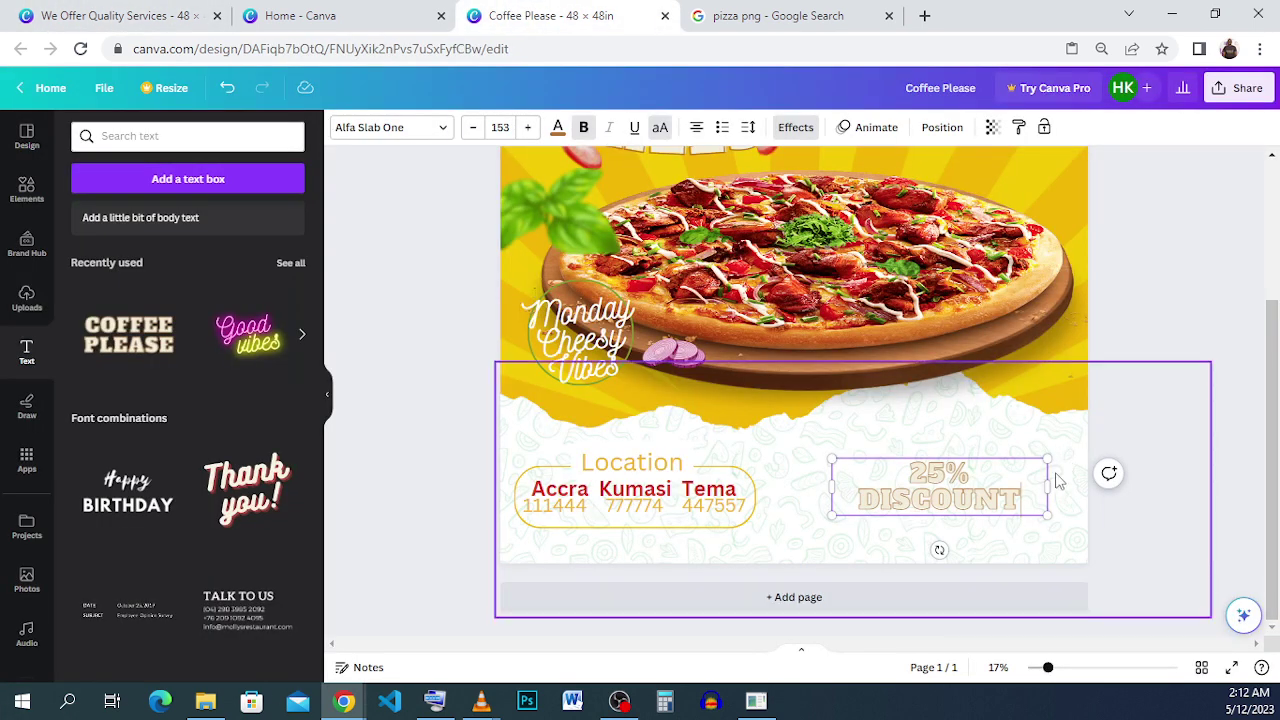
left_click_drag(1048, 487, 1102, 487)
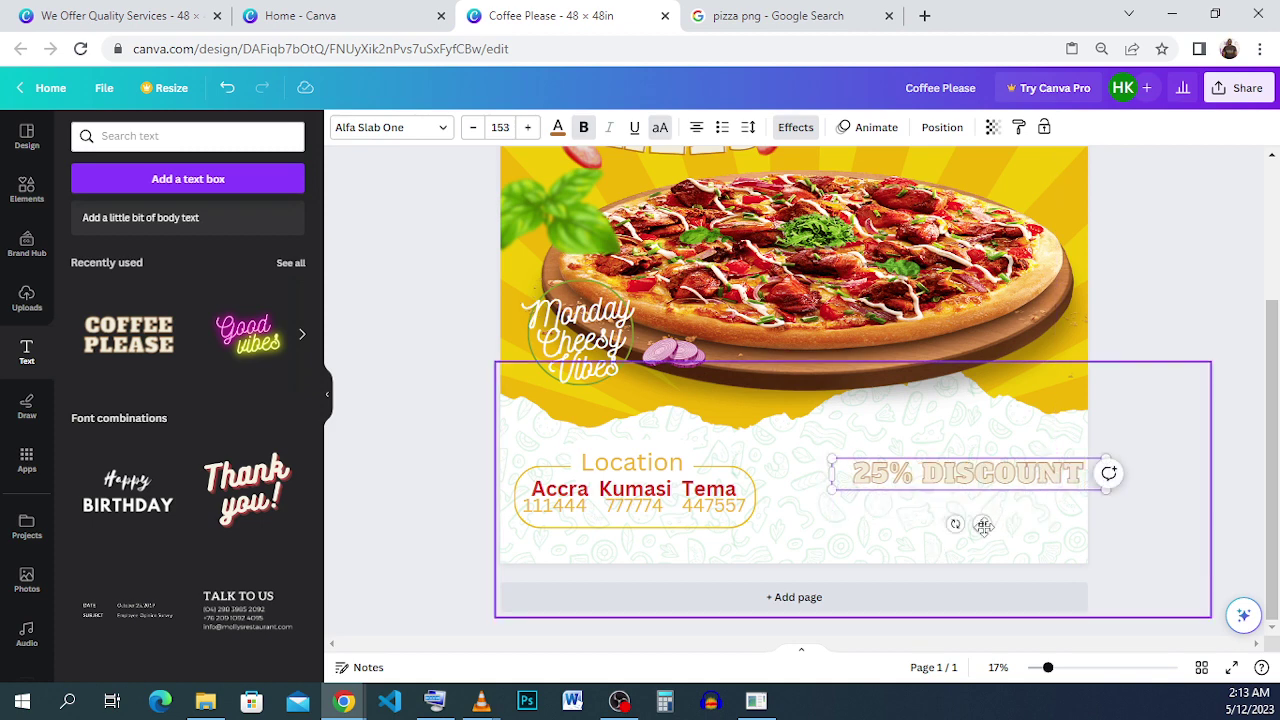
left_click_drag(982, 524, 973, 532)
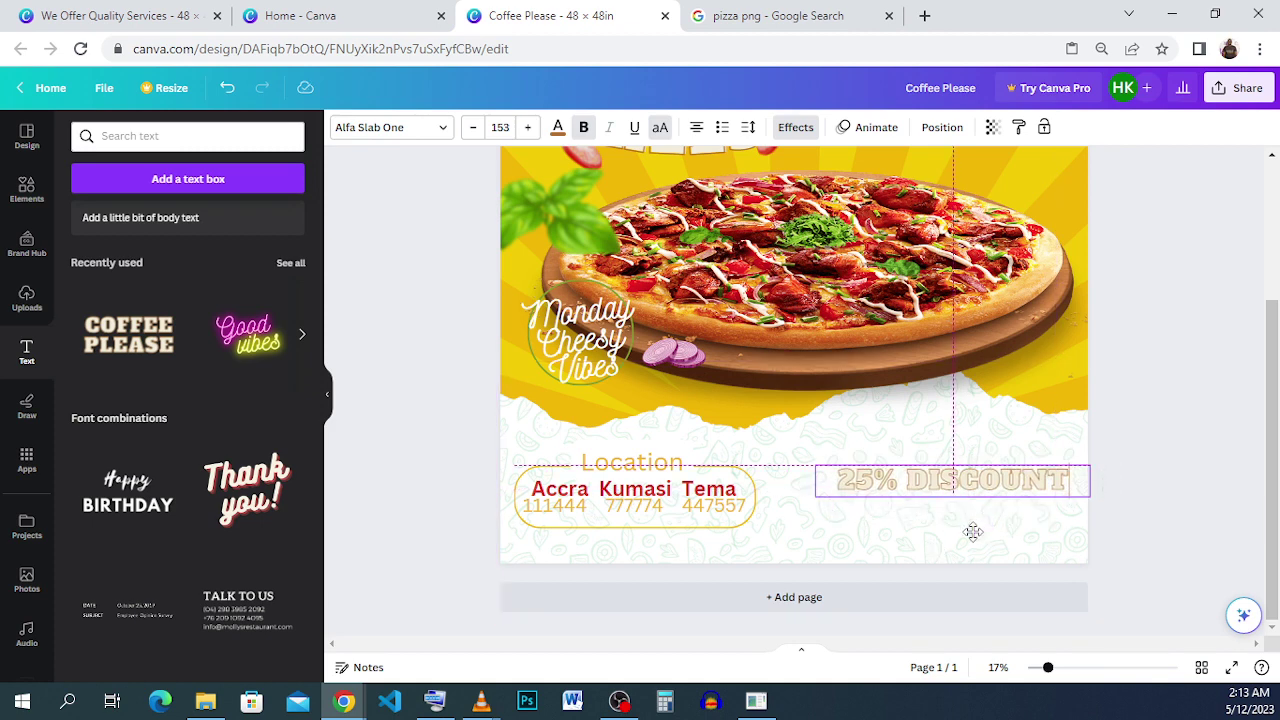
left_click(993, 505)
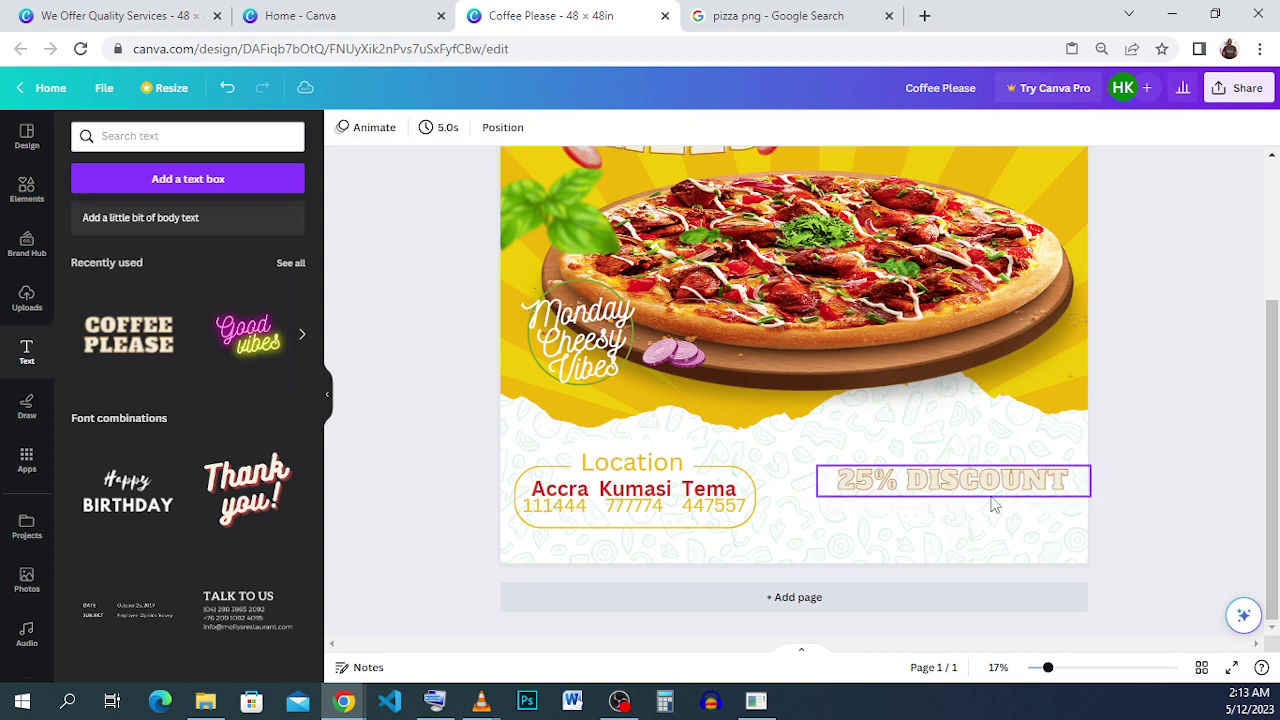
left_click(988, 484)
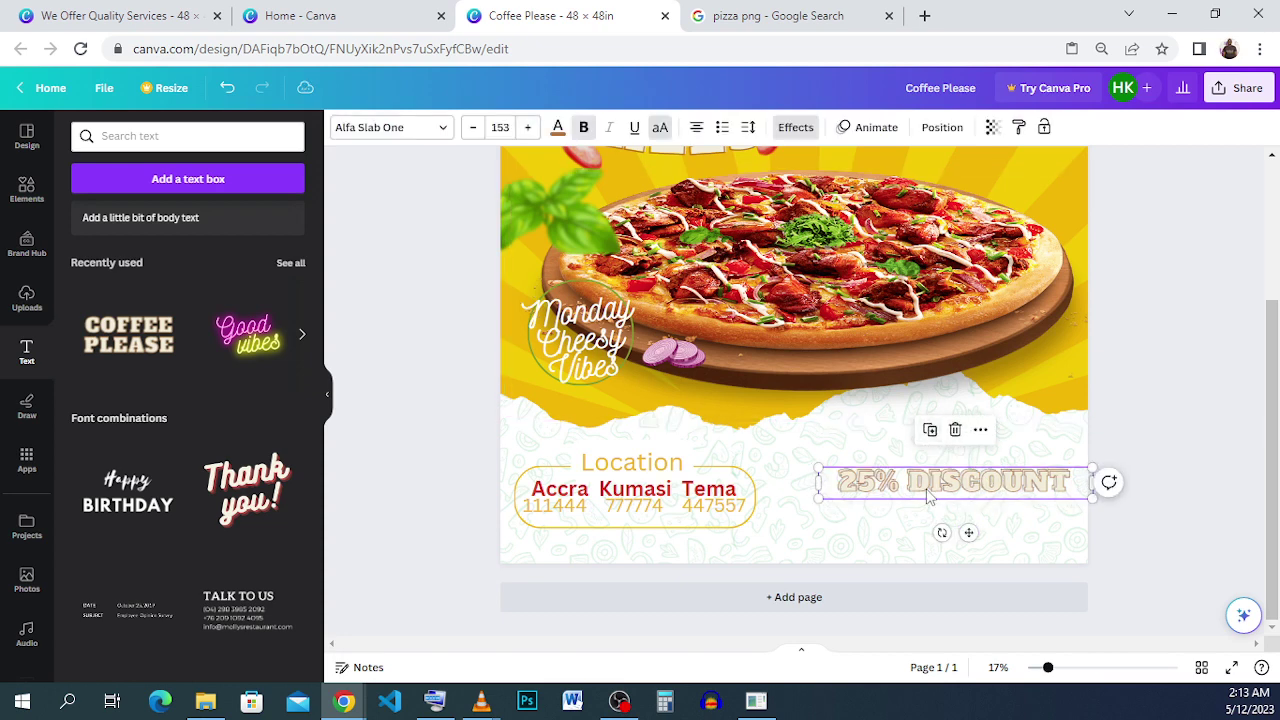
left_click_drag(928, 488, 927, 494)
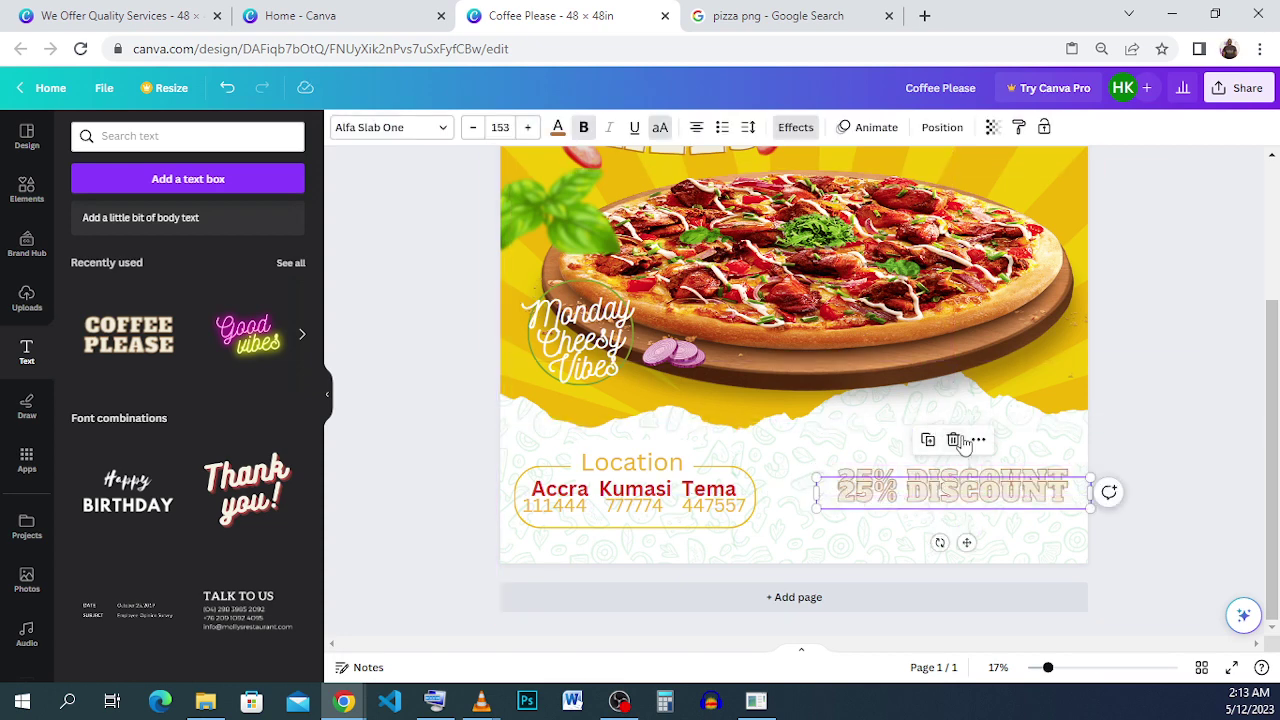
key("Escape")
Add a body text line and place it just below the "25% DISCOUNT" text.
left_click(26, 350)
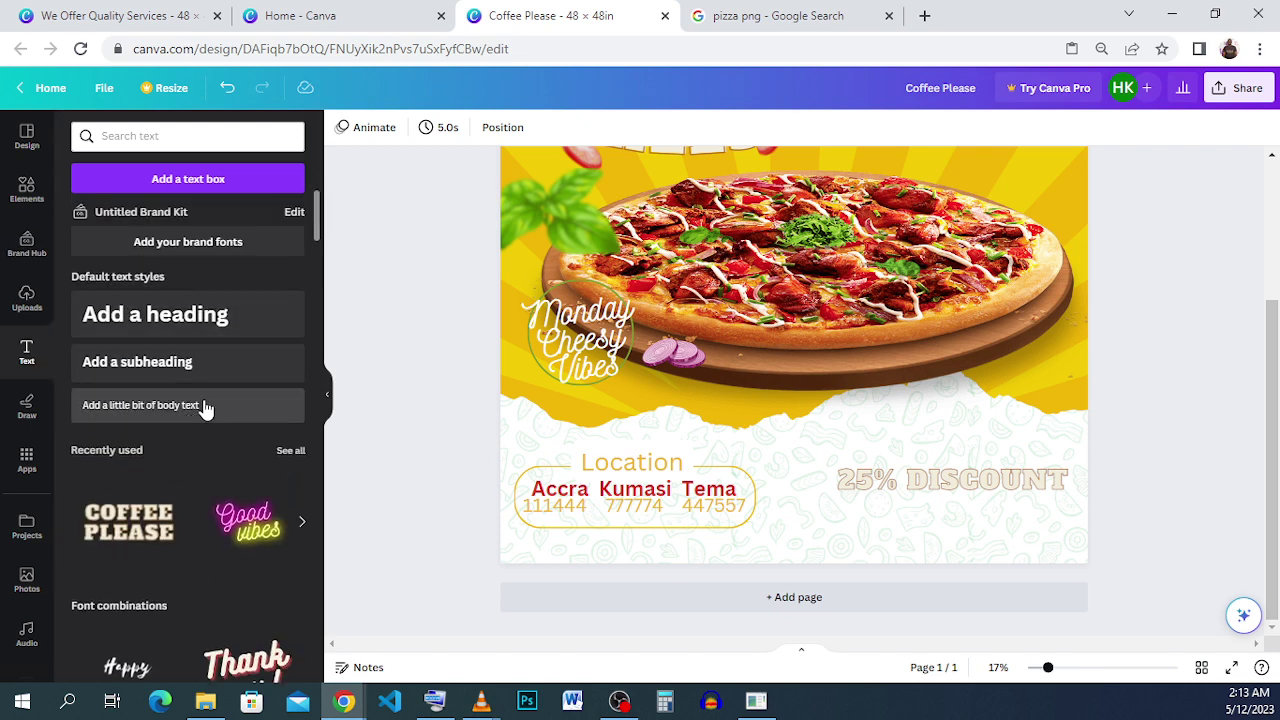
left_click(203, 405)
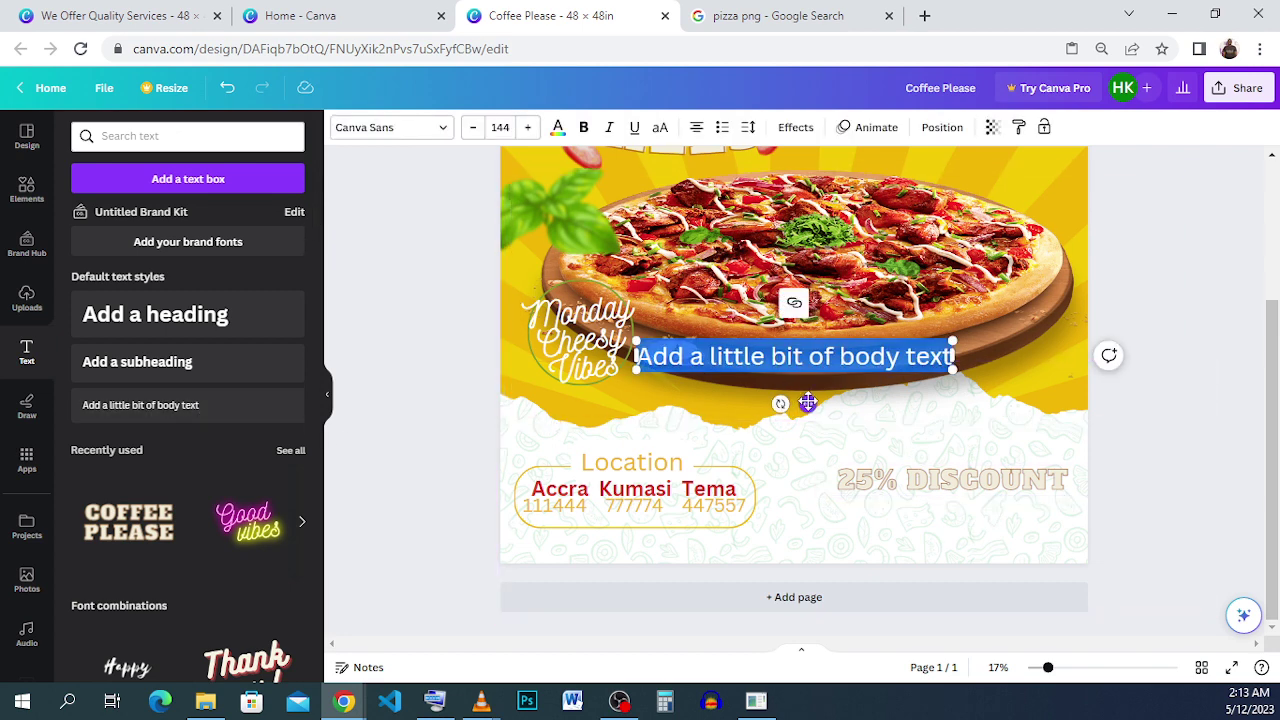
left_click_drag(808, 402, 938, 553)
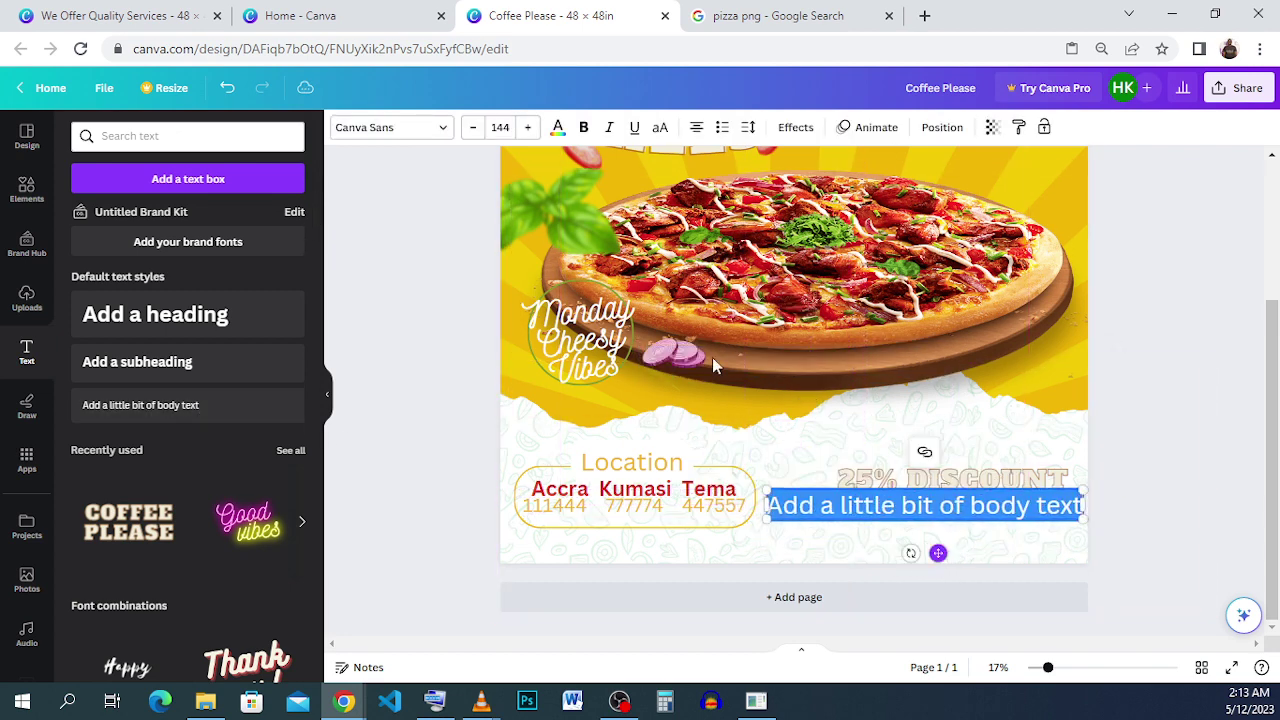
Reduce the body text line to font size 103 and align it directly under the "25% DISCOUNT" text.
left_click(464, 128)
left_click(464, 128)
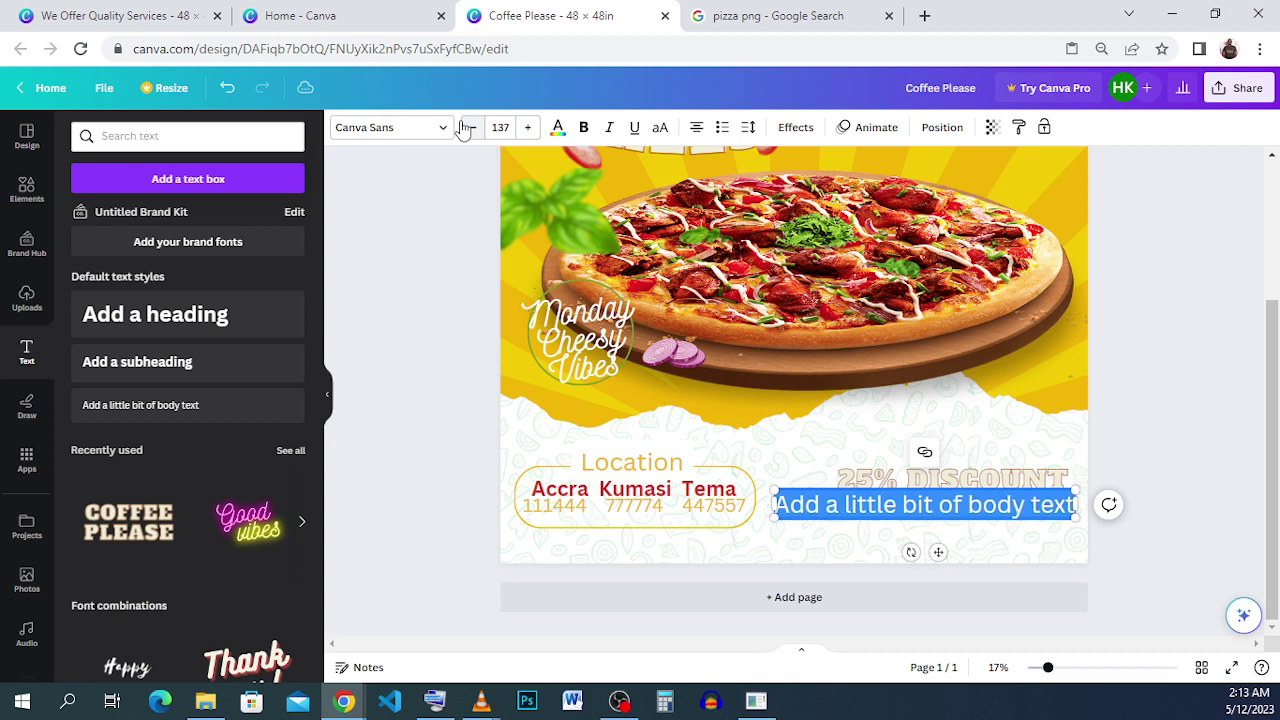
left_click(464, 128)
left_click(464, 128)
left_click(464, 128)
left_click(464, 128)
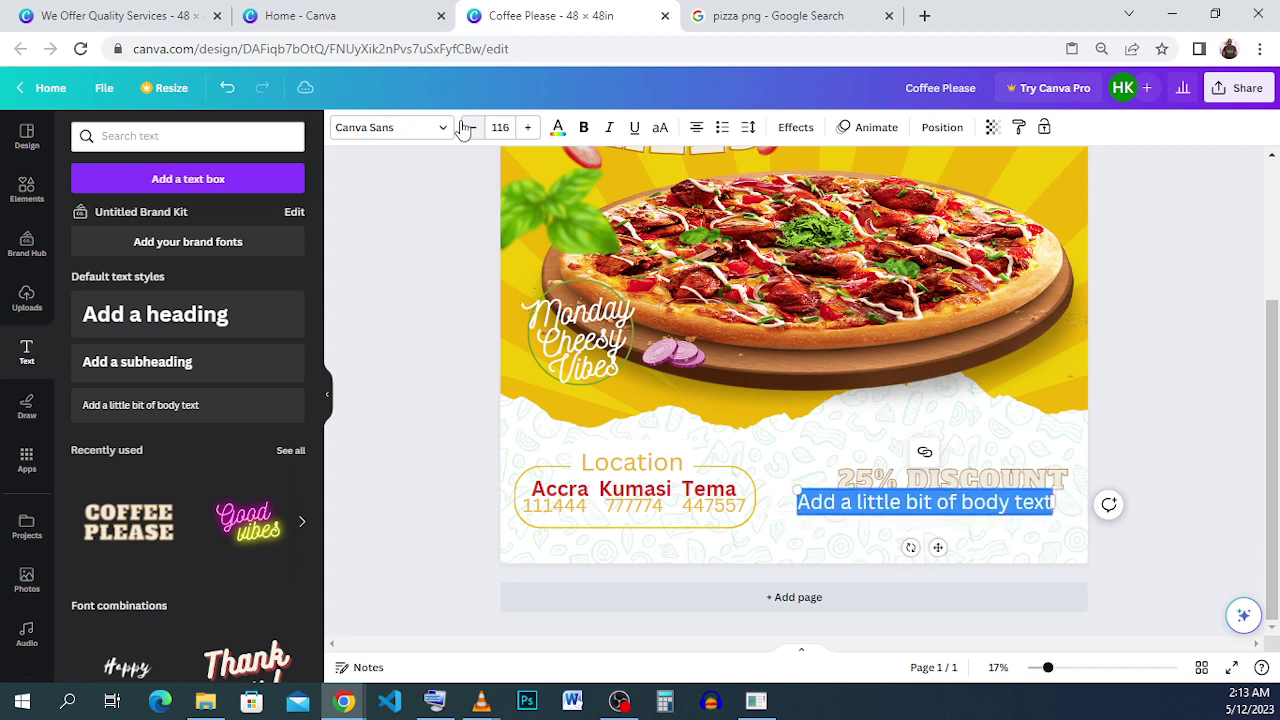
left_click(464, 128)
left_click(464, 128)
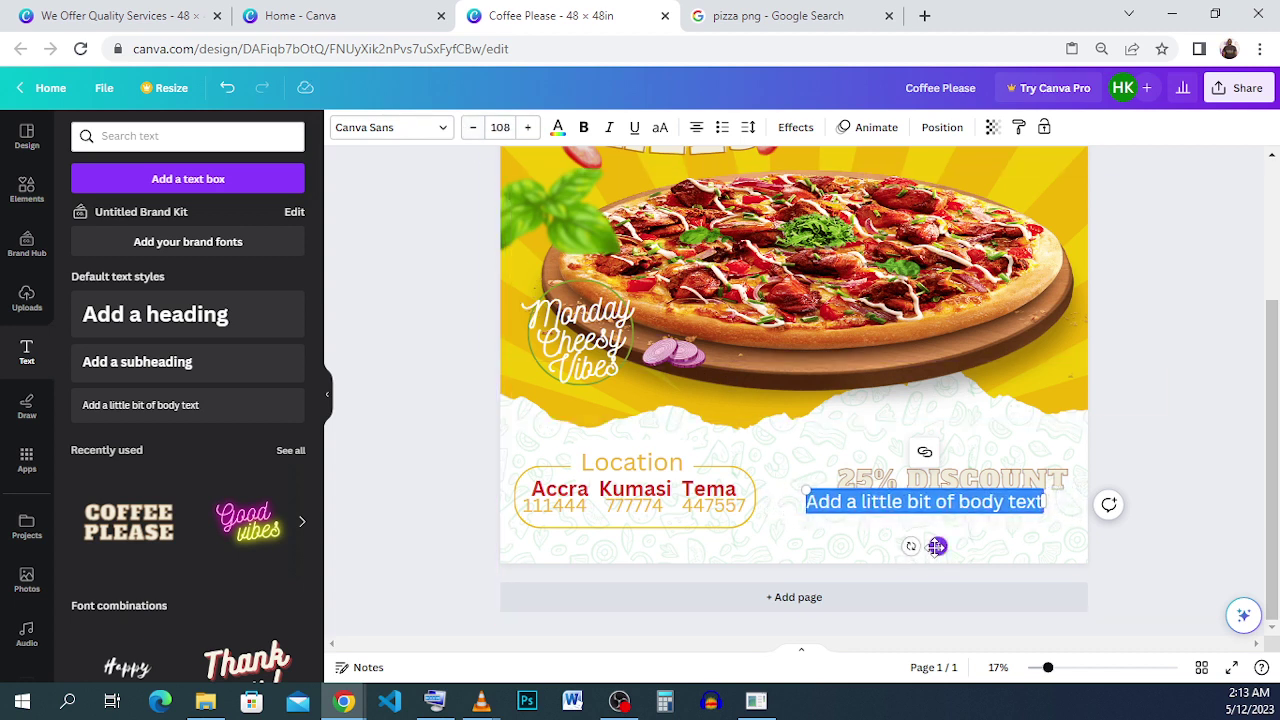
left_click_drag(938, 546, 958, 544)
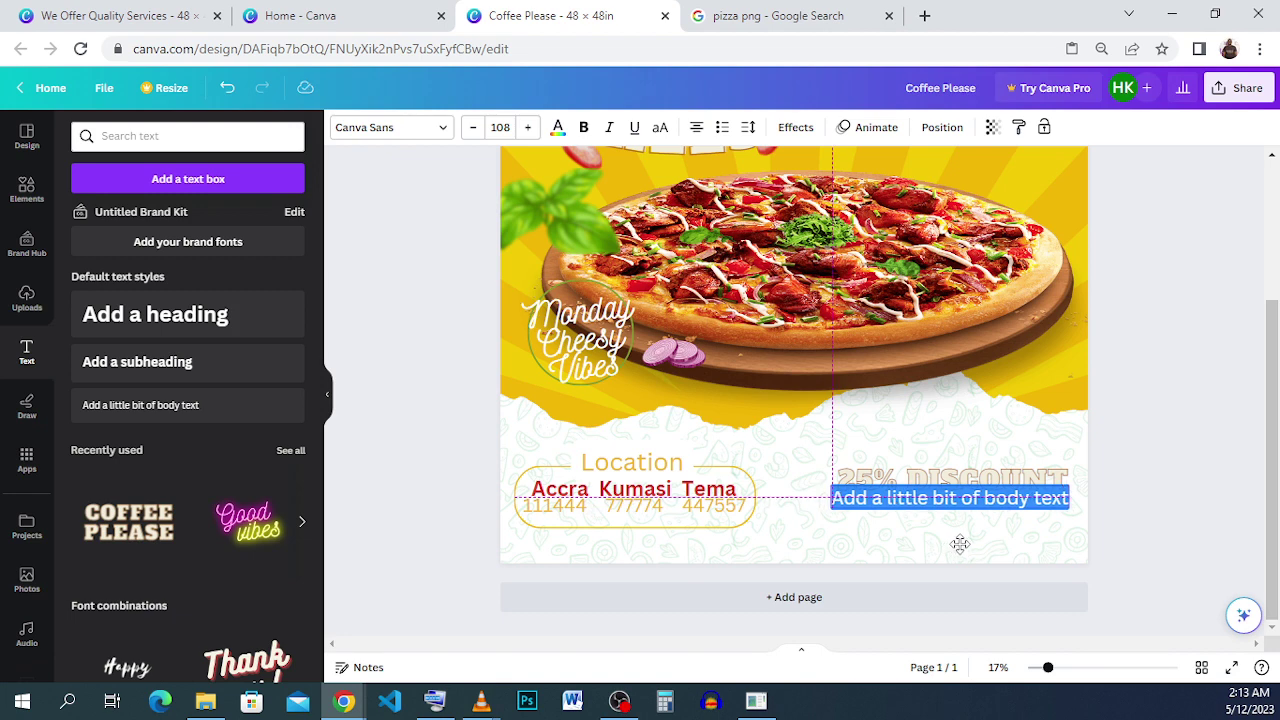
left_click(482, 133)
left_click(482, 133)
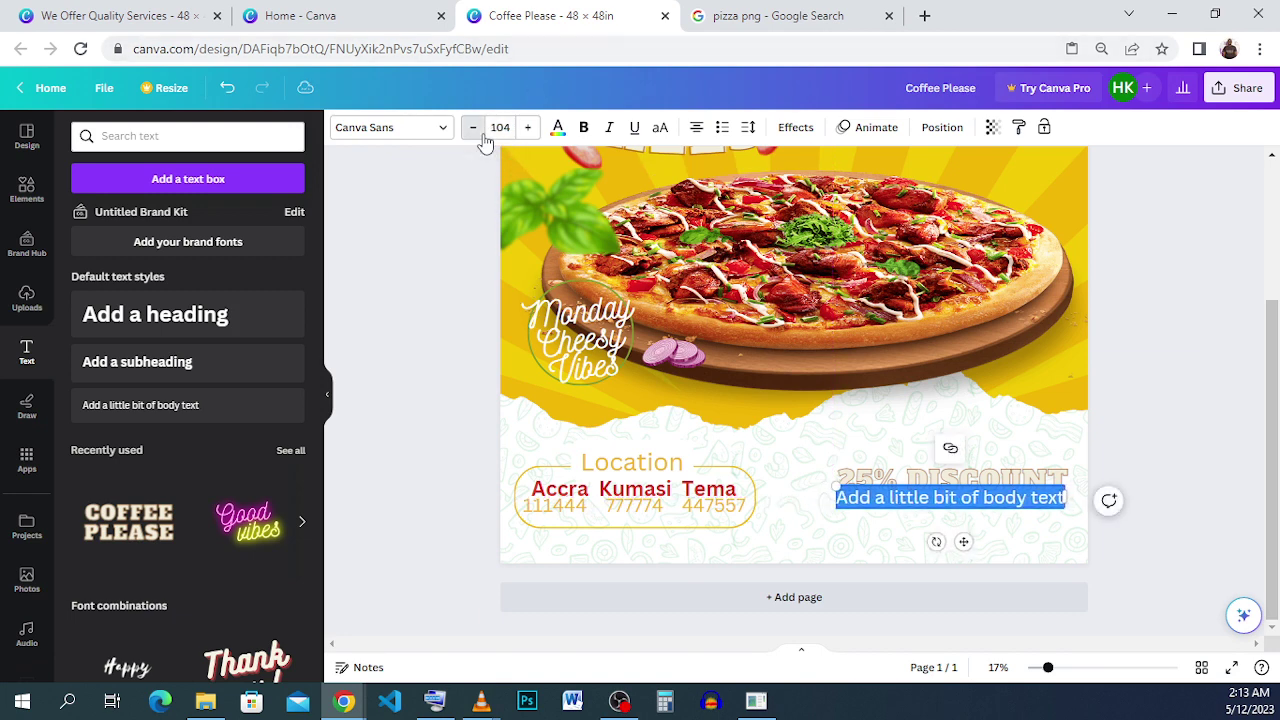
left_click(482, 133)
left_click(930, 537)
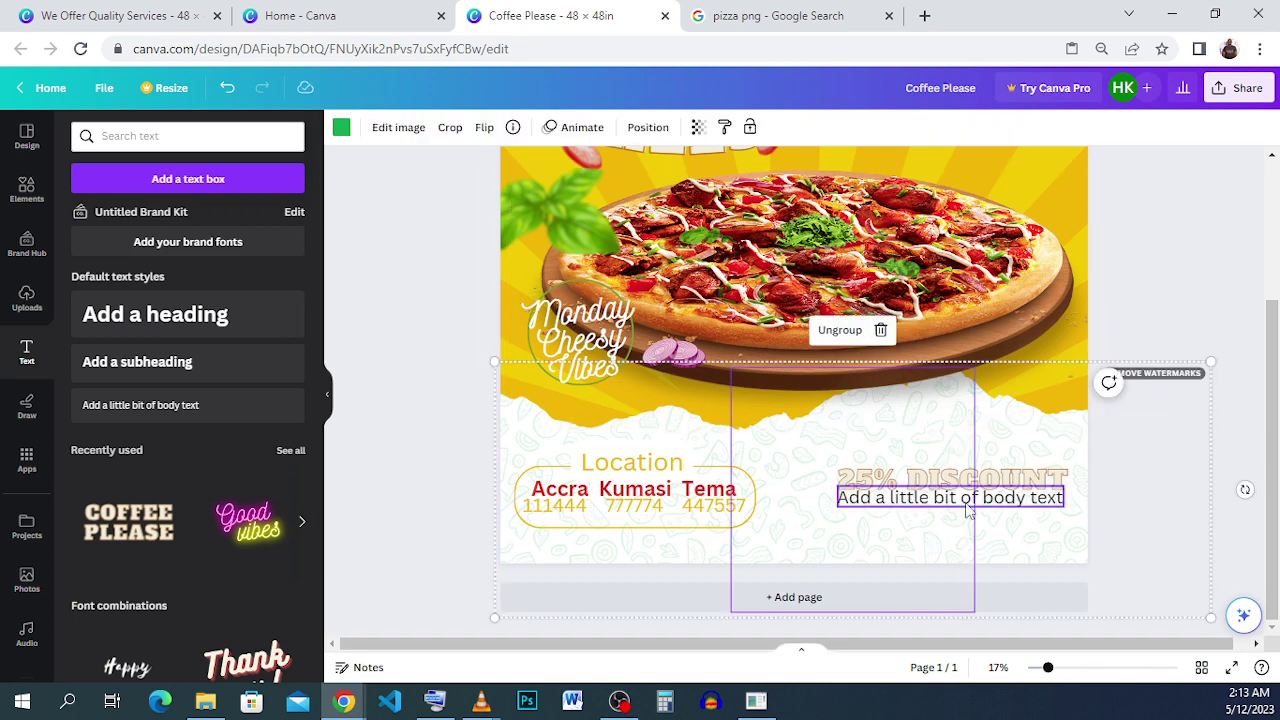
Copy "Every 1st Monday of the Month" from the reference flyer and paste it over the placeholder body text in the Coffee Please design.
left_click(945, 497)
left_click(148, 15)
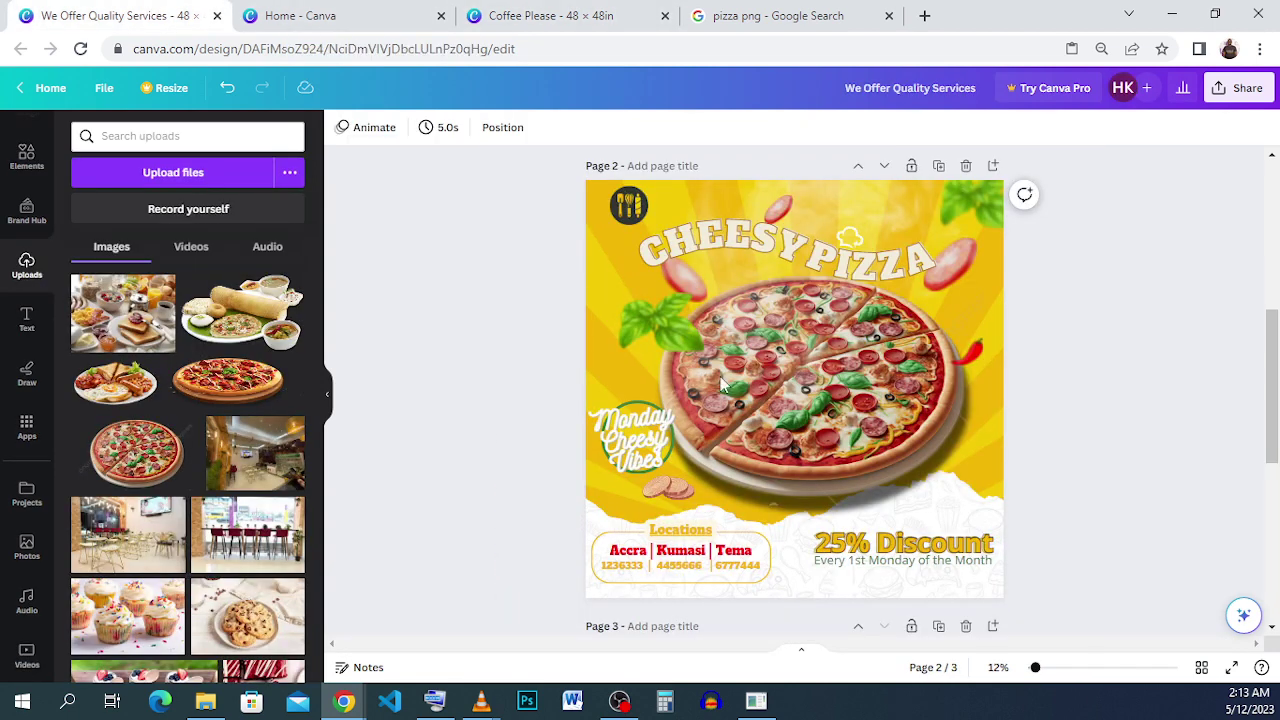
double_click(858, 563)
right_click(858, 563)
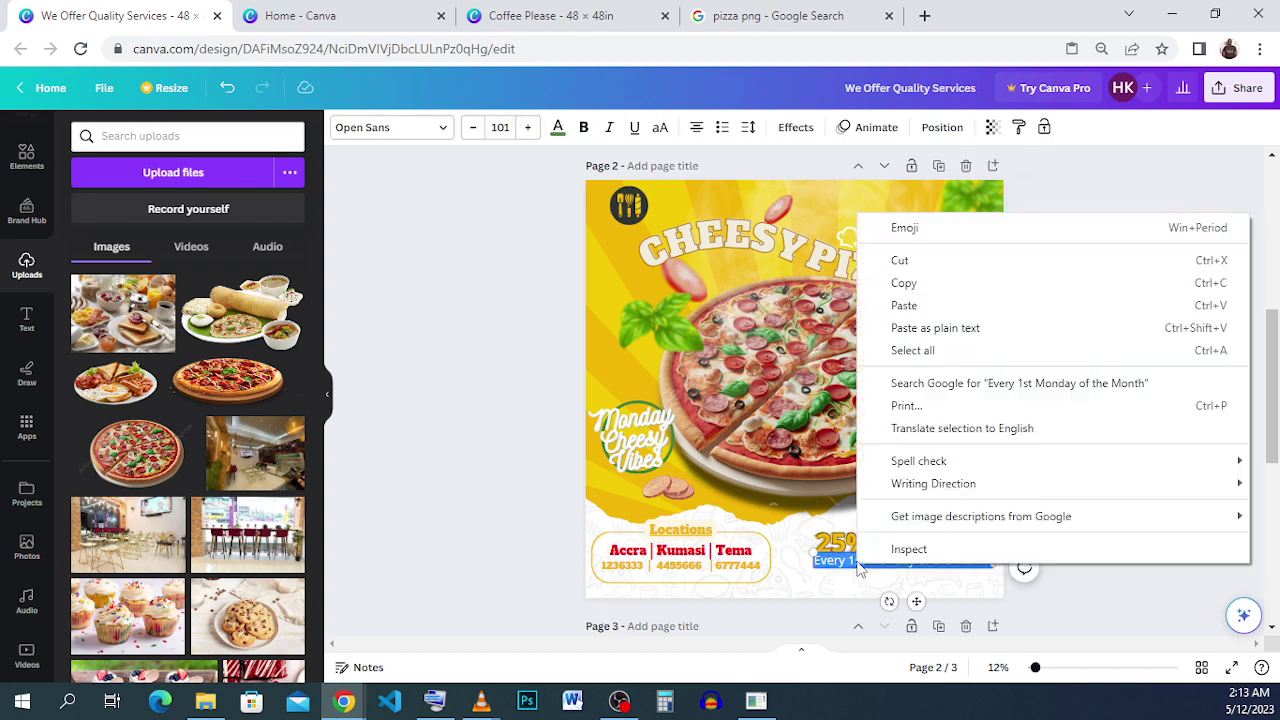
left_click(967, 284)
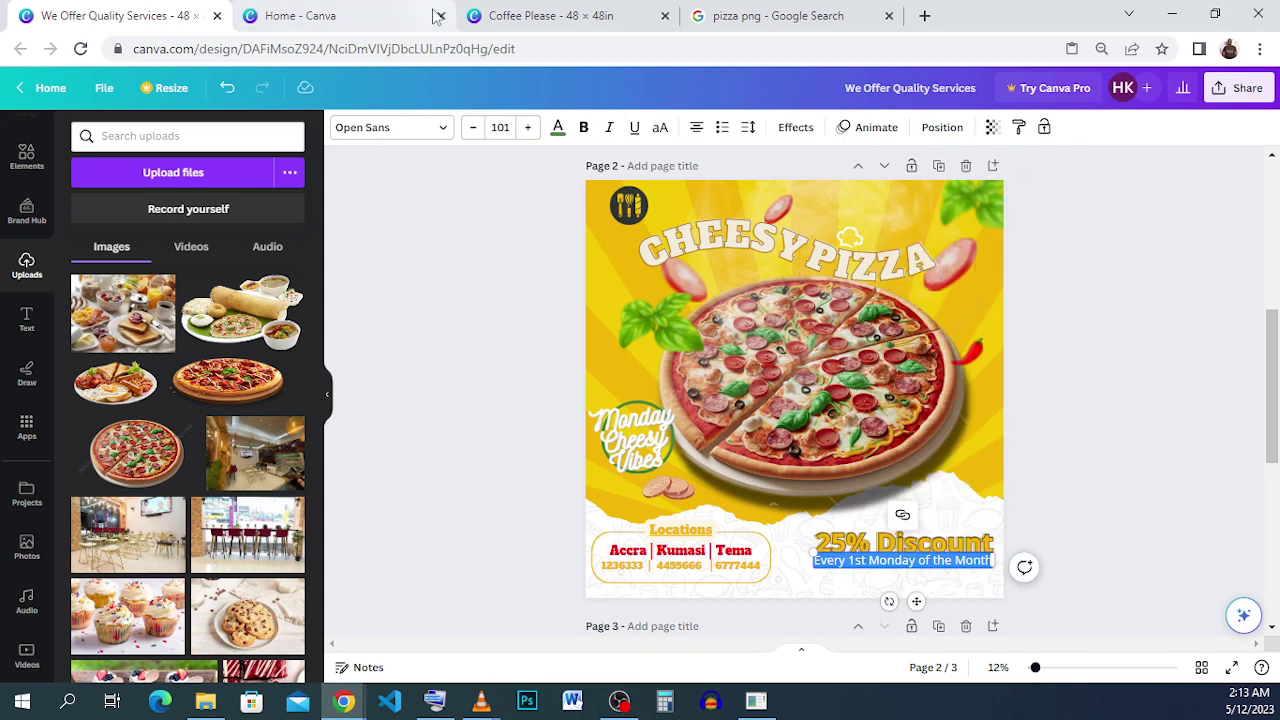
left_click(548, 20)
double_click(949, 497)
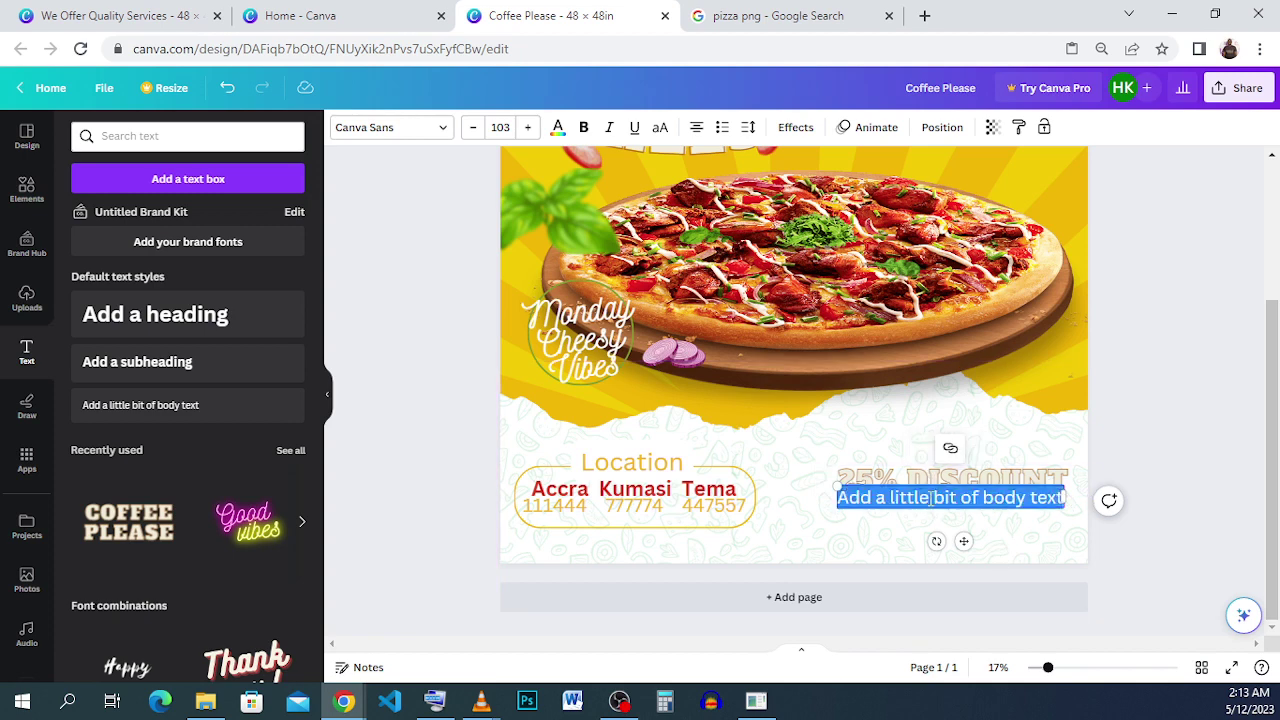
right_click(950, 500)
left_click(1029, 240)
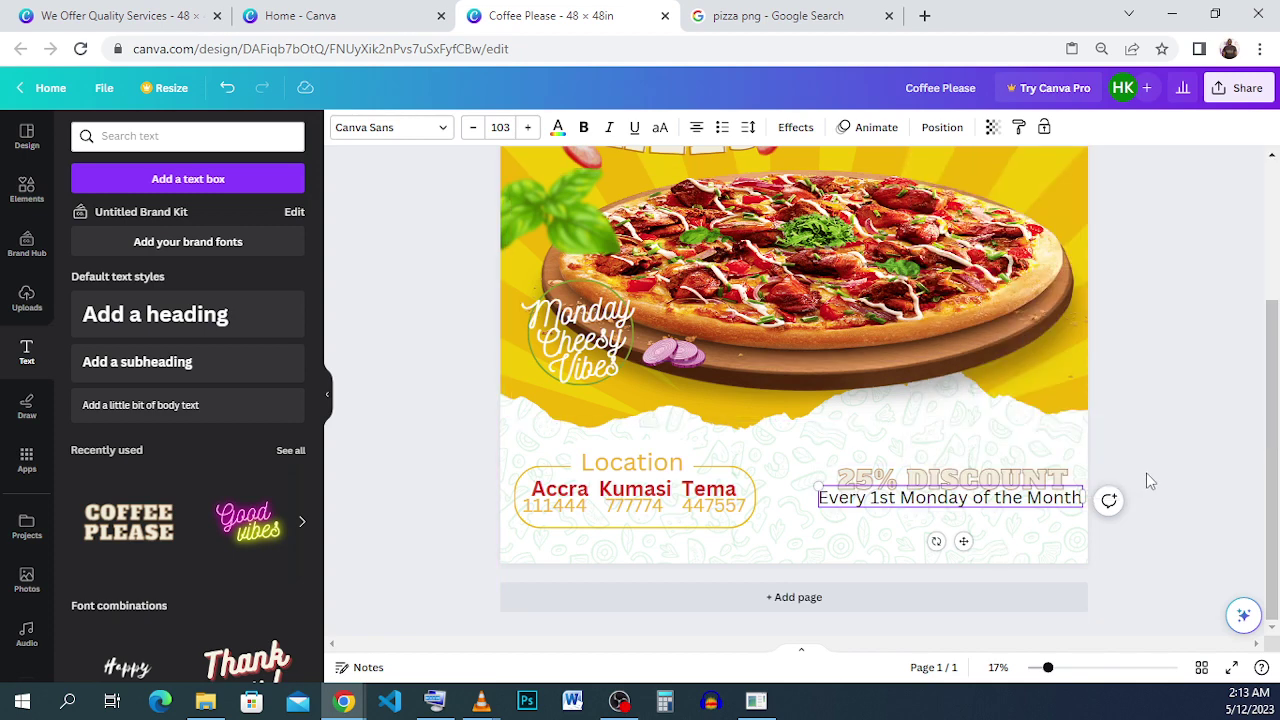
Set the "Every 1st Monday of the Month" line to font size 91 so it matches the discount text's width.
triple_click(1011, 497)
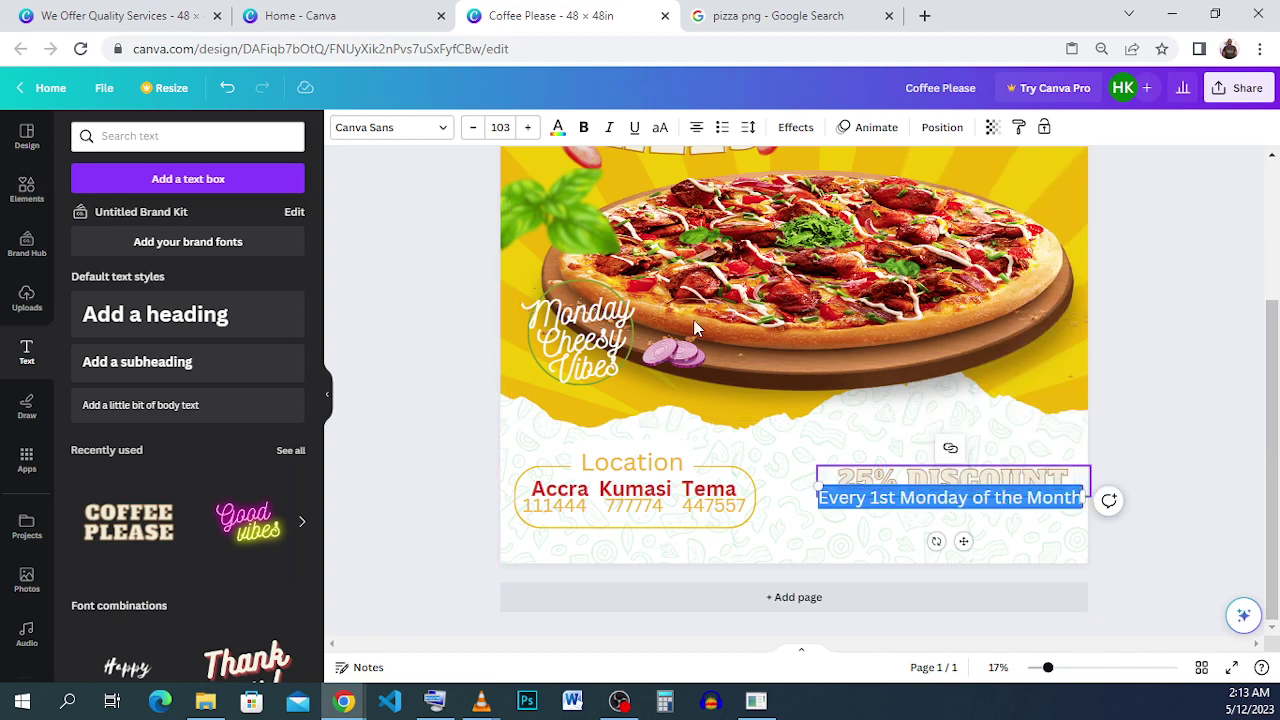
left_click(484, 128)
left_click(484, 128)
left_click(484, 128)
left_click(484, 128)
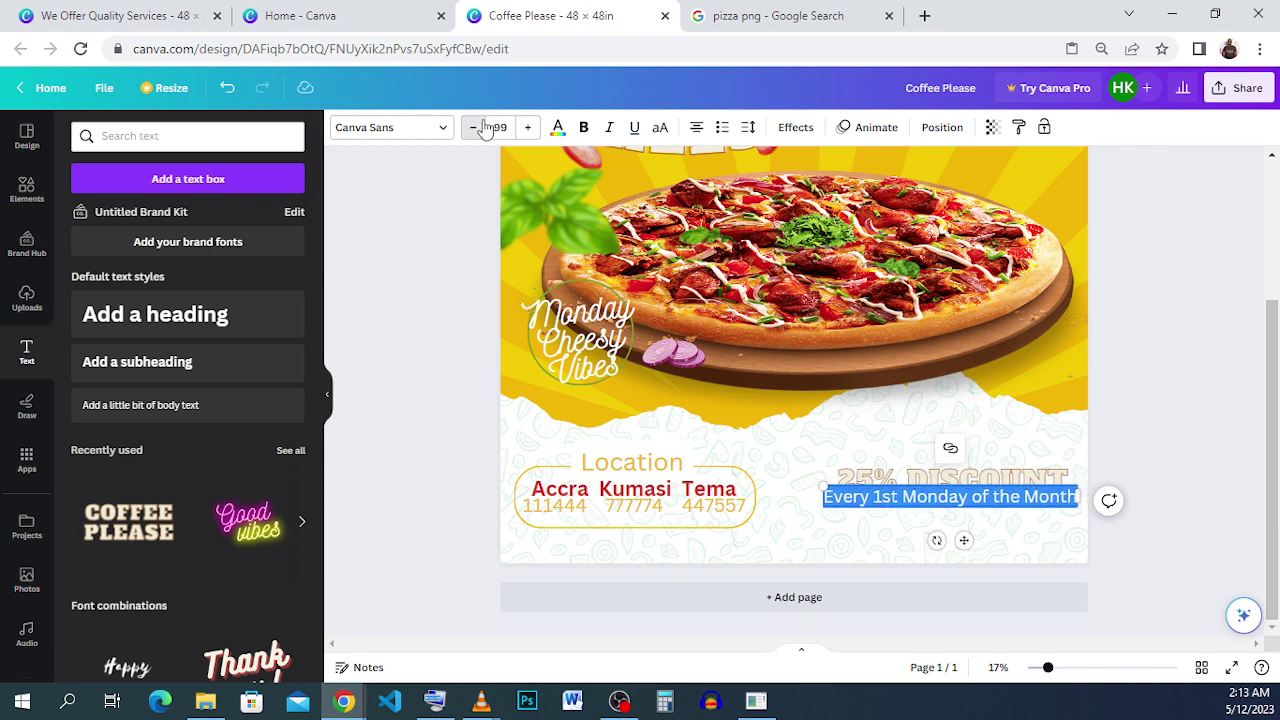
left_click(484, 128)
left_click(484, 128)
left_click(484, 128)
left_click(484, 128)
left_click(484, 128)
left_click(484, 128)
left_click(484, 128)
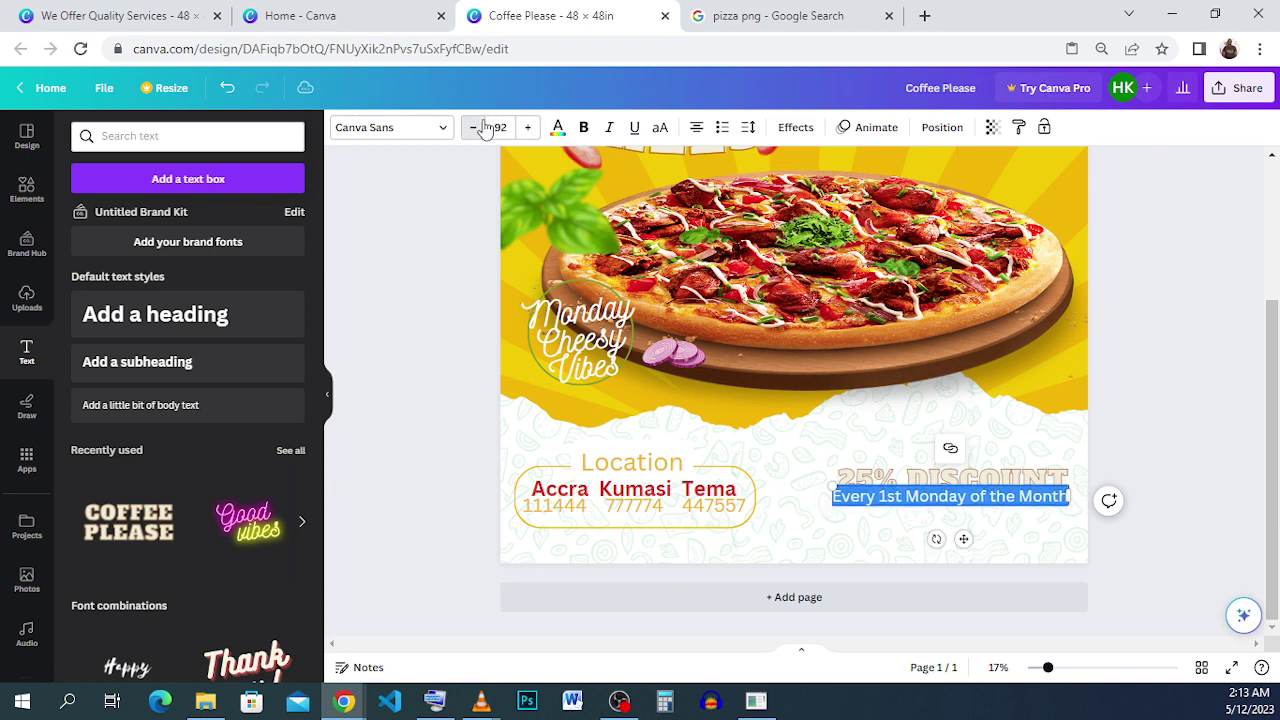
left_click(484, 128)
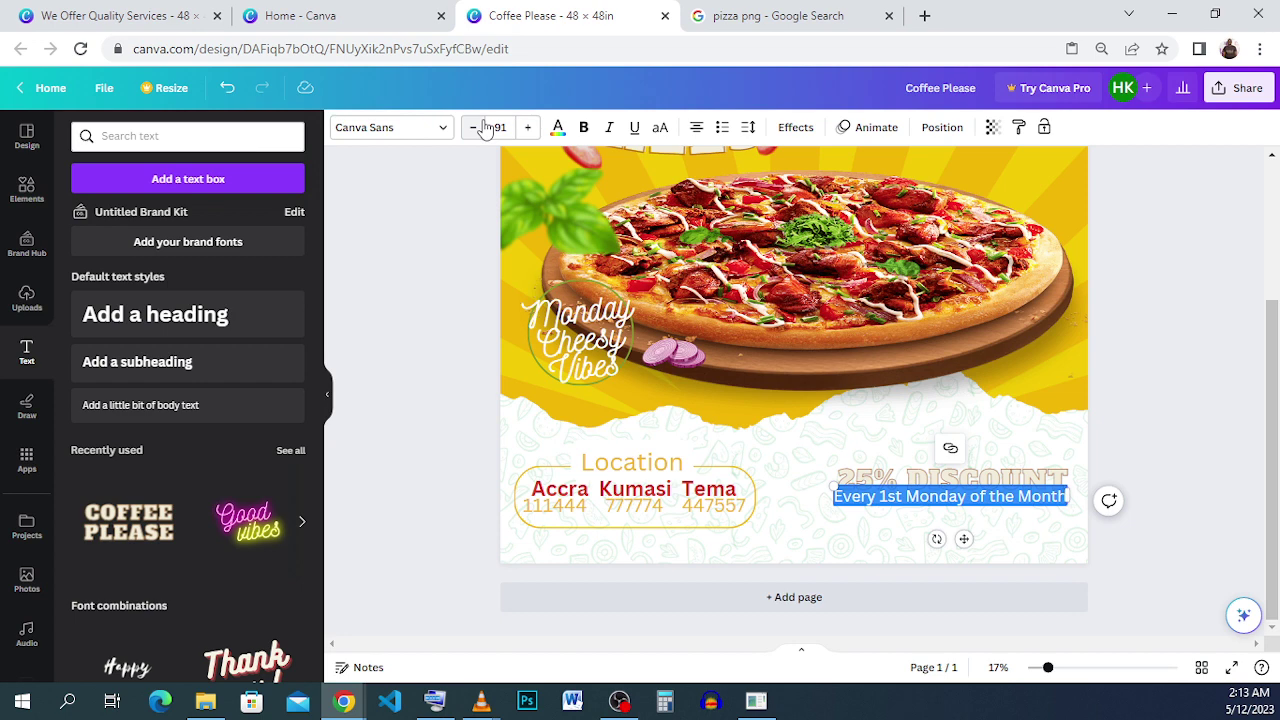
left_click(1151, 458)
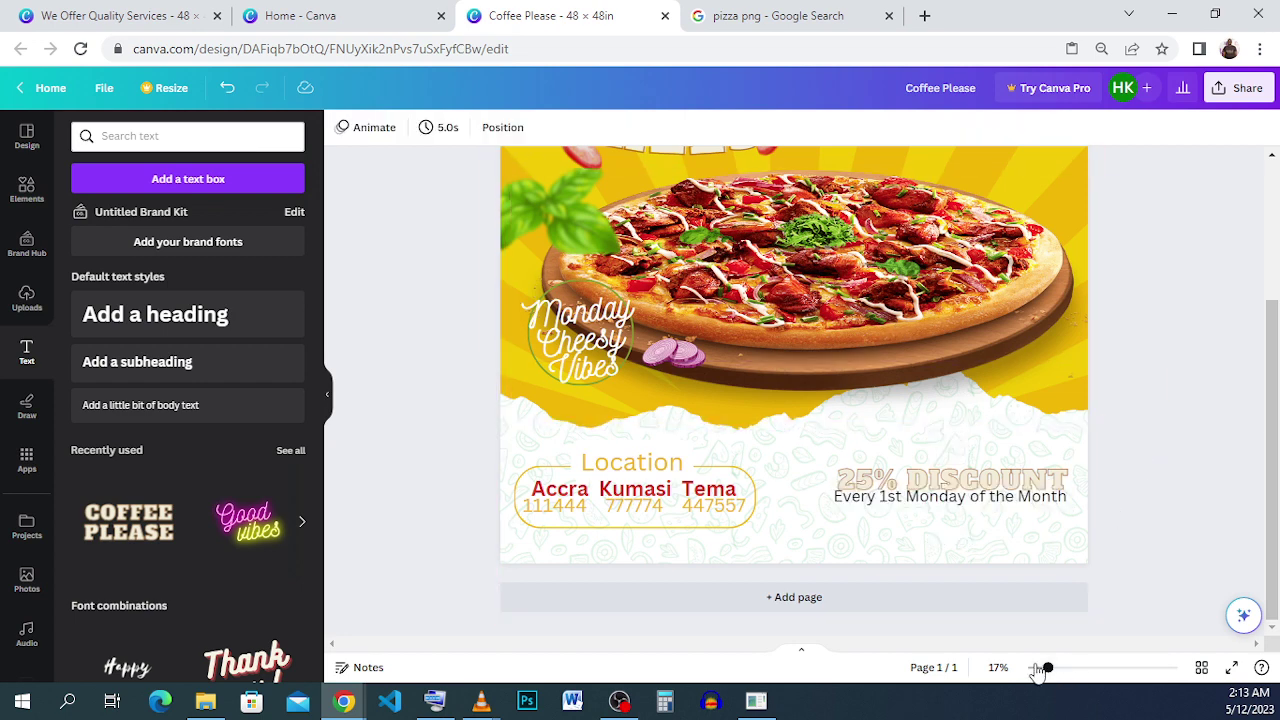
left_click_drag(1045, 668, 1041, 668)
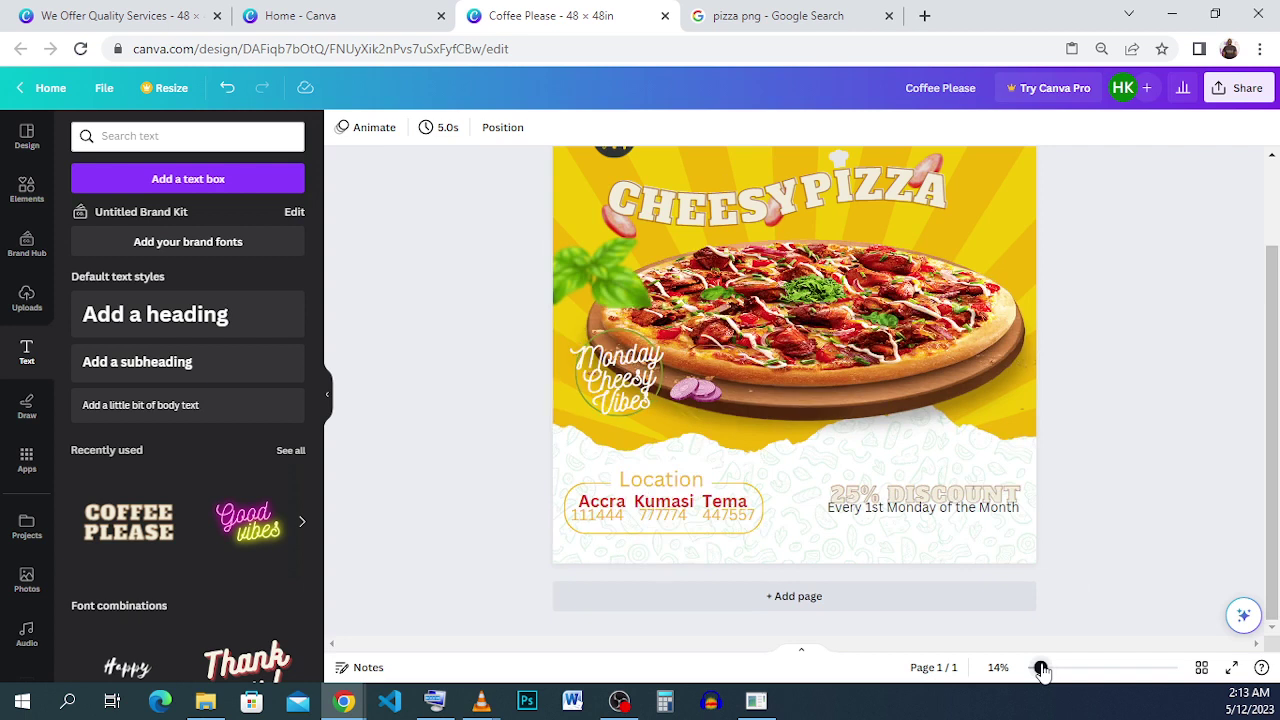
Enlarge the "25% DISCOUNT" text to font size 177.
left_click(925, 500)
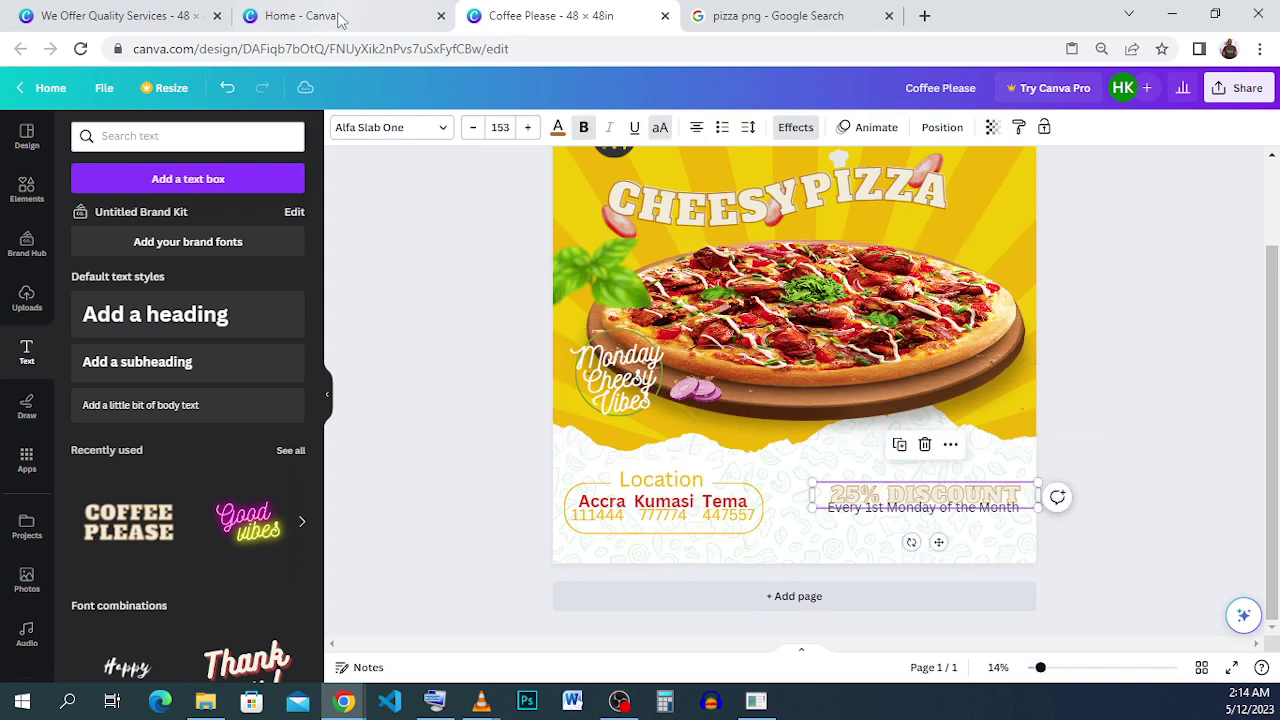
left_click(531, 128)
left_click(531, 128)
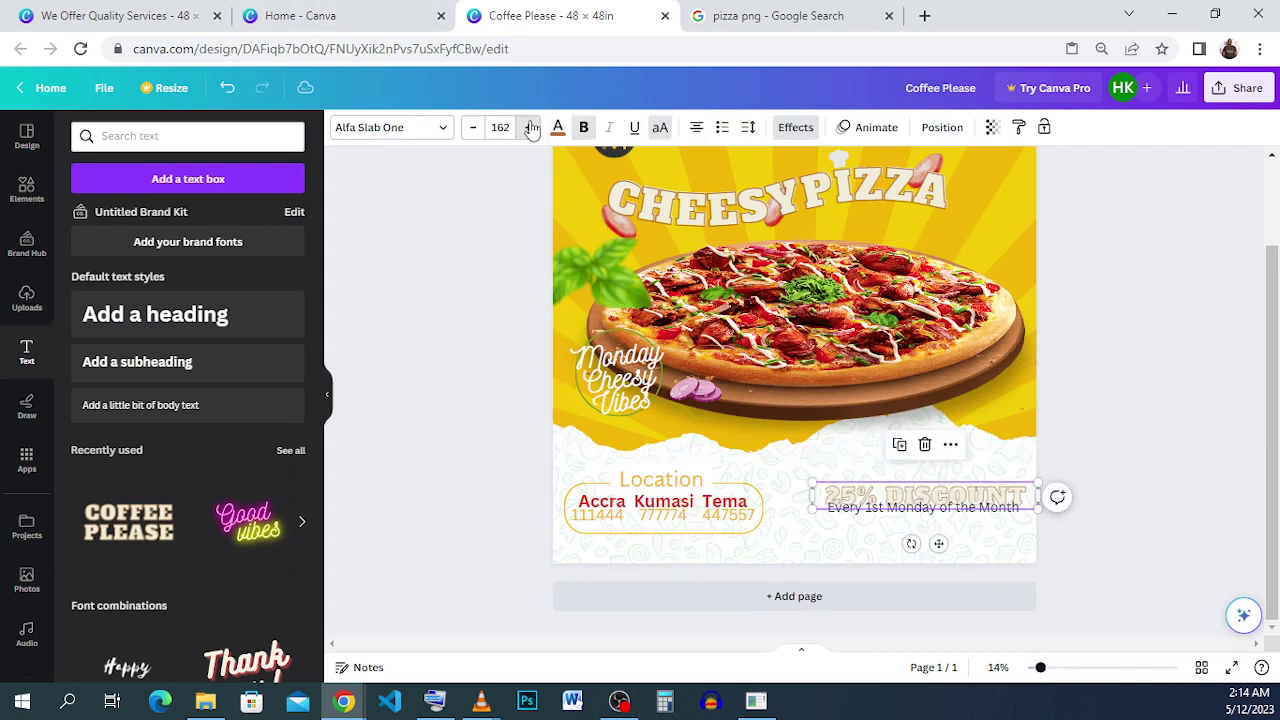
left_click(531, 128)
left_click(531, 128)
left_click(531, 128)
left_click(531, 128)
left_click(531, 128)
left_click(531, 128)
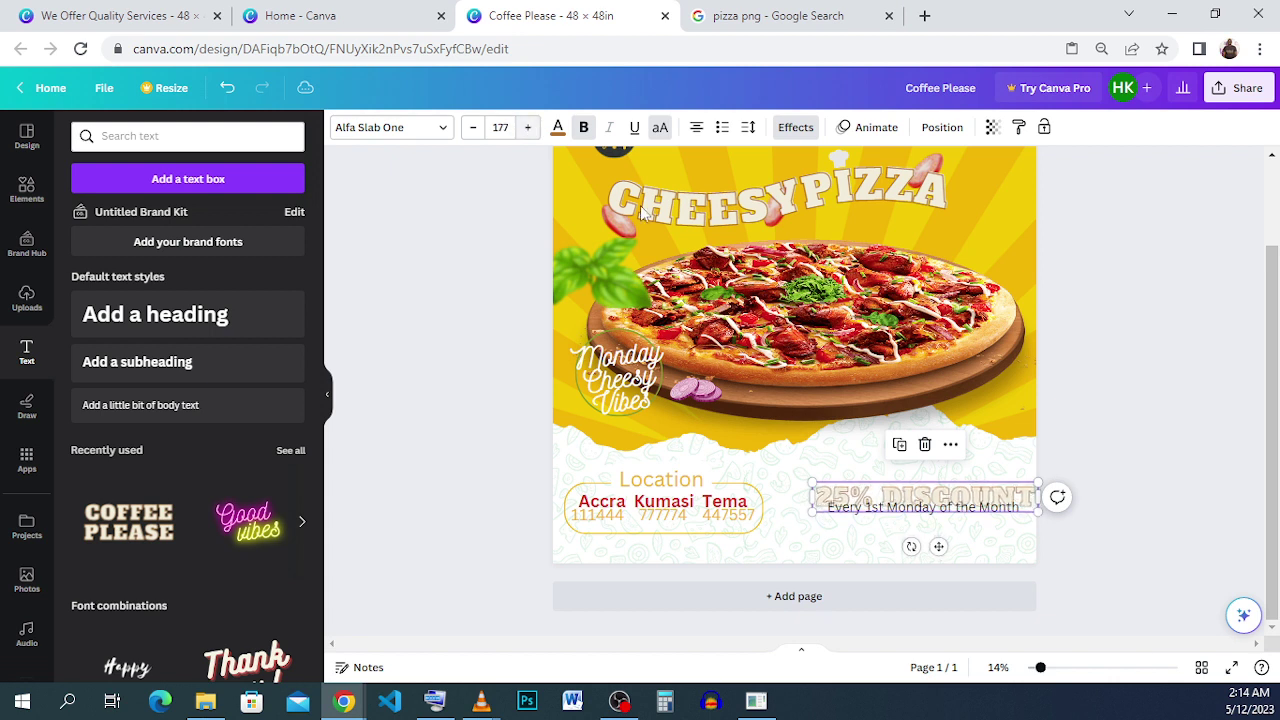
left_click(1194, 477)
Separate the "25% DISCOUNT" text from its subline and place it level with the city names in the locations block.
left_click(962, 505)
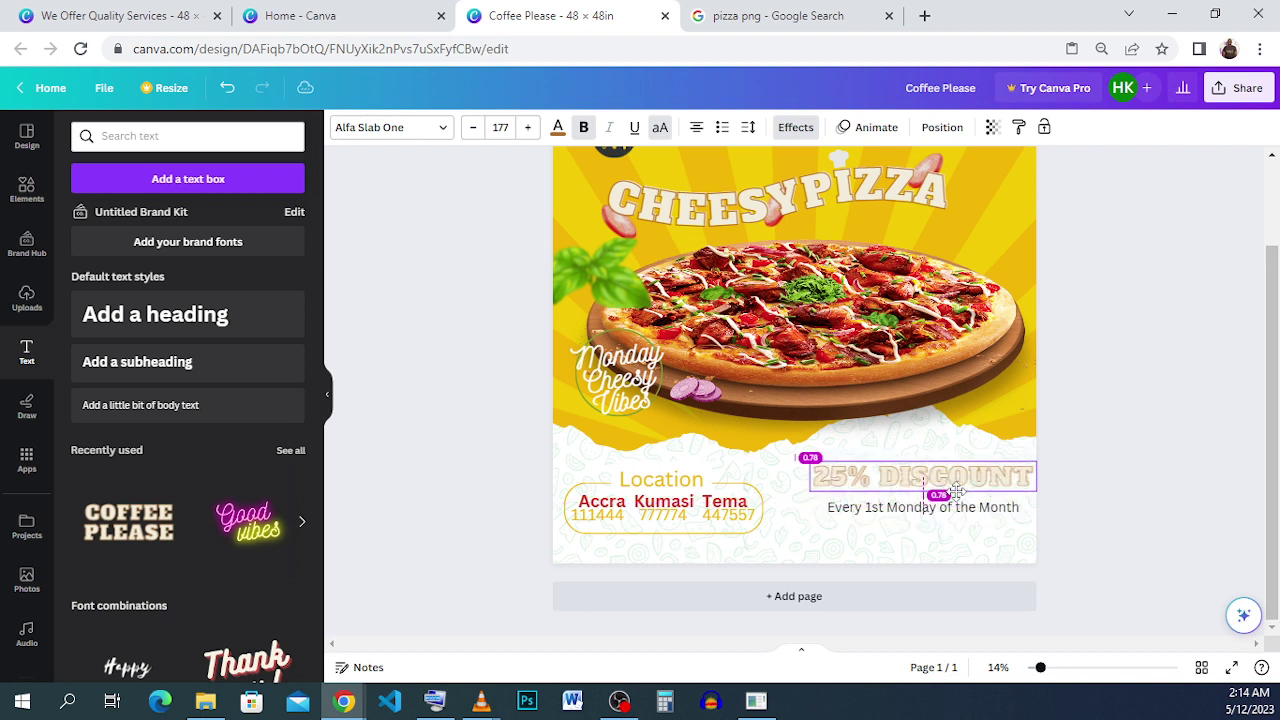
left_click(958, 510)
left_click_drag(951, 508, 945, 530)
left_click(983, 481)
left_click_drag(981, 481, 976, 500)
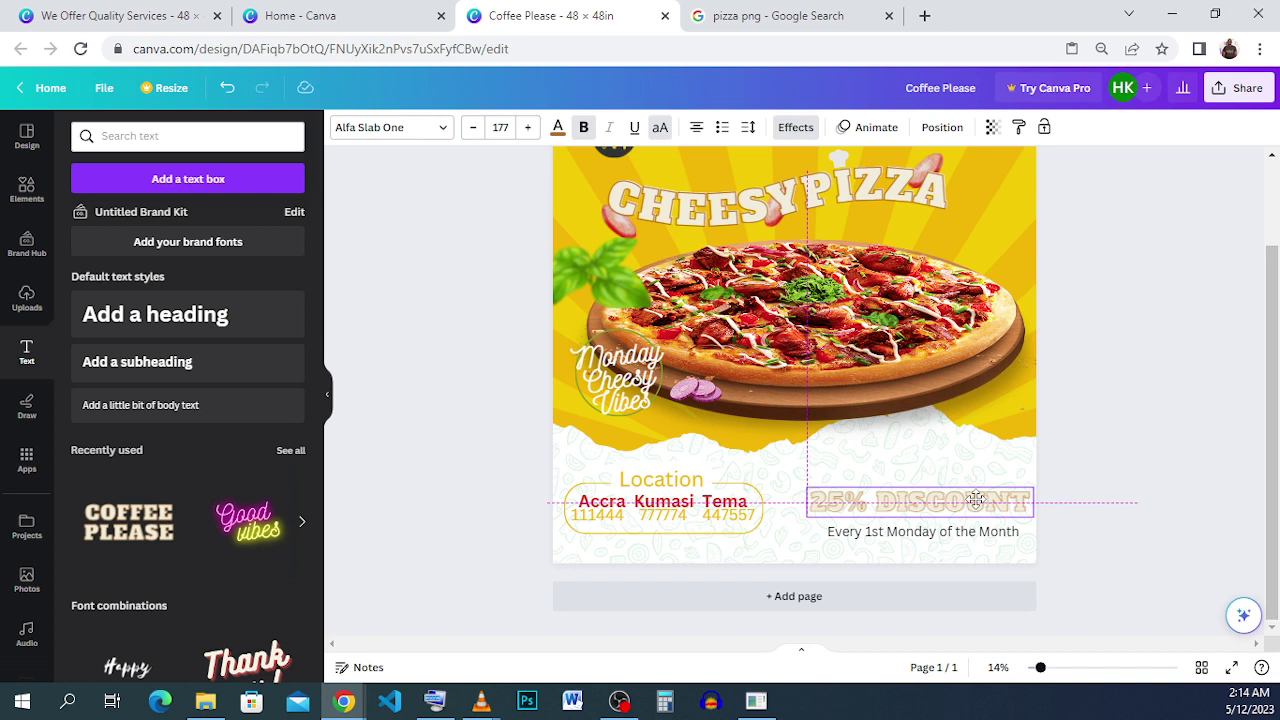
left_click_drag(976, 500, 971, 500)
left_click(1100, 486)
Move the "Every 1st Monday of the Month" line directly beneath the discount text and widen its text box to about 21 in.
mouse_move(923, 537)
left_mouse_down()
mouse_move(894, 521)
mouse_move(917, 528)
left_mouse_up()
left_click_drag(1014, 511, 1022, 512)
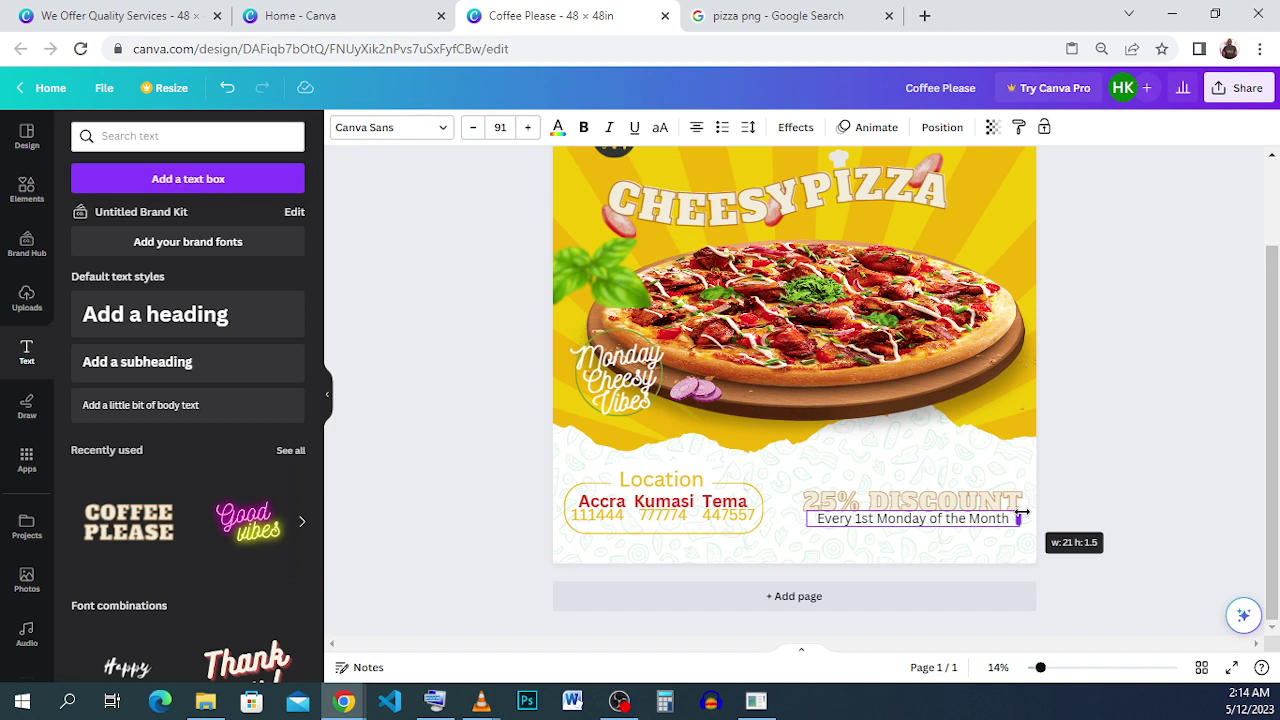
left_click_drag(1022, 512, 1022, 510)
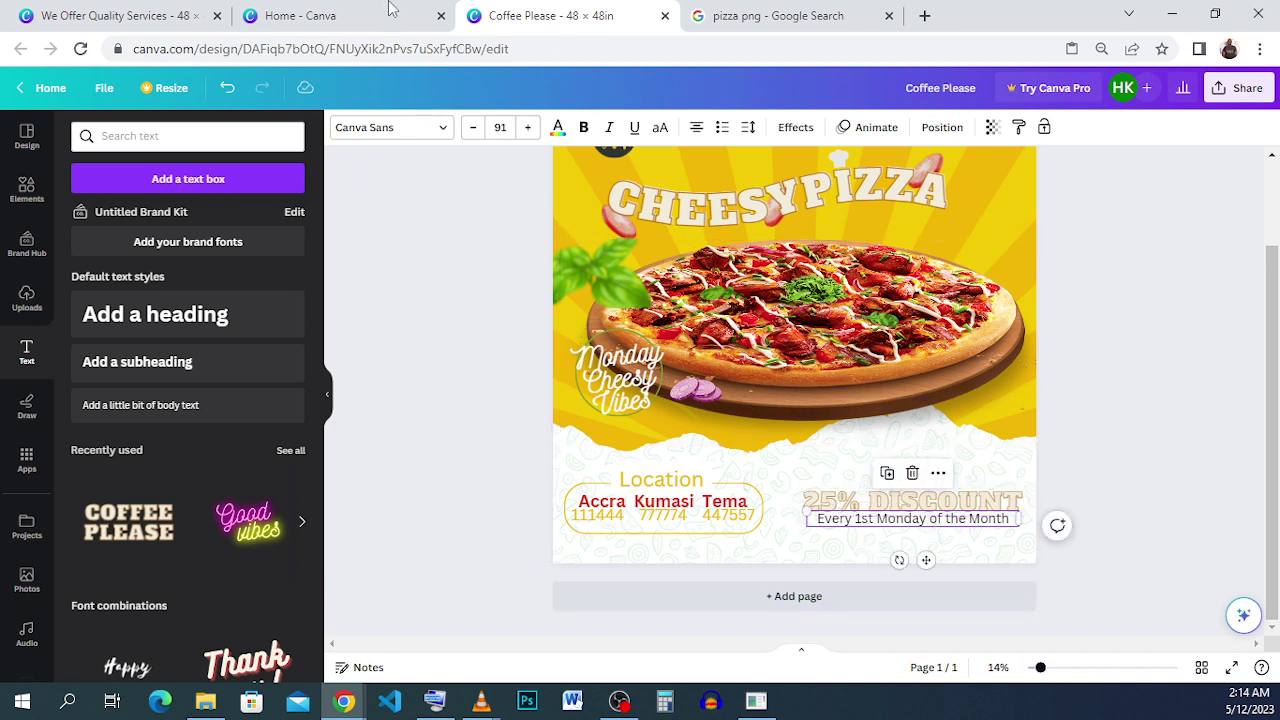
Enlarge the "Every 1st Monday of the Month" line to font size 103 and widen its text box so it stays on one line.
left_click(534, 134)
left_click(534, 134)
left_click(534, 134)
left_click(534, 134)
left_click(534, 134)
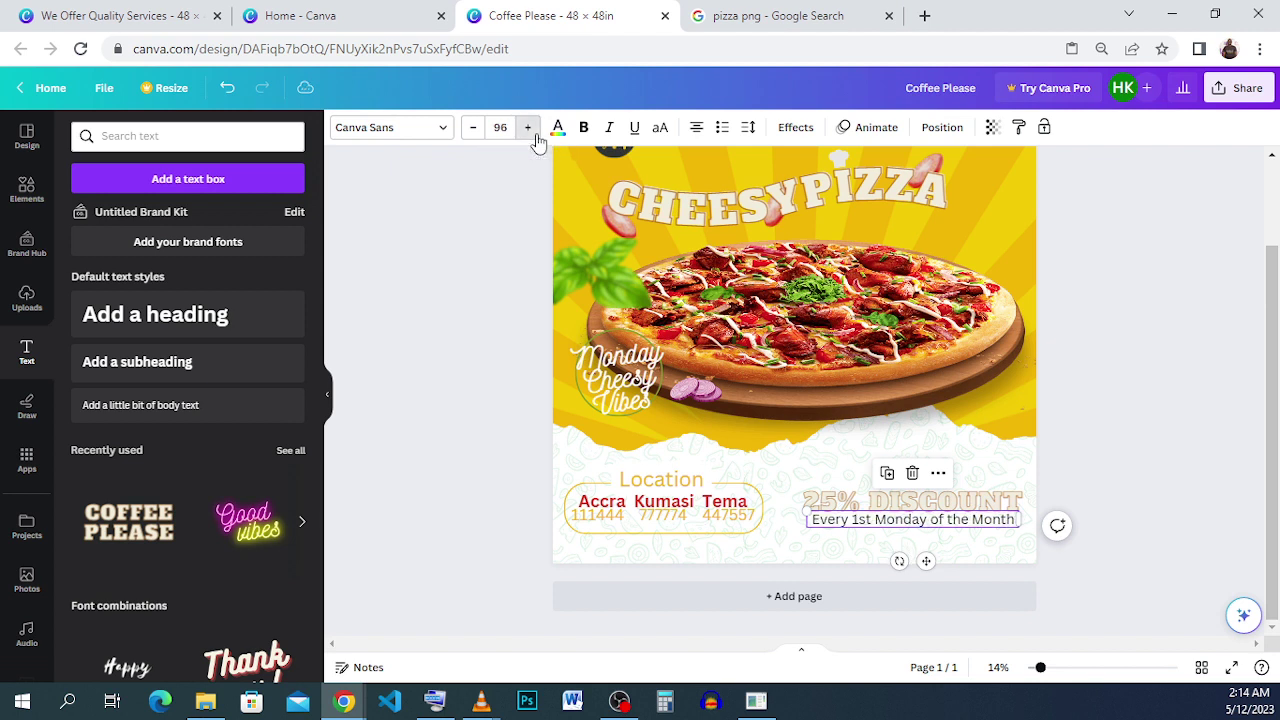
left_click(534, 134)
left_click(534, 134)
left_click(534, 134)
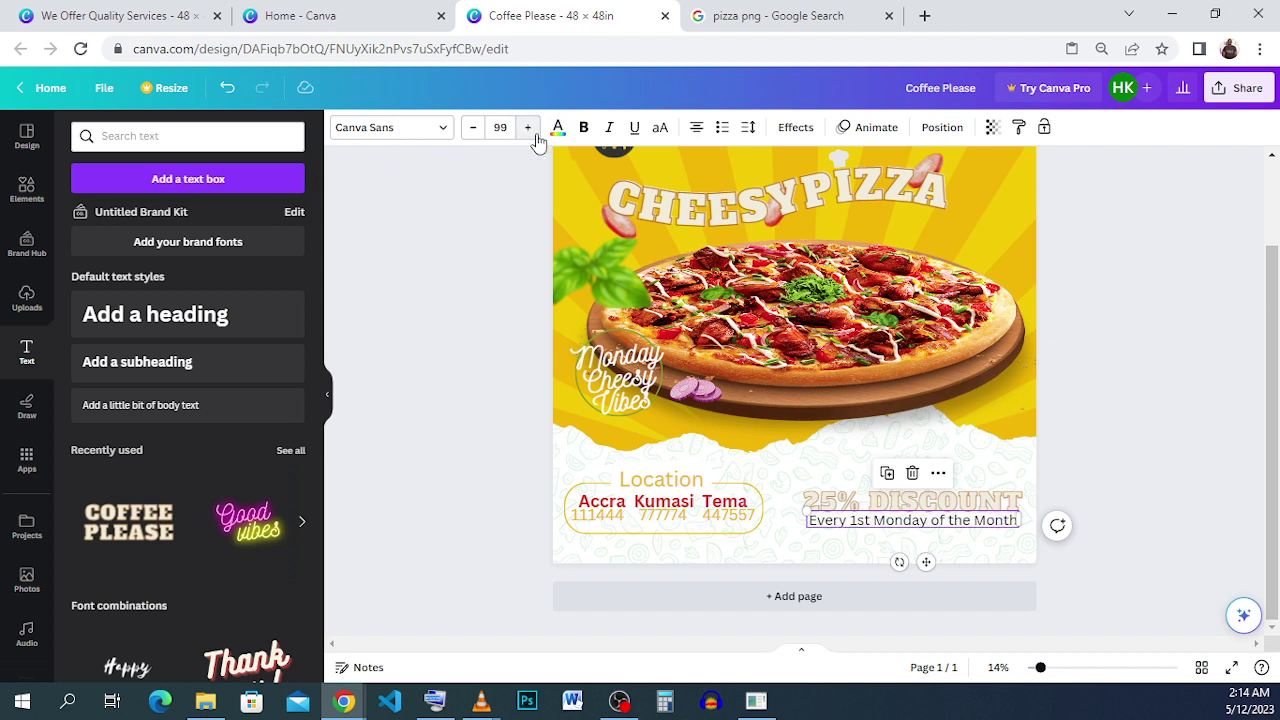
left_click(535, 135)
left_click(535, 135)
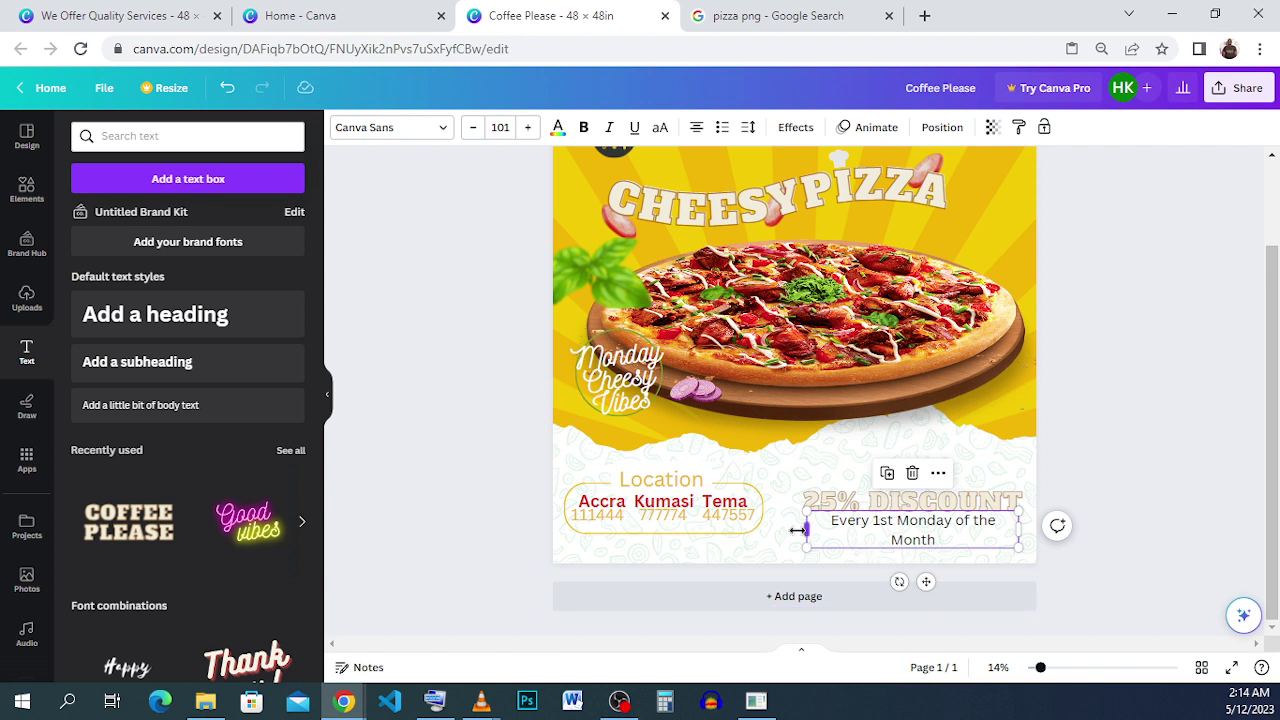
left_click_drag(797, 530, 788, 523)
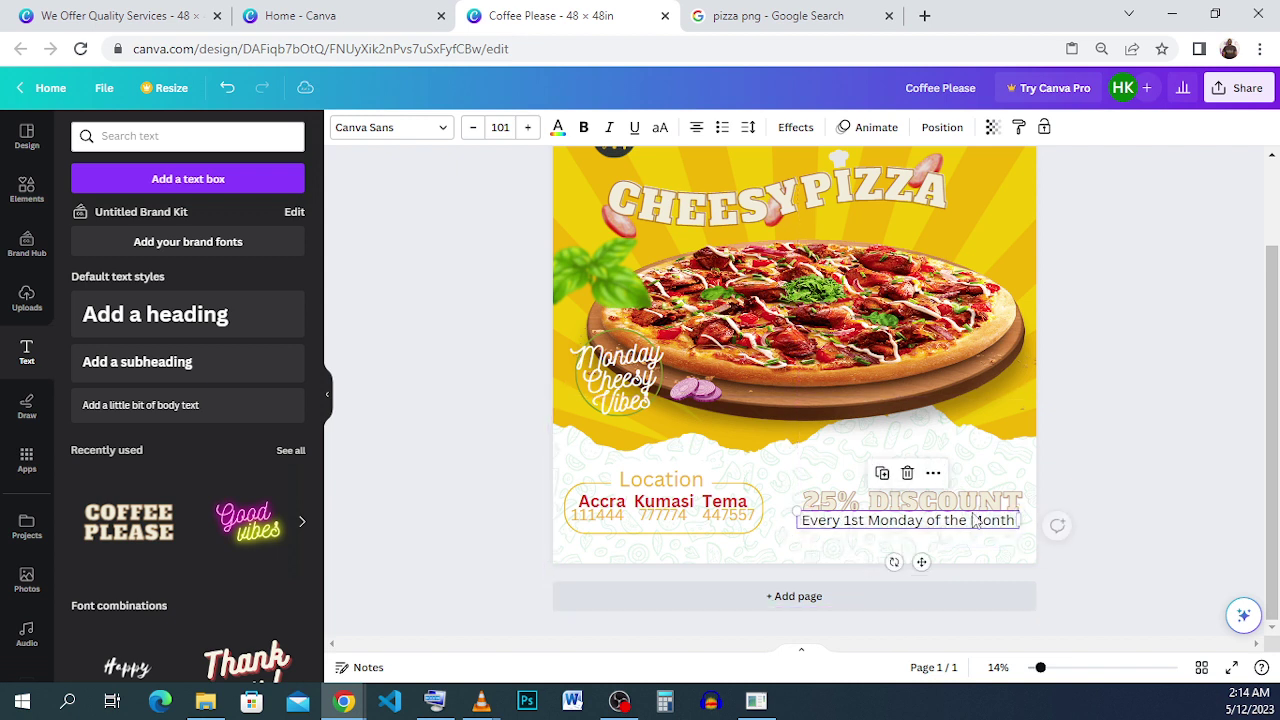
left_click(527, 128)
left_click(527, 128)
left_click(1161, 437)
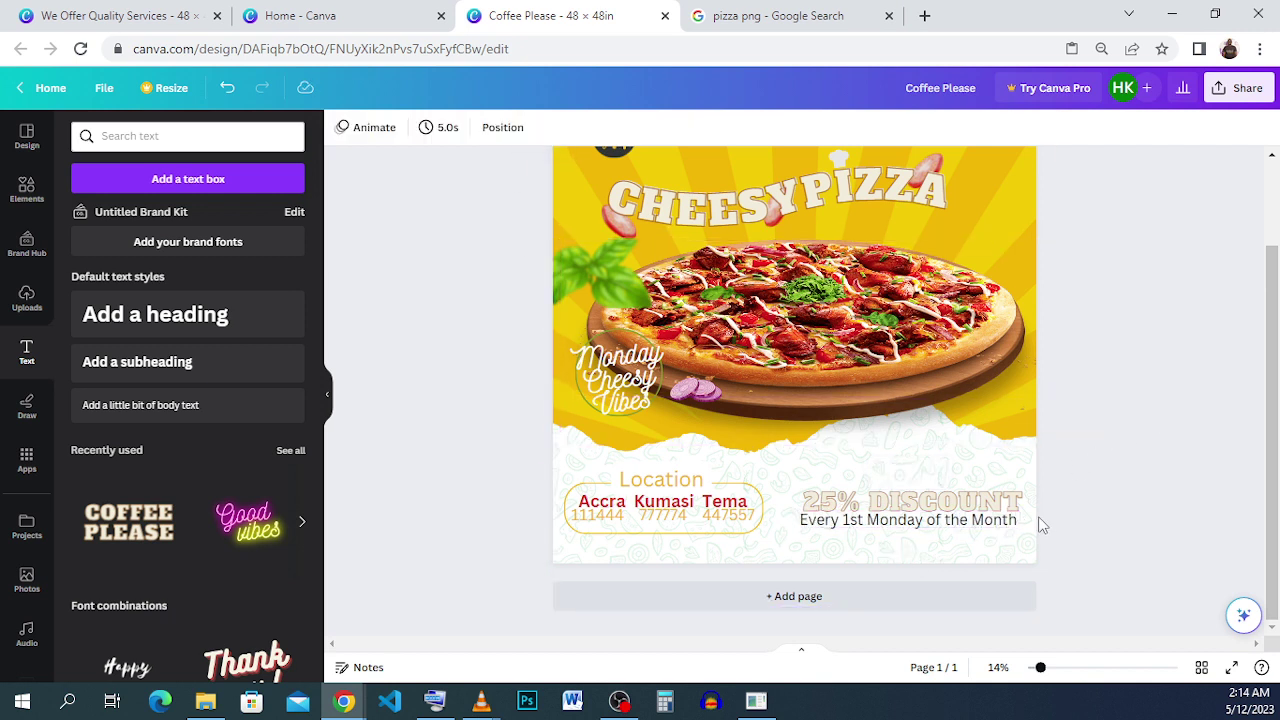
Nudge the "Every 1st Monday of the Month" line to the right so it lines up with the discount text.
left_click(993, 530)
key("Right")
key("Right")
key("Right")
key("Right")
key("Right")
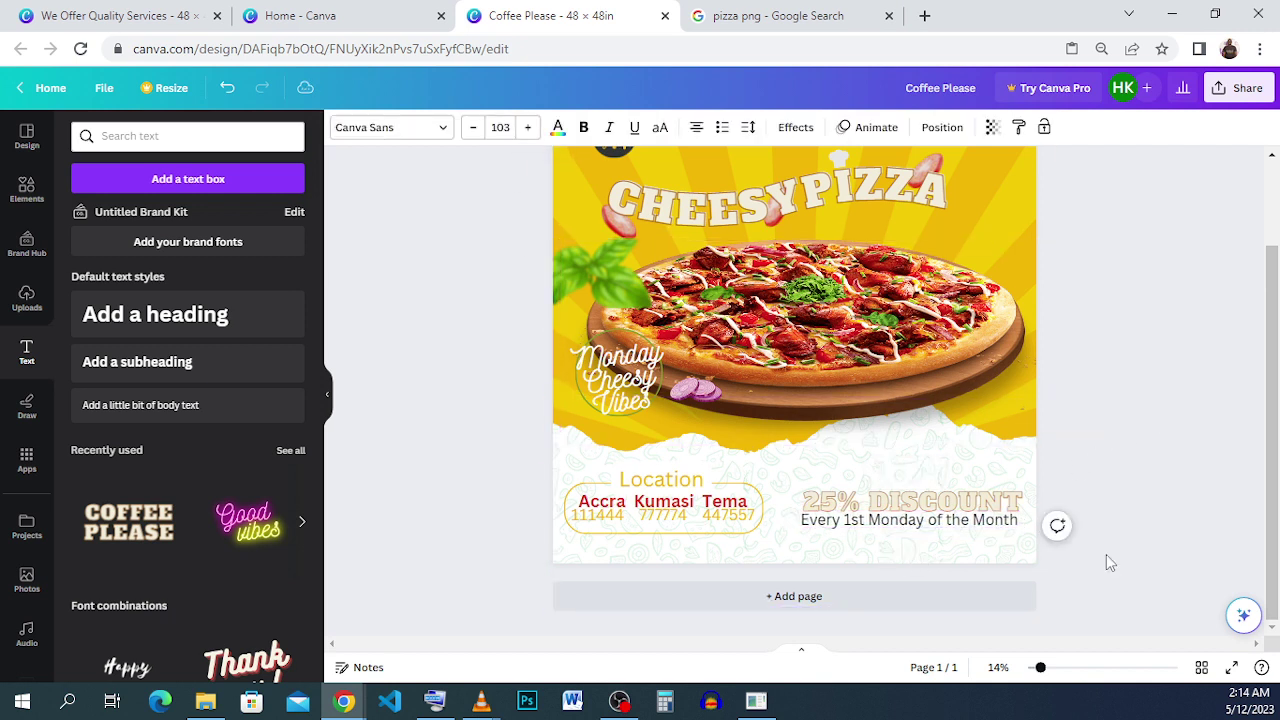
left_click(1127, 484)
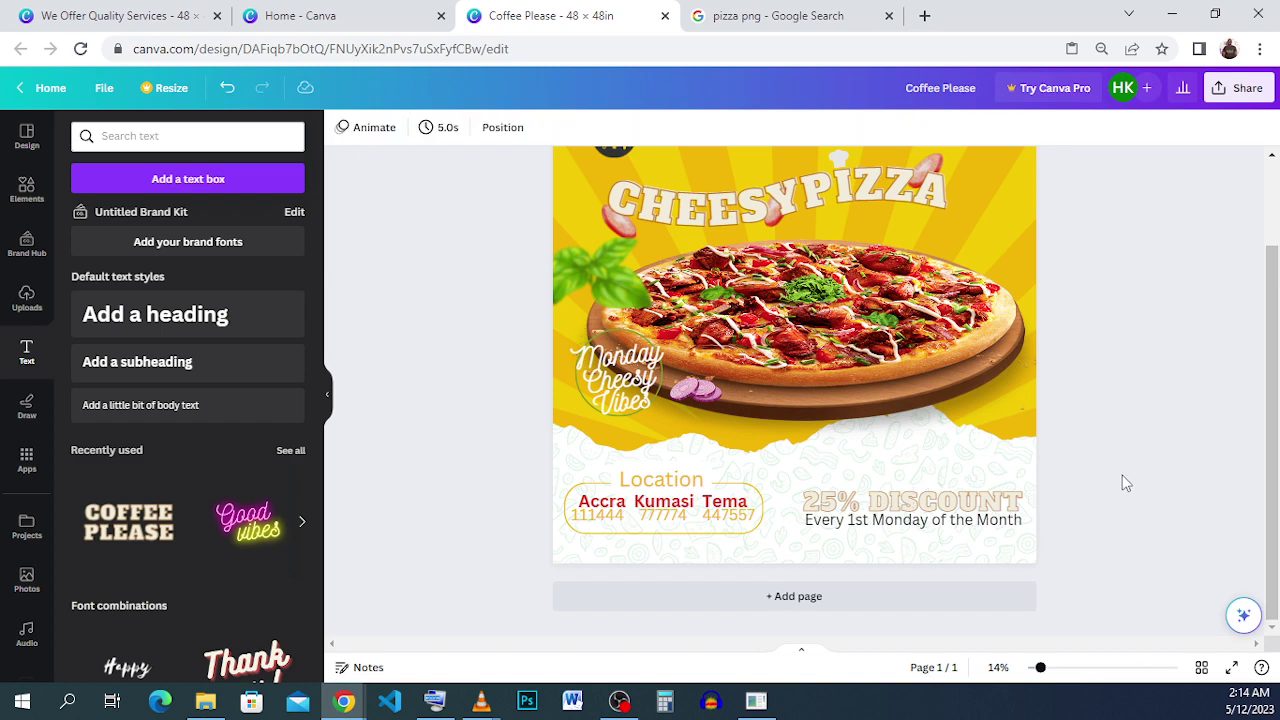
Recolor the "25% DISCOUNT" text golden yellow like the reference flyer and set its text effect style to None.
left_click(55, 12)
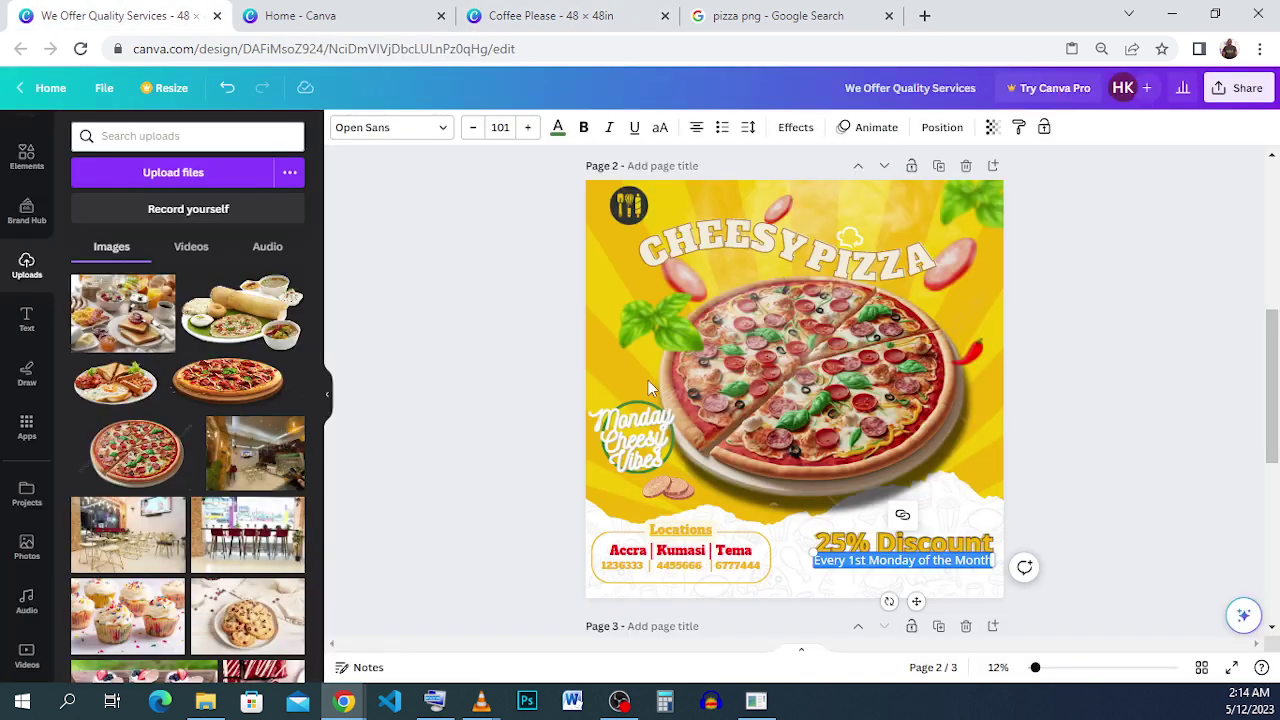
left_click(635, 12)
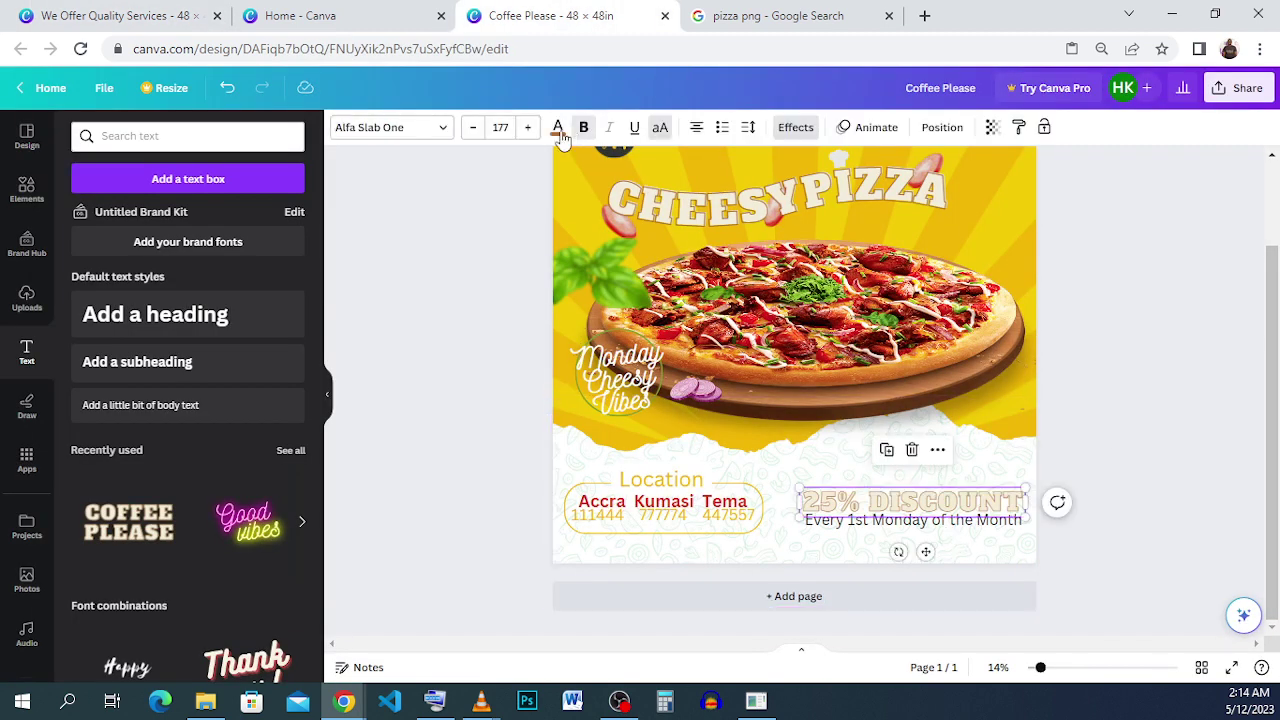
left_click(559, 131)
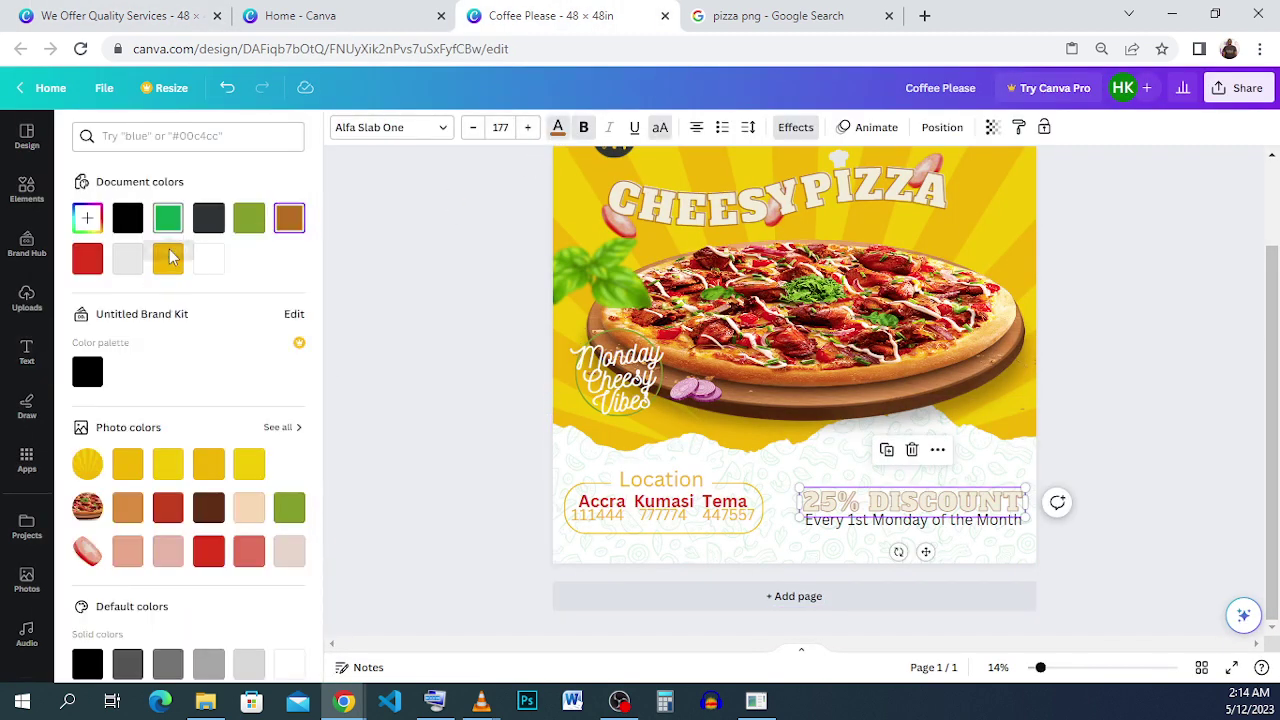
left_click(170, 258)
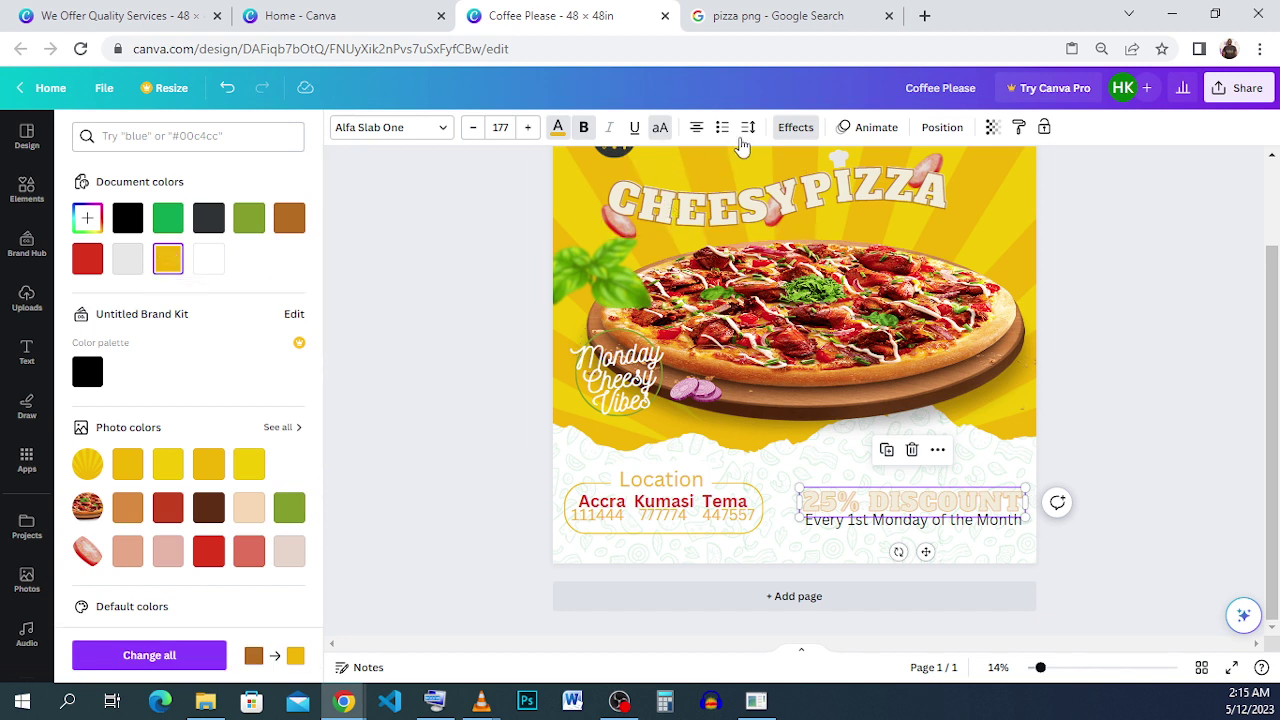
left_click(798, 127)
left_click(115, 238)
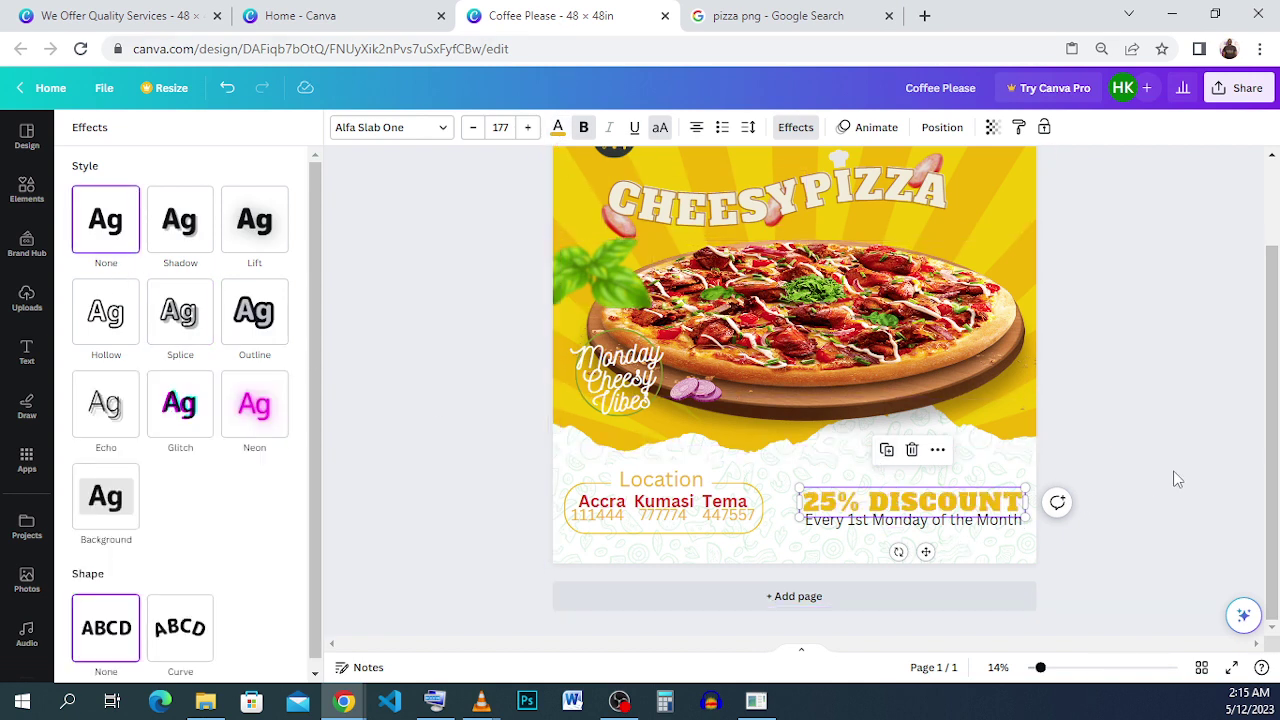
left_click(1148, 454)
left_click(1125, 497)
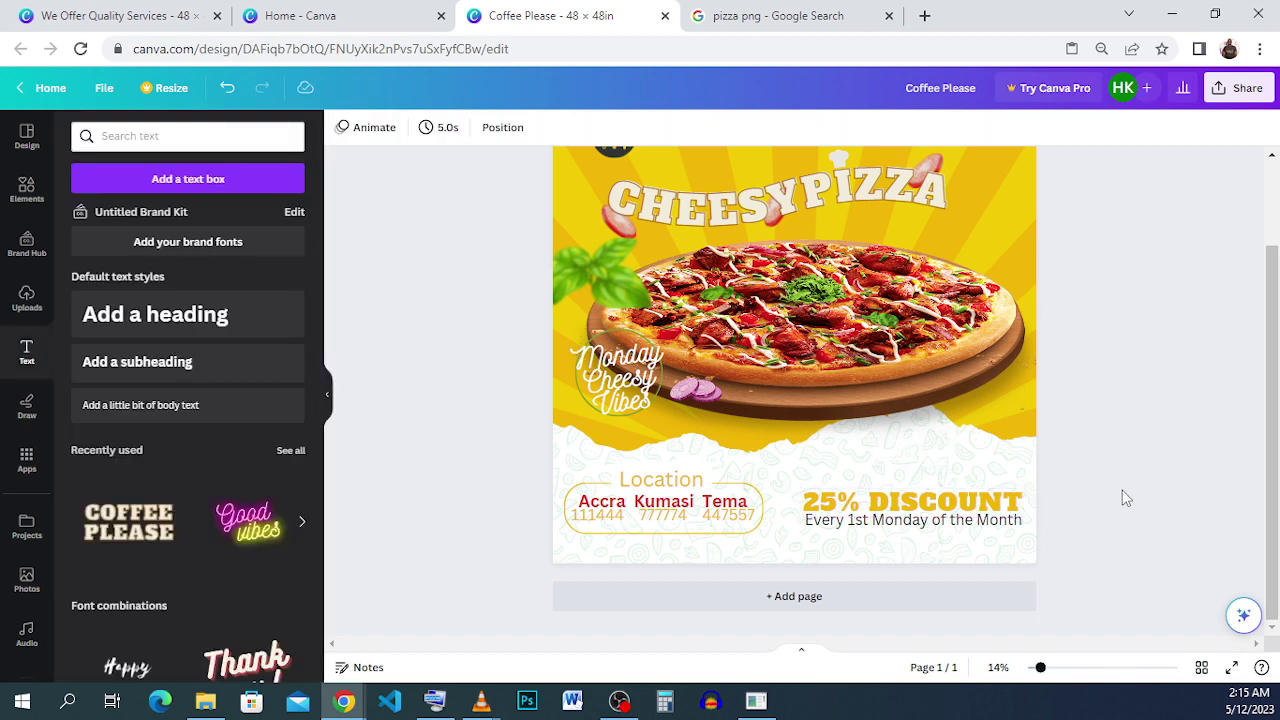
Compare the design with the reference flyer, then search the elements for "Smoke" and show all matching graphics.
scroll(1090, 443, "up", 1)
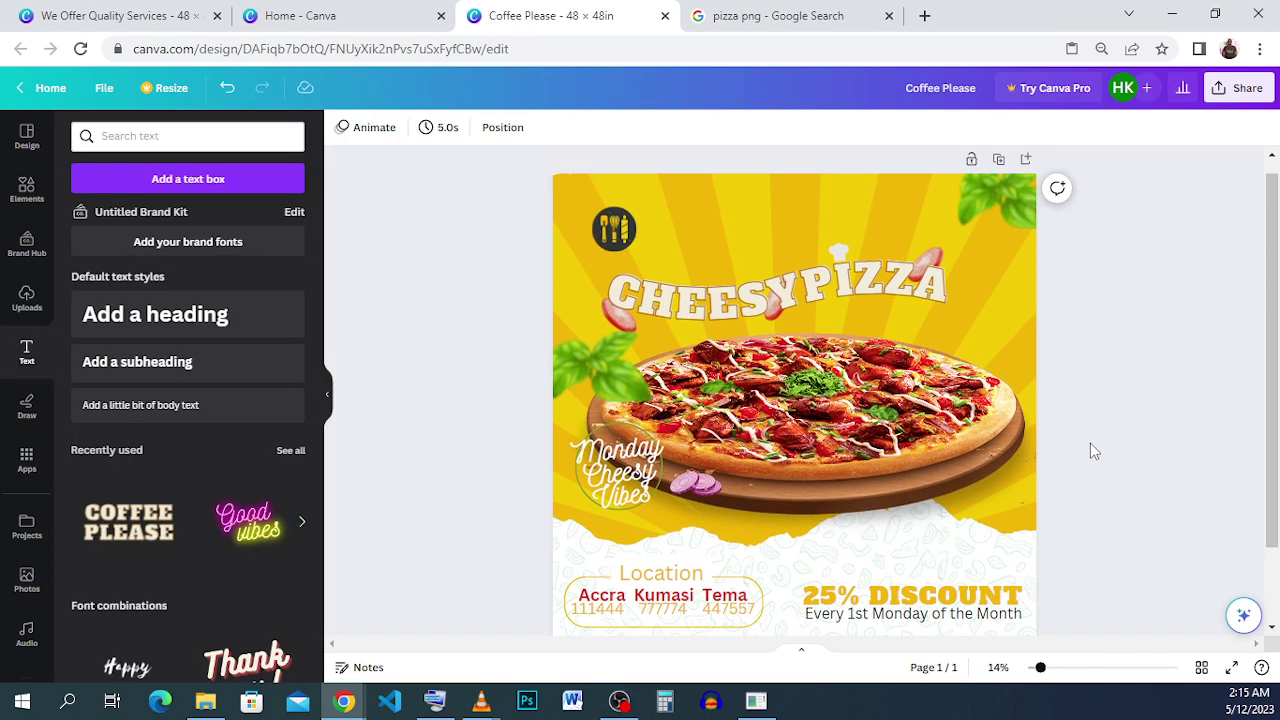
left_click(118, 15)
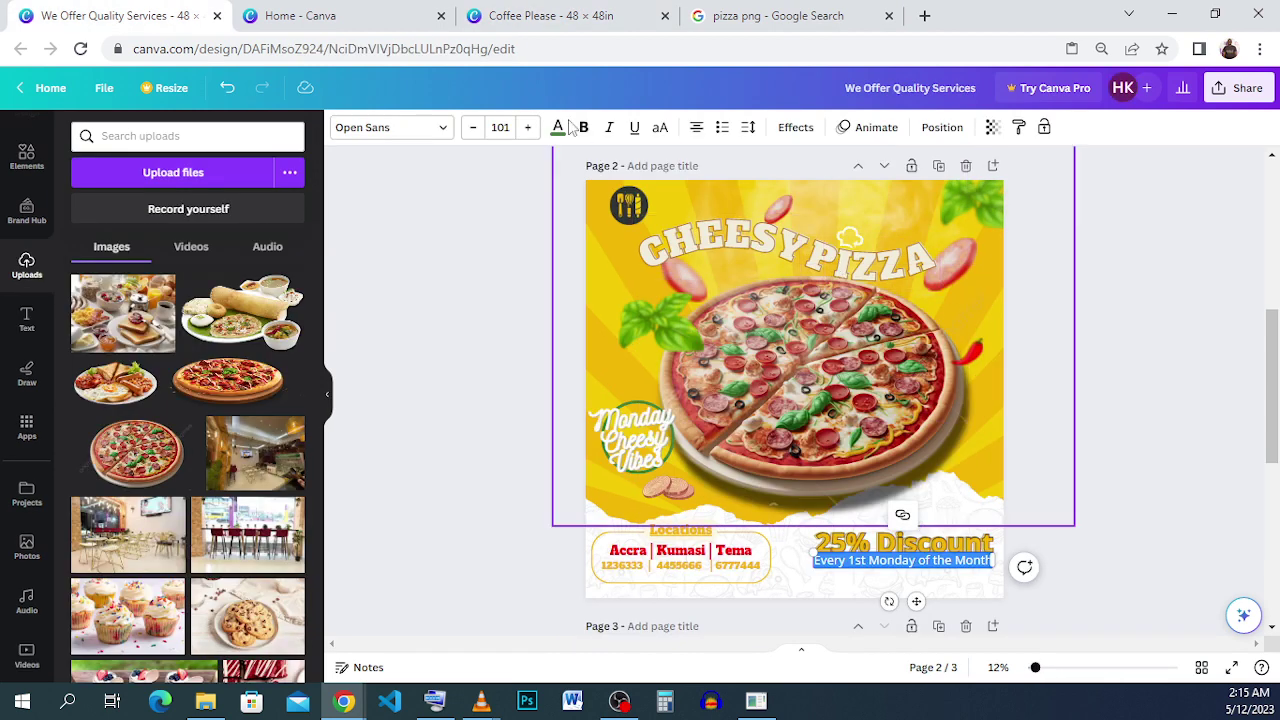
left_click(550, 15)
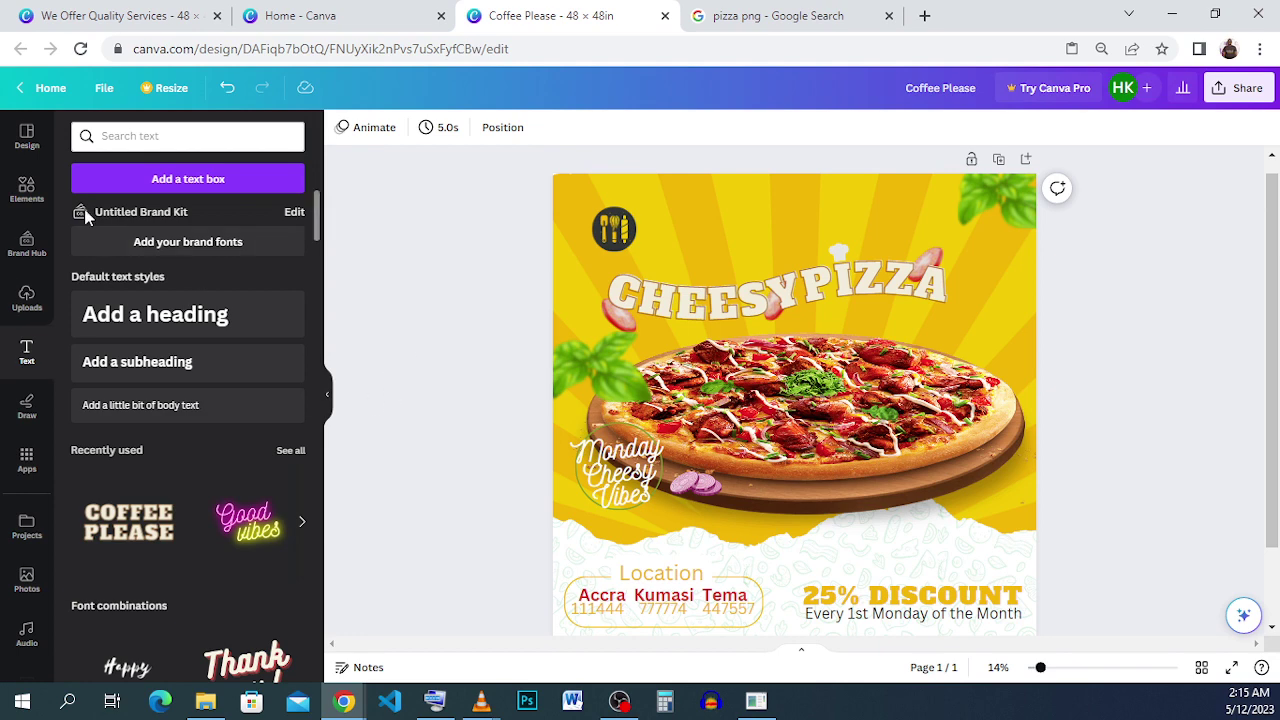
left_click(27, 190)
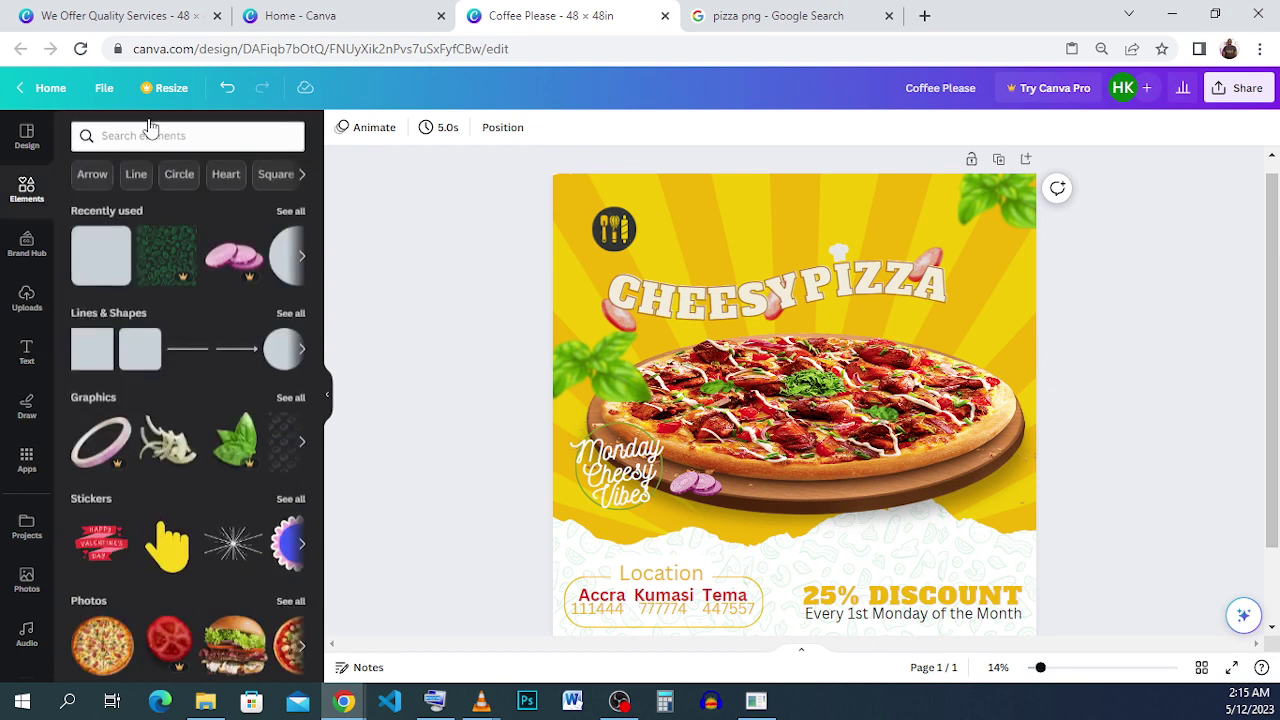
left_click(151, 133)
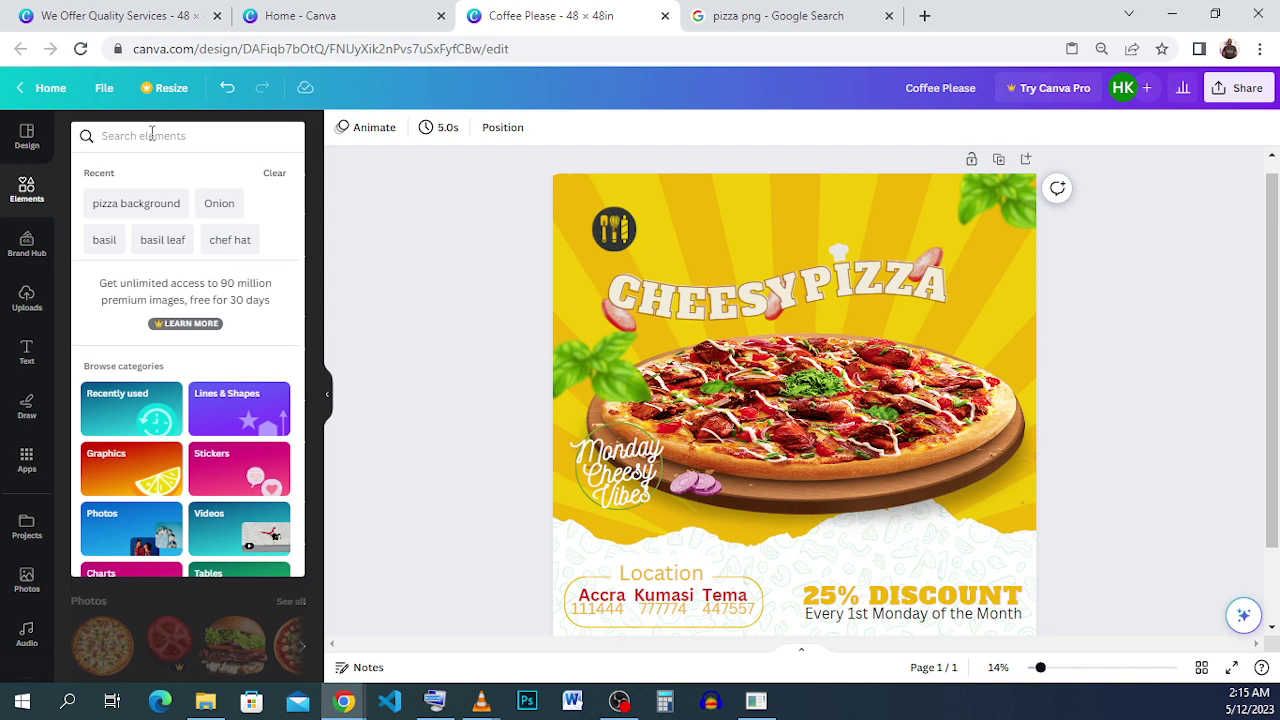
type("s")
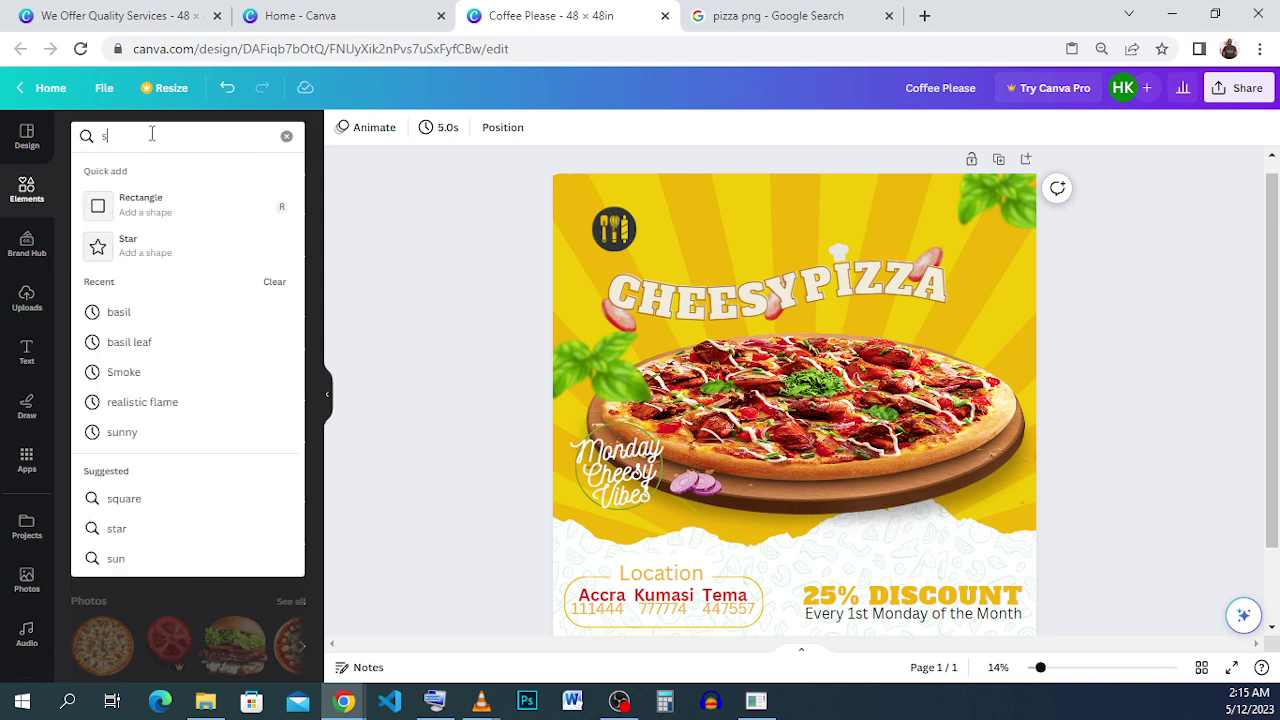
left_click(198, 385)
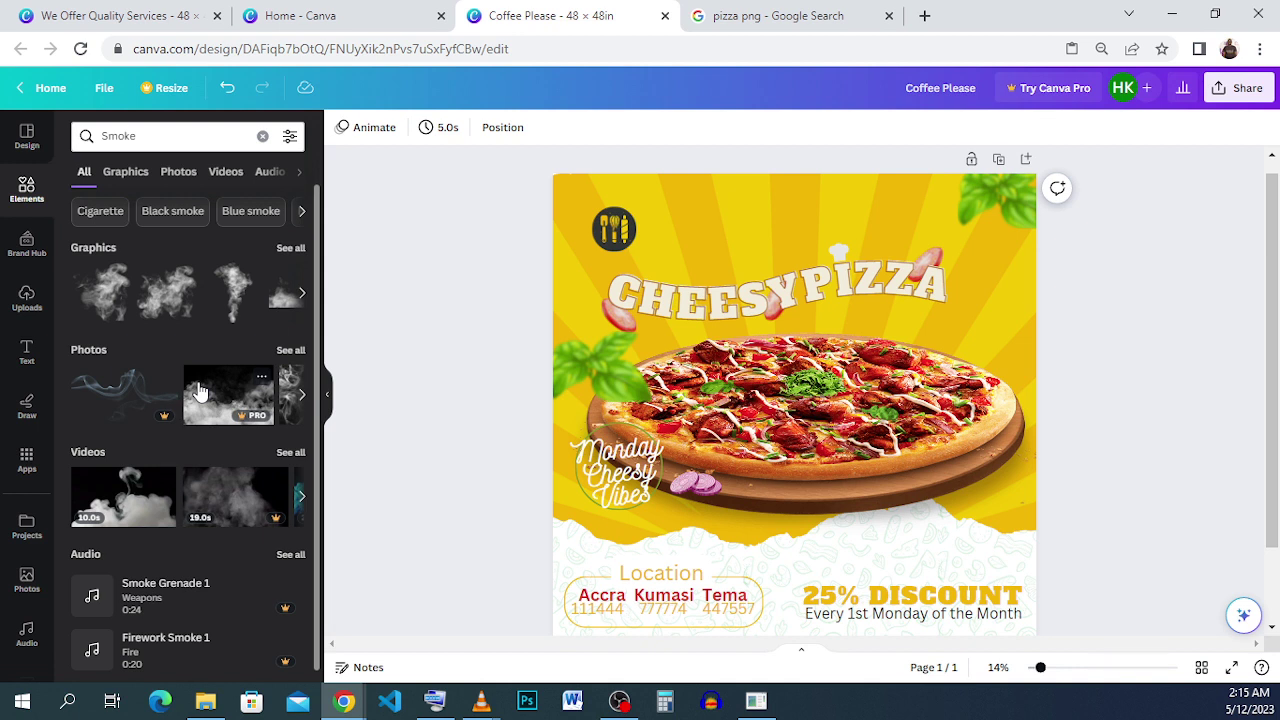
left_click(290, 248)
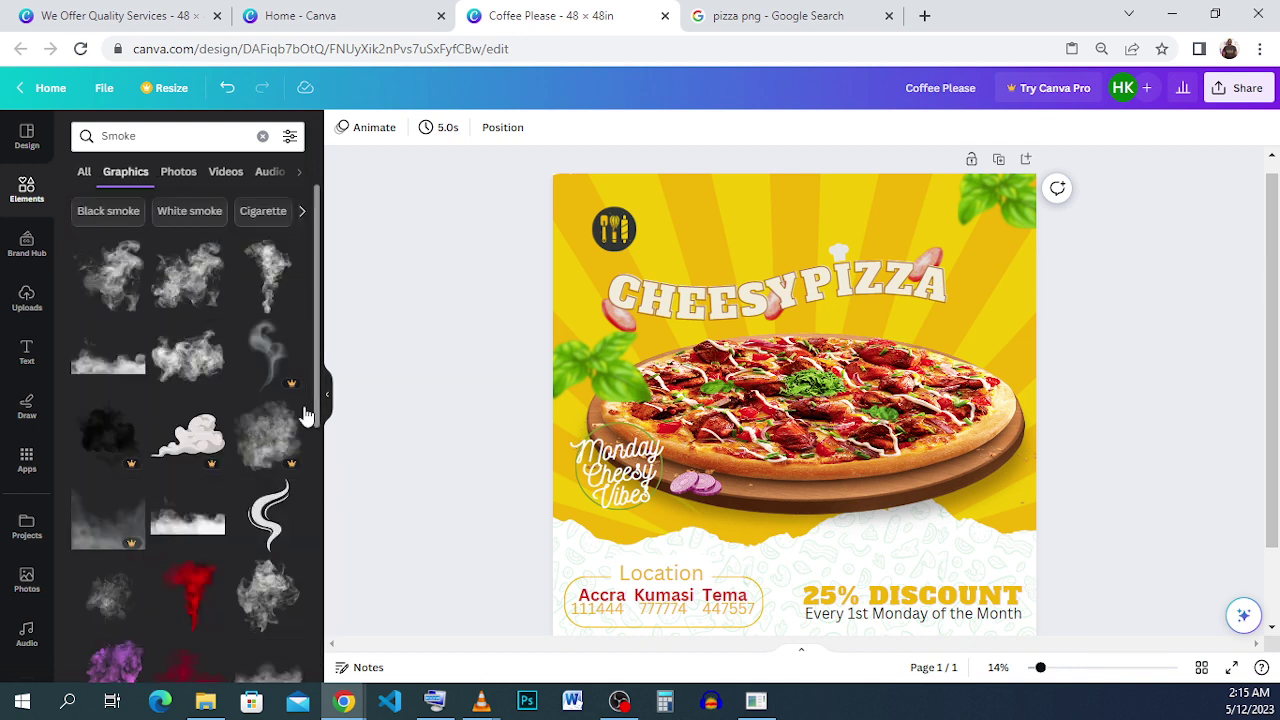
Add a white smoke graphic and move it up over the pizza and title, at about X 10.5 in, Y -10.2 in.
scroll(240, 450, "down", 1)
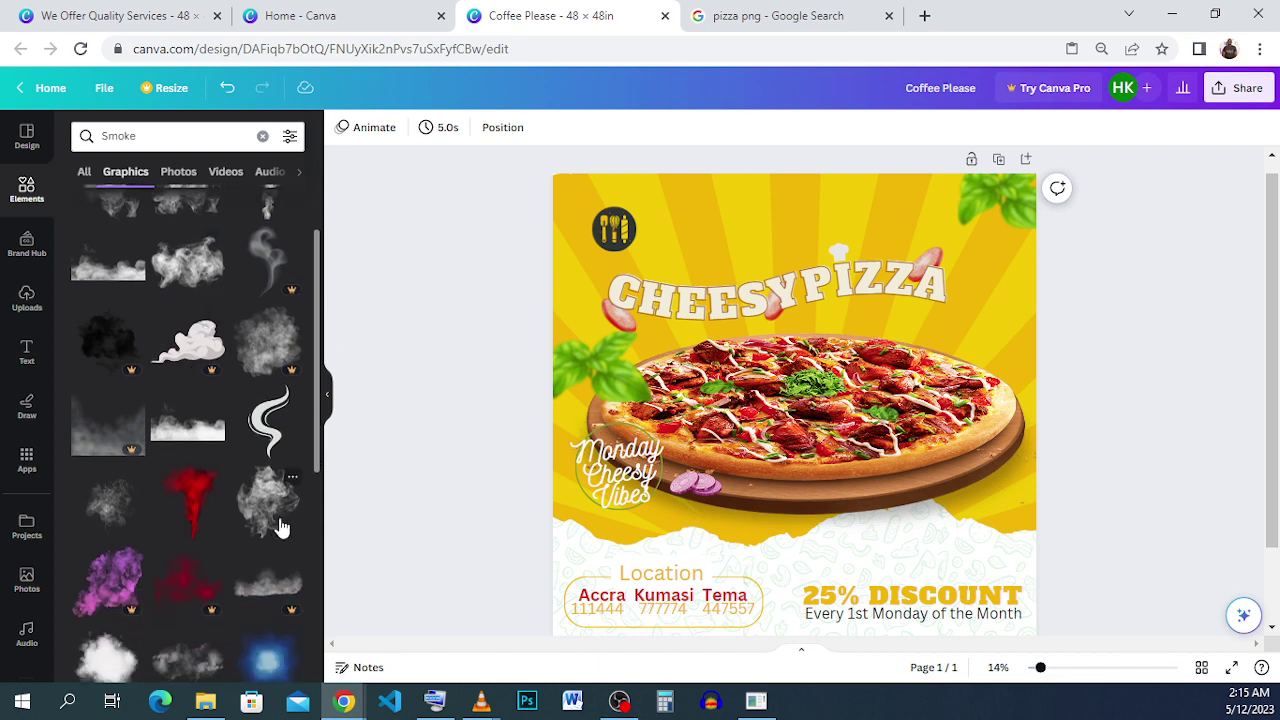
left_click(278, 525)
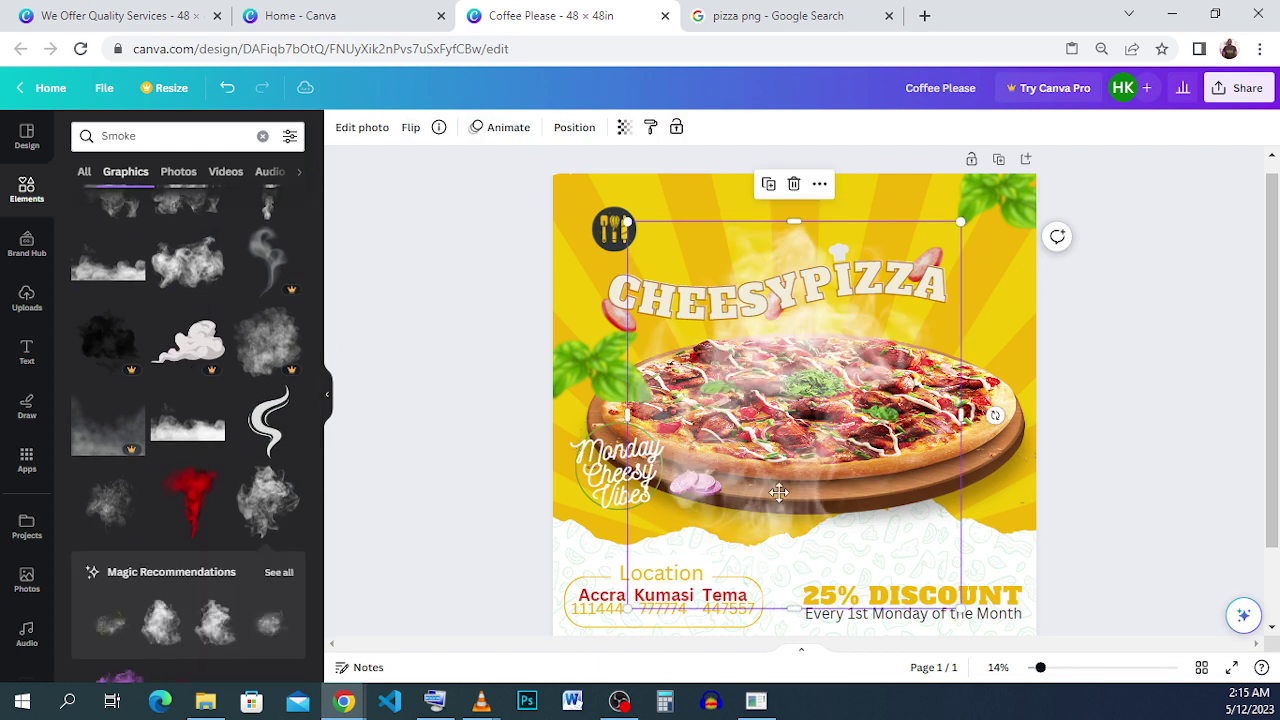
left_click_drag(779, 492, 794, 406)
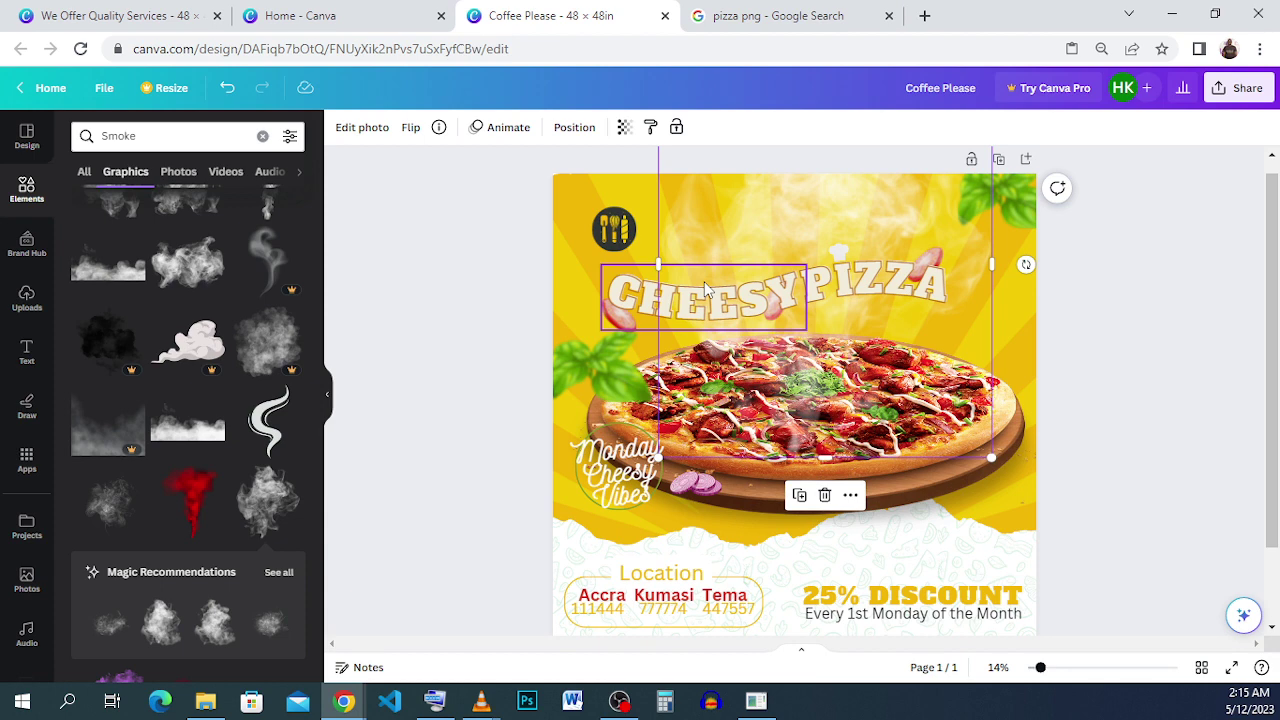
Layer the smoke behind the pizza and title but in front of the yellow background, and set its transparency to 58.
left_click(574, 127)
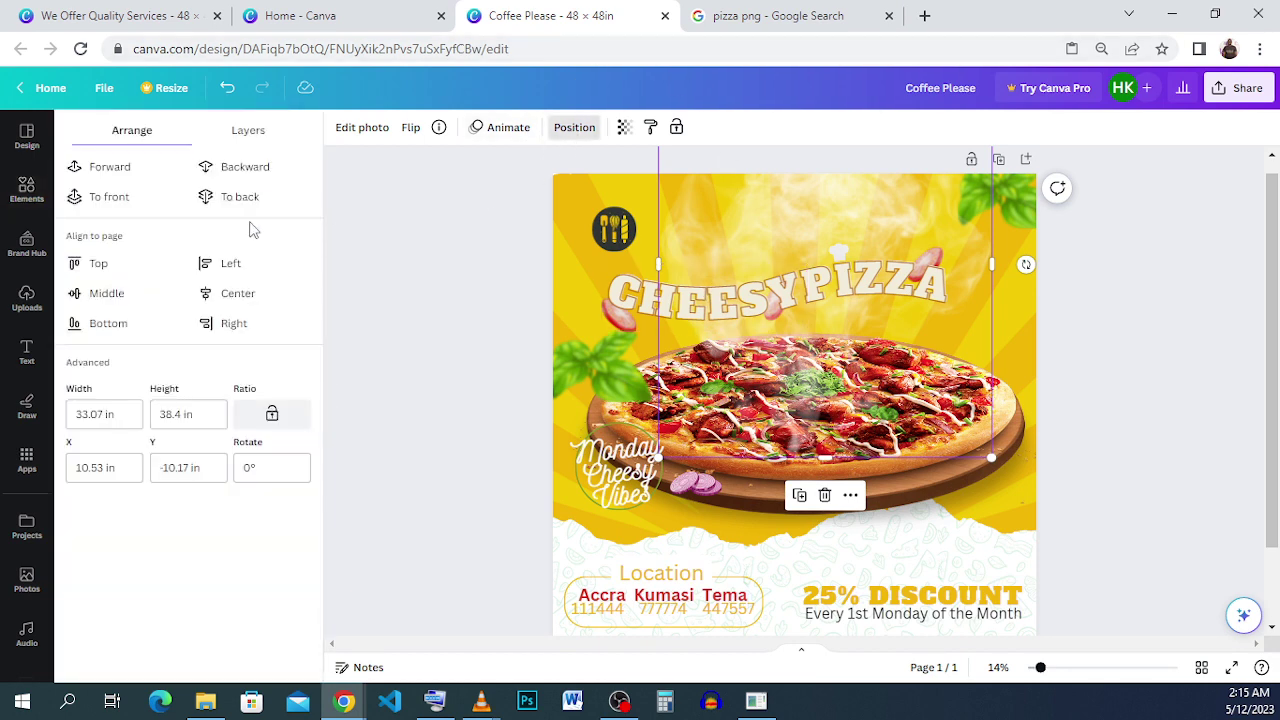
left_click(245, 196)
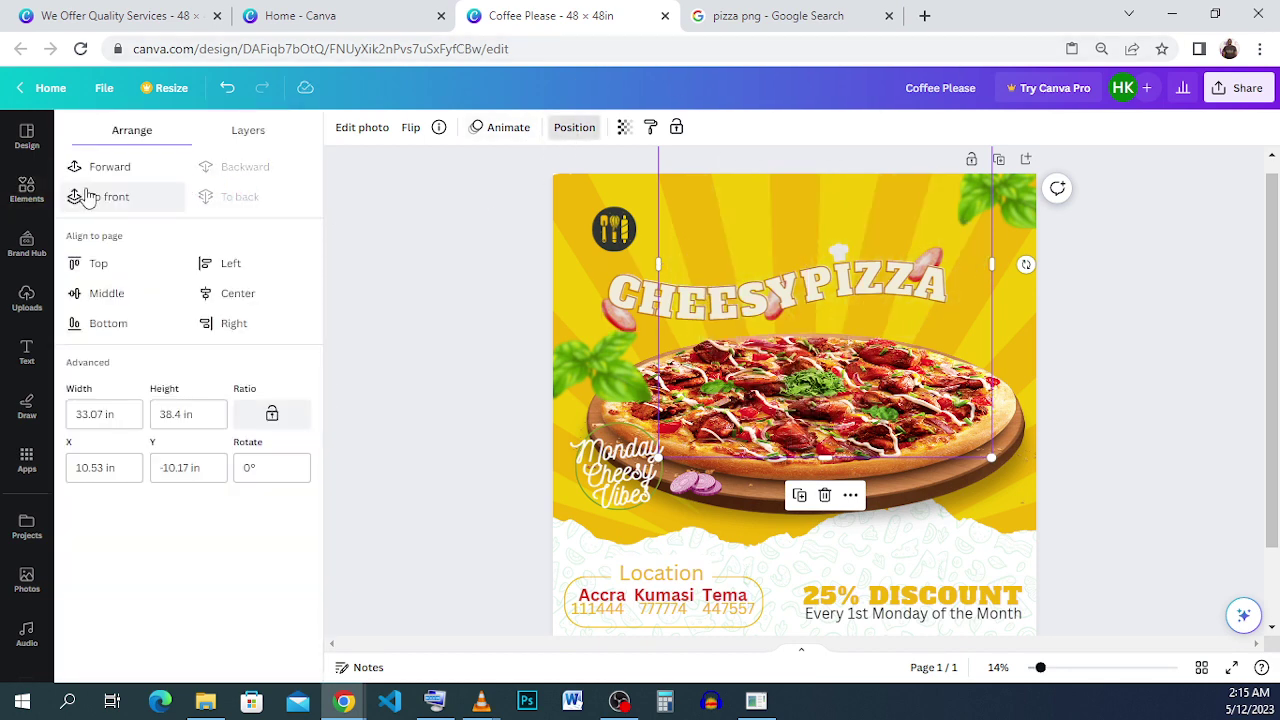
left_click(137, 165)
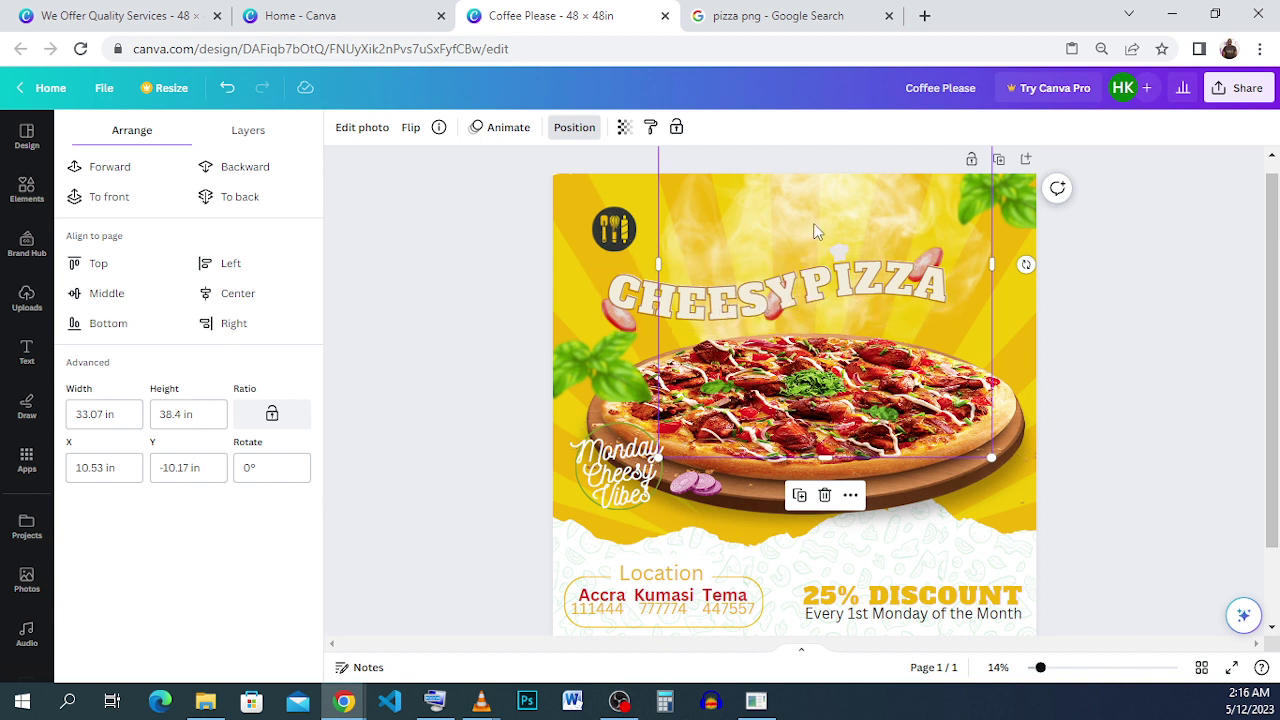
left_click(624, 127)
mouse_move(558, 197)
left_mouse_down()
mouse_move(534, 197)
mouse_move(565, 198)
left_mouse_up()
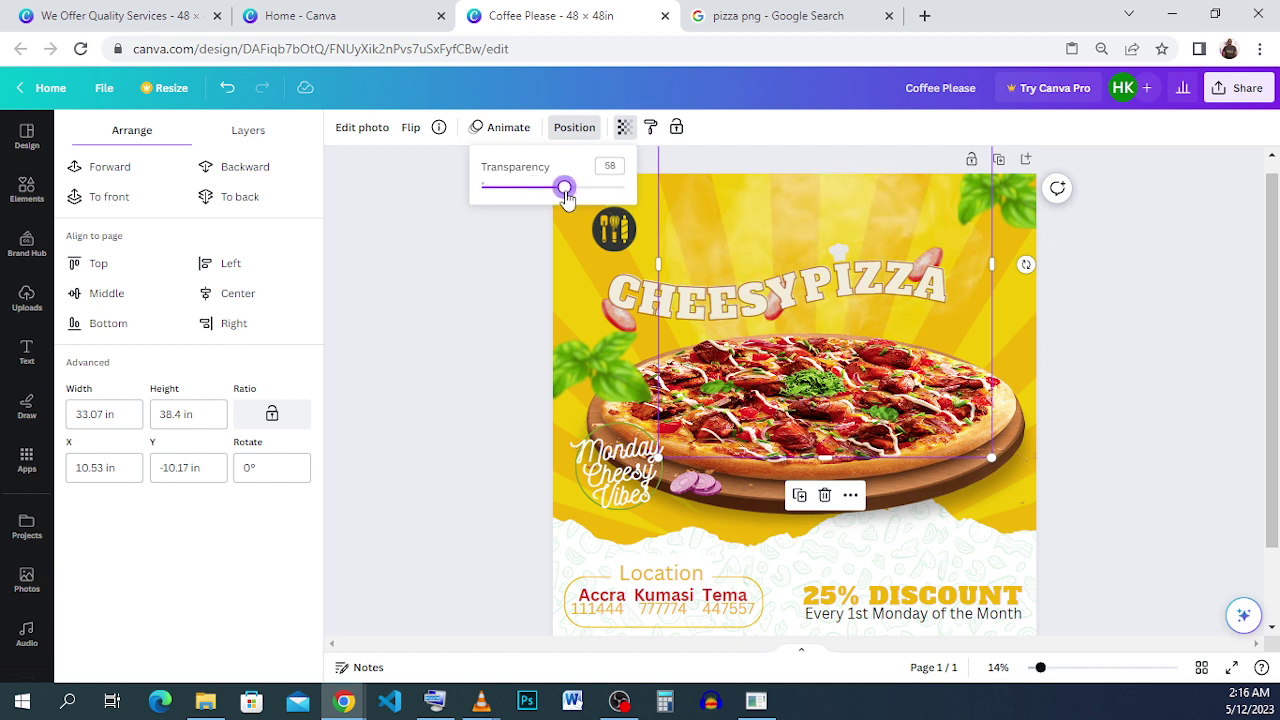
Deselect the smoke and review the whole design against the reference flyer's smoke and pizza.
left_click(1114, 357)
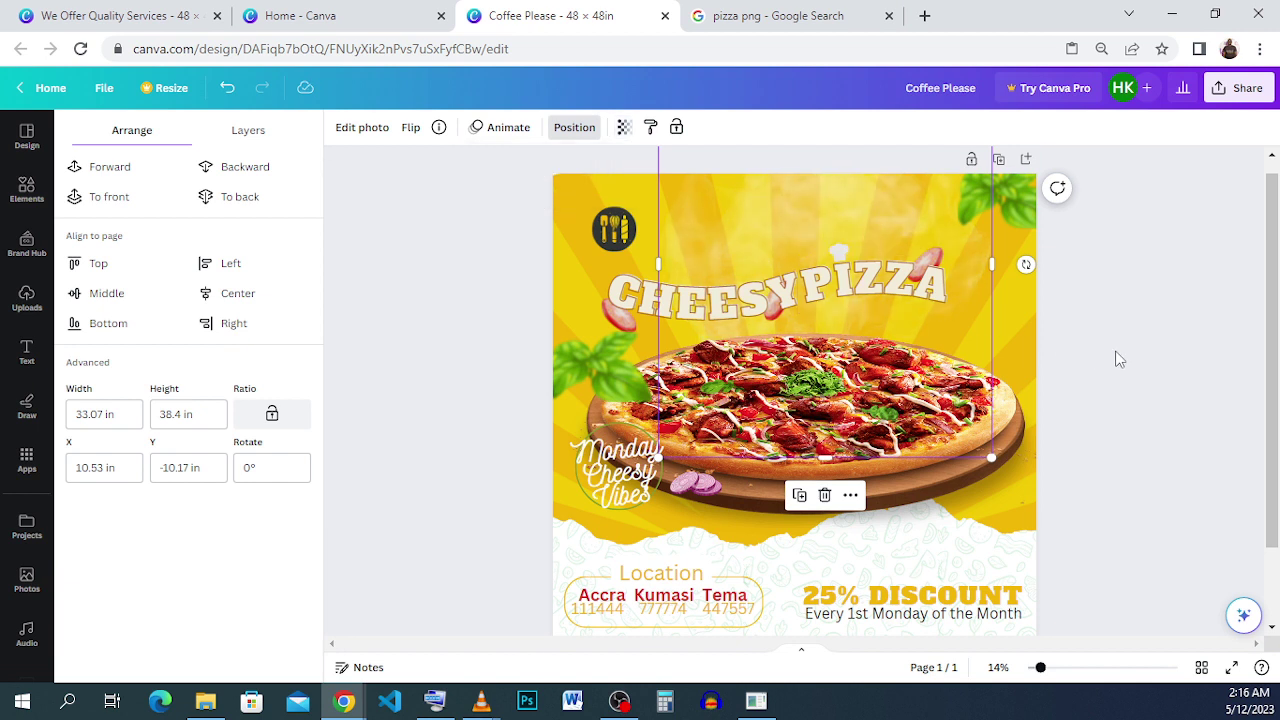
left_click(1114, 357)
scroll(1100, 357, "down", 3)
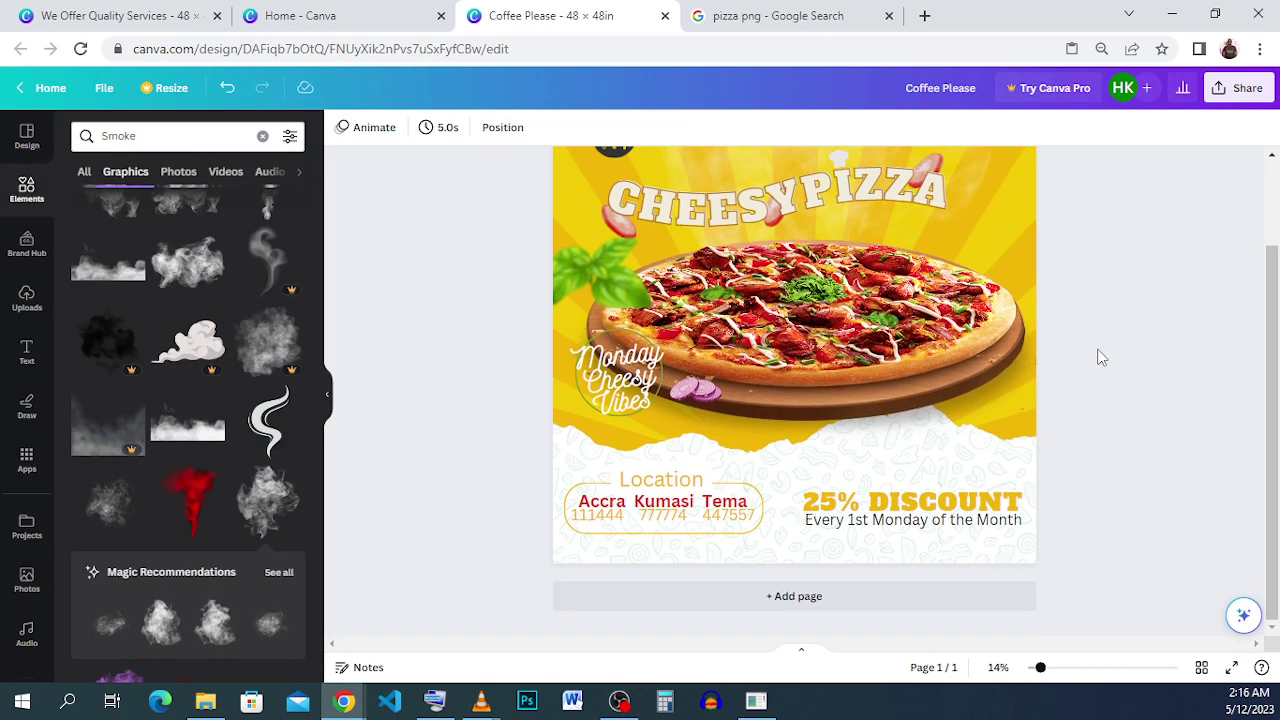
scroll(1100, 357, "up", 1)
scroll(1101, 357, "down", 2)
scroll(1112, 353, "up", 2)
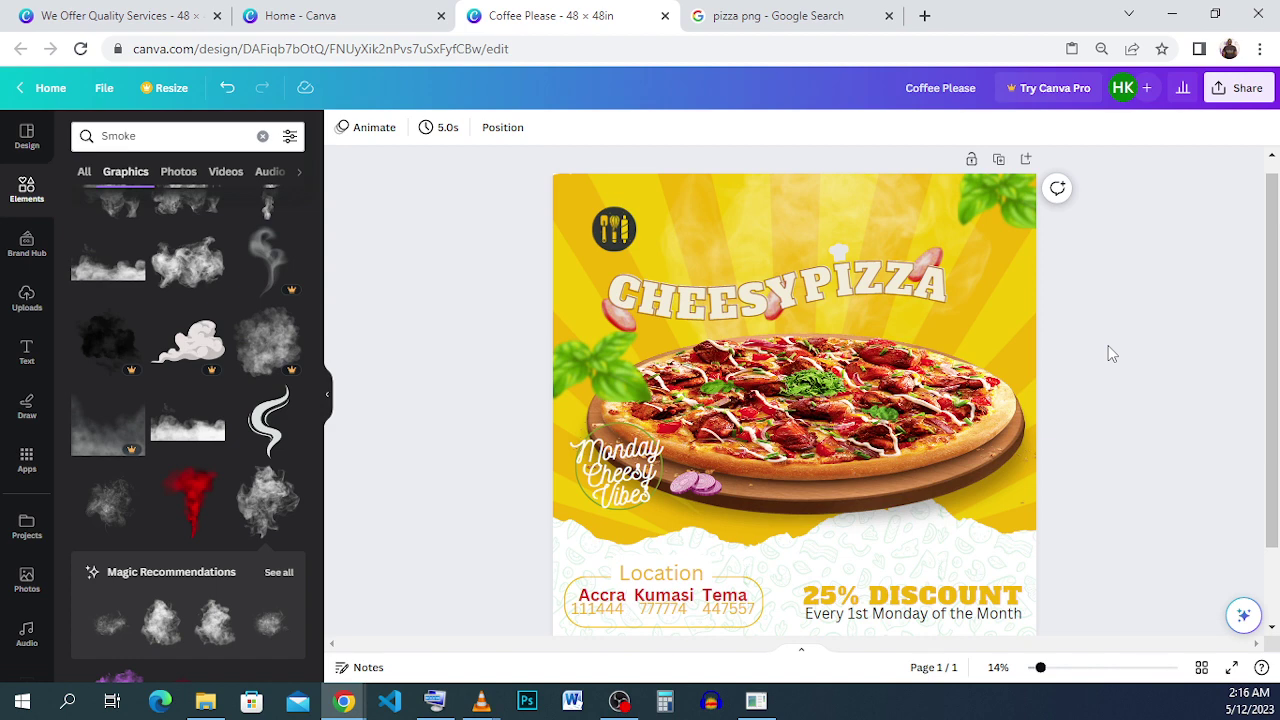
left_click(166, 22)
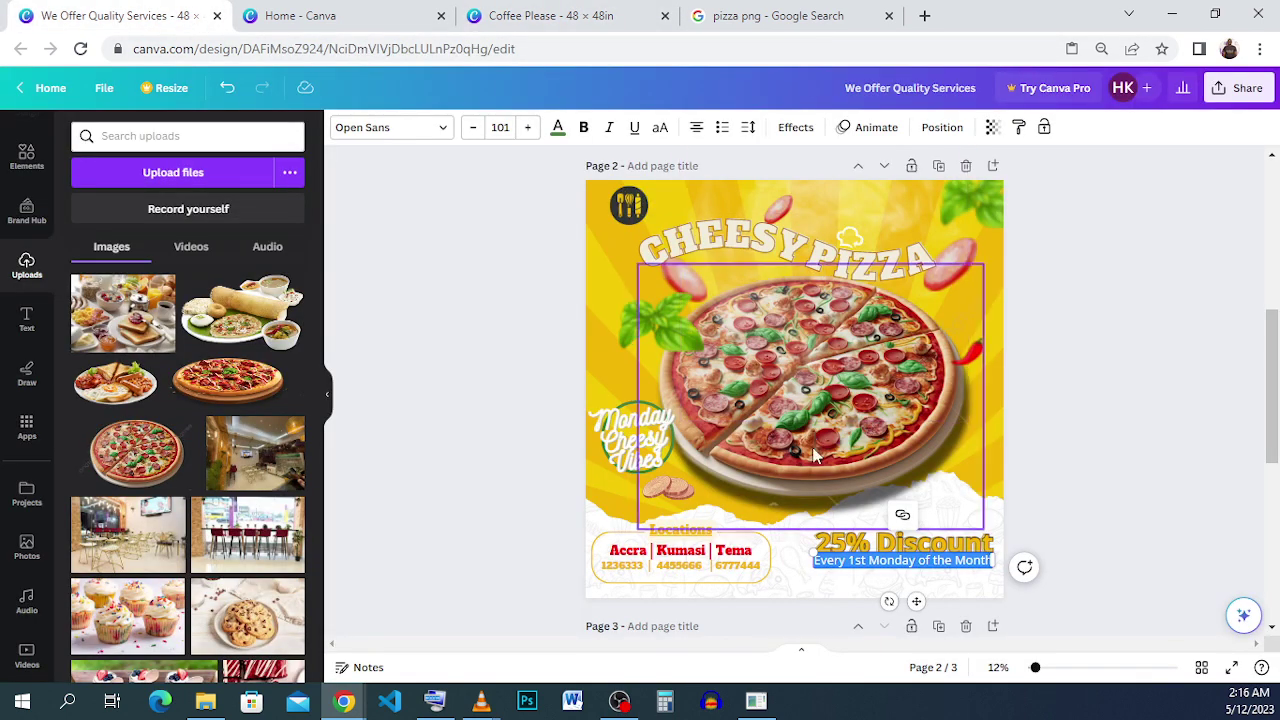
left_click(640, 18)
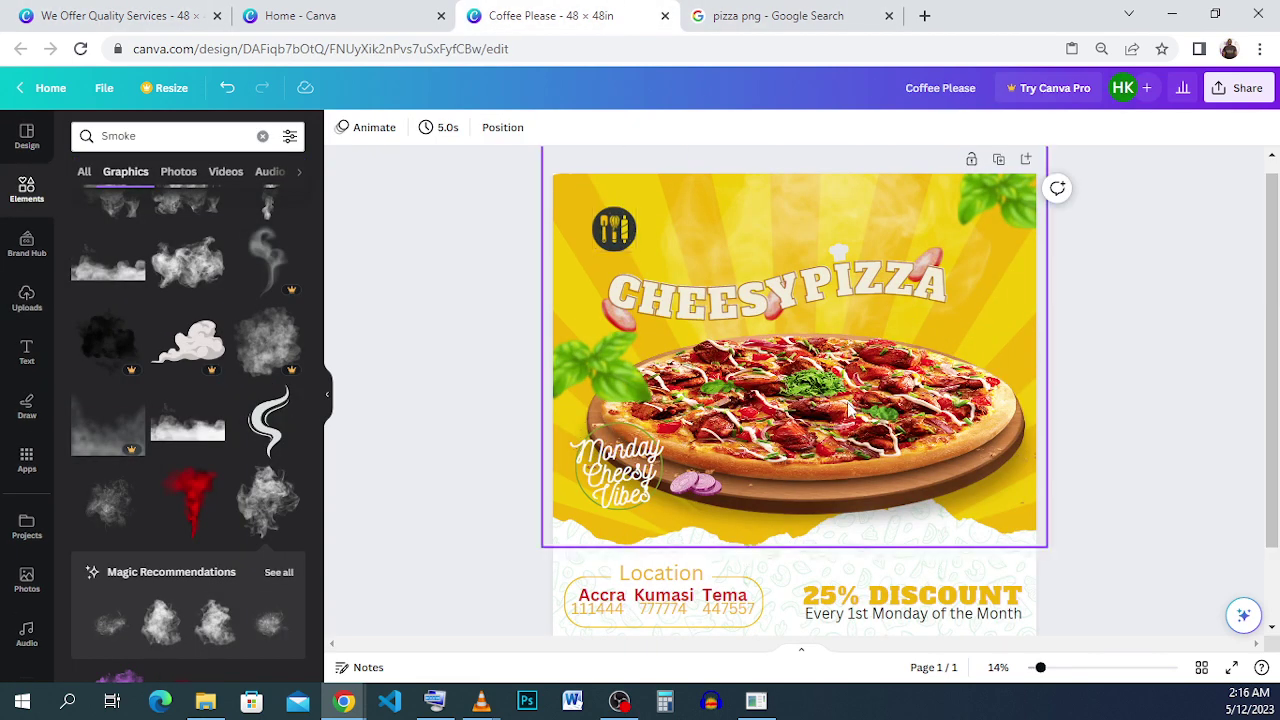
Apply a Drop shadow effect to the pizza image.
left_click(842, 475)
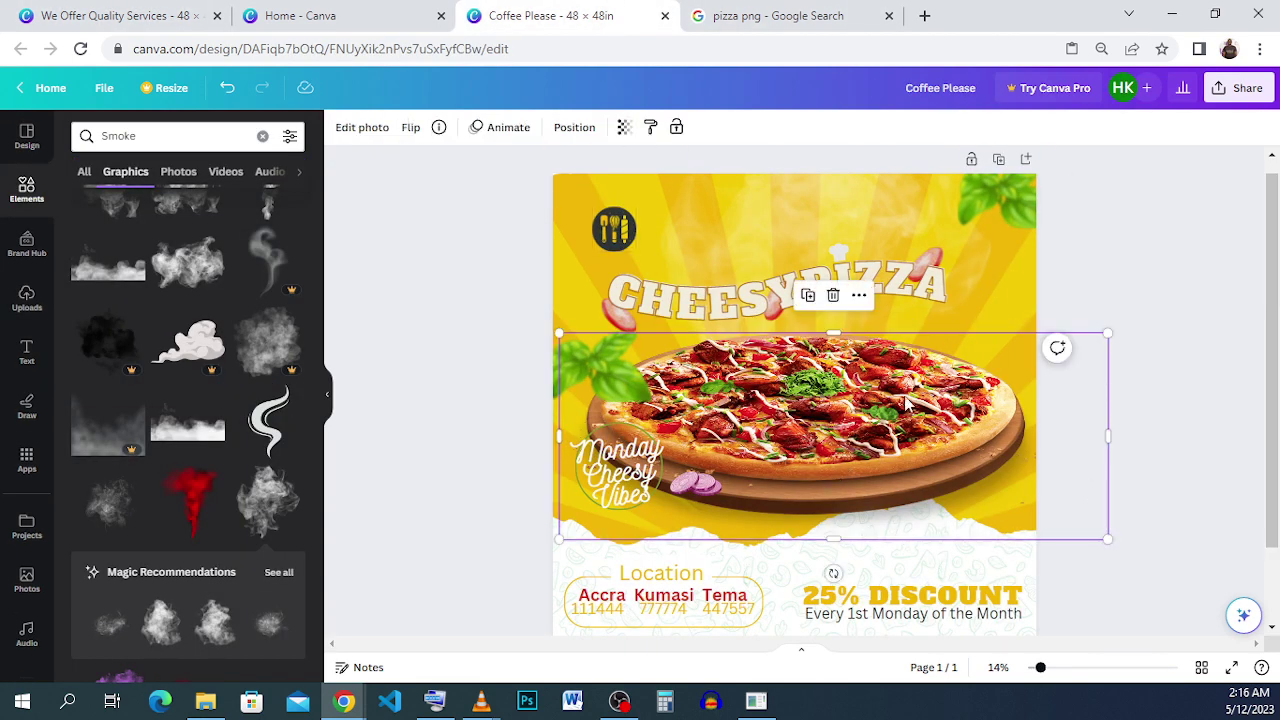
left_click(362, 130)
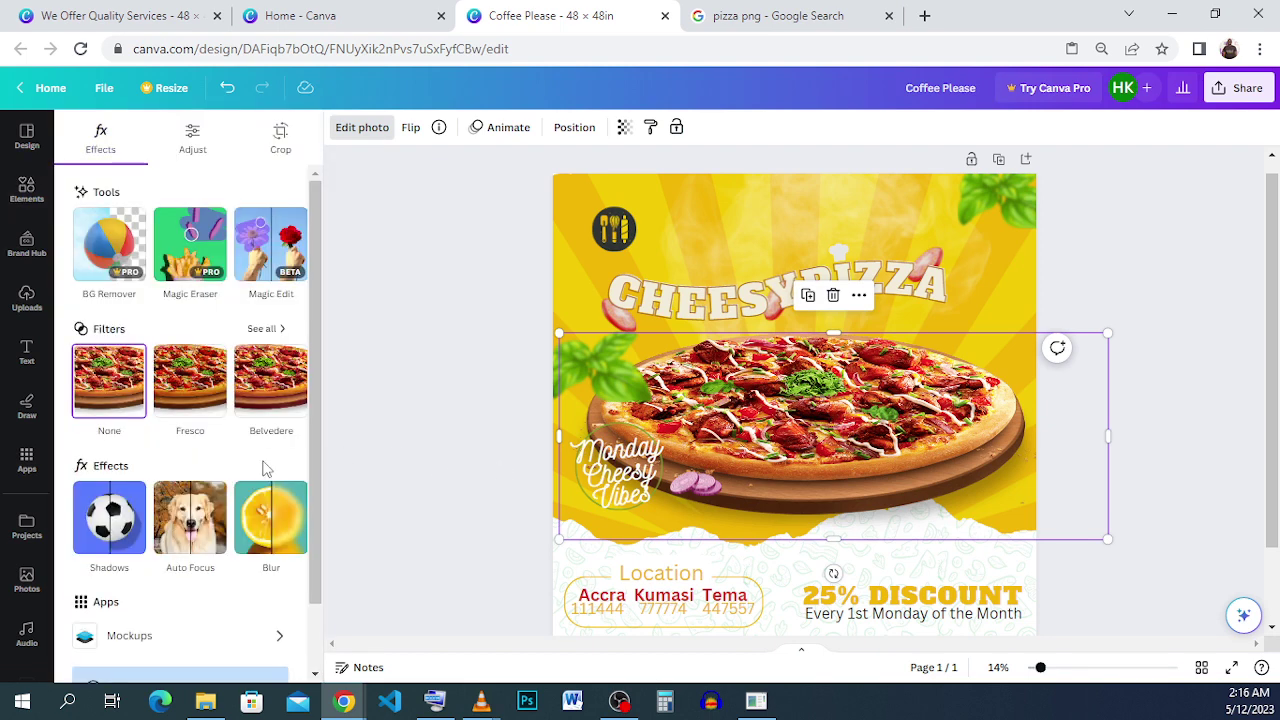
scroll(262, 465, "down", 2)
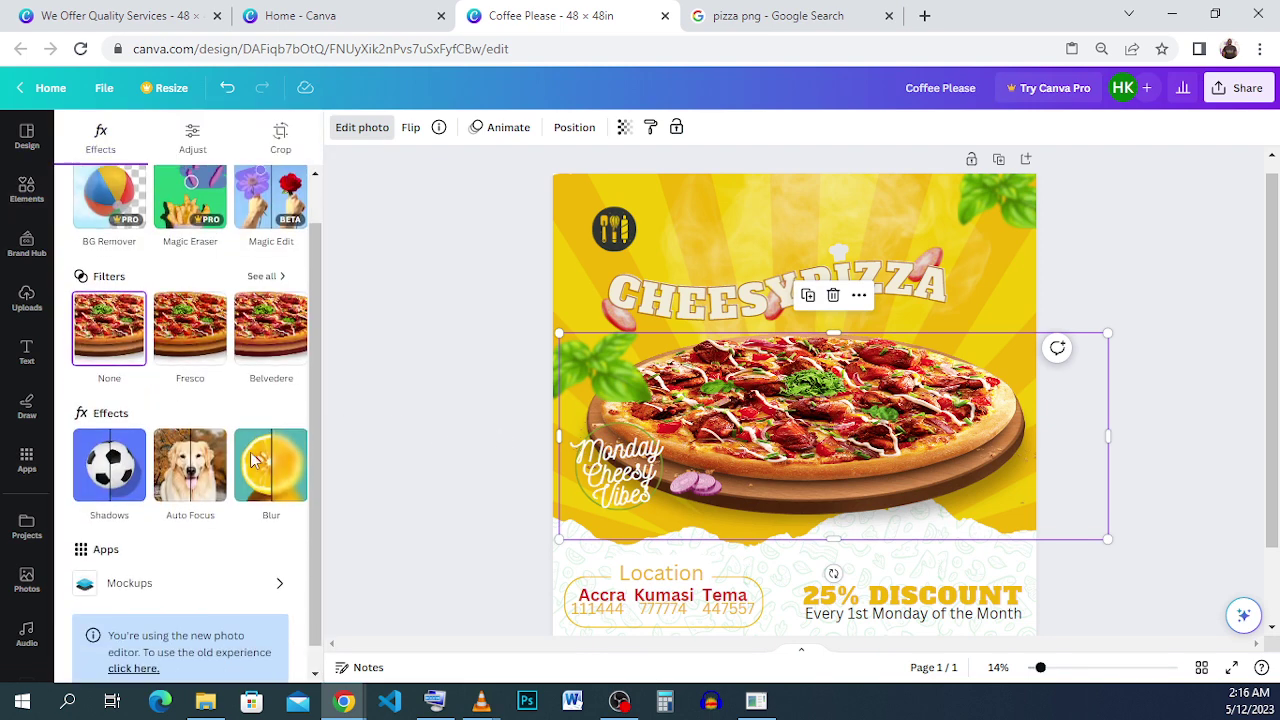
left_click(103, 458)
left_click(210, 318)
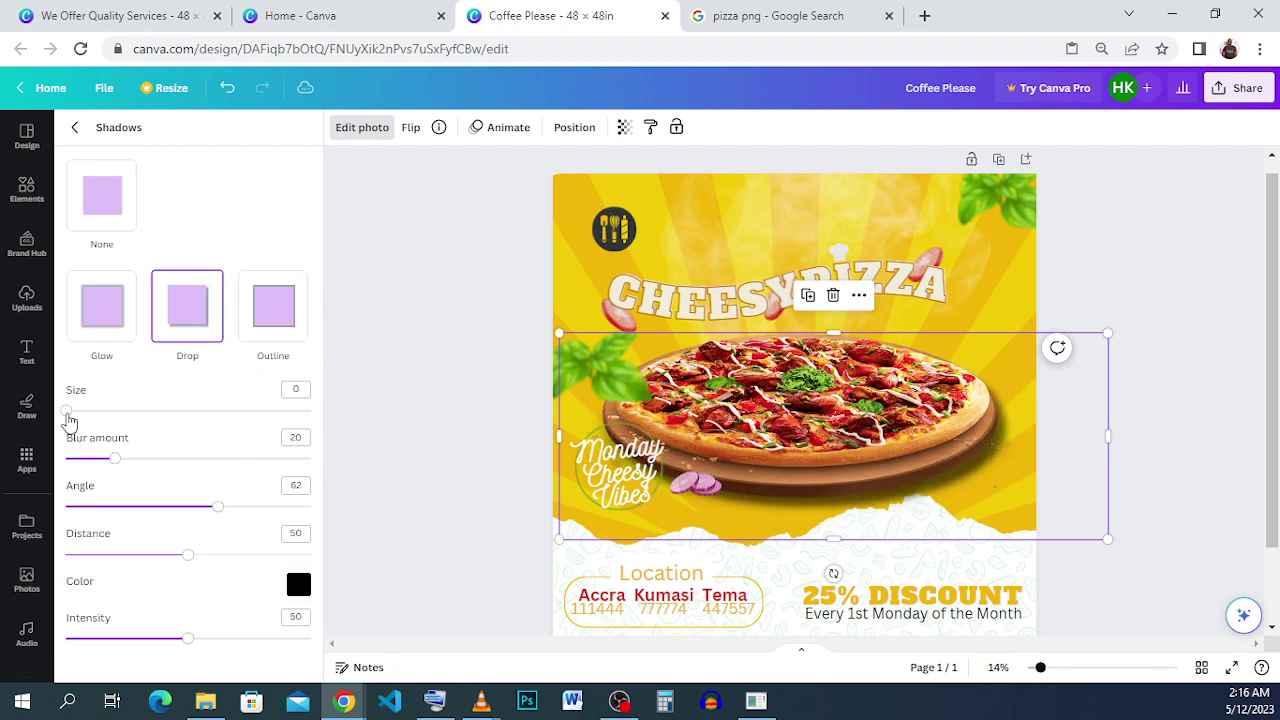
Set the pizza's drop shadow to size 2, distance 55 and intensity 45, then leave the photo editing.
left_click_drag(97, 412, 72, 420)
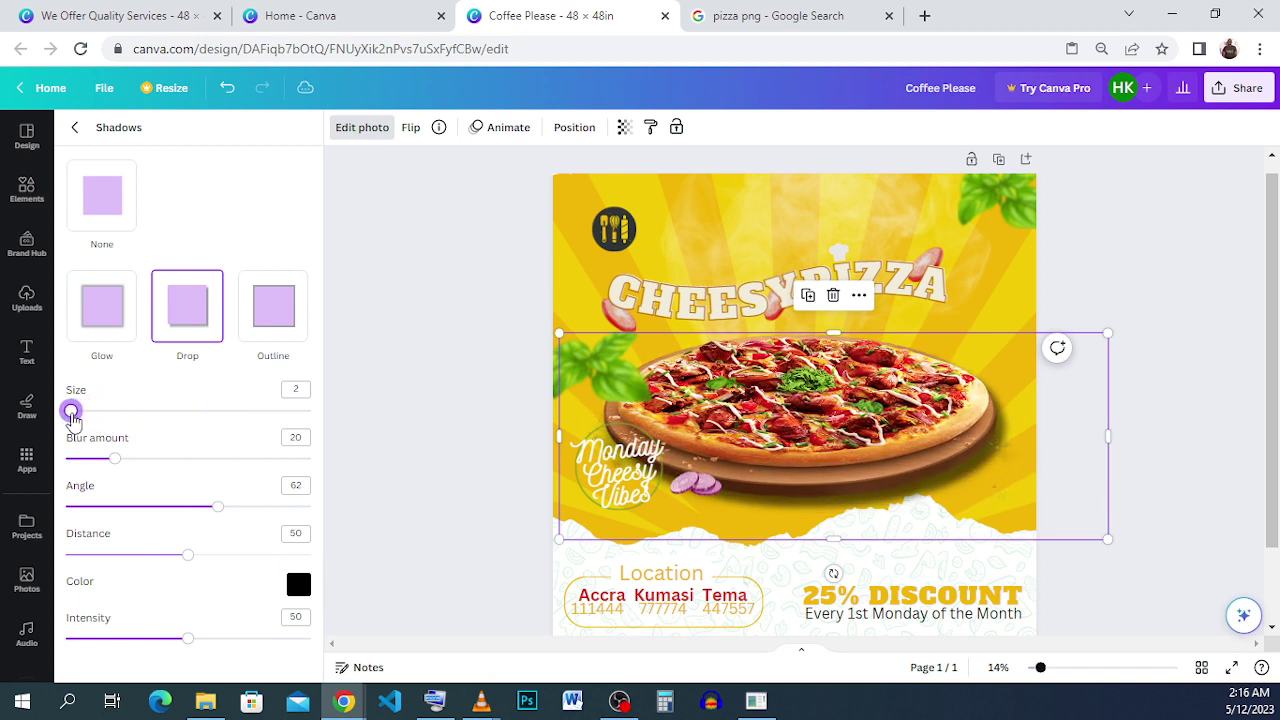
mouse_move(188, 562)
left_mouse_down()
mouse_move(234, 558)
mouse_move(200, 557)
left_mouse_up()
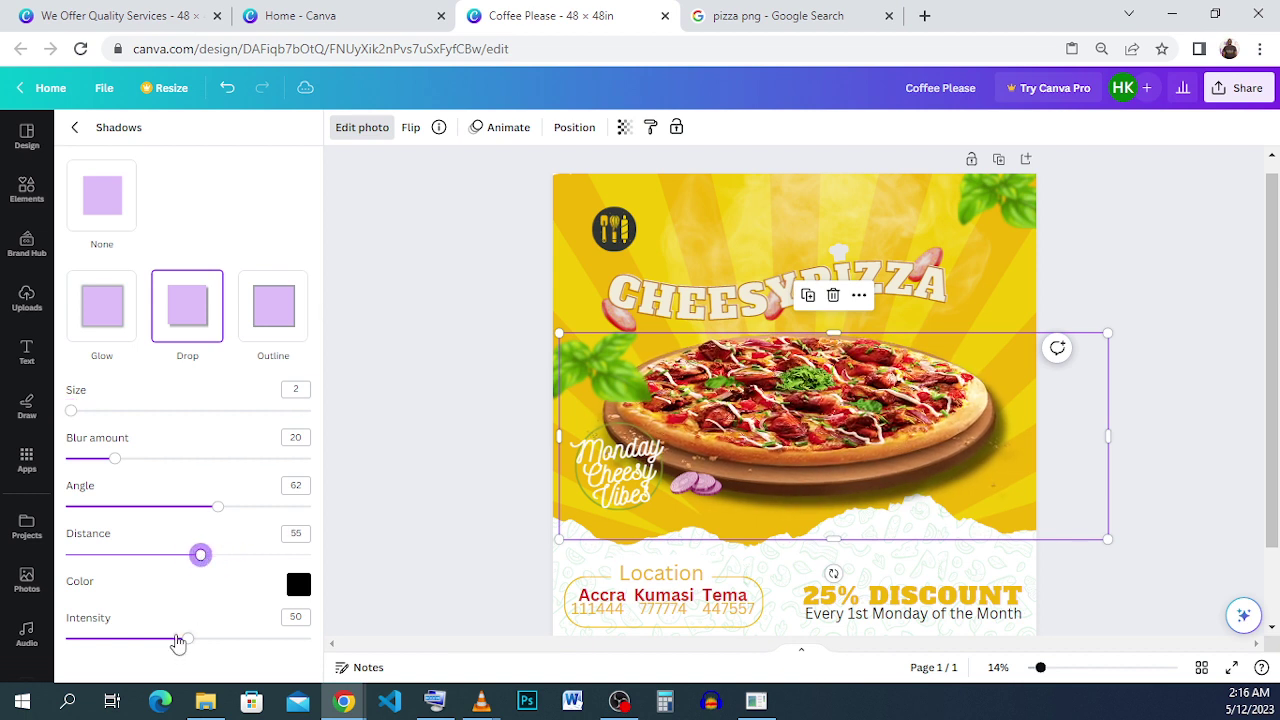
mouse_move(177, 641)
left_mouse_down()
mouse_move(189, 637)
mouse_move(175, 638)
left_mouse_up()
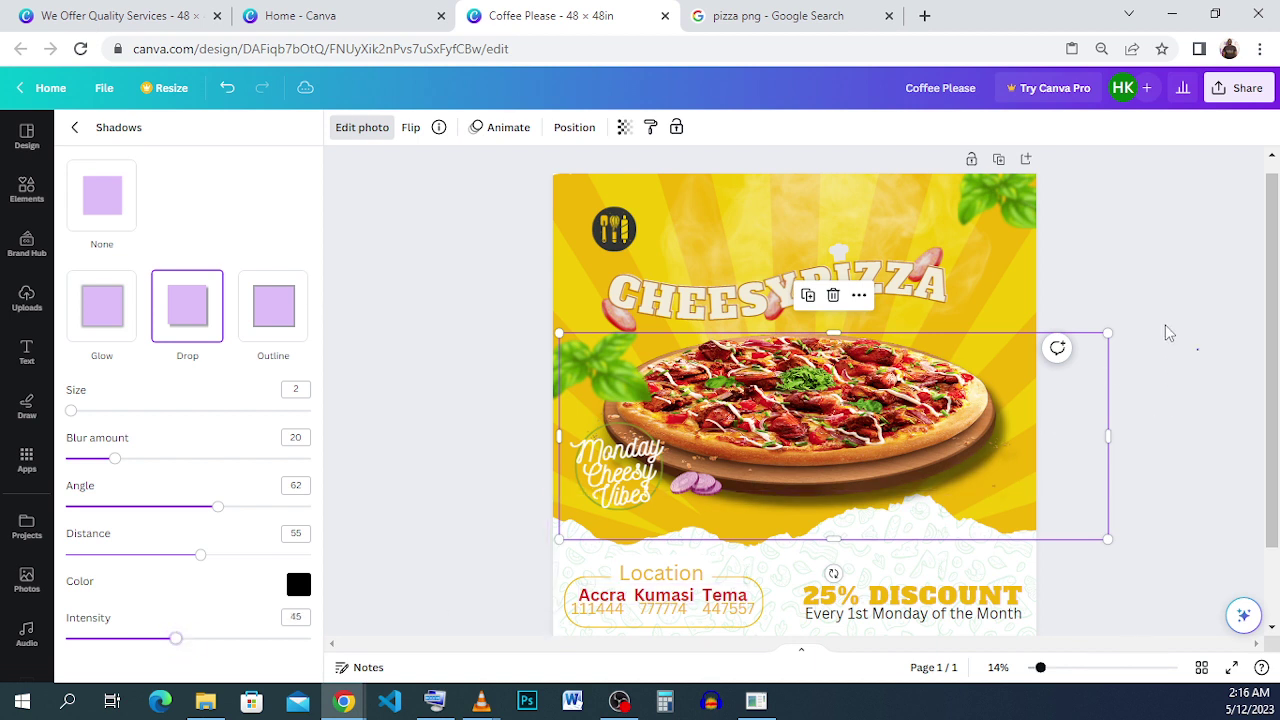
key("Escape")
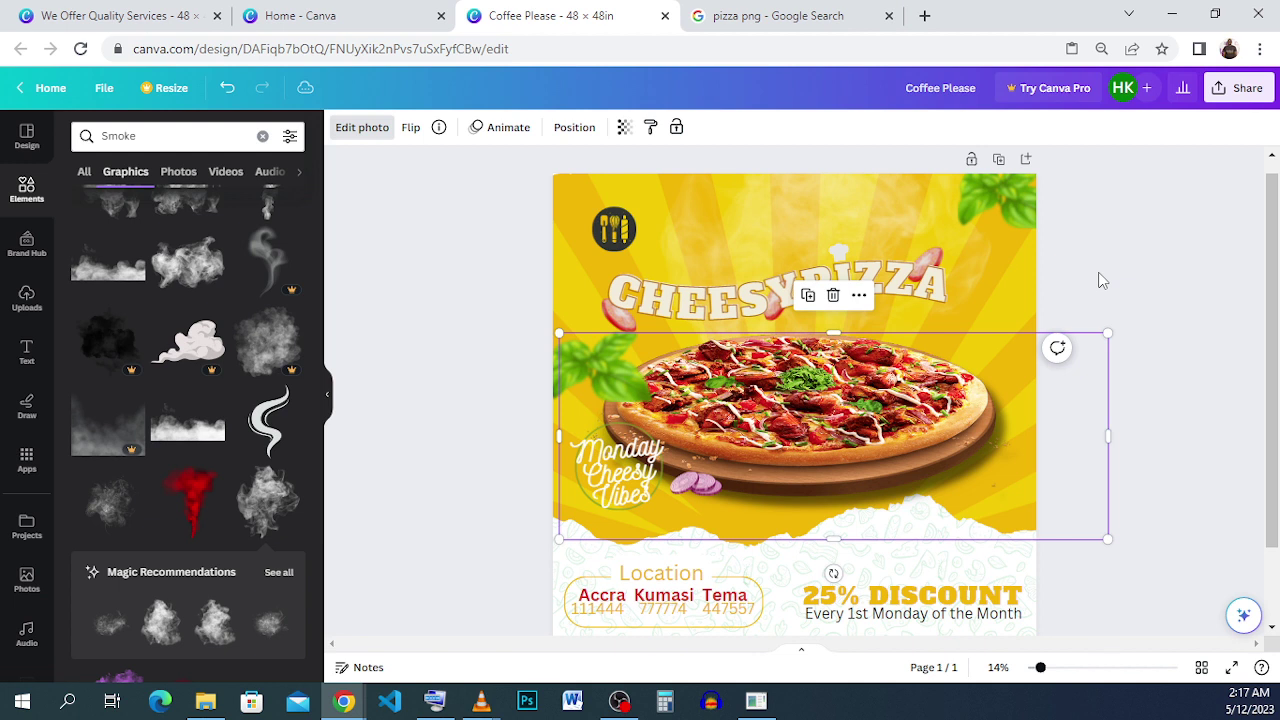
key("Escape")
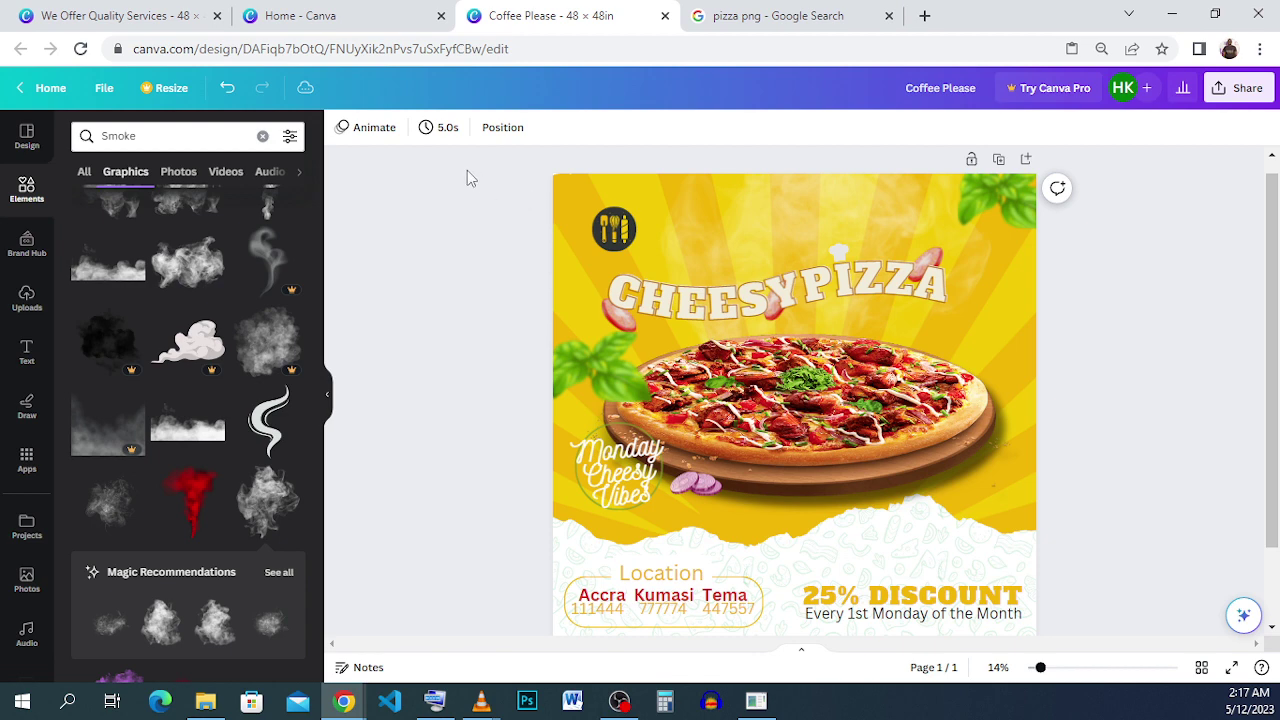
Compare the pizza and its new shadow with the pizza in the reference flyer.
key("ctrl+1")
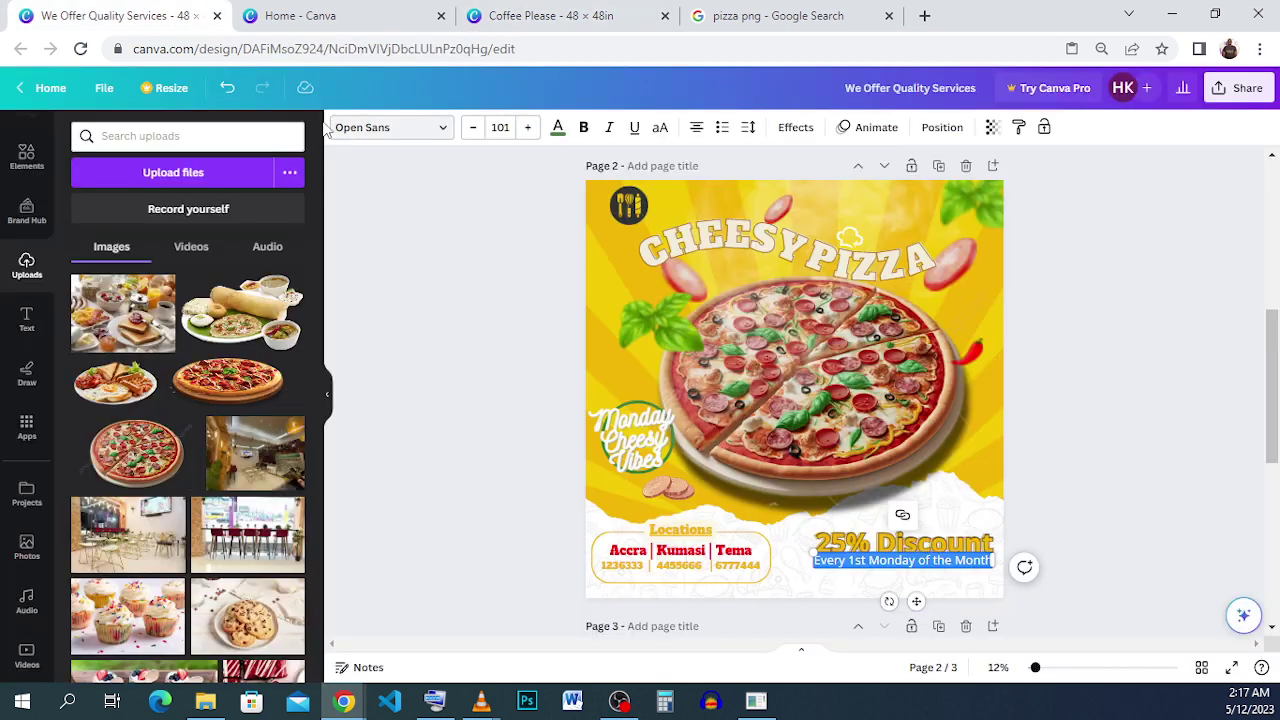
left_click(1076, 516)
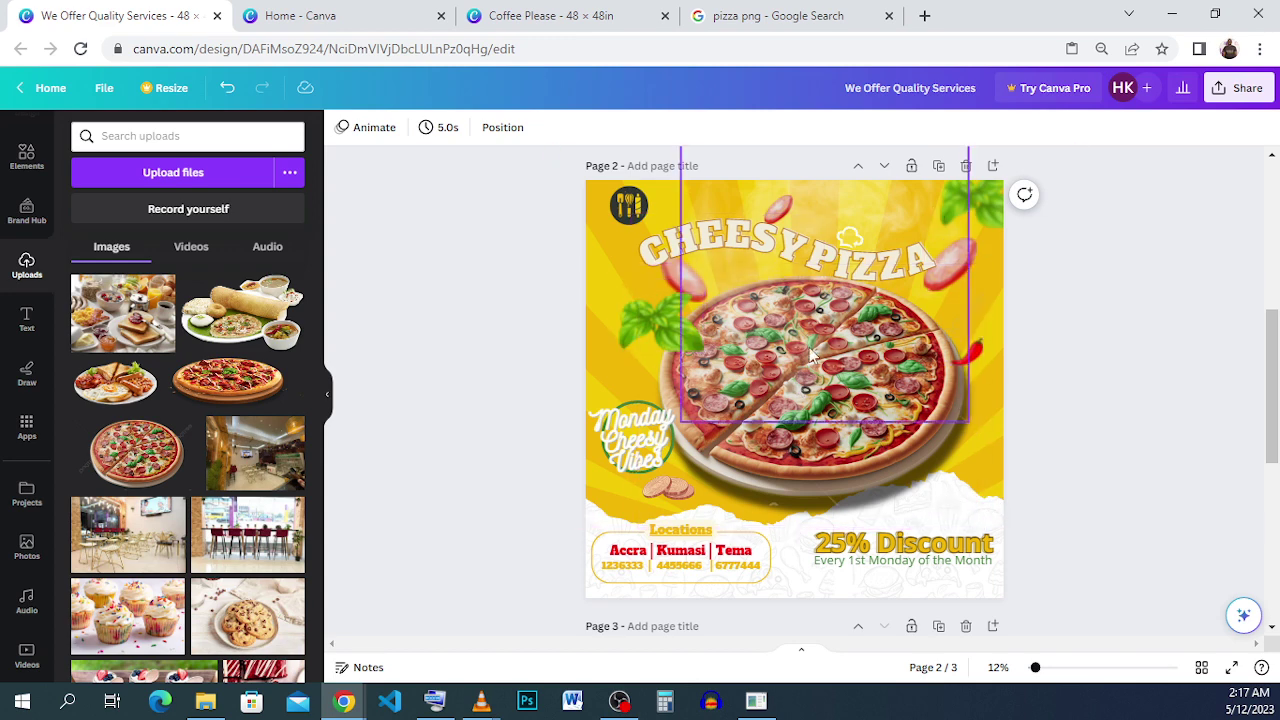
left_click(540, 14)
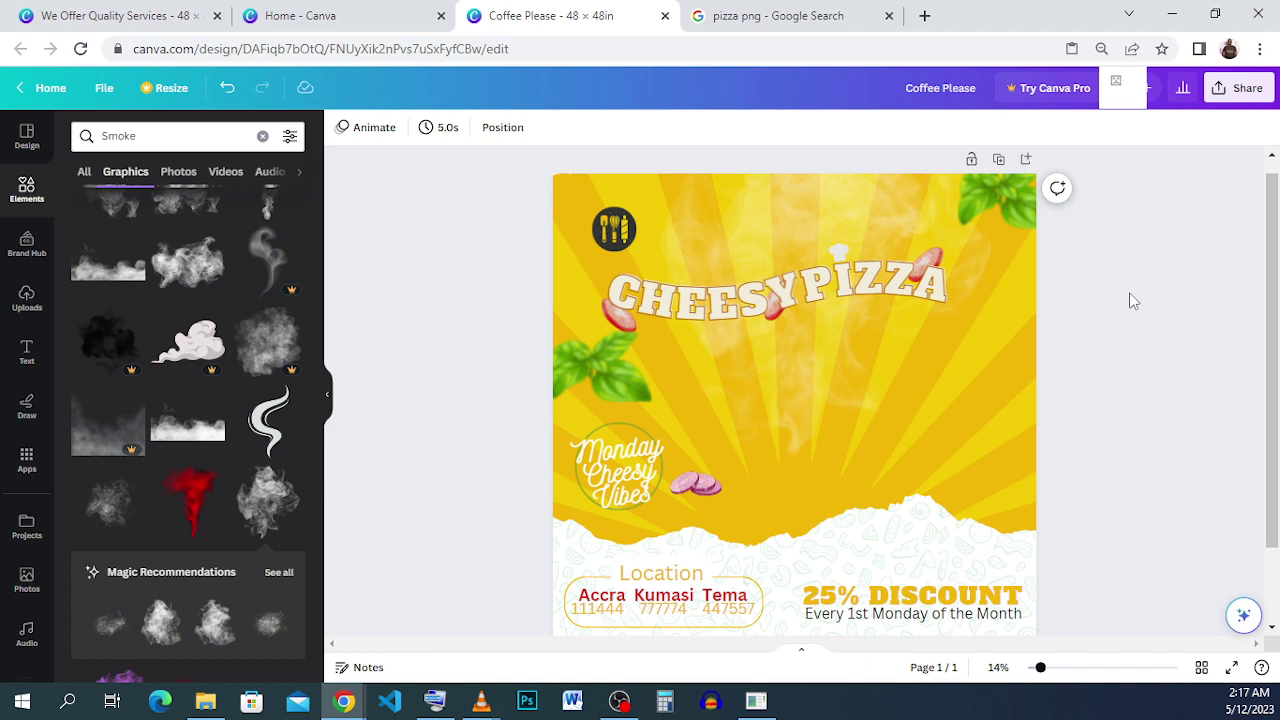
left_click(140, 15)
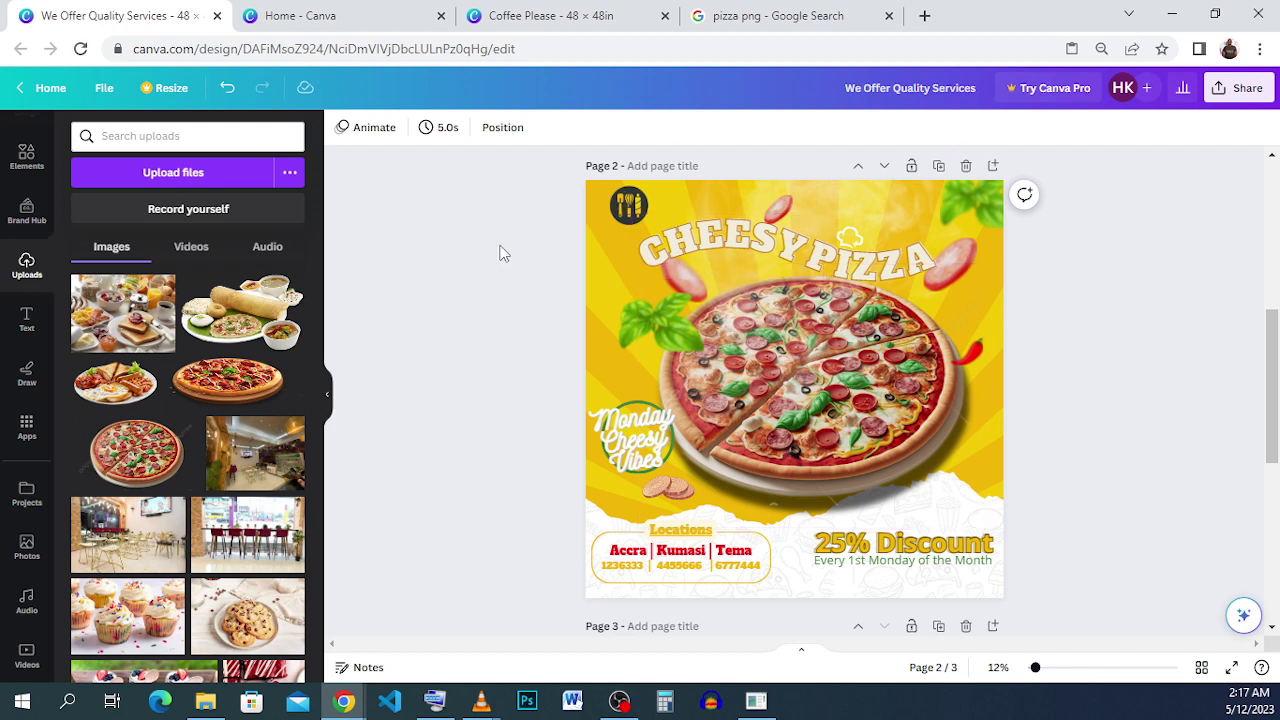
Examine the reference flyer's separate CHEESY and PIZZA title texts, the pizza and the round cutlery logo.
scroll(22, 200, "up", 1)
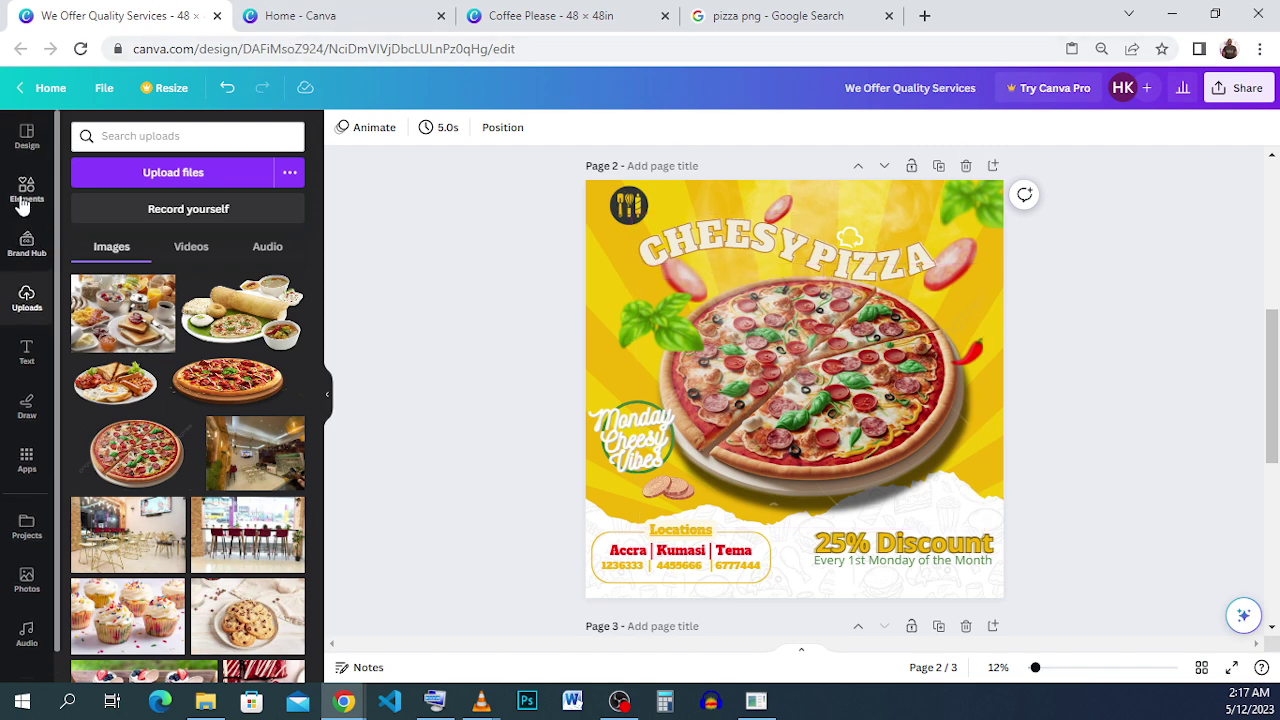
left_click(750, 248)
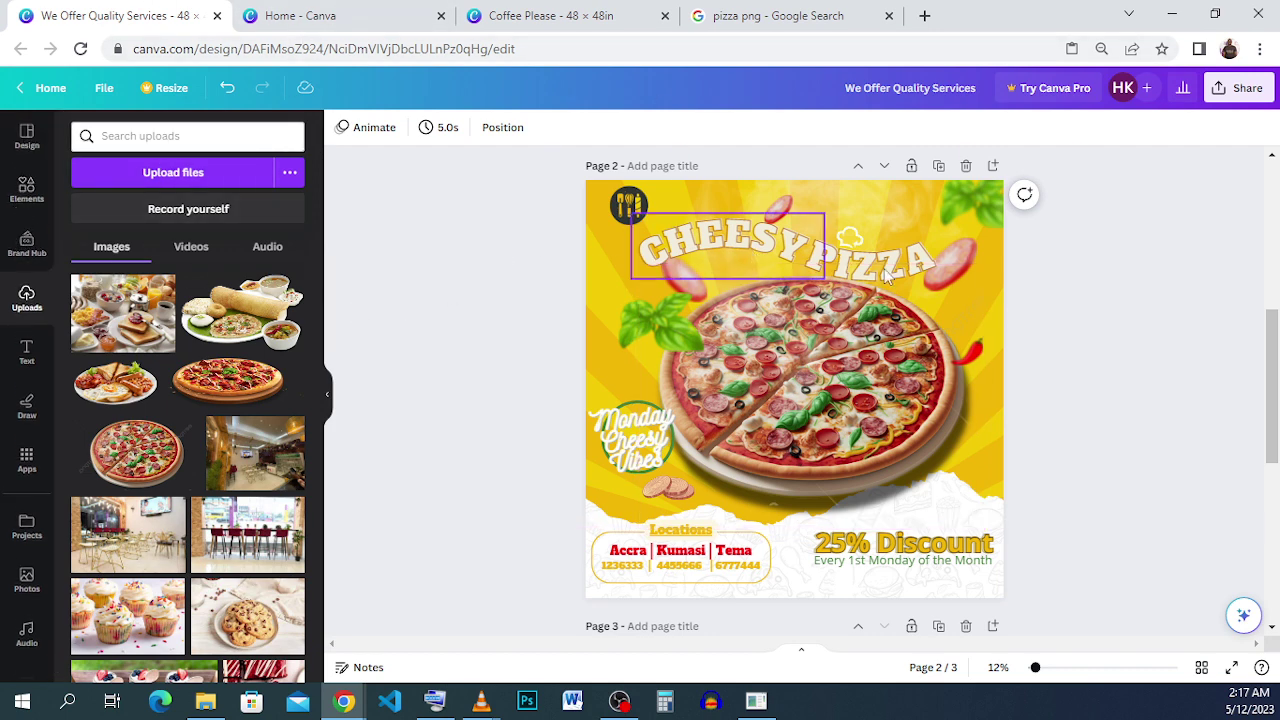
left_click(896, 265)
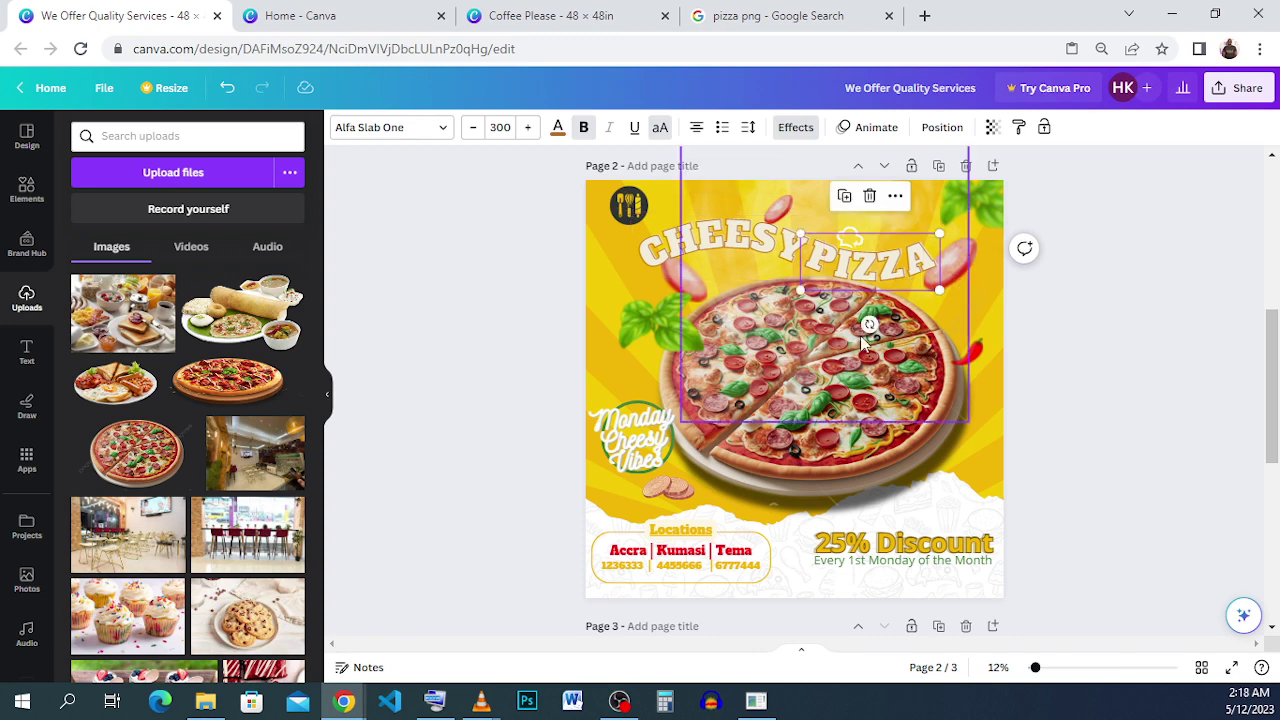
left_click(724, 243)
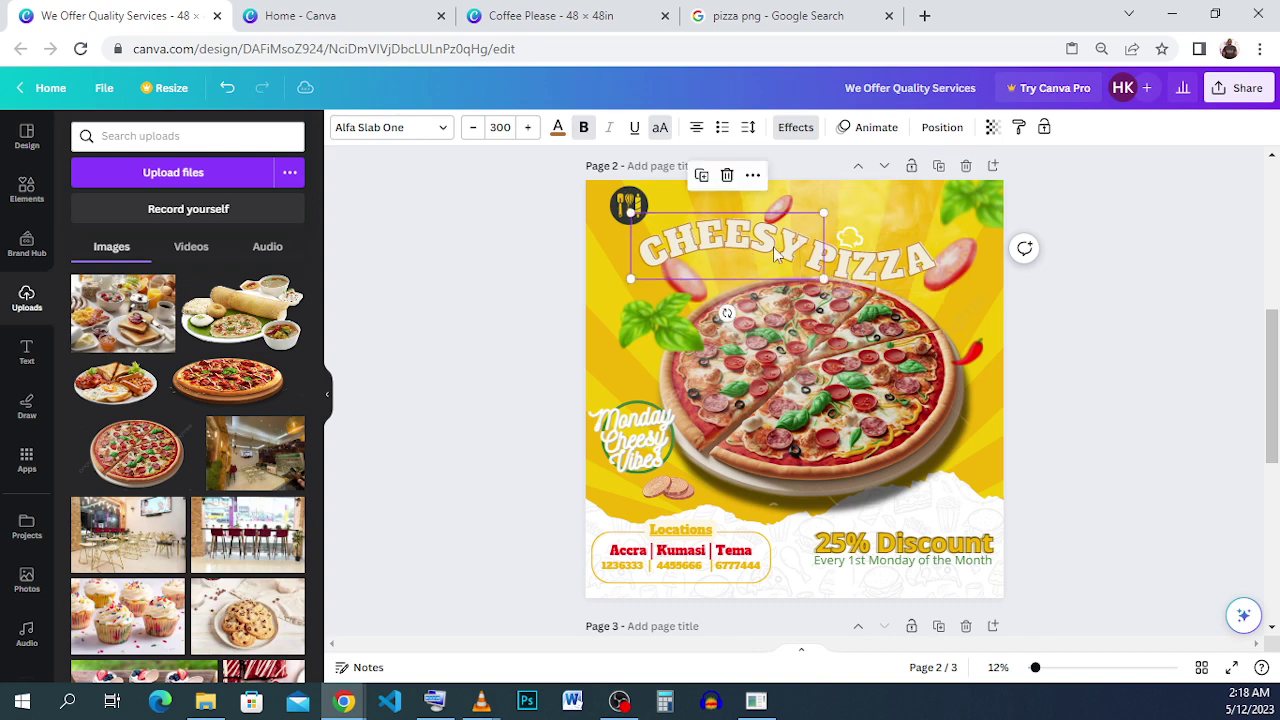
left_click(866, 272)
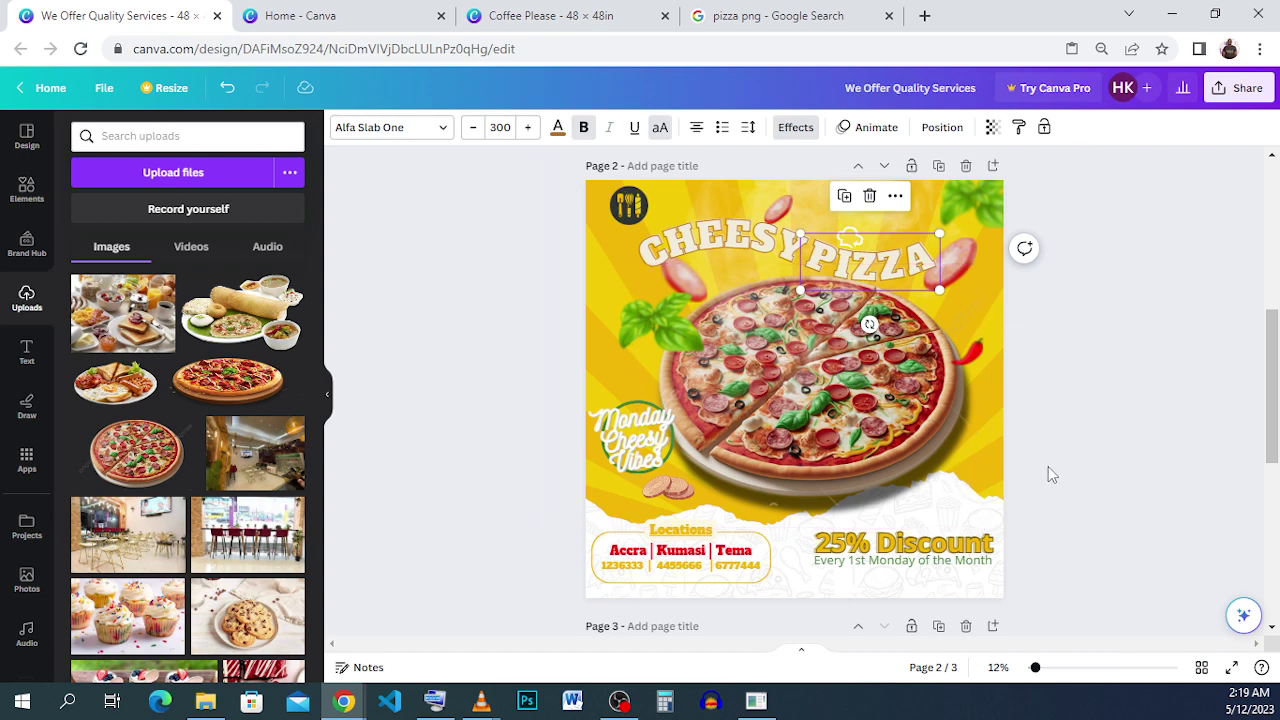
left_click(1032, 482)
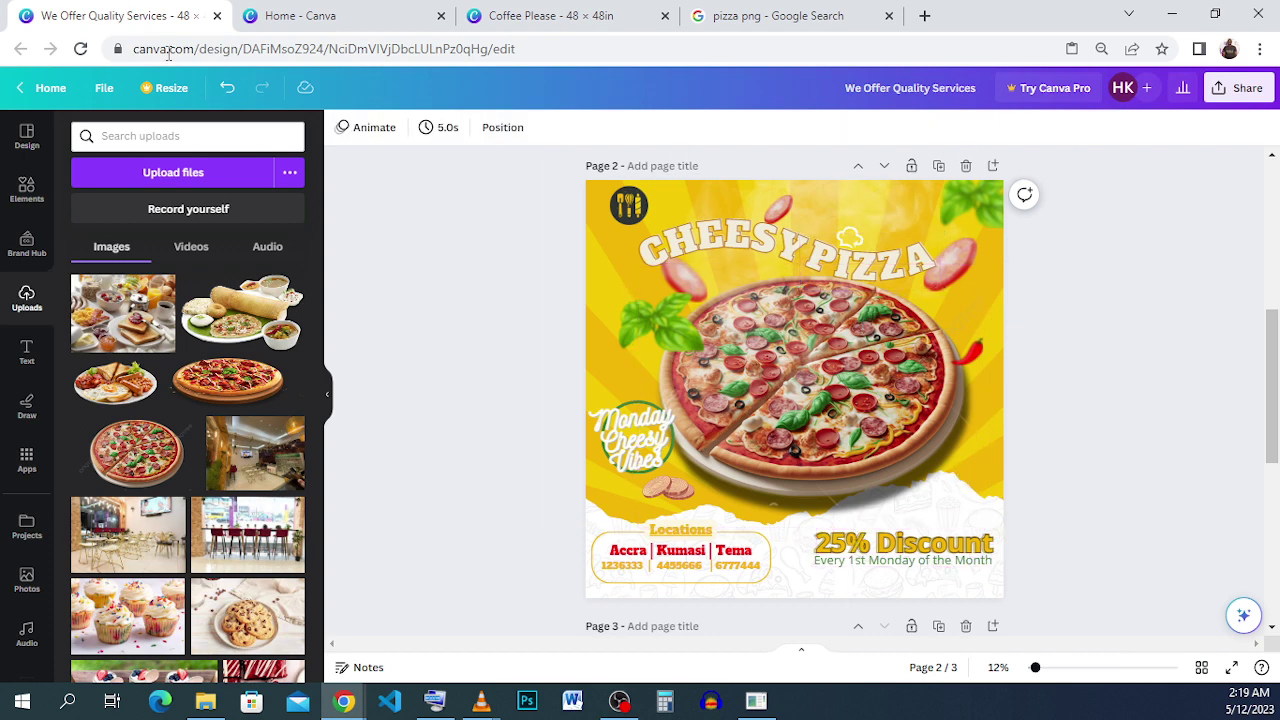
left_click(890, 447)
left_click(1136, 479)
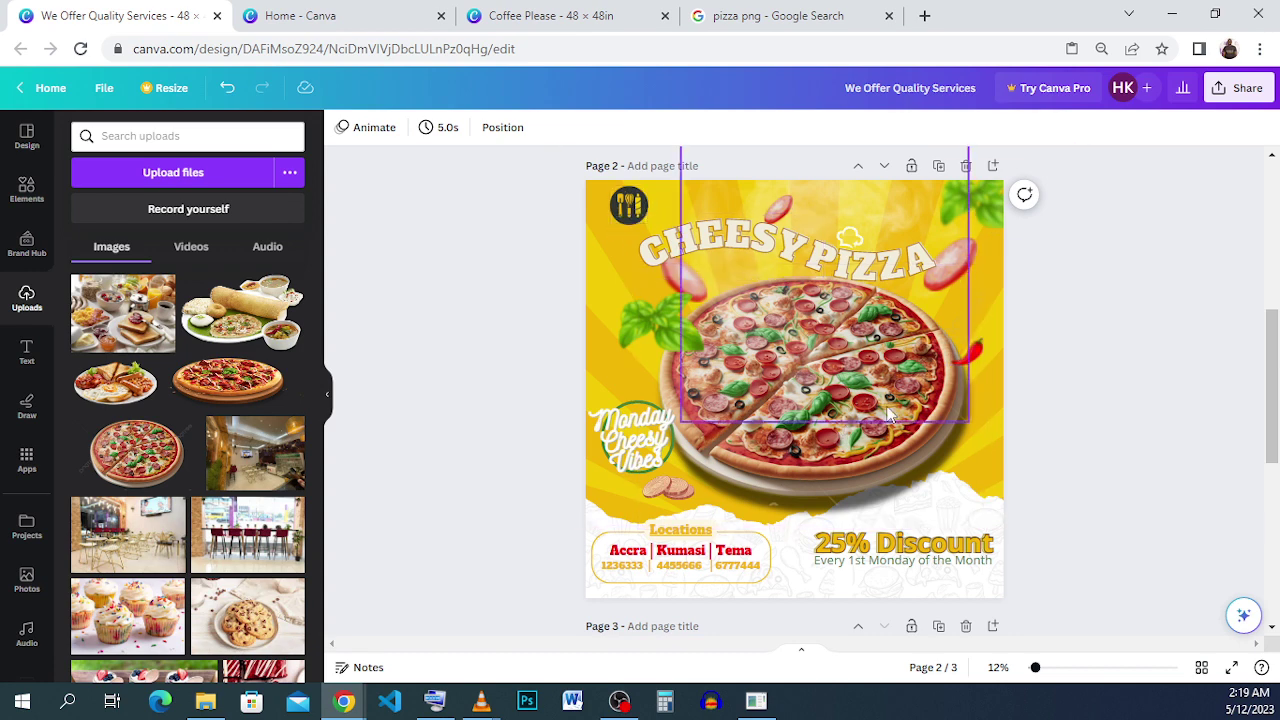
left_click(630, 222)
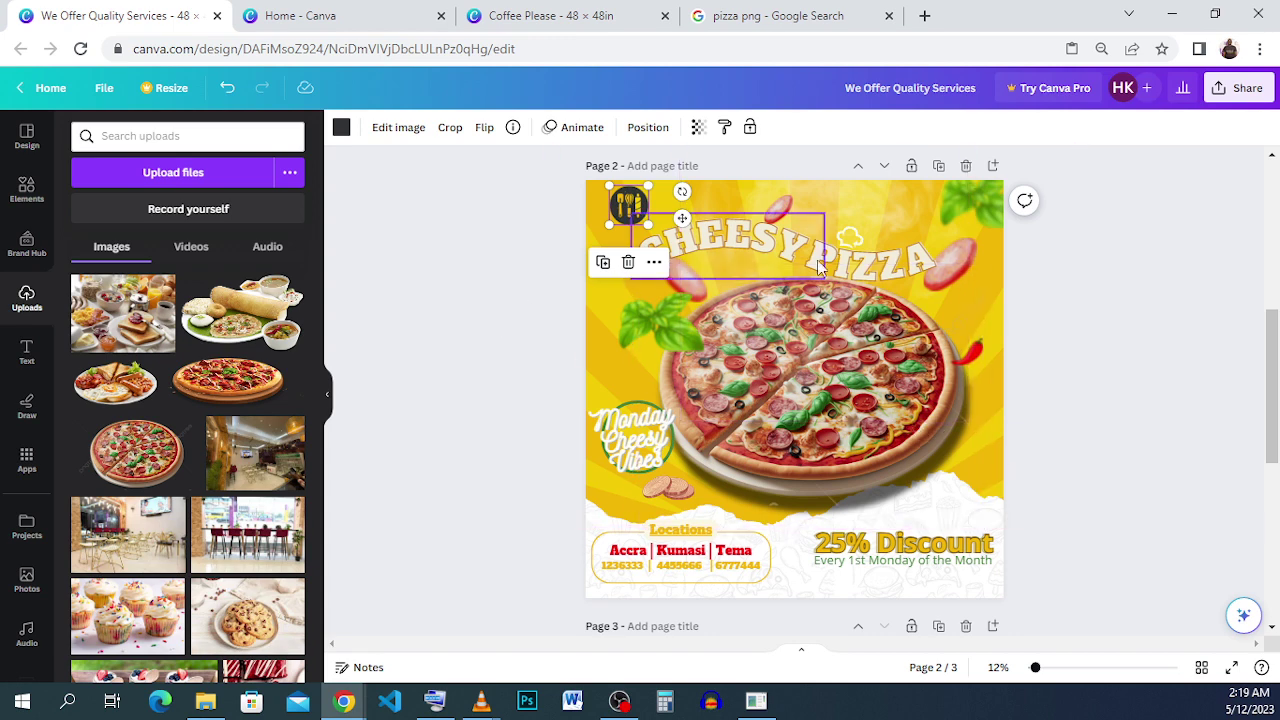
scroll(1023, 494, "down", 1)
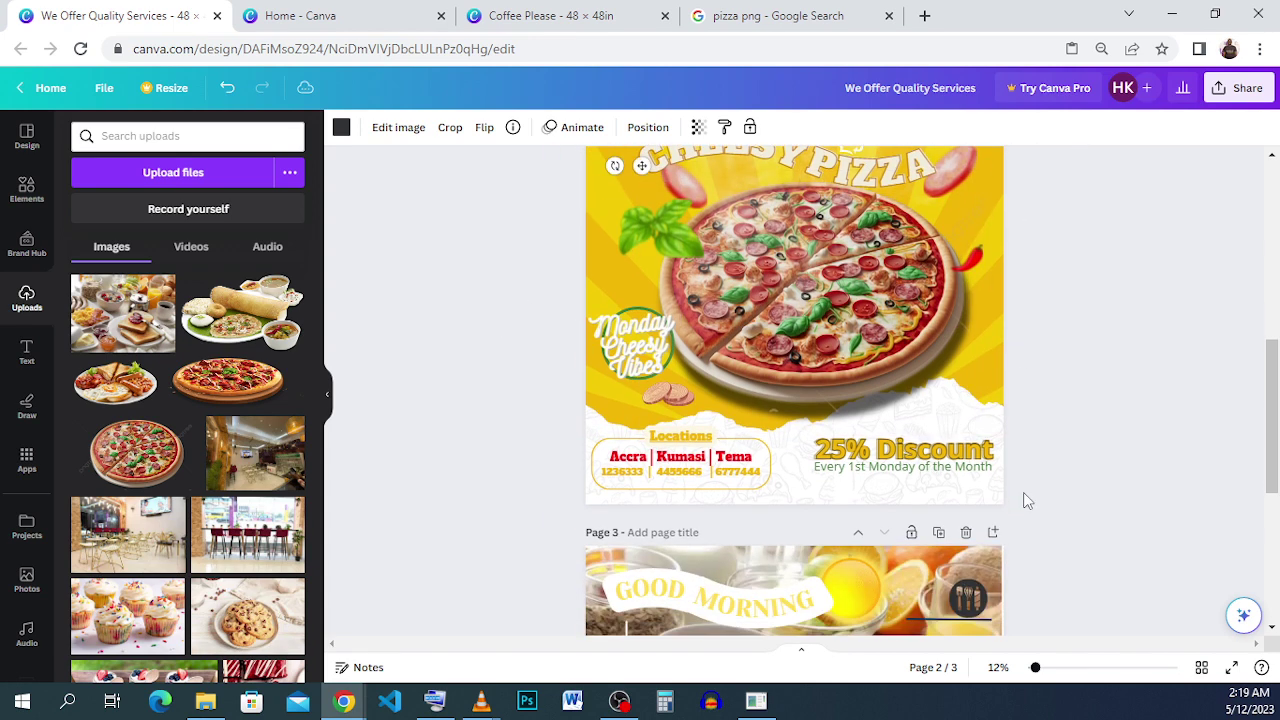
scroll(1023, 492, "up", 1)
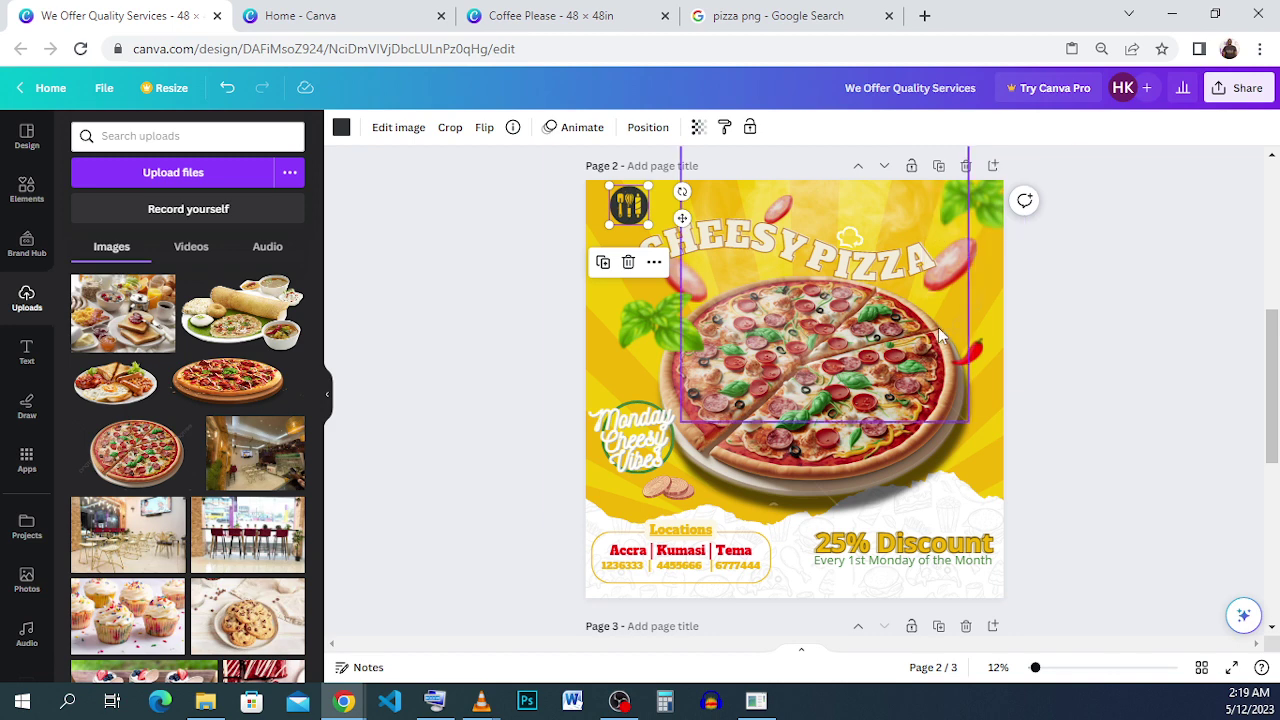
left_click(570, 271)
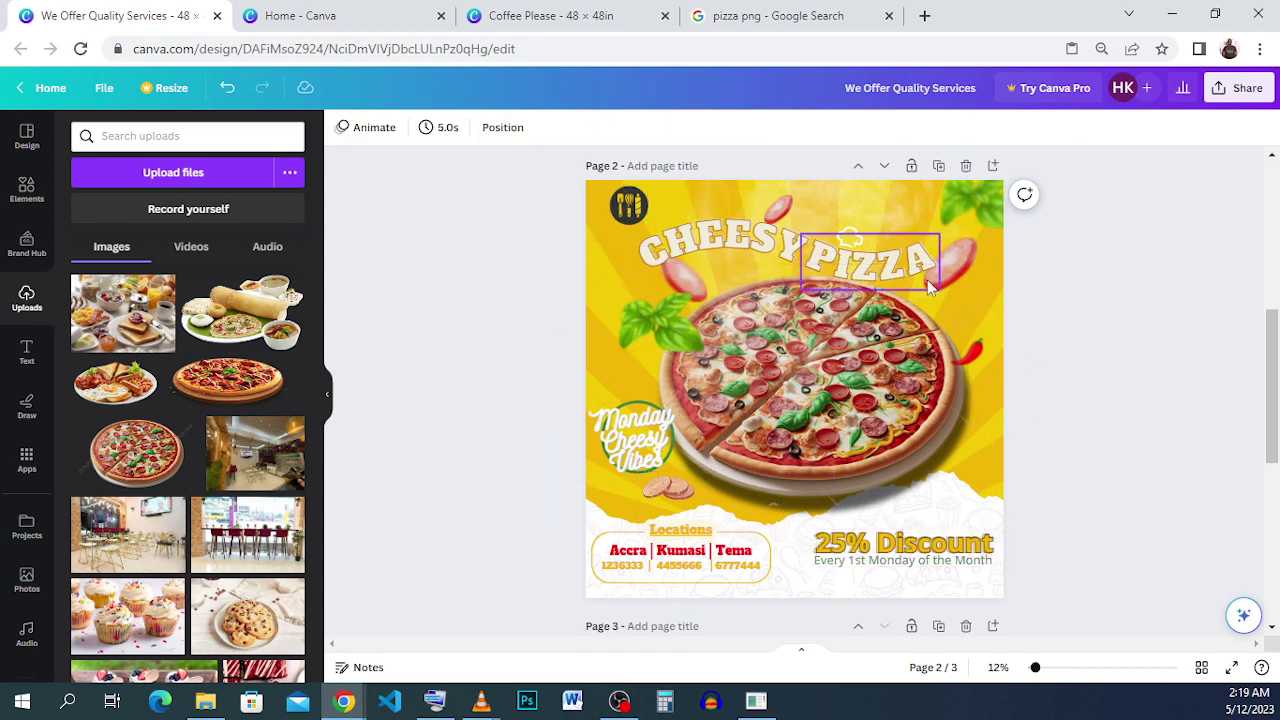
Duplicate page 2 of the reference design, select the round slices graphic on the copy and review both pages.
left_click(938, 166)
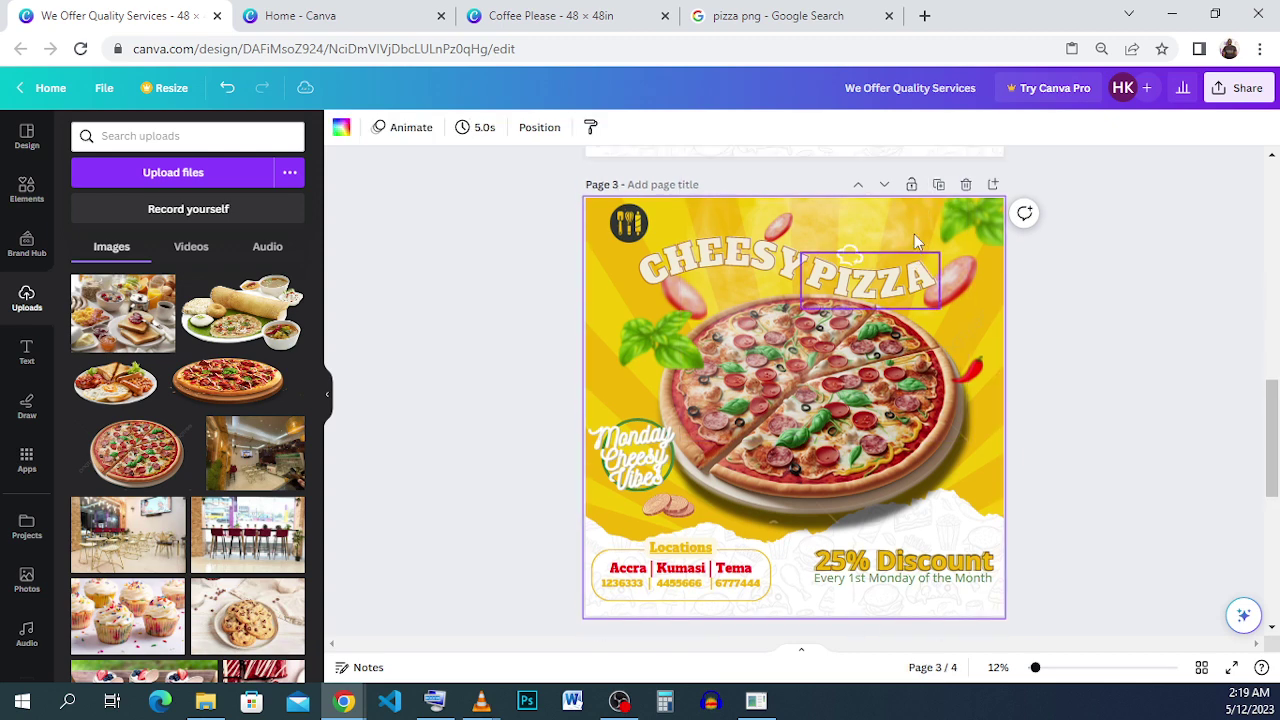
scroll(915, 260, "up", 3)
scroll(917, 300, "down", 4)
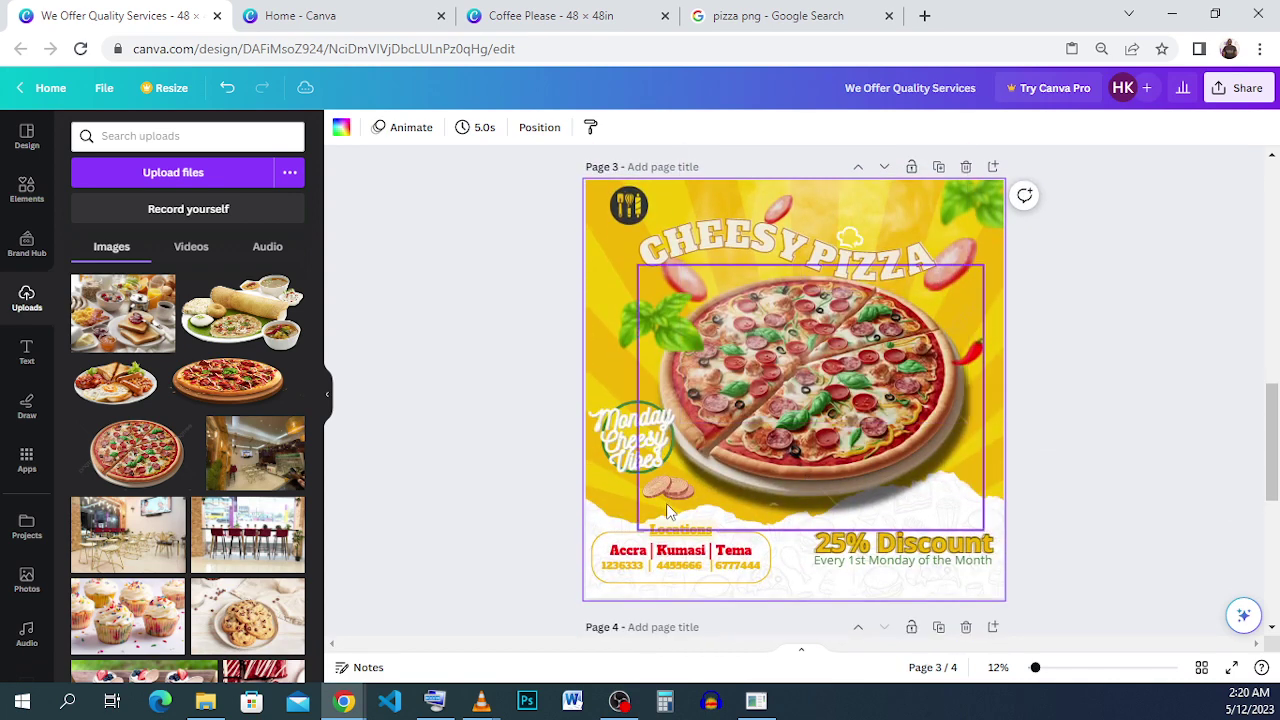
left_click(668, 490)
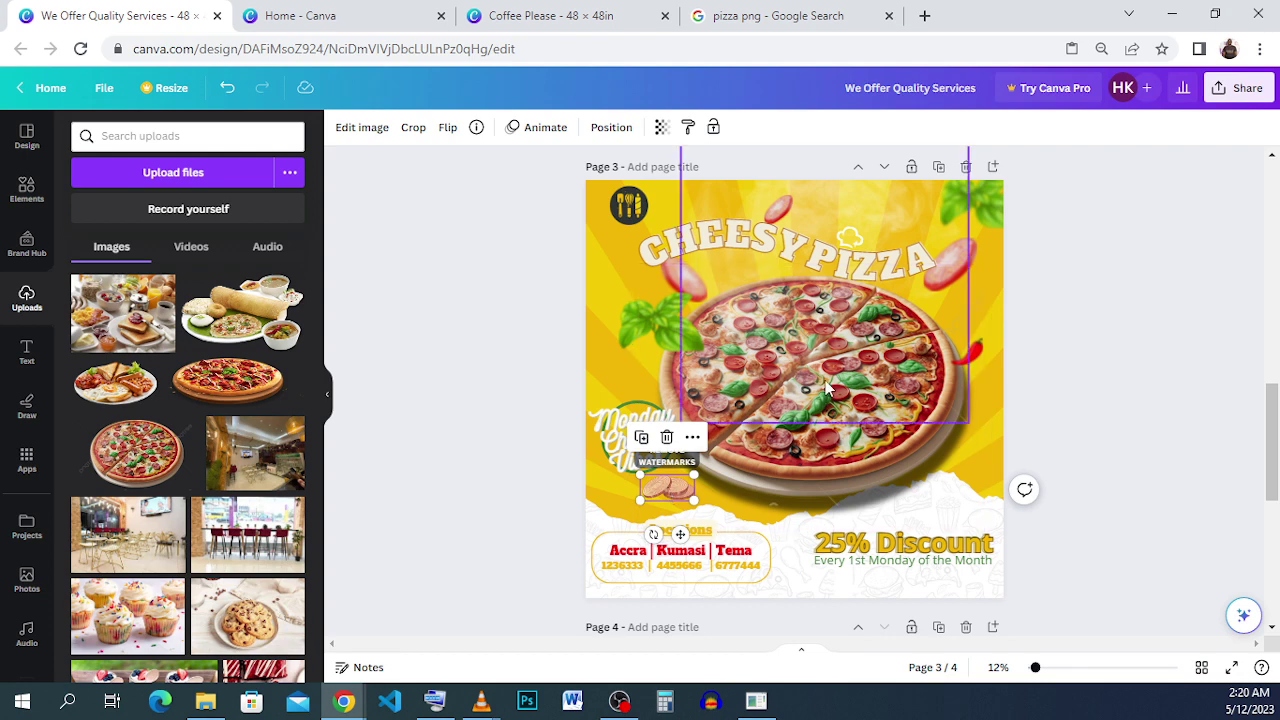
scroll(886, 298, "up", 3)
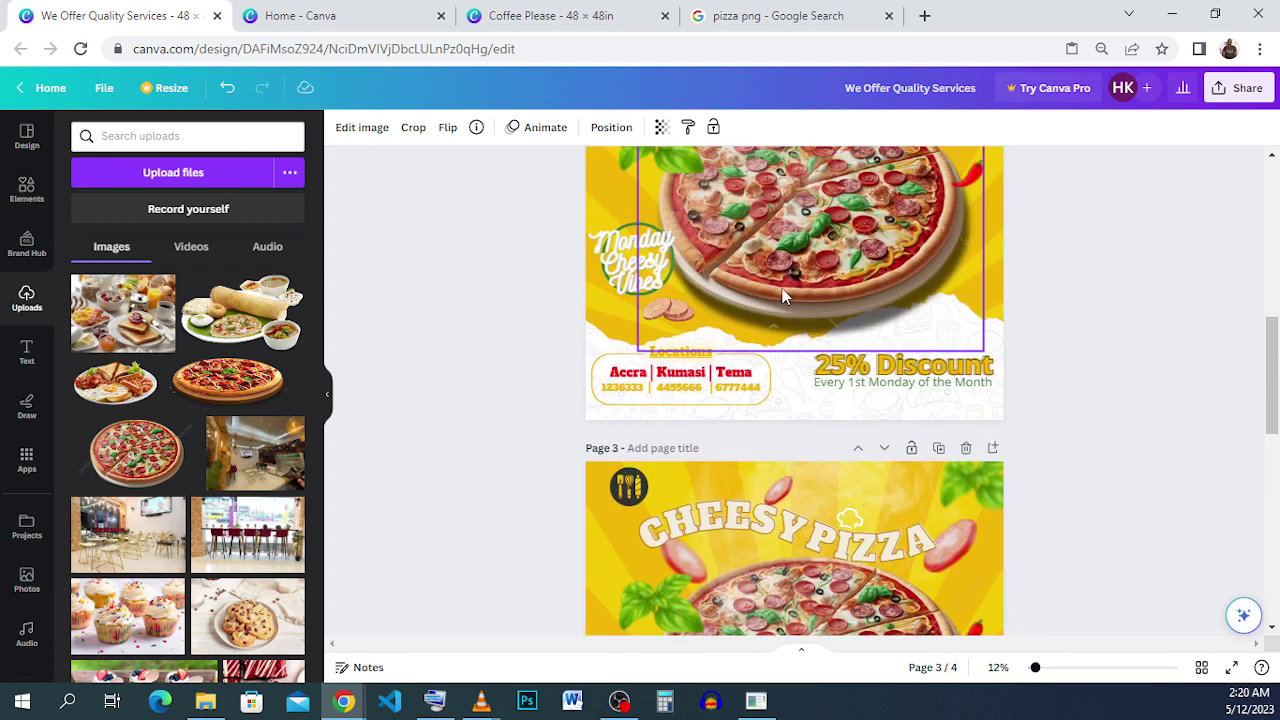
scroll(783, 295, "up", 3)
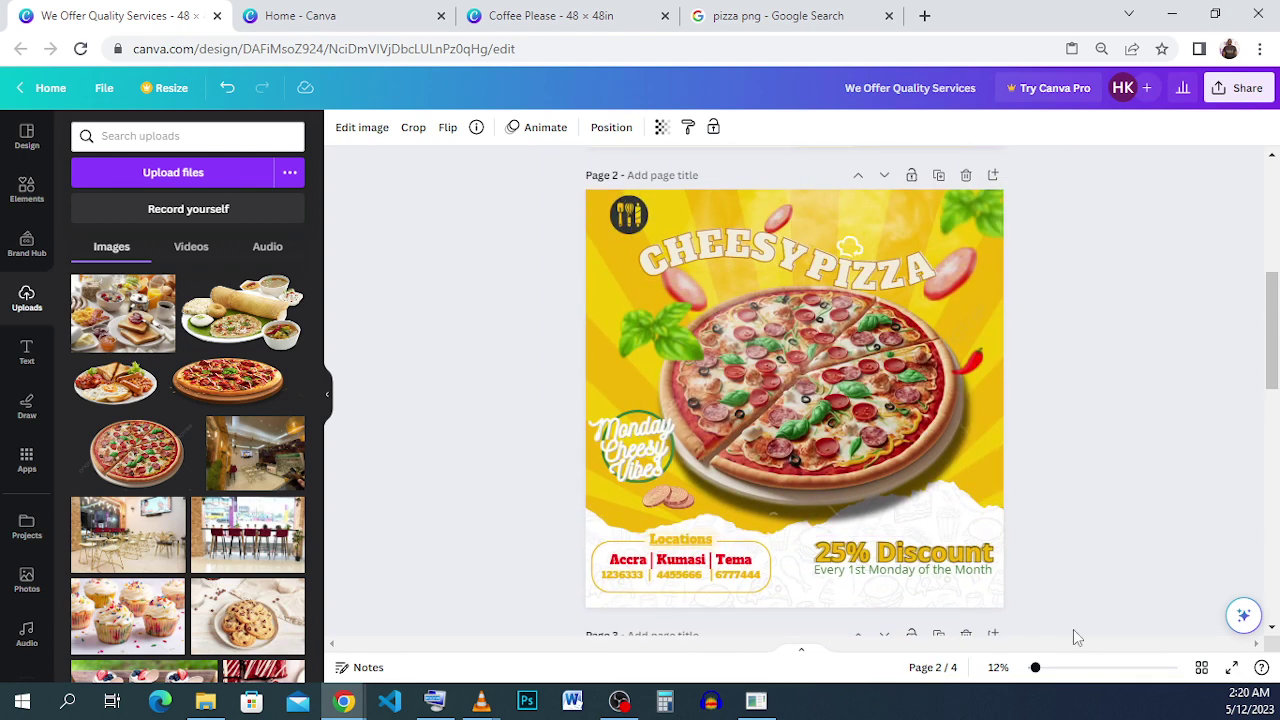
scroll(758, 469, "down", 6)
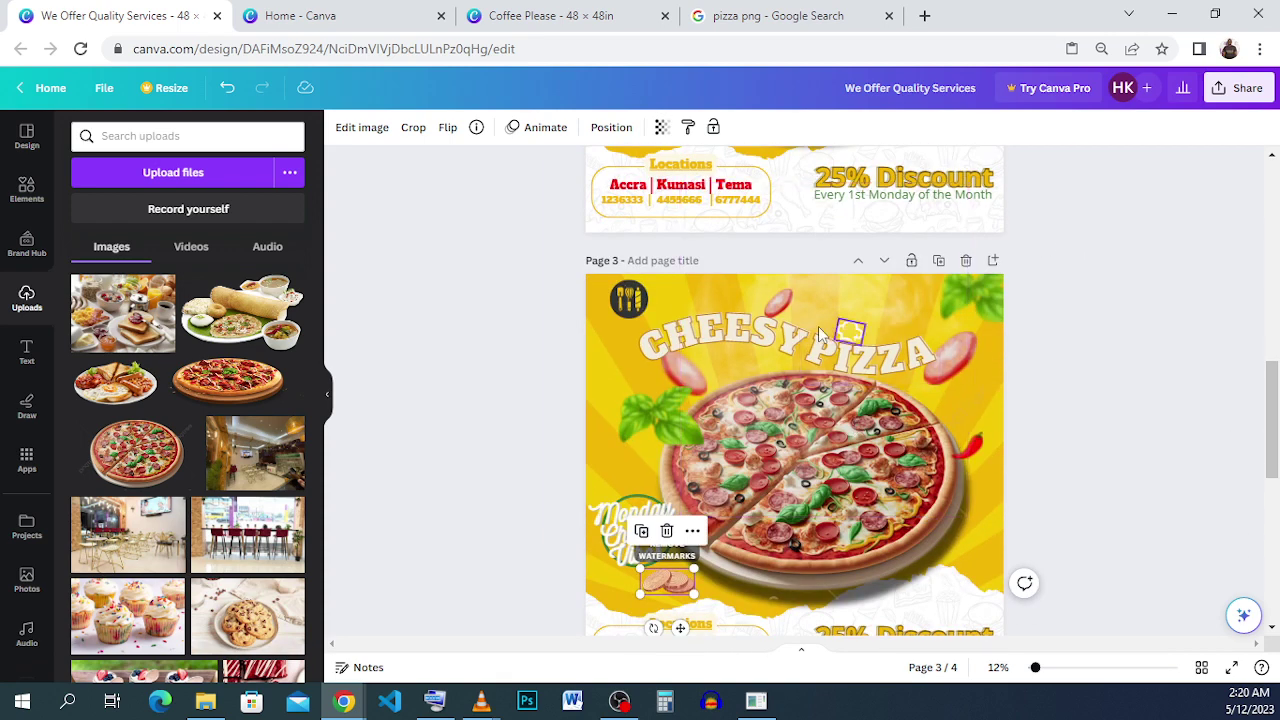
Compare the duplicated Cheesy Pizza flyer on page 3 with the original, ending on the complete flyer on page 2.
scroll(818, 326, "down", 2)
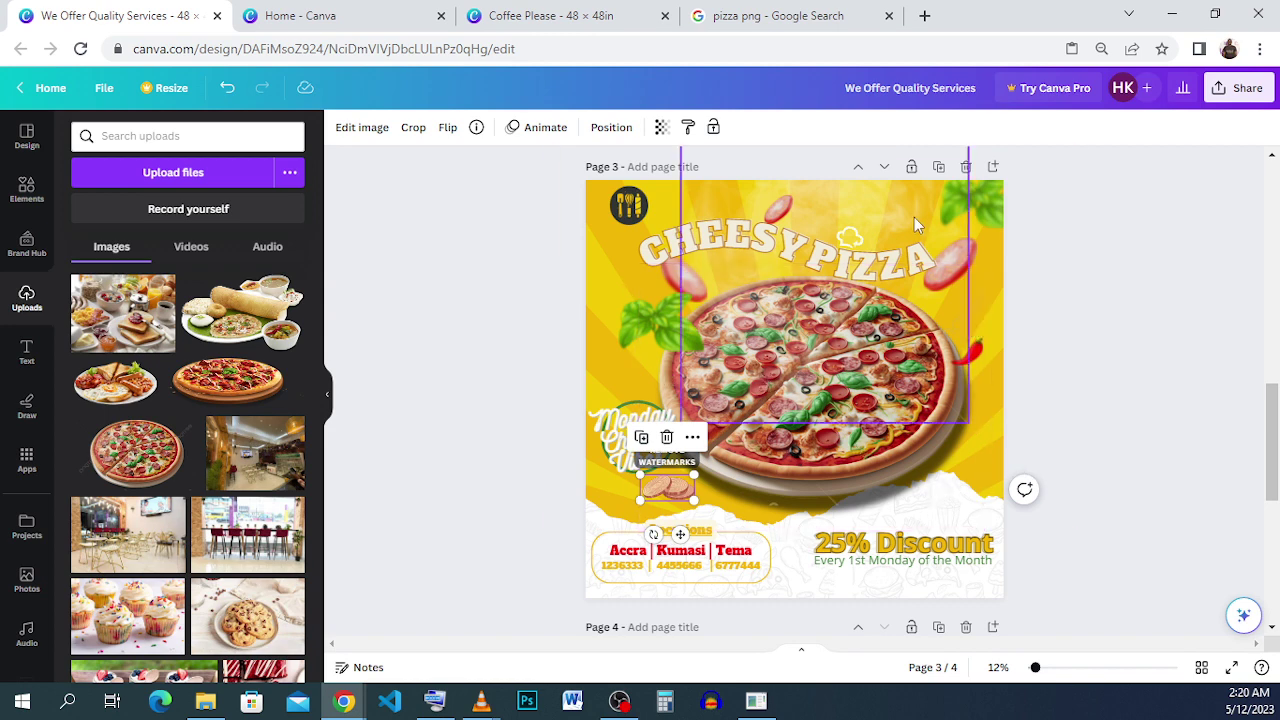
scroll(914, 220, "up", 4)
scroll(914, 220, "up", 8)
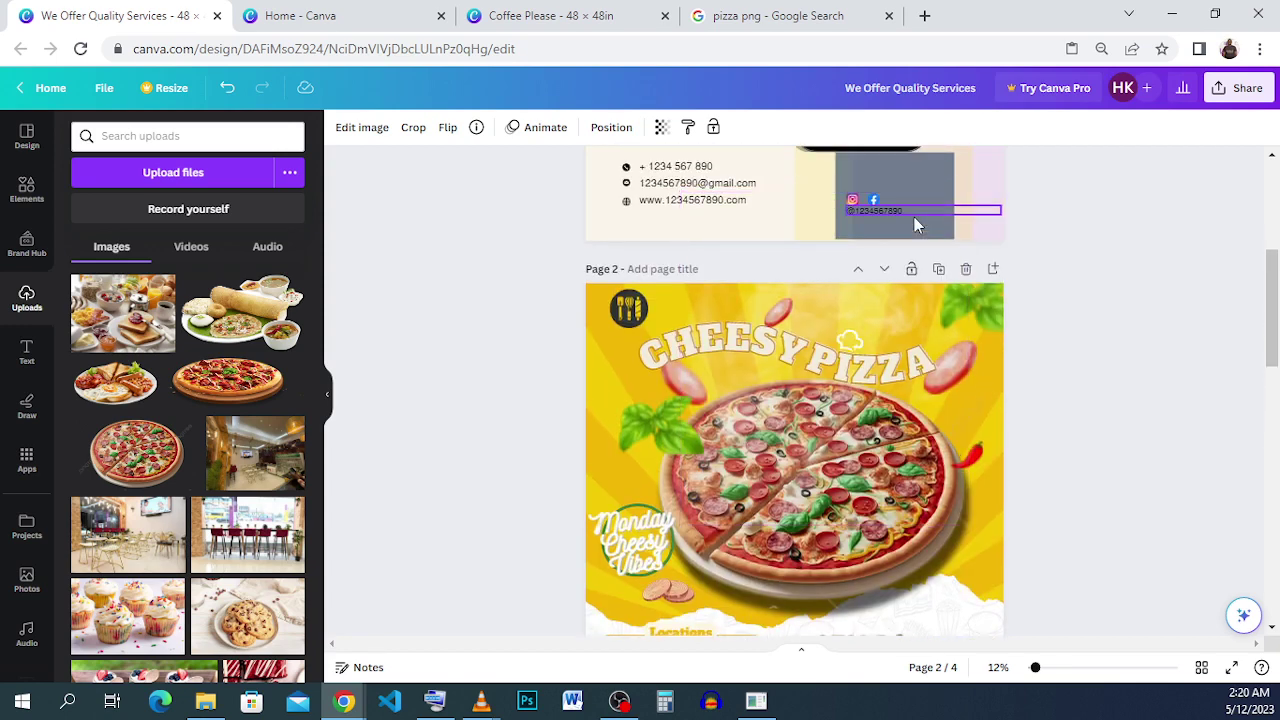
scroll(914, 217, "down", 2)
scroll(897, 261, "down", 2)
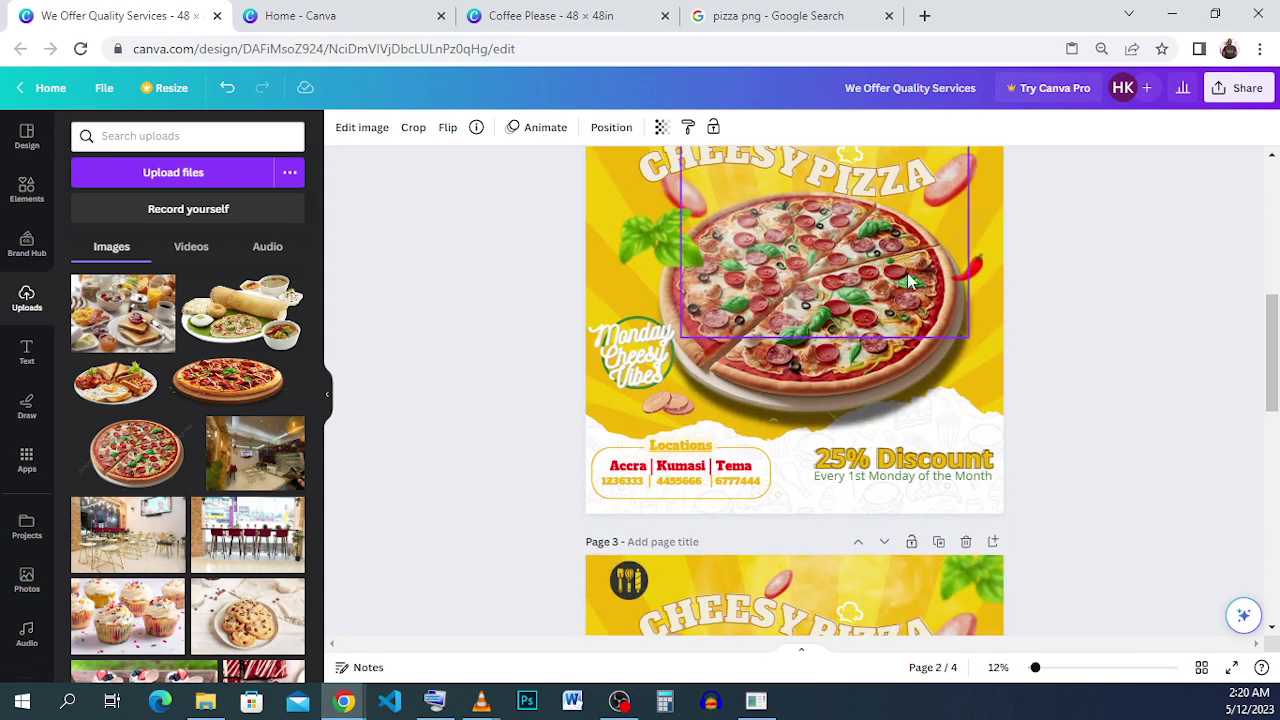
left_click_drag(1274, 394, 1273, 390)
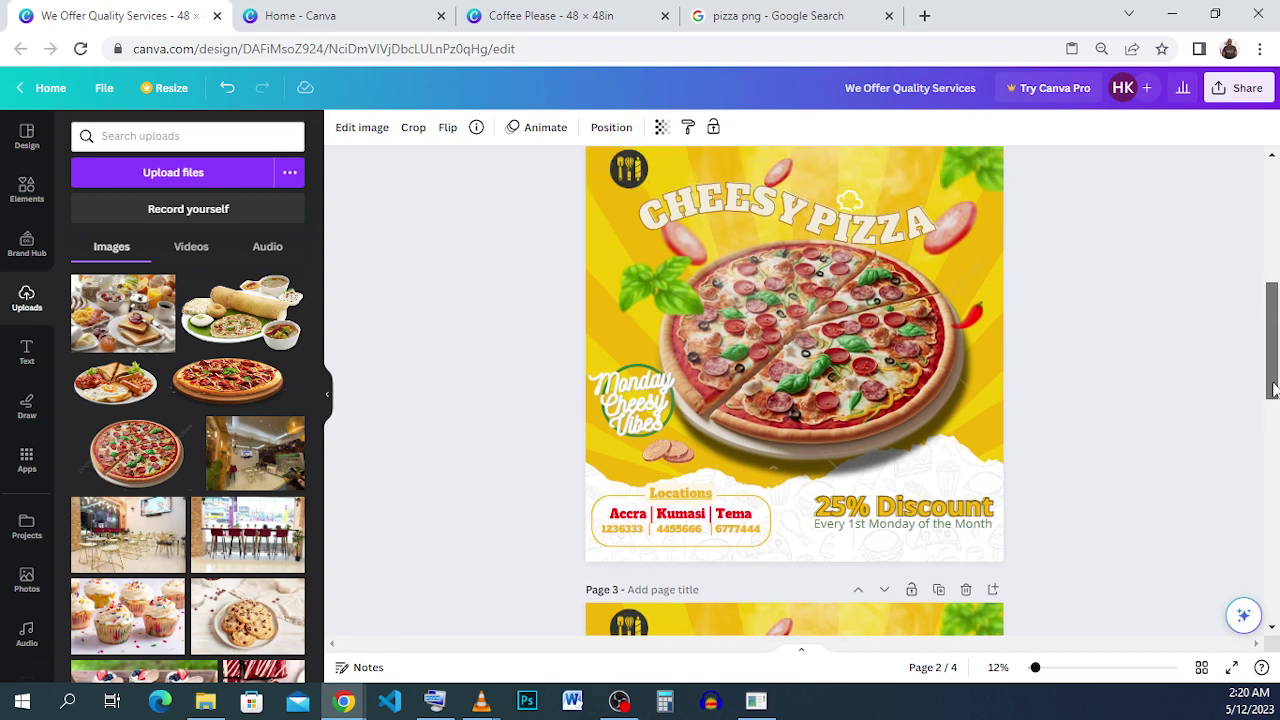
left_click_drag(1274, 390, 1274, 388)
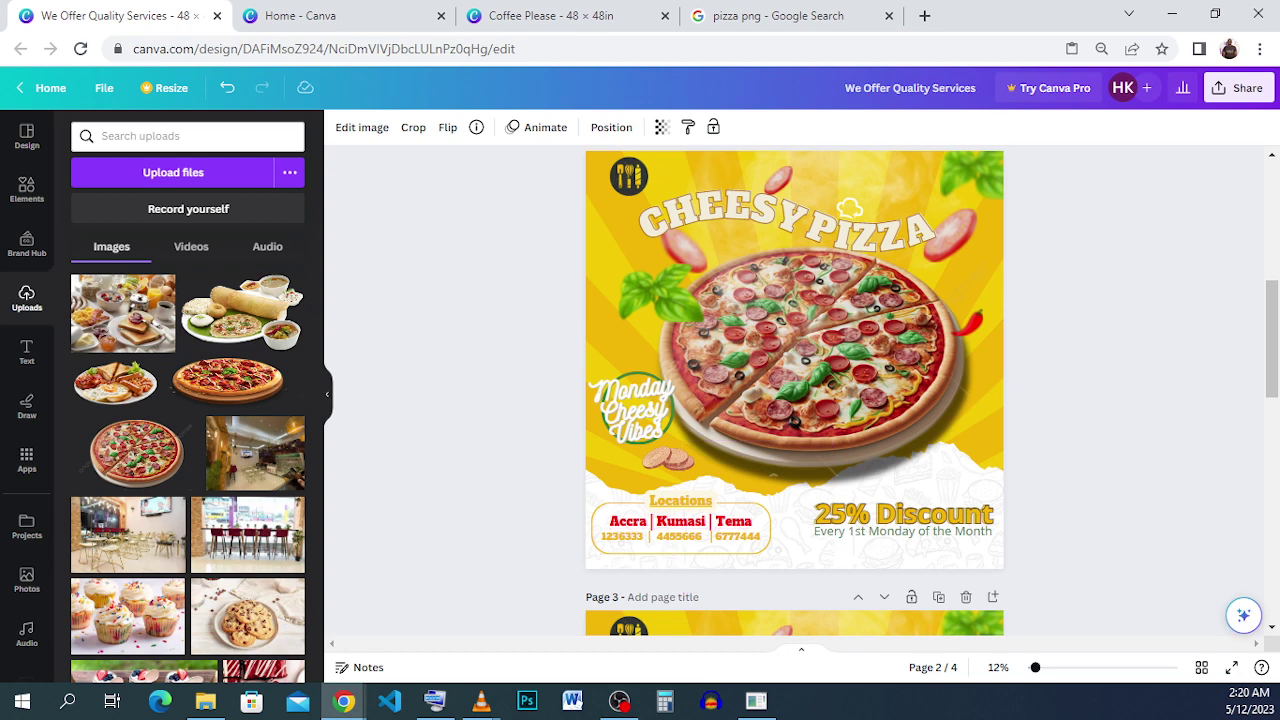
key("alt+Tab")
key("alt+Tab")
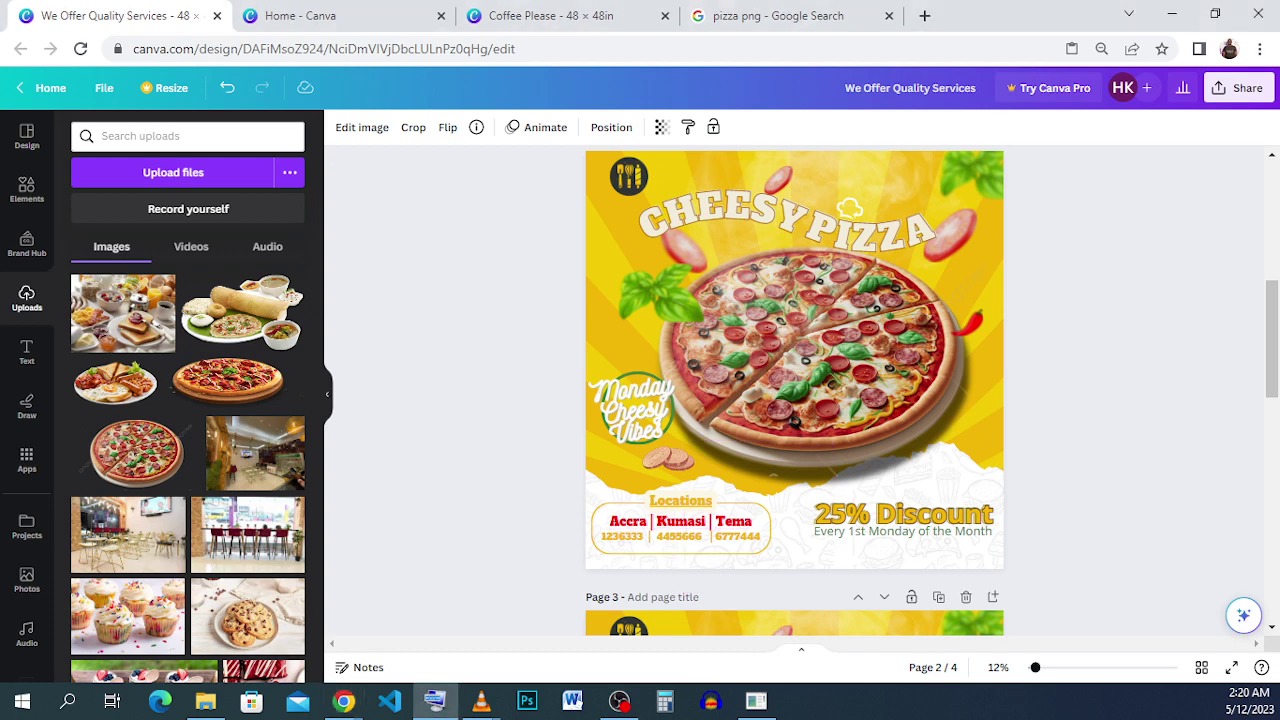